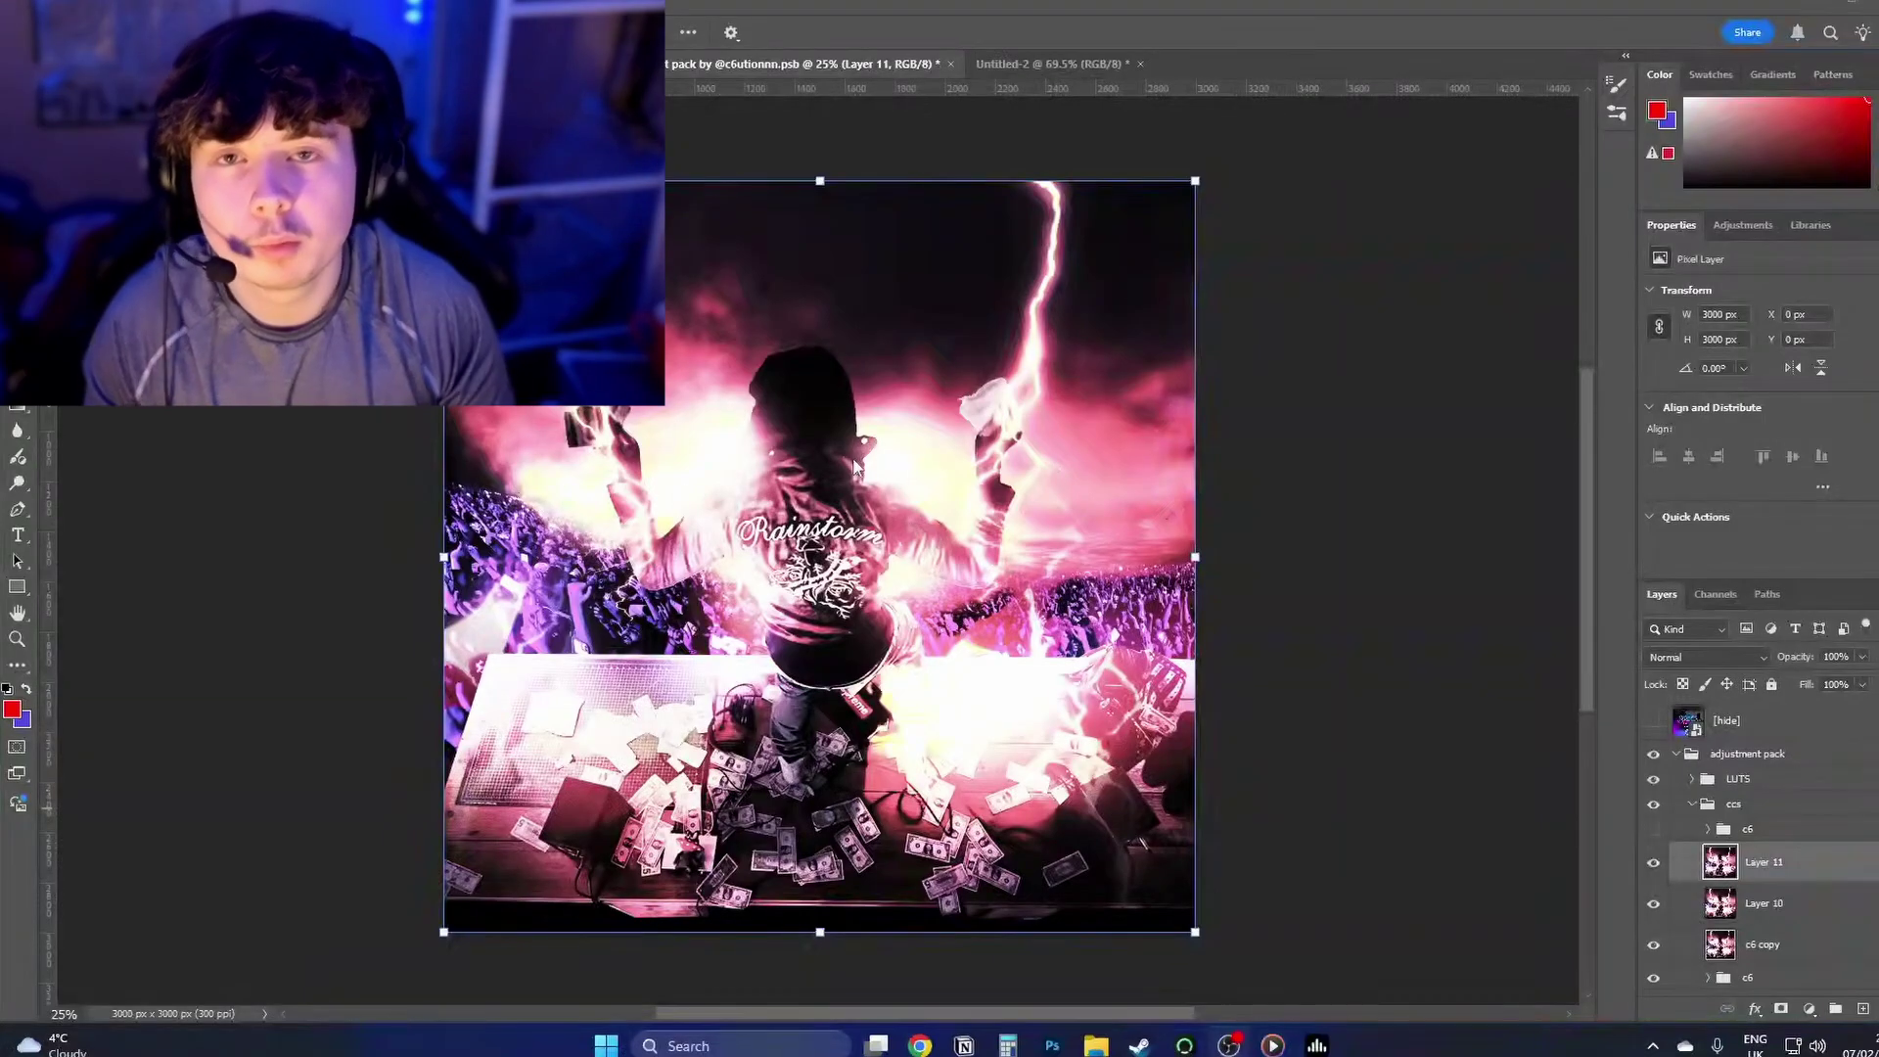
Step: Examine the finished cover artwork up close, from the crowd and the raised arm to the jacket's lettering and rose emblem
scroll(881, 559, "down", 1)
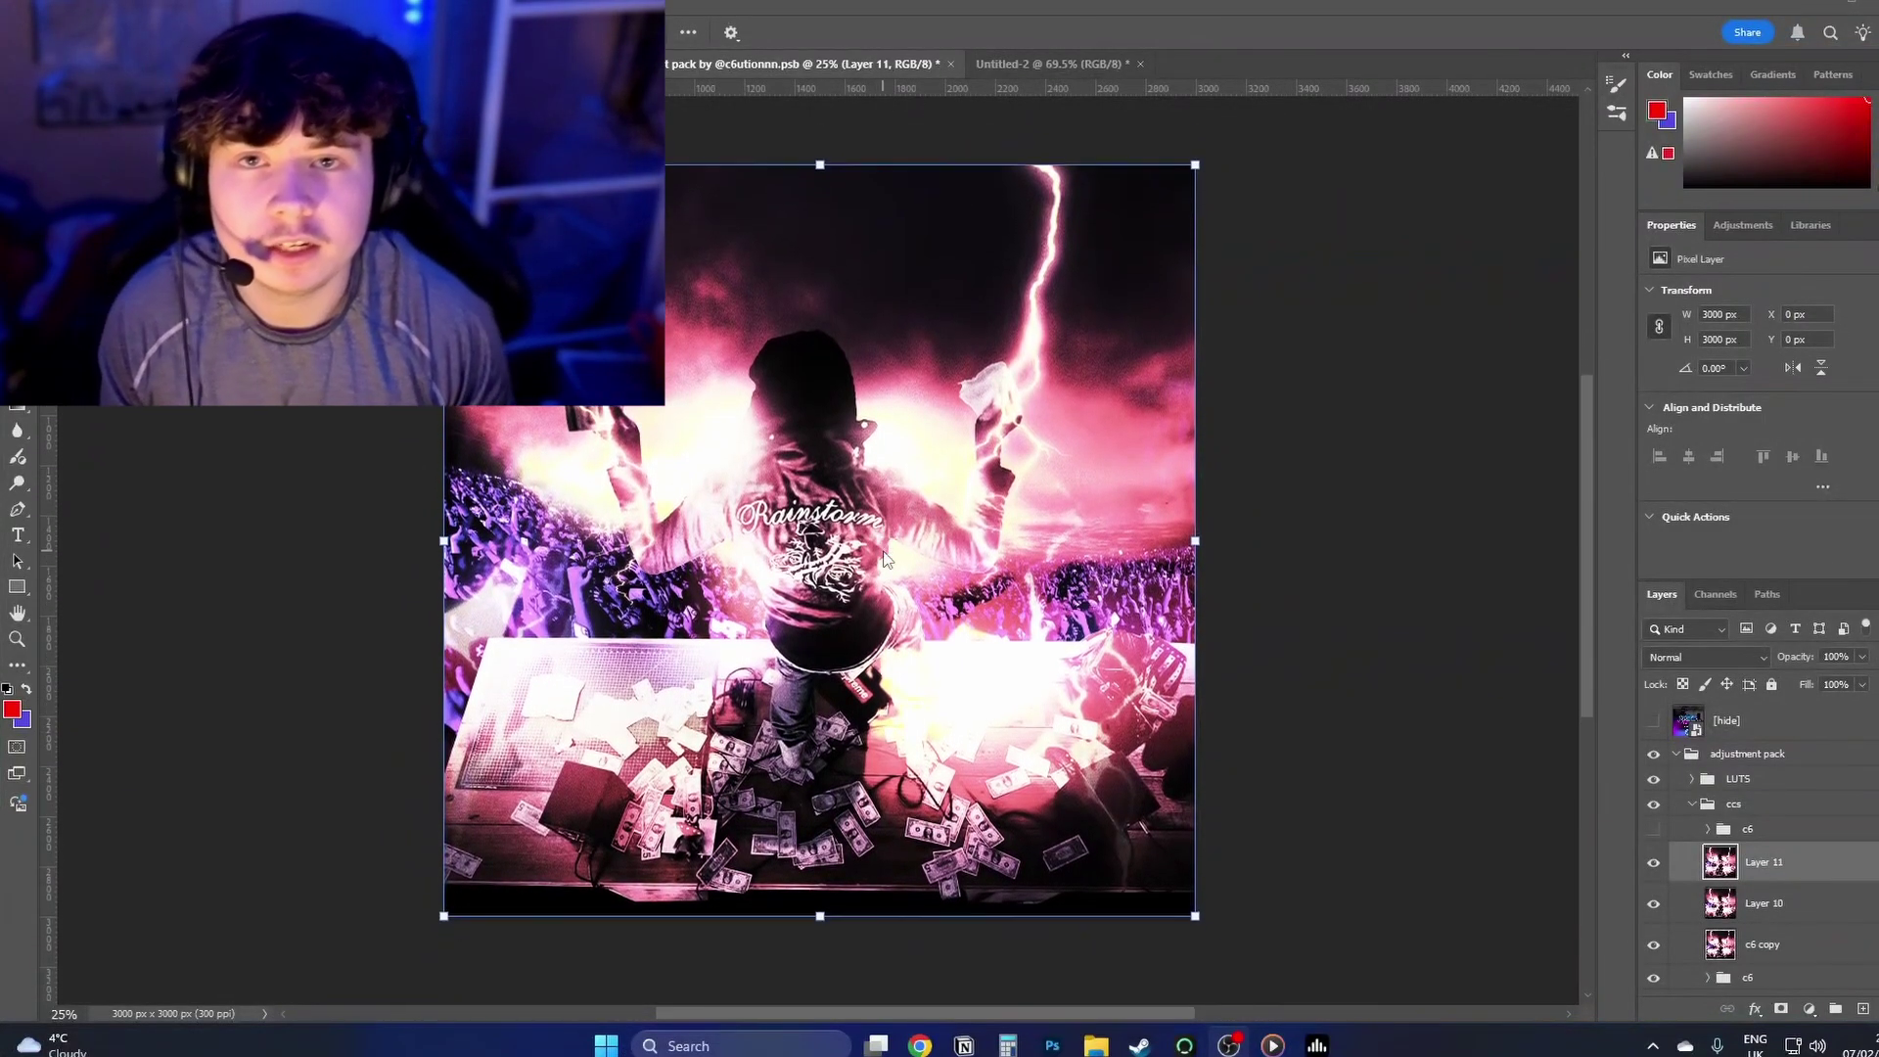
left_click_drag(918, 491, 992, 503)
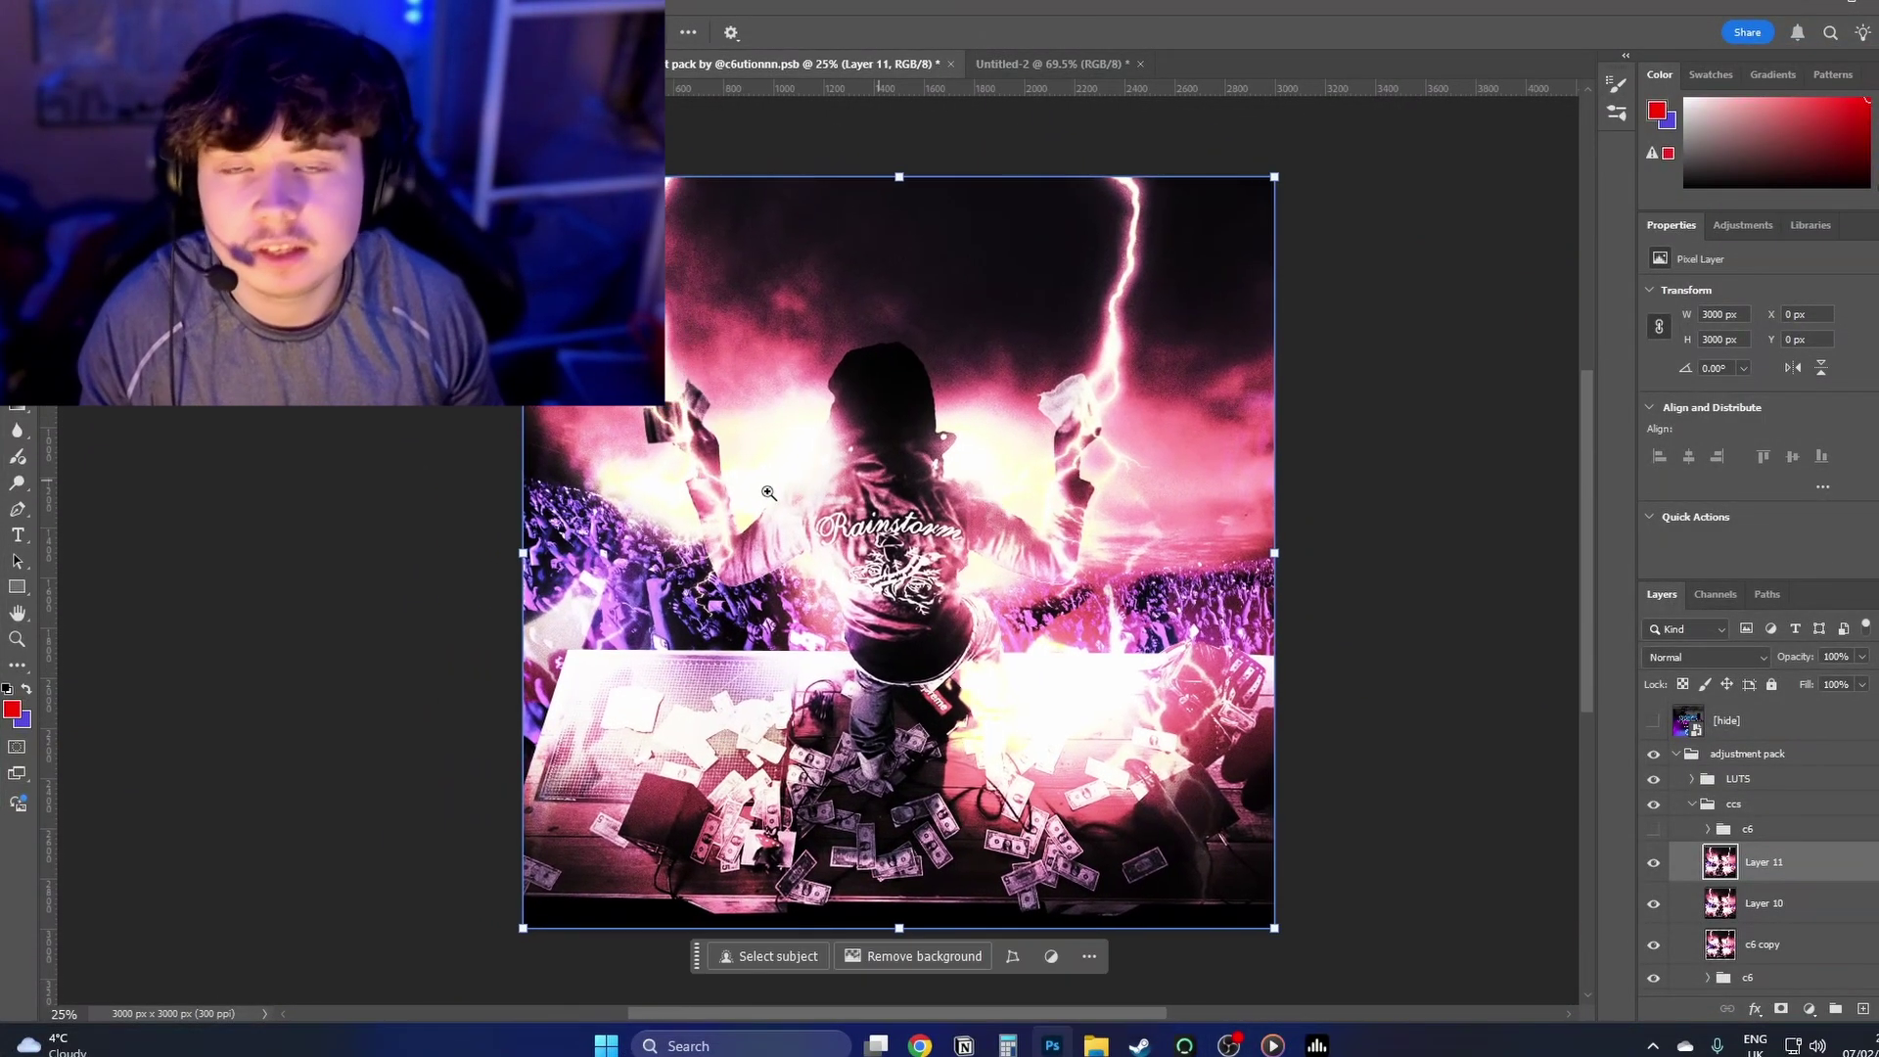
left_click_drag(615, 539, 750, 545)
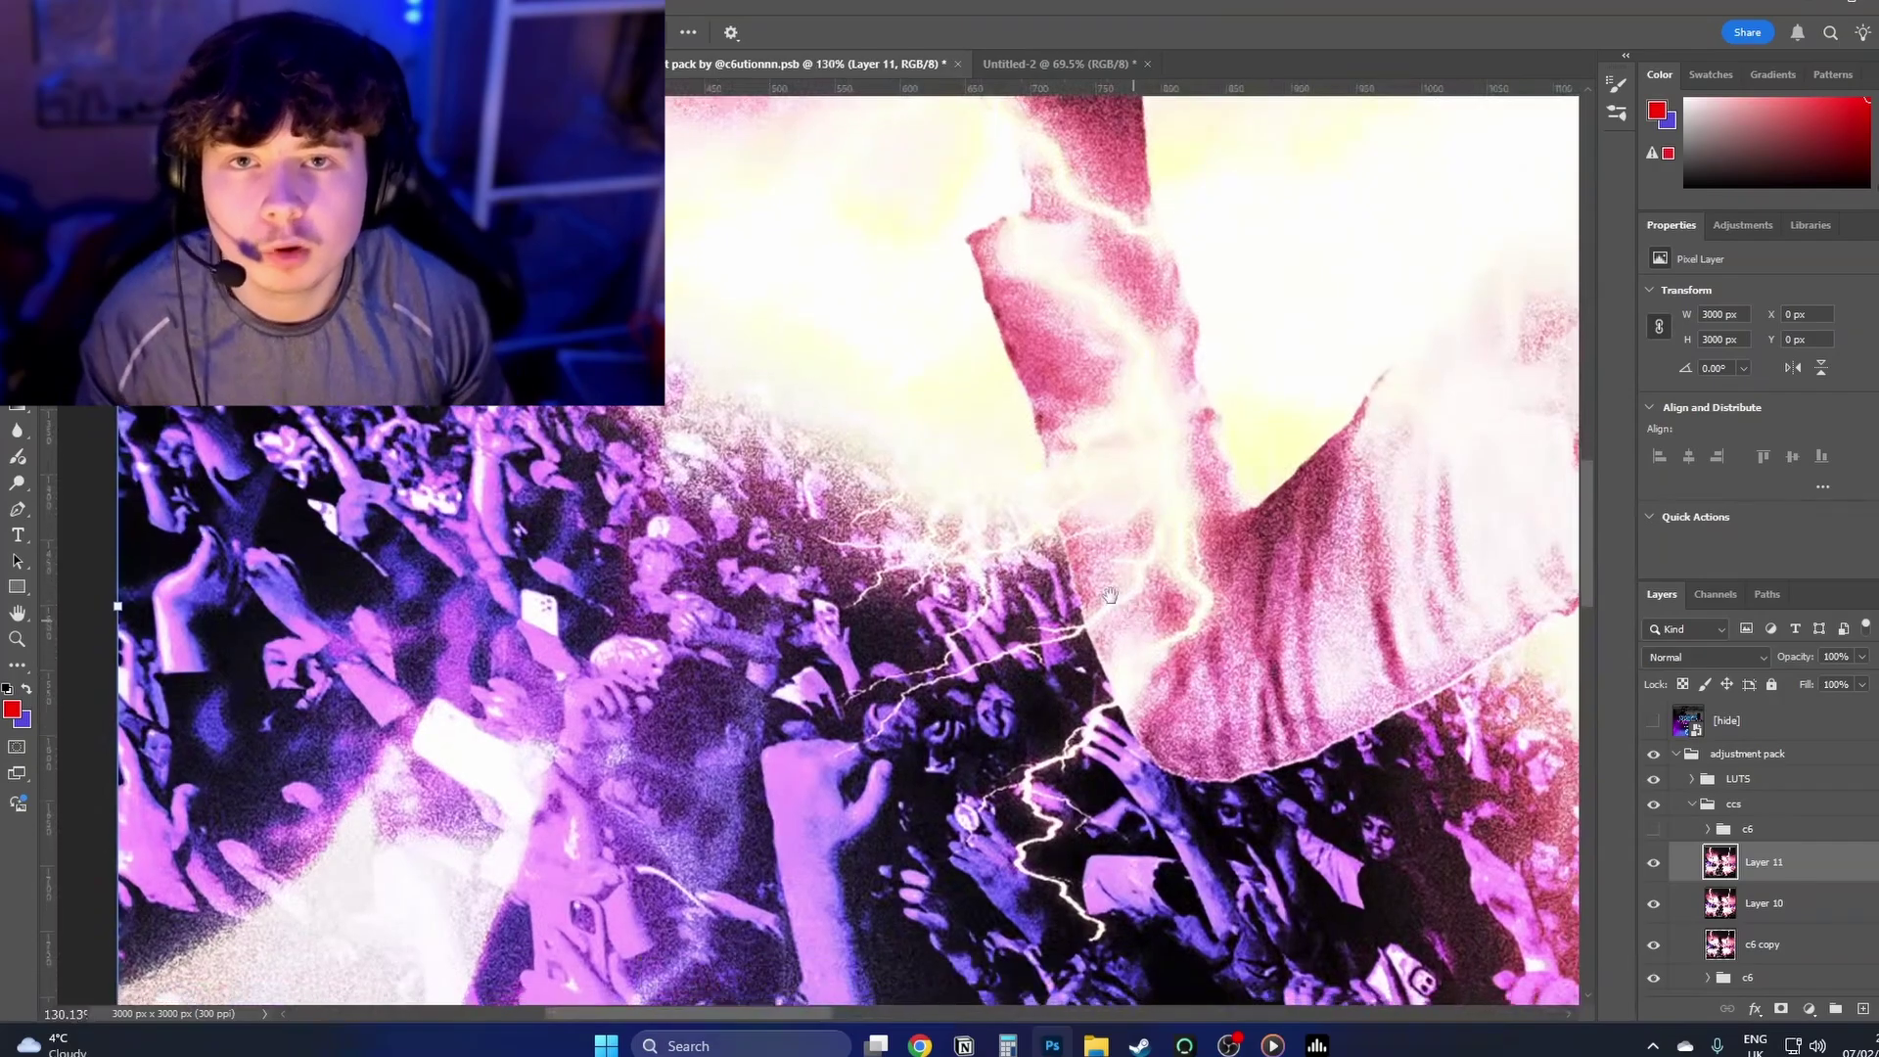
left_click_drag(1174, 577, 626, 558)
left_click_drag(1152, 607, 726, 498)
scroll(726, 498, "right", 3)
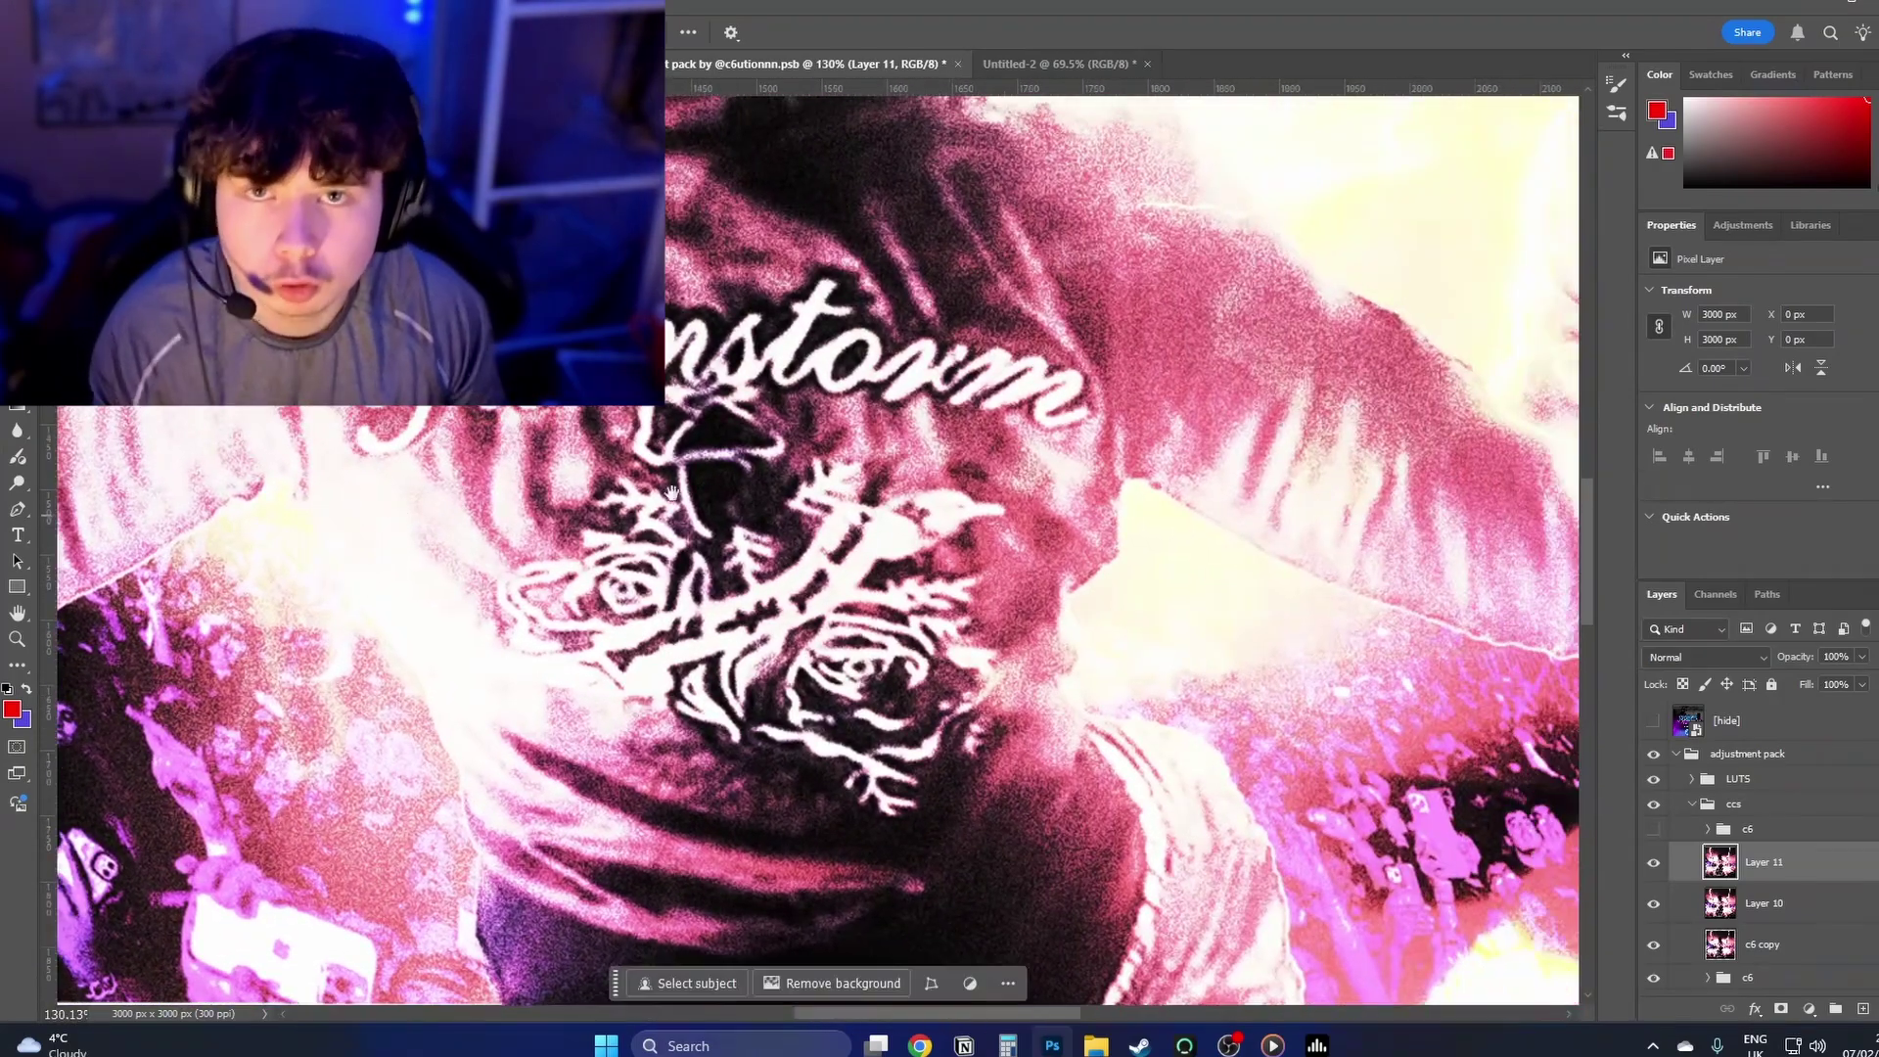
scroll(1171, 733, "up", 10)
scroll(1172, 733, "down", 5)
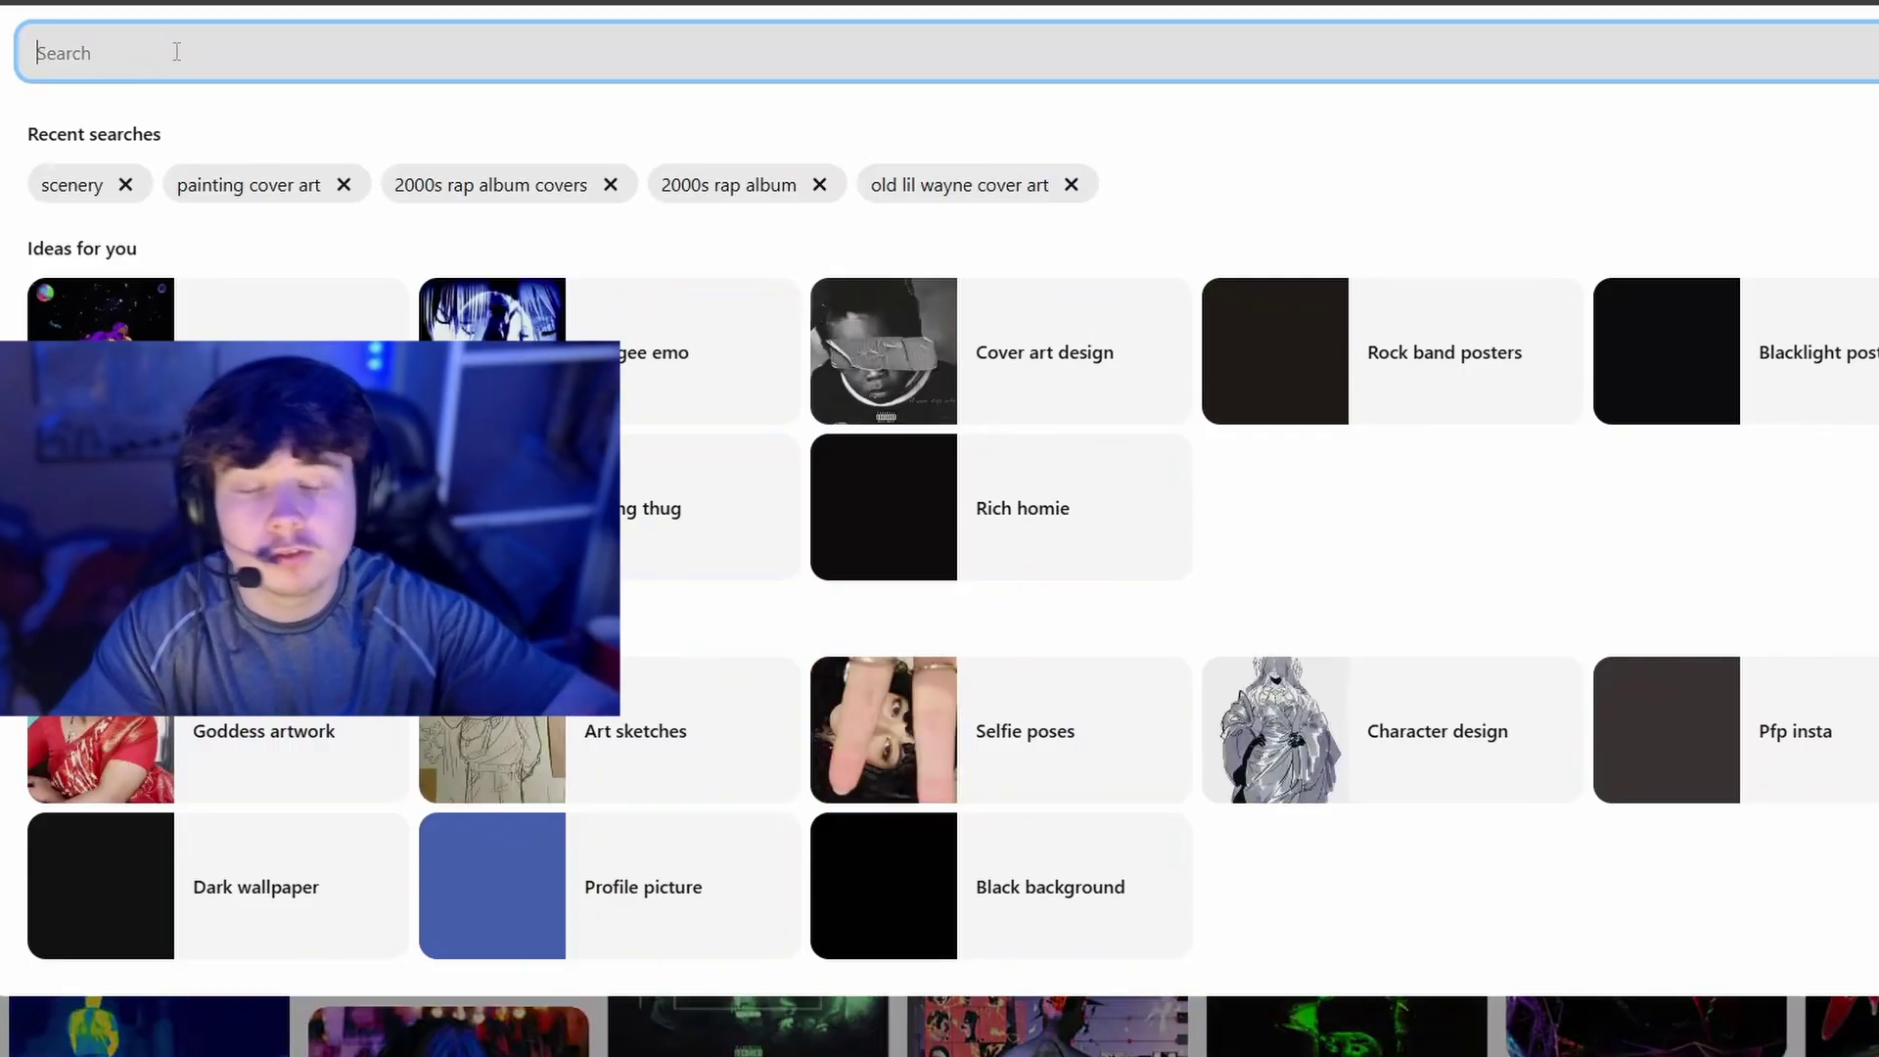
Step: Search Pinterest for "rock cover art" and browse the covers for reference ideas
type("rock p")
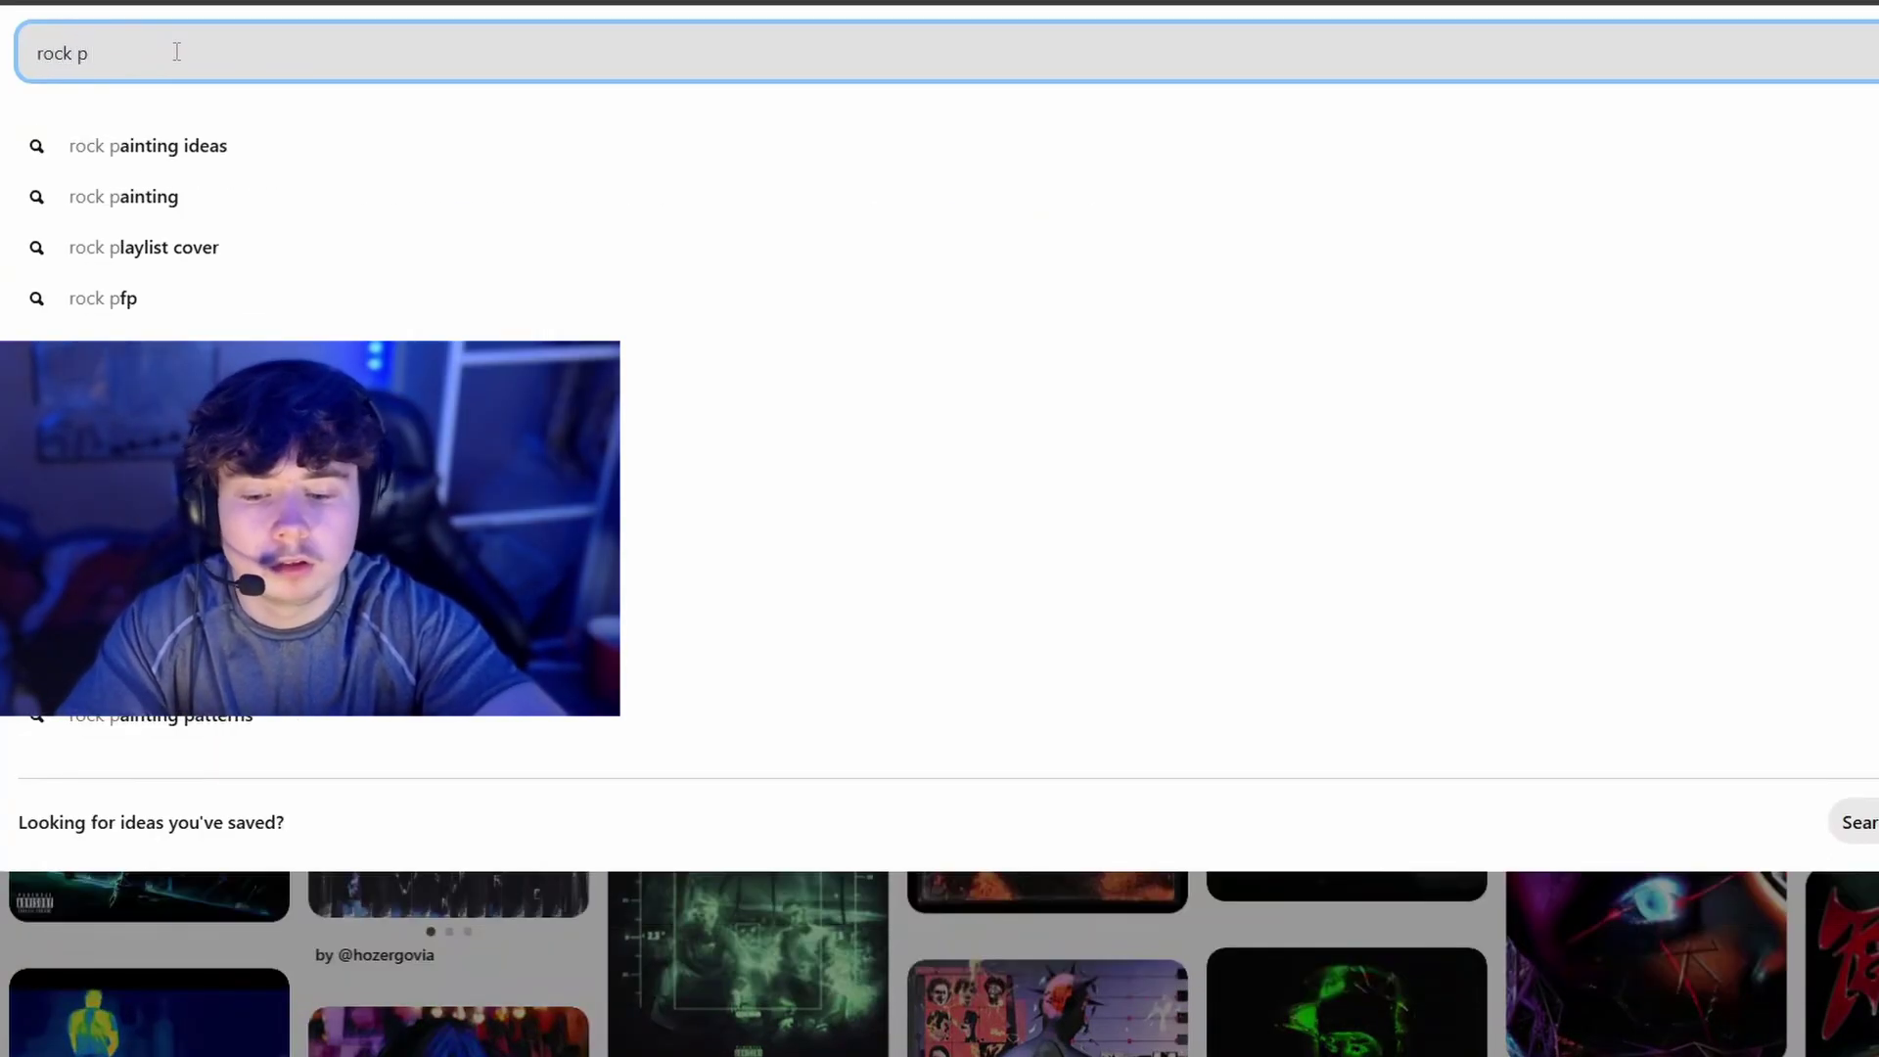
key("BackSpace")
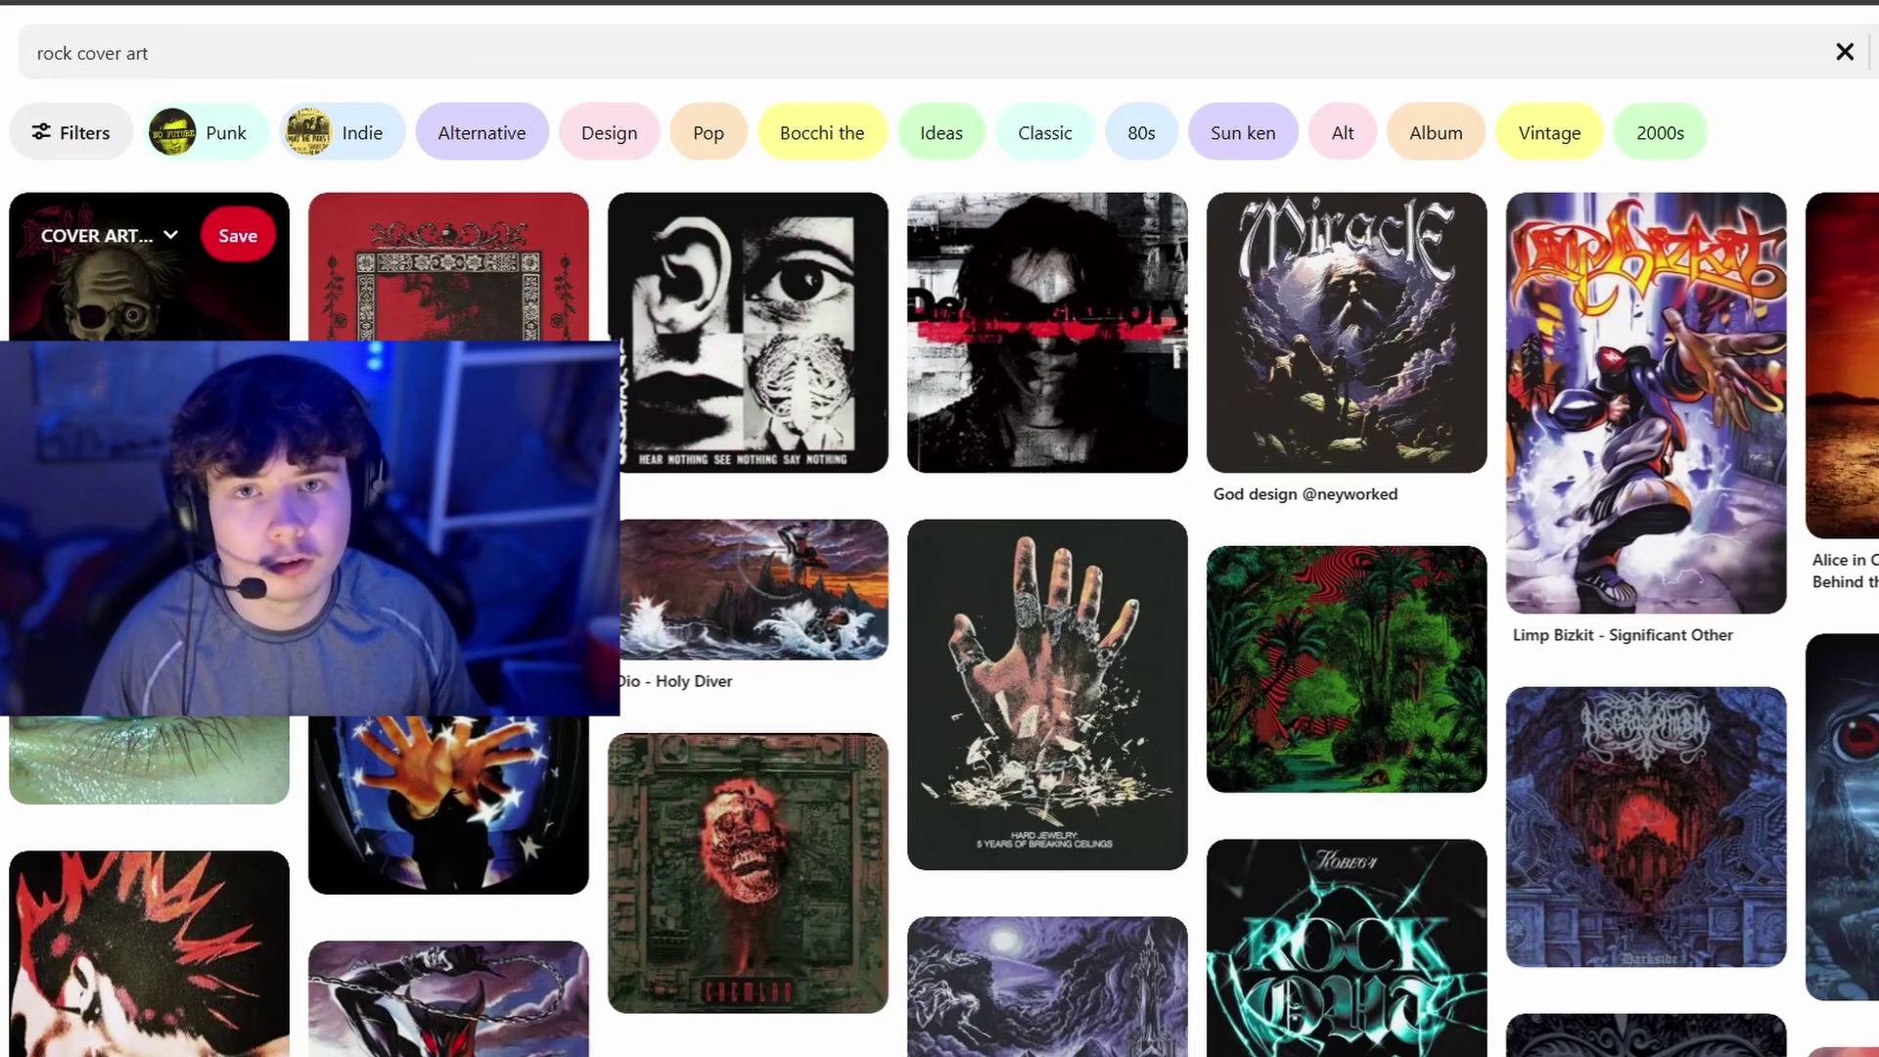
scroll(856, 629, "down", 10)
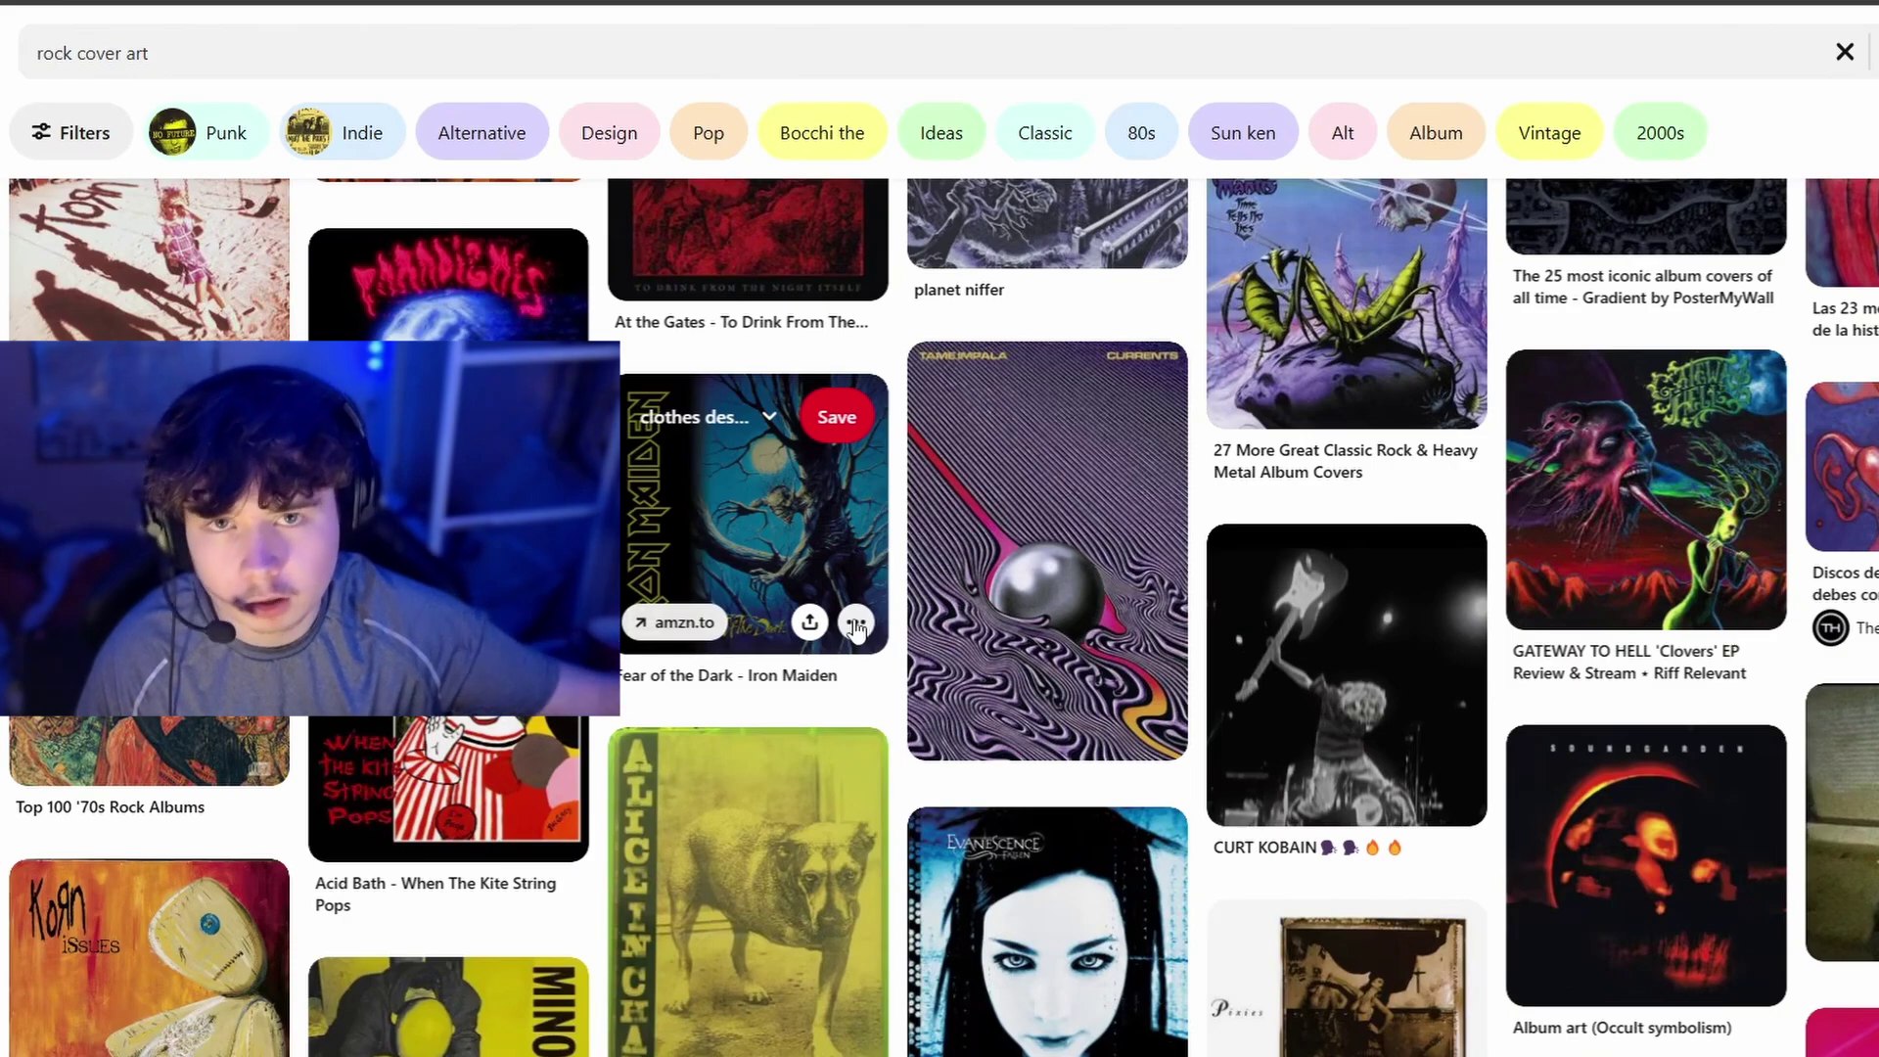
scroll(856, 627, "down", 5)
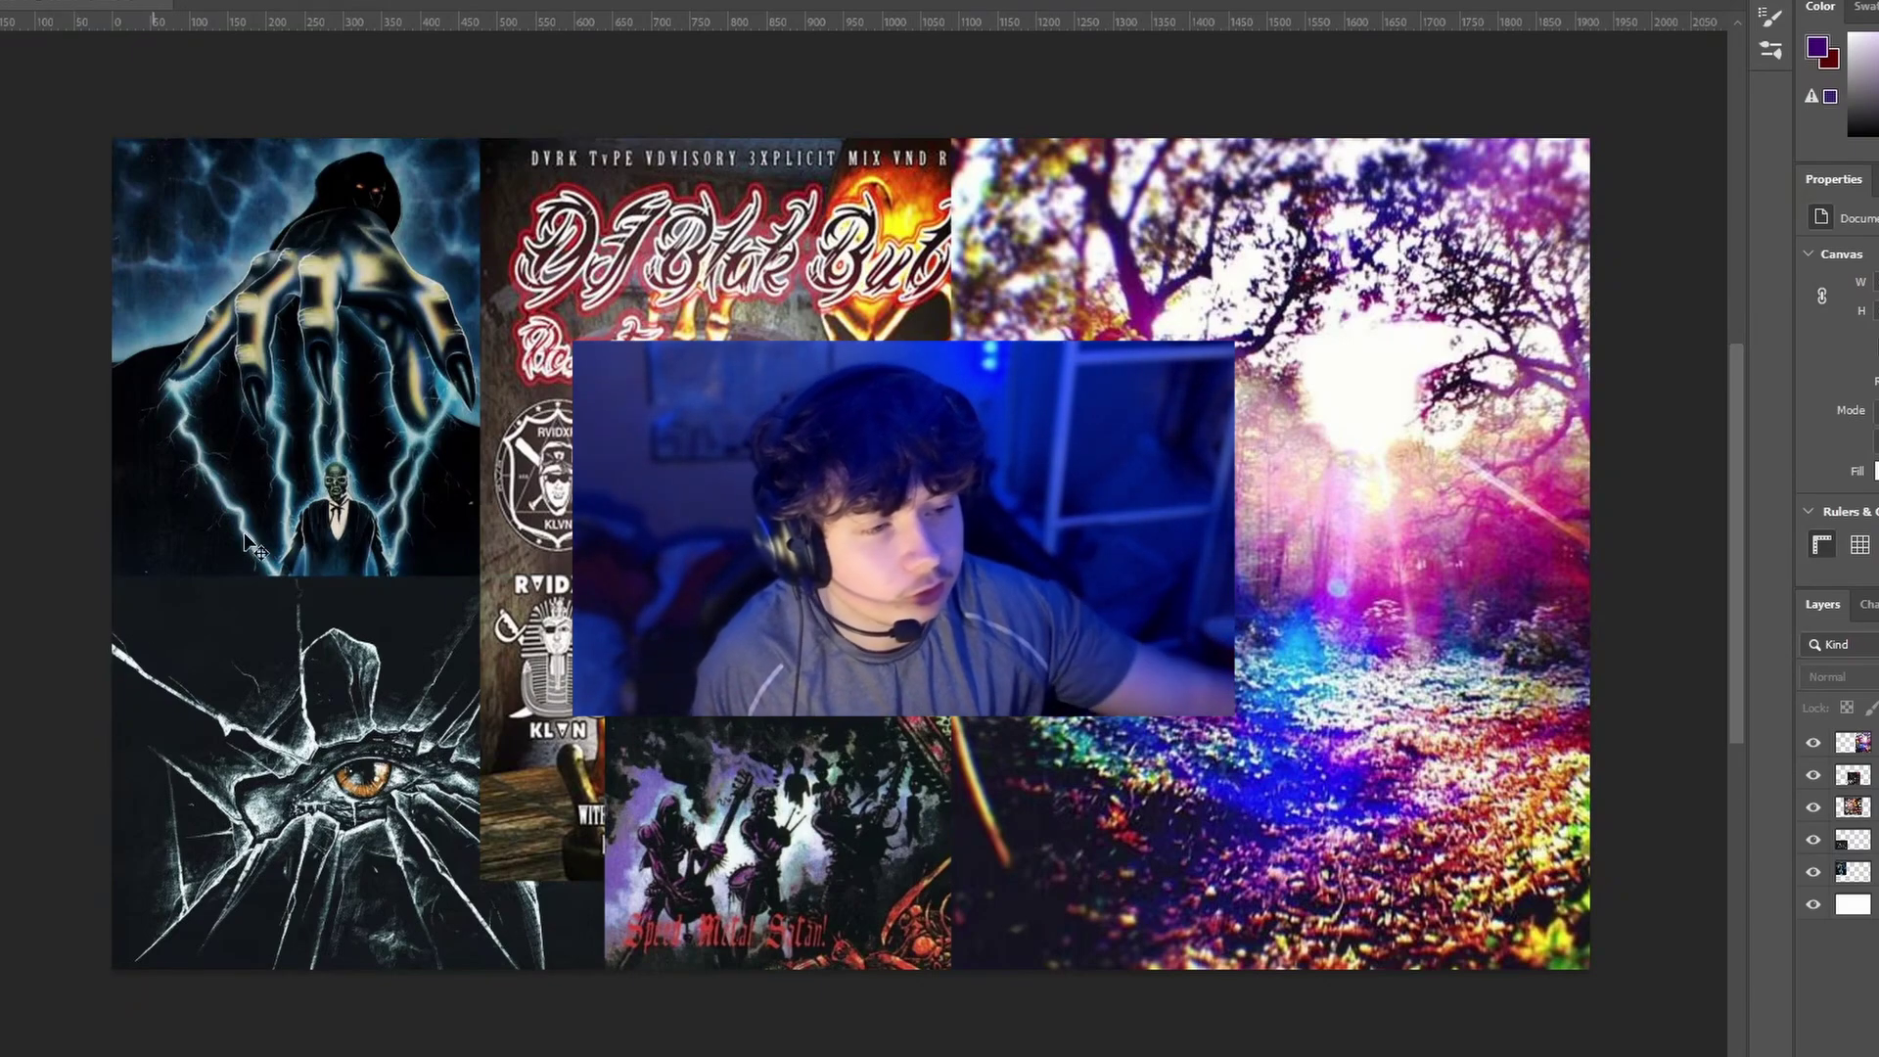
Step: Reposition the forest picture in the Photoshop reference collage and hide the four layers above the hooded-hand artwork
left_click(1168, 741)
left_click_drag(1168, 741, 1344, 741)
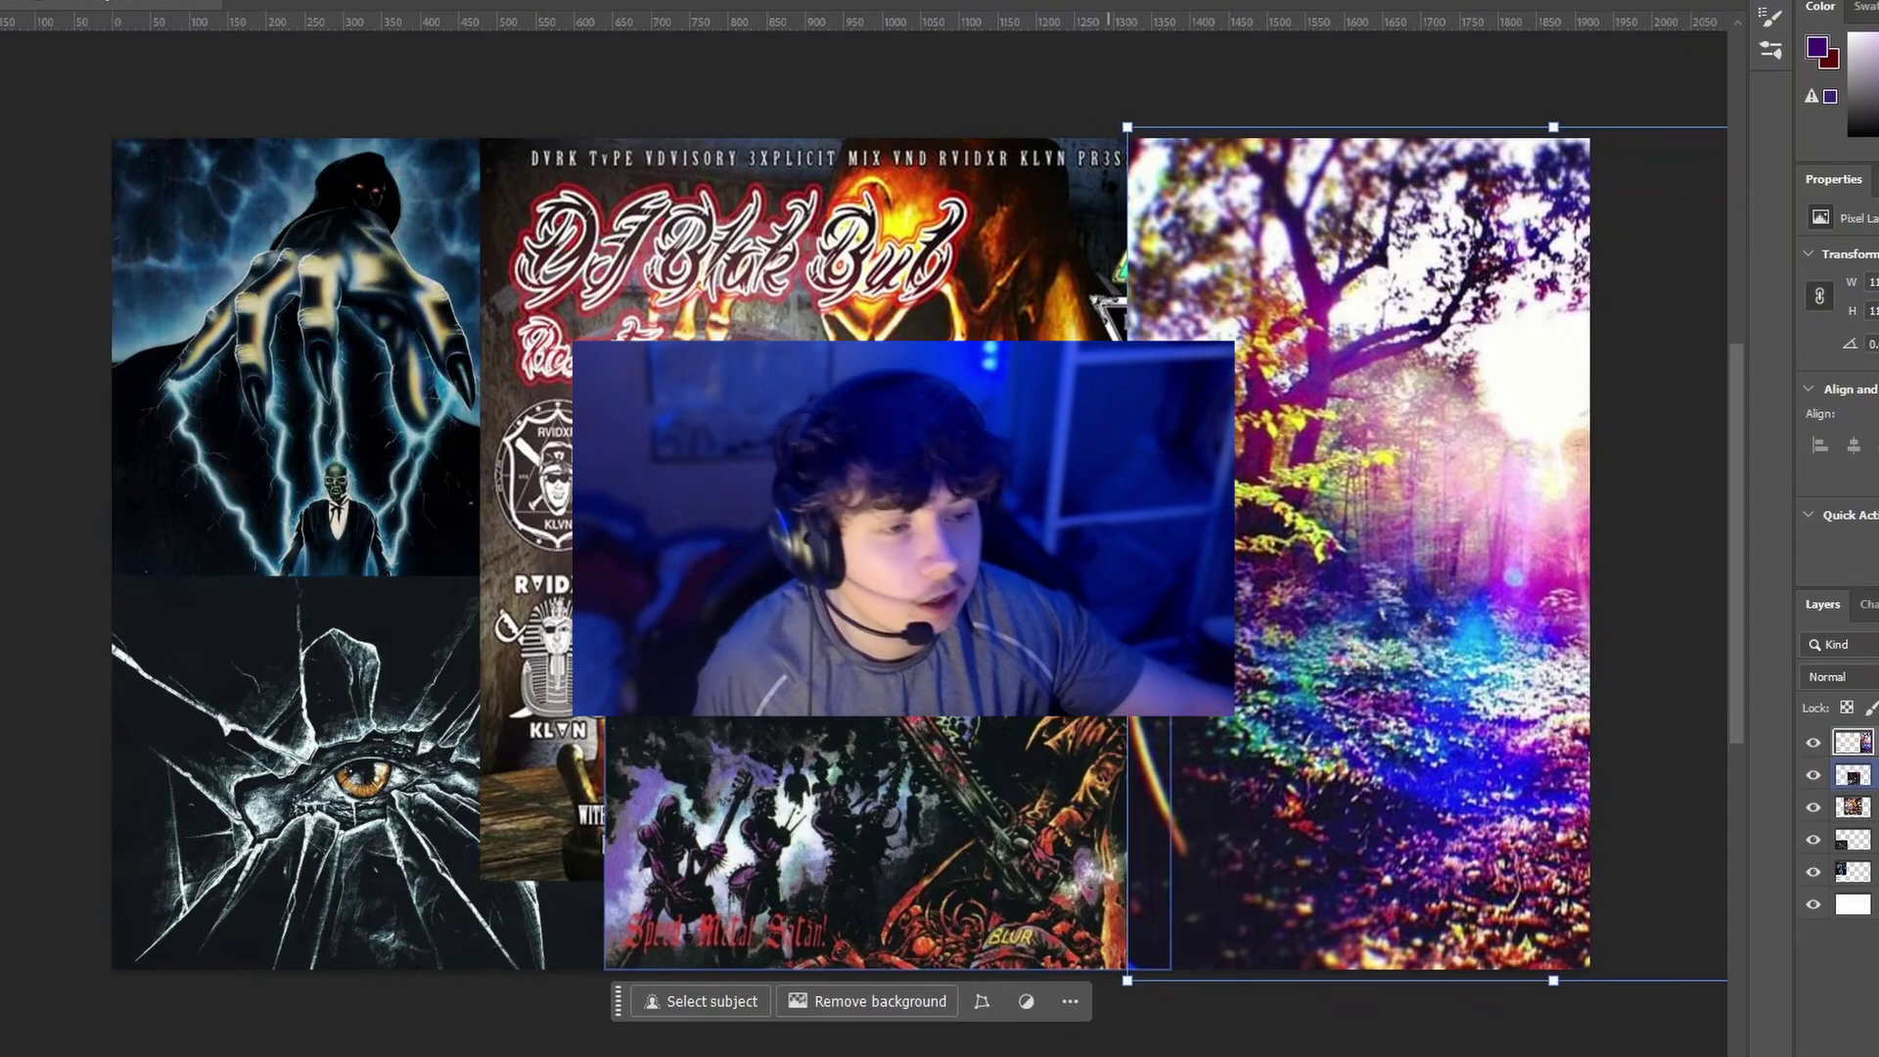
left_click_drag(1478, 703, 1239, 742)
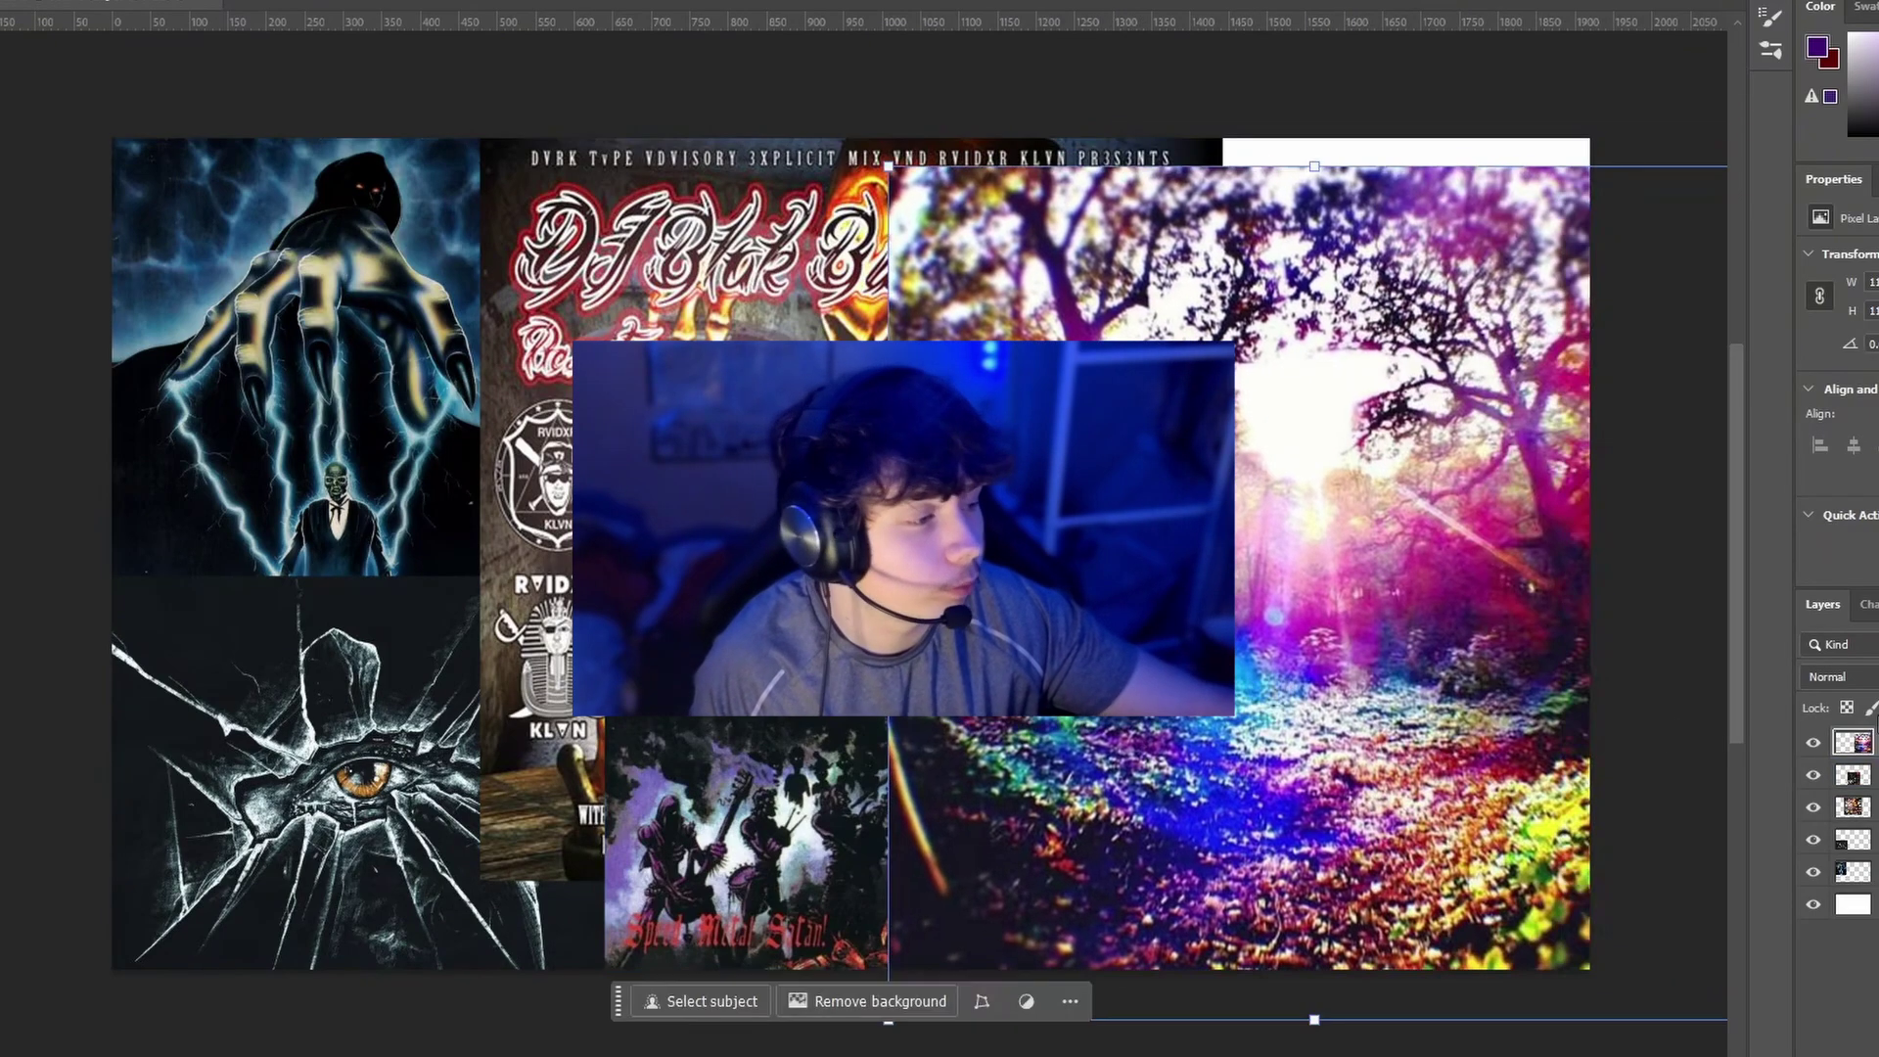
left_click_drag(1814, 742, 1814, 839)
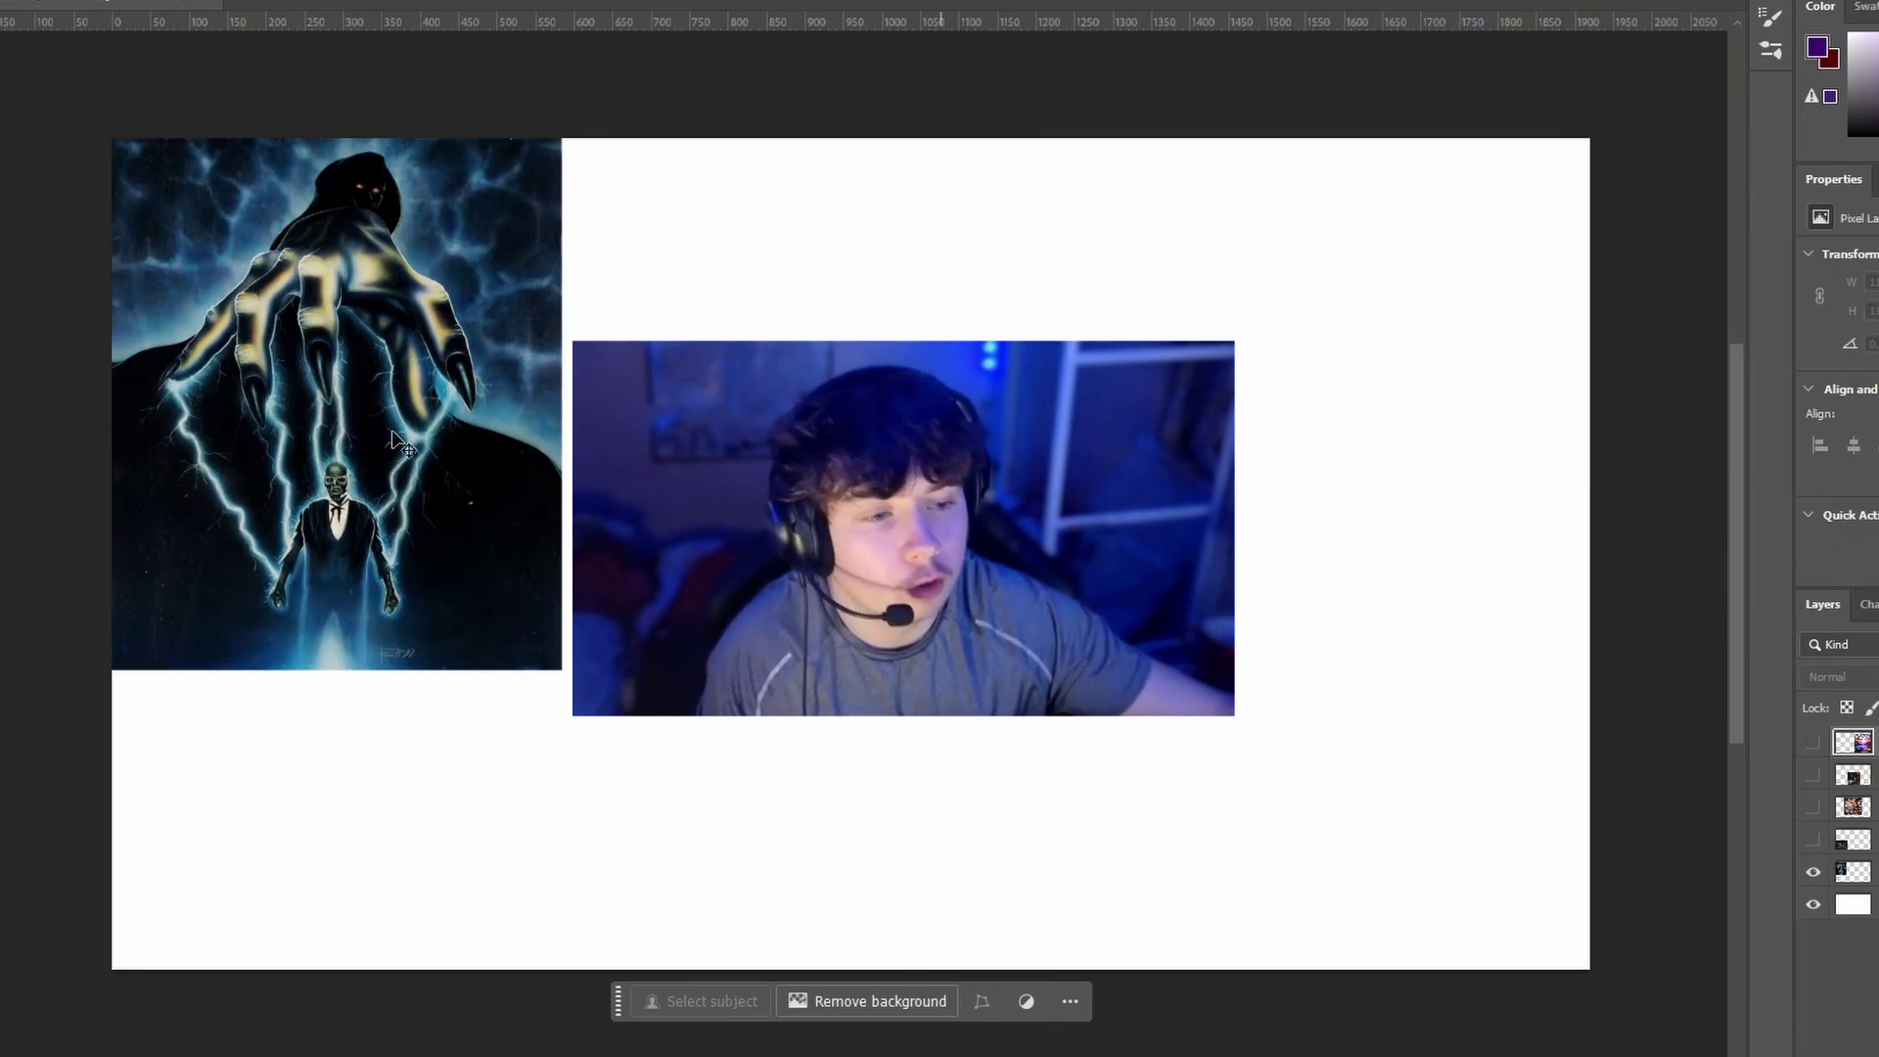
Step: Show the cracked-glass eye layer, place it over the lower part of the hooded-hand artwork, and set its blending mode to Screen
mouse_move(445, 413)
left_mouse_down()
mouse_move(627, 442)
mouse_move(541, 473)
mouse_move(442, 452)
mouse_move(445, 422)
left_mouse_up()
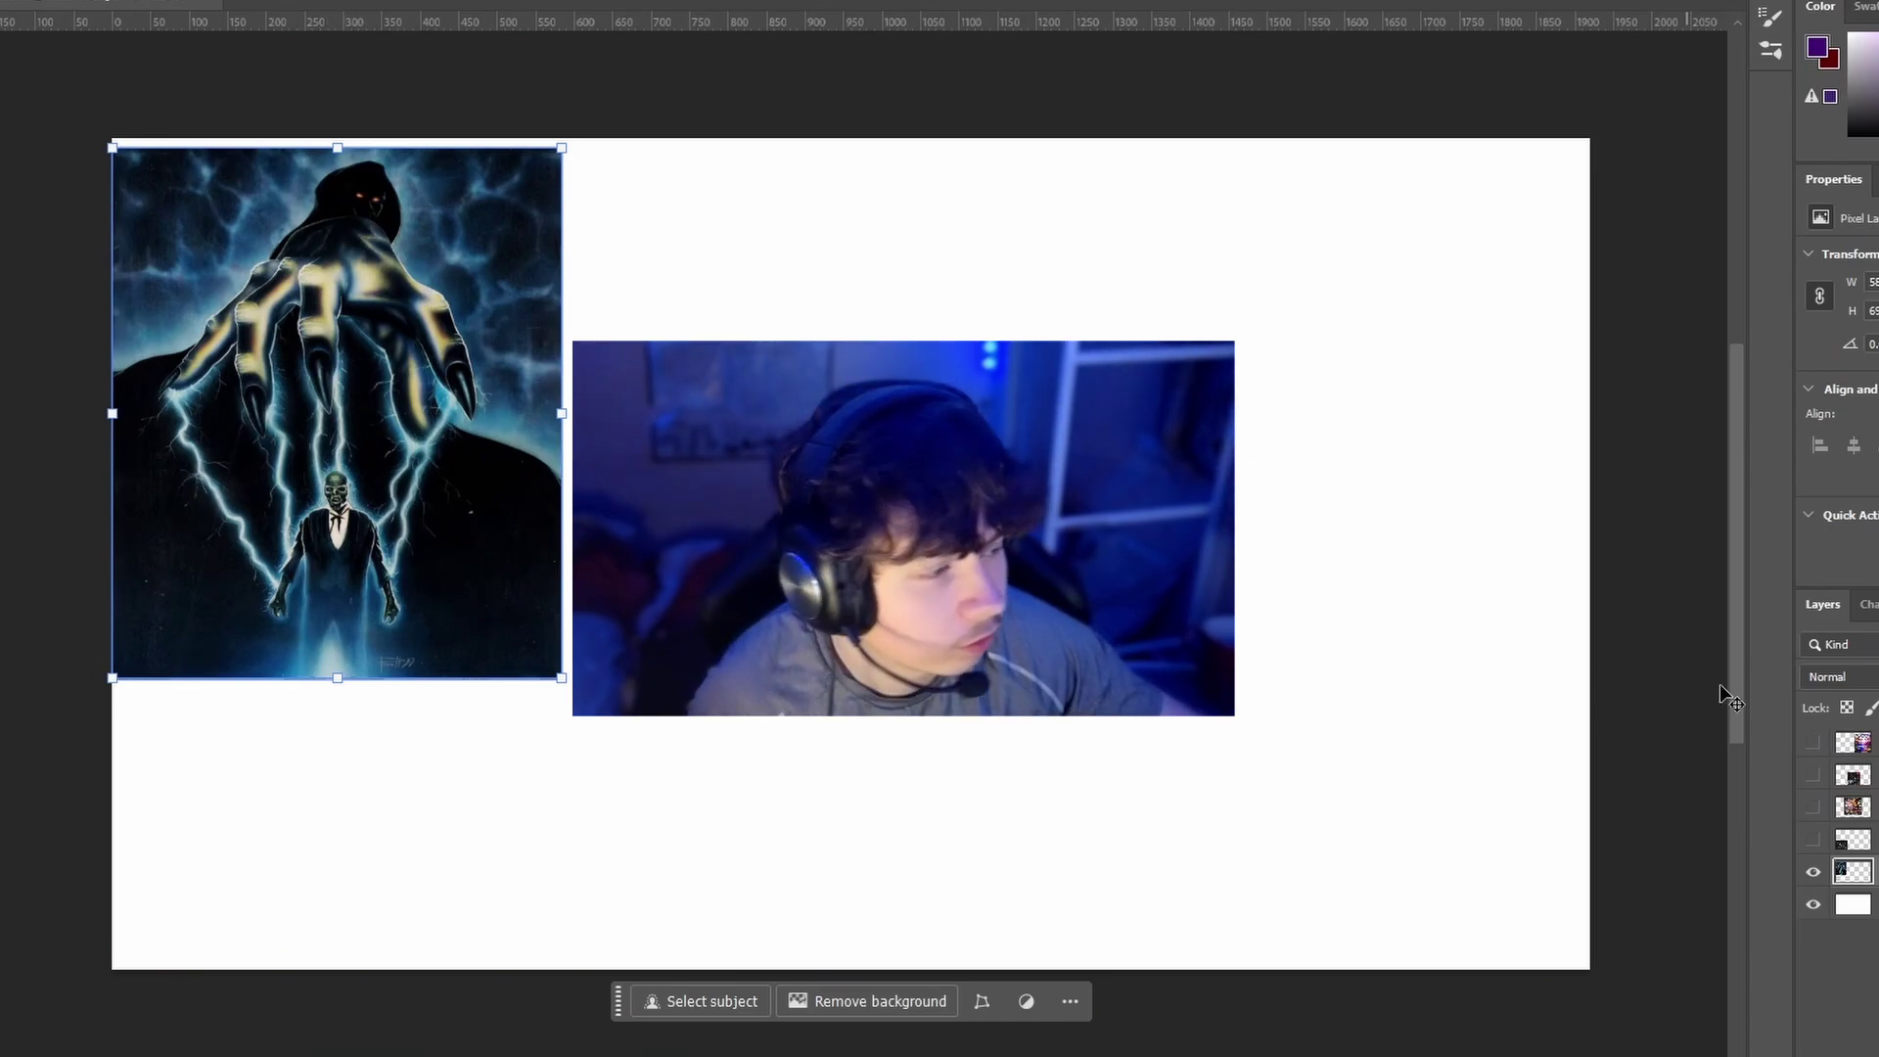
left_click(1826, 844)
left_click(1814, 840)
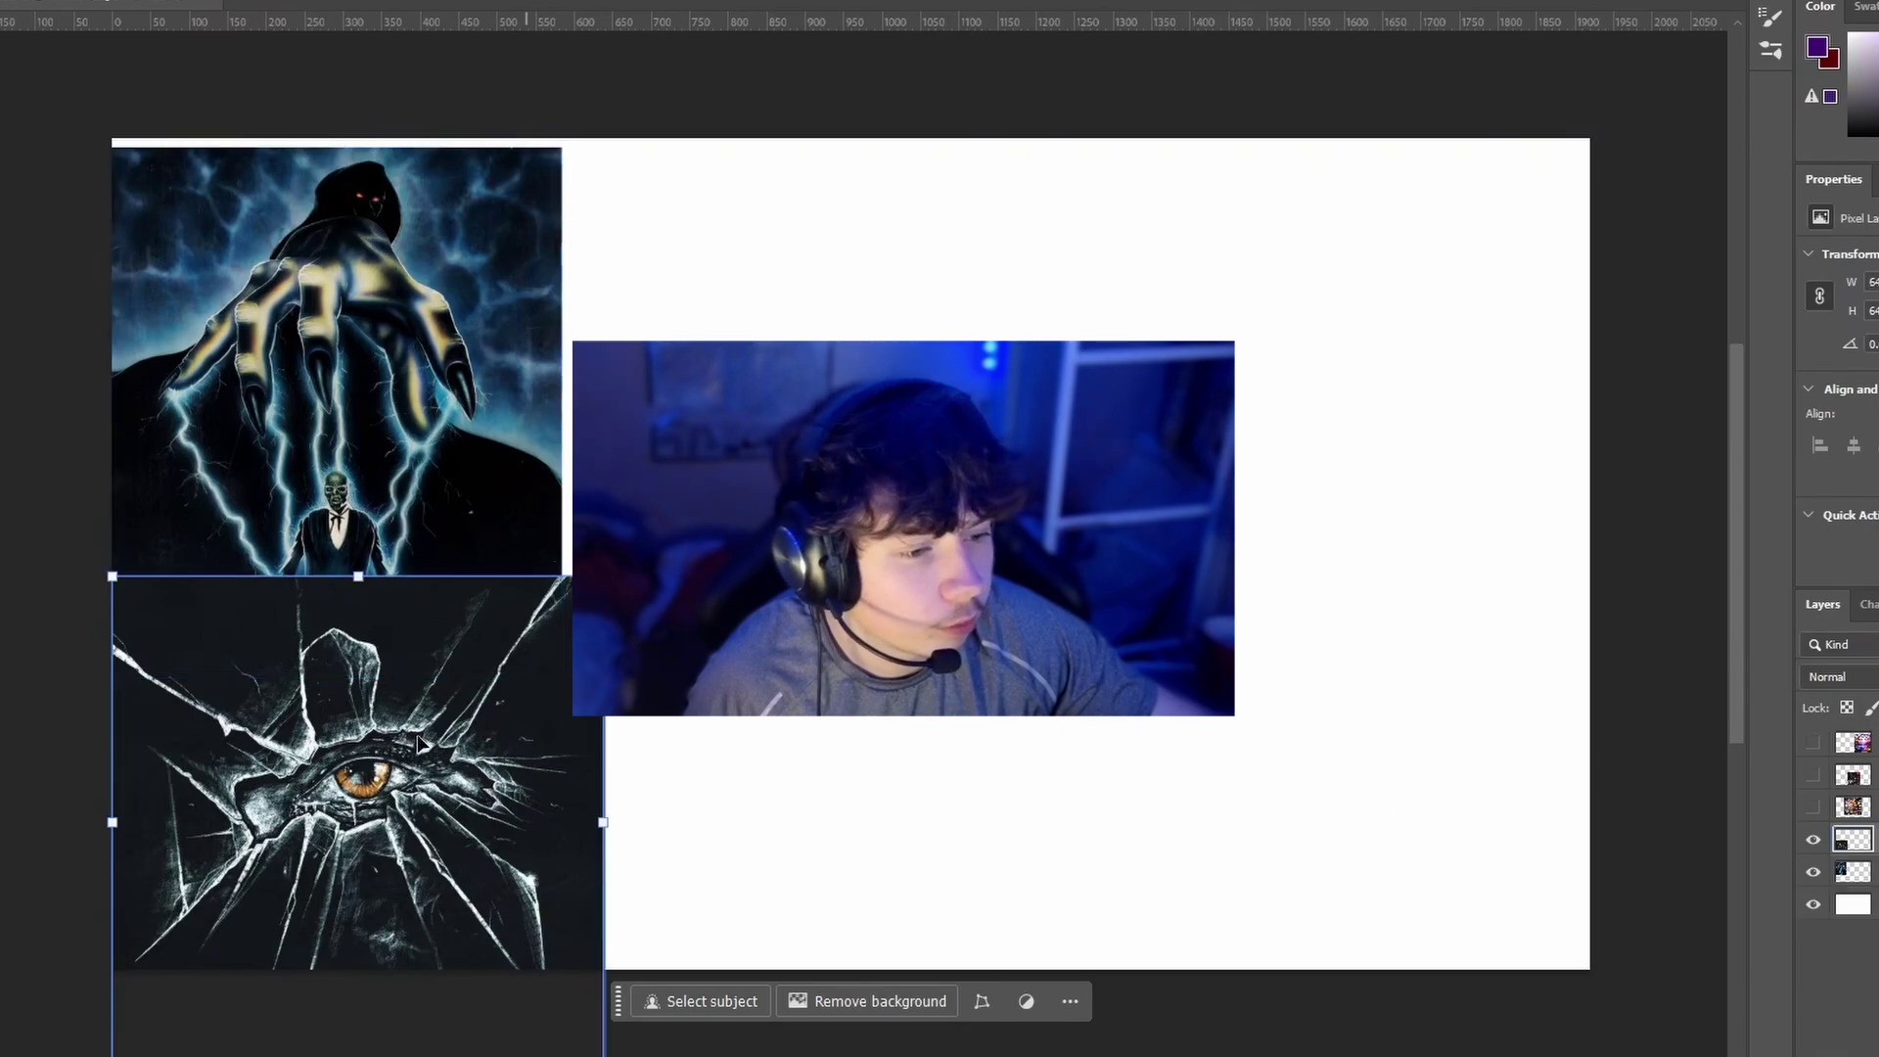
left_click_drag(364, 653, 344, 385)
left_click(1843, 676)
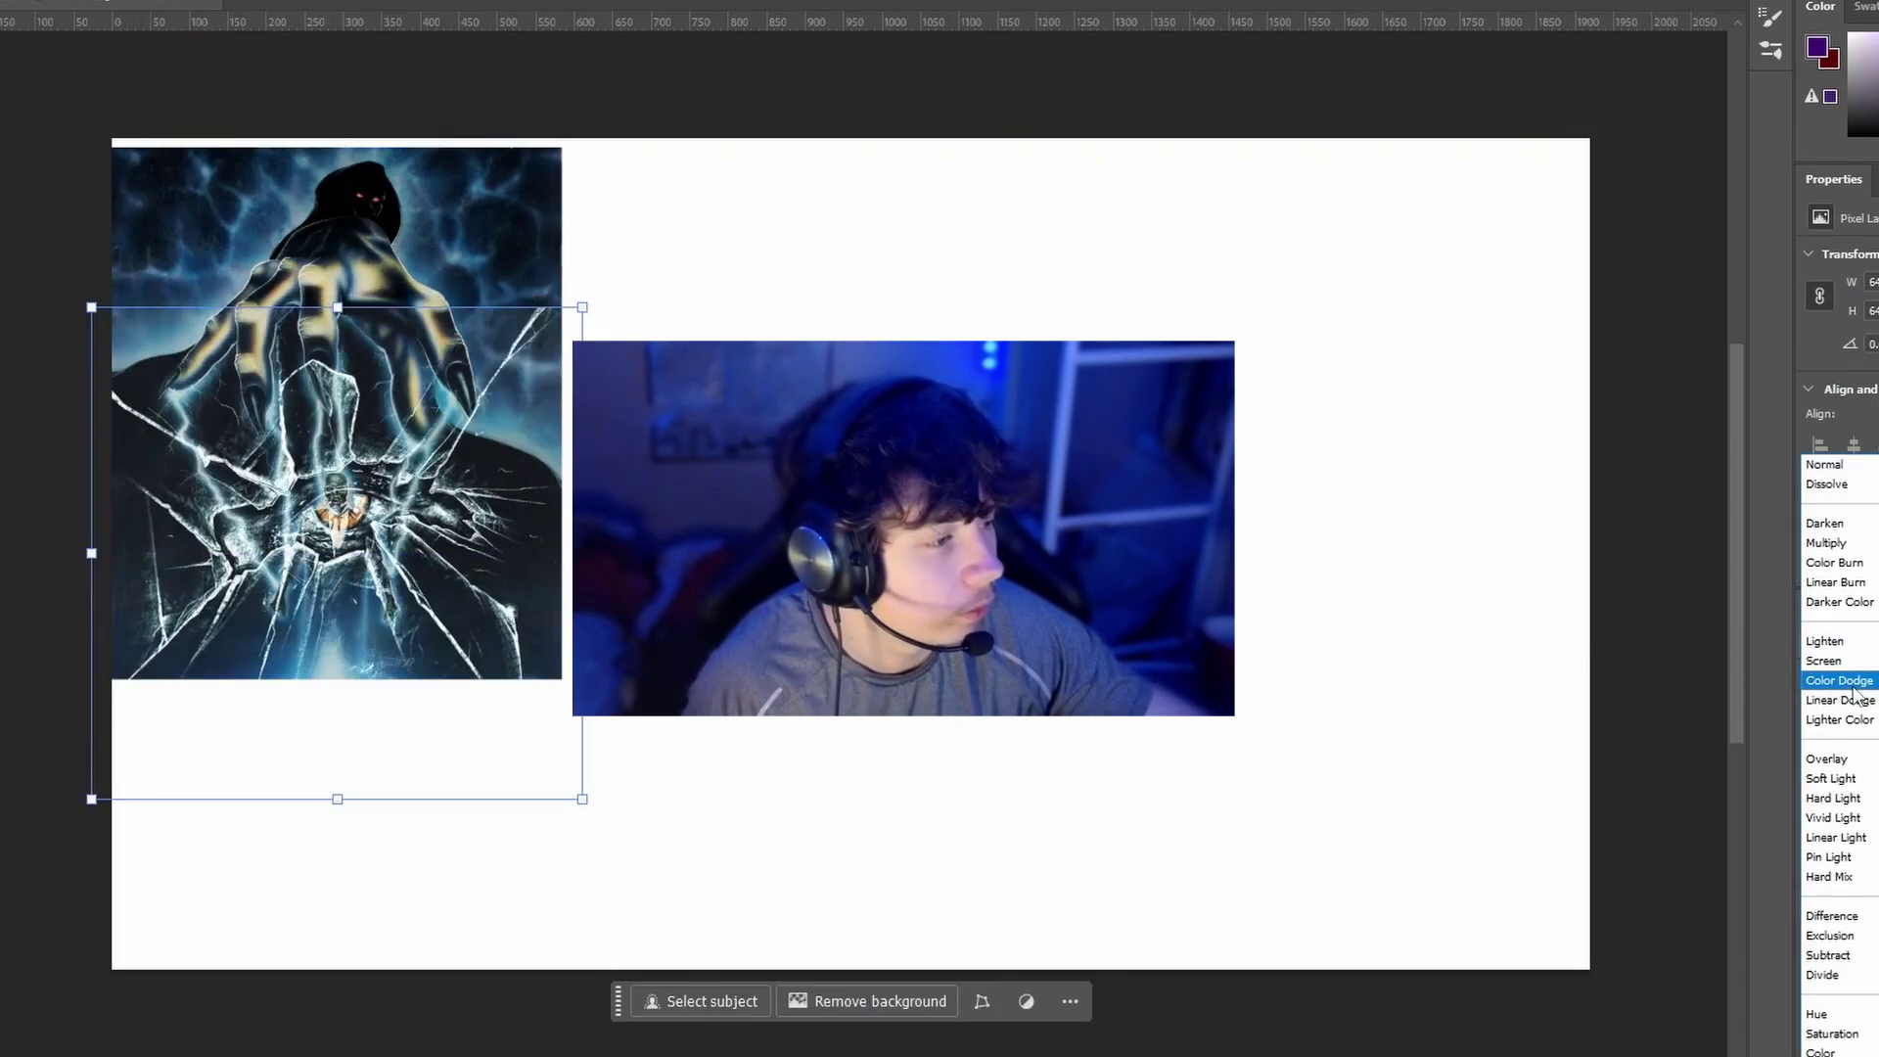
left_click(1840, 663)
mouse_move(384, 602)
left_mouse_down()
mouse_move(364, 587)
mouse_move(385, 582)
left_mouse_up()
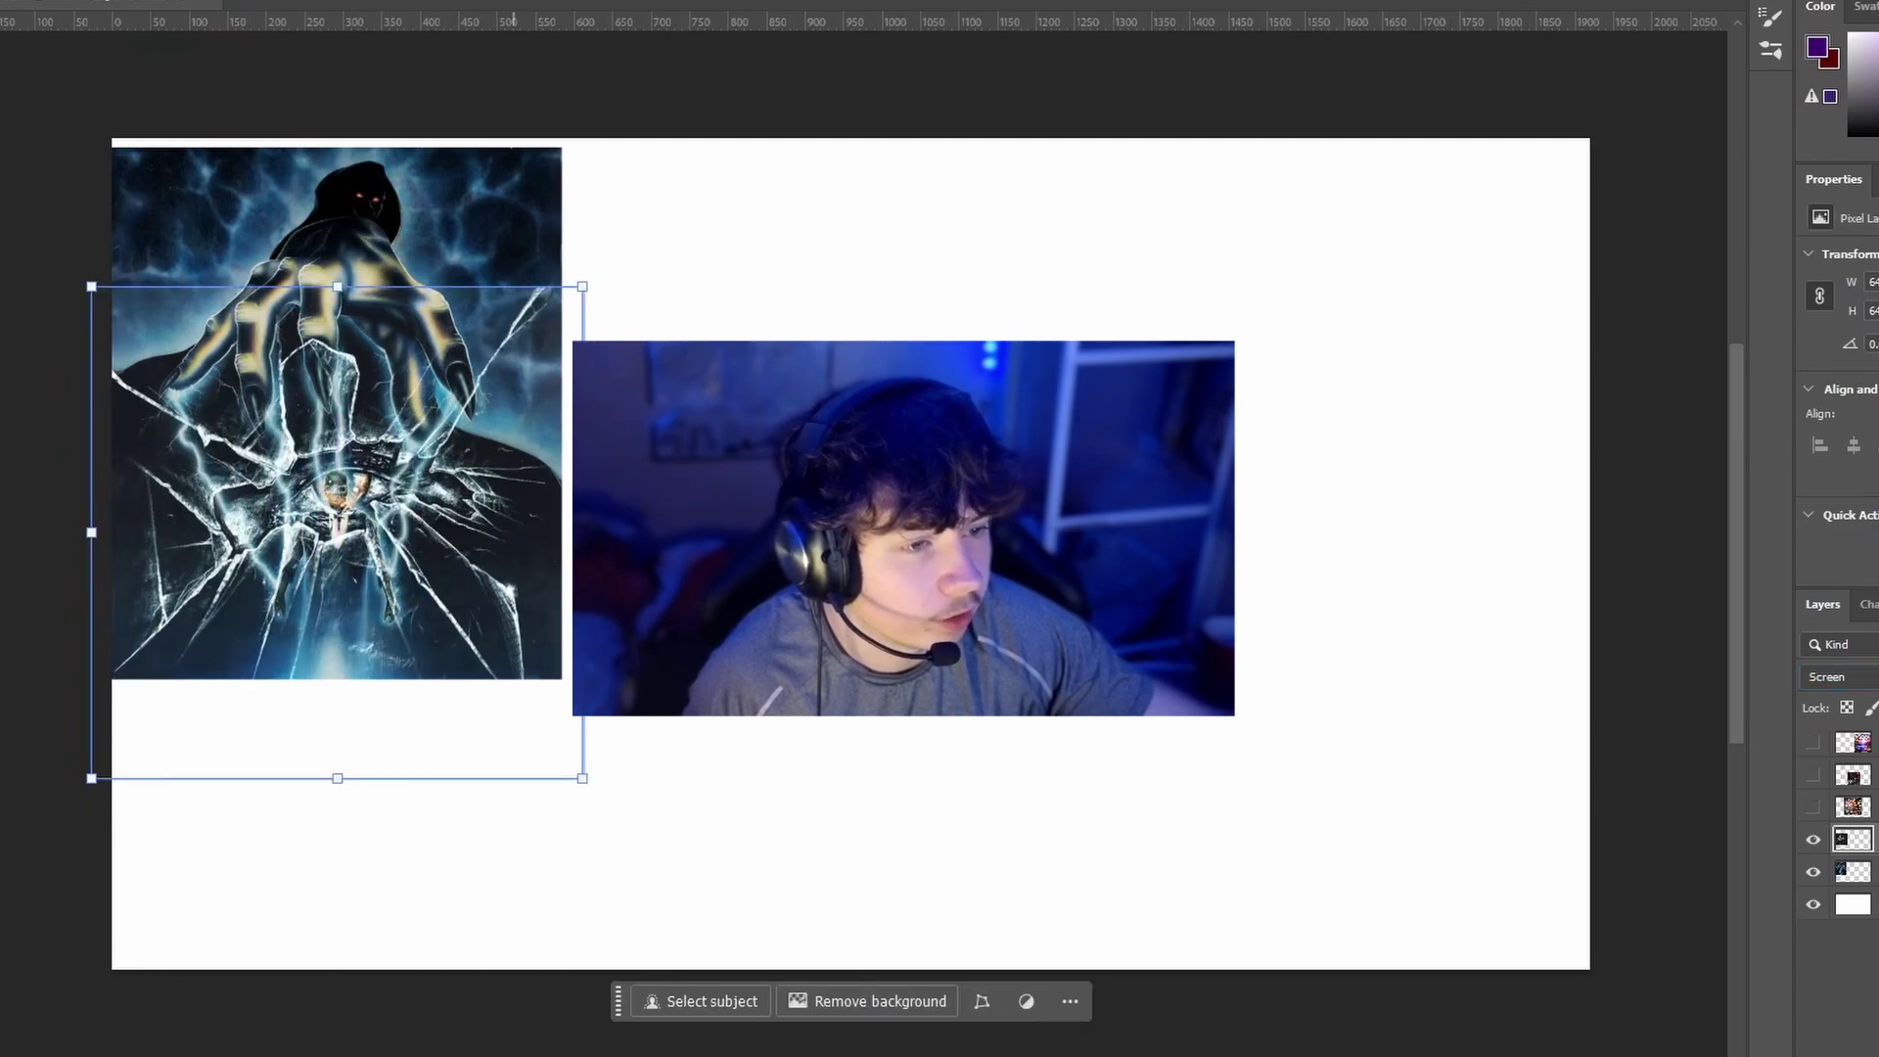
Step: Show the skull mixtape cover, move it beside the hooded-hand artwork, and hide it again
left_click(1814, 806)
left_click(1853, 806)
left_click_drag(1277, 573, 1361, 617)
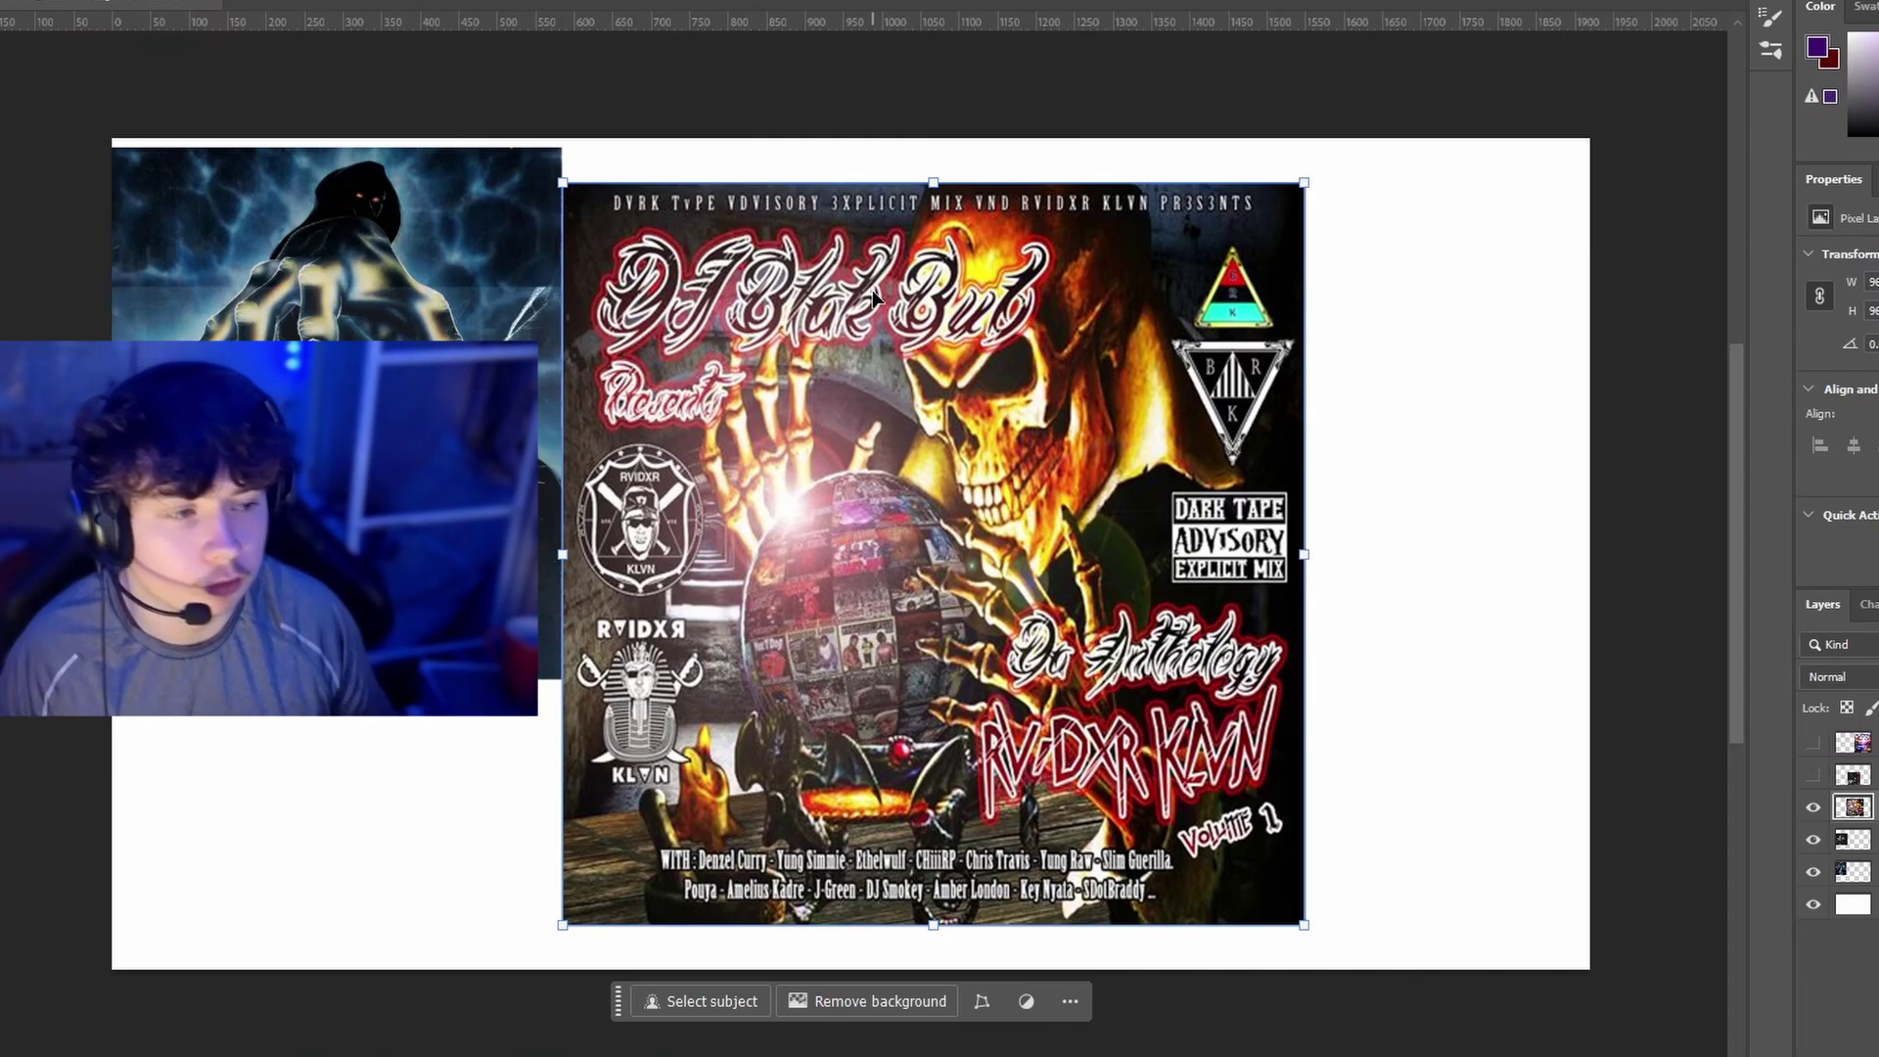
left_click(1813, 807)
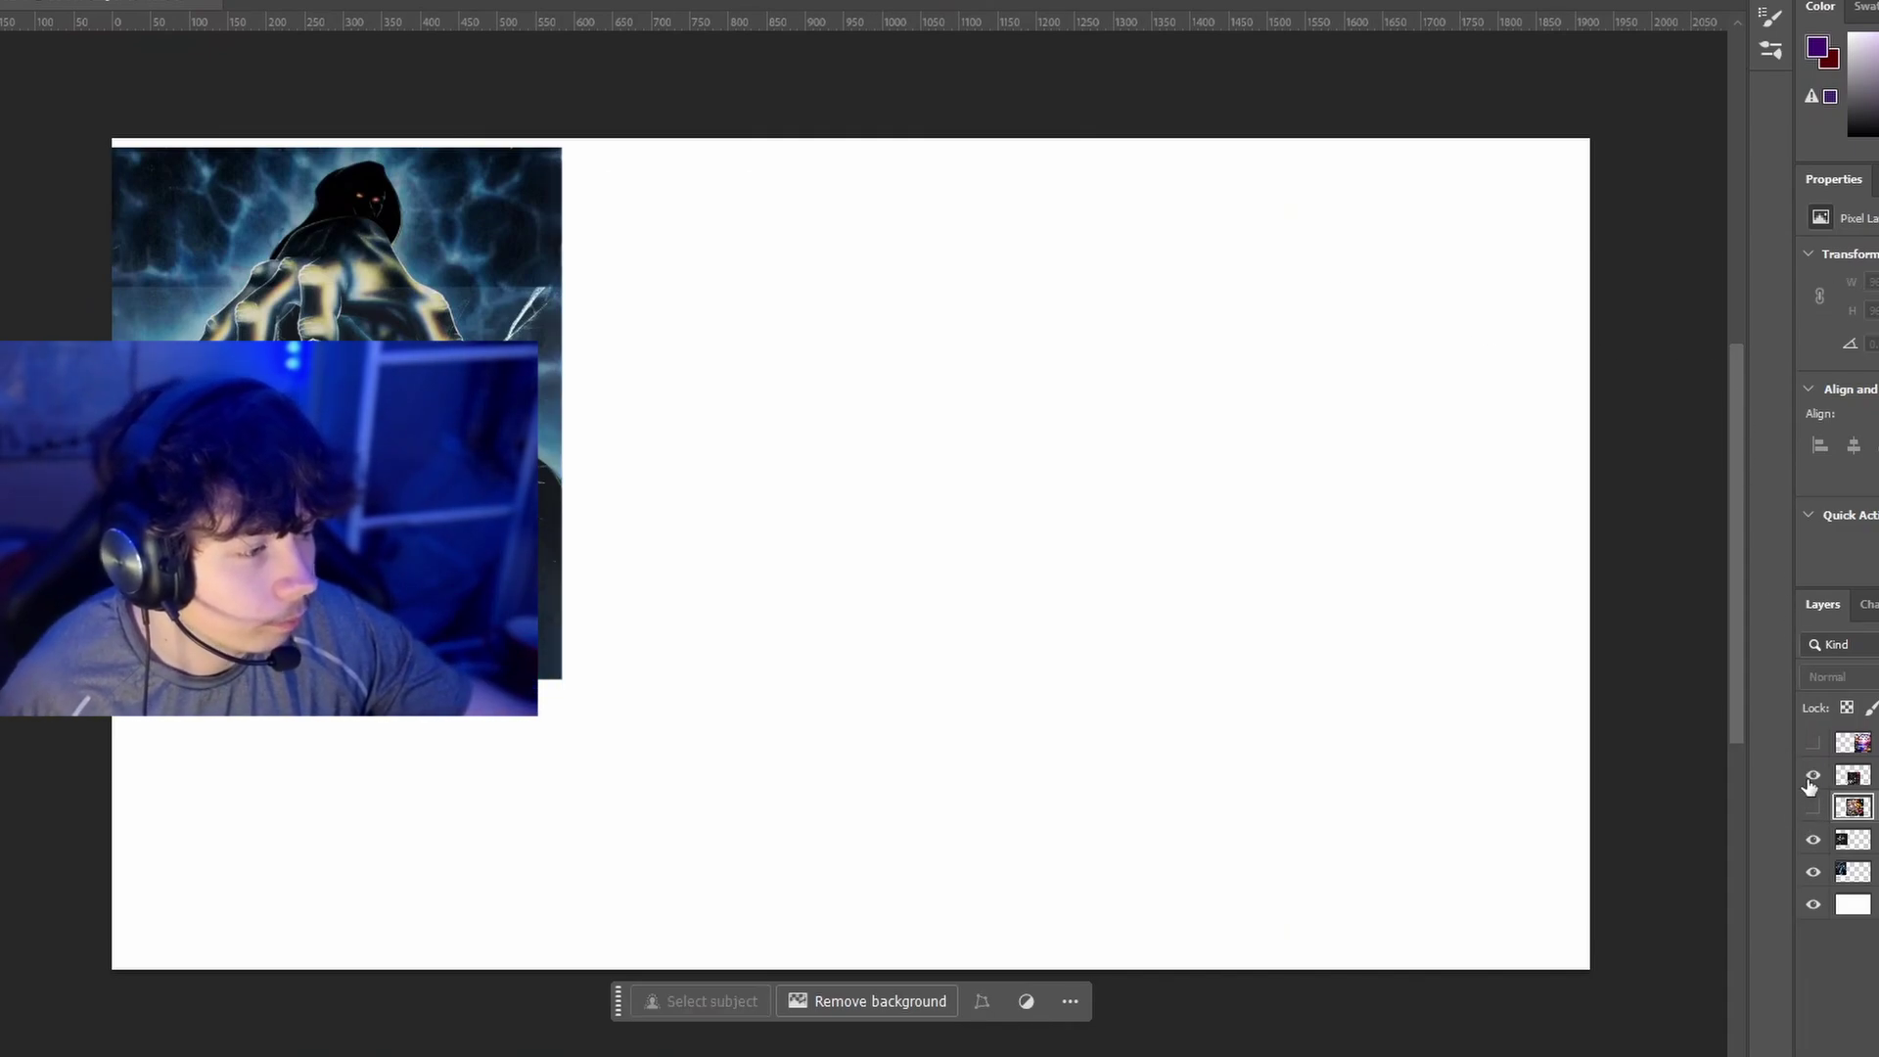
Step: Move the Disco cover art upward, and show the forest picture and reposition it over that cover
left_click_drag(1044, 724, 1059, 621)
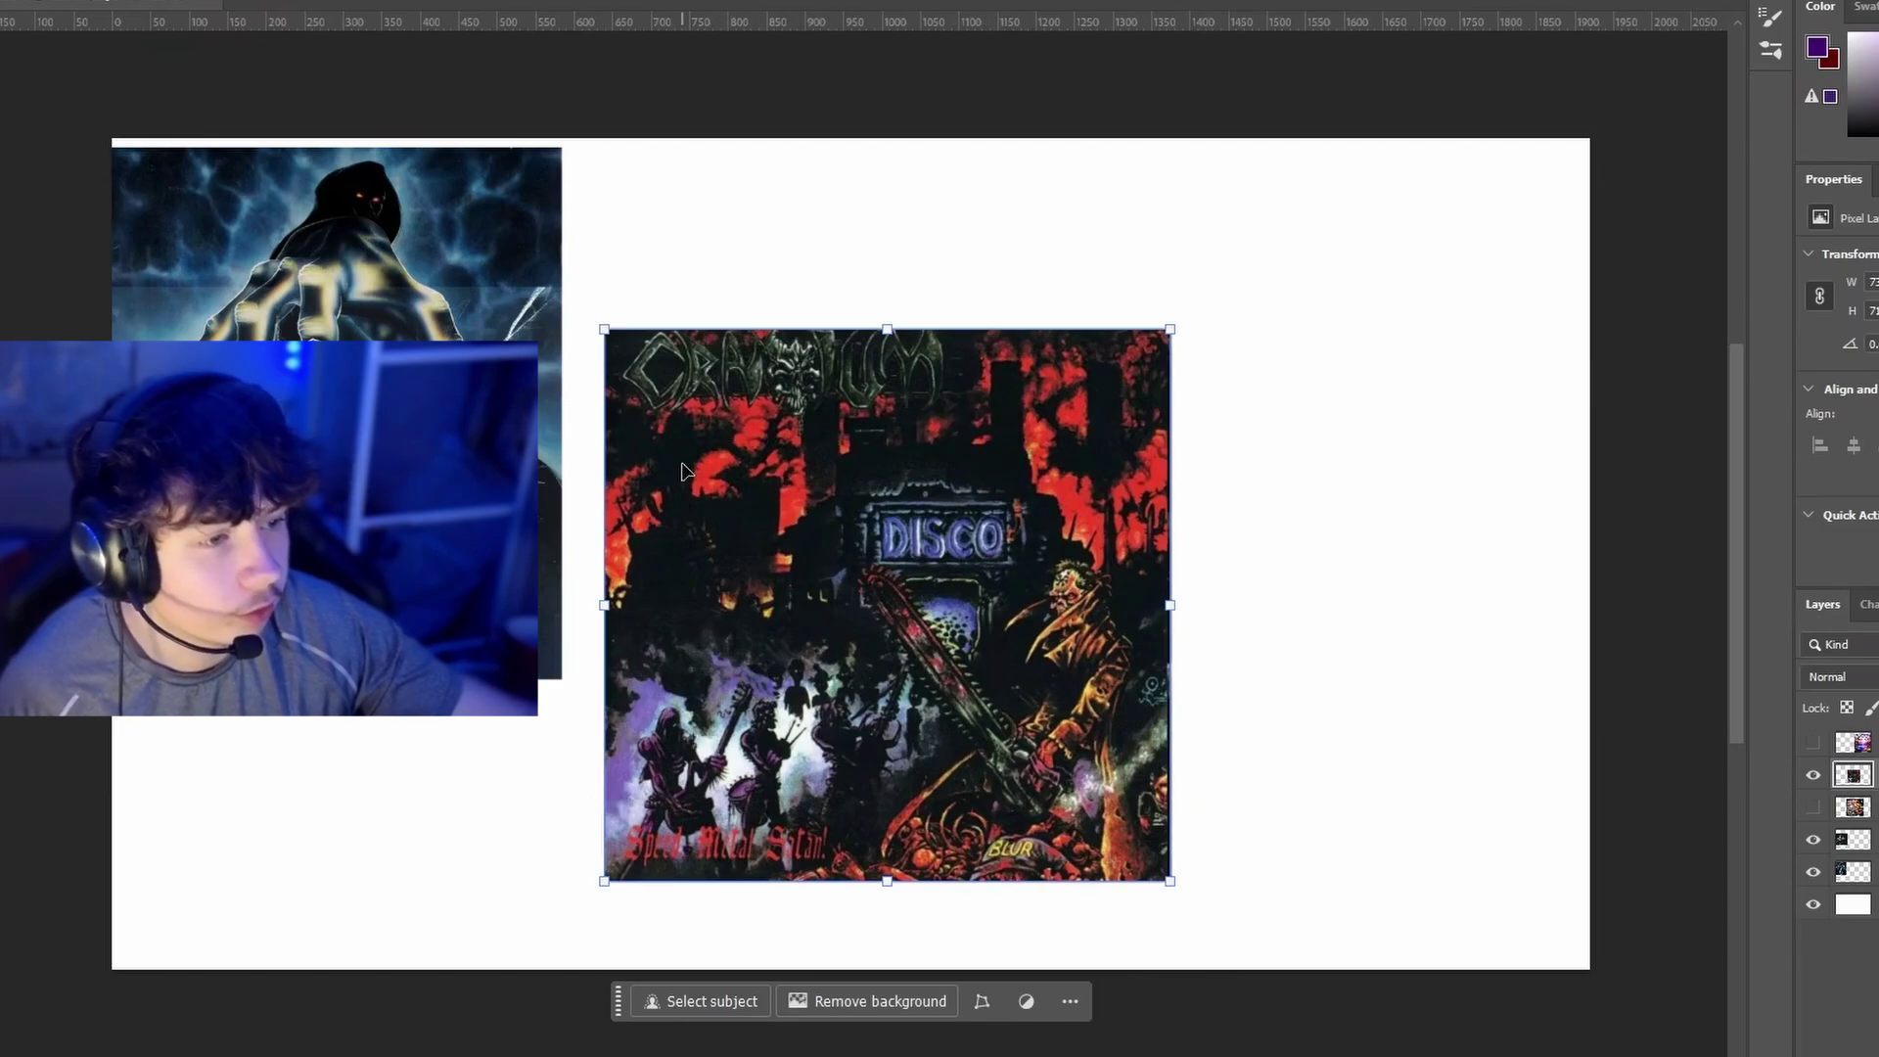
left_click(1814, 743)
left_click_drag(1252, 553, 1123, 489)
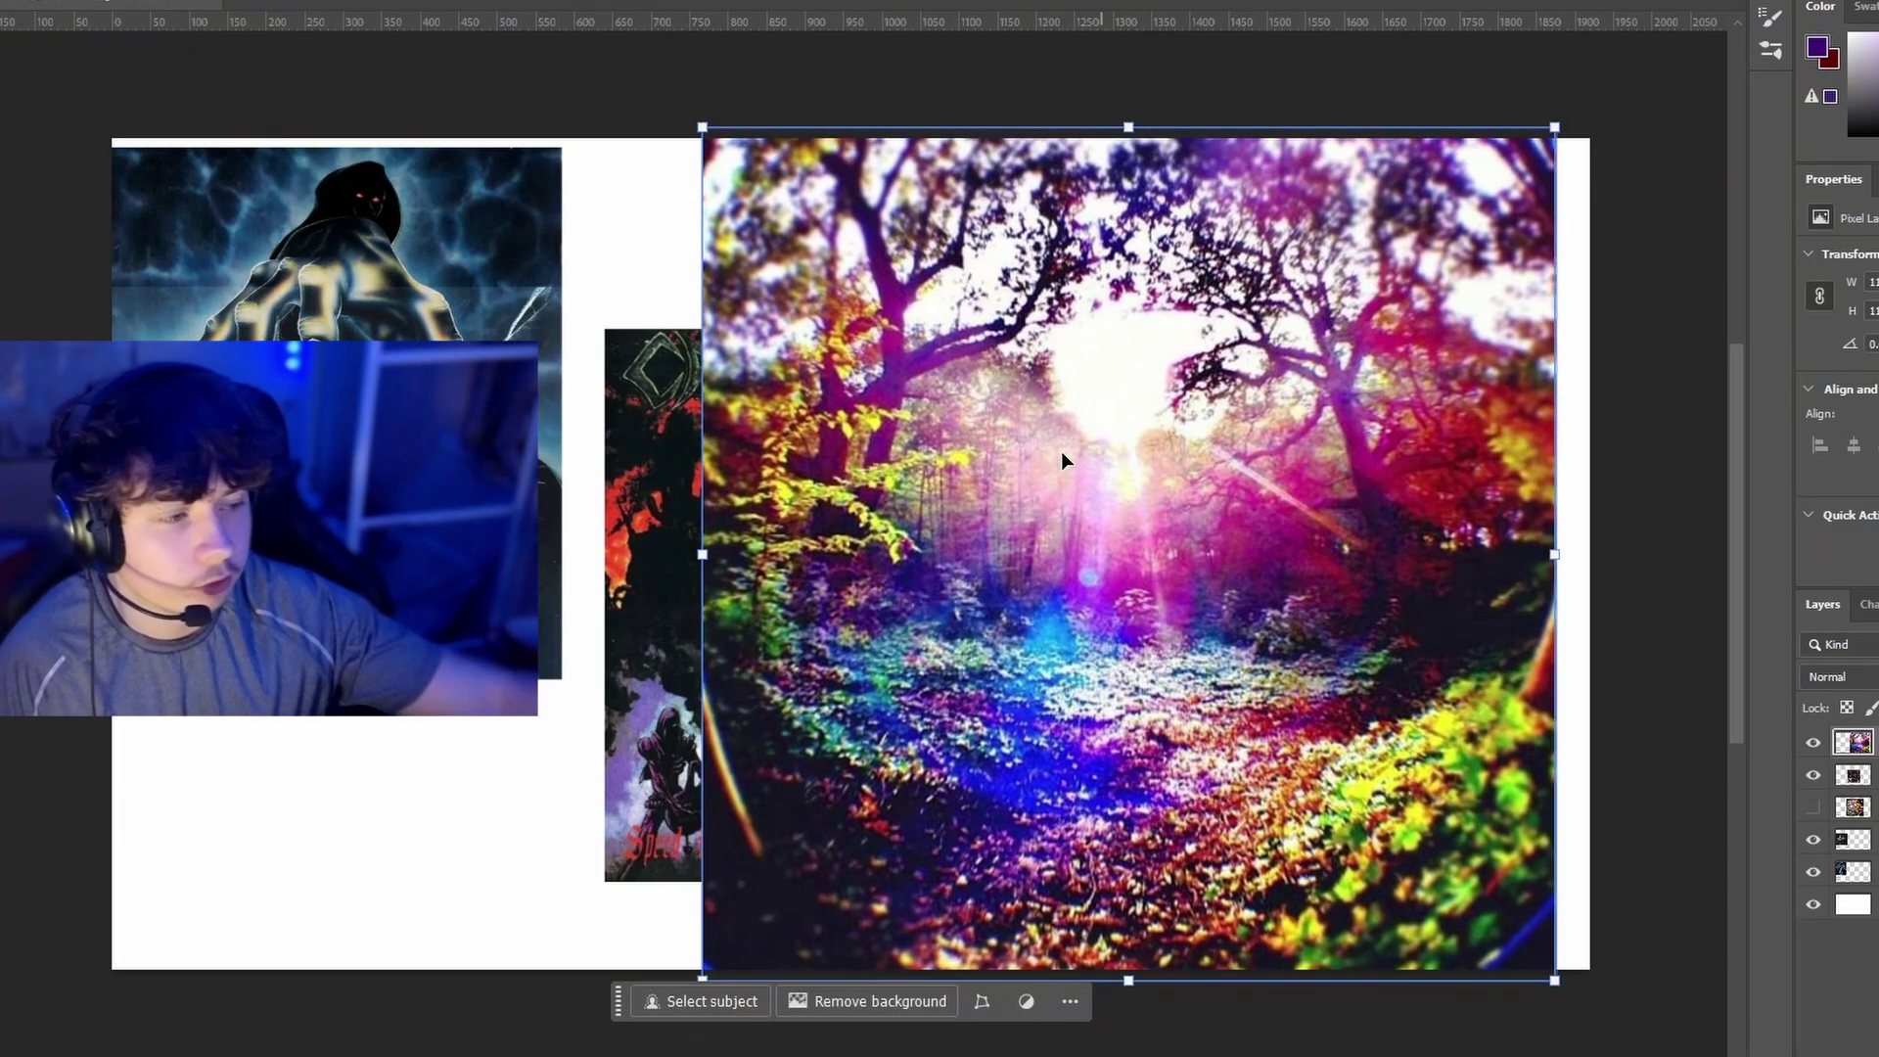
left_click_drag(1507, 912, 1493, 794)
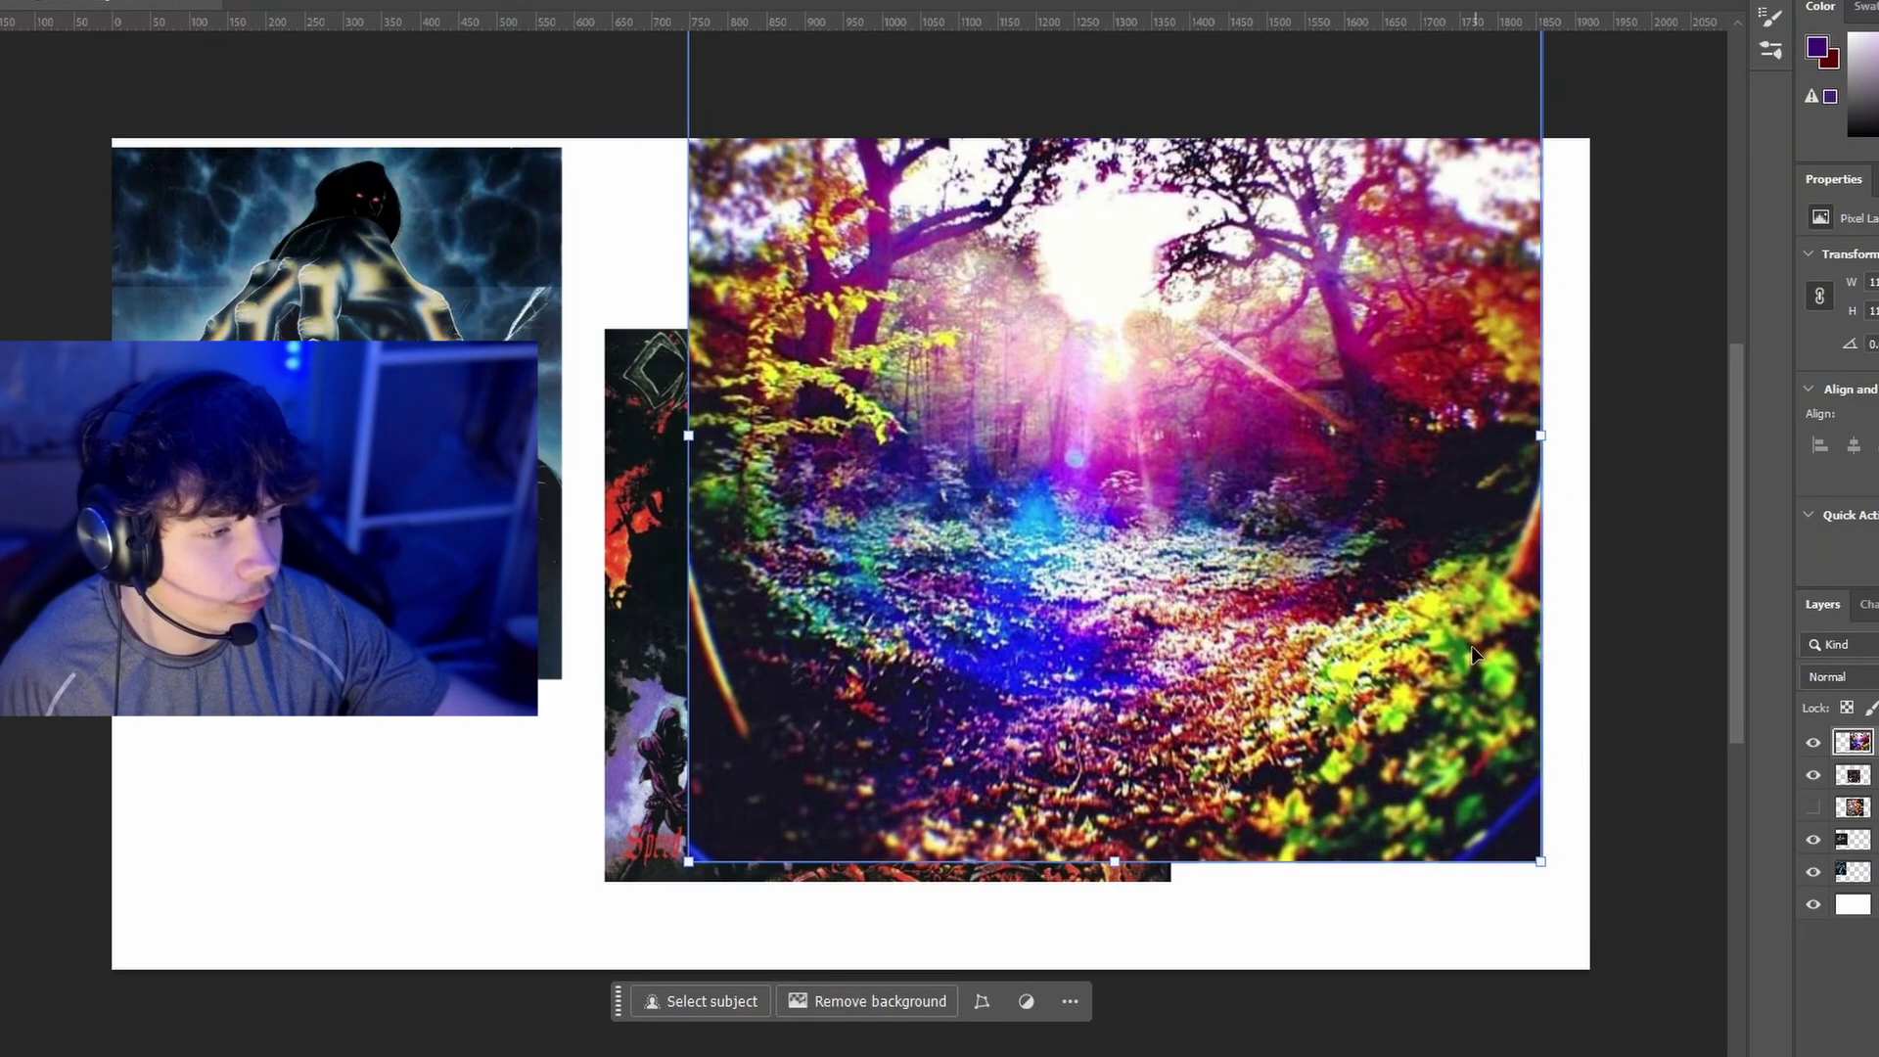
left_click_drag(1081, 381, 996, 509)
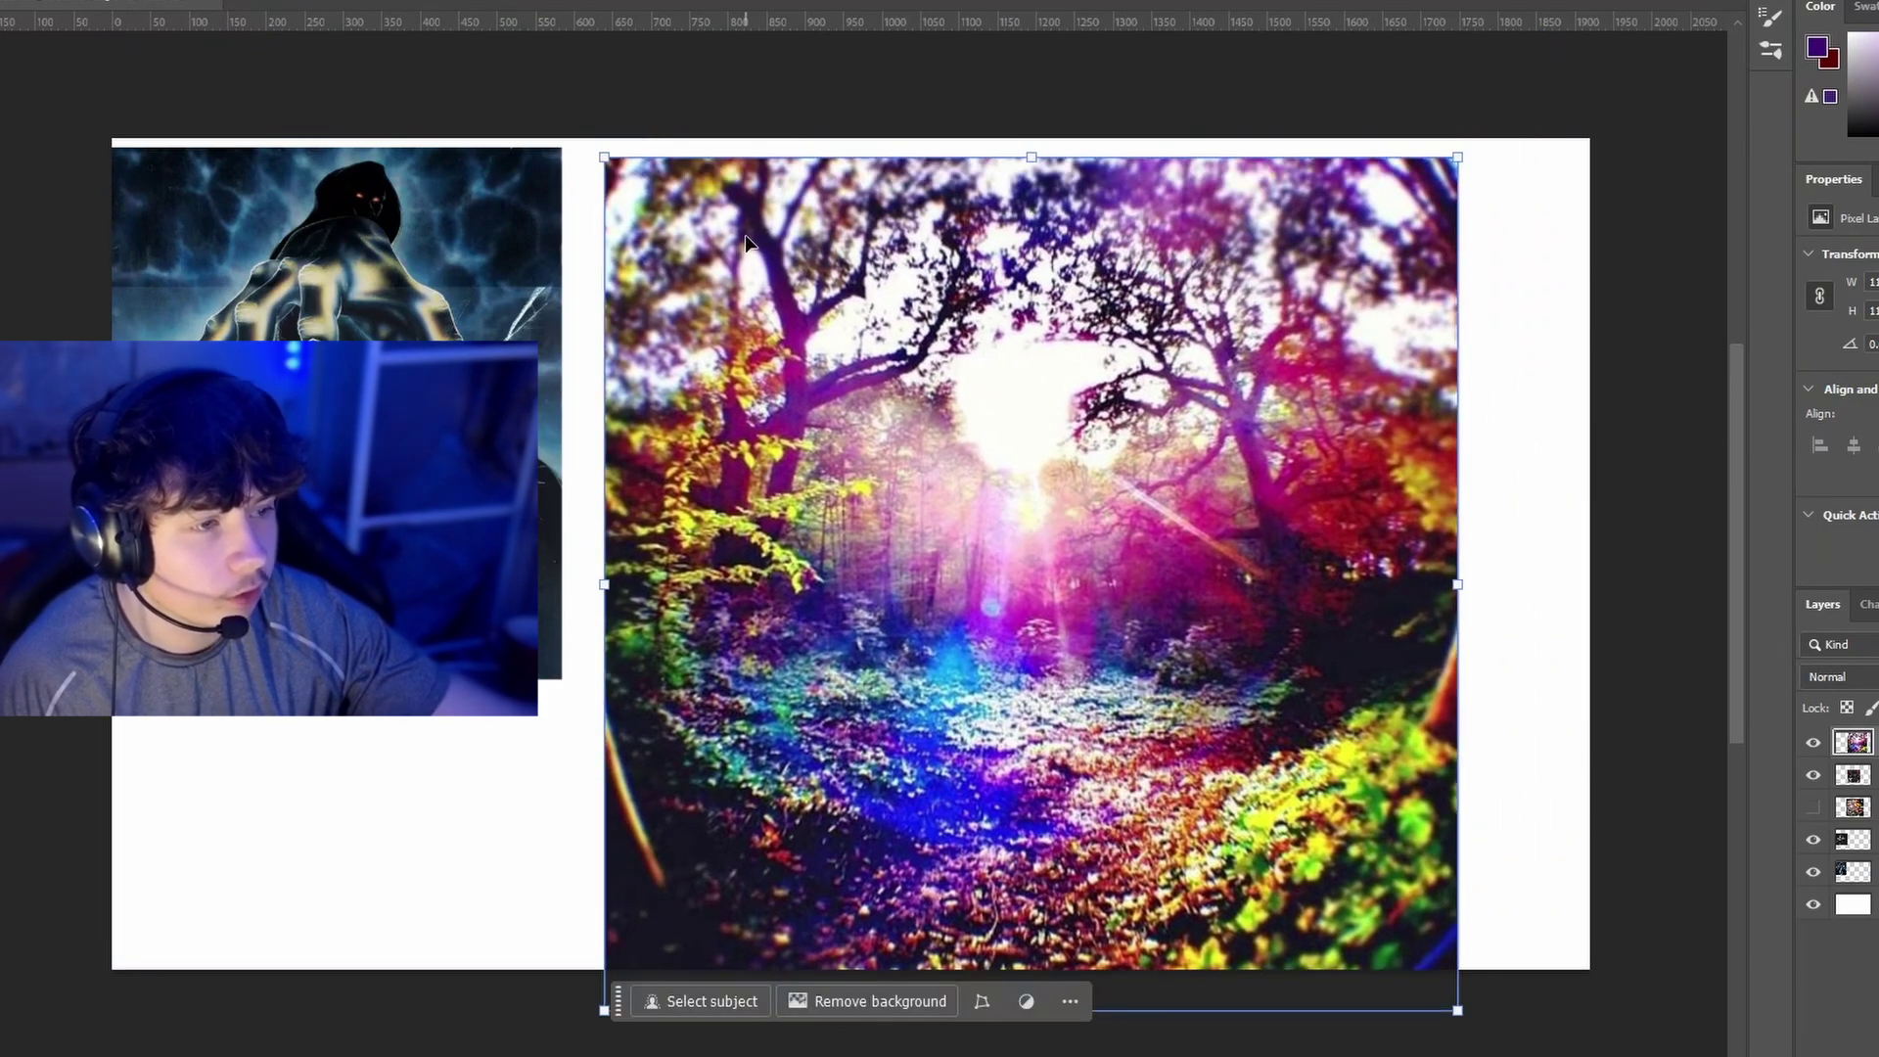
left_click_drag(746, 230, 407, 243)
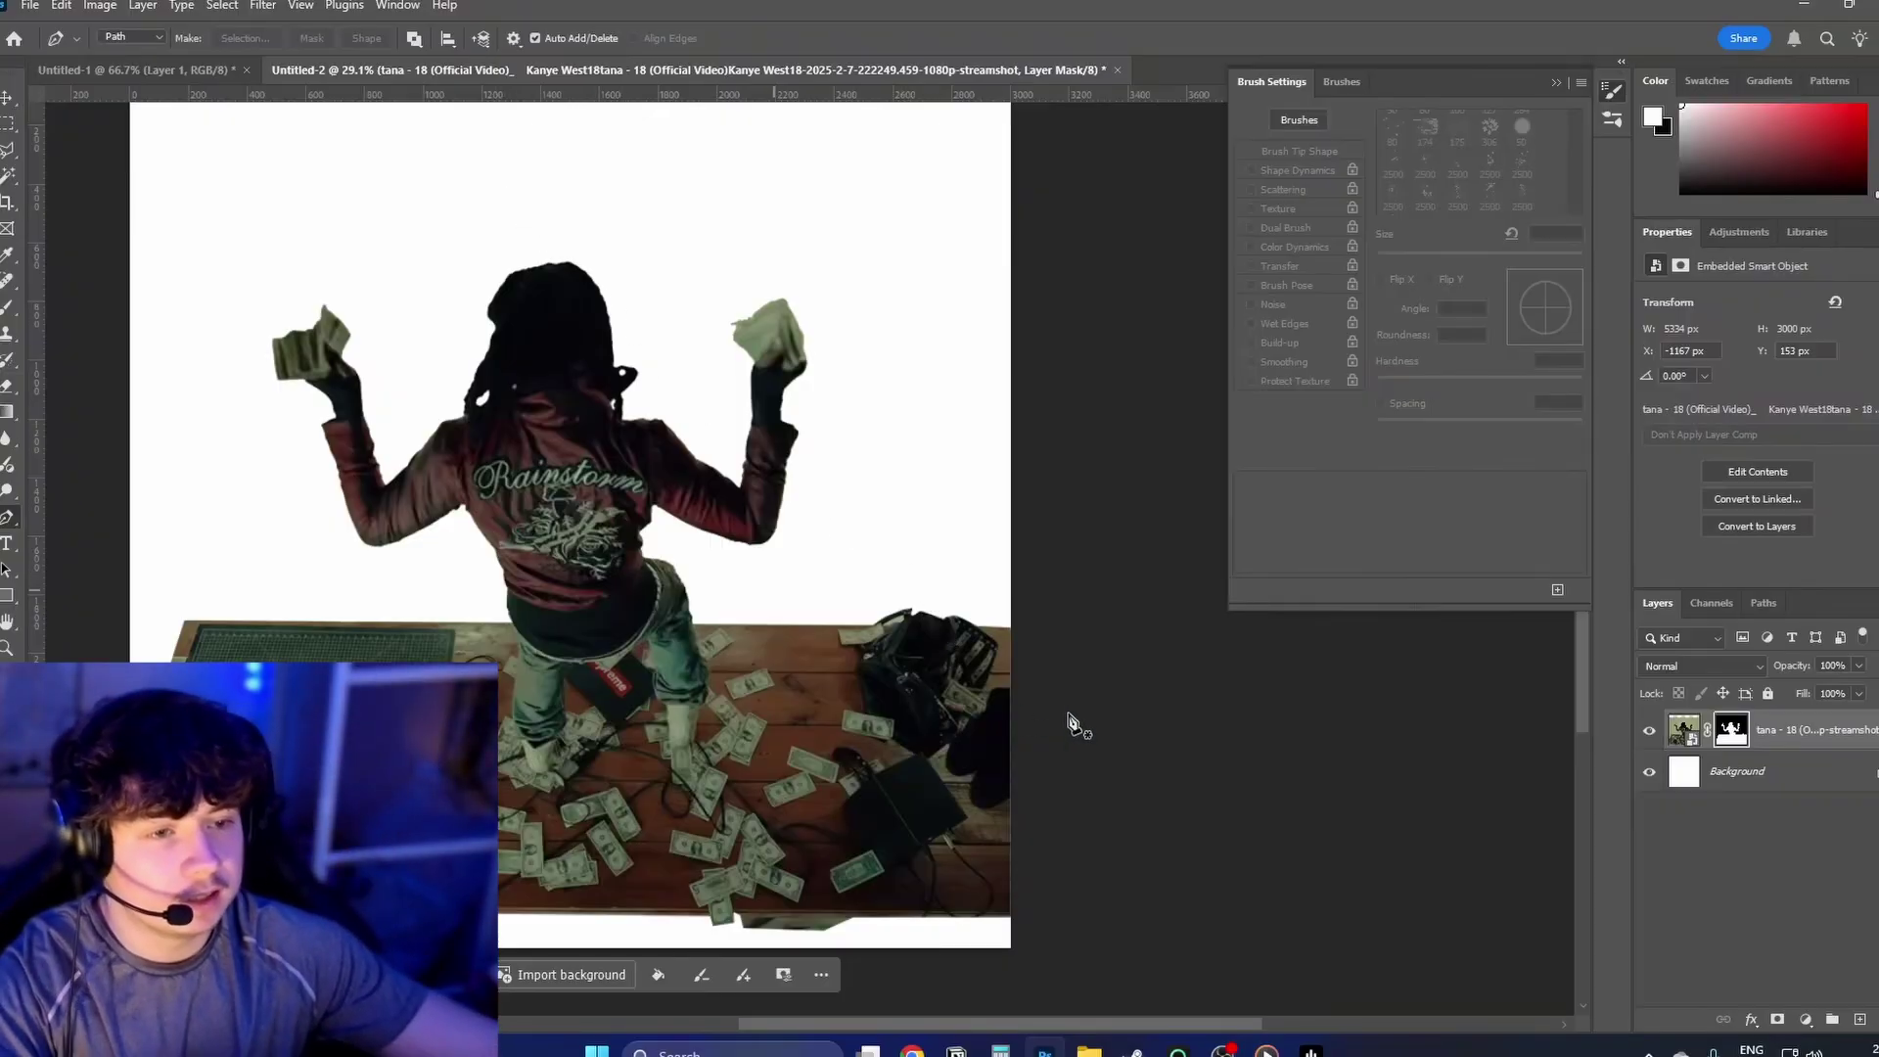
Step: Convert the masked layer of the figure holding money to a smart object
right_click(1821, 730)
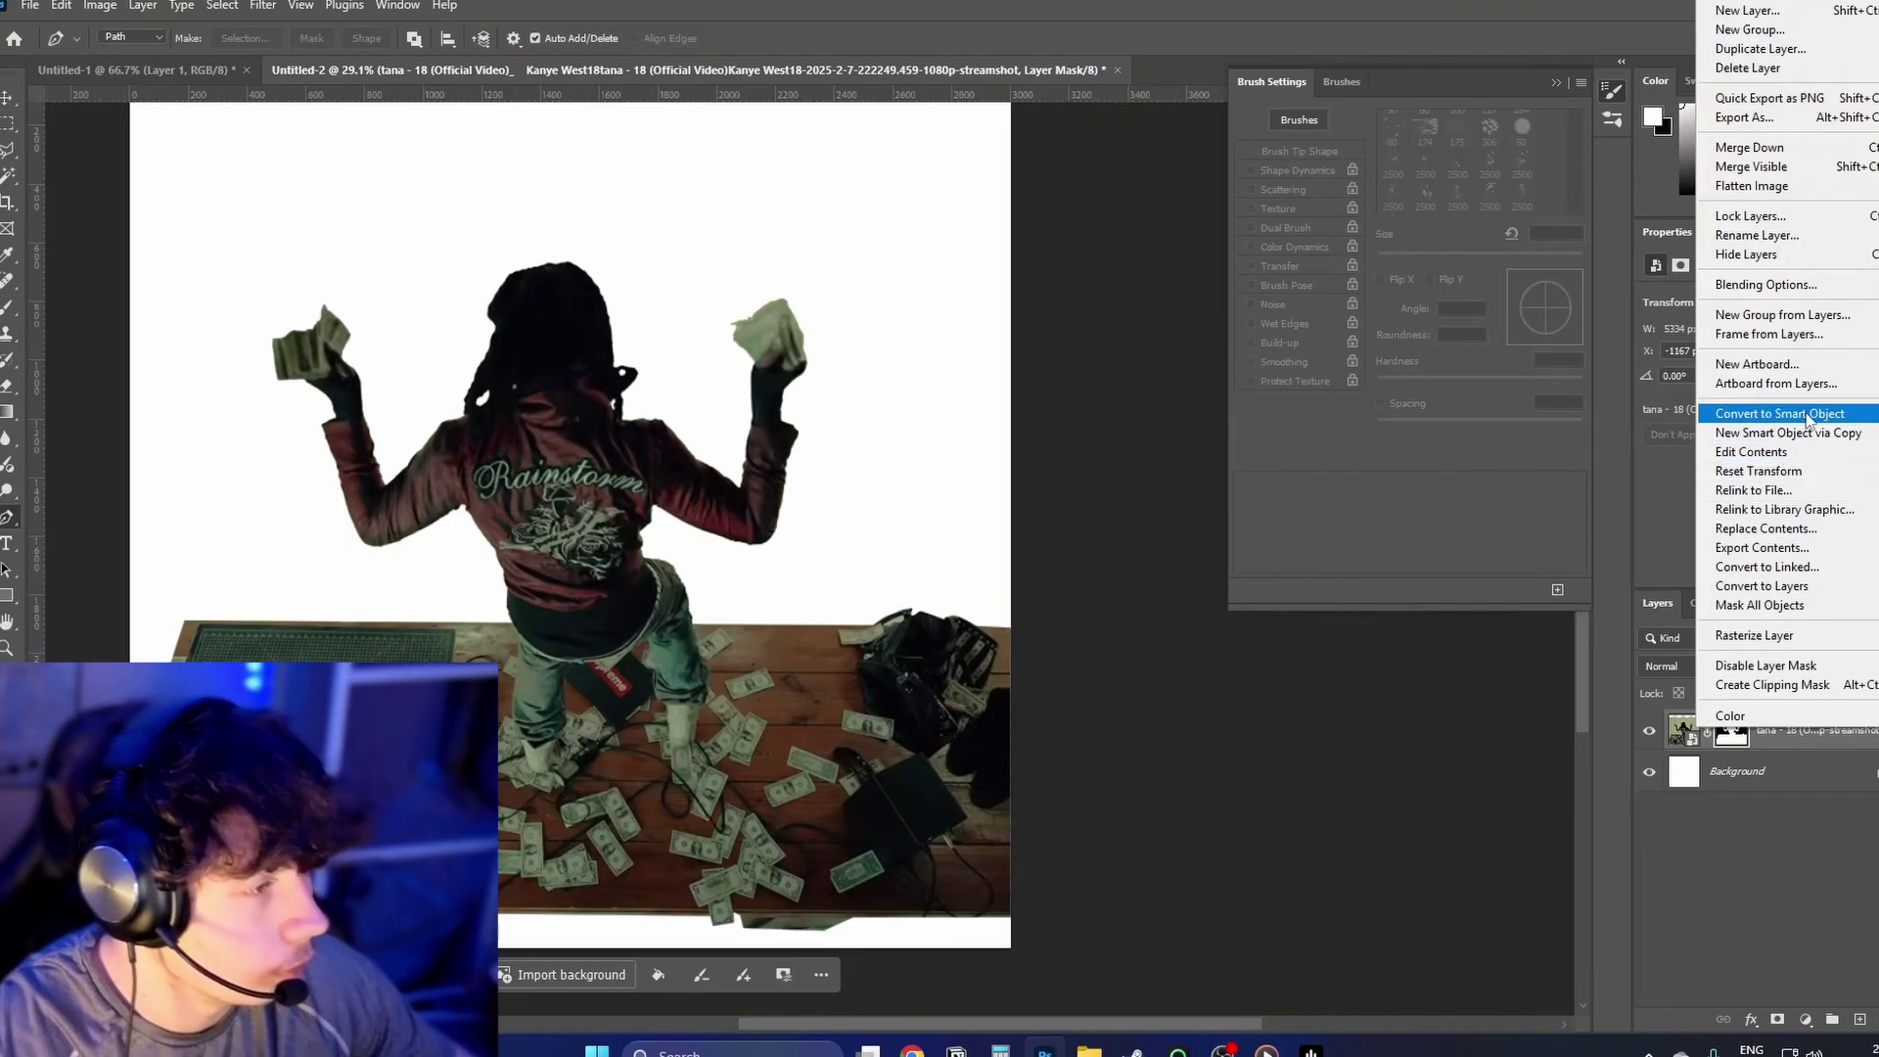
left_click(1808, 415)
left_click(1806, 1019)
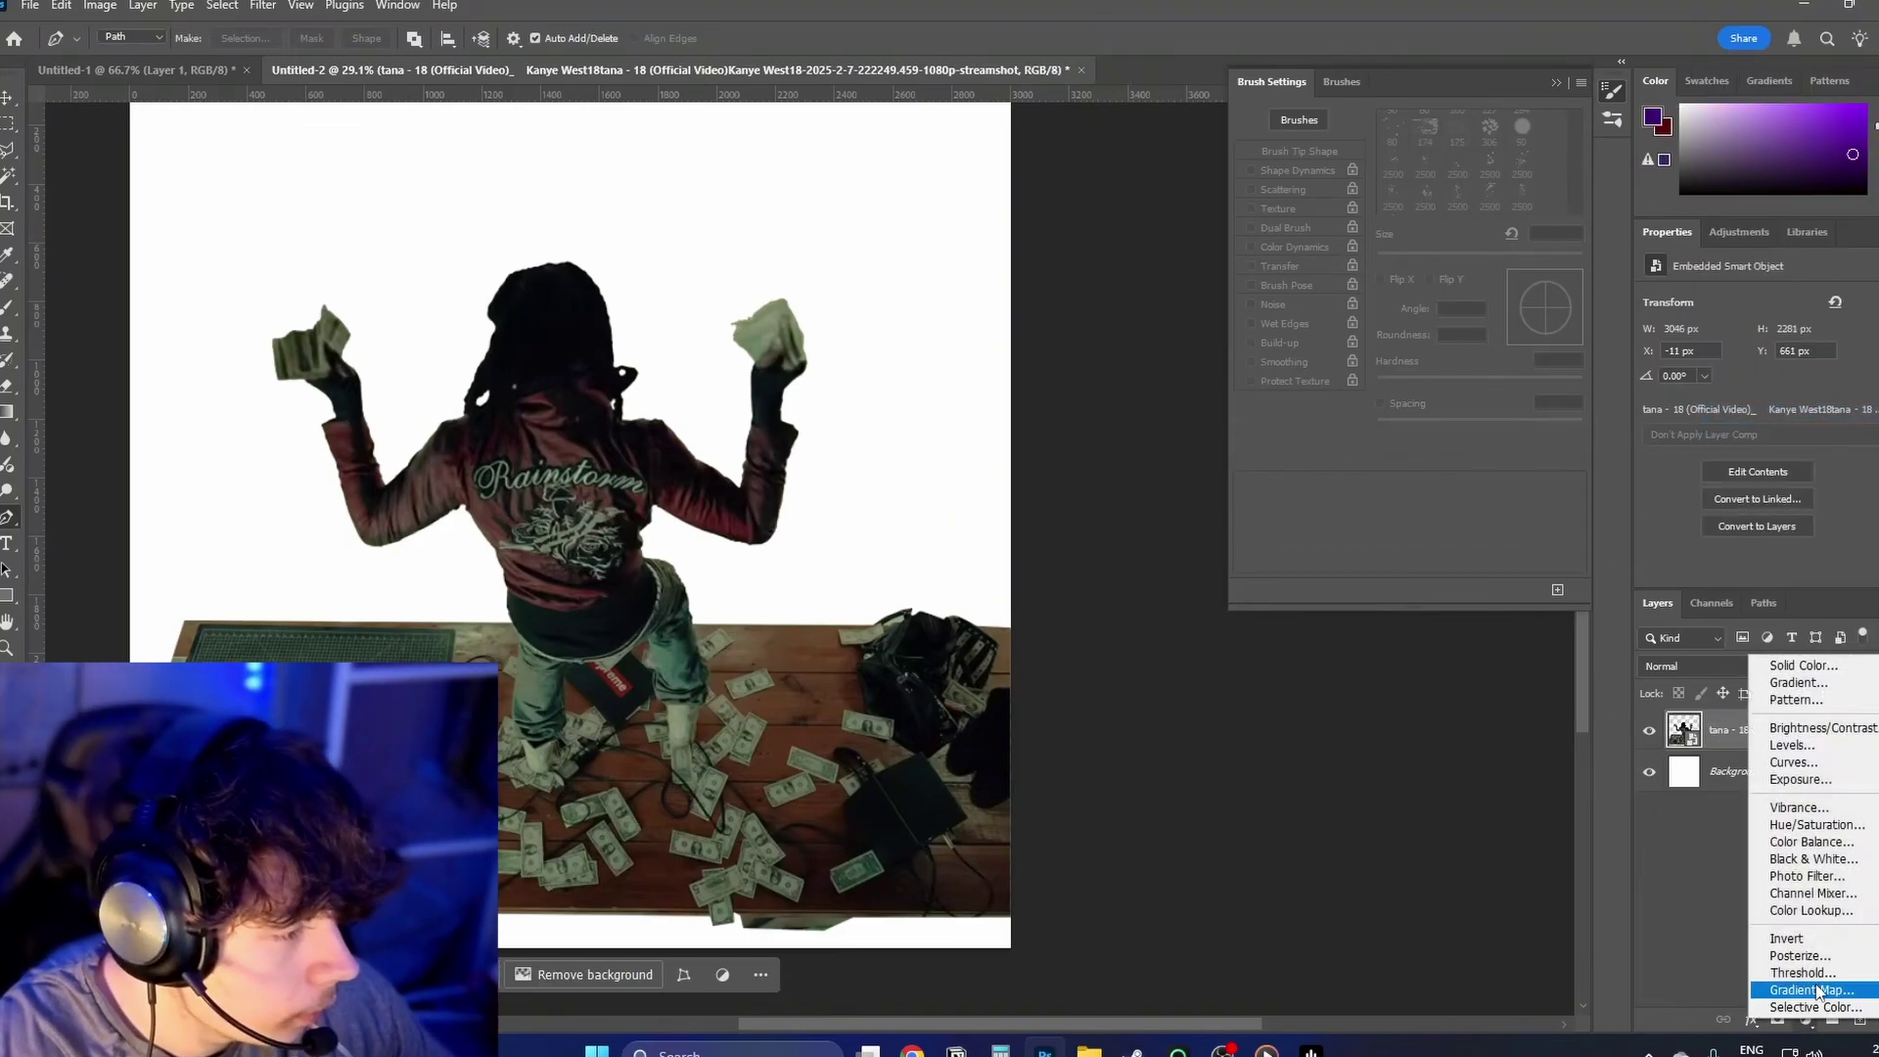
left_click(1812, 990)
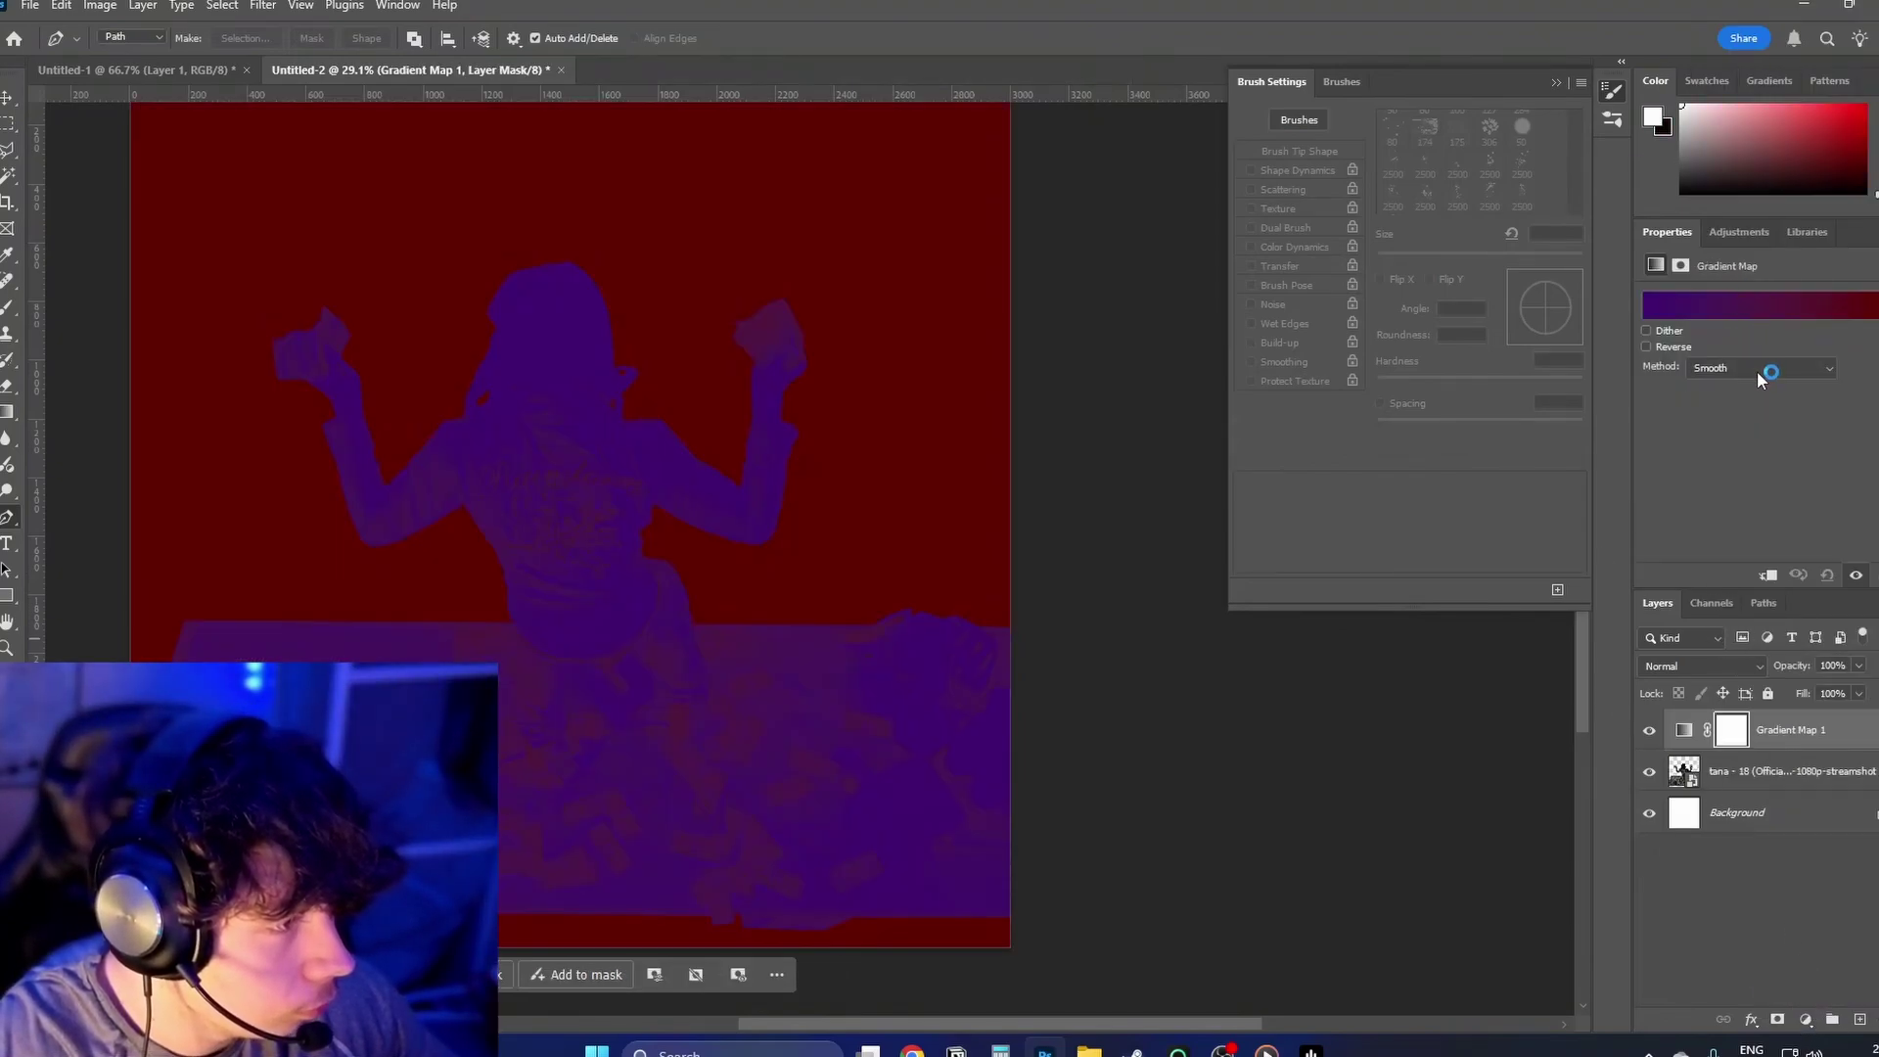
key("ctrl+z")
left_click(1806, 1020)
left_click(1811, 995)
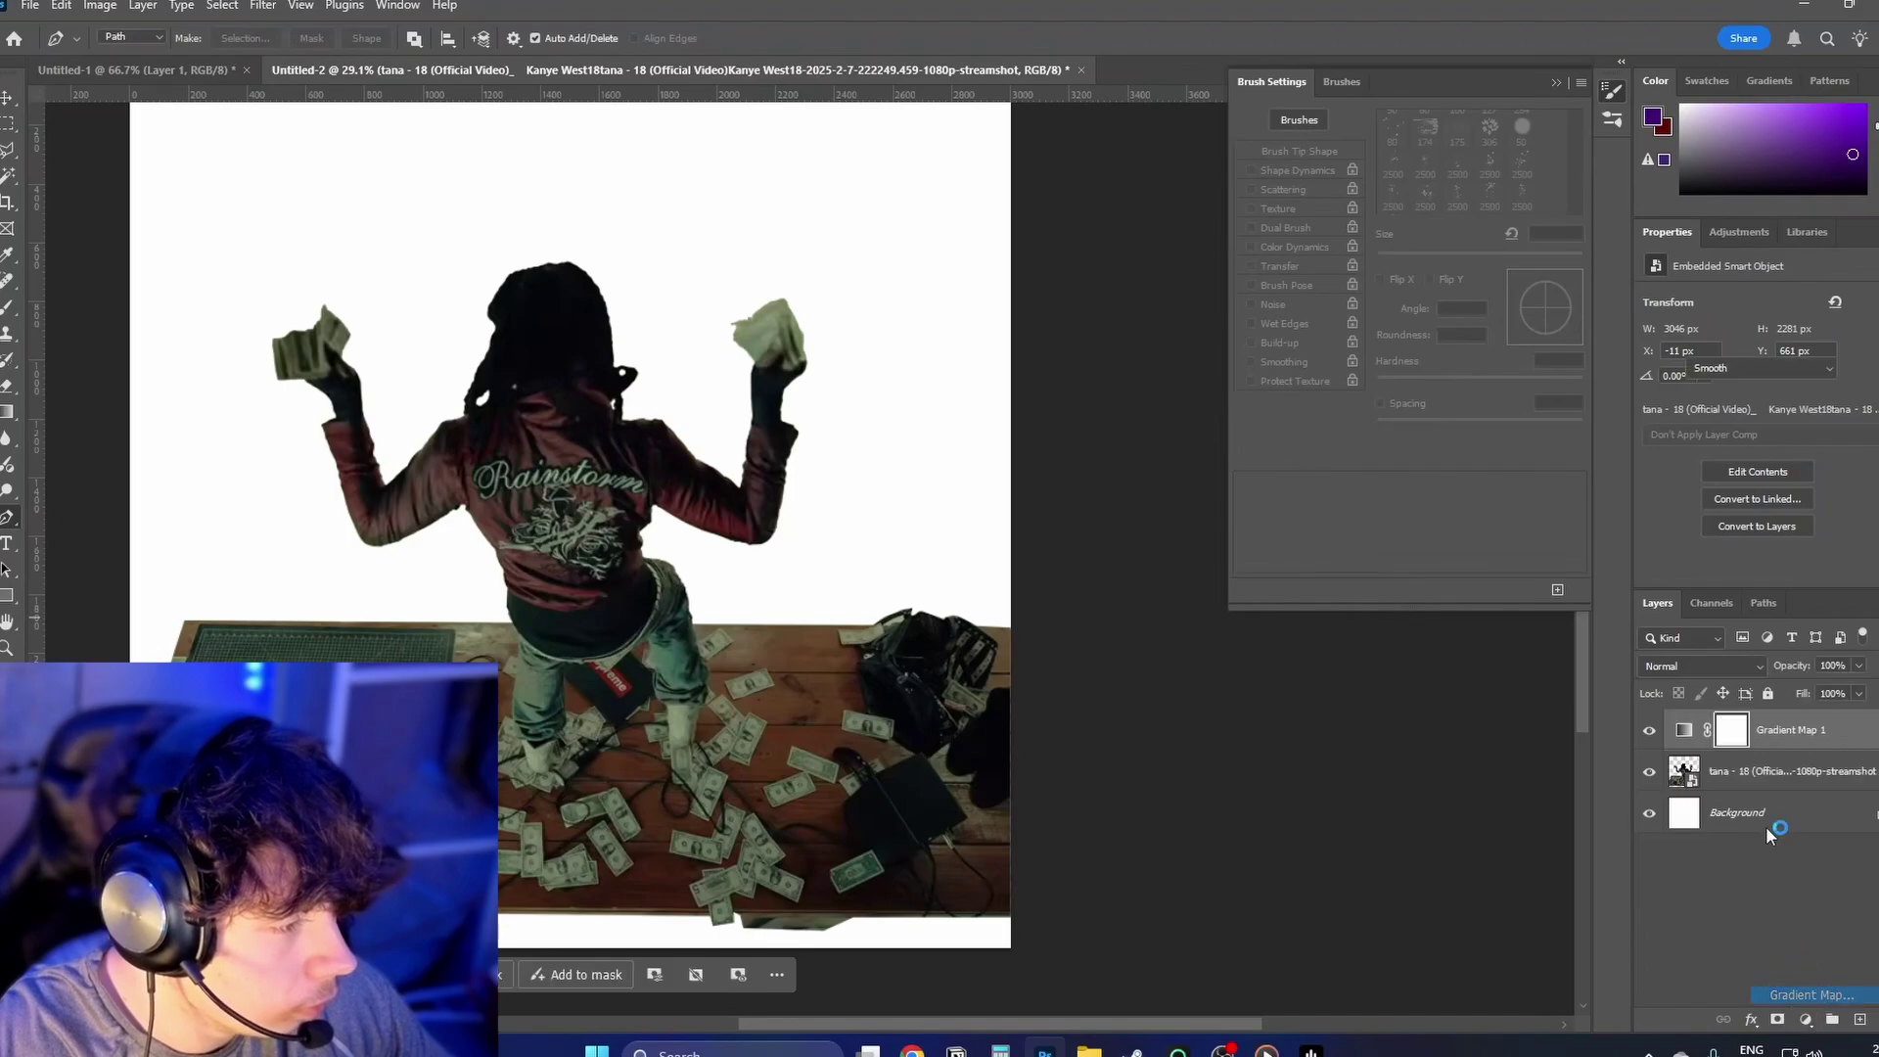
key("ctrl+z")
Step: Add a black-to-white gradient map above the figure, set its blending mode to Overlay, and reduce its fill to about 72%
left_click(1806, 1020)
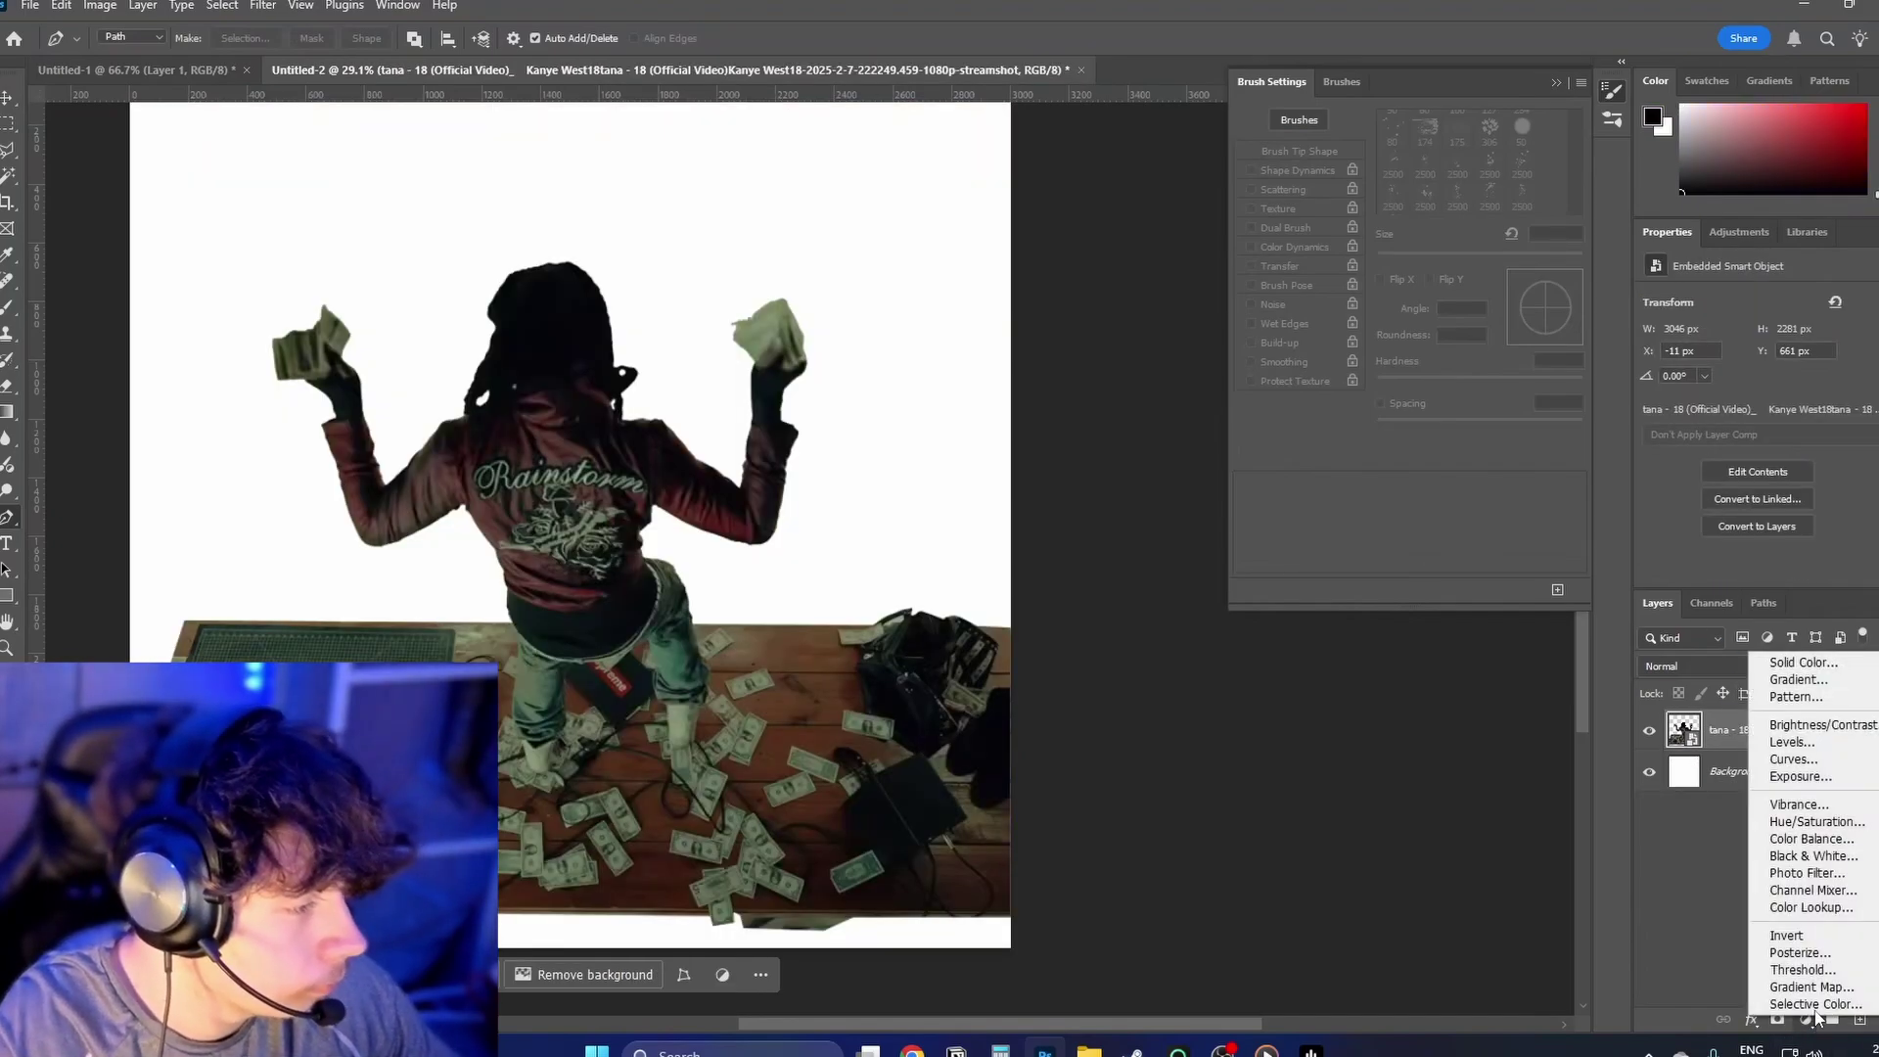
left_click(1812, 991)
left_click(1708, 666)
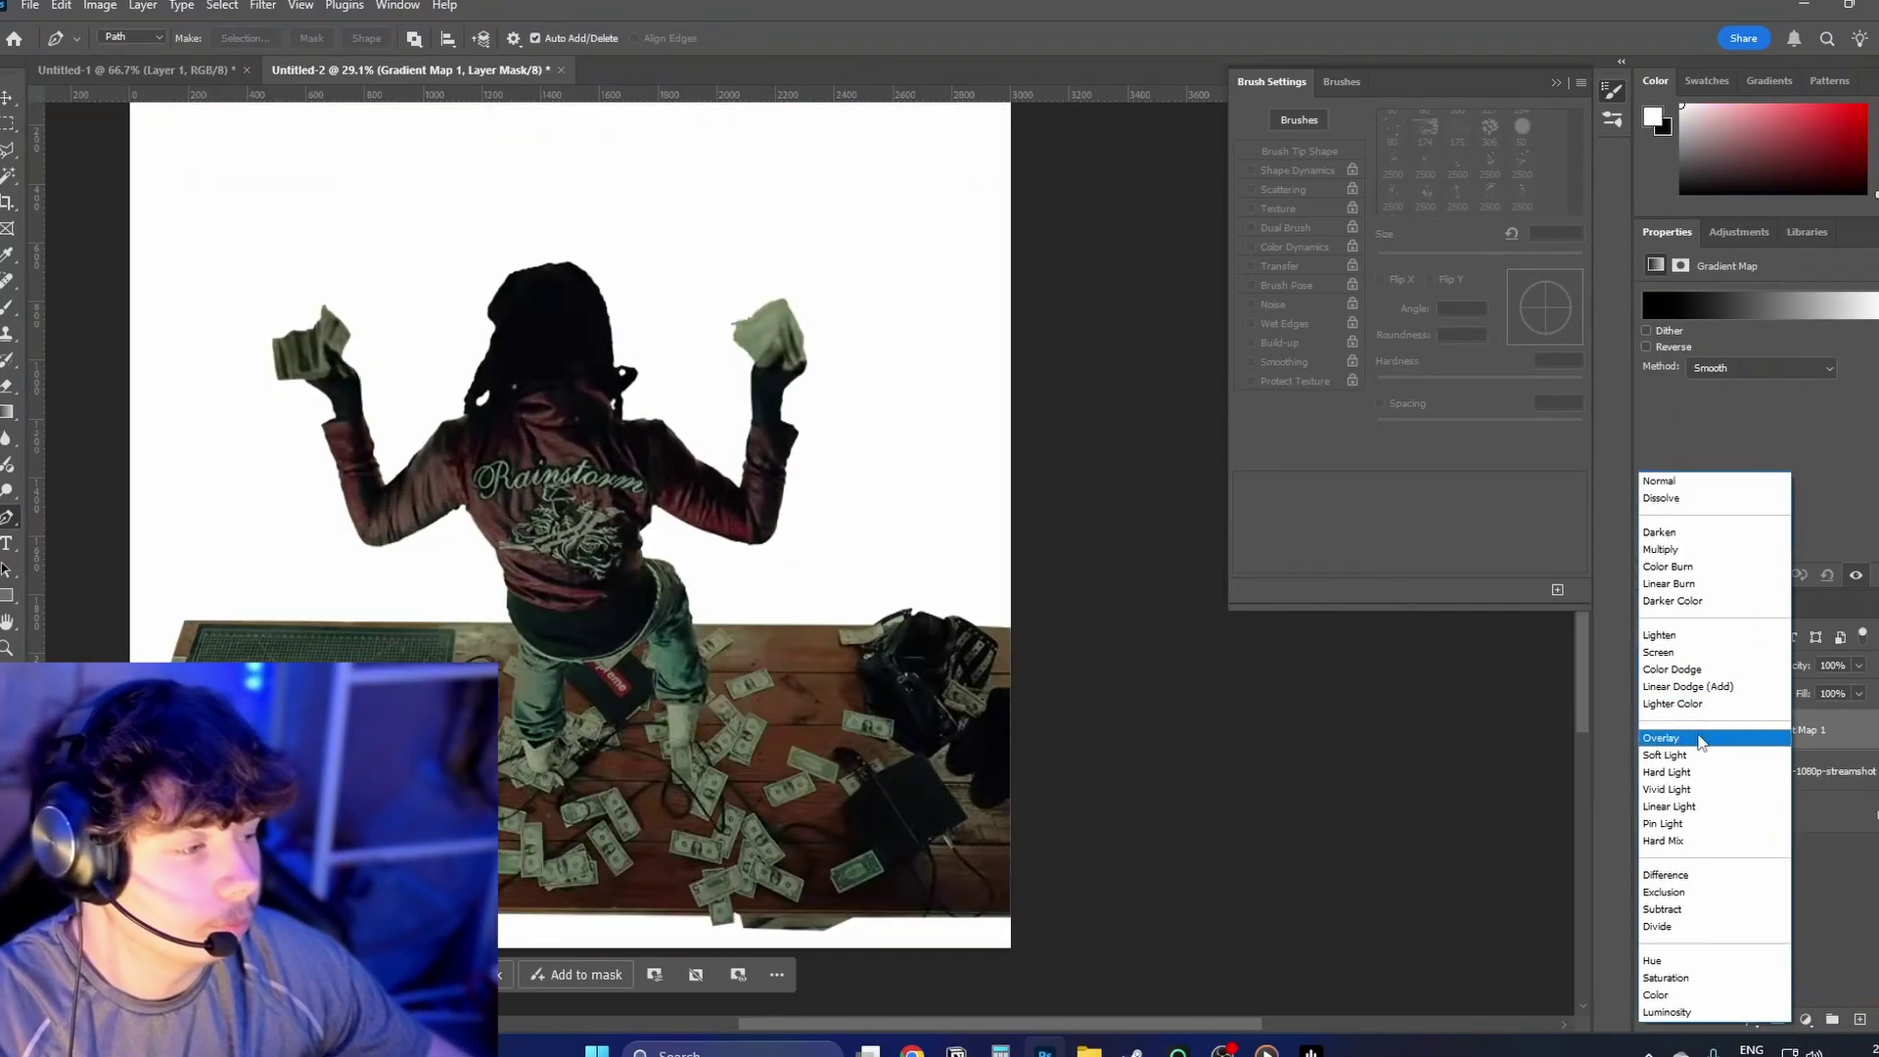
left_click(1759, 737)
left_click_drag(1801, 701, 1770, 697)
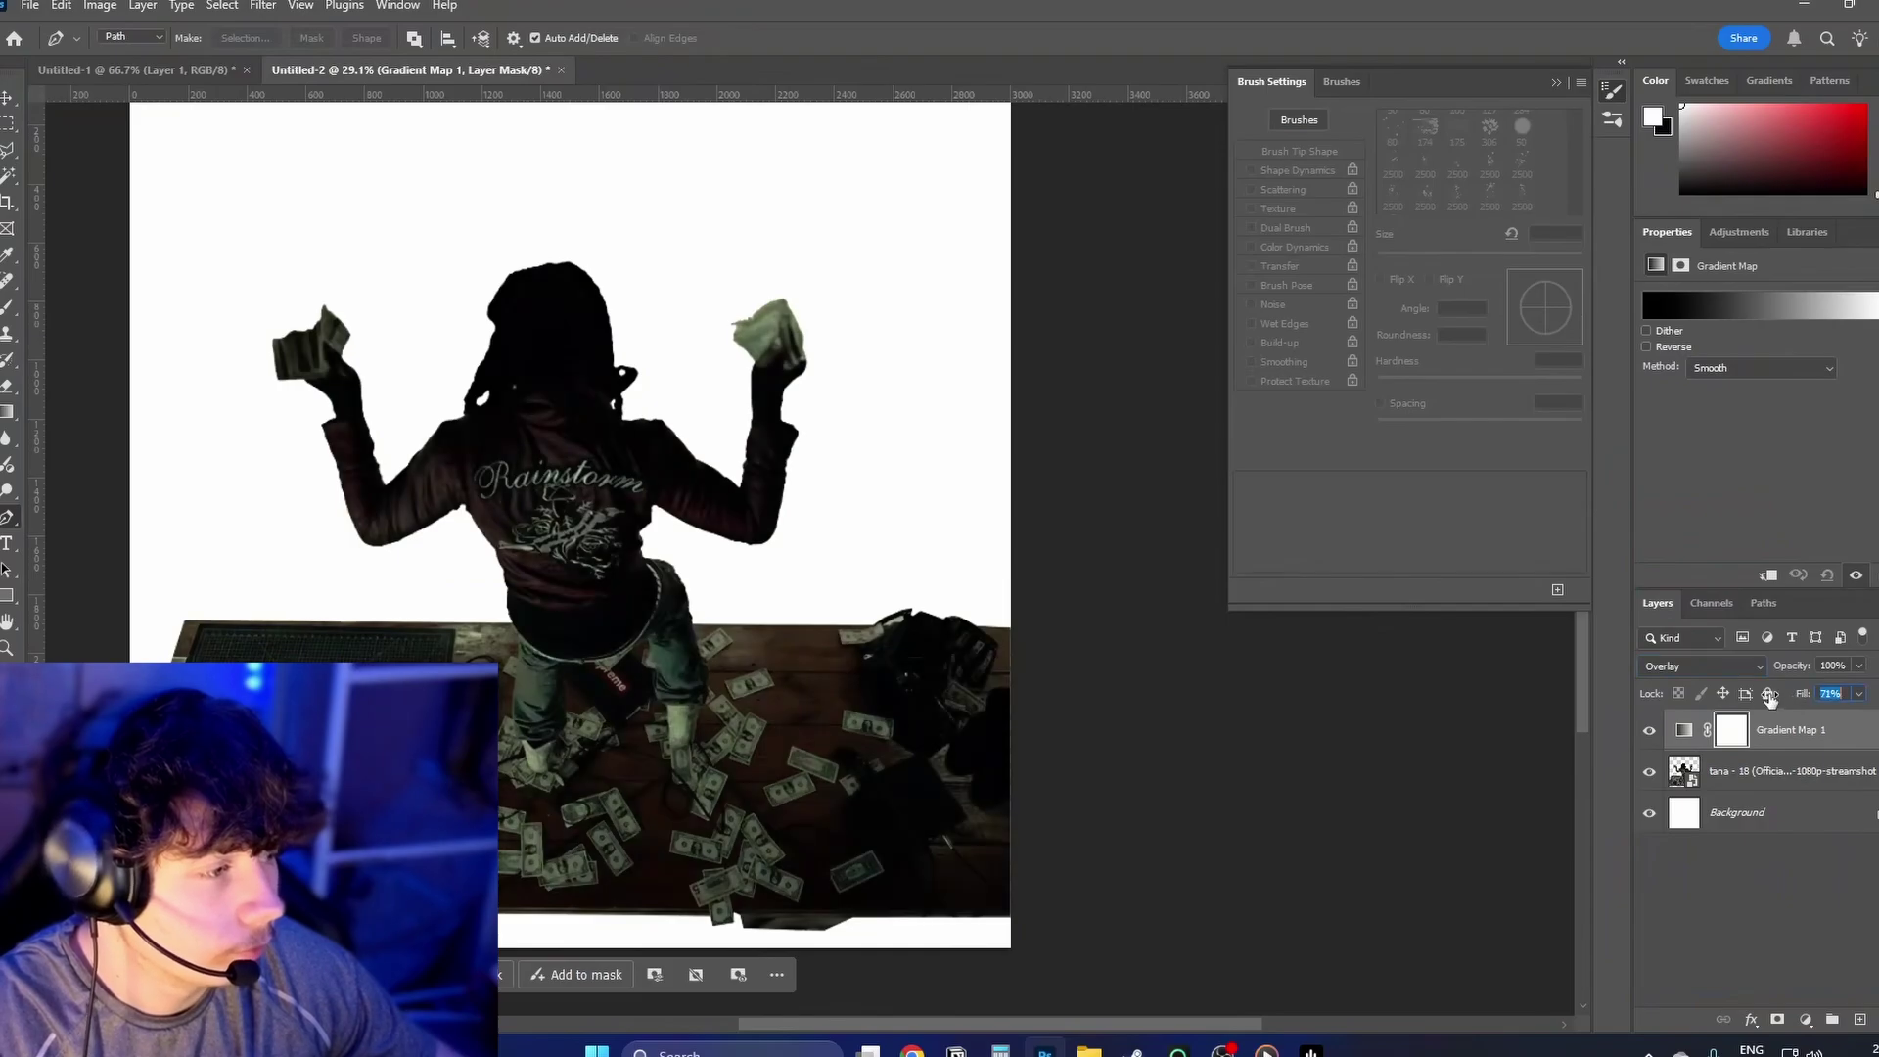
Step: Fill the Background layer with black
left_click(1772, 809)
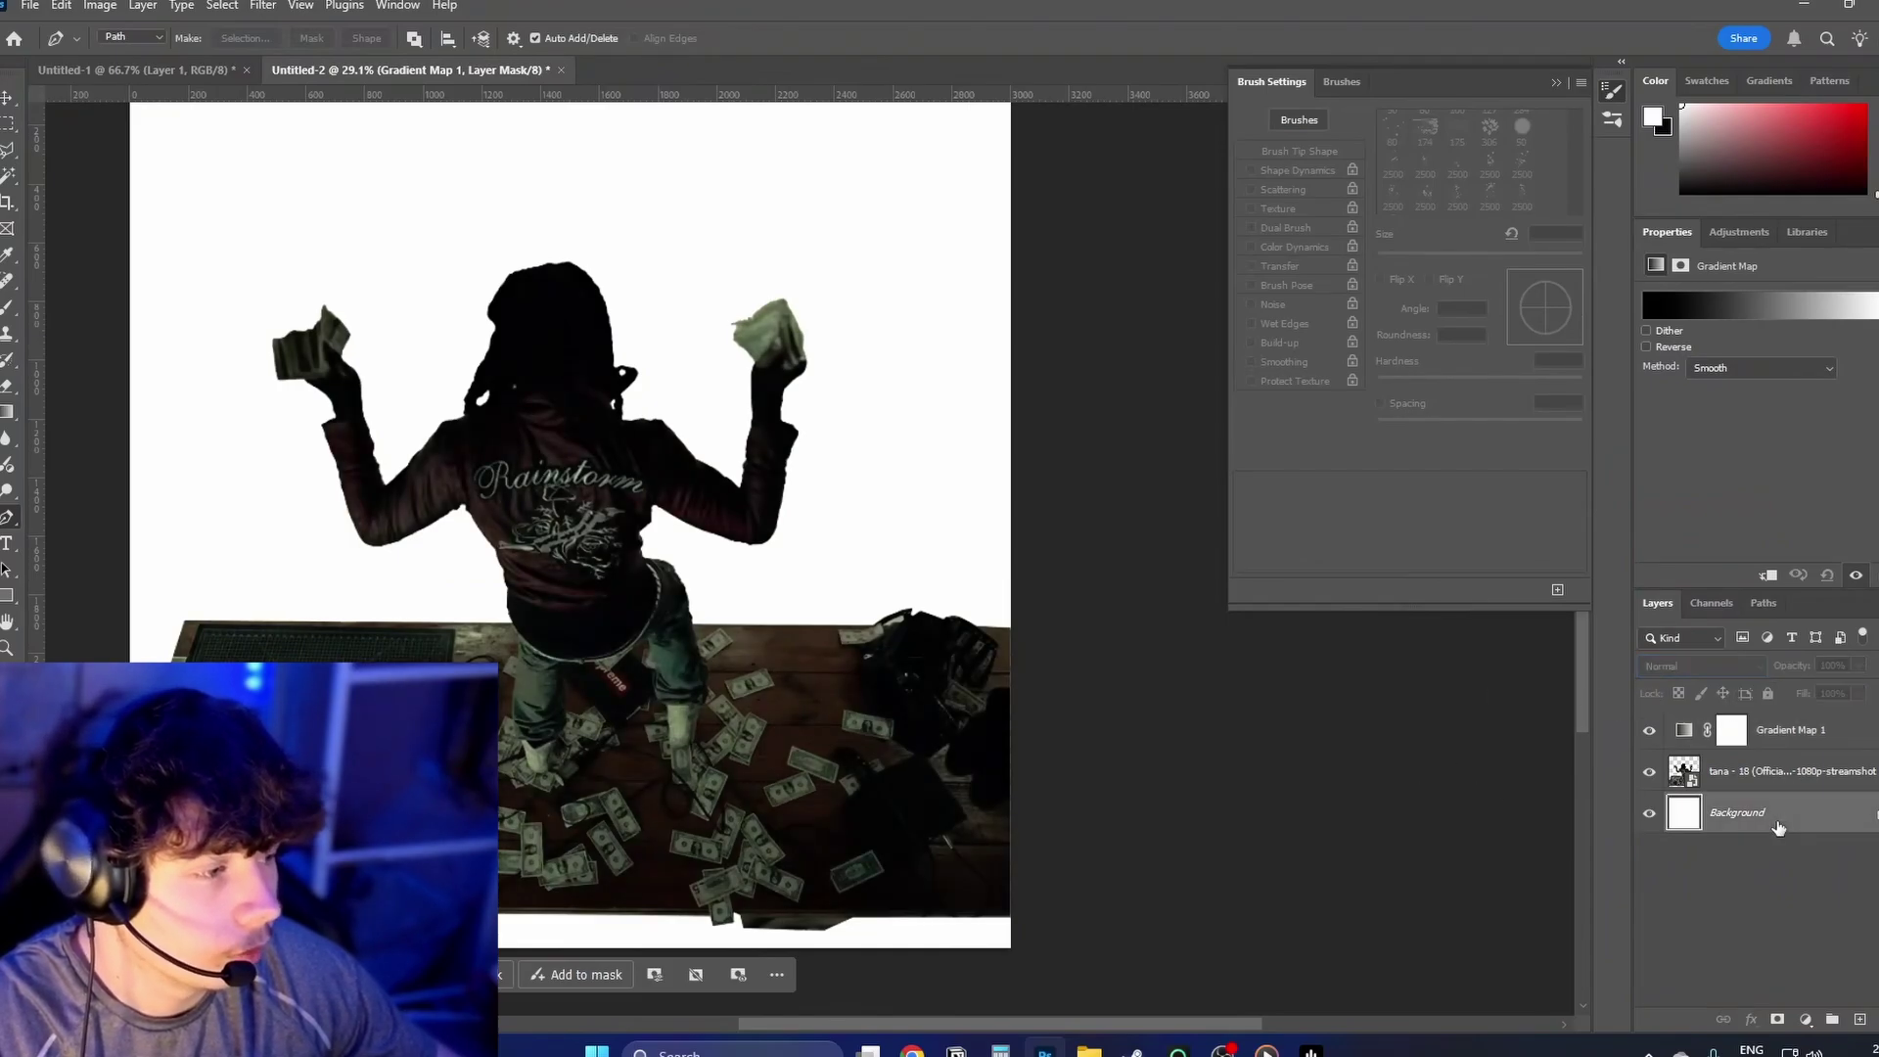
key("x")
key("alt+BackSpace")
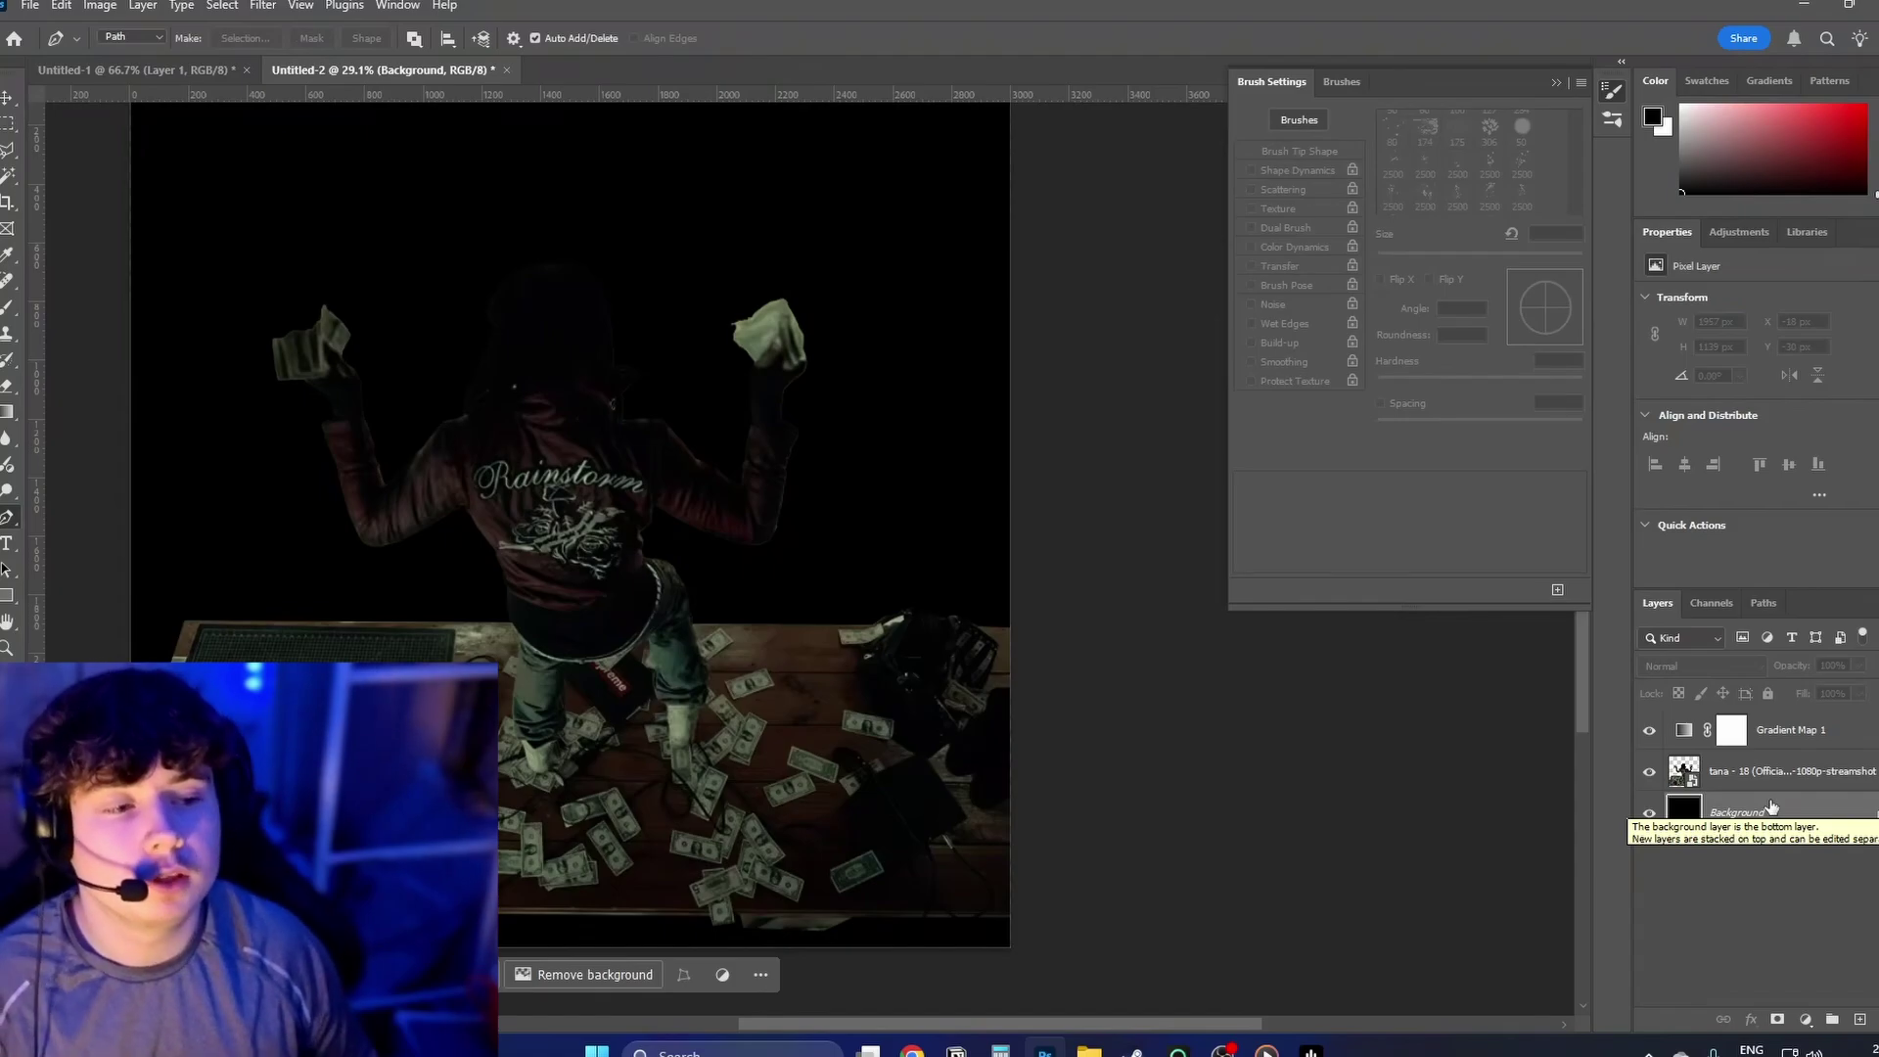
Step: Switch to the Untitled-1 document to view the collage of reference images
left_click(132, 70)
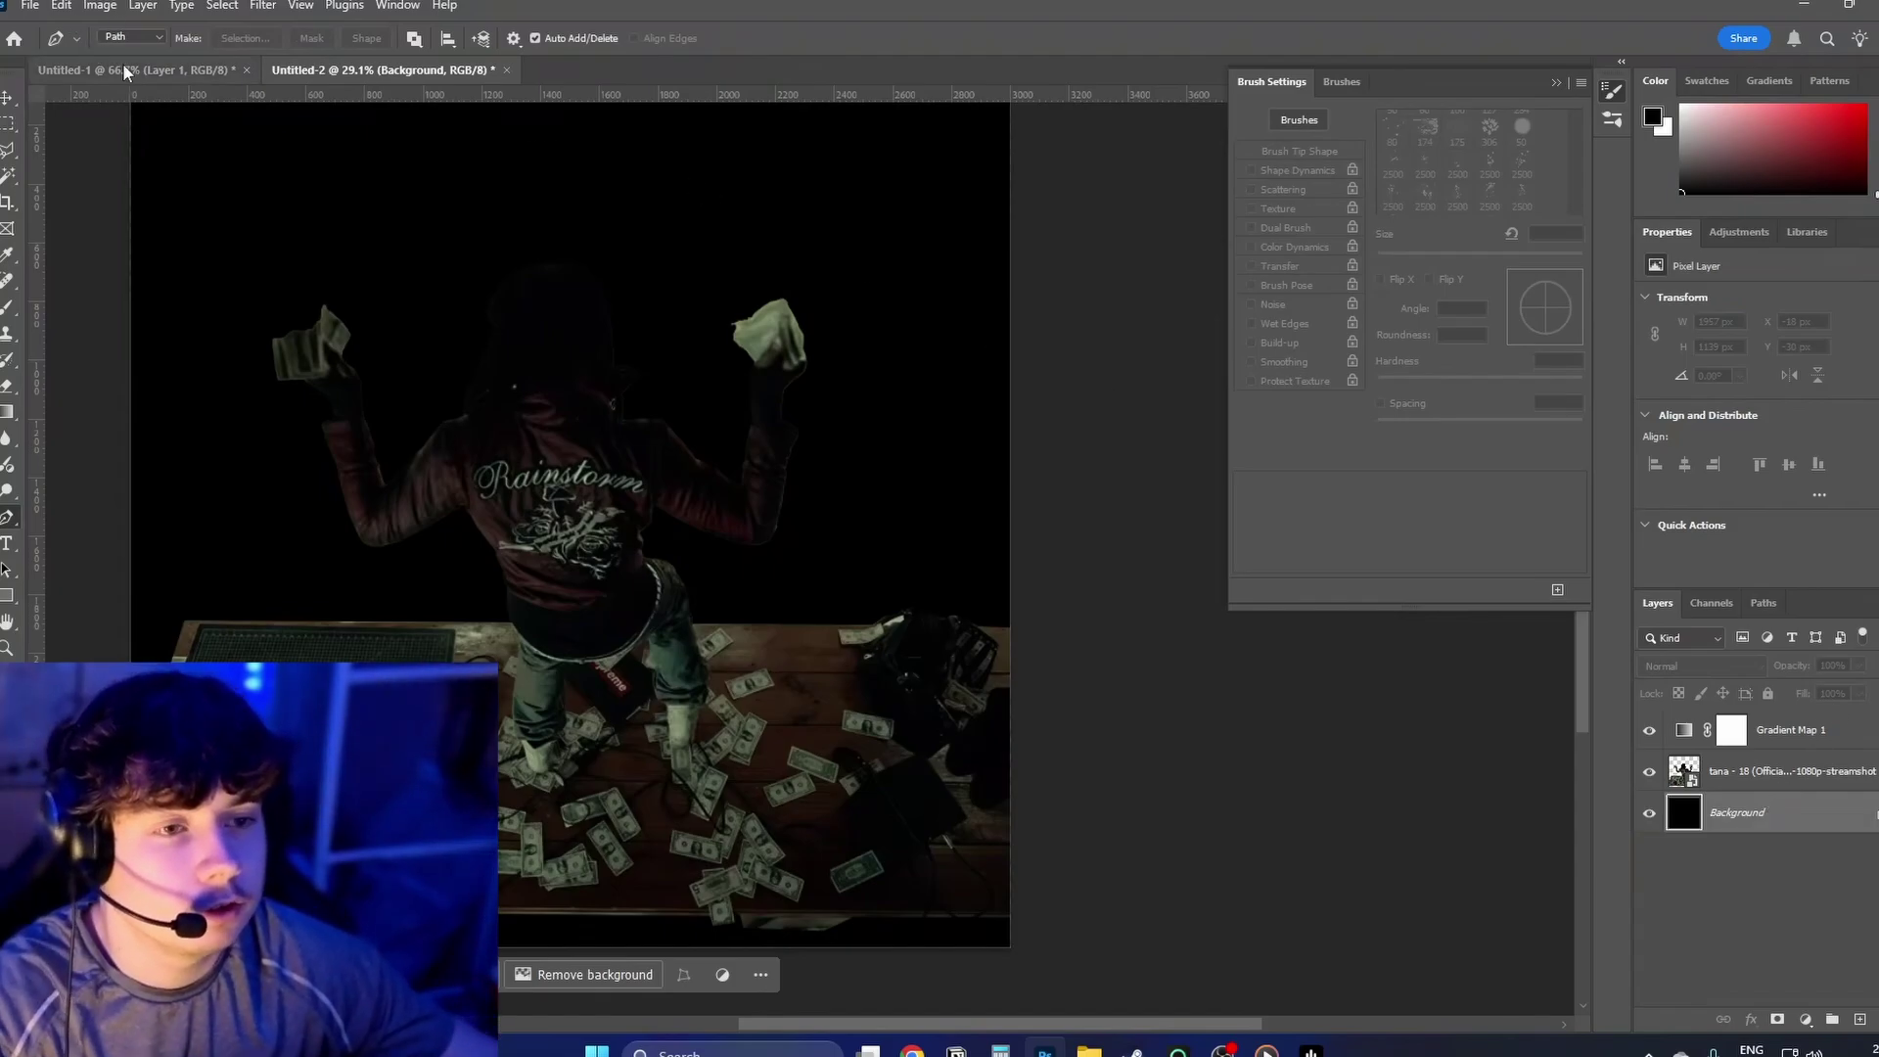
key("v")
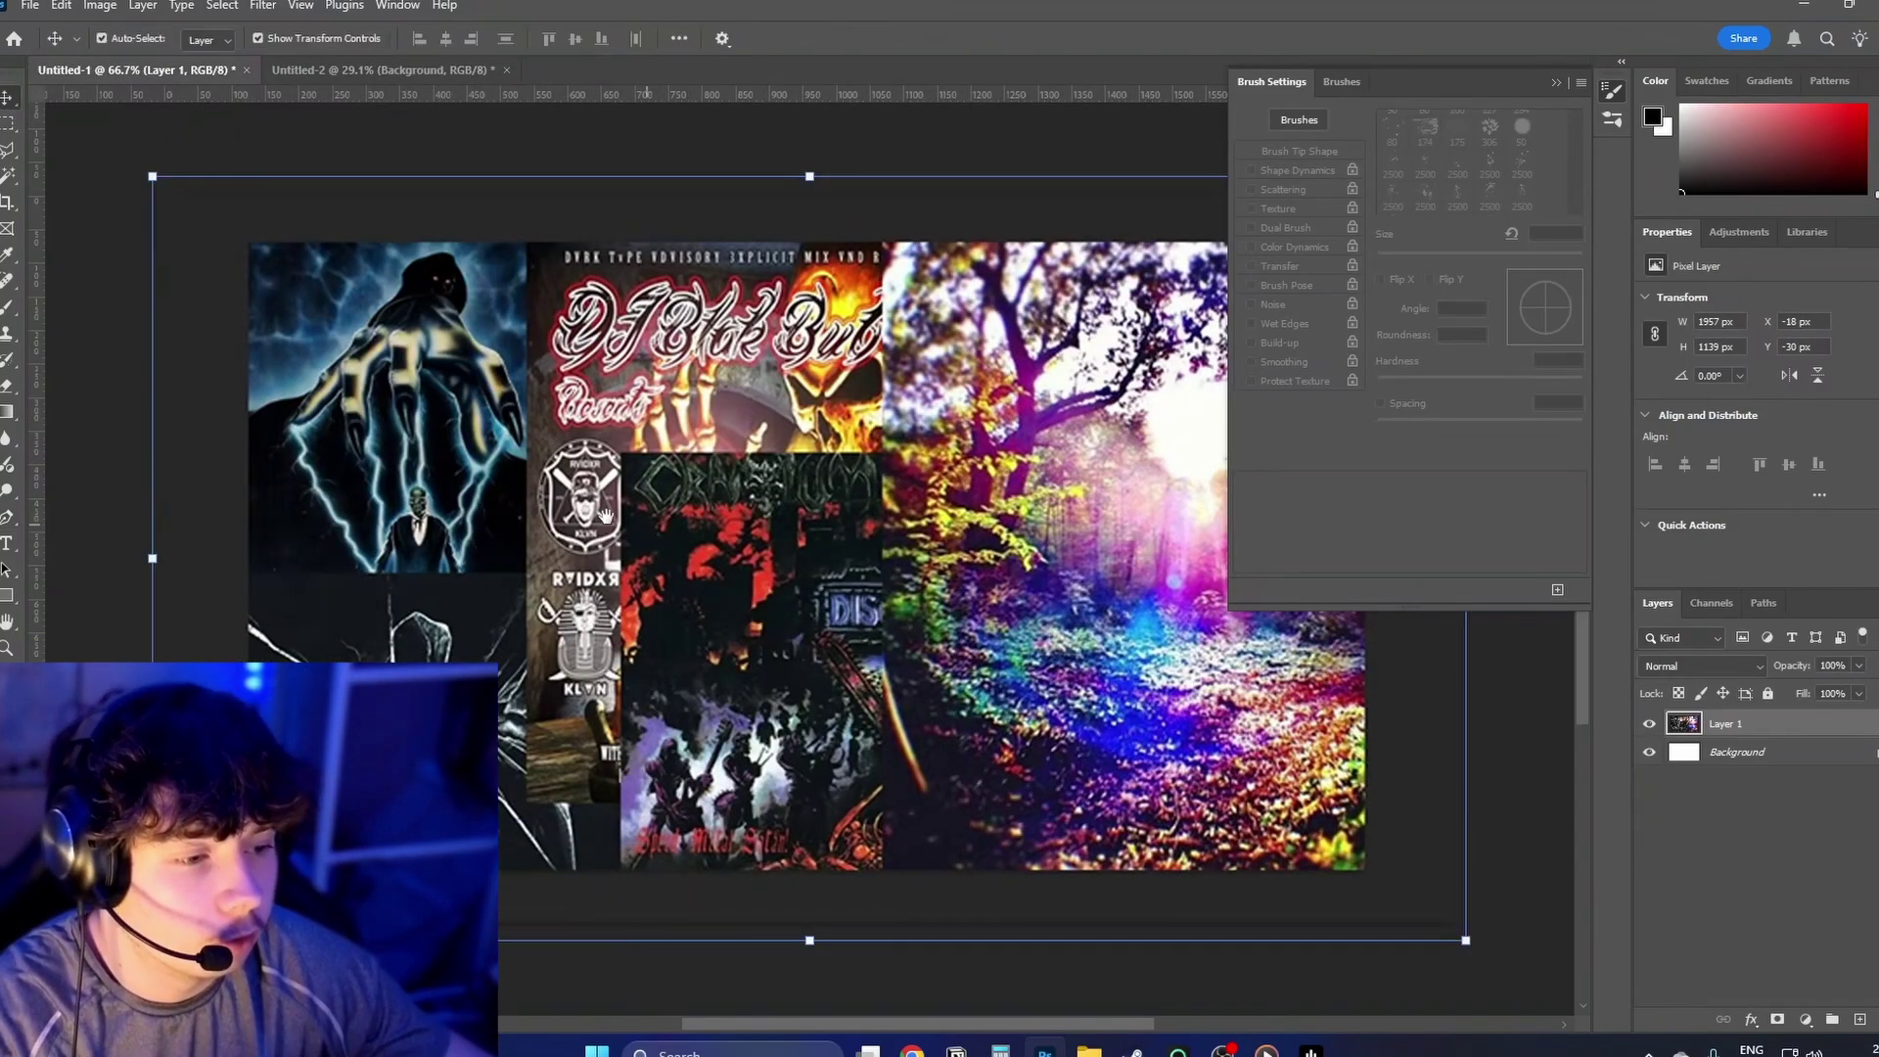
left_click_drag(643, 528, 504, 485)
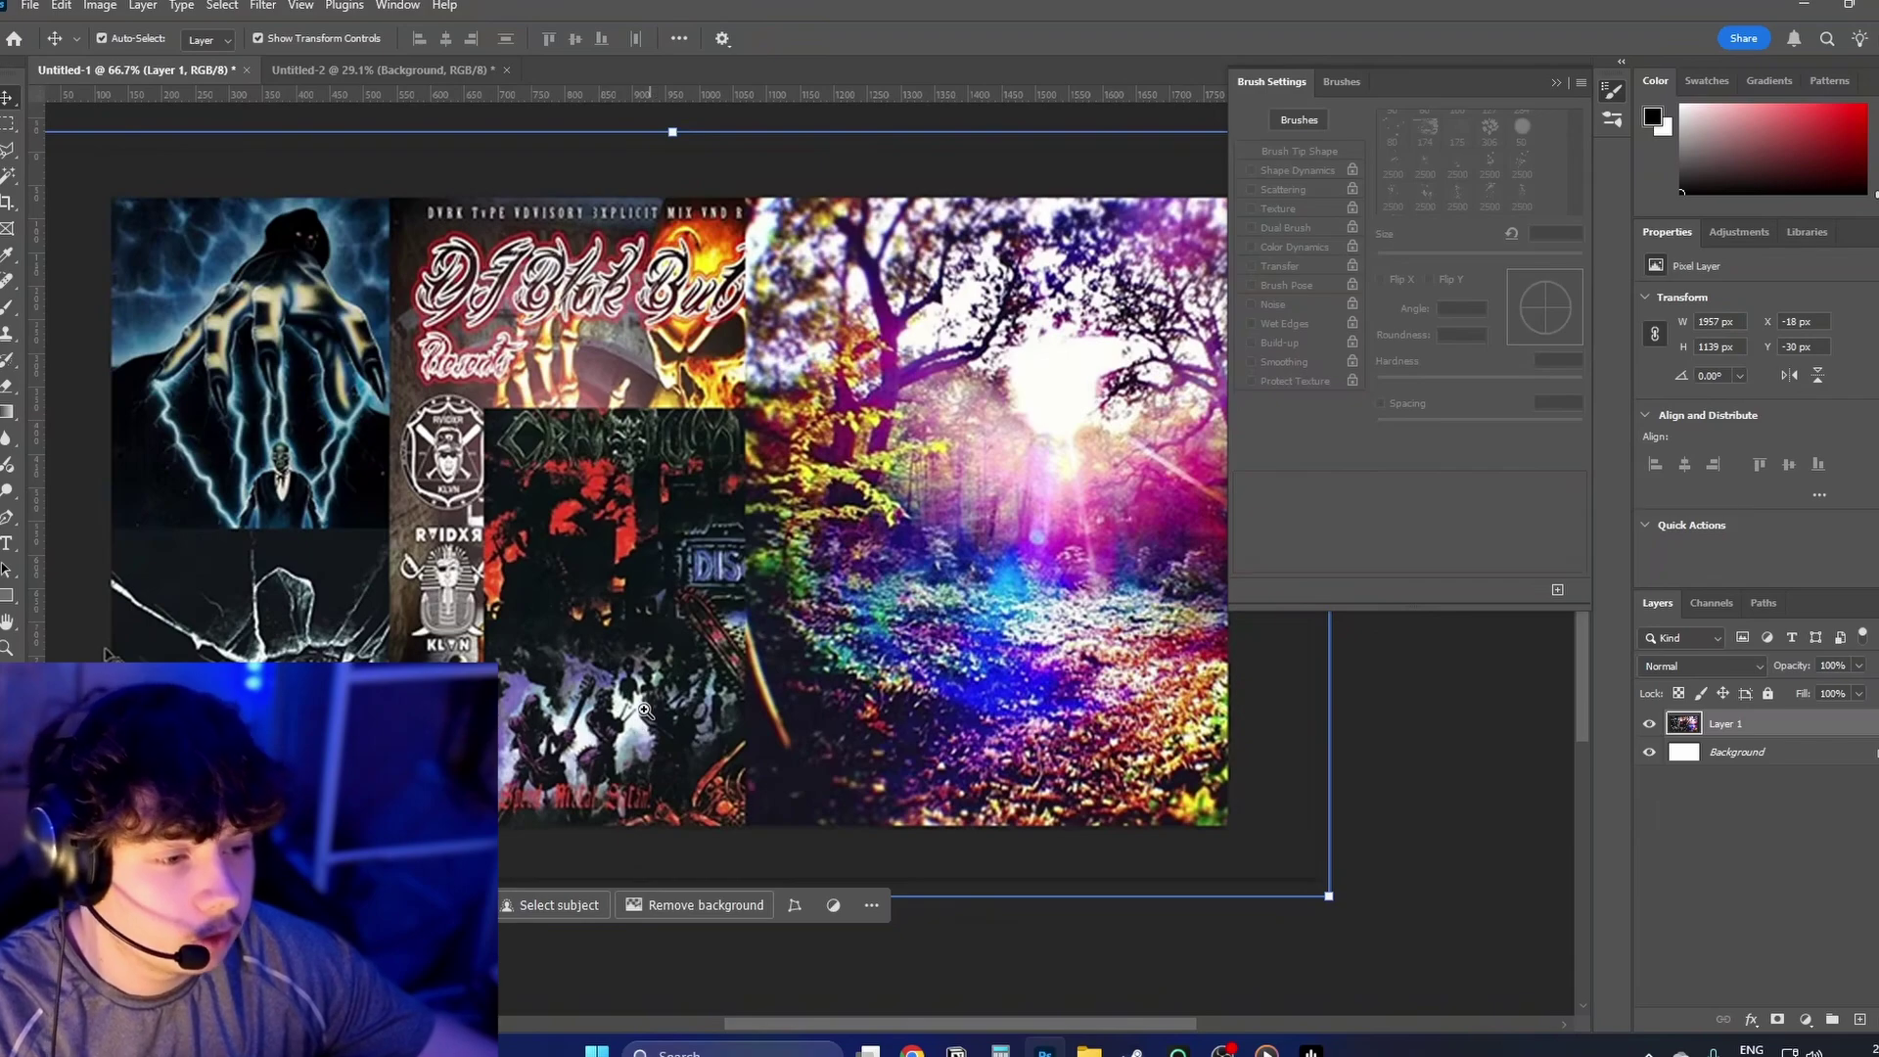
Step: Examine the reference collage in Untitled-1 up close and compare its textures and colours with the figure artwork in Untitled-2
left_click_drag(644, 711, 715, 711)
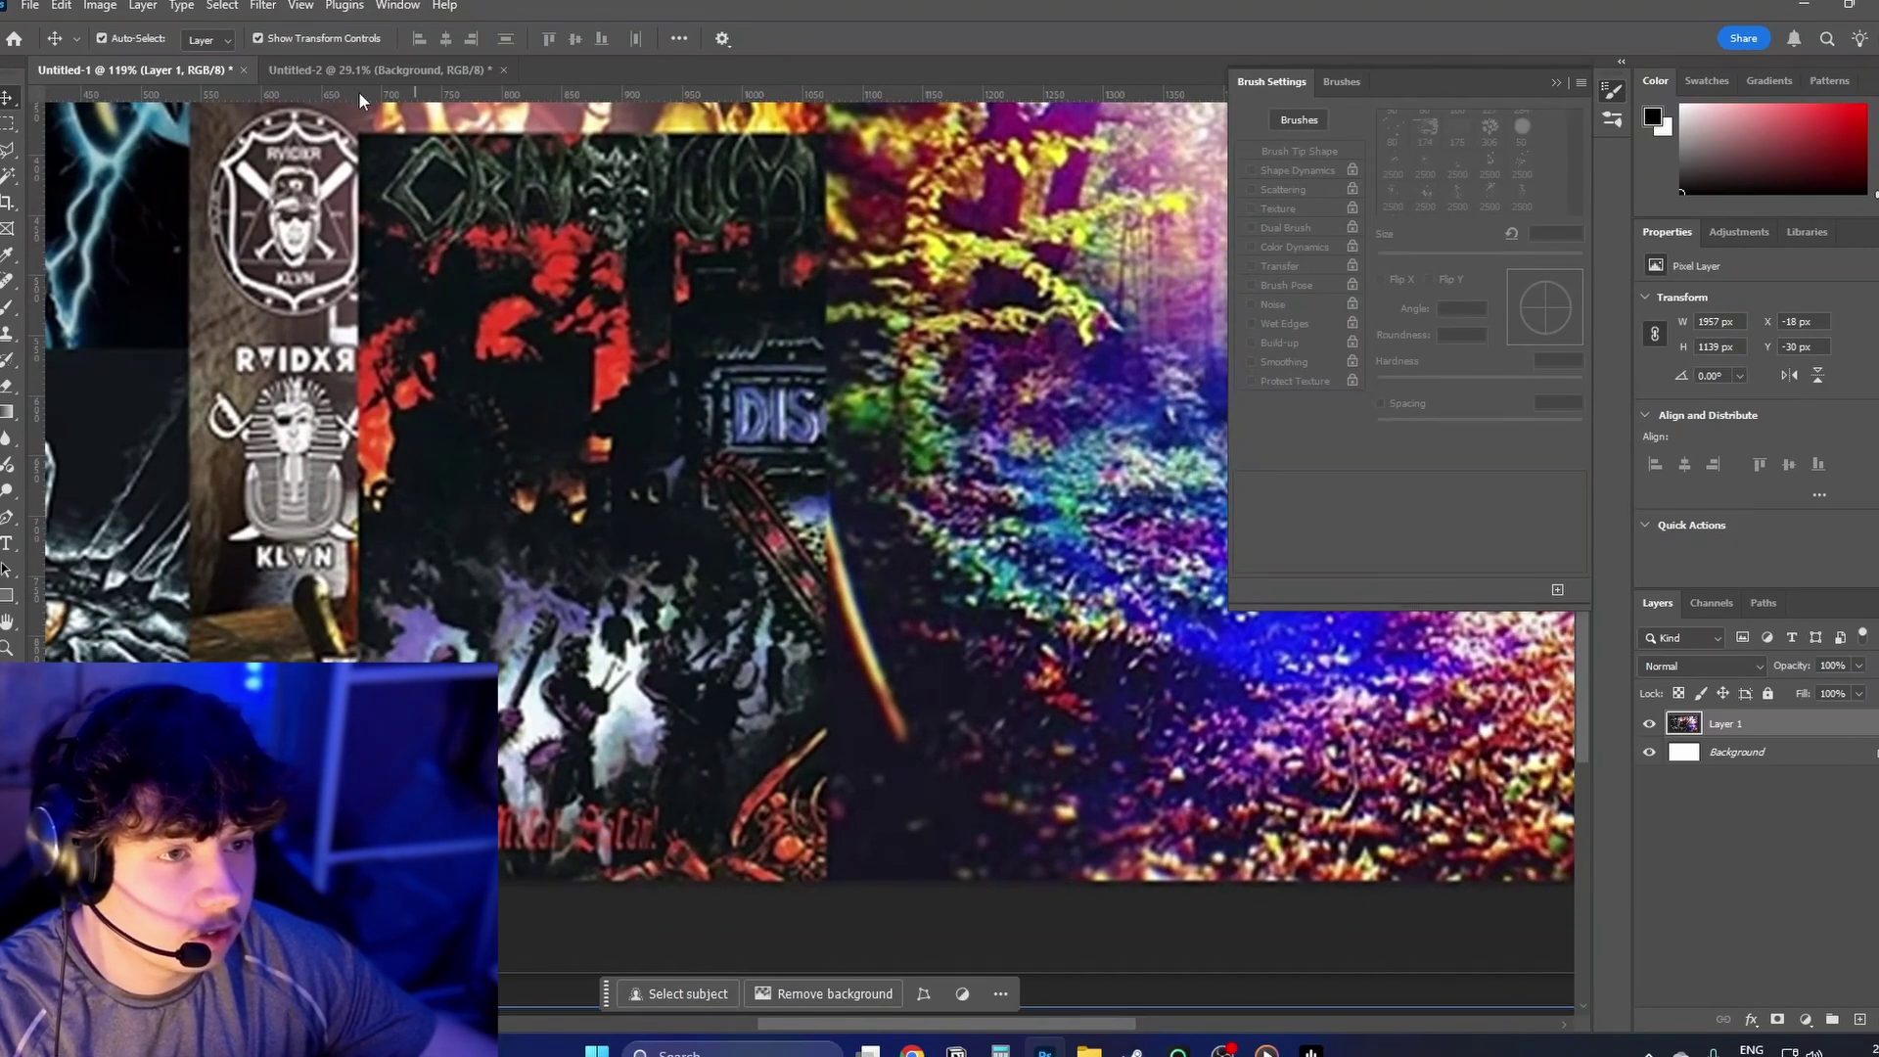
key("ctrl+Tab")
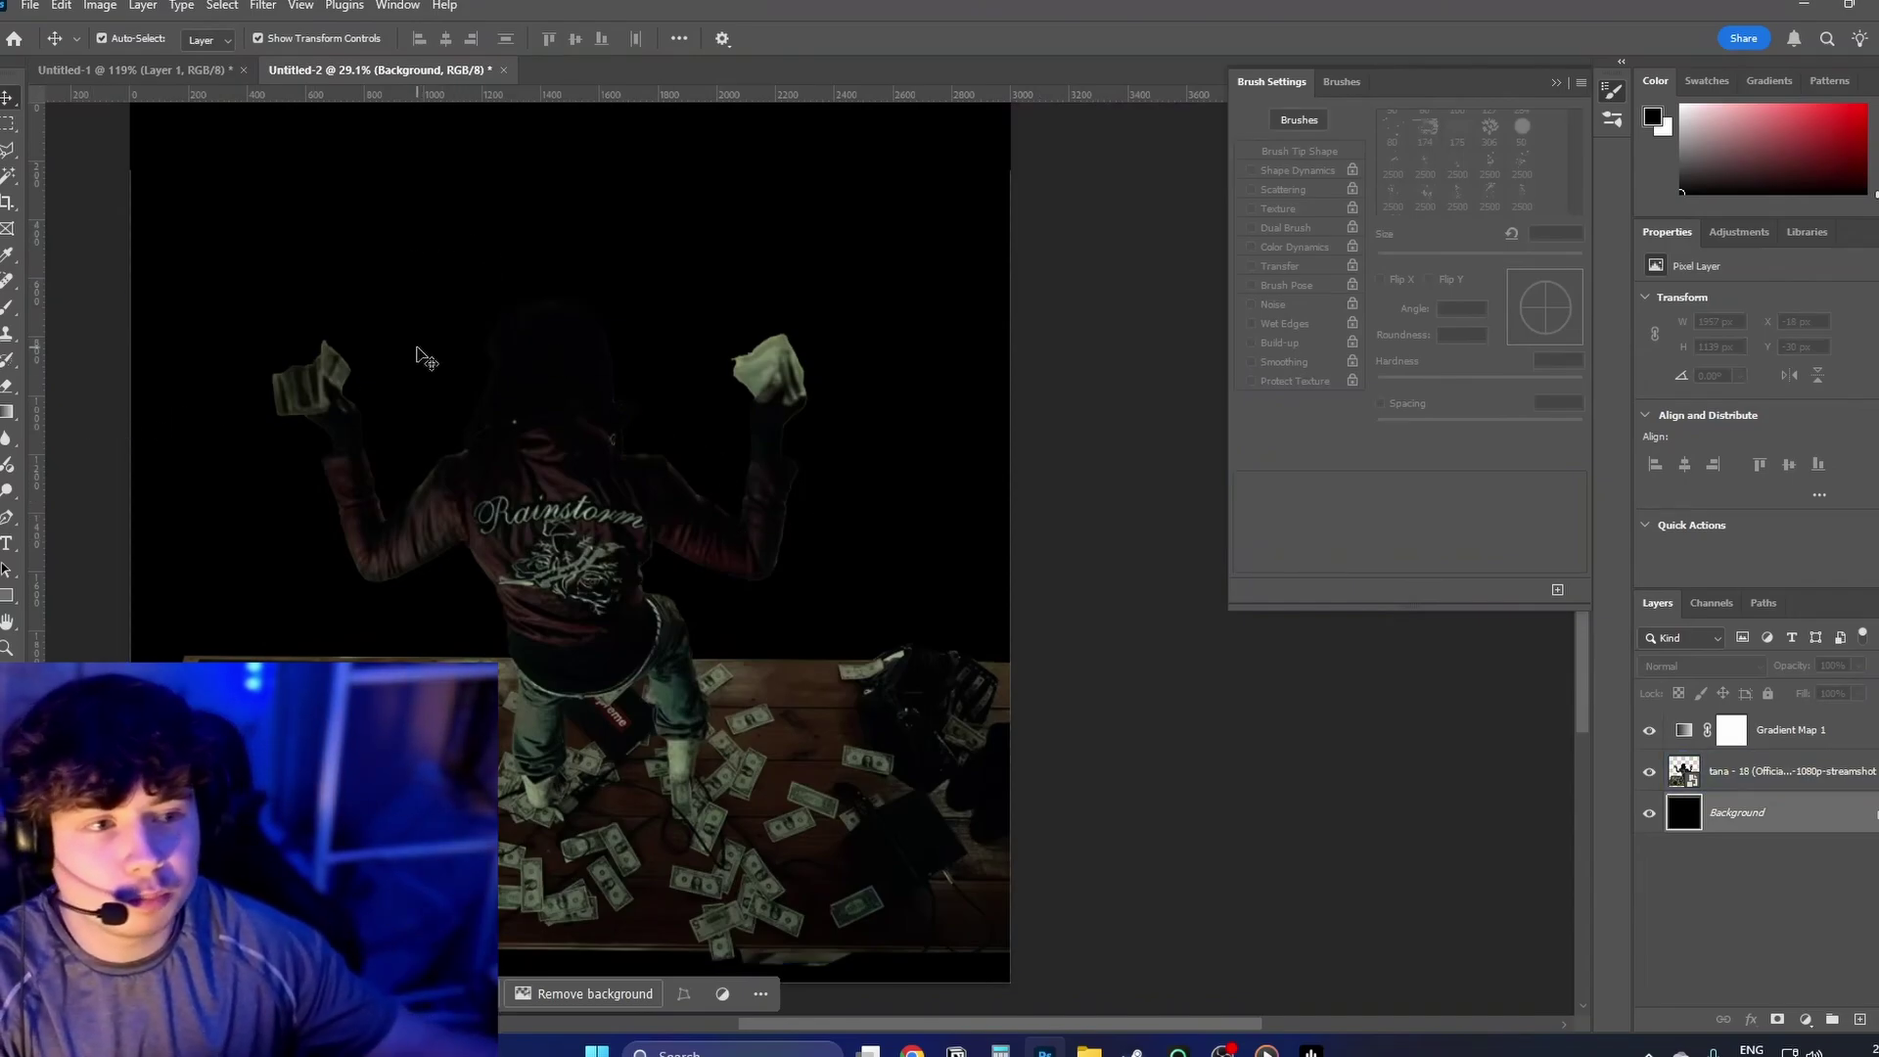
left_click_drag(432, 335, 444, 409)
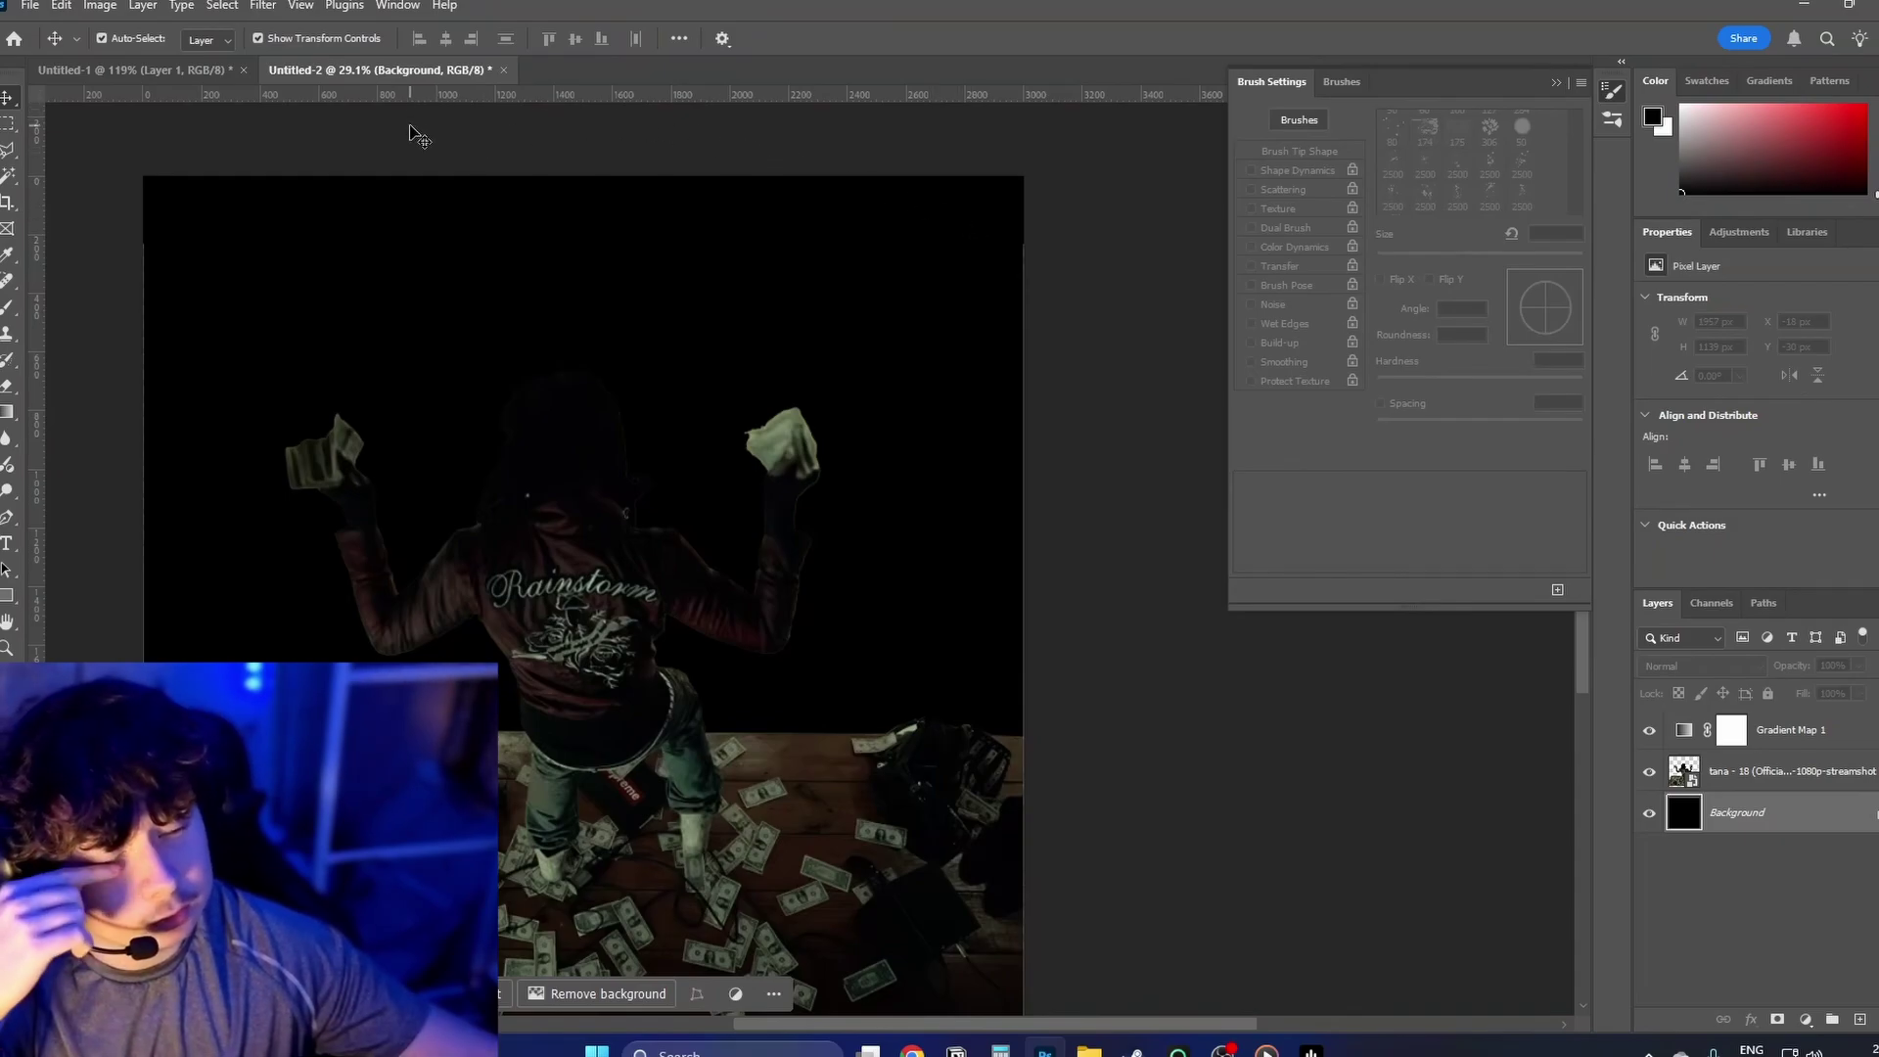
left_click(134, 70)
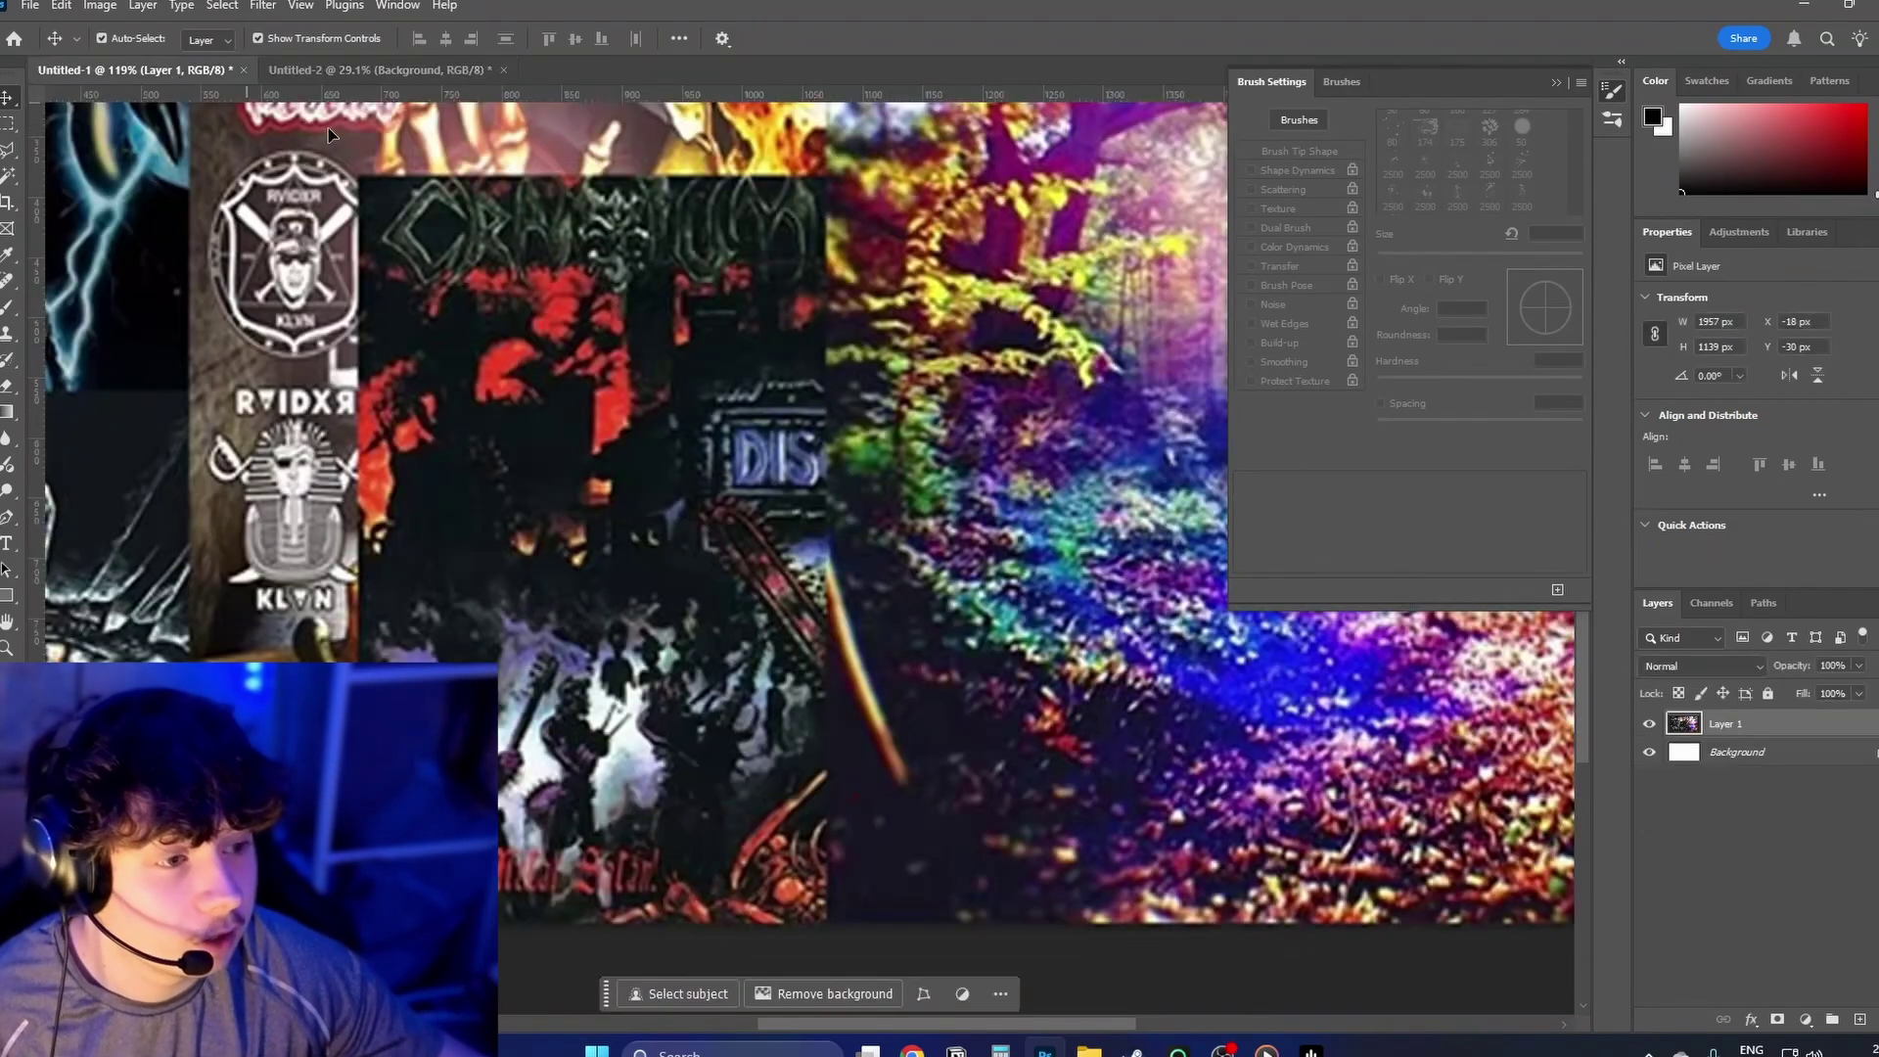
scroll(673, 427, "up", 1)
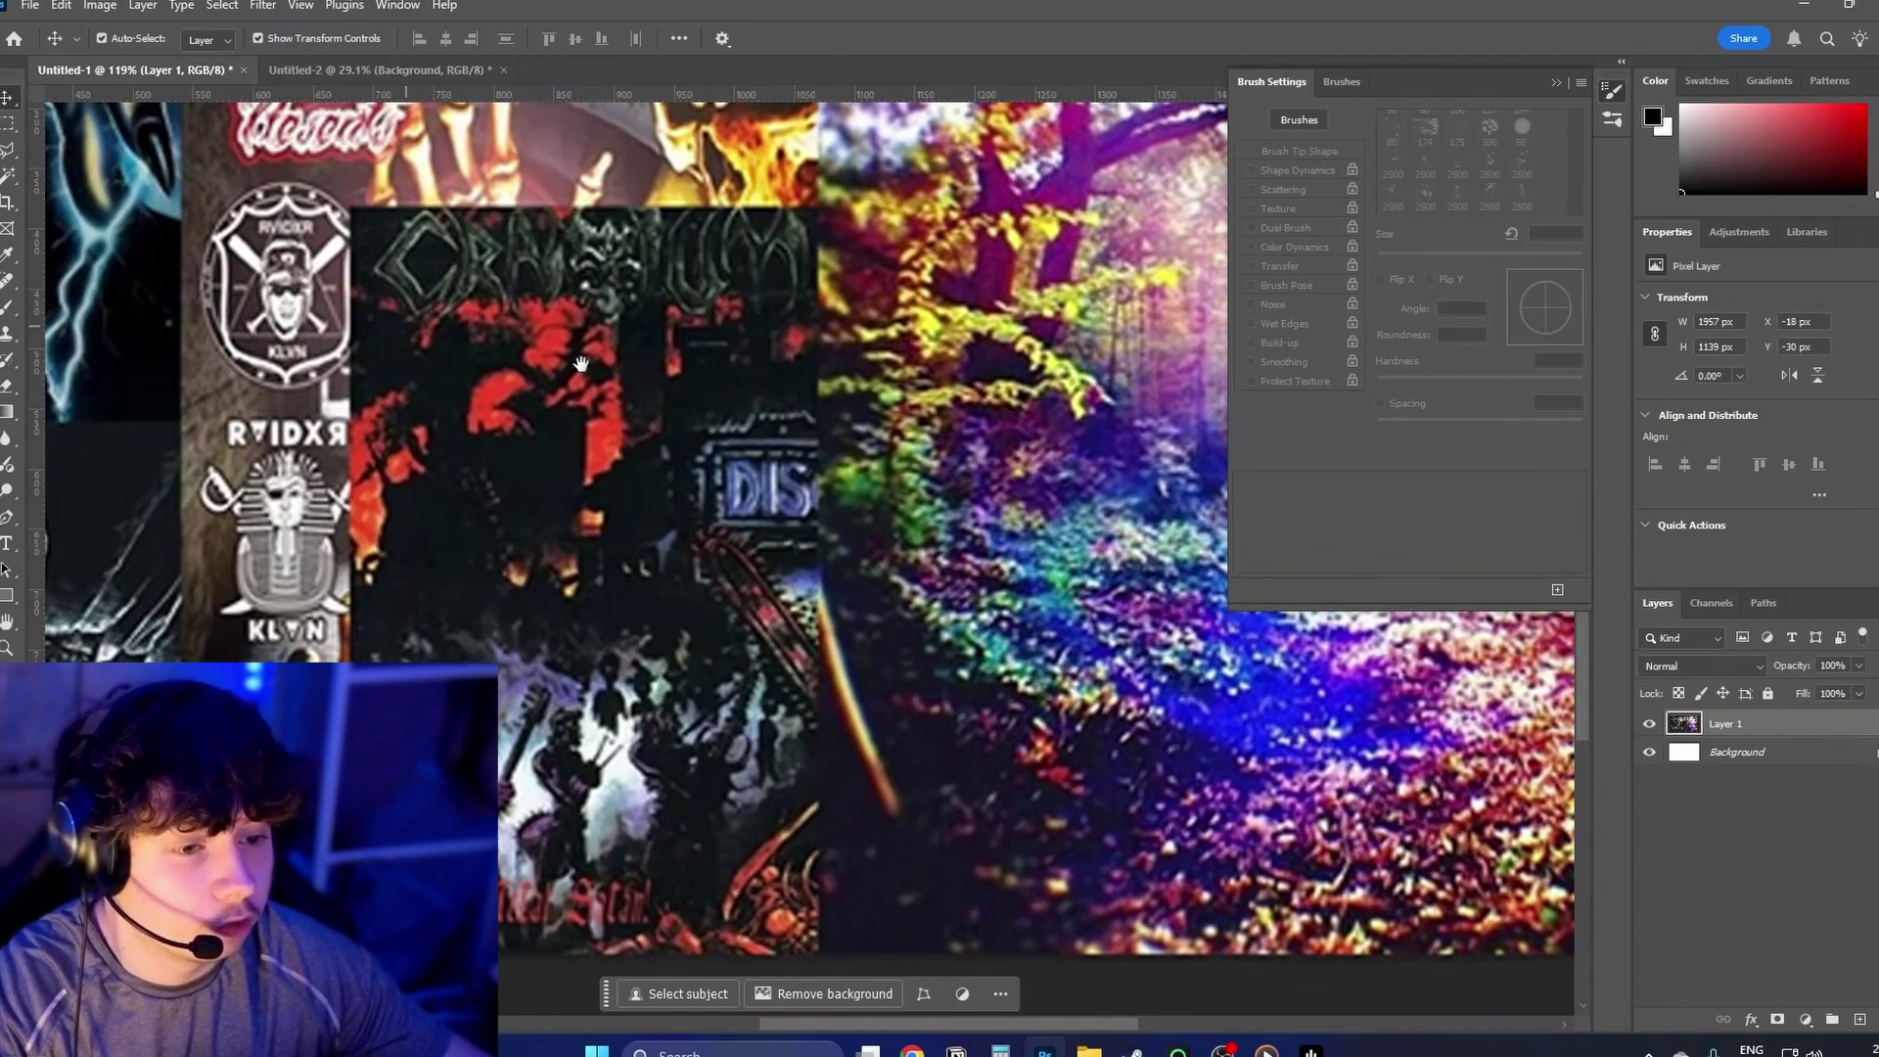
left_click_drag(582, 363, 1047, 557)
left_click_drag(554, 722, 474, 609)
left_click_drag(260, 411, 0, 663)
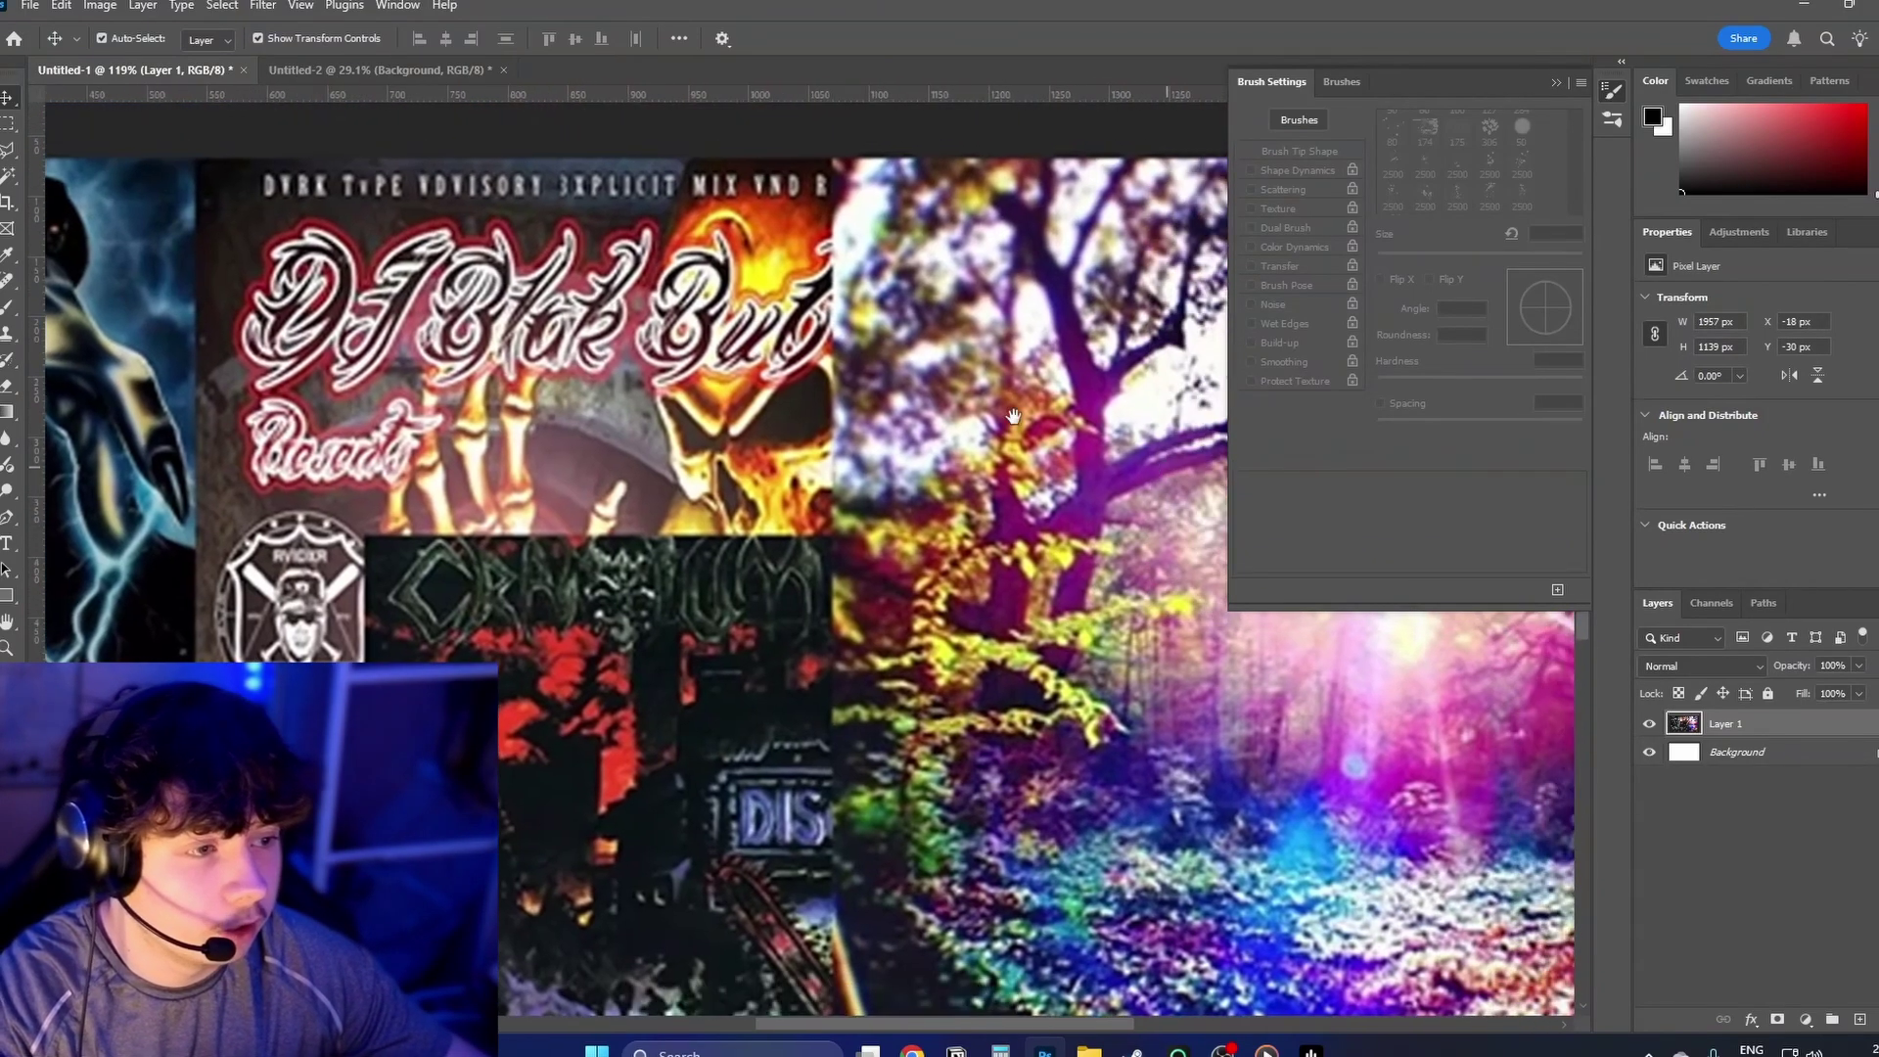
left_click_drag(1165, 407, 789, 267)
scroll(736, 762, "down", 3)
scroll(562, 697, "left", 1)
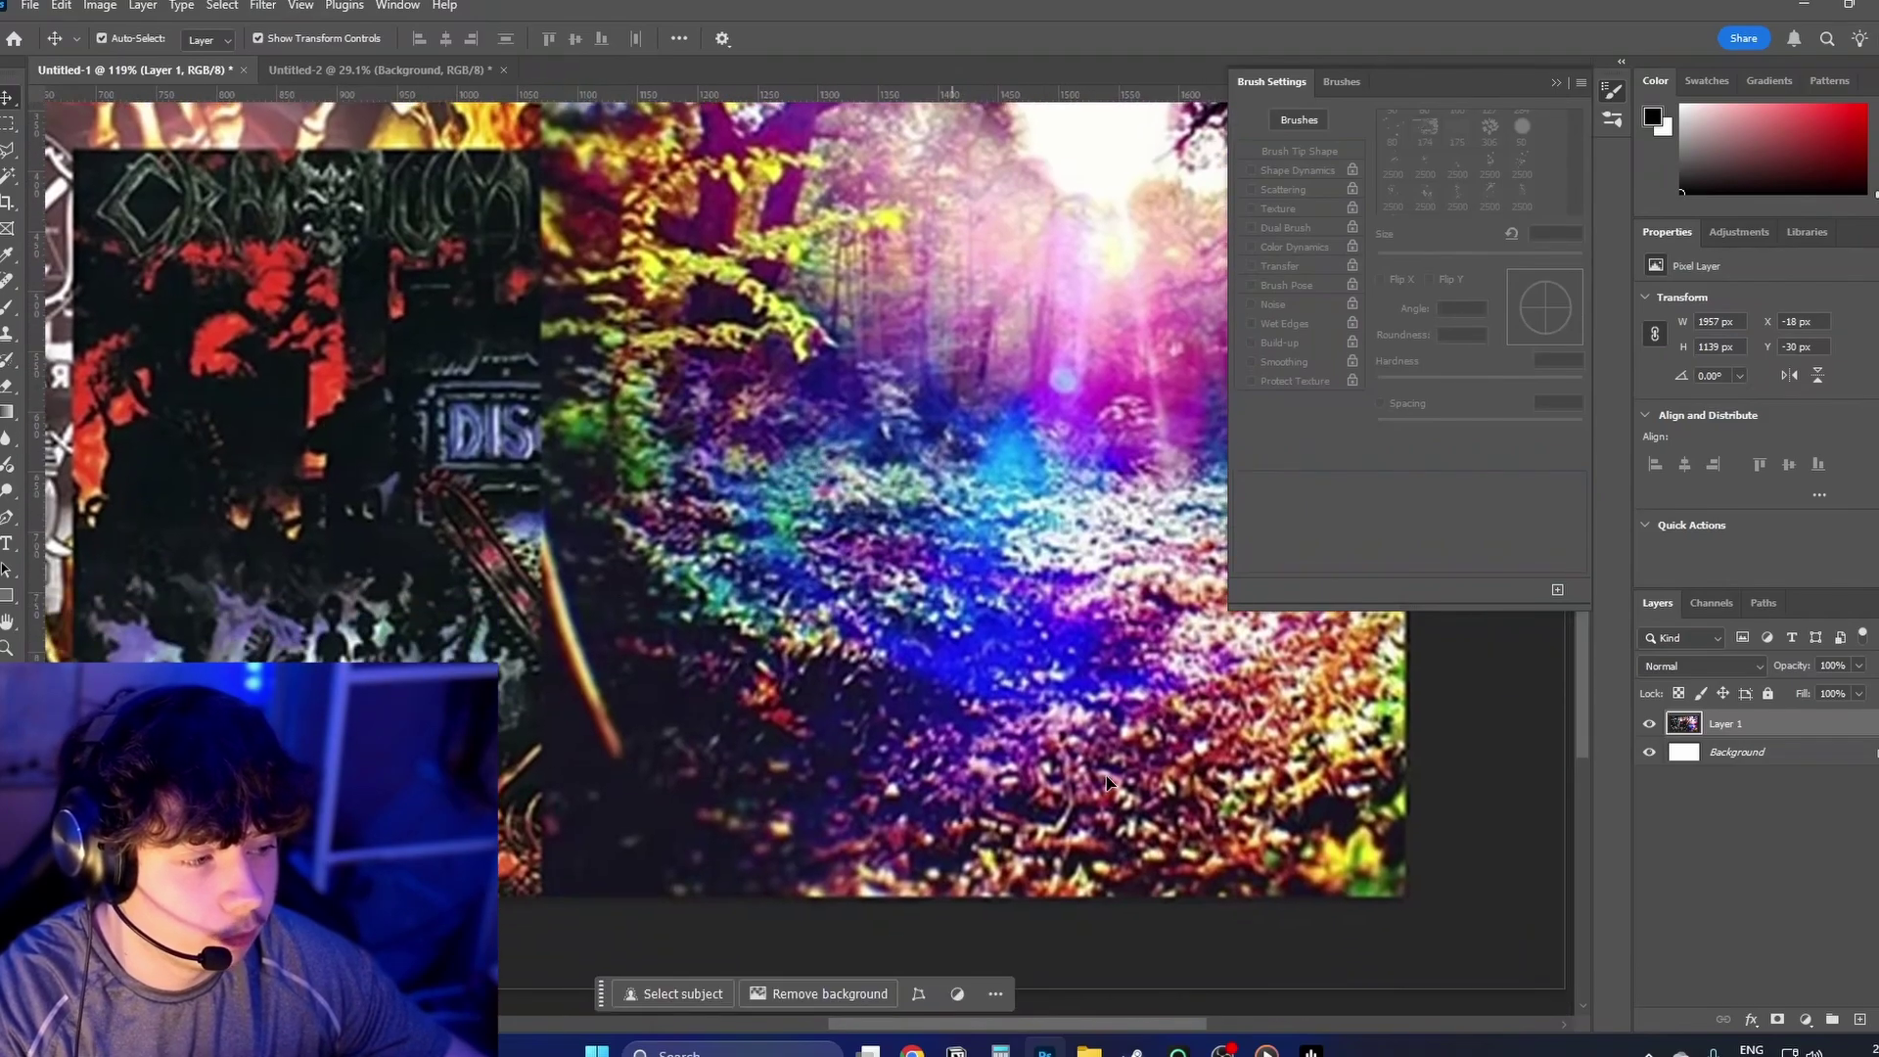
scroll(380, 318, "up", 4)
scroll(489, 421, "left", 3)
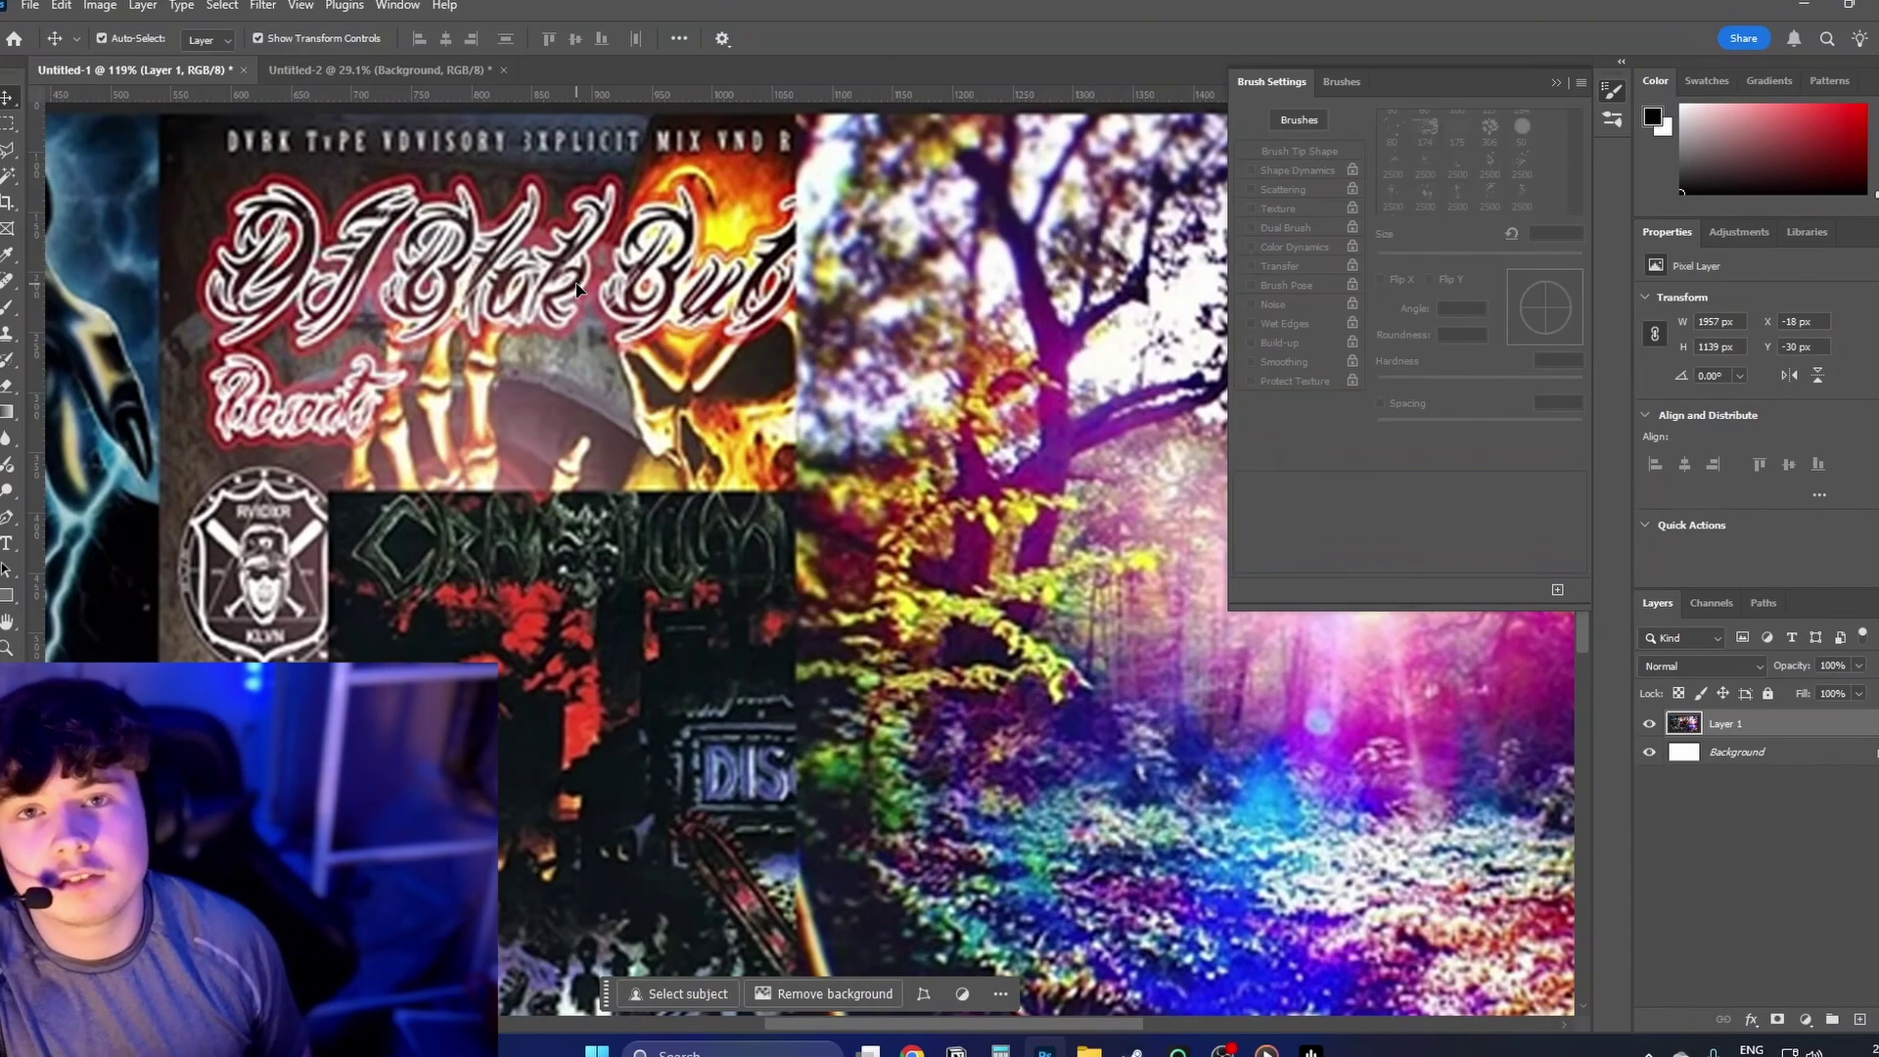
left_click(375, 68)
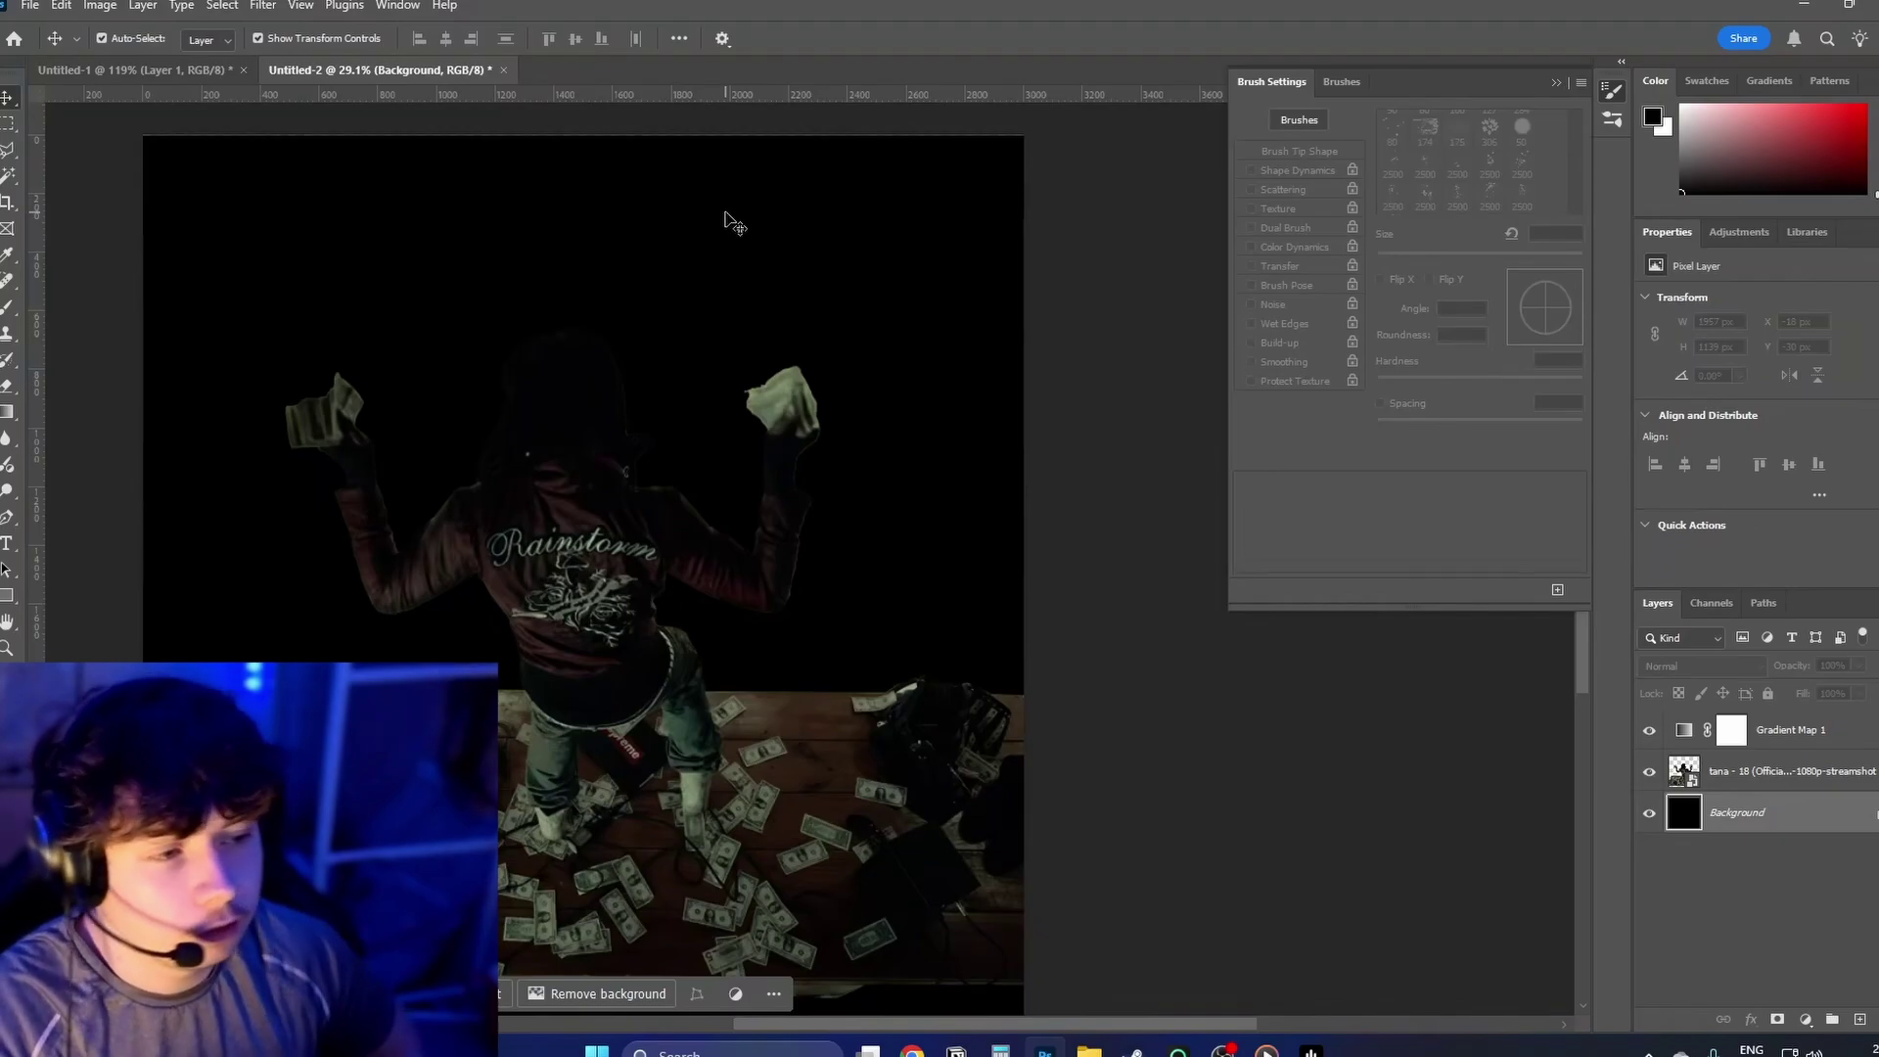
left_click(923, 1053)
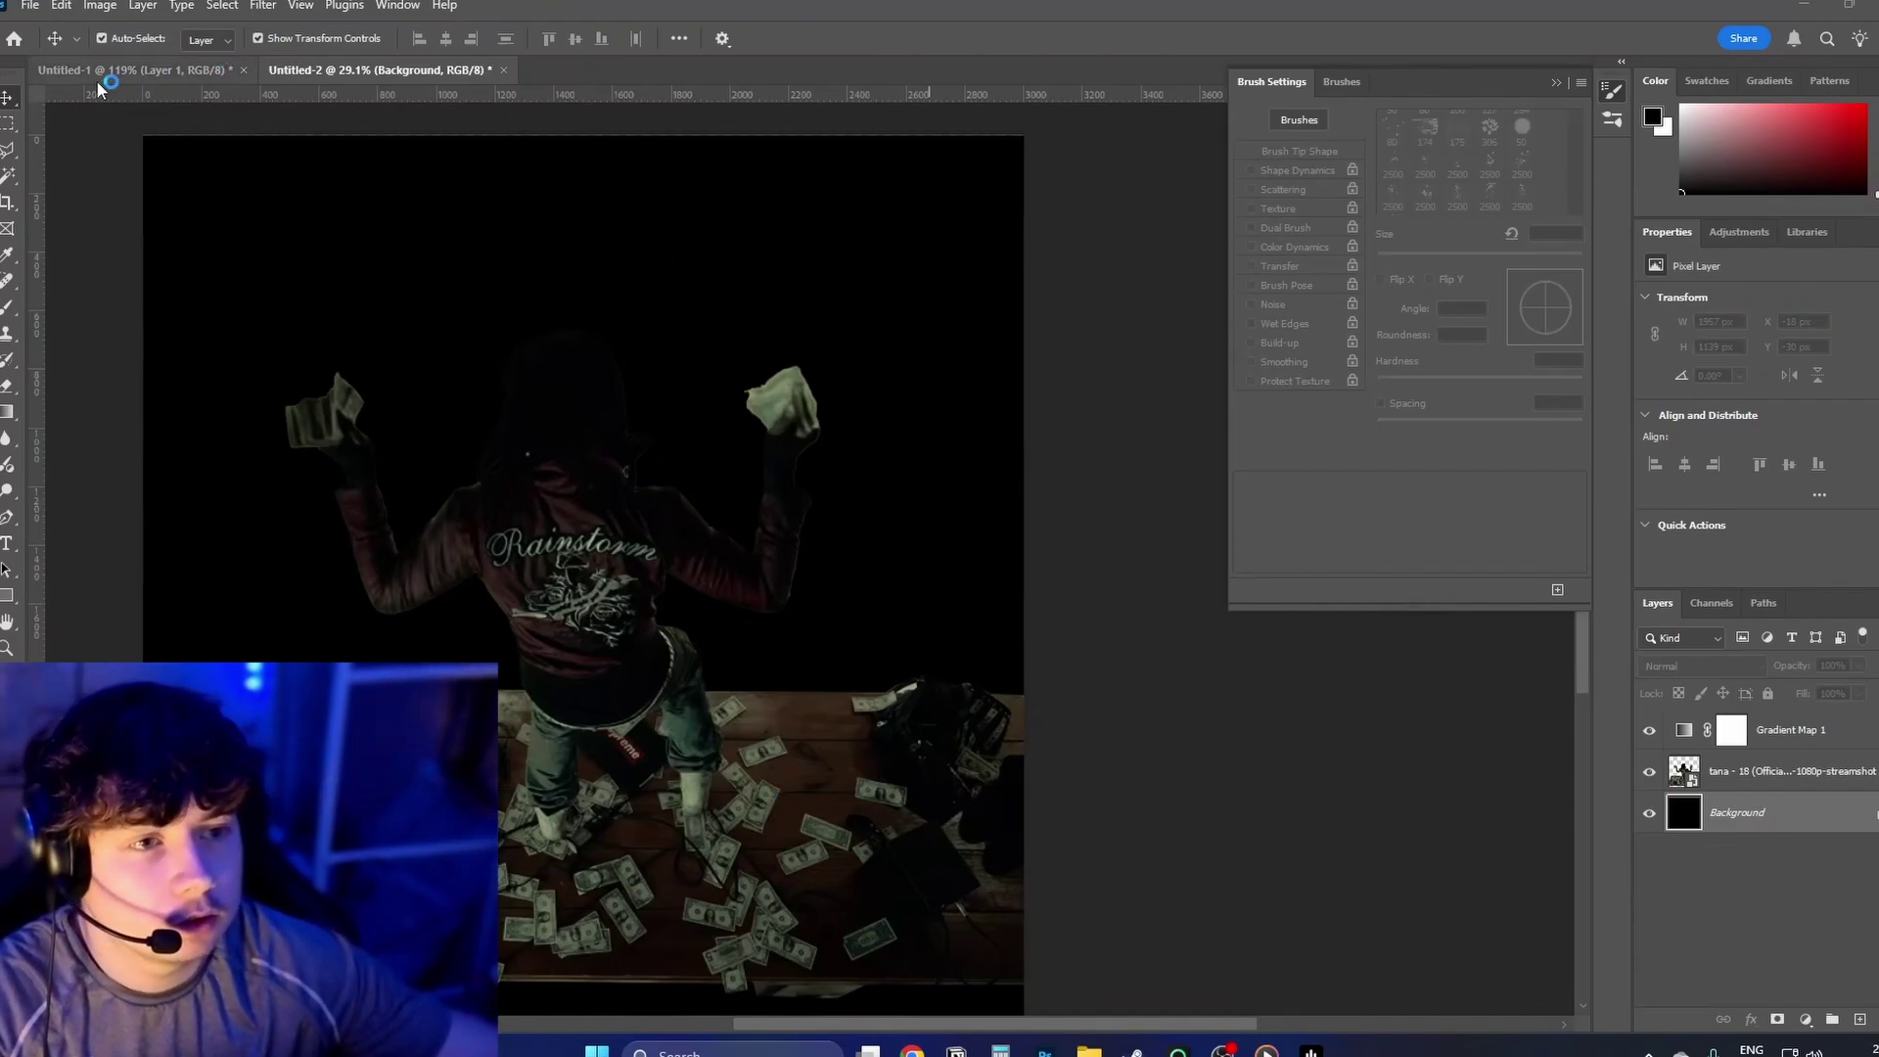
left_click(127, 70)
scroll(712, 647, "down", 3)
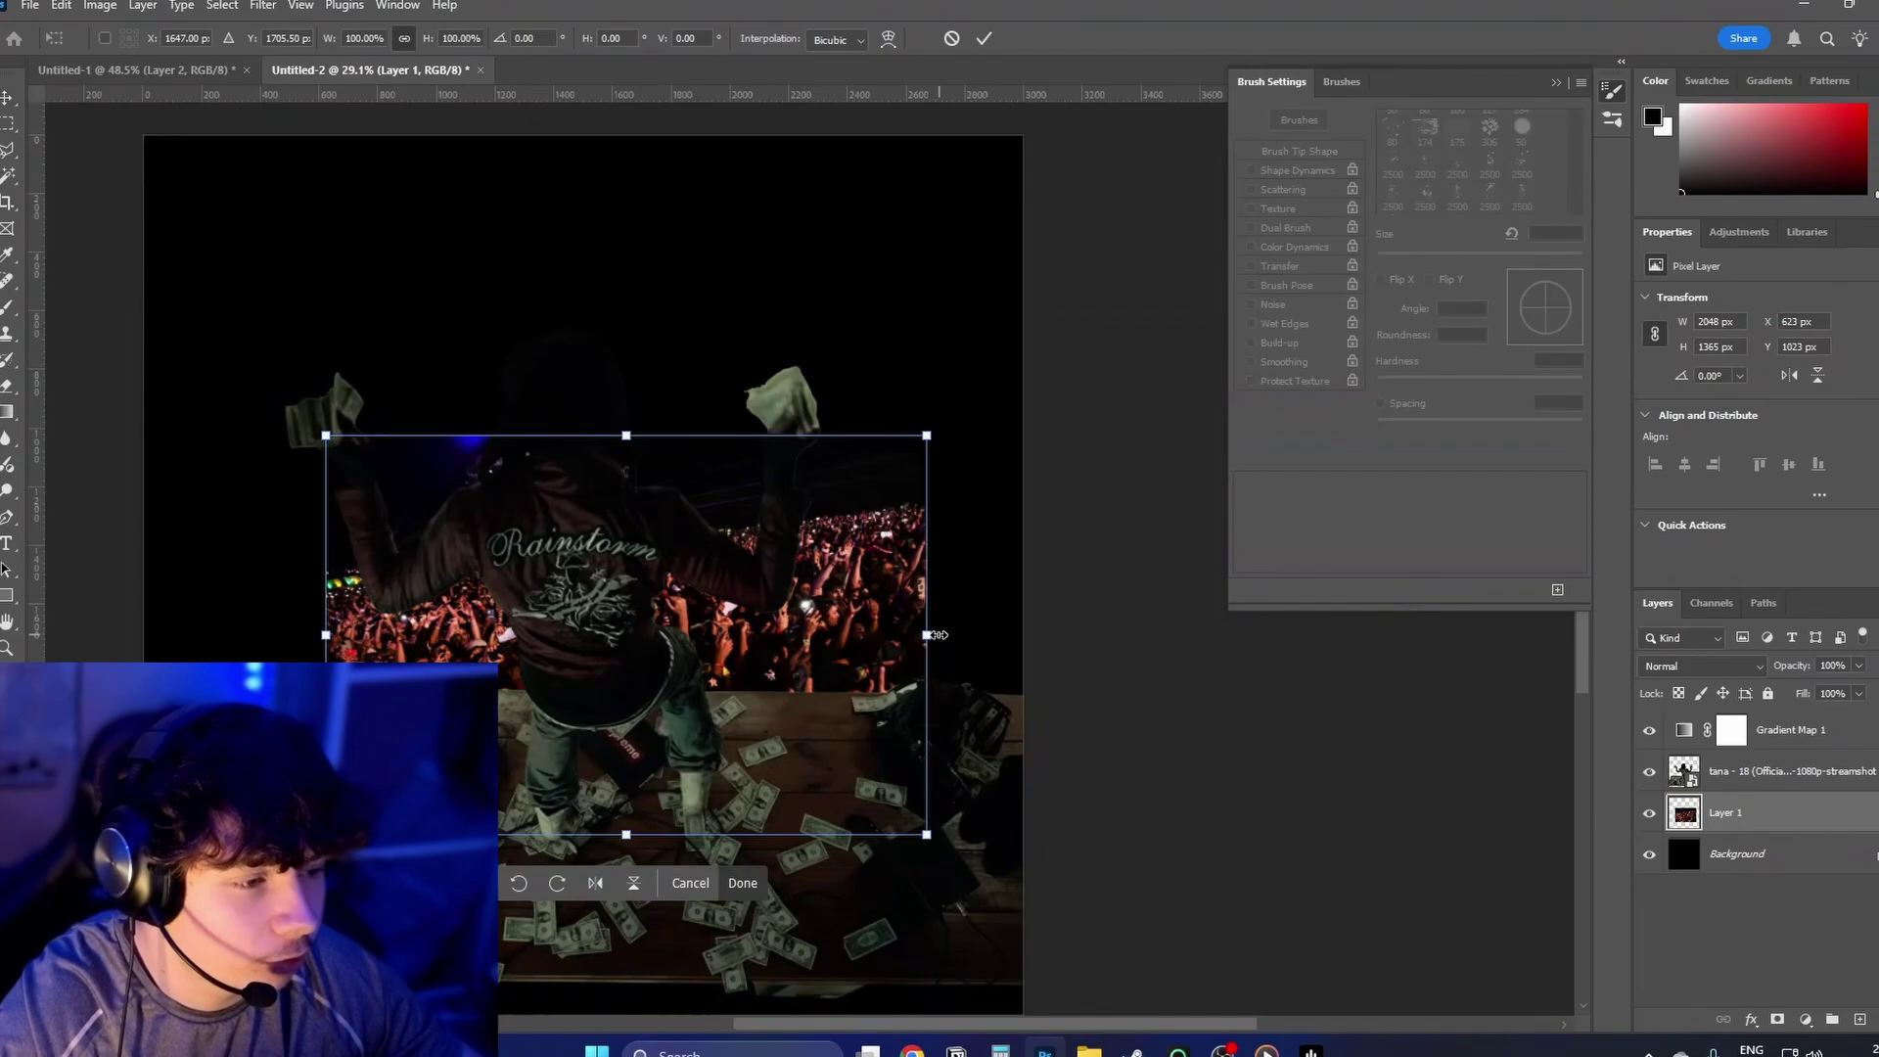
Step: Scale the concert crowd photo to about 123% and place it behind the figure on the canvas's right side, above the stage
left_click_drag(929, 635, 1093, 676)
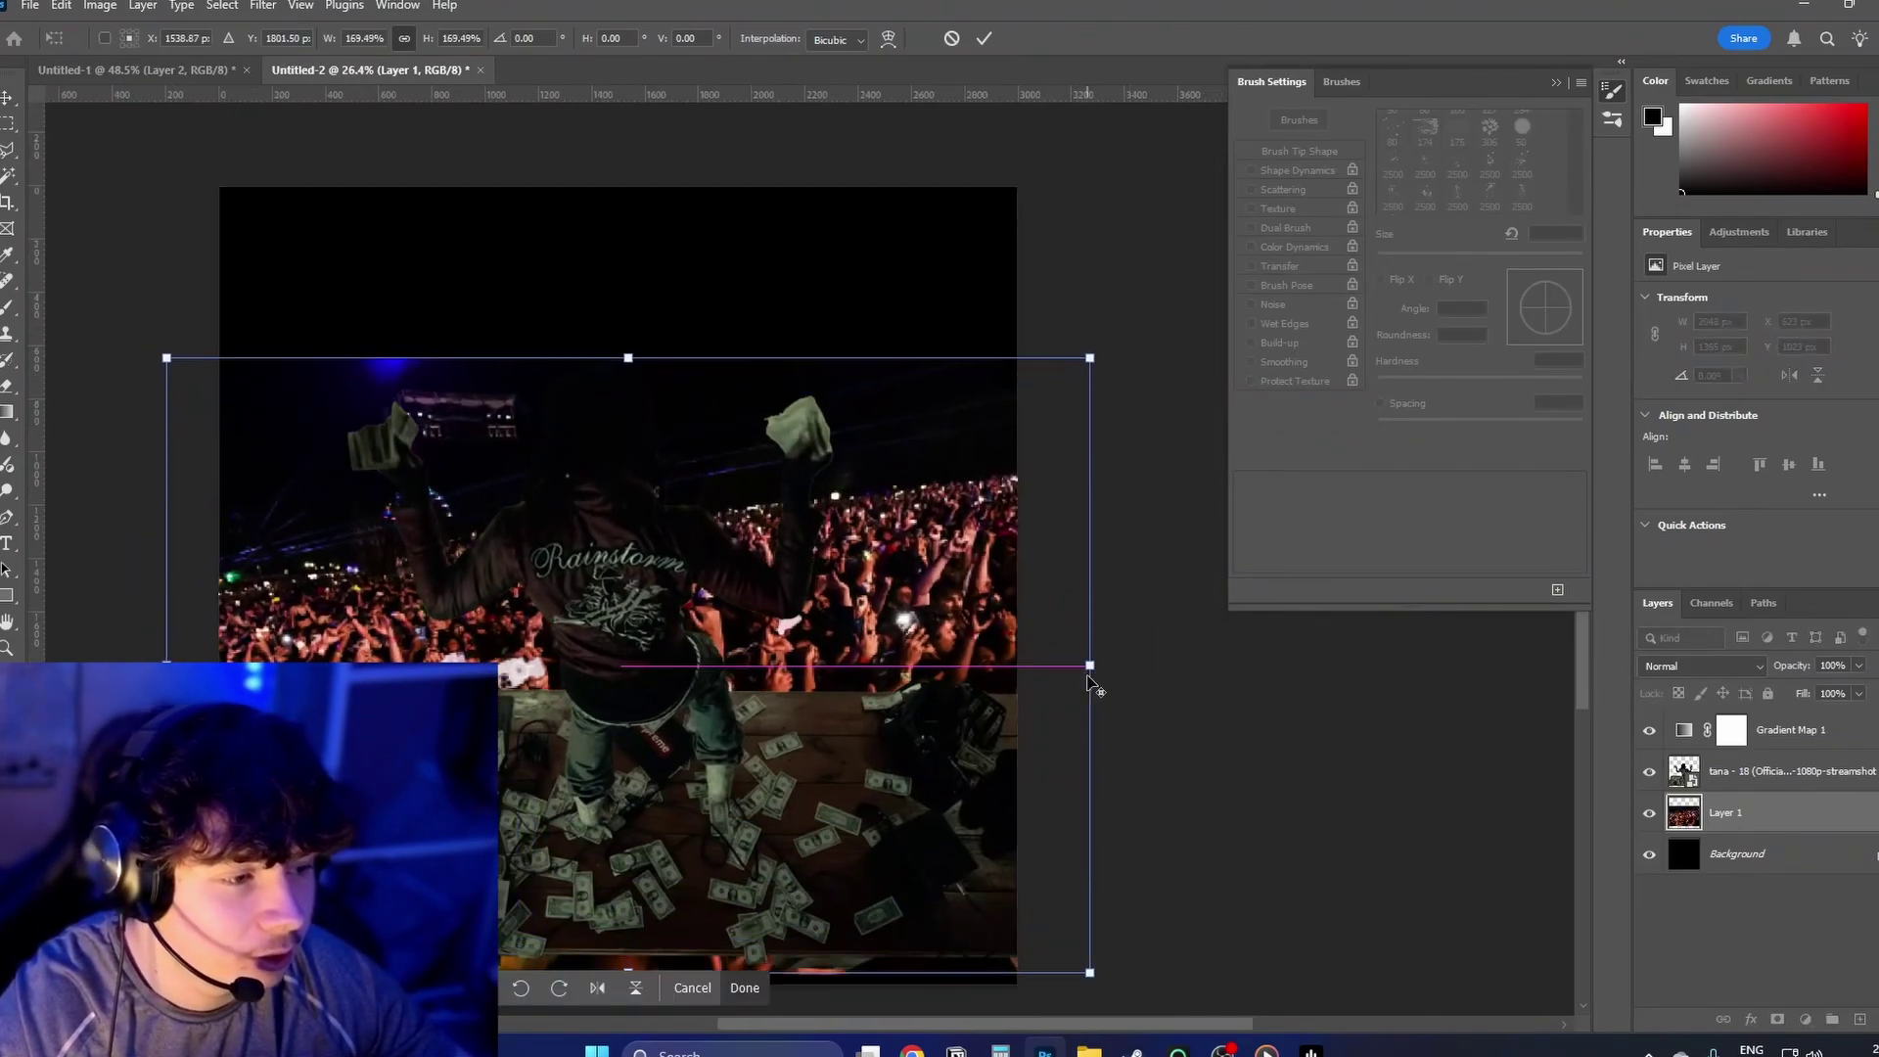
left_click_drag(951, 666, 946, 480)
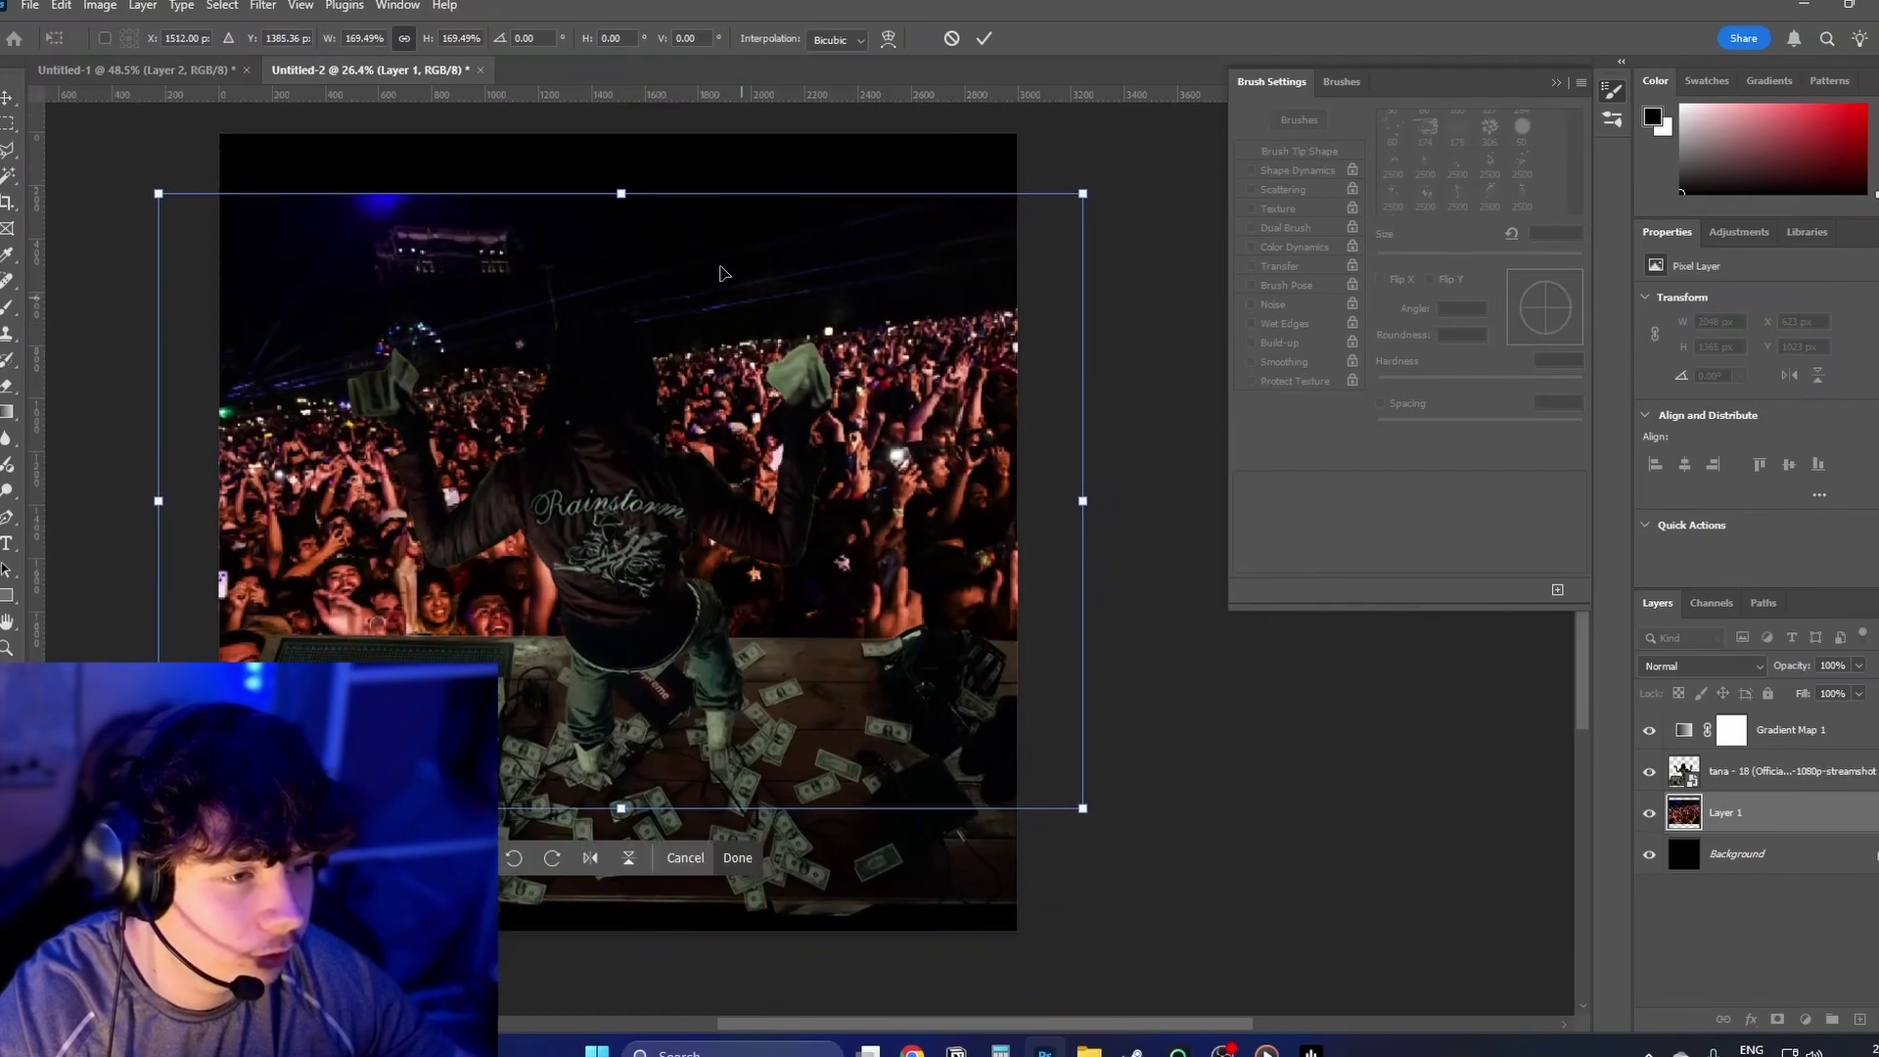
left_click_drag(621, 194, 620, 329)
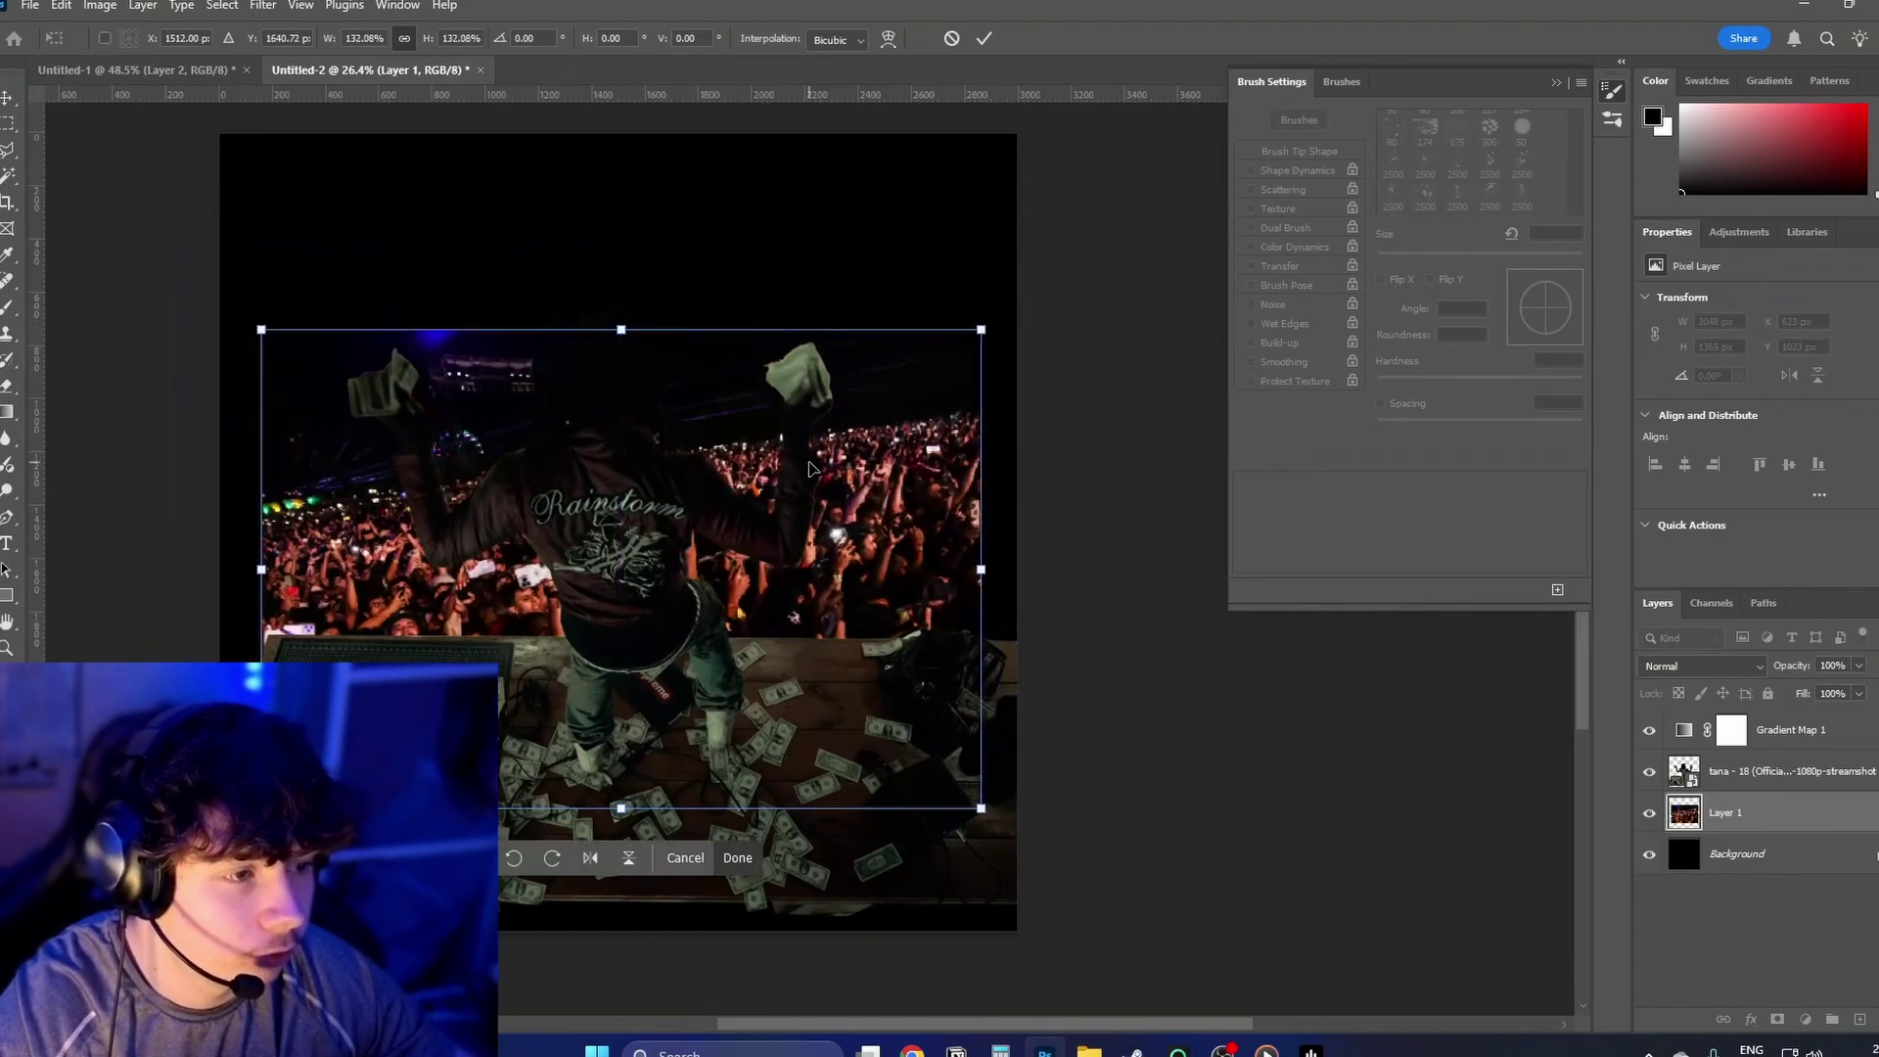
left_click_drag(812, 467, 879, 423)
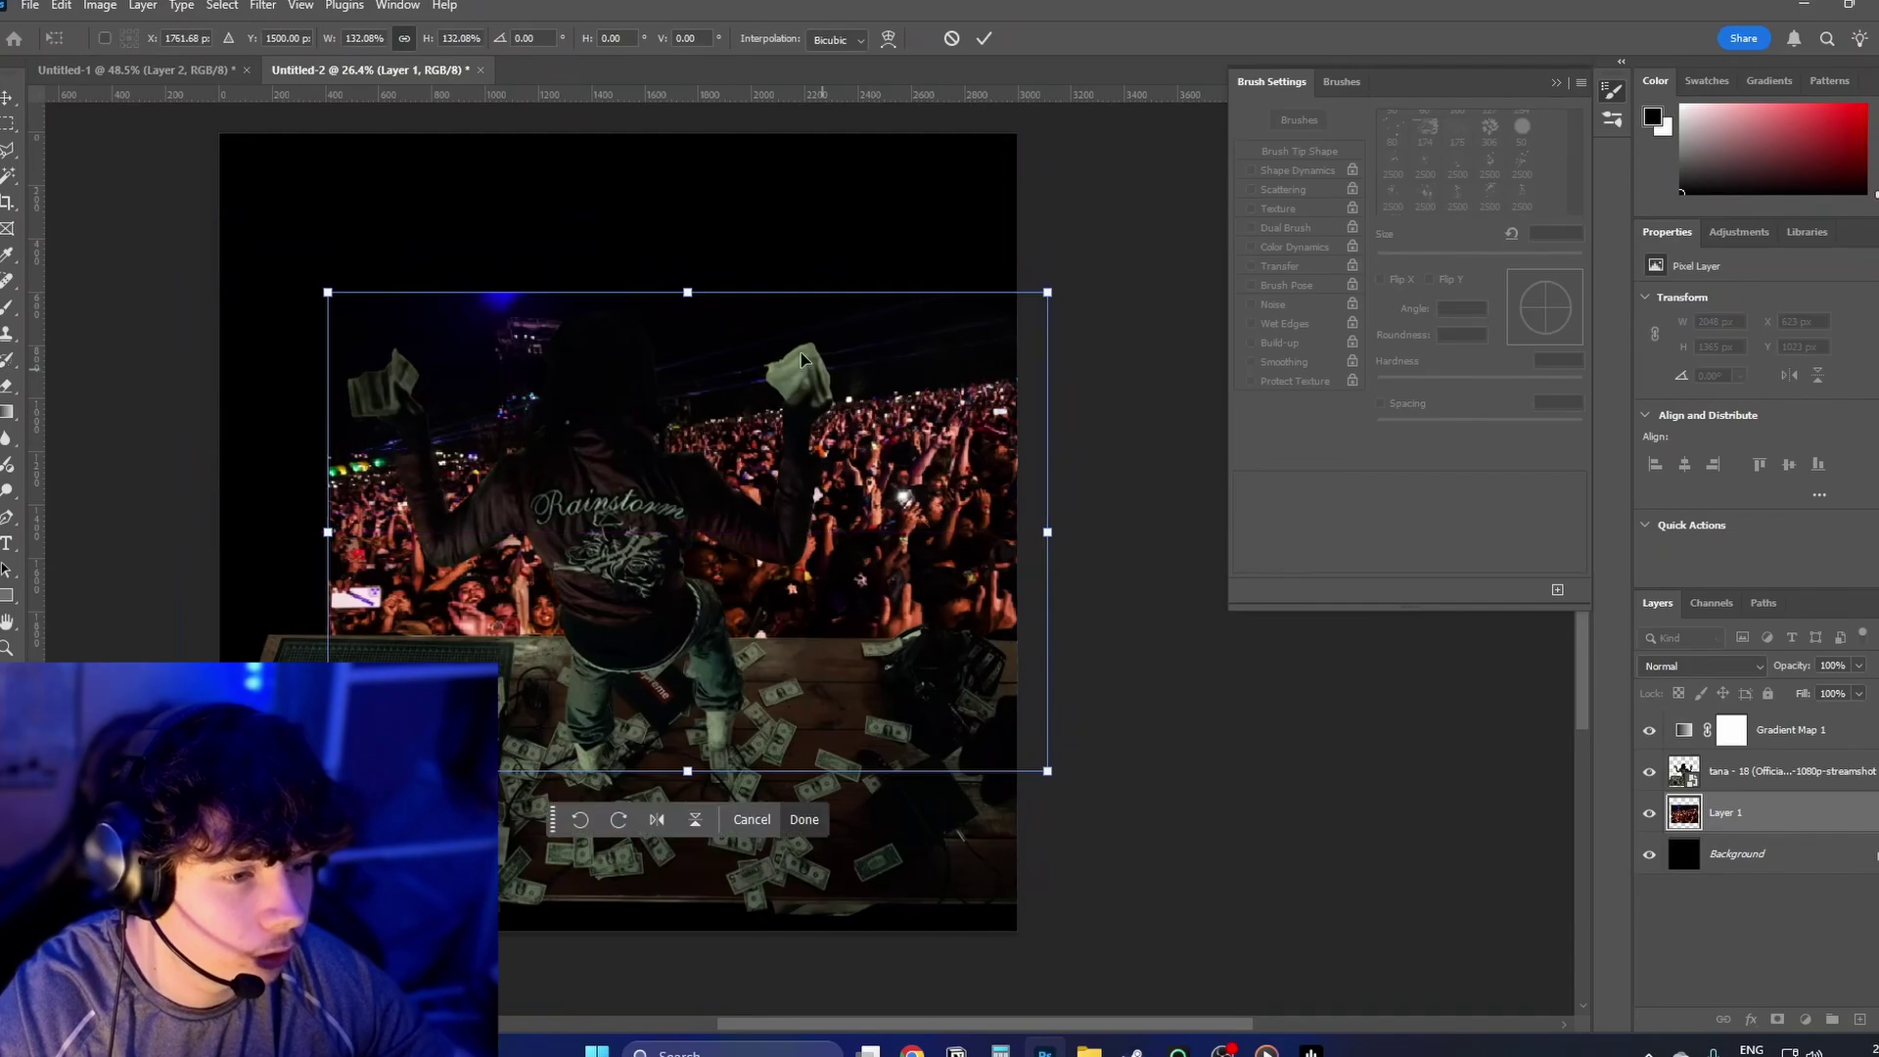
left_click_drag(940, 352, 1043, 353)
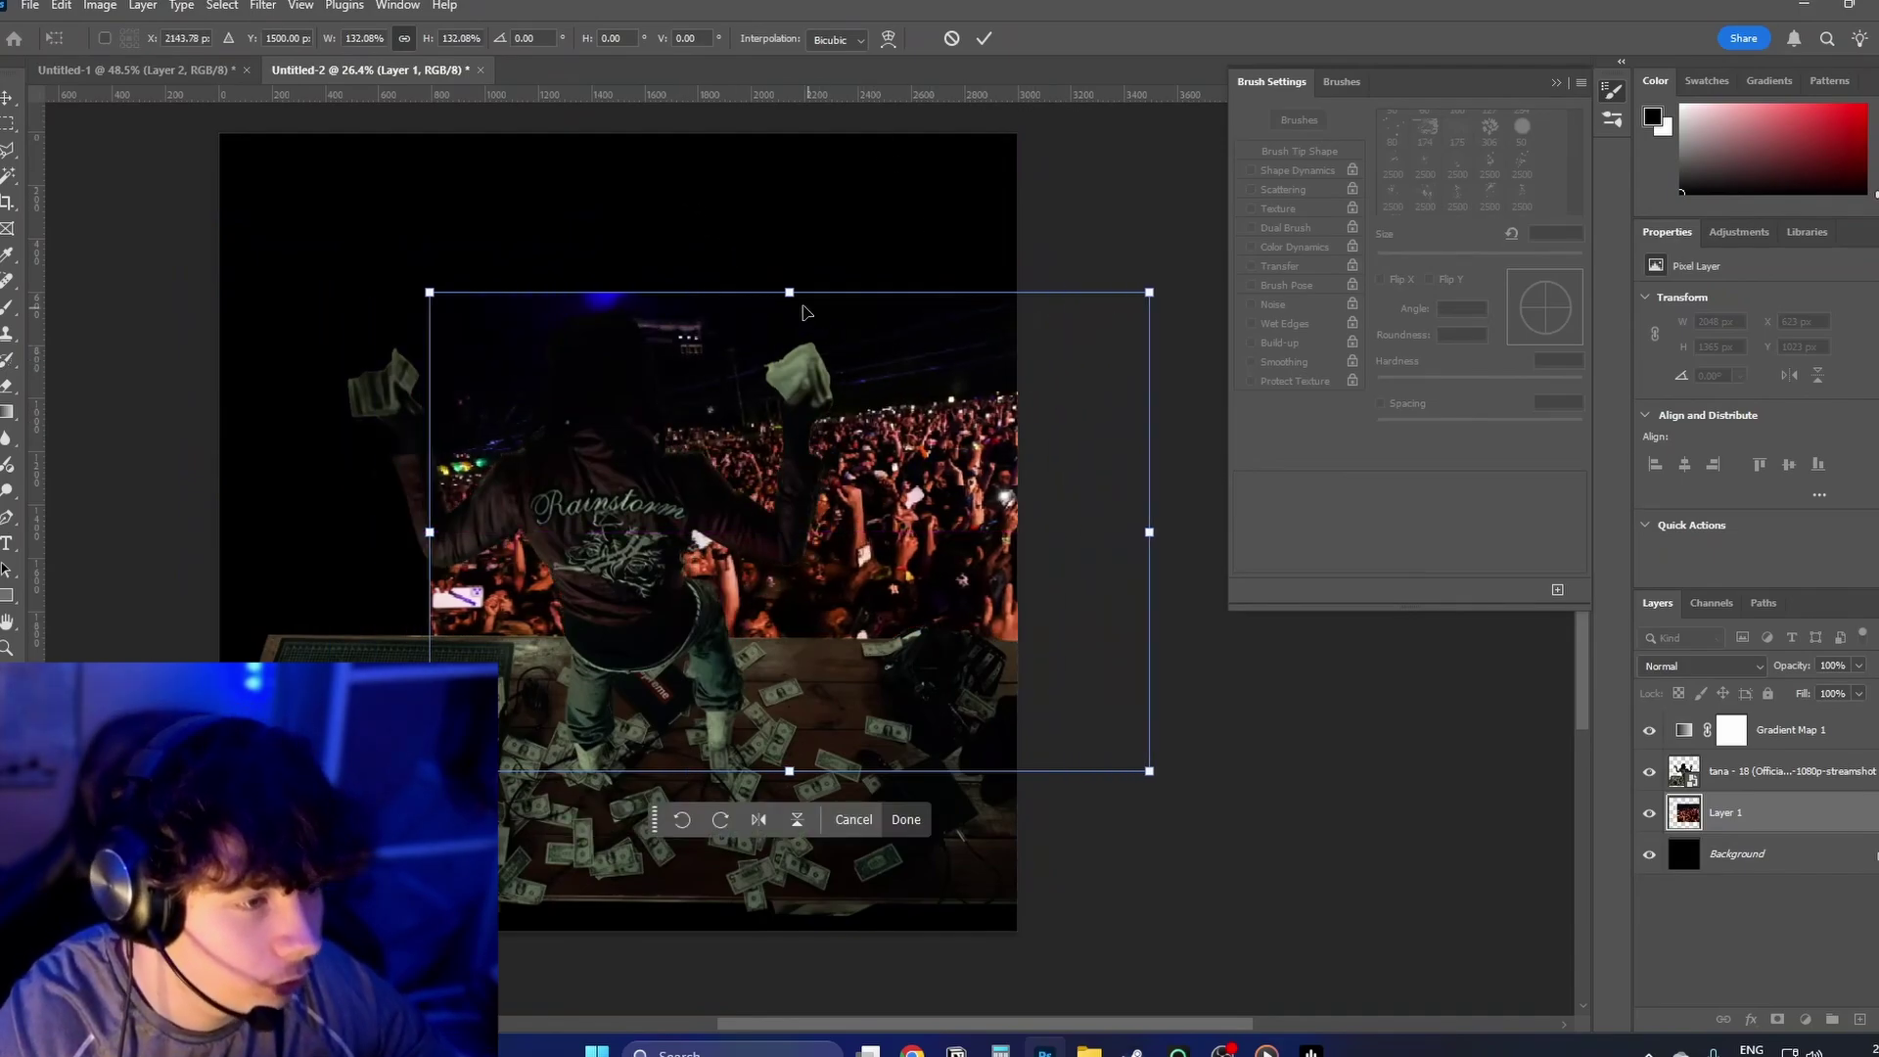
left_click_drag(789, 291, 799, 314)
left_click_drag(894, 414, 874, 491)
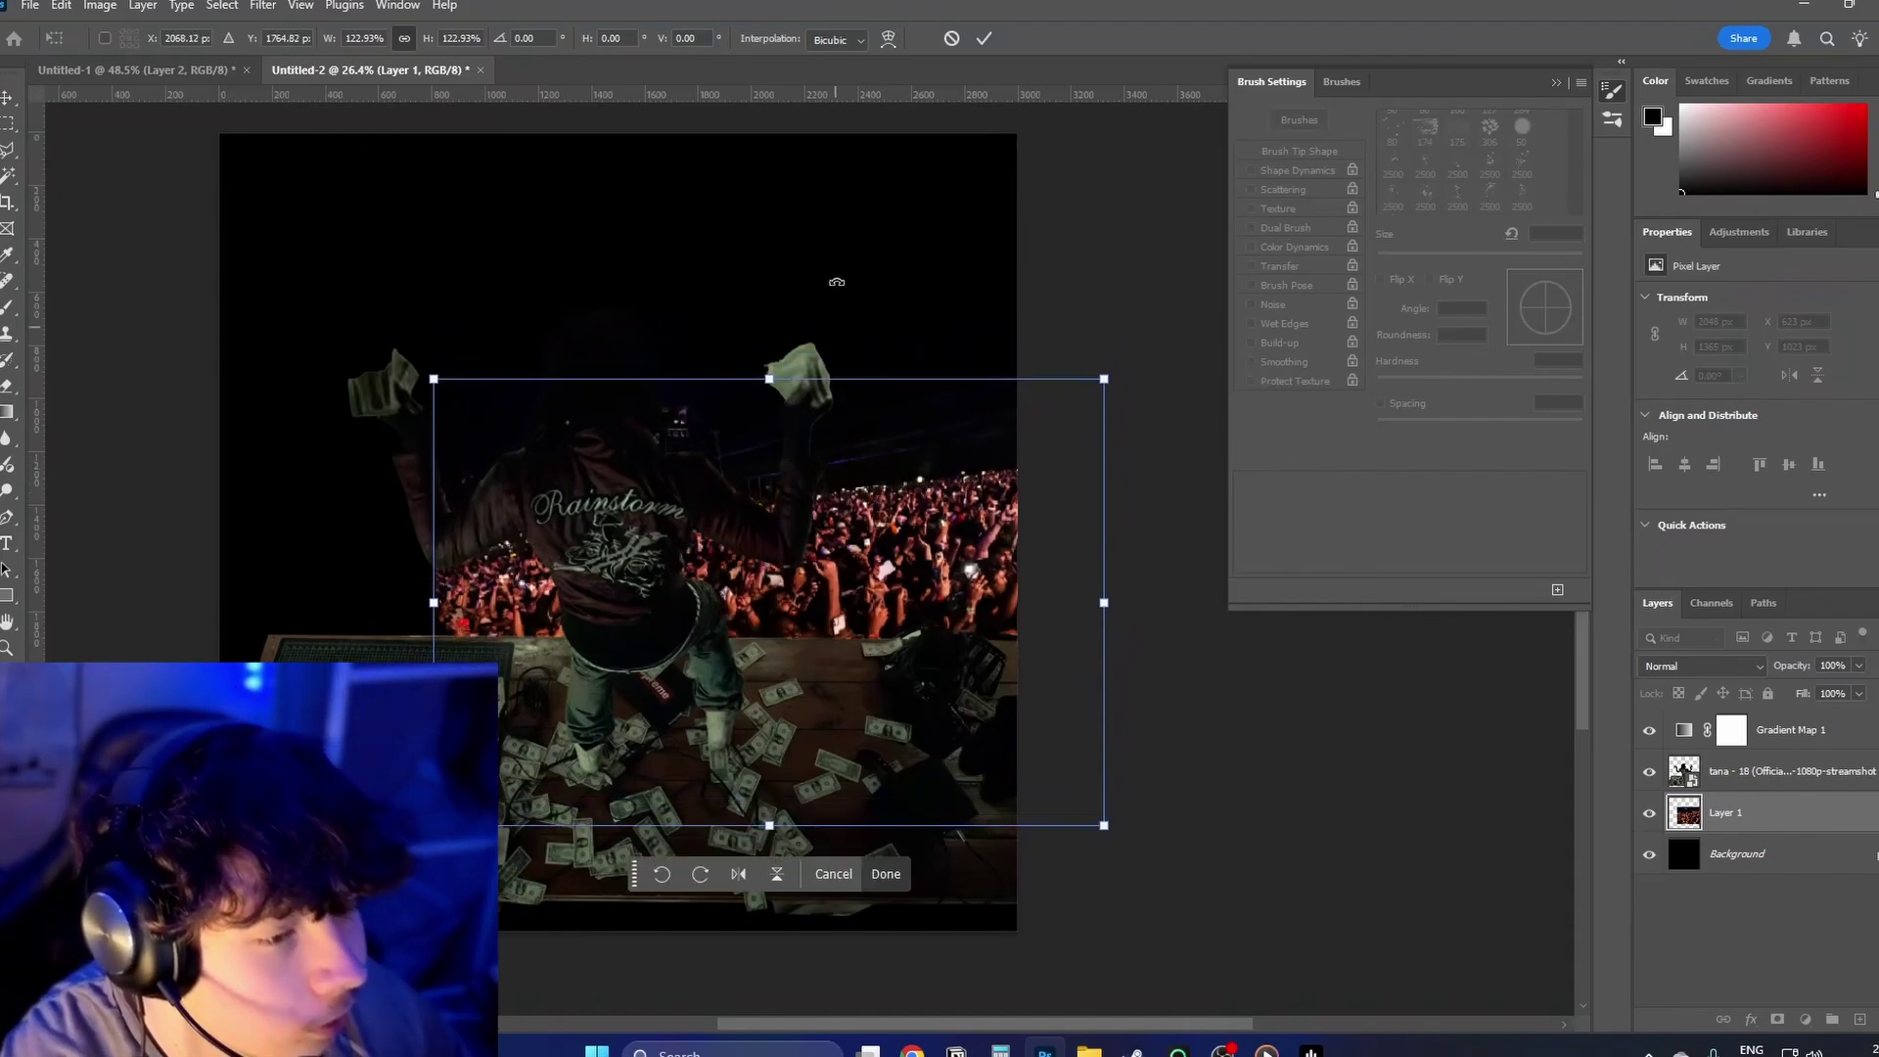
left_click(984, 41)
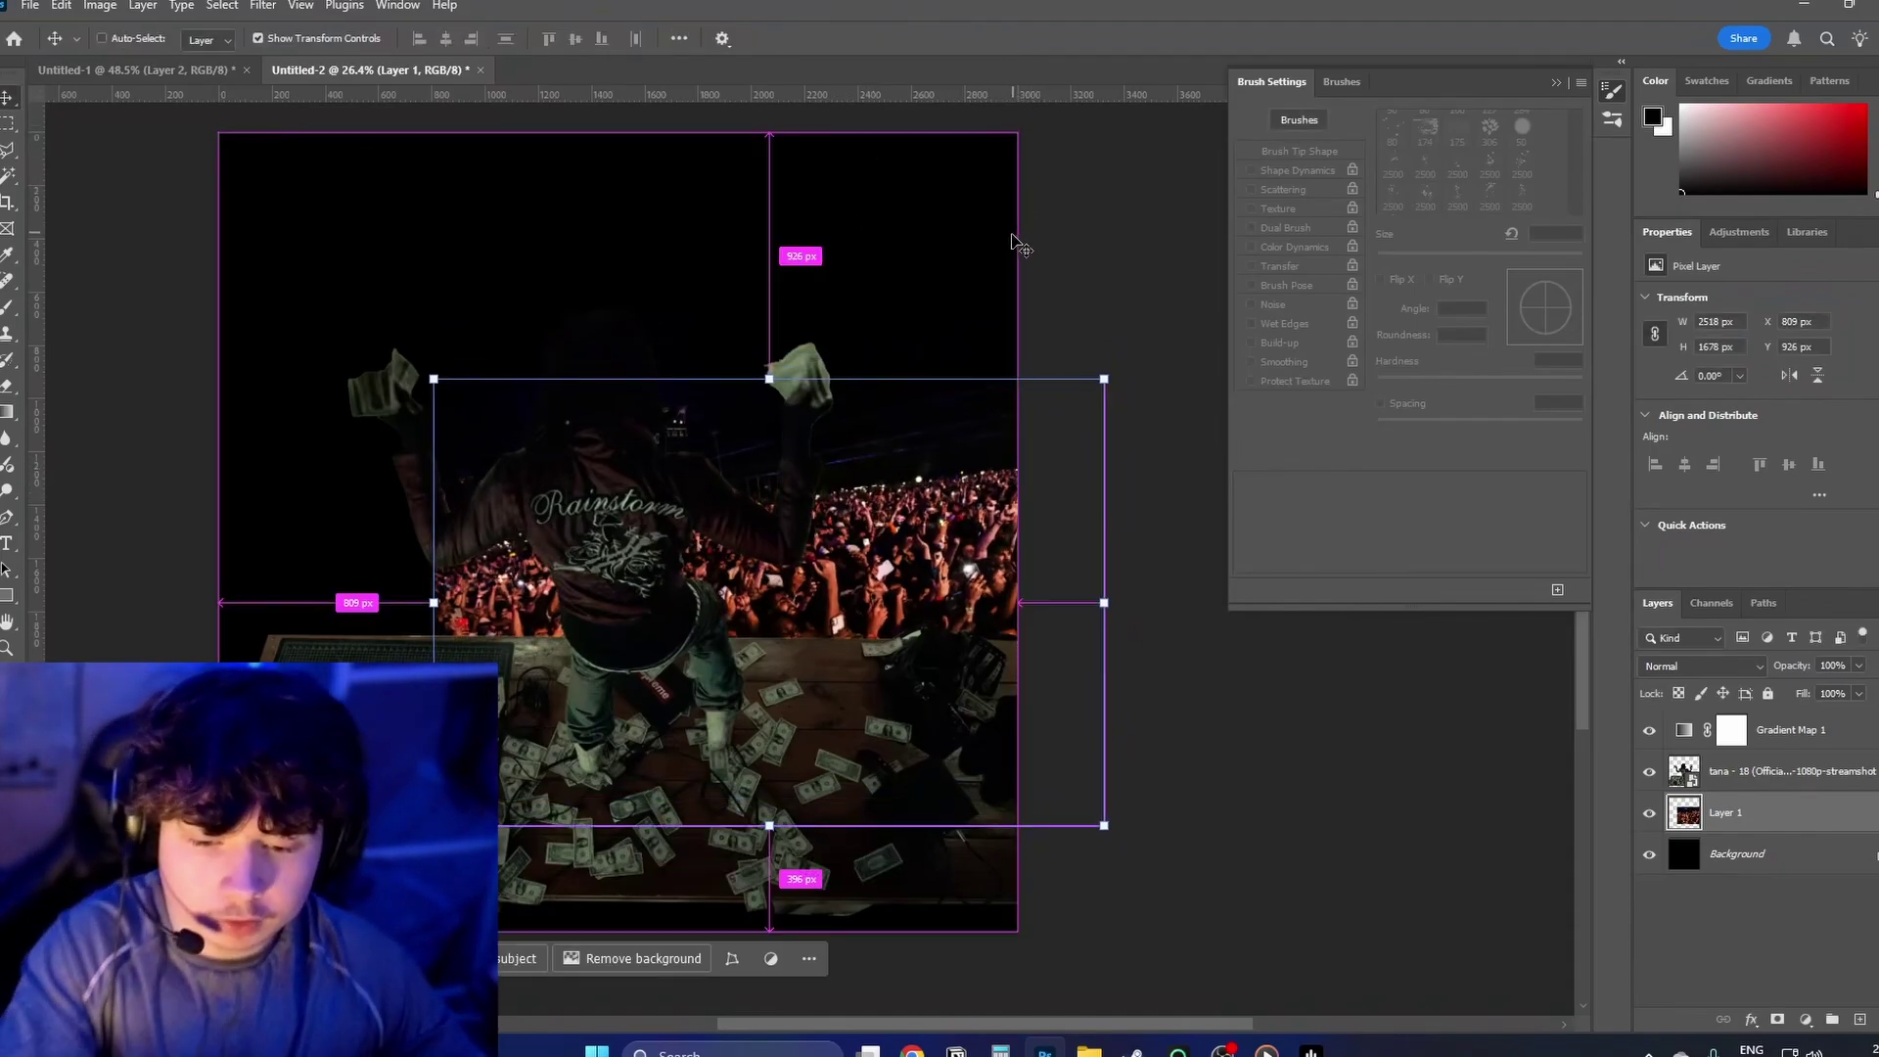
Step: Duplicate the crowd layer, flip the copy horizontally and move it to fill the canvas's left side behind the figure
key("ctrl+j")
key("ctrl+t")
left_click_drag(918, 633, 448, 620)
right_click(449, 653)
left_click(454, 616)
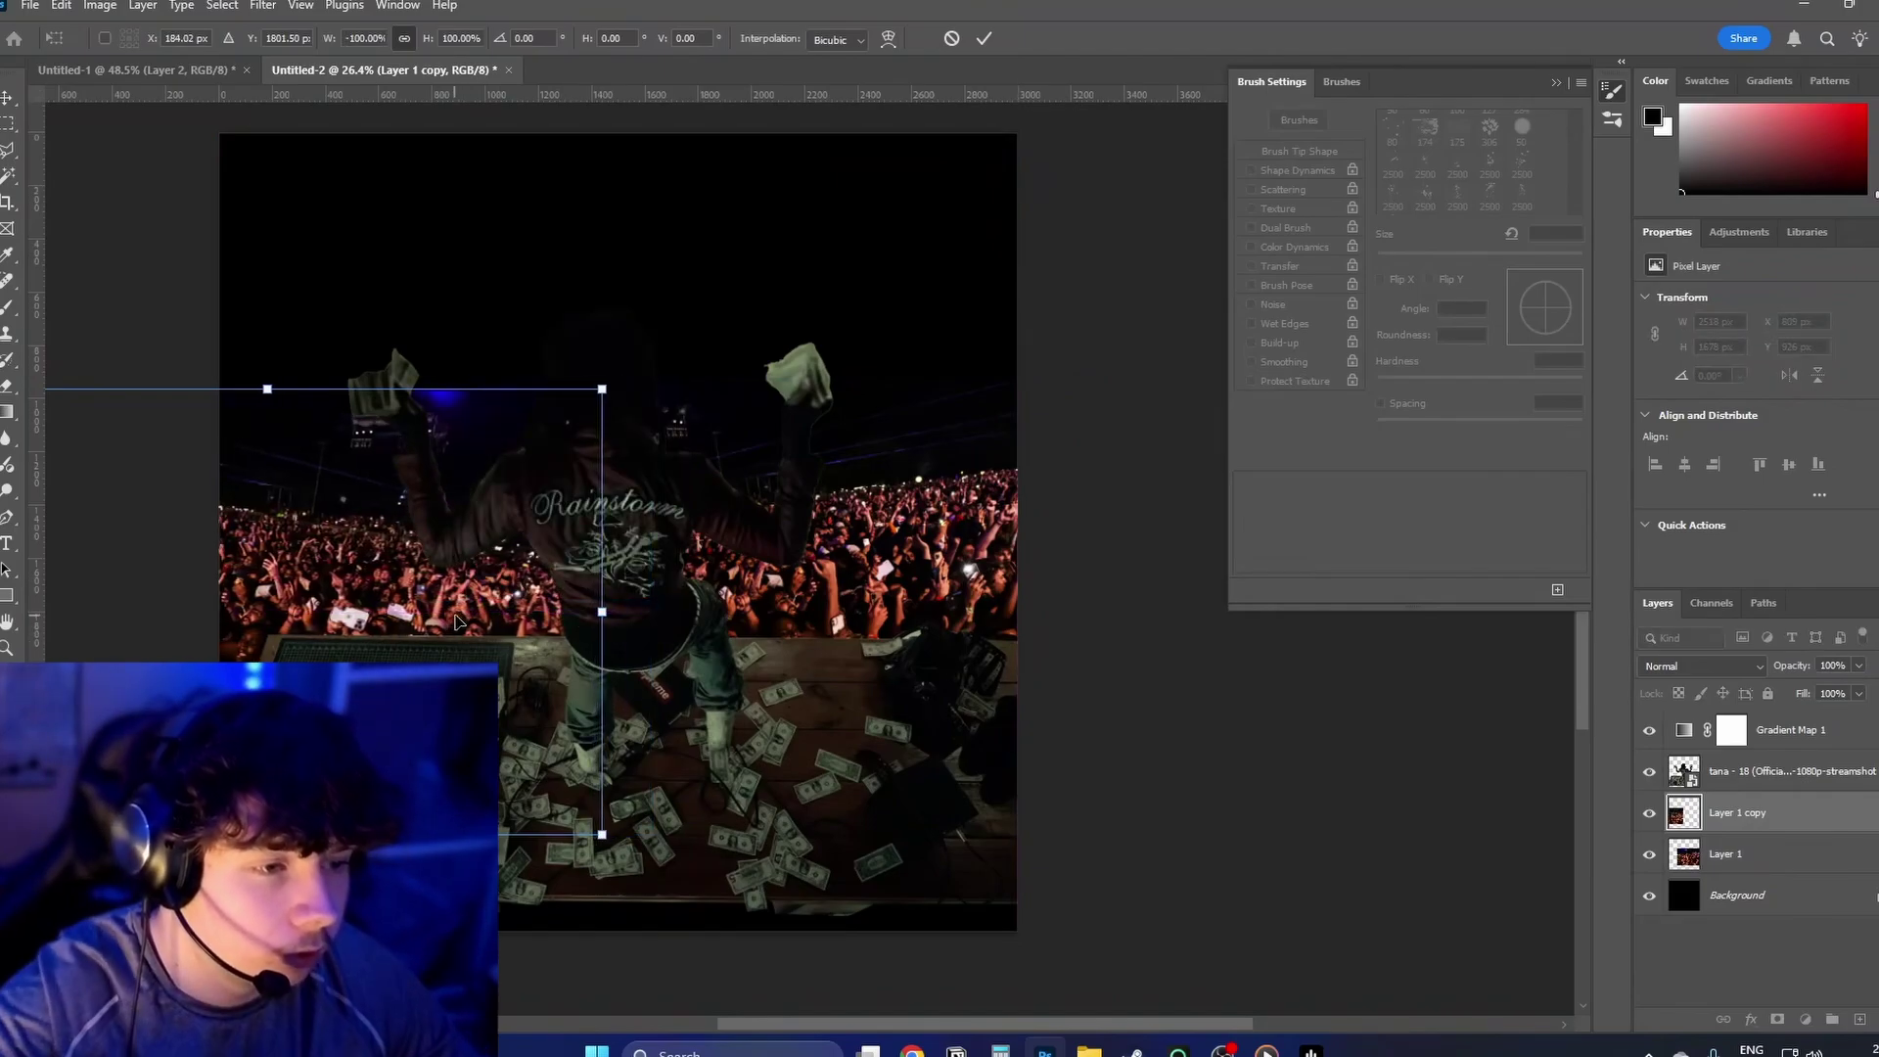
key("Return")
Step: Mask both crowd layers and fade their upper edges and seam into black with a soft round brush of about 779 px
left_click(1777, 1017)
key("b")
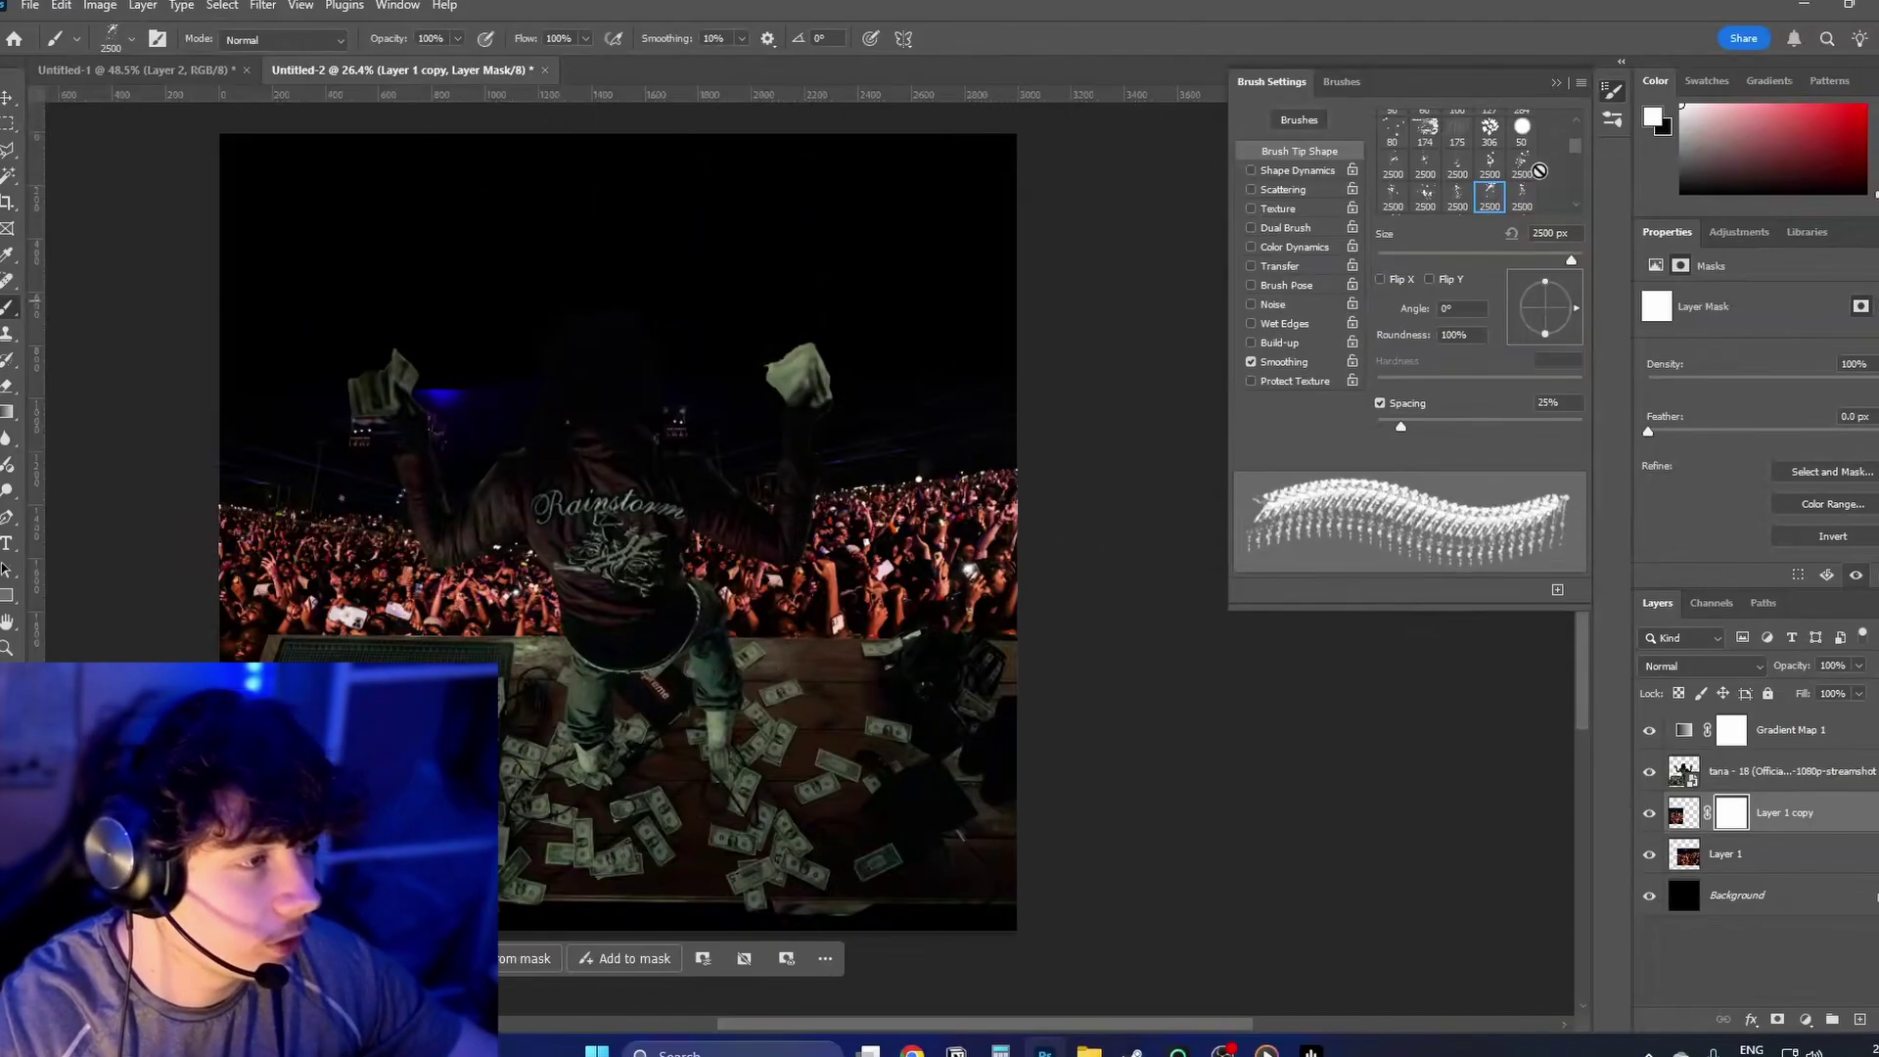
scroll(1572, 139, "up", 3)
left_click(1392, 124)
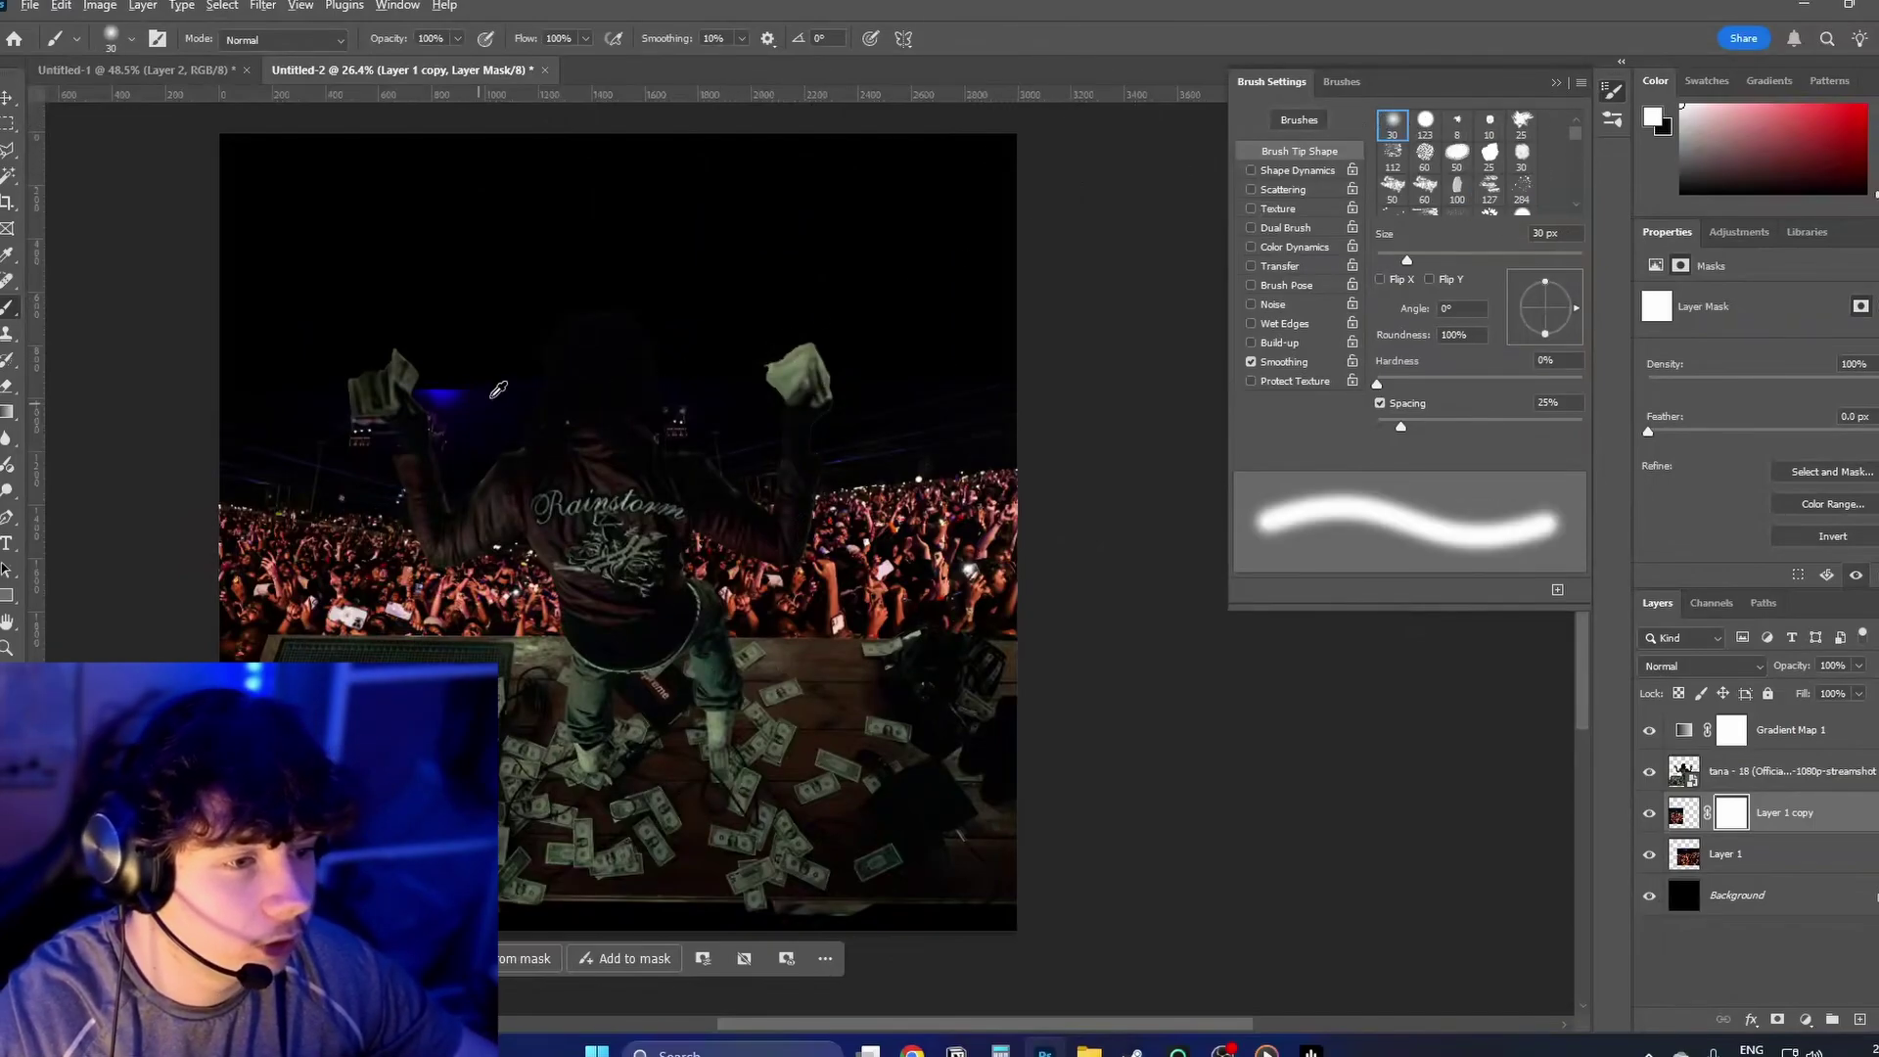
key("bracketright")
key("bracketright")
key("bracketright")
key("bracketright")
key("bracketright")
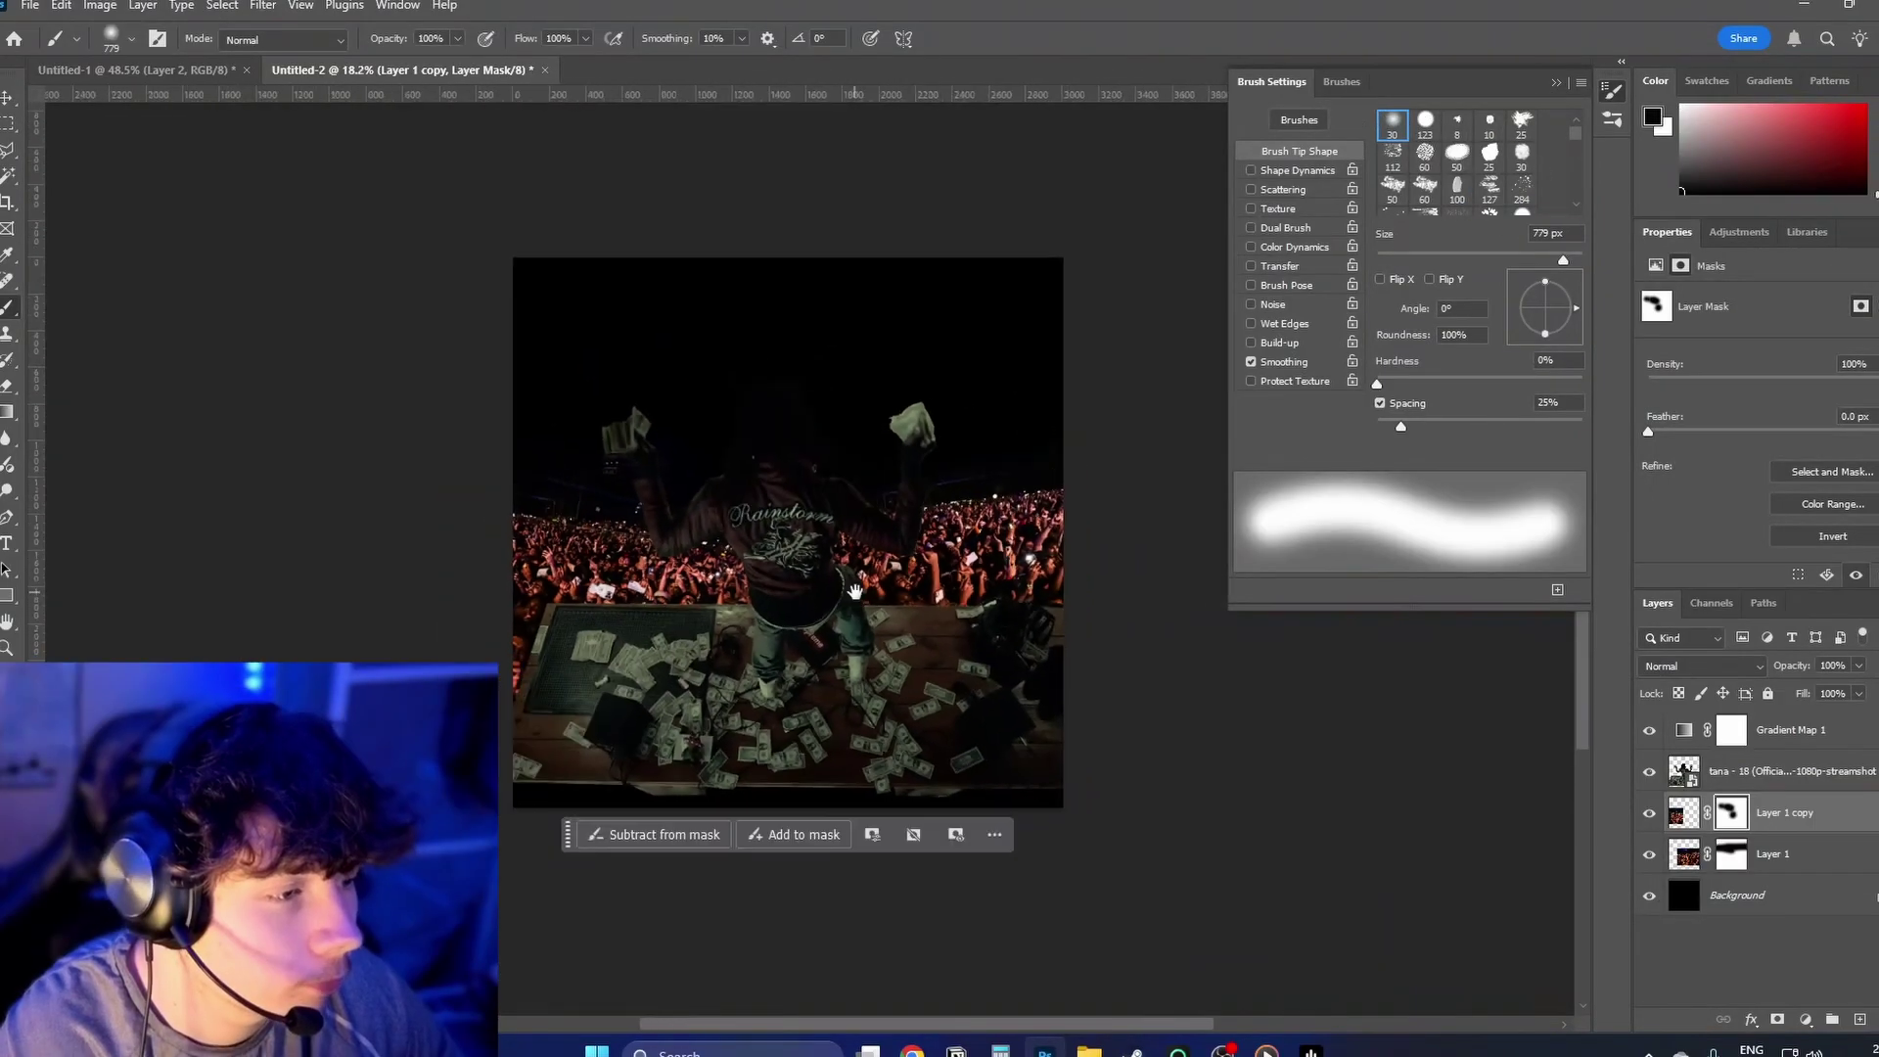
left_click_drag(854, 591, 767, 583)
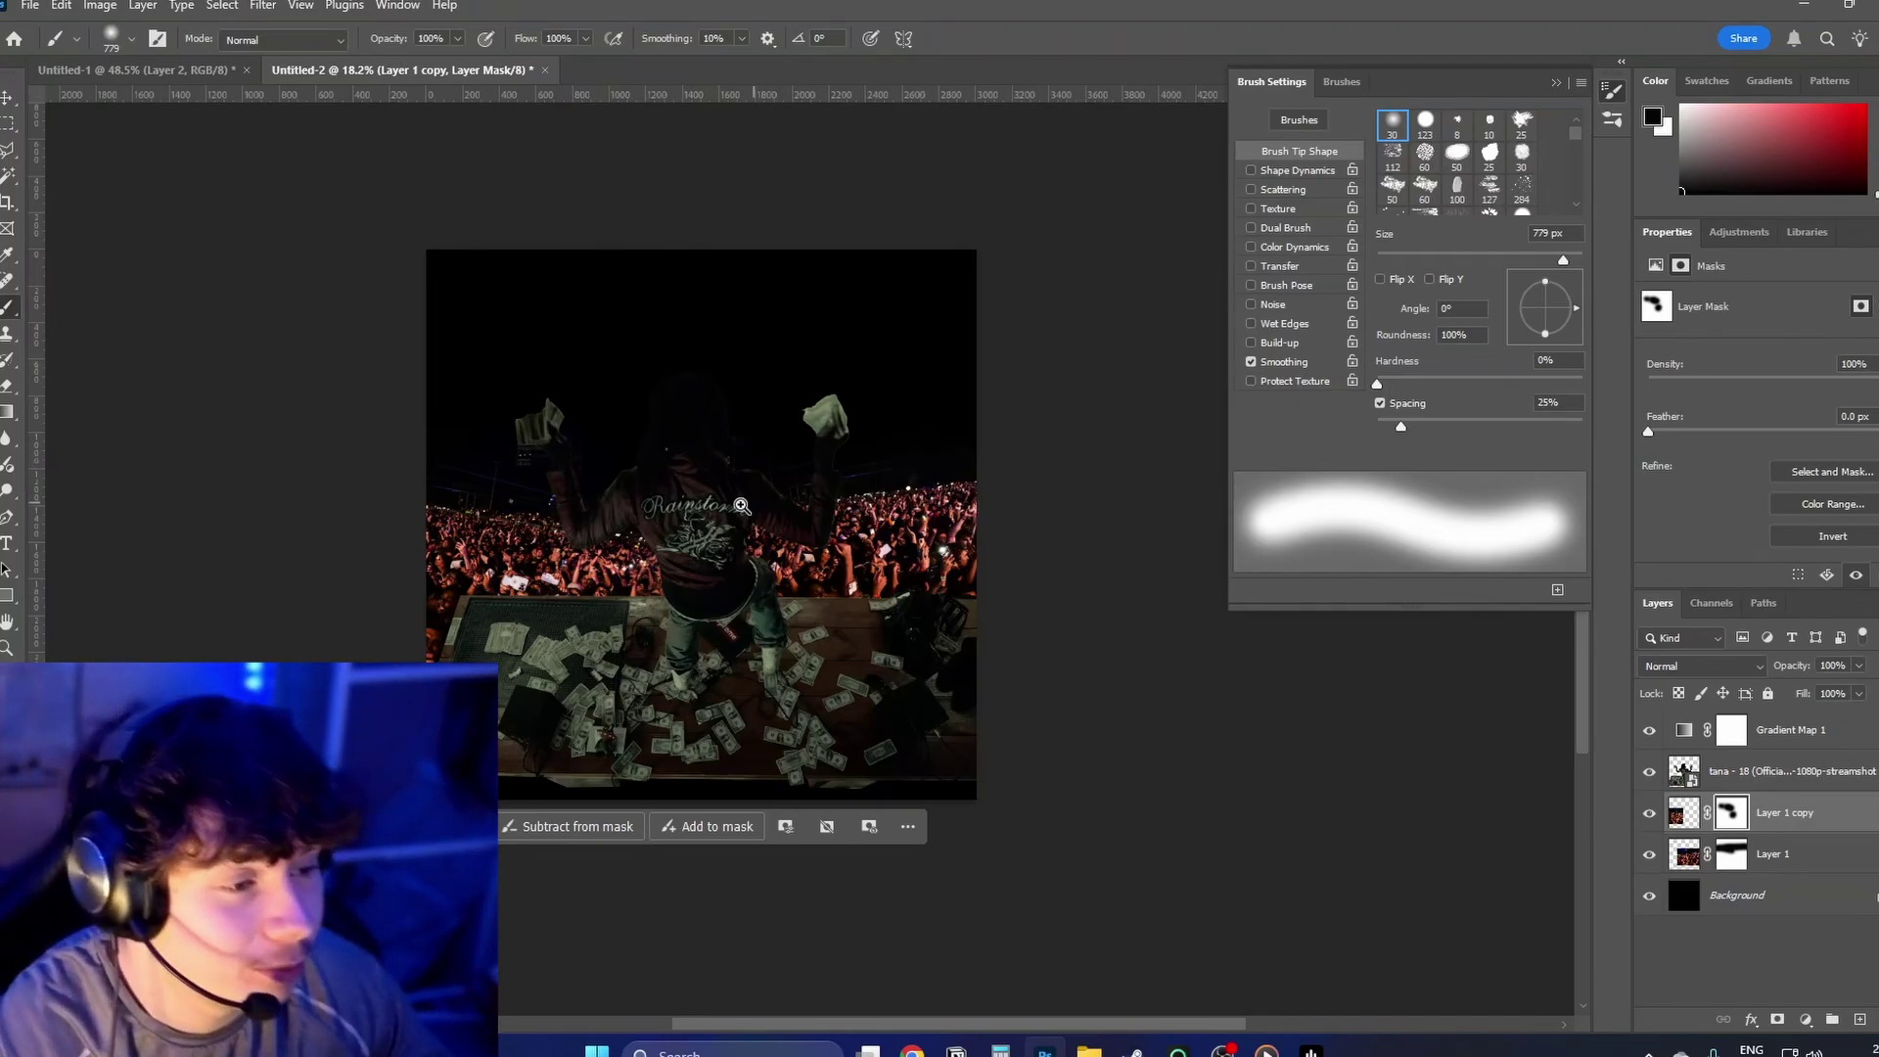
scroll(741, 504, "up", 3)
left_click_drag(792, 500, 765, 553)
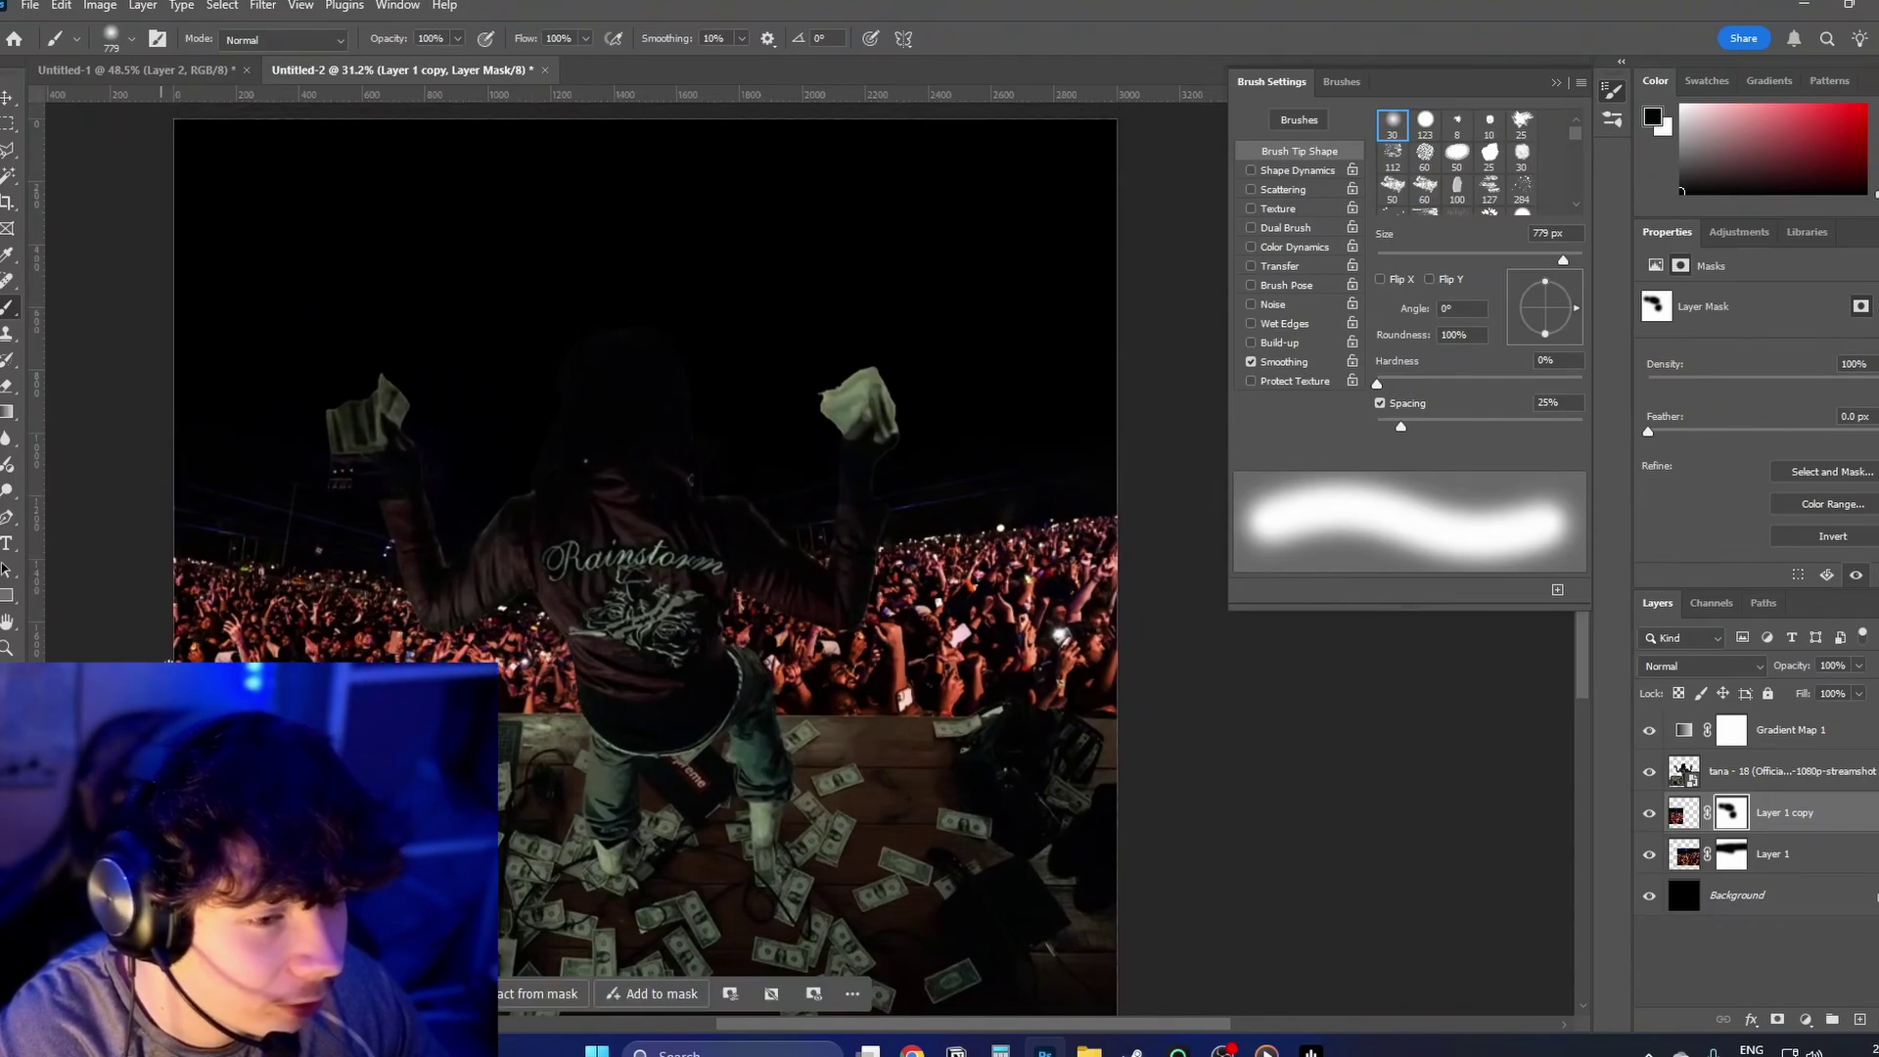
left_click_drag(321, 658, 309, 553)
Step: Add a Curves adjustment above the figure's gradient map and shape it into an S-curve with darker shadows and brighter highlights
left_click(1787, 732)
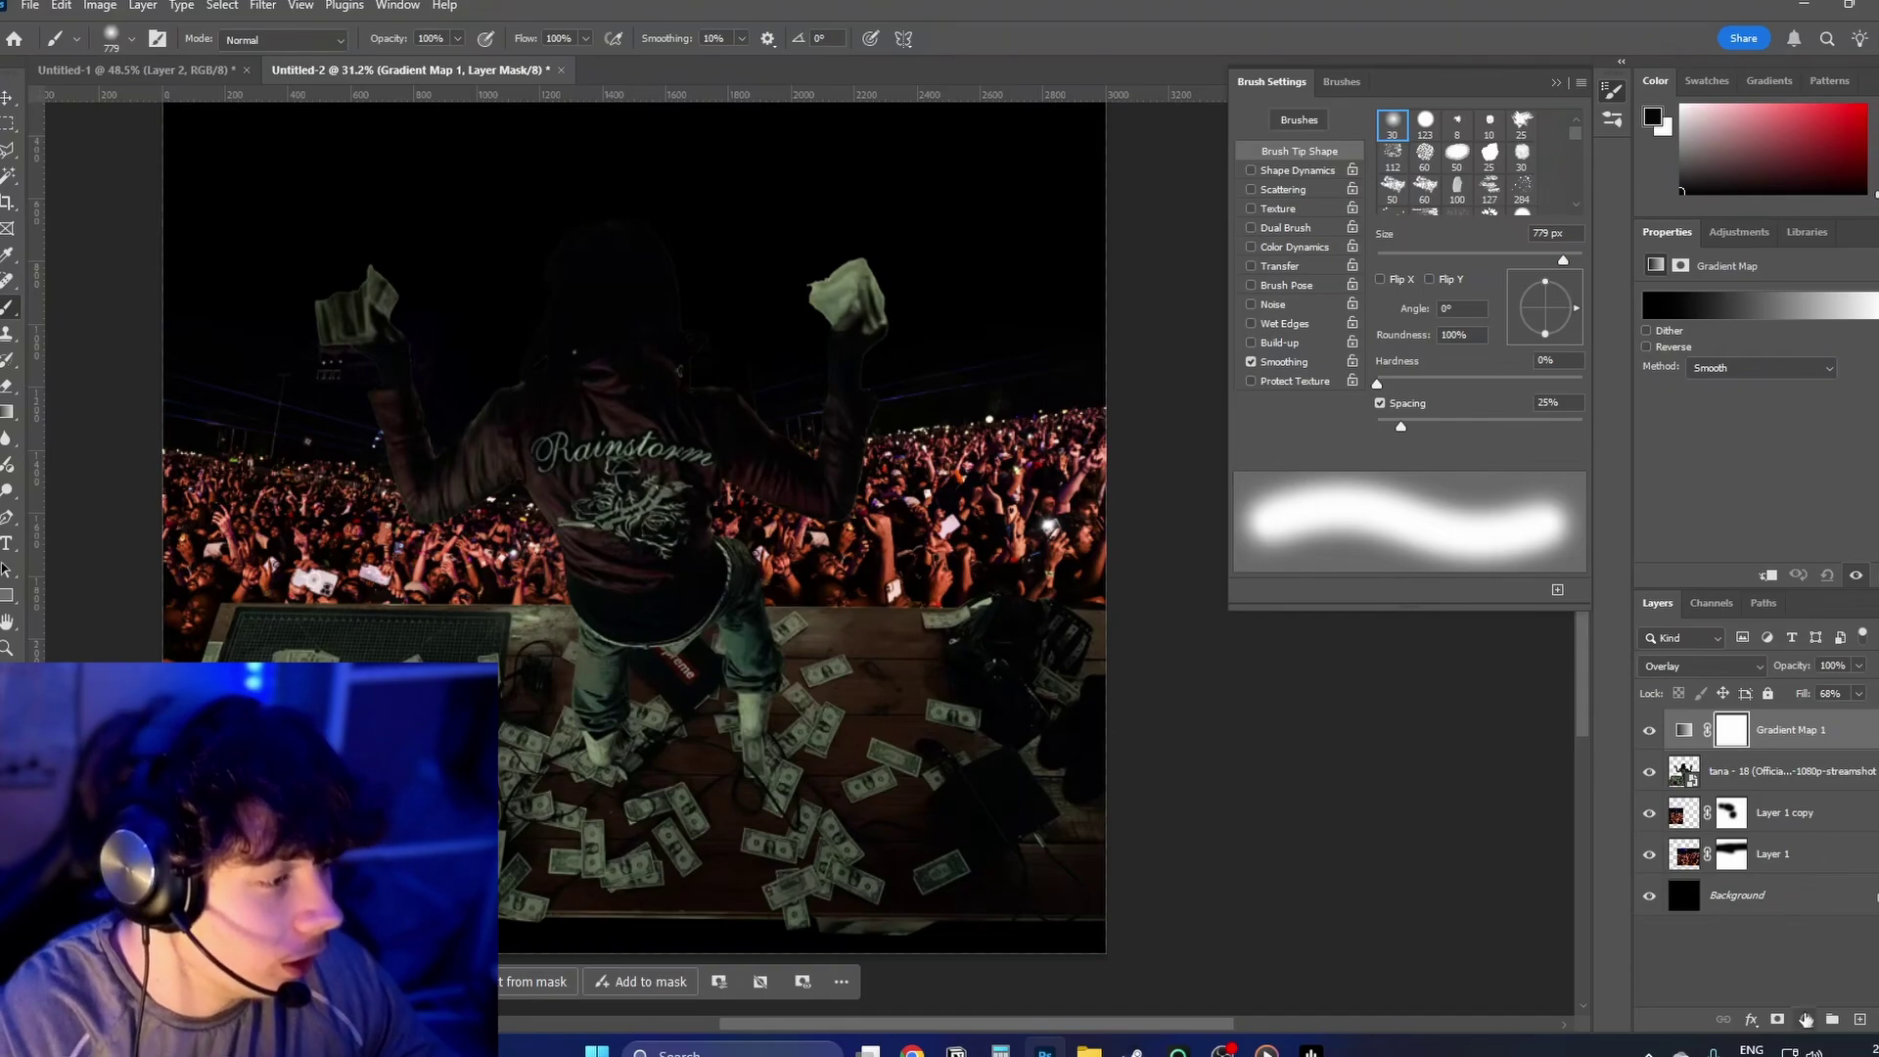
left_click(1805, 1020)
left_click(1791, 763)
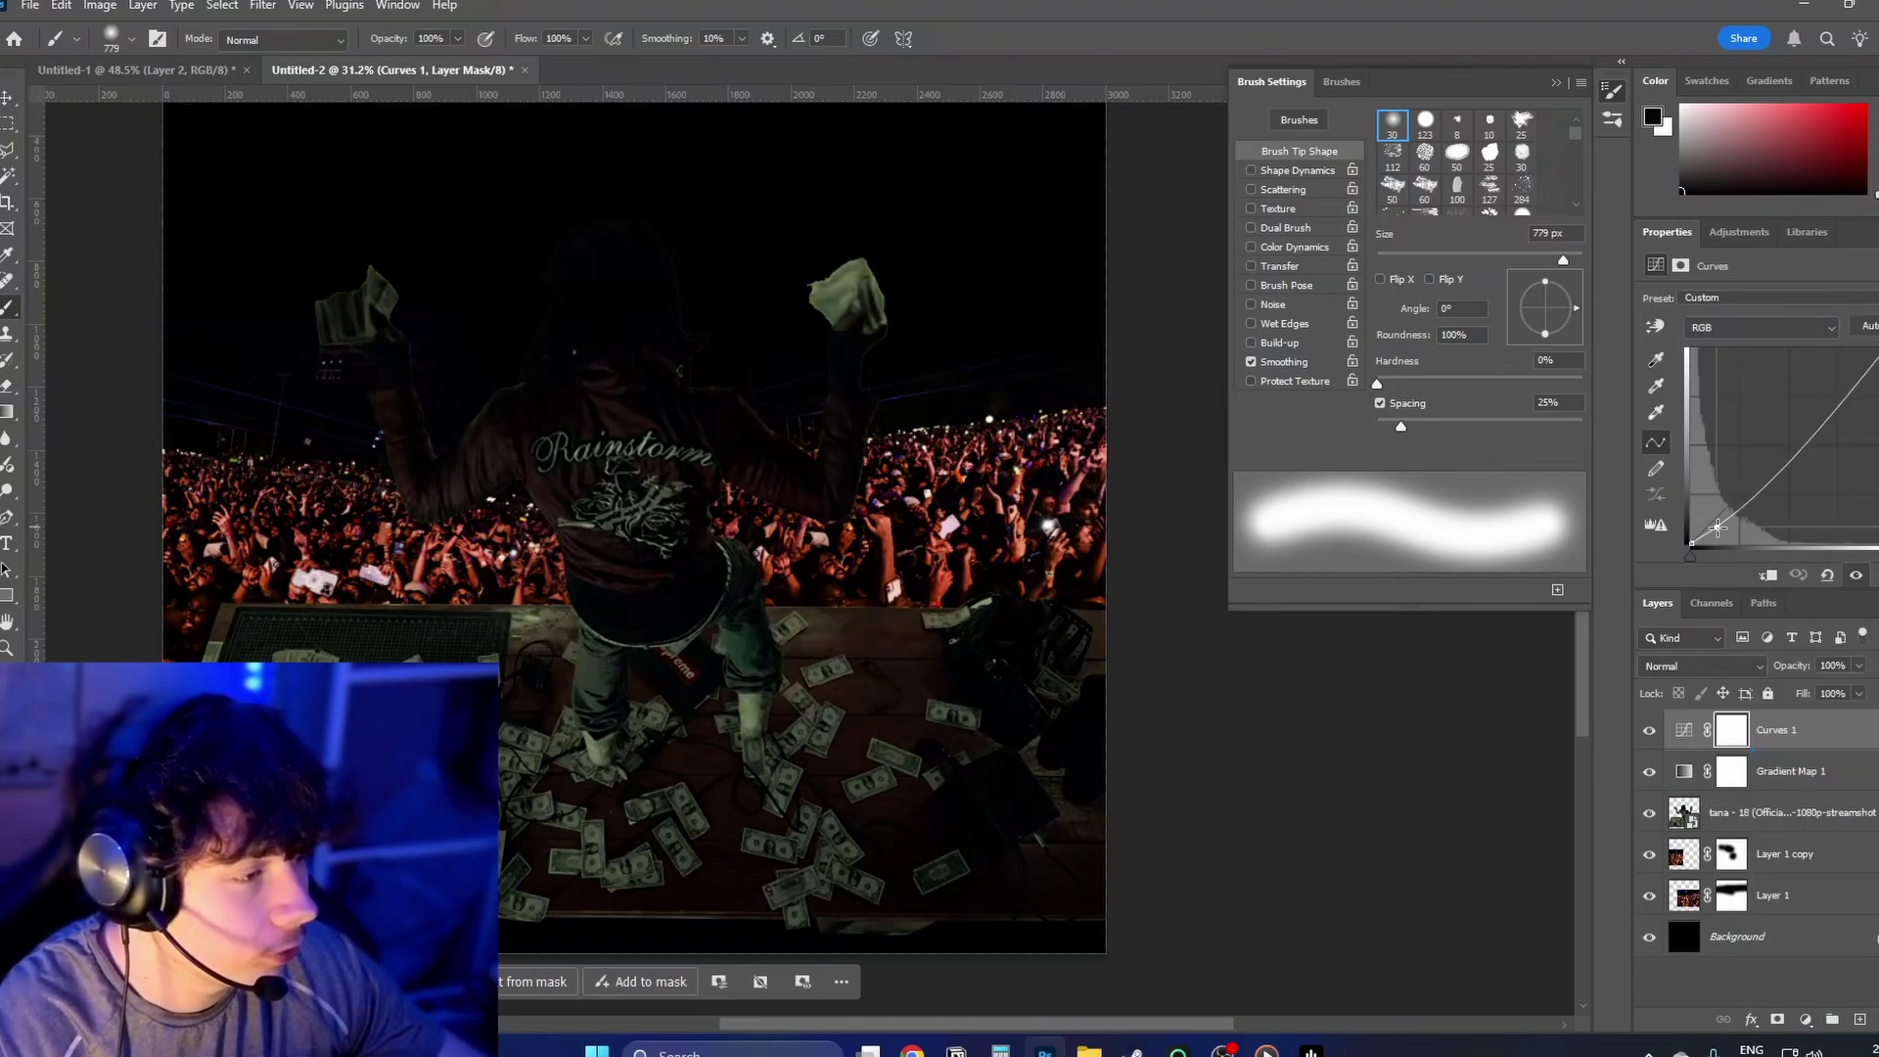
left_click_drag(1717, 528, 1721, 525)
left_click_drag(1814, 410, 1842, 371)
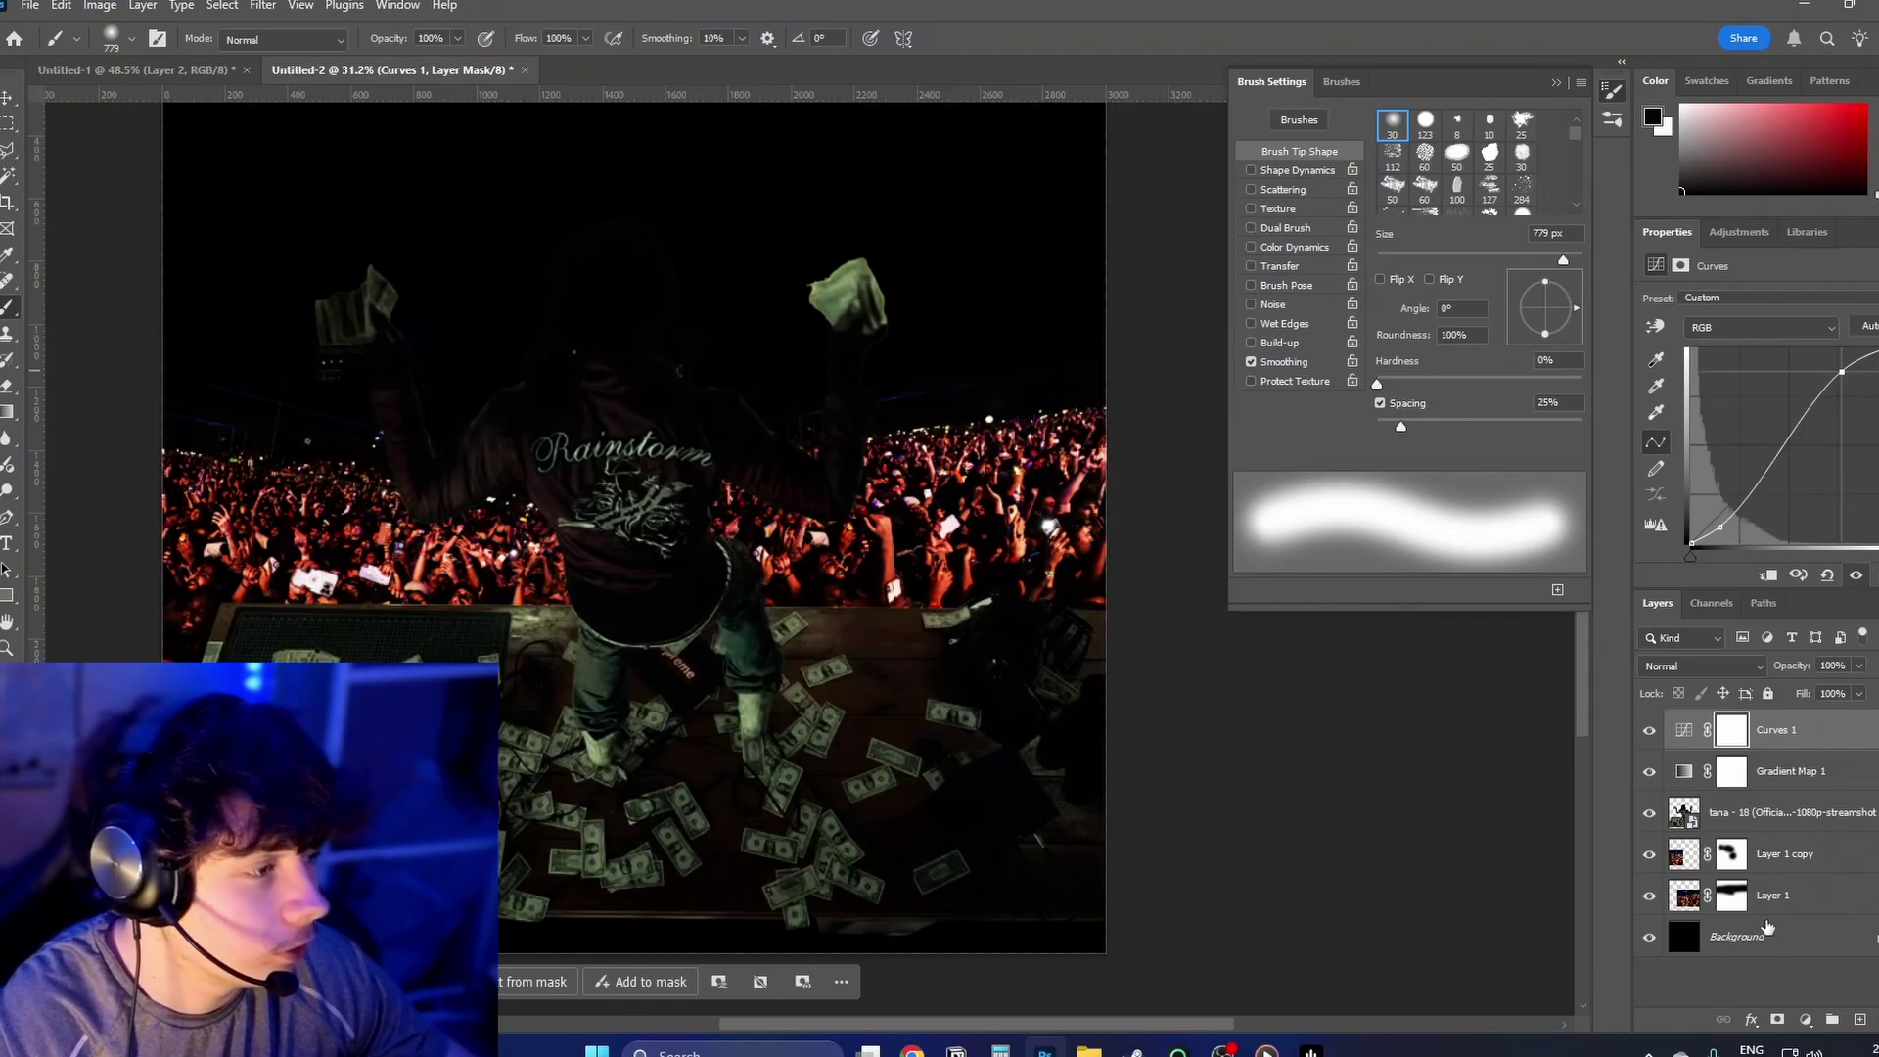
Step: Add a Brightness/Contrast adjustment above the curves with brightness 44 and contrast 18
left_click(1806, 1020)
left_click(1791, 734)
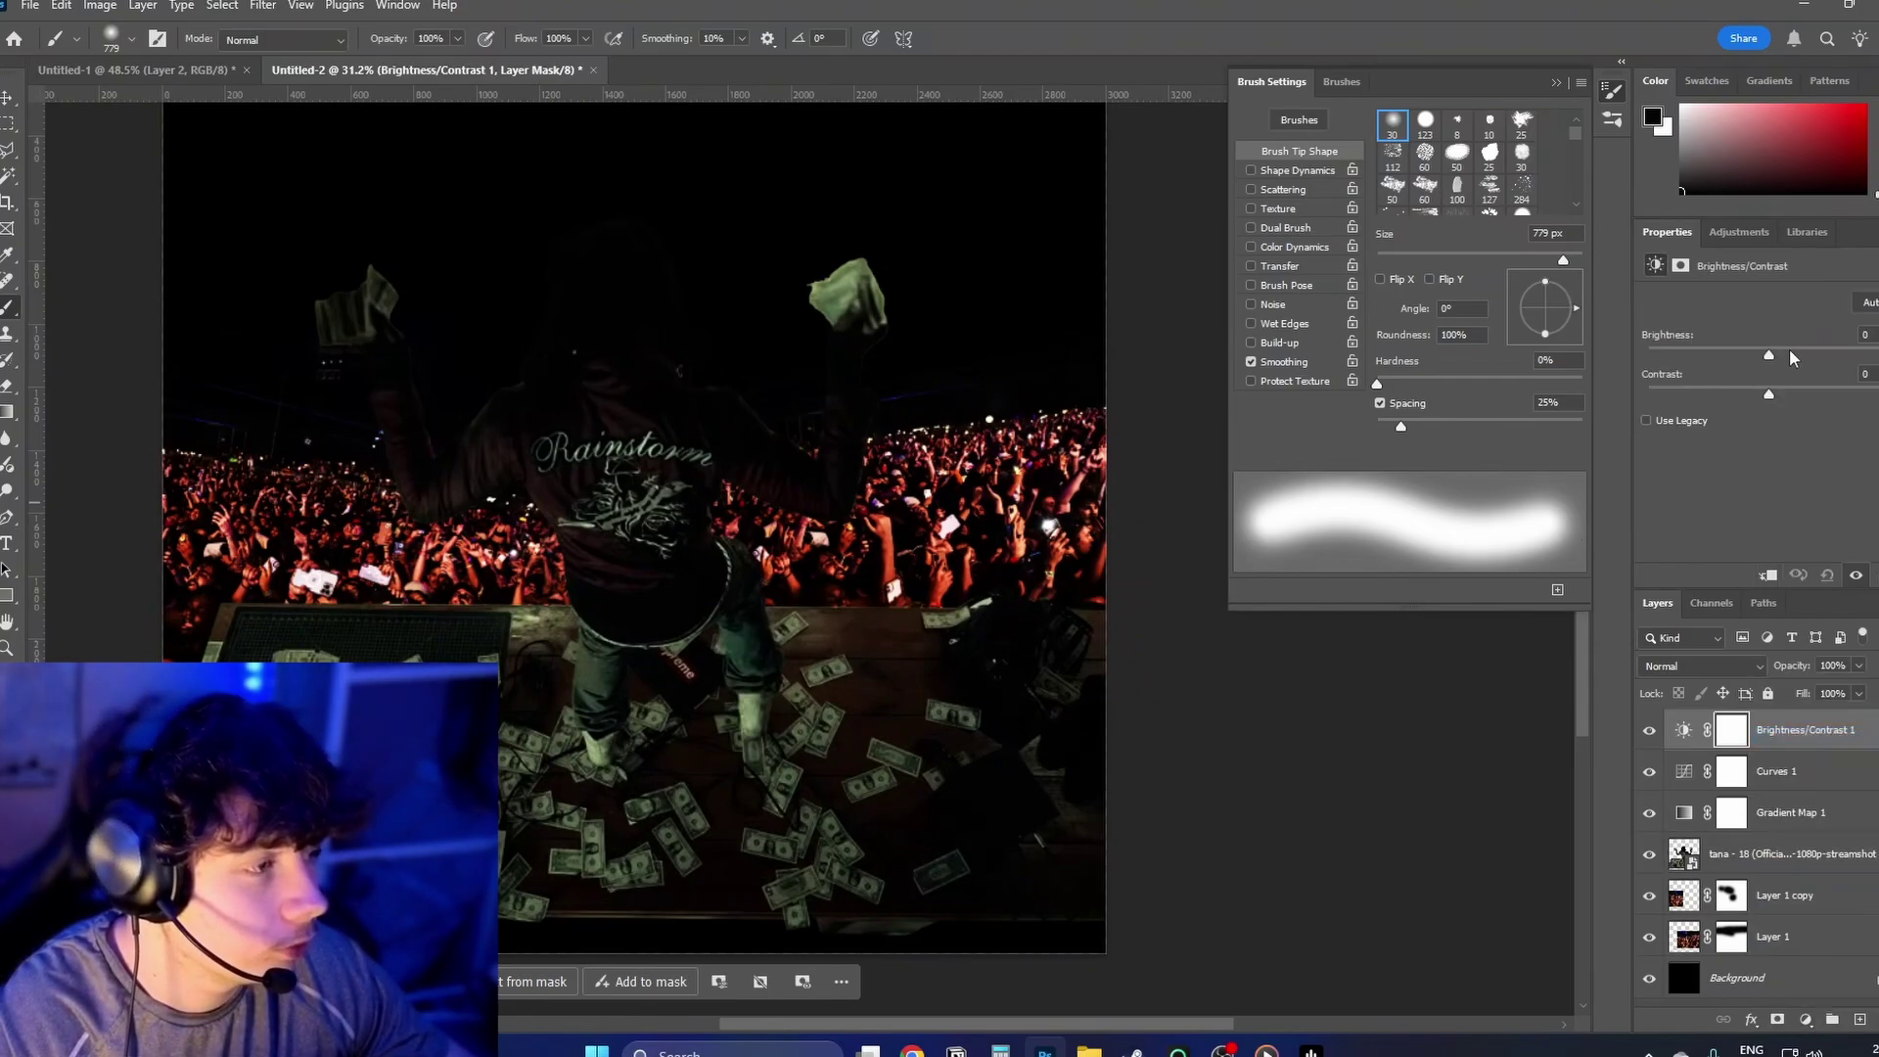
left_click_drag(1789, 350, 1805, 348)
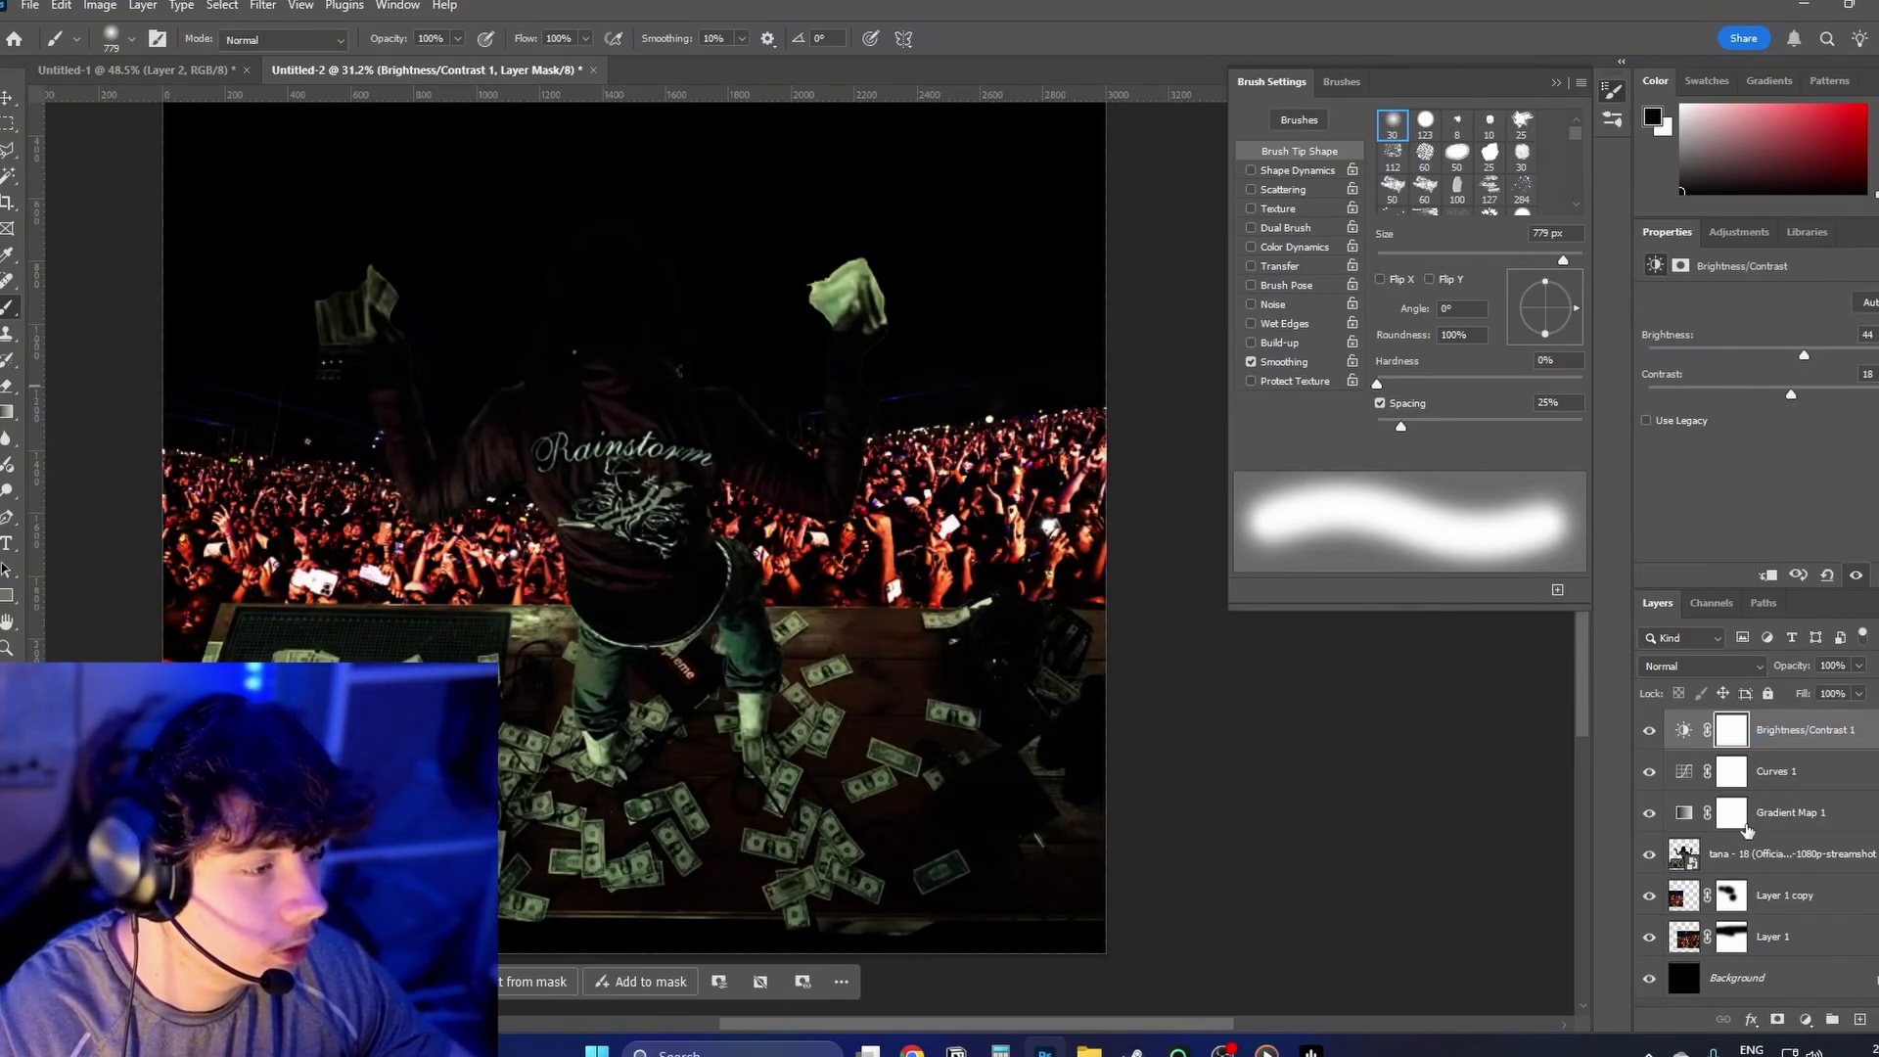
Step: Add a Vibrance adjustment at the top of the layer stack and lower the vibrance to about -39
left_click(1805, 1016)
left_click(1810, 775)
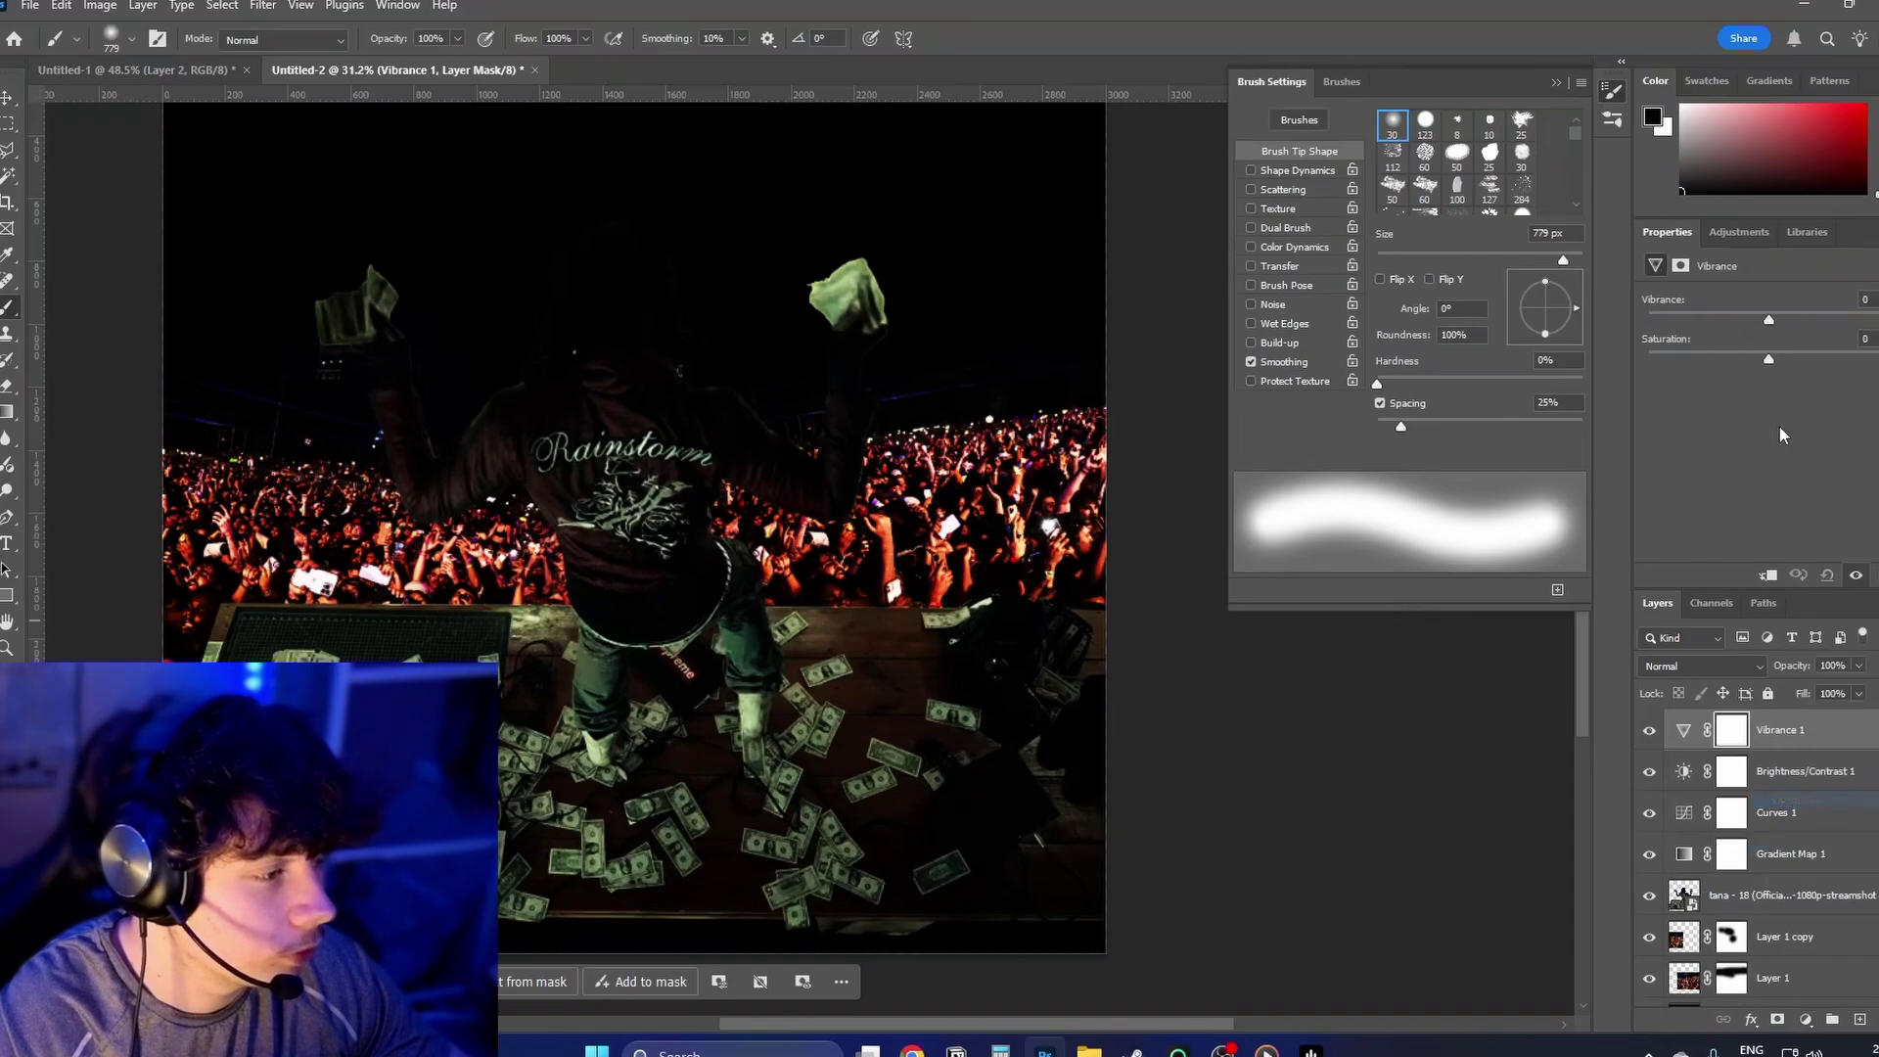
left_click_drag(1768, 321, 1733, 321)
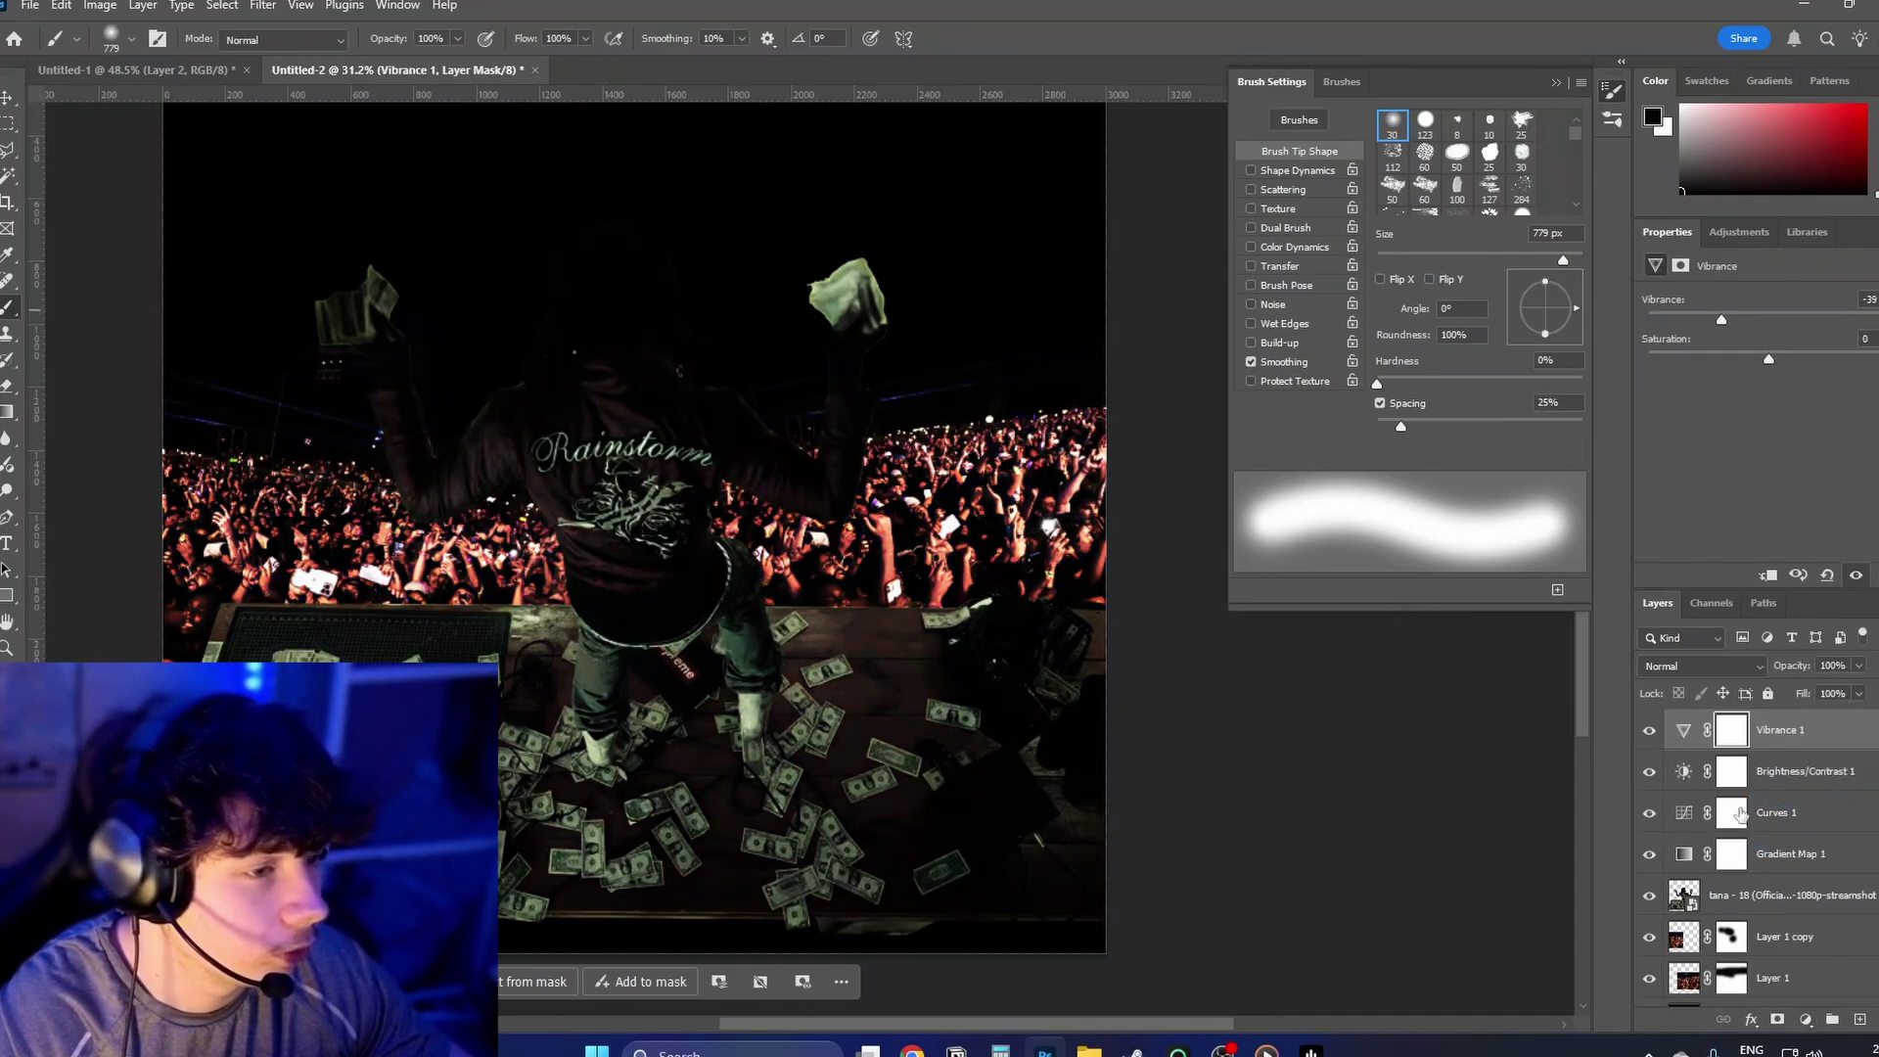
Step: Add a Gradient Map adjustment directly above the upper crowd layer, Layer 1 copy
left_click(1805, 1018)
left_click(1748, 942)
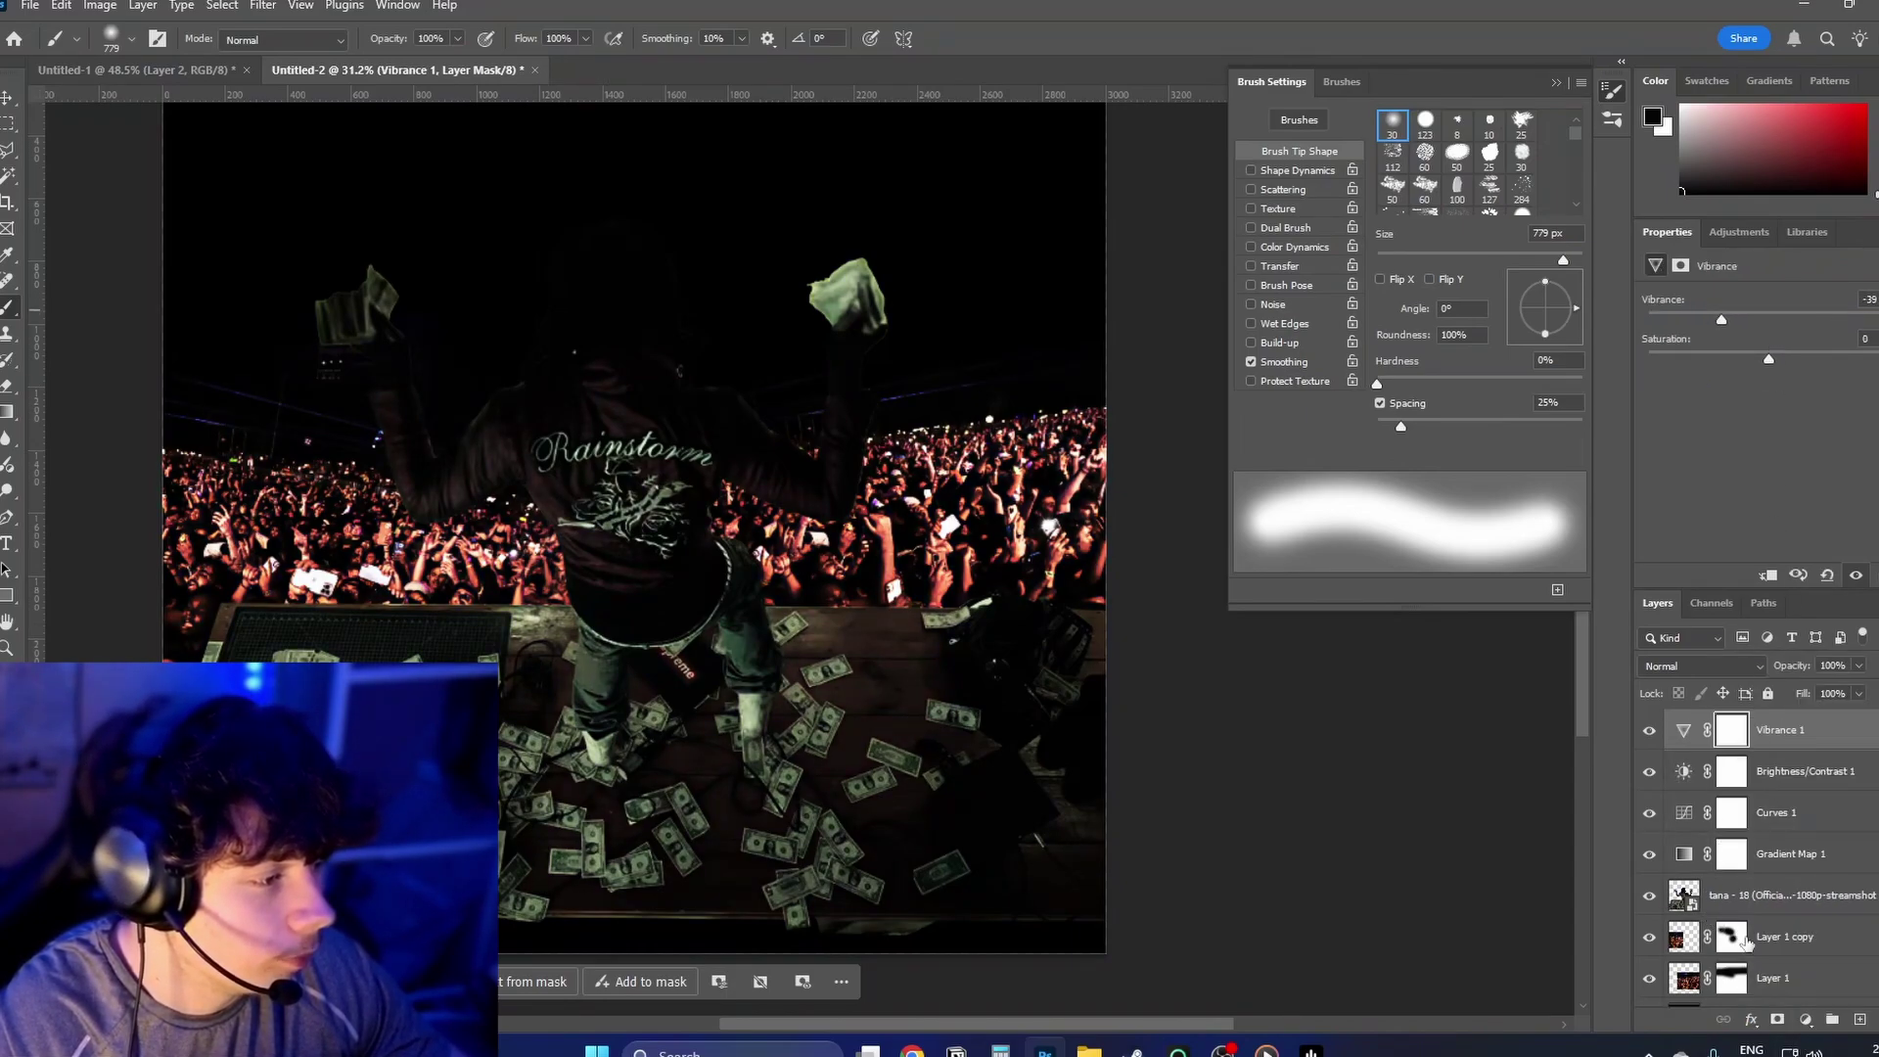
left_click(1776, 963)
left_click(1806, 1018)
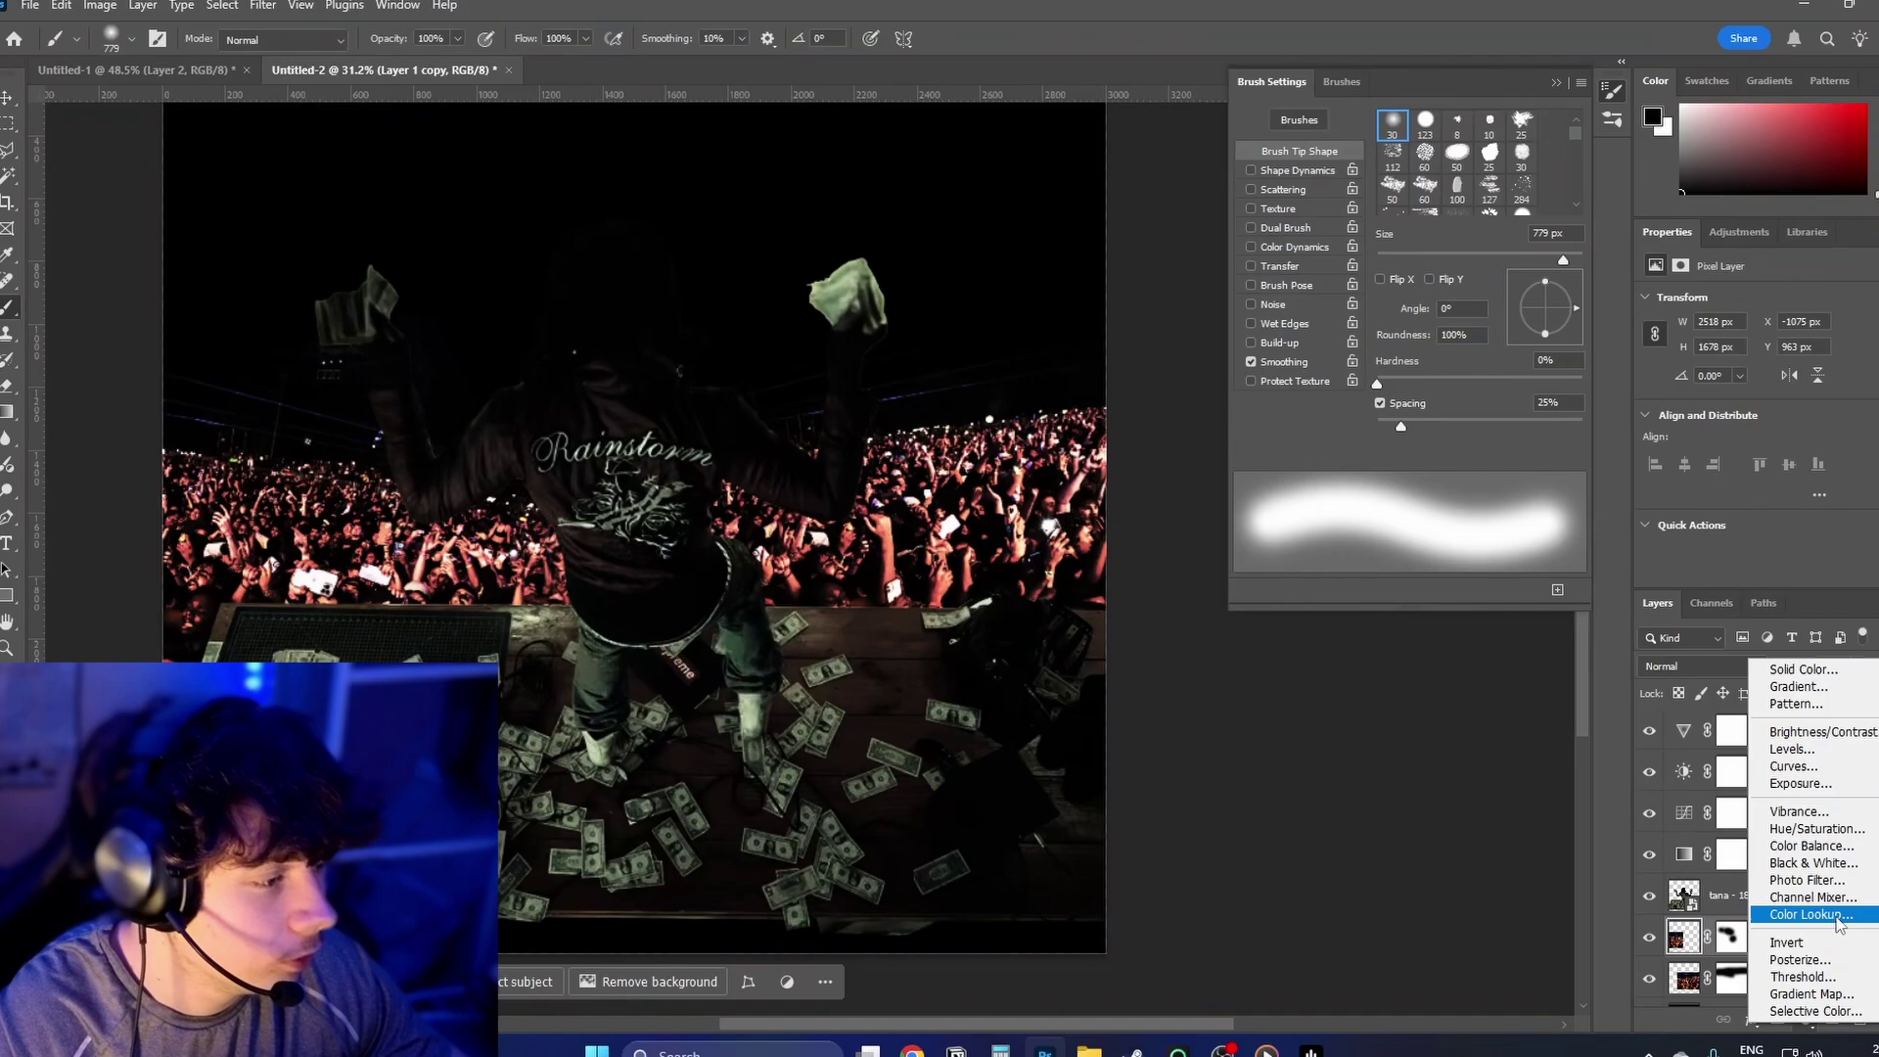
left_click(1810, 984)
Step: Add a color stop between the black and white ends of the crowd's gradient map and set it to purple #9000ff
left_click(1730, 311)
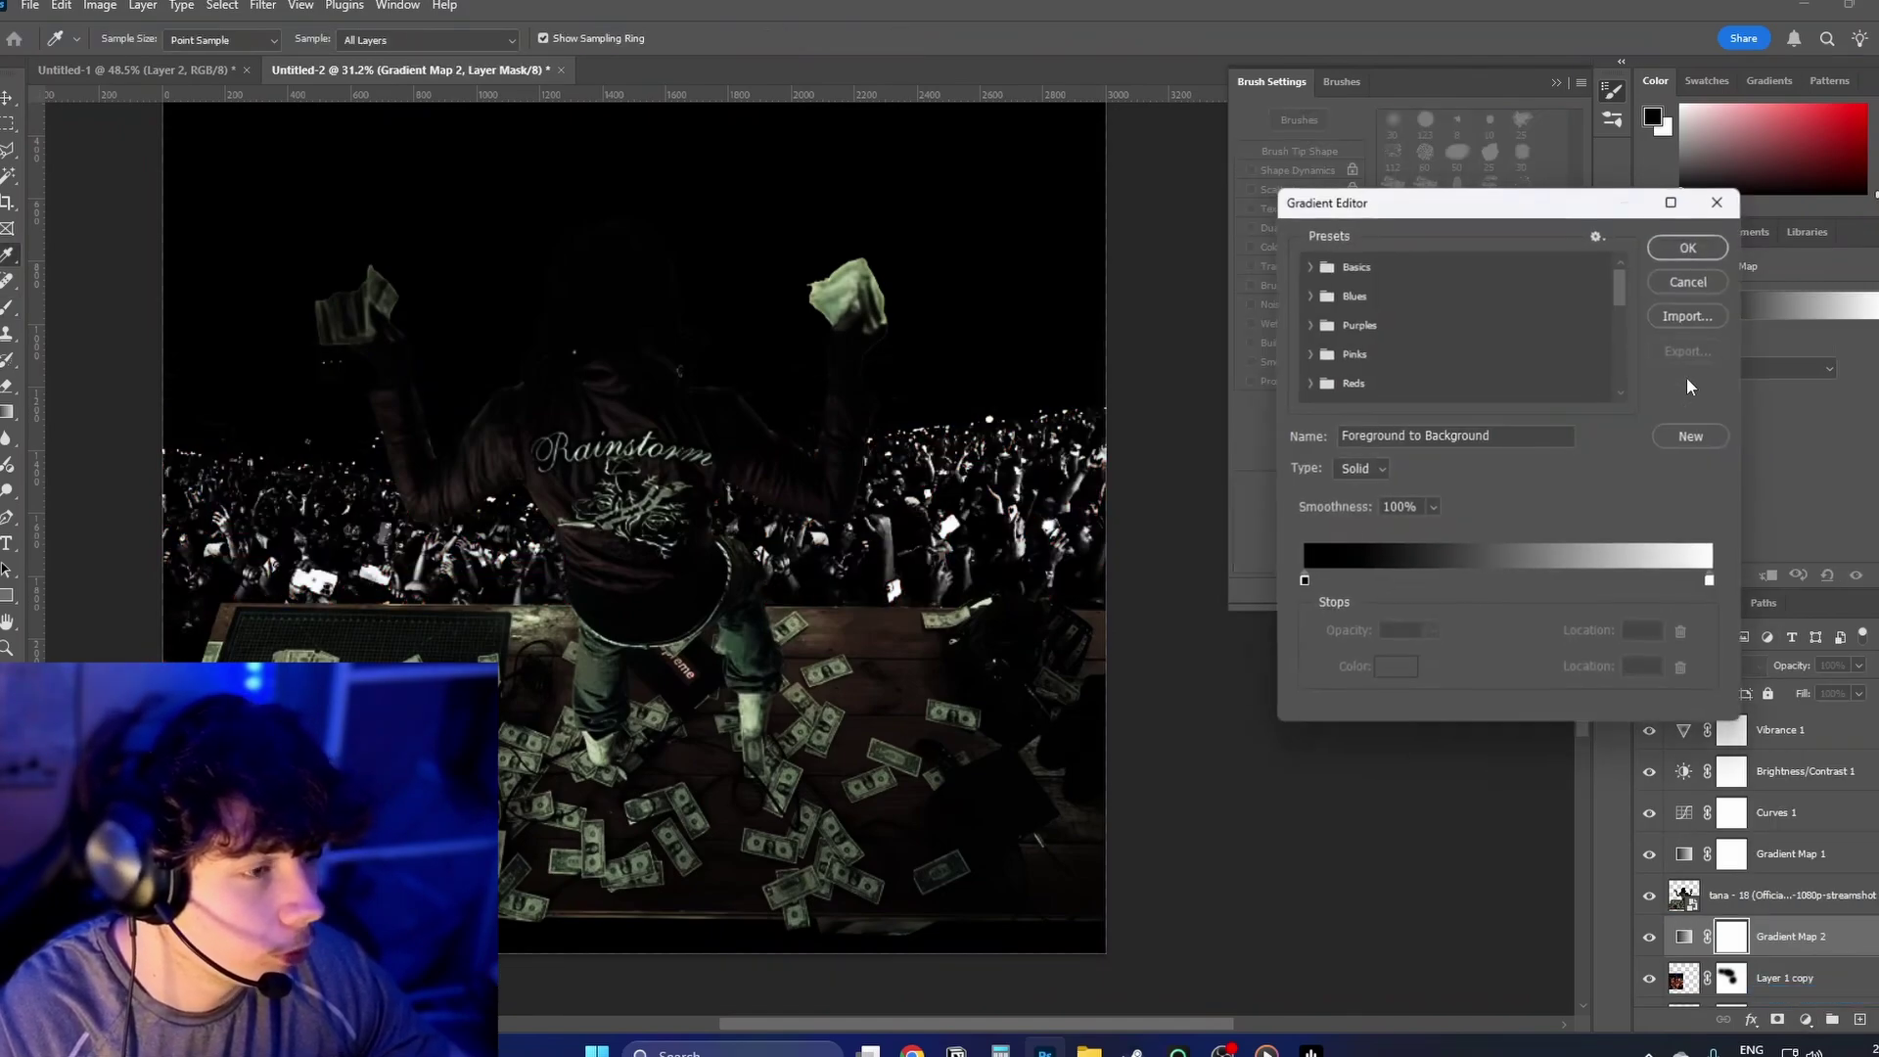
left_click(1562, 583)
left_click(1384, 674)
left_click(1373, 474)
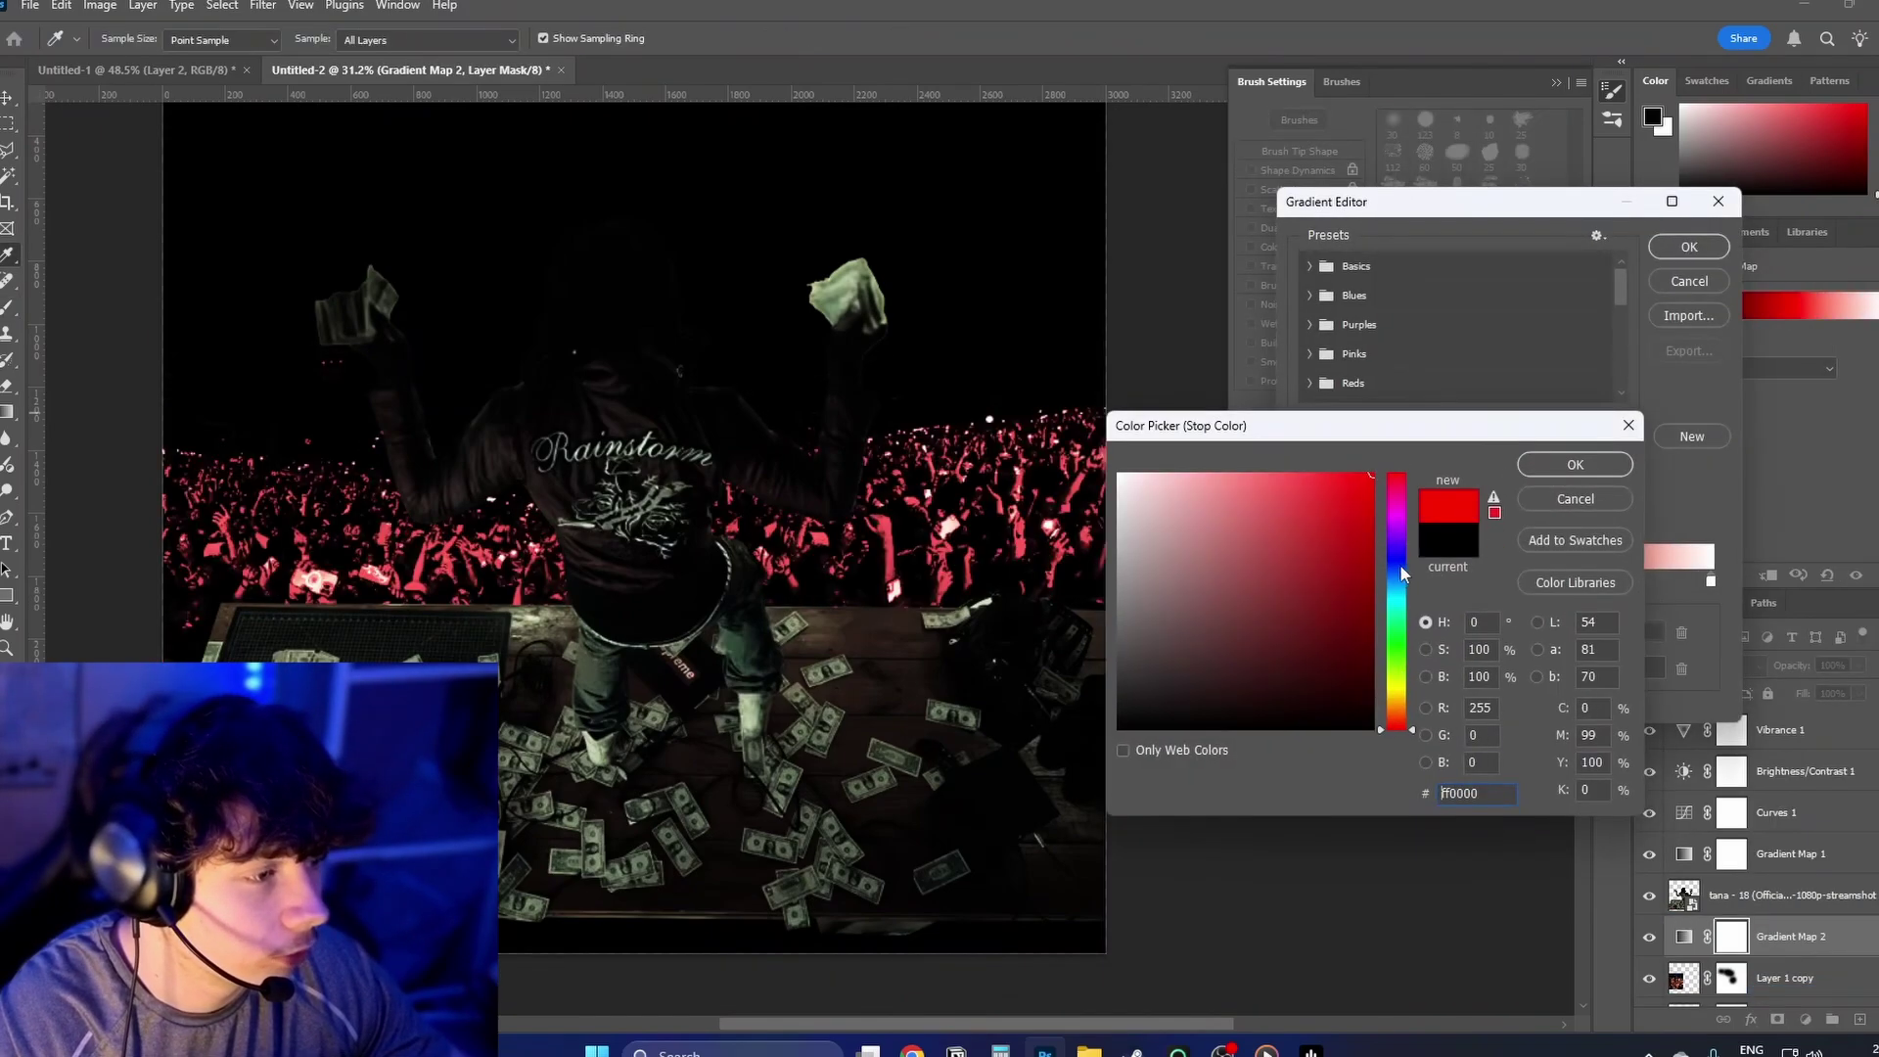
left_click_drag(1399, 564, 1396, 537)
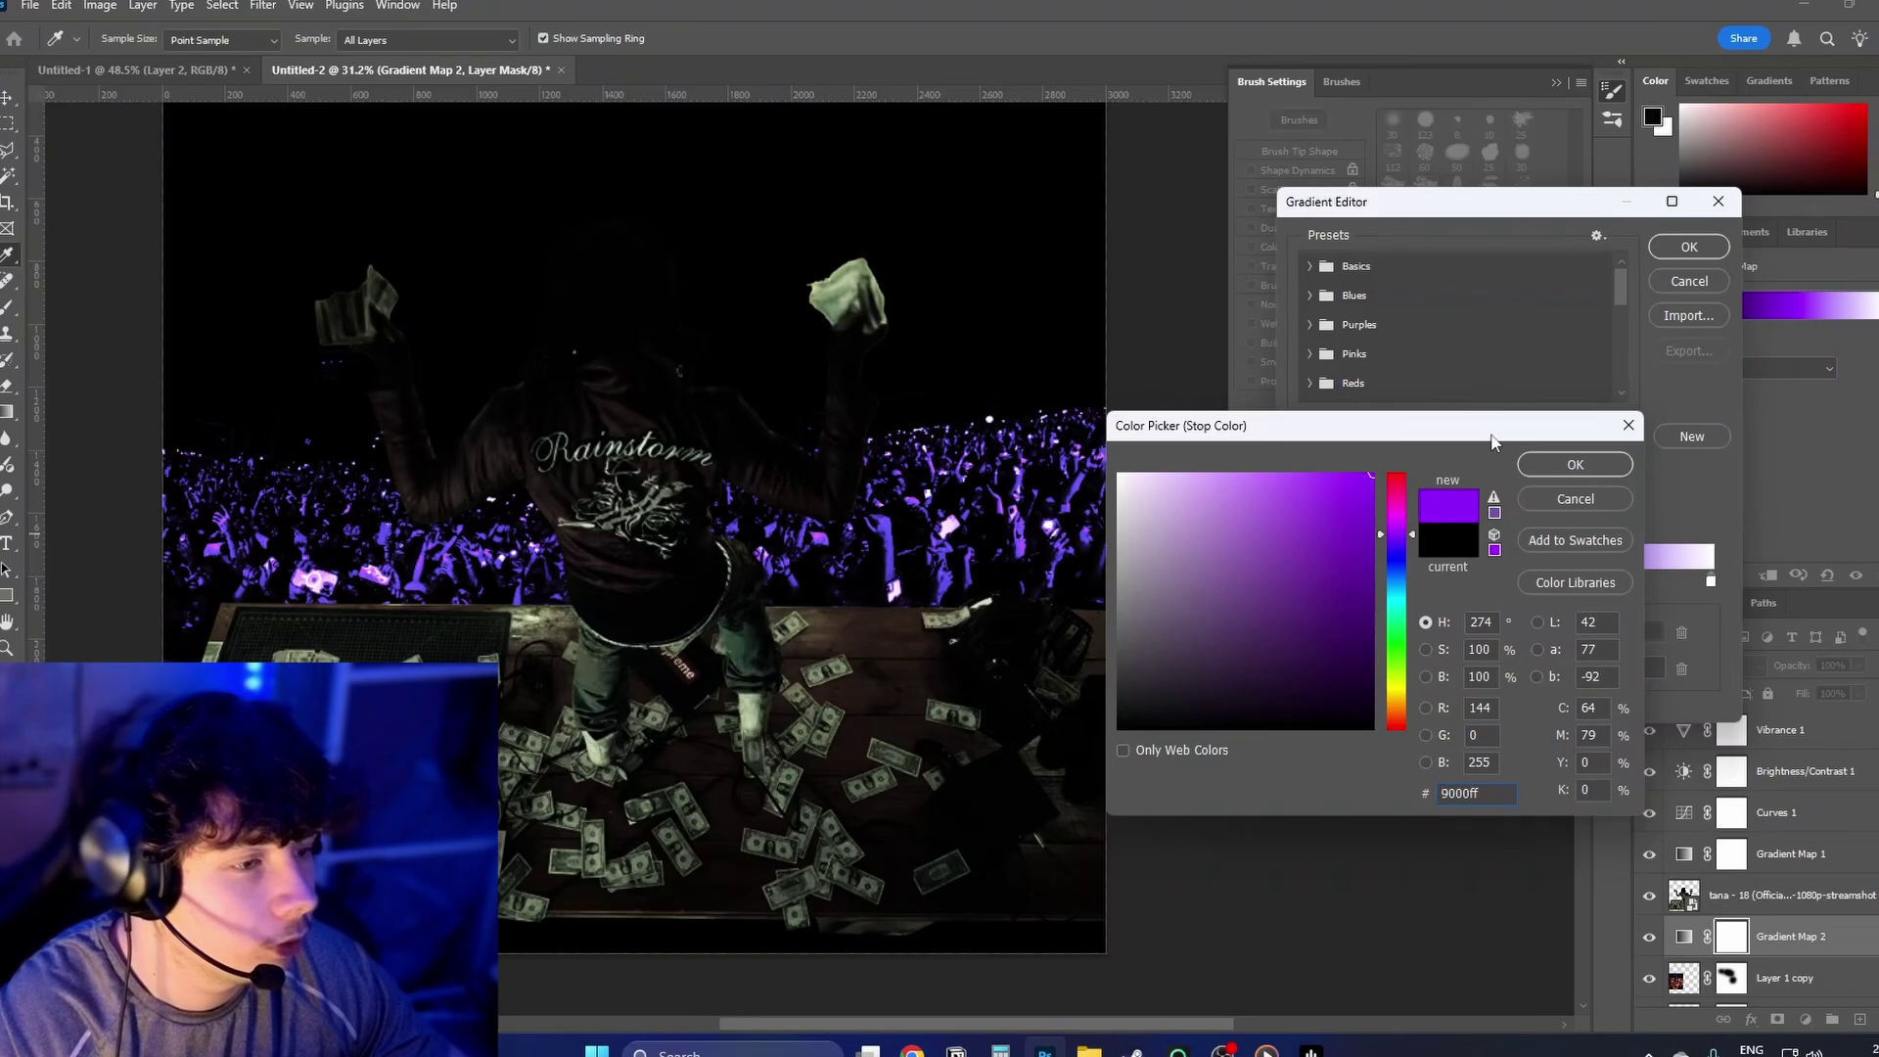
left_click(1544, 466)
left_click(1674, 249)
key("b")
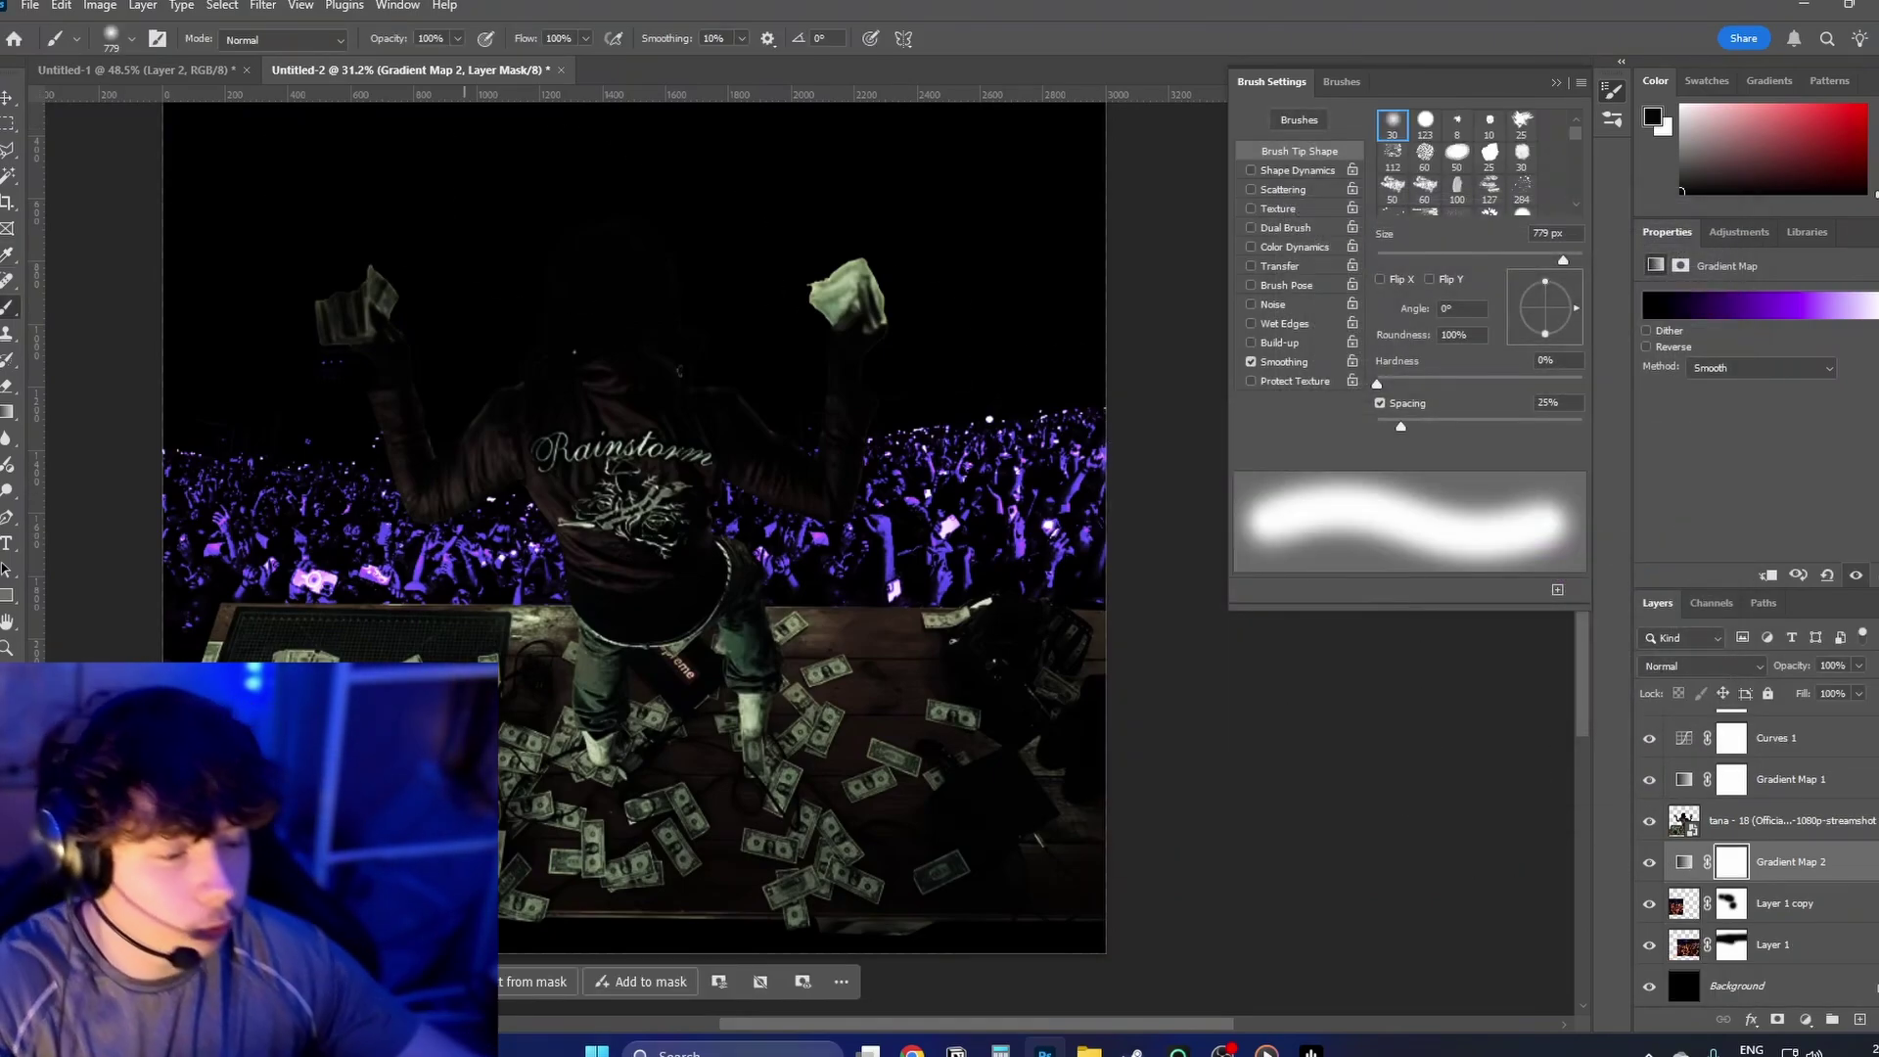
Step: Switch to Chrome and search Google Images for "firey sky"
left_click(911, 1050)
left_click(388, 128)
key("ctrl+a")
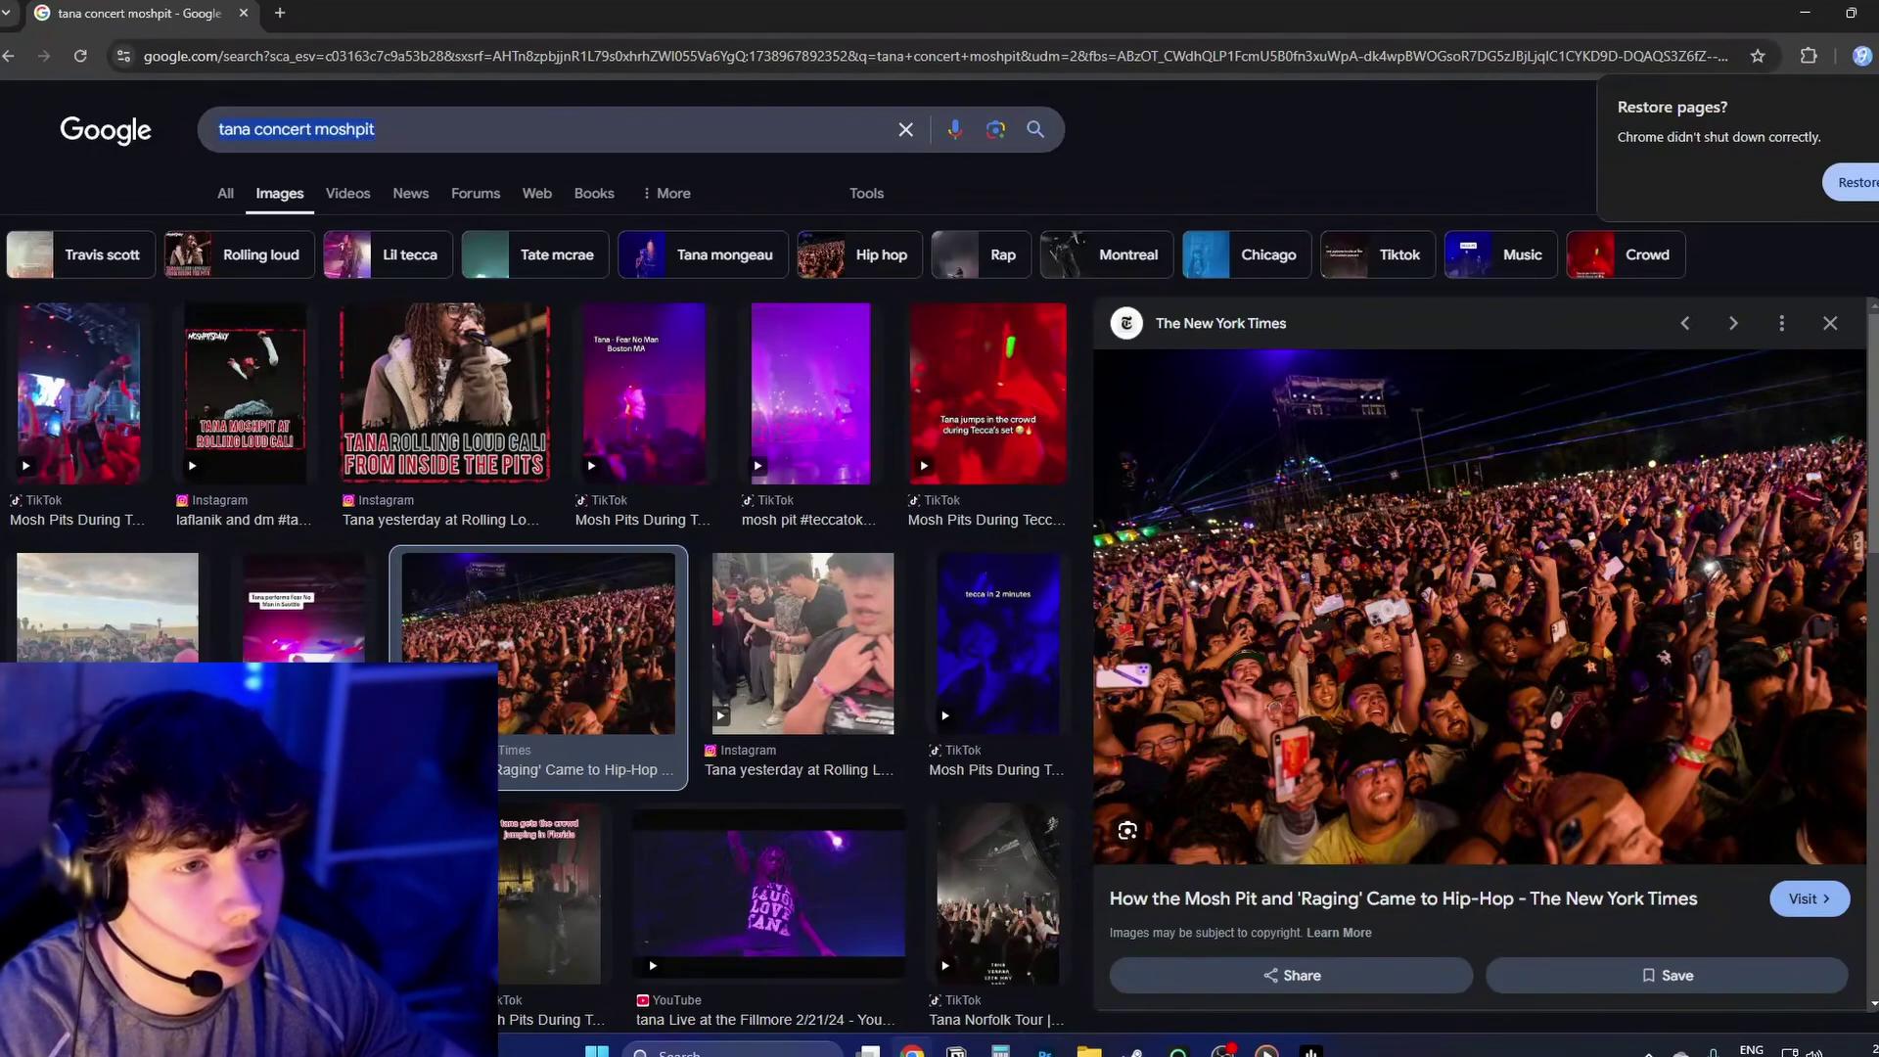
type("fire")
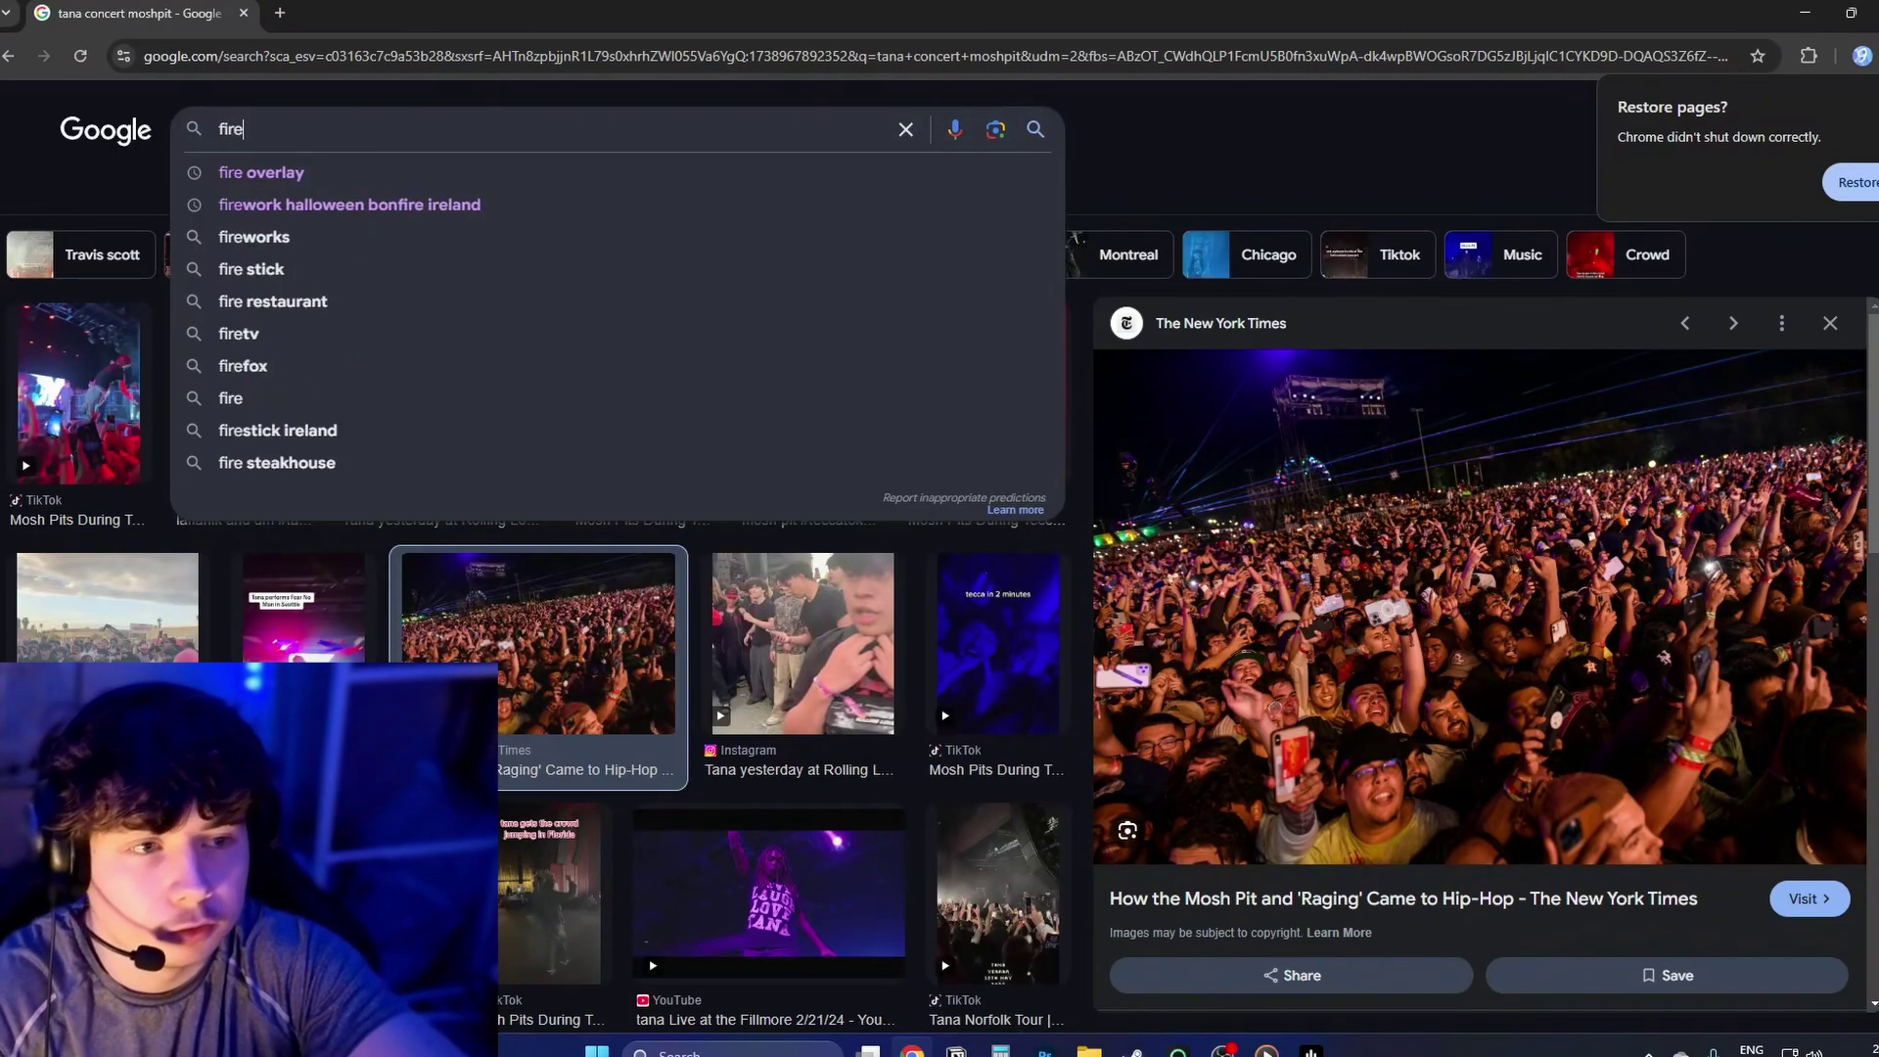
type("y sky")
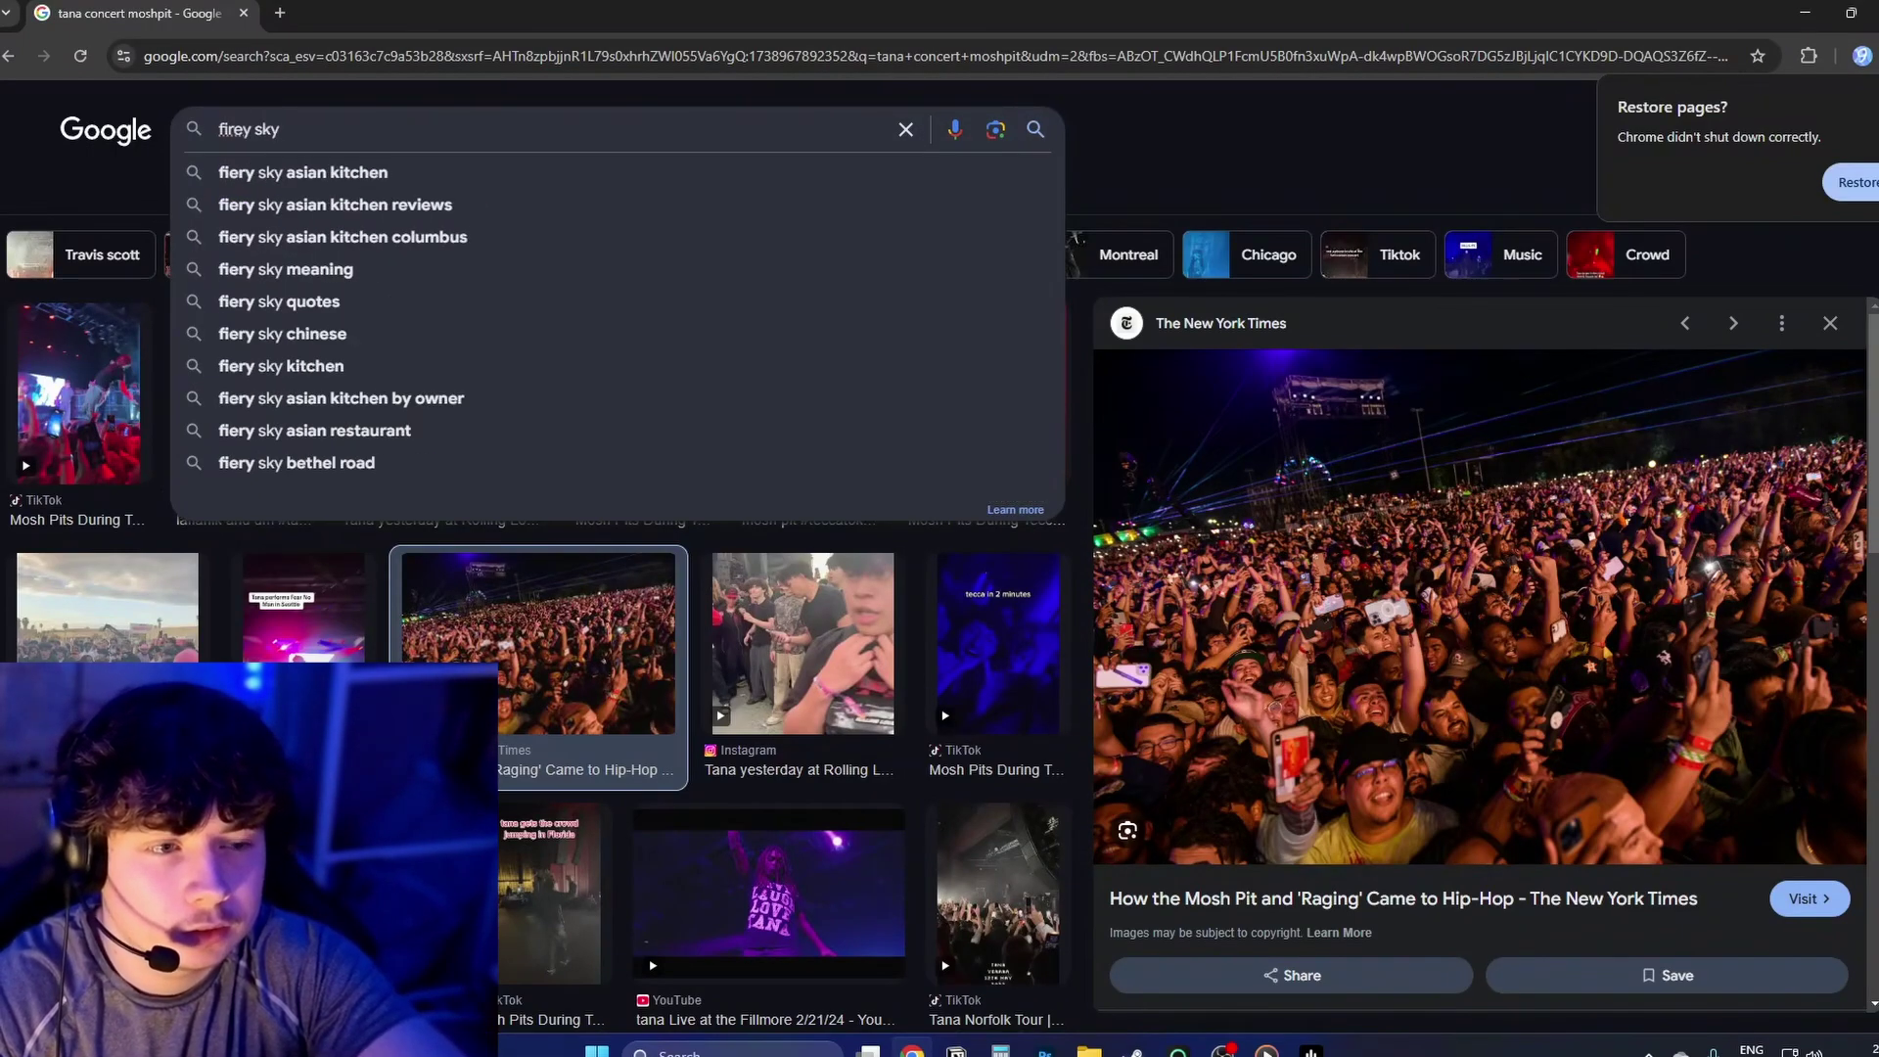
key("Return")
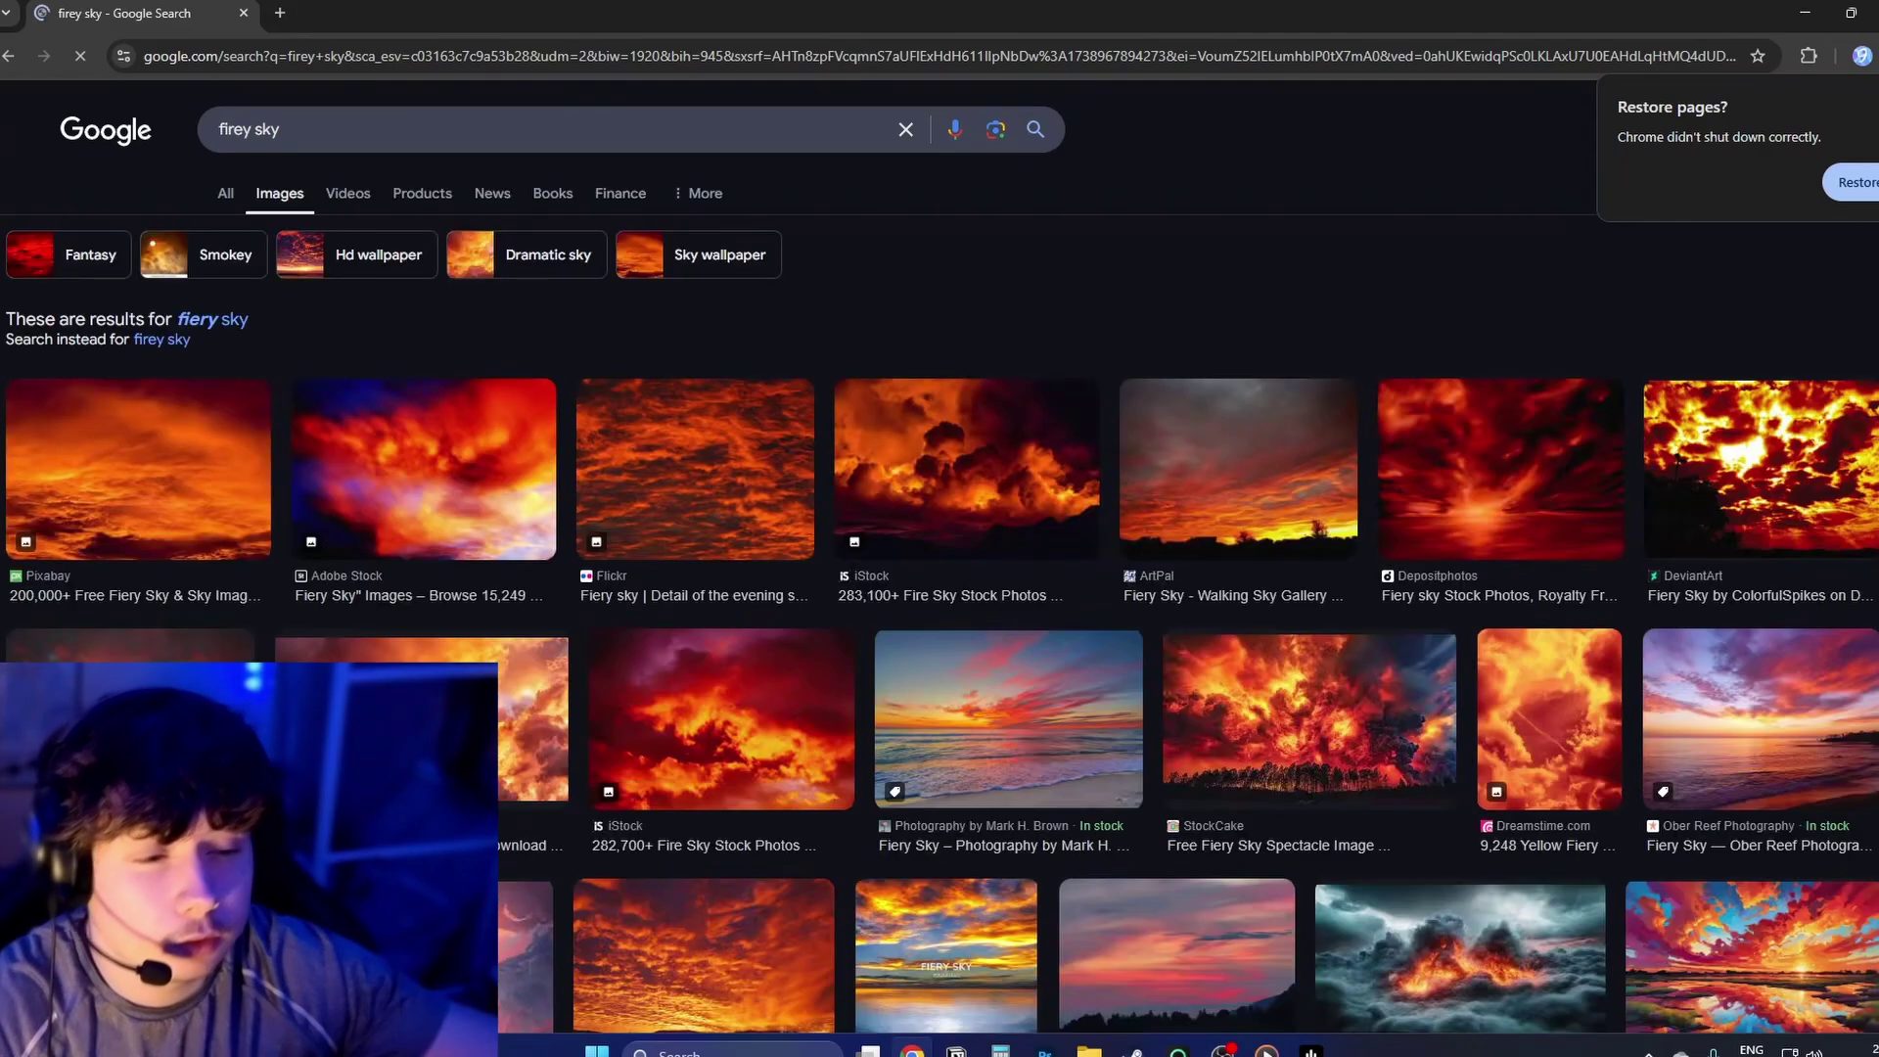
Step: Browse the large fiery sky images and copy the Small City Big Personality sunset picture with the bare black tree
left_click(930, 490)
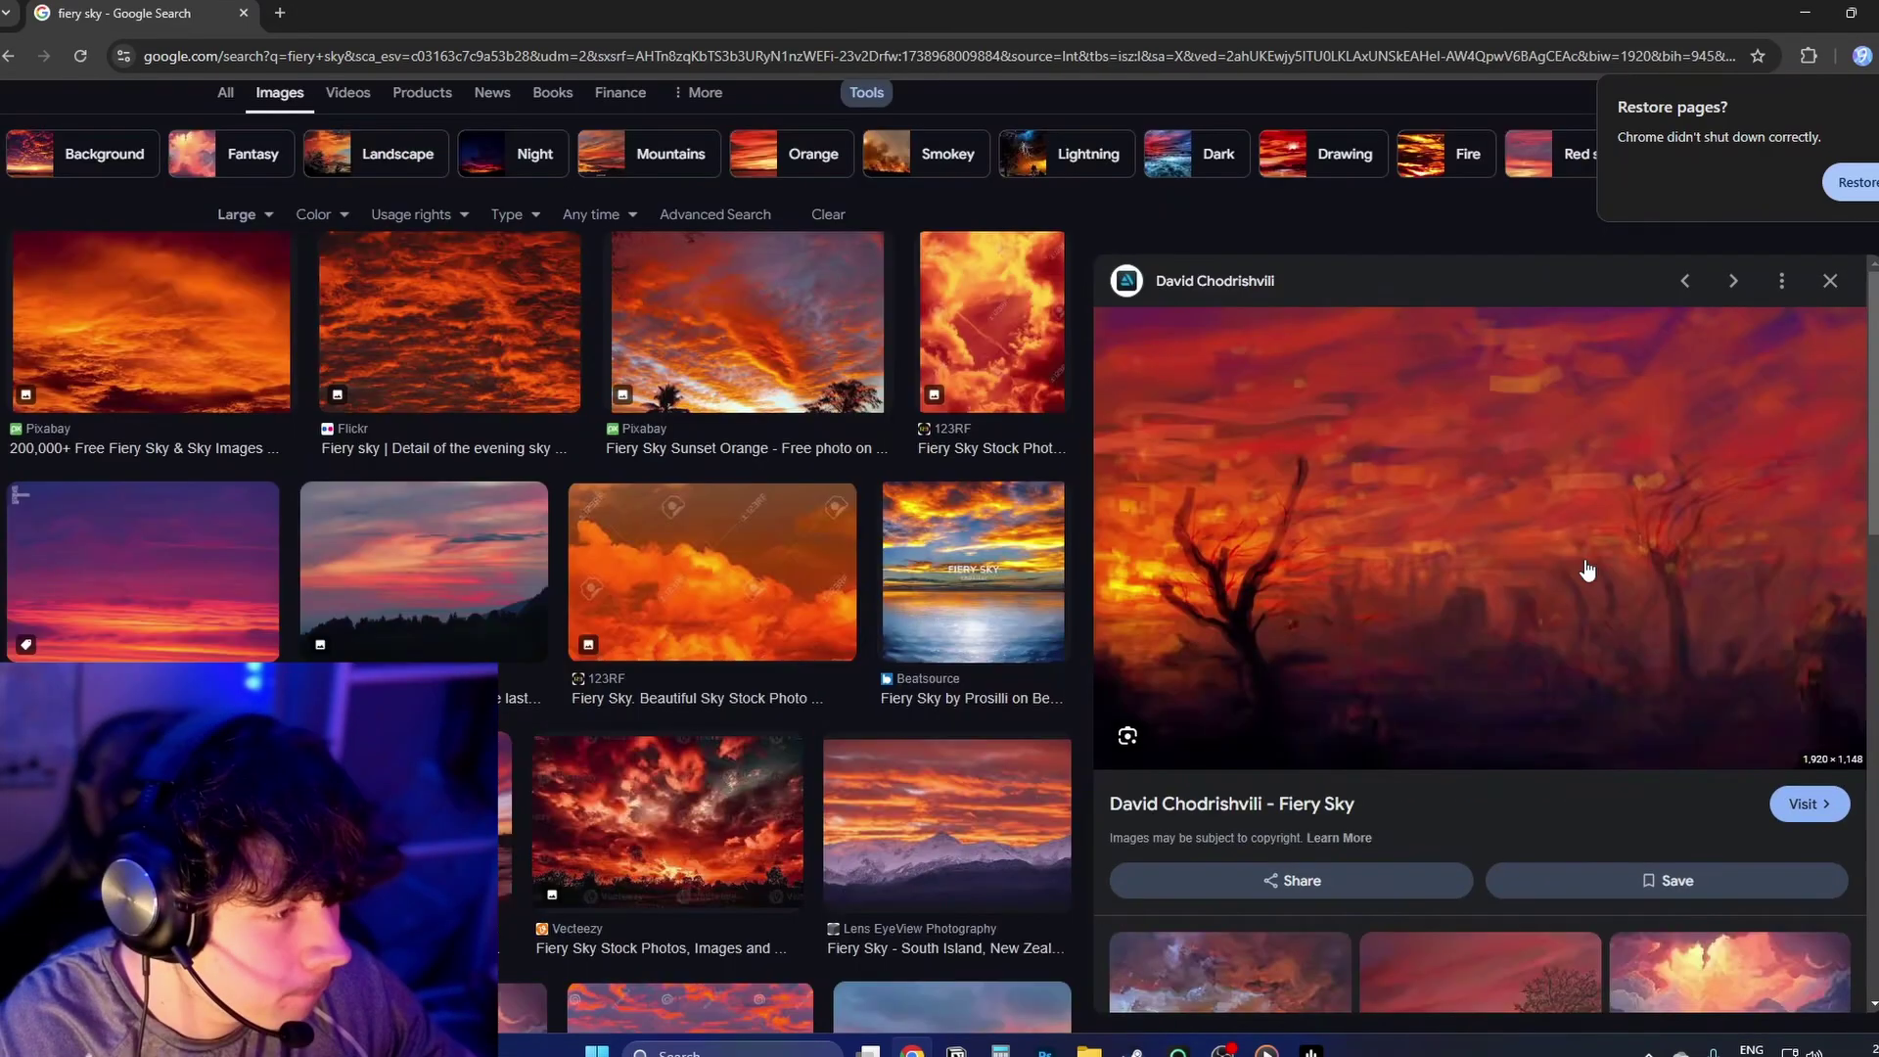
right_click(1587, 570)
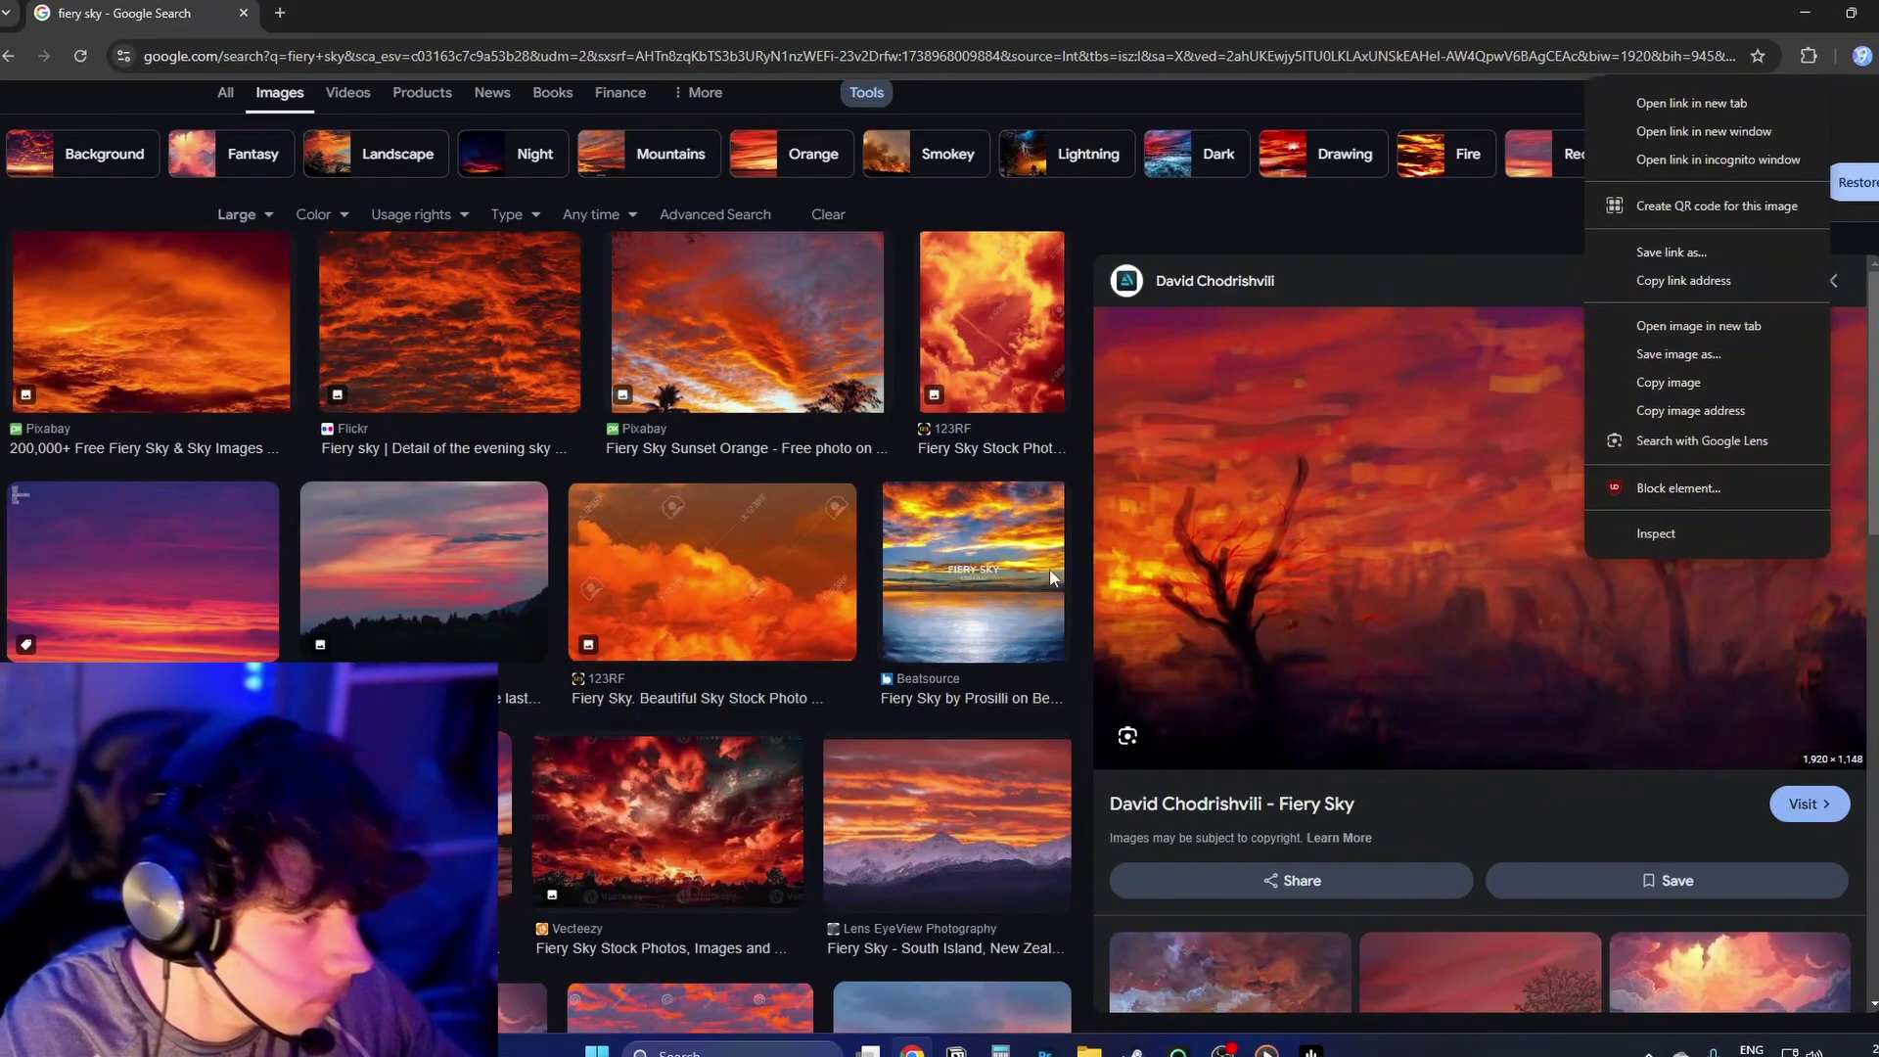
scroll(898, 626, "down", 3)
scroll(832, 587, "down", 2)
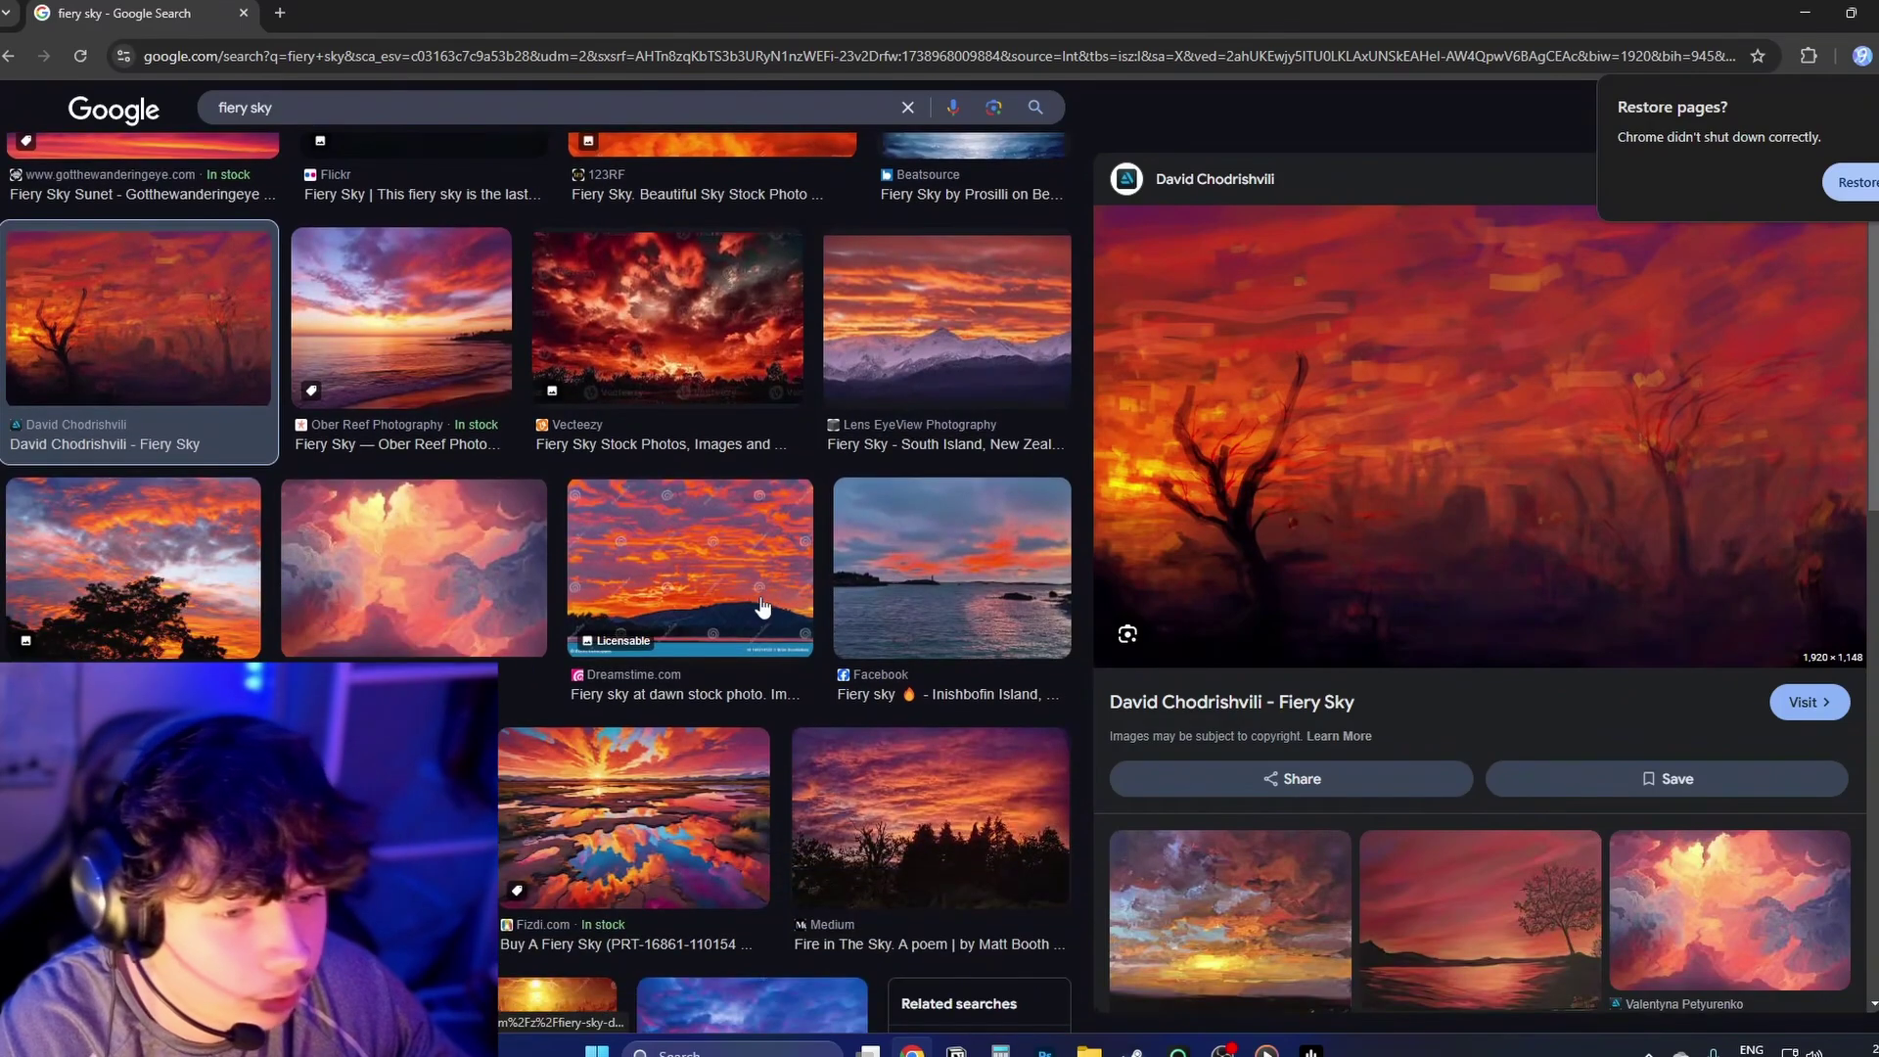
scroll(578, 673, "down", 1)
scroll(551, 675, "down", 8)
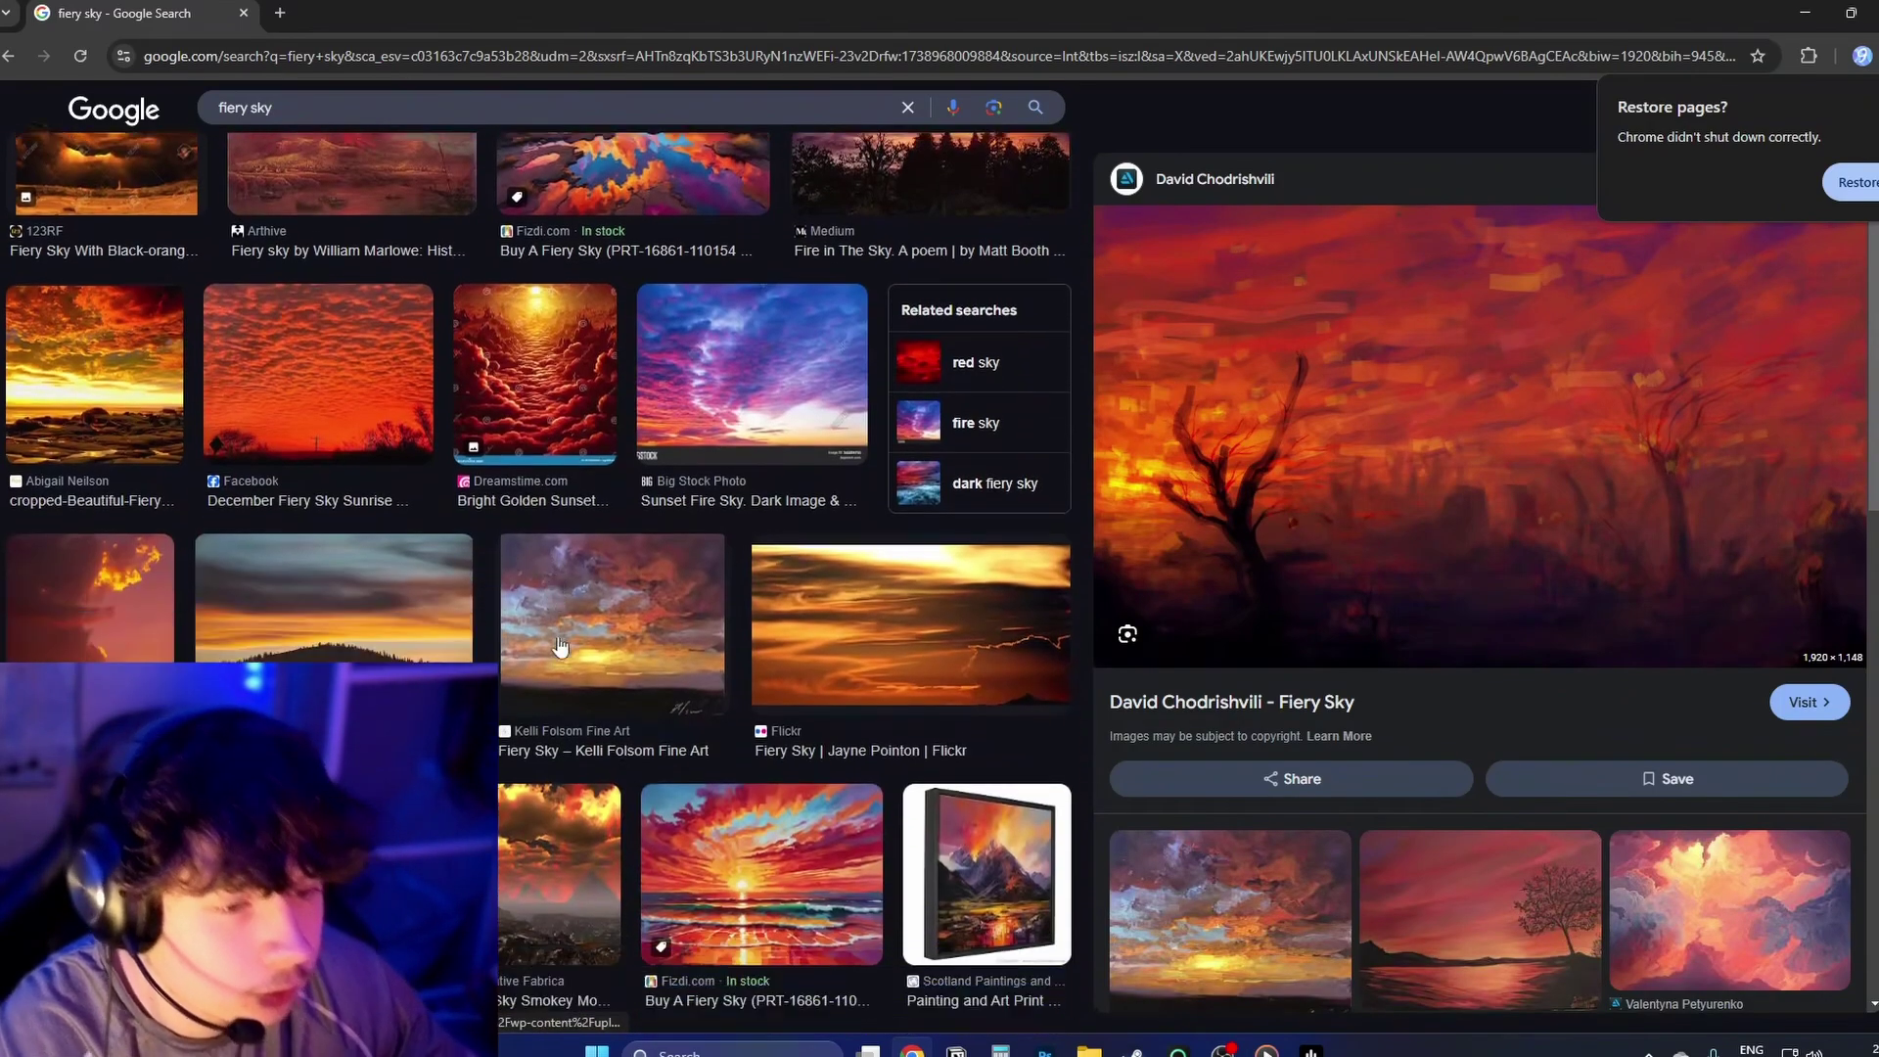
scroll(822, 374, "down", 5)
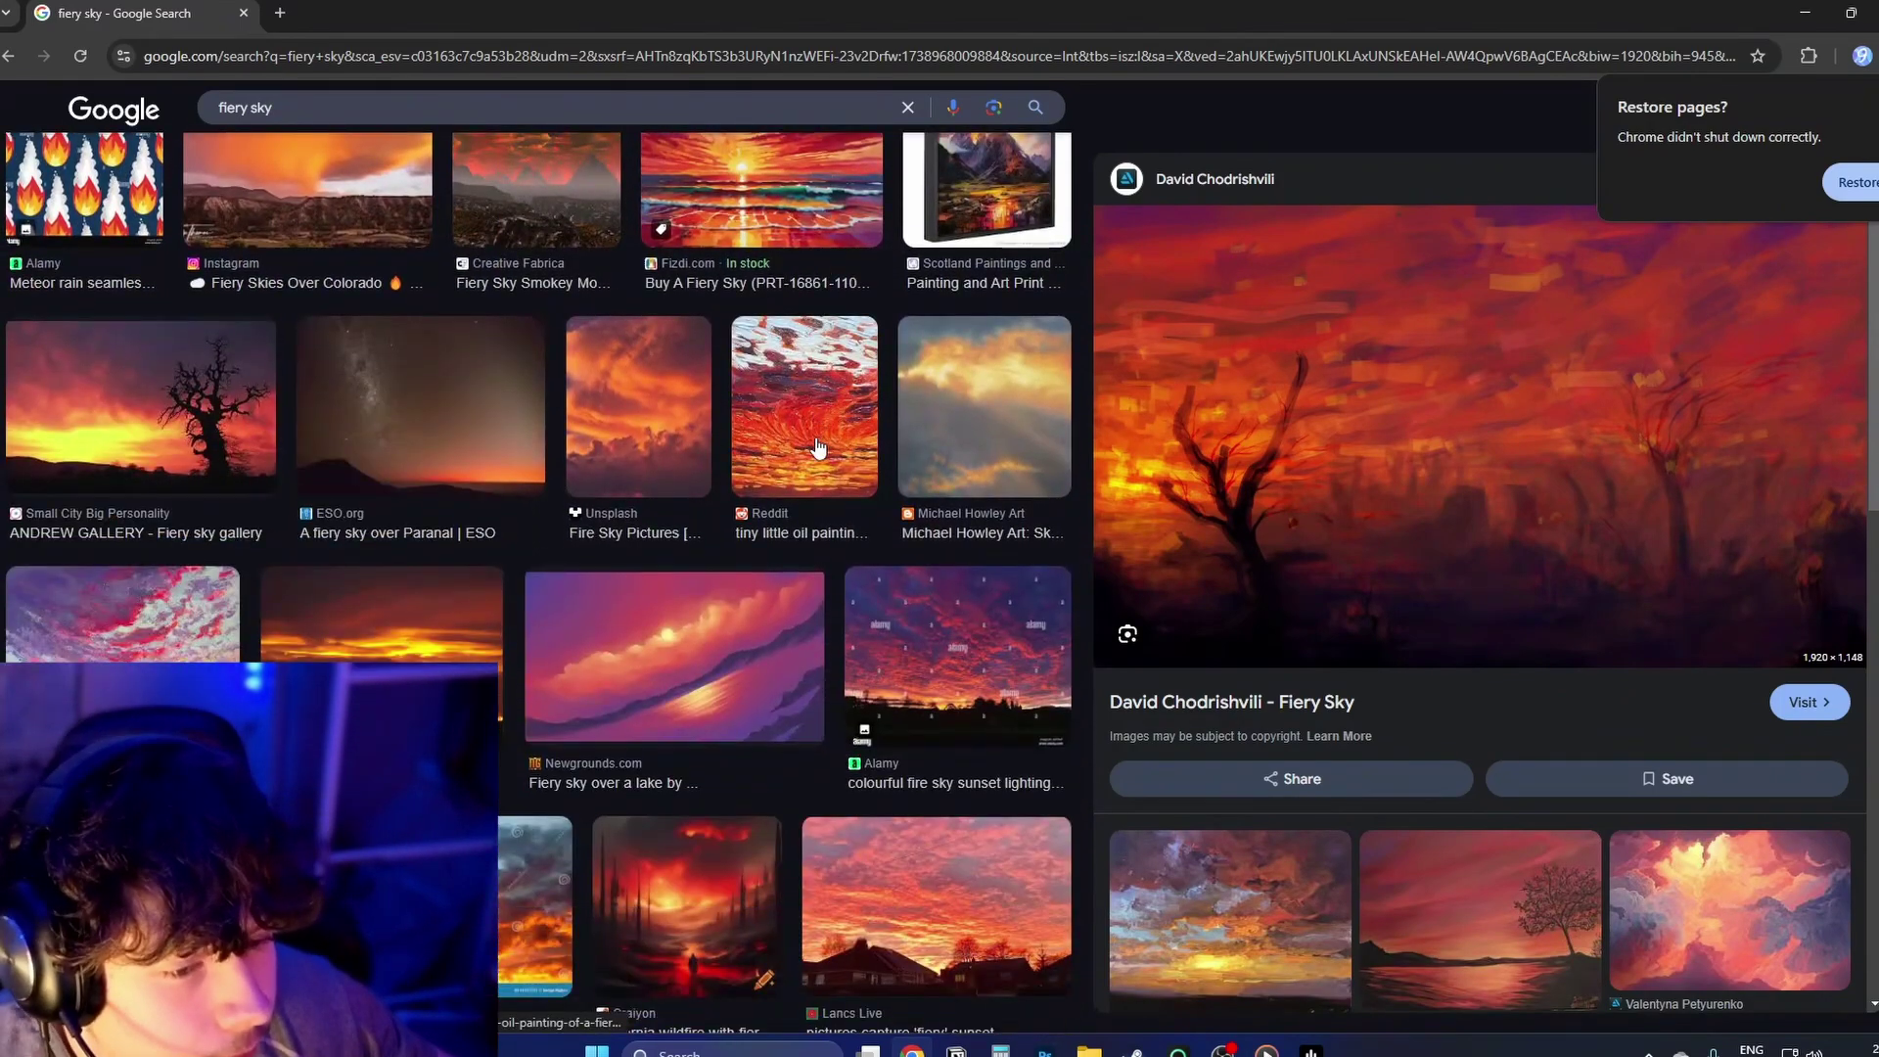
left_click(122, 462)
right_click(1617, 539)
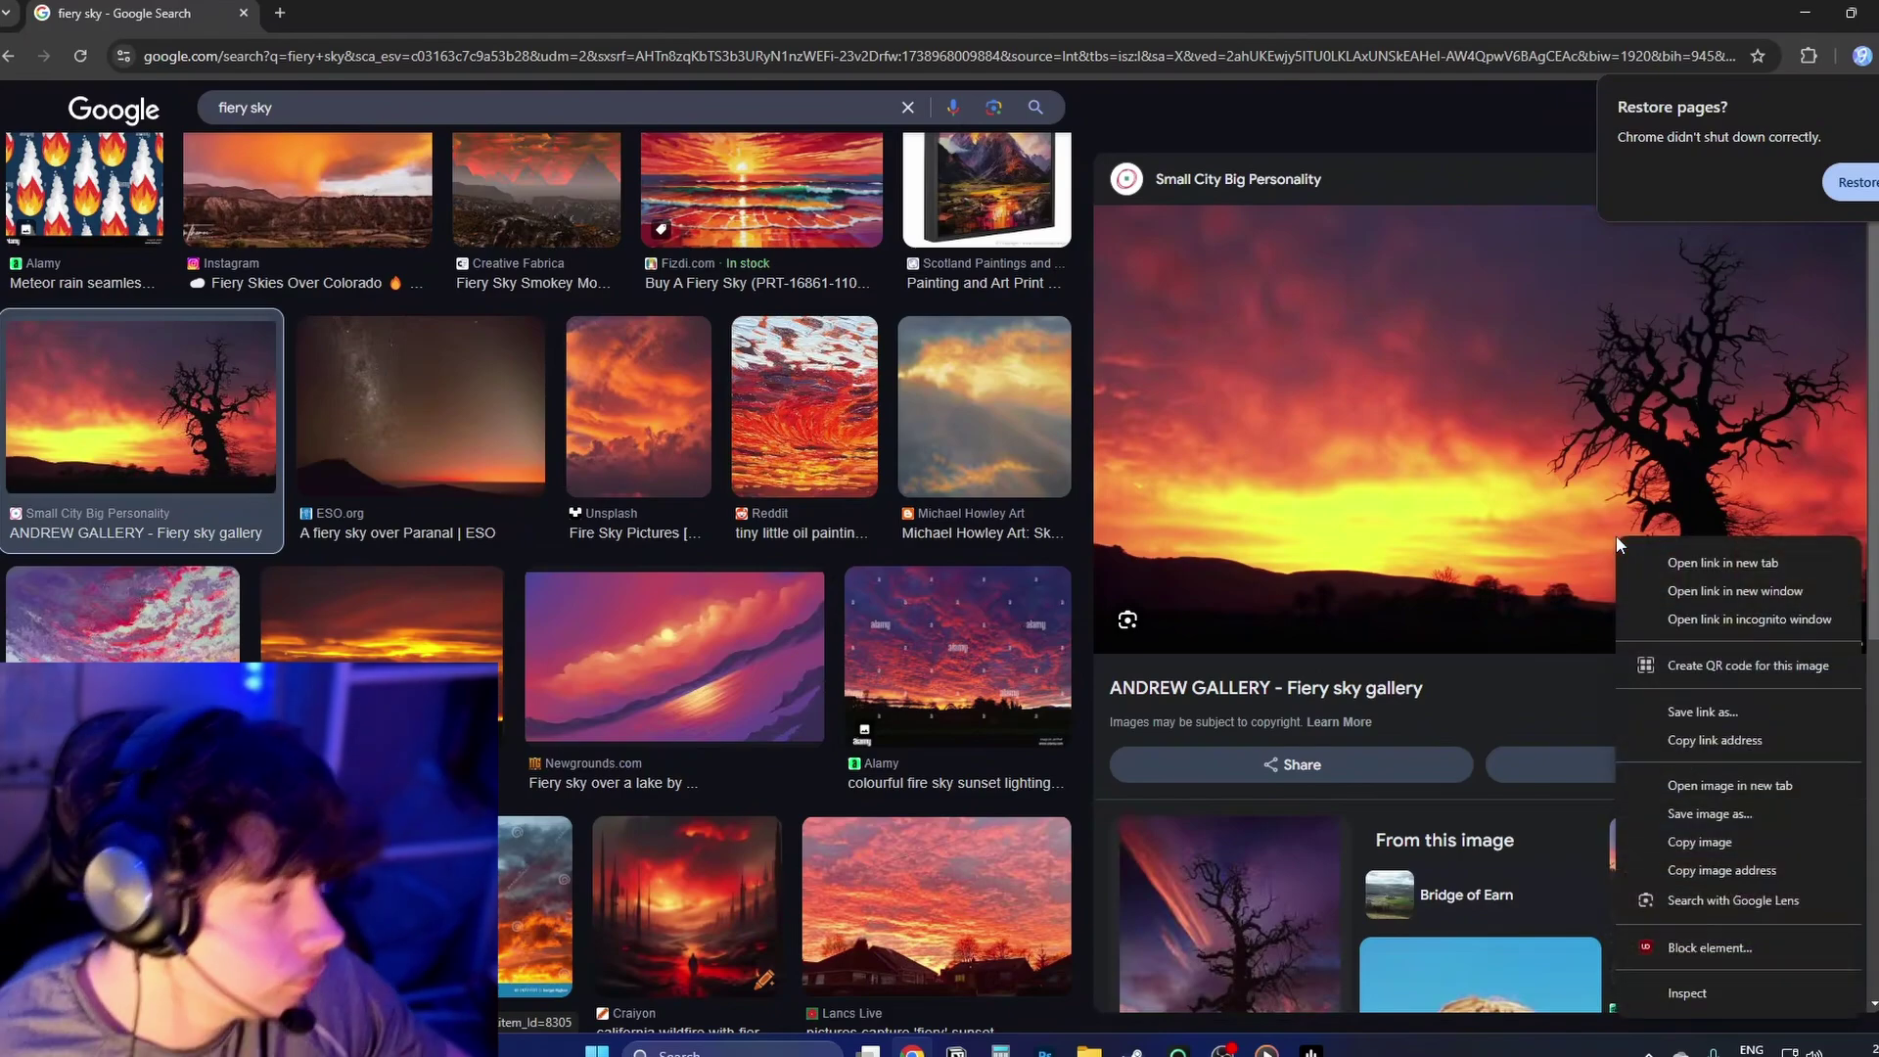
left_click(1759, 839)
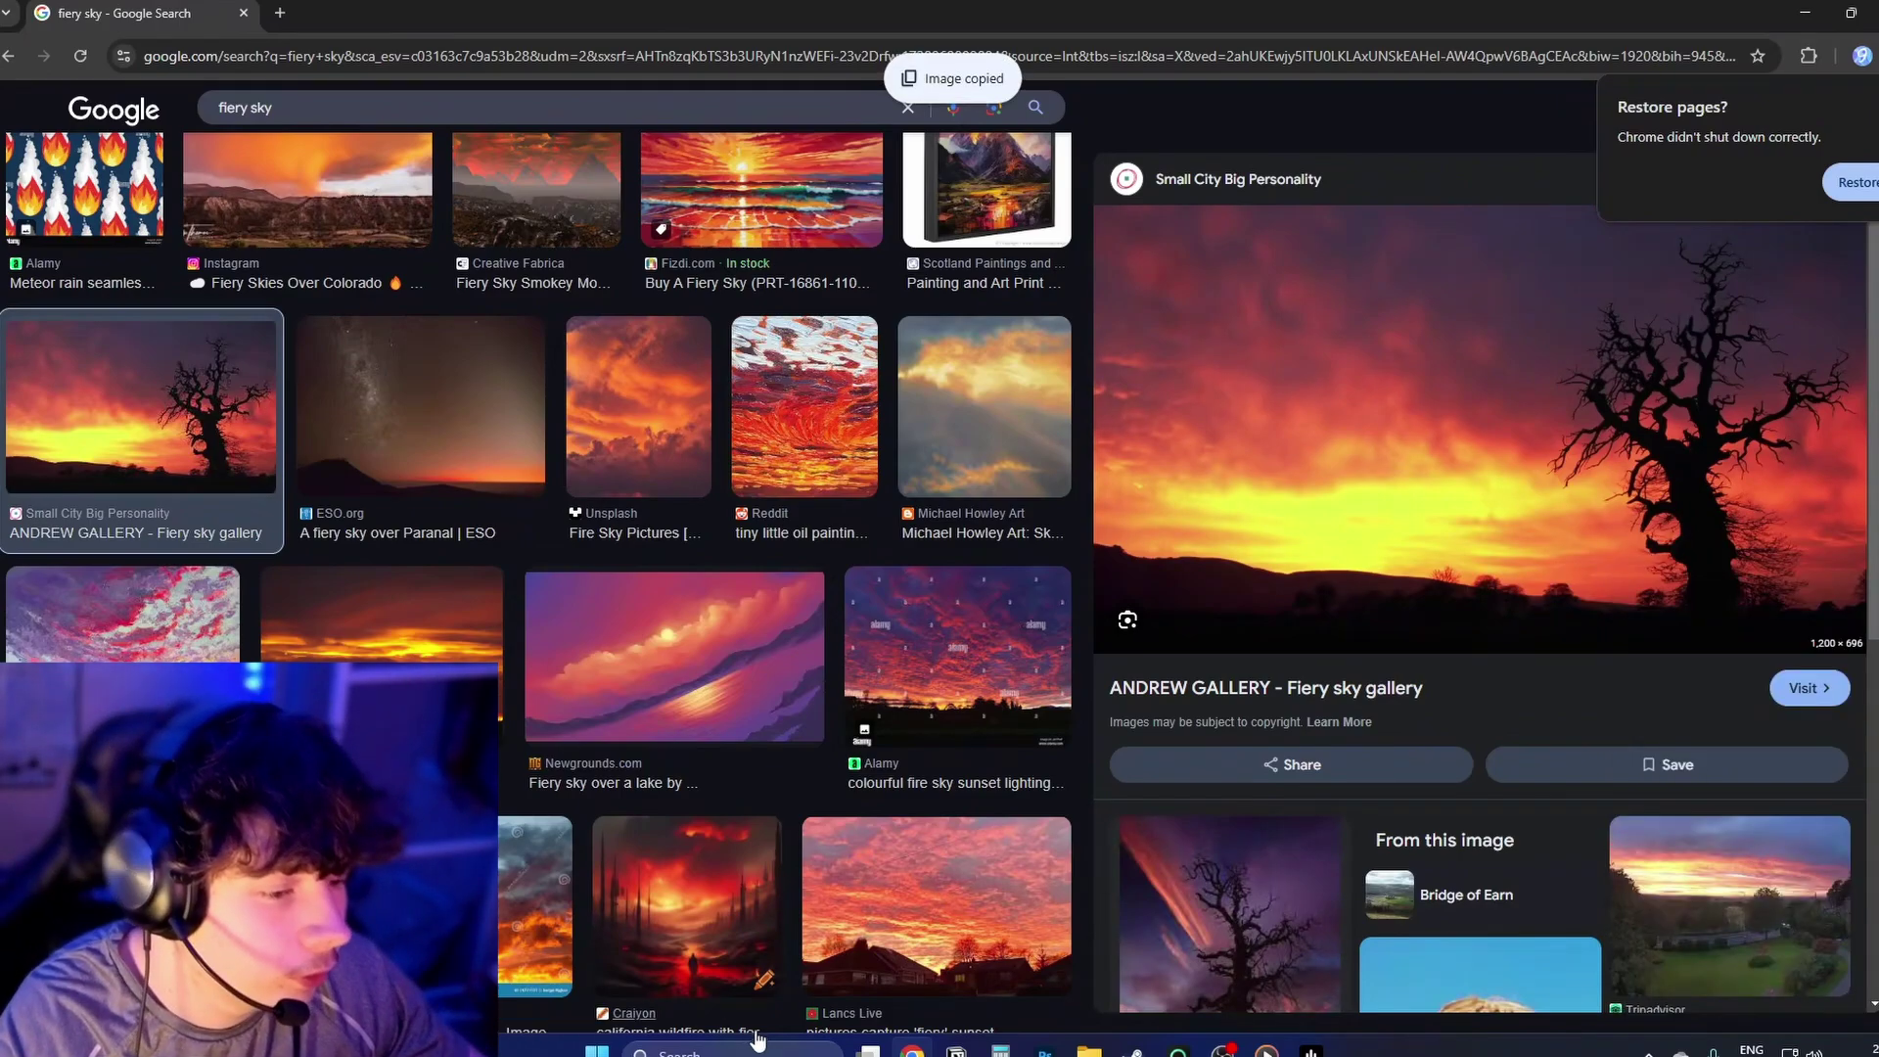
Step: Switch to Photoshop, paste the sunset picture into the cover and enlarge it to about 282% across the upper canvas
left_click(1045, 1052)
key("ctrl+v")
key("ctrl+t")
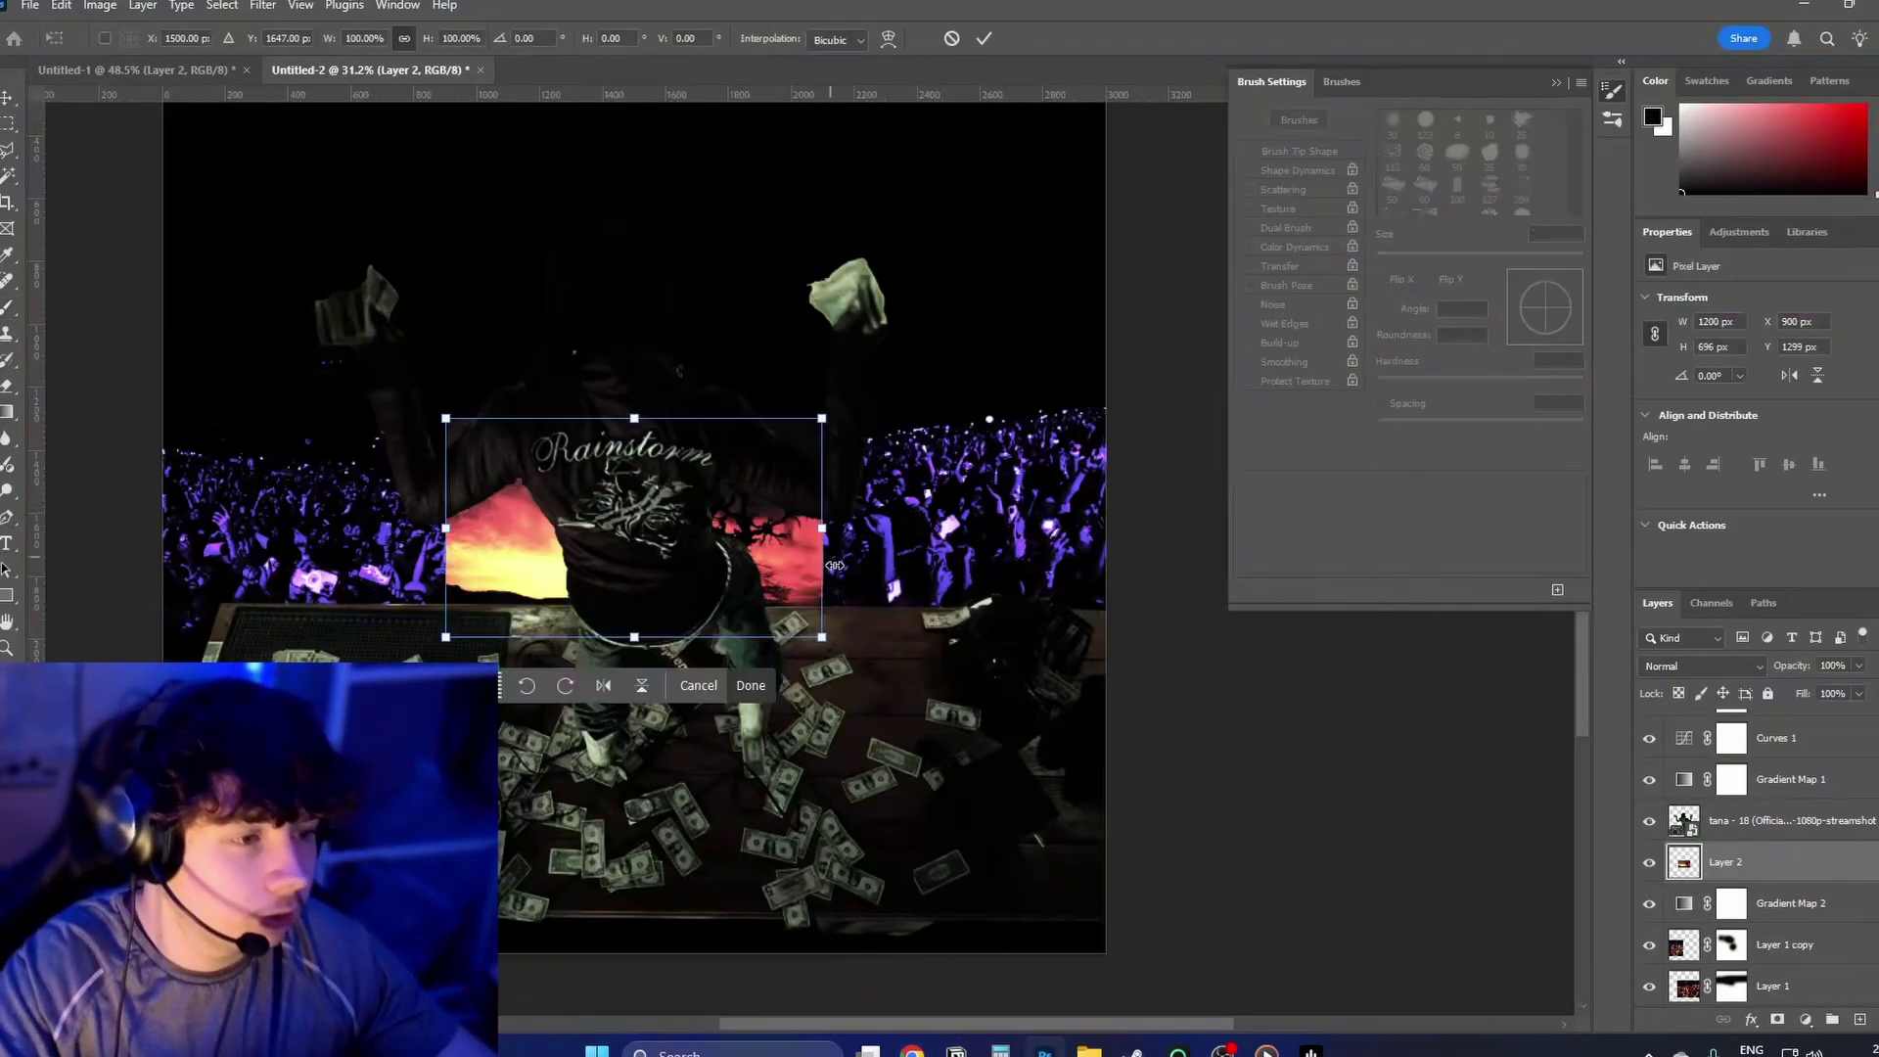
left_click_drag(836, 529, 1166, 530)
left_click_drag(922, 587, 922, 386)
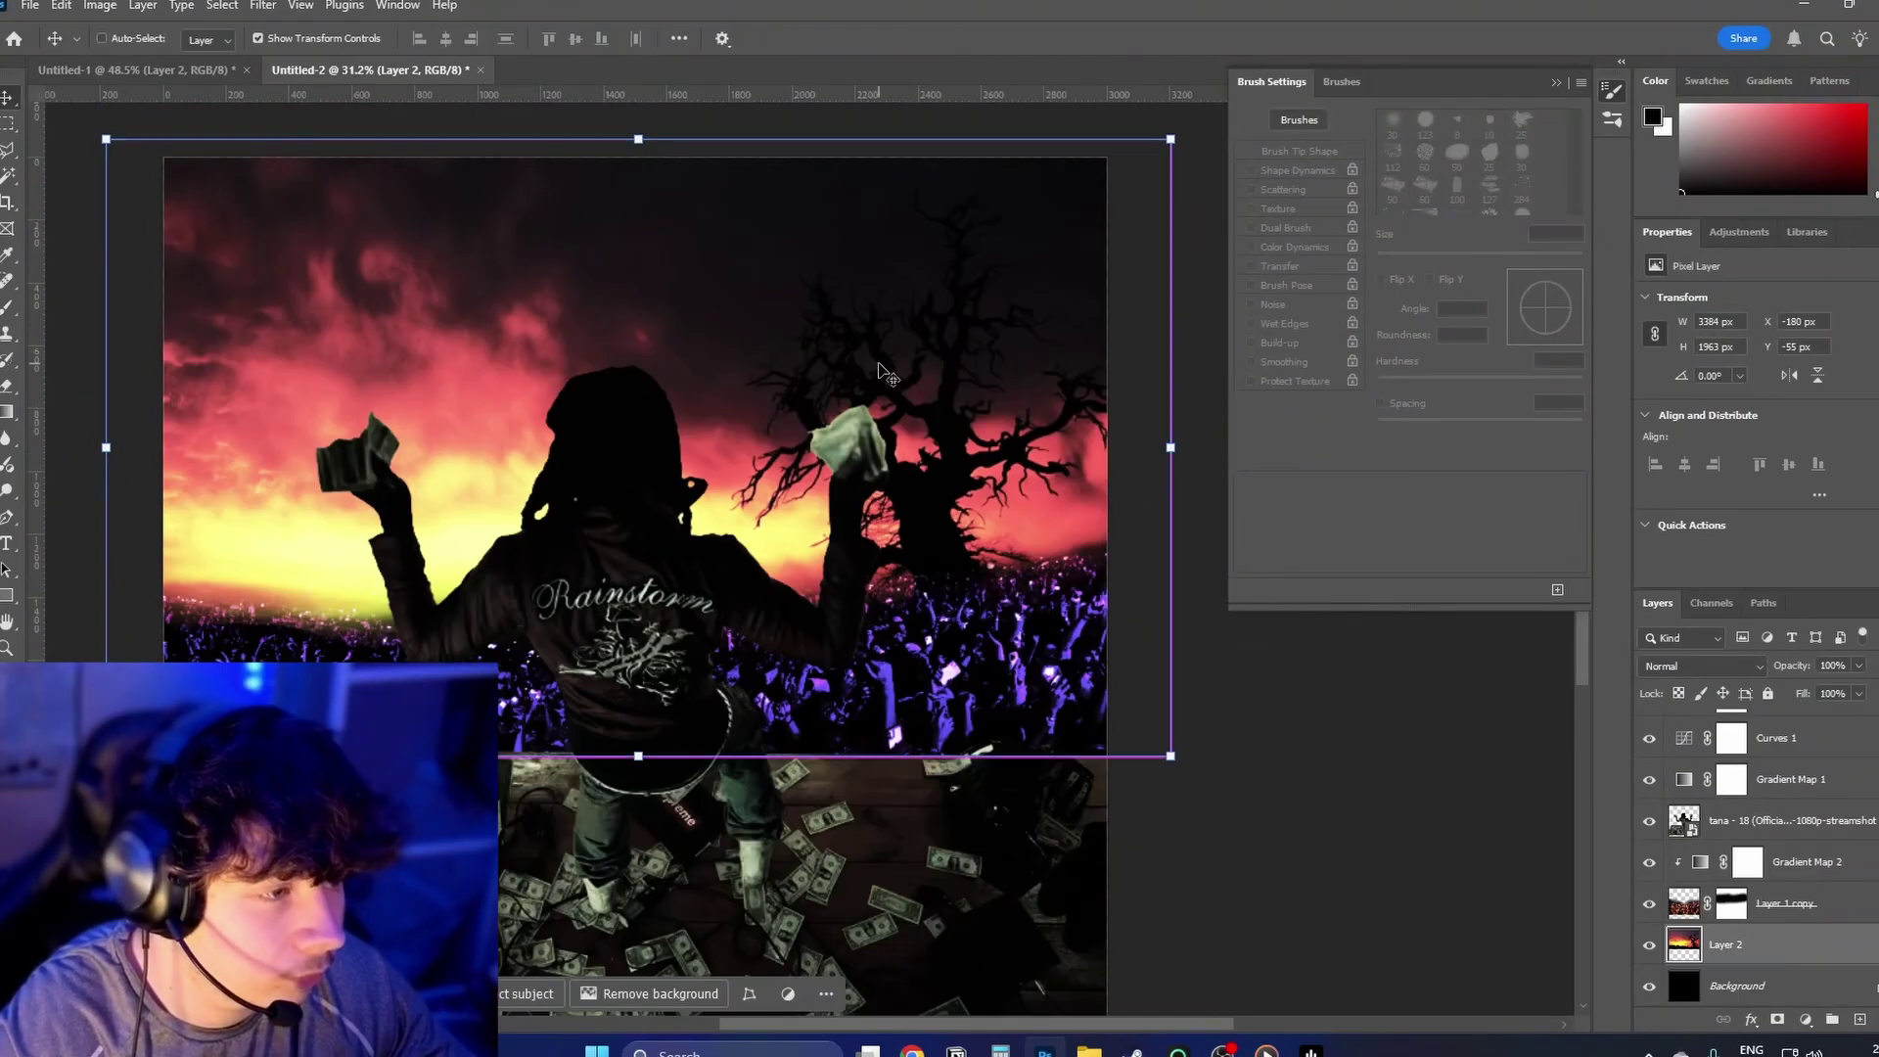
left_click_drag(878, 366, 806, 284)
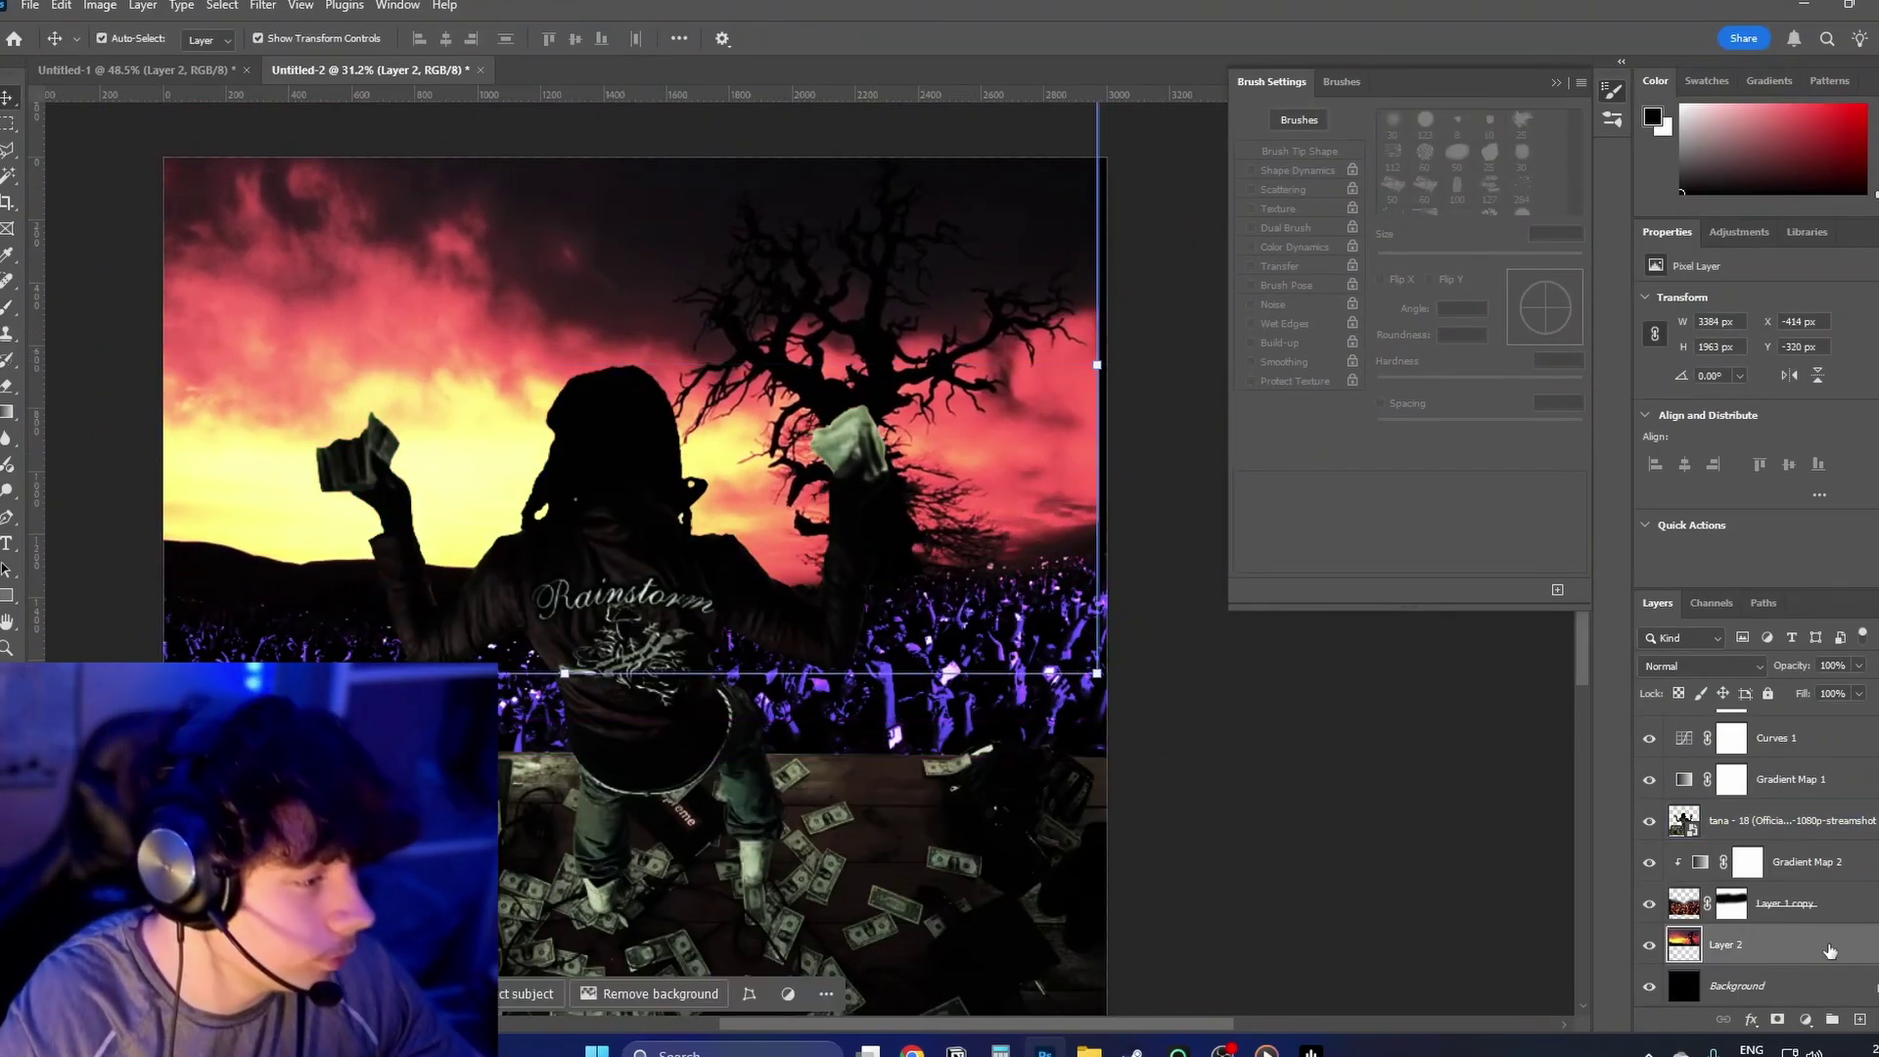
Step: Raise the sunset layer above the figure and remove its tree with a polygonal lasso selection and a Generative Fill without a prompt
left_click_drag(1801, 945, 1803, 822)
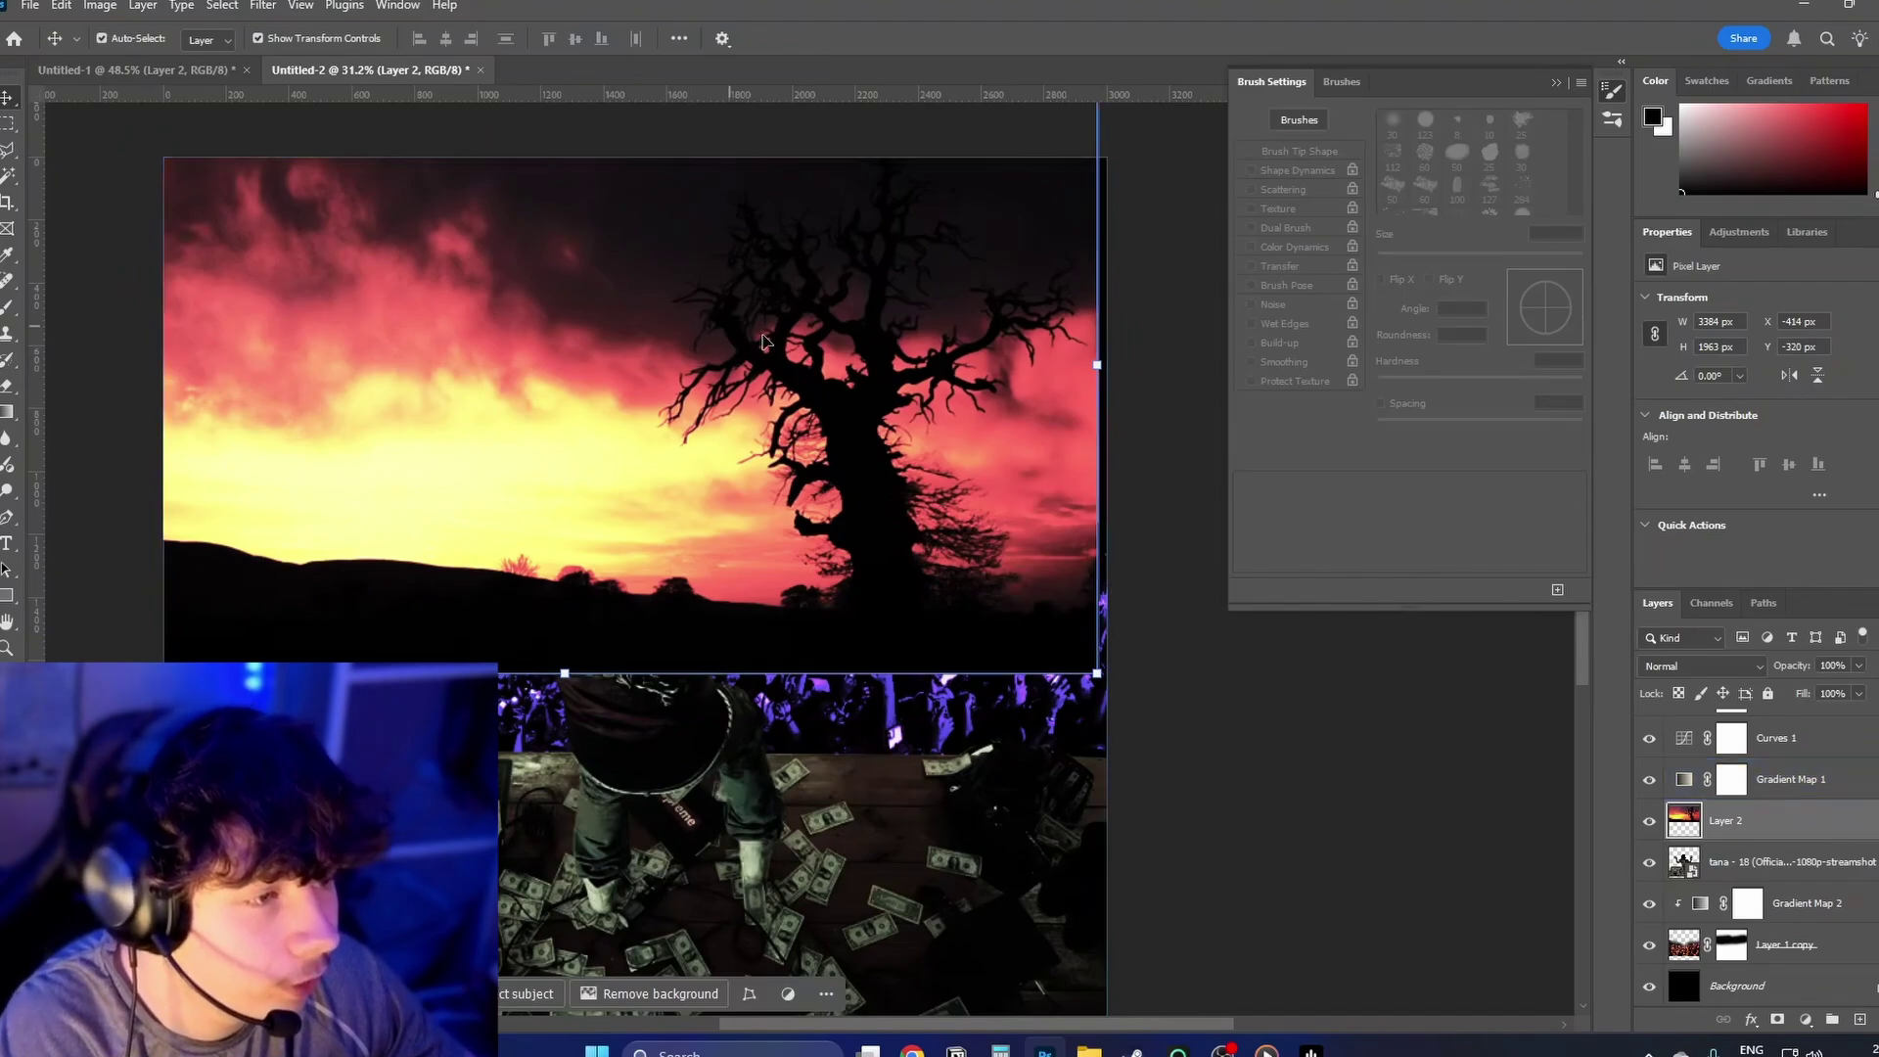
left_click_drag(819, 314, 800, 413)
left_click(8, 153)
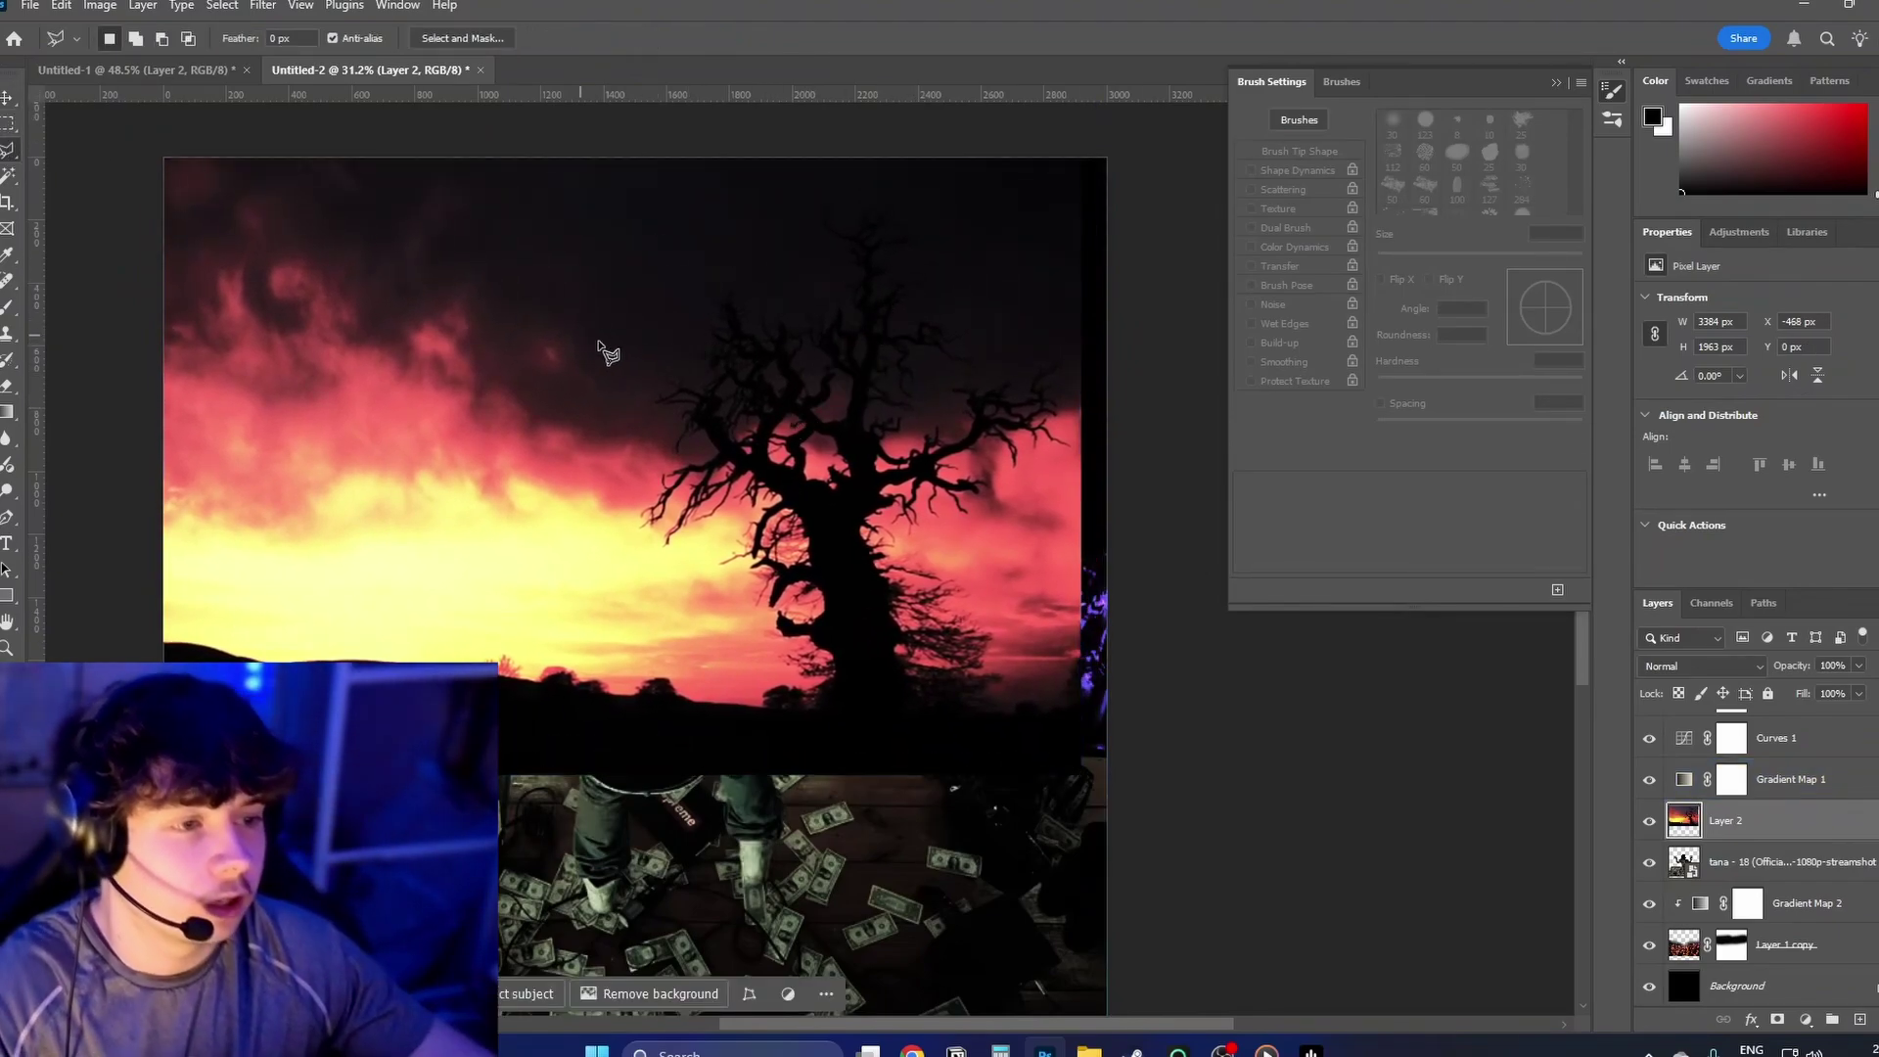
left_click(650, 351)
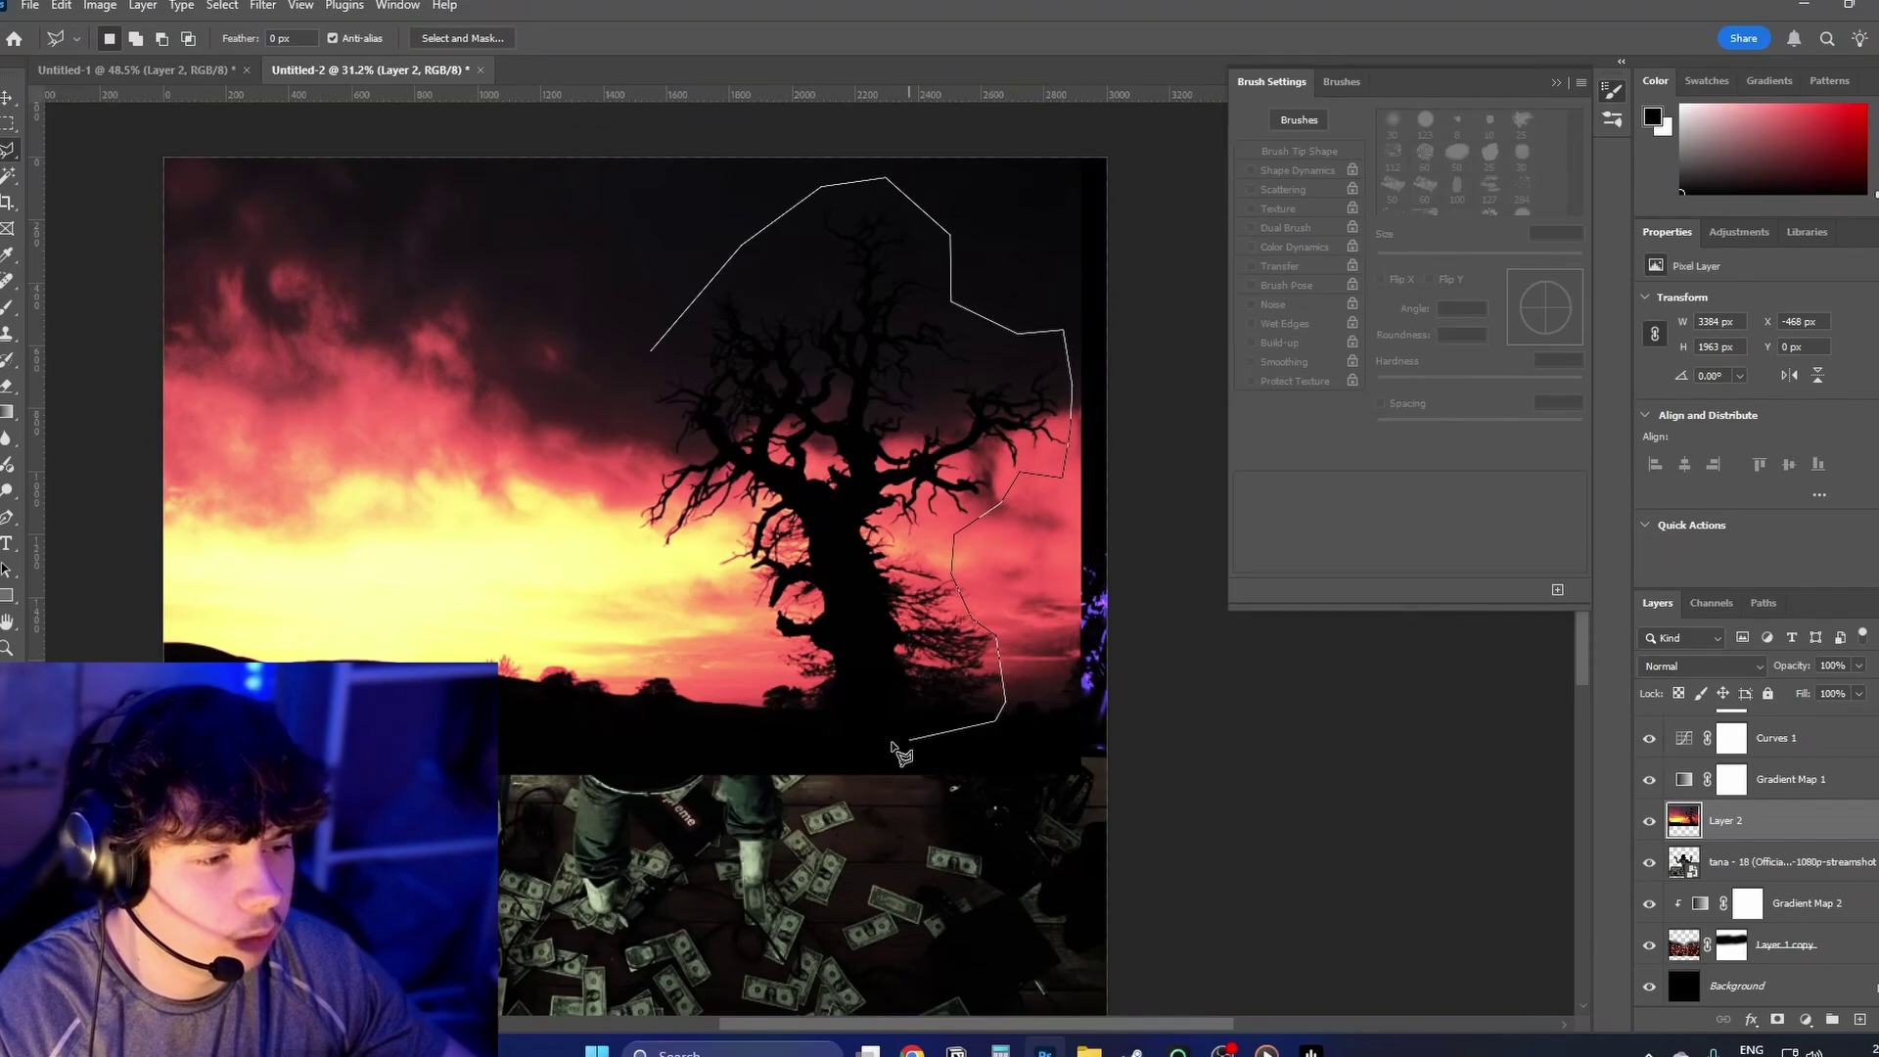
left_click(657, 348)
left_click(679, 769)
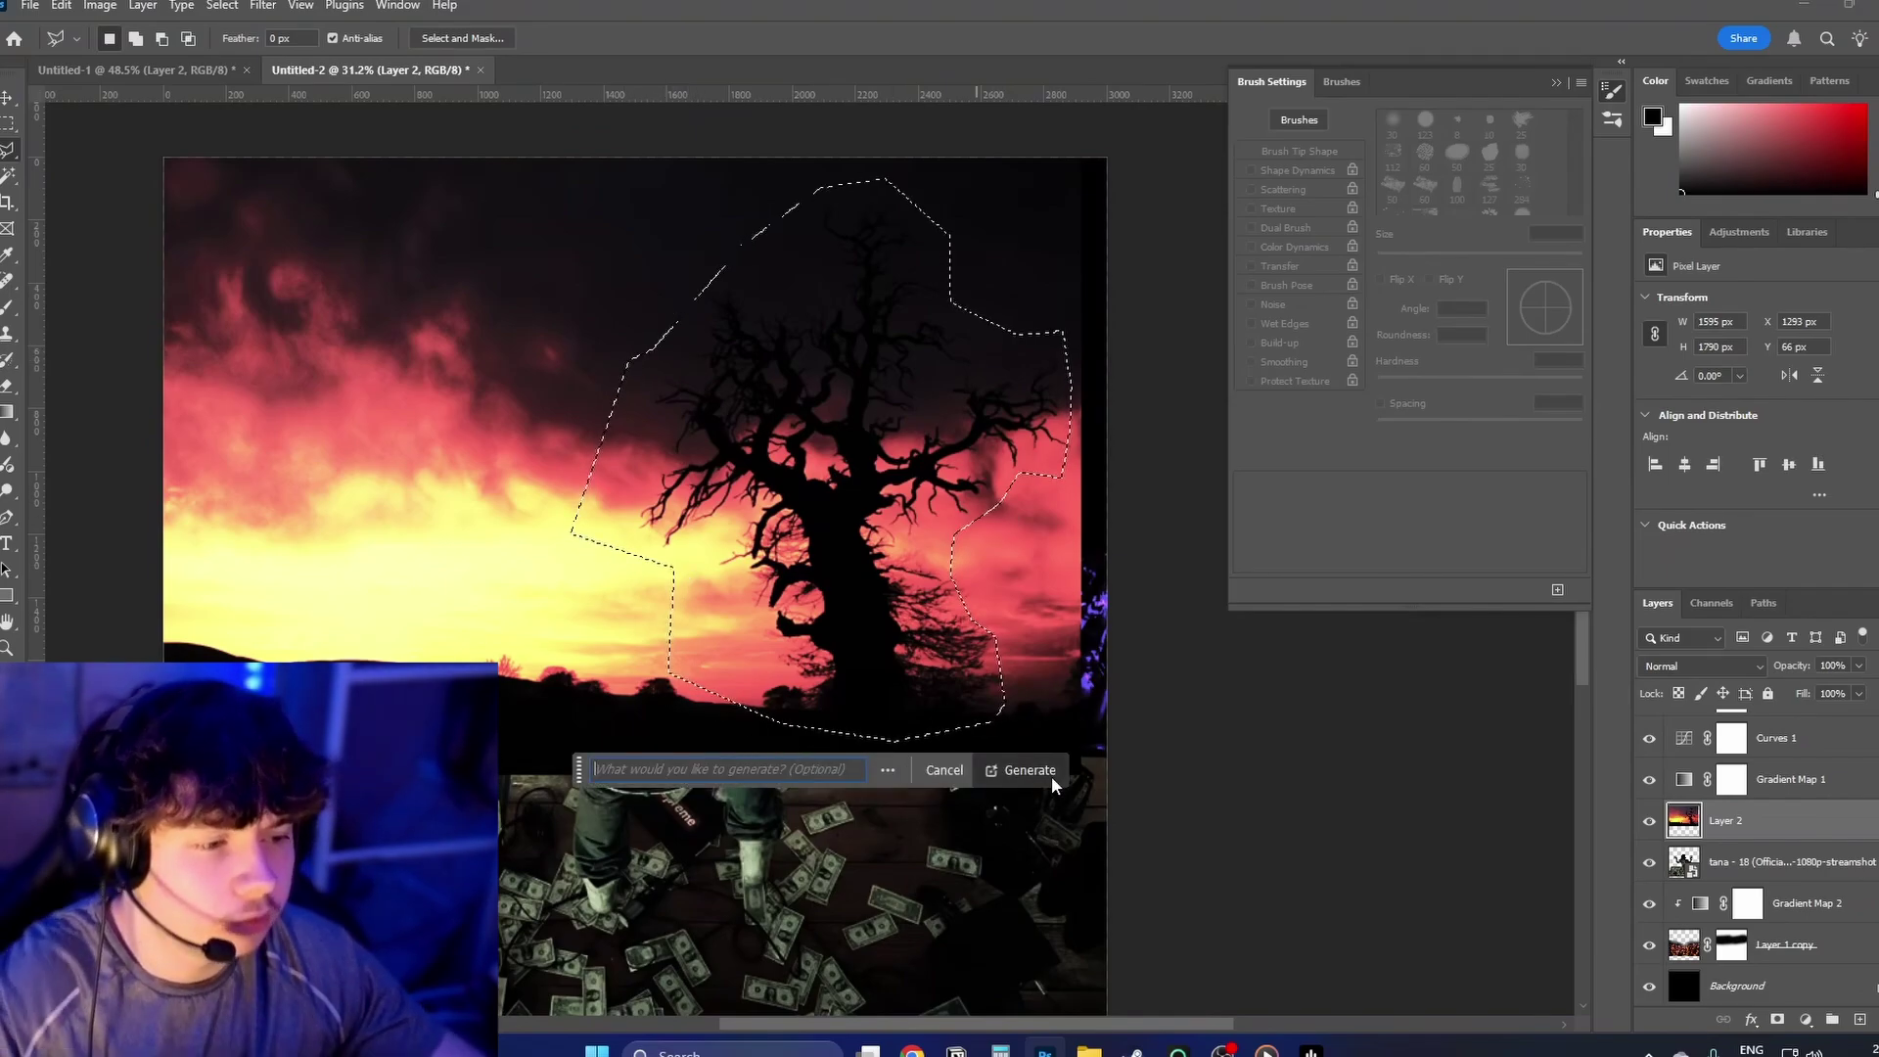
left_click(1018, 770)
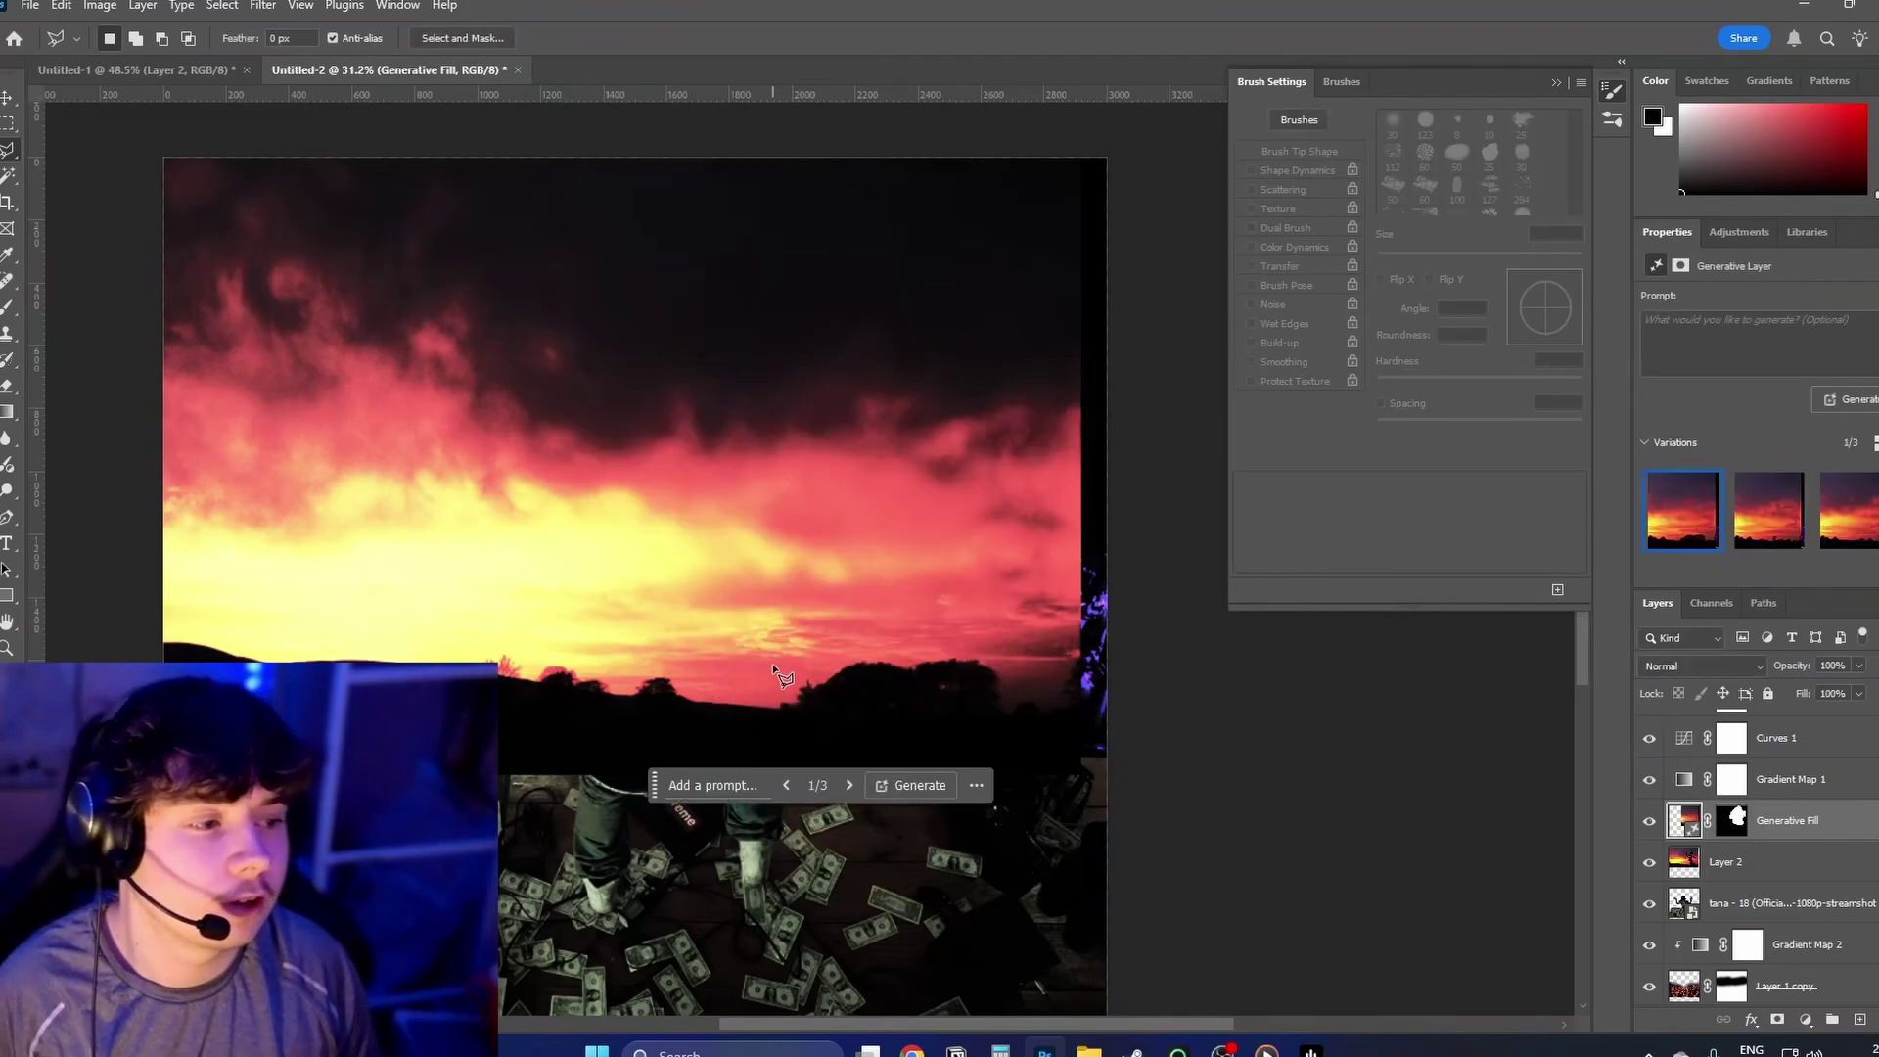
Step: Merge the Generative Fill layer with the sunset layer and place the result below the crowd, just above the background
left_click(1809, 870, "shift")
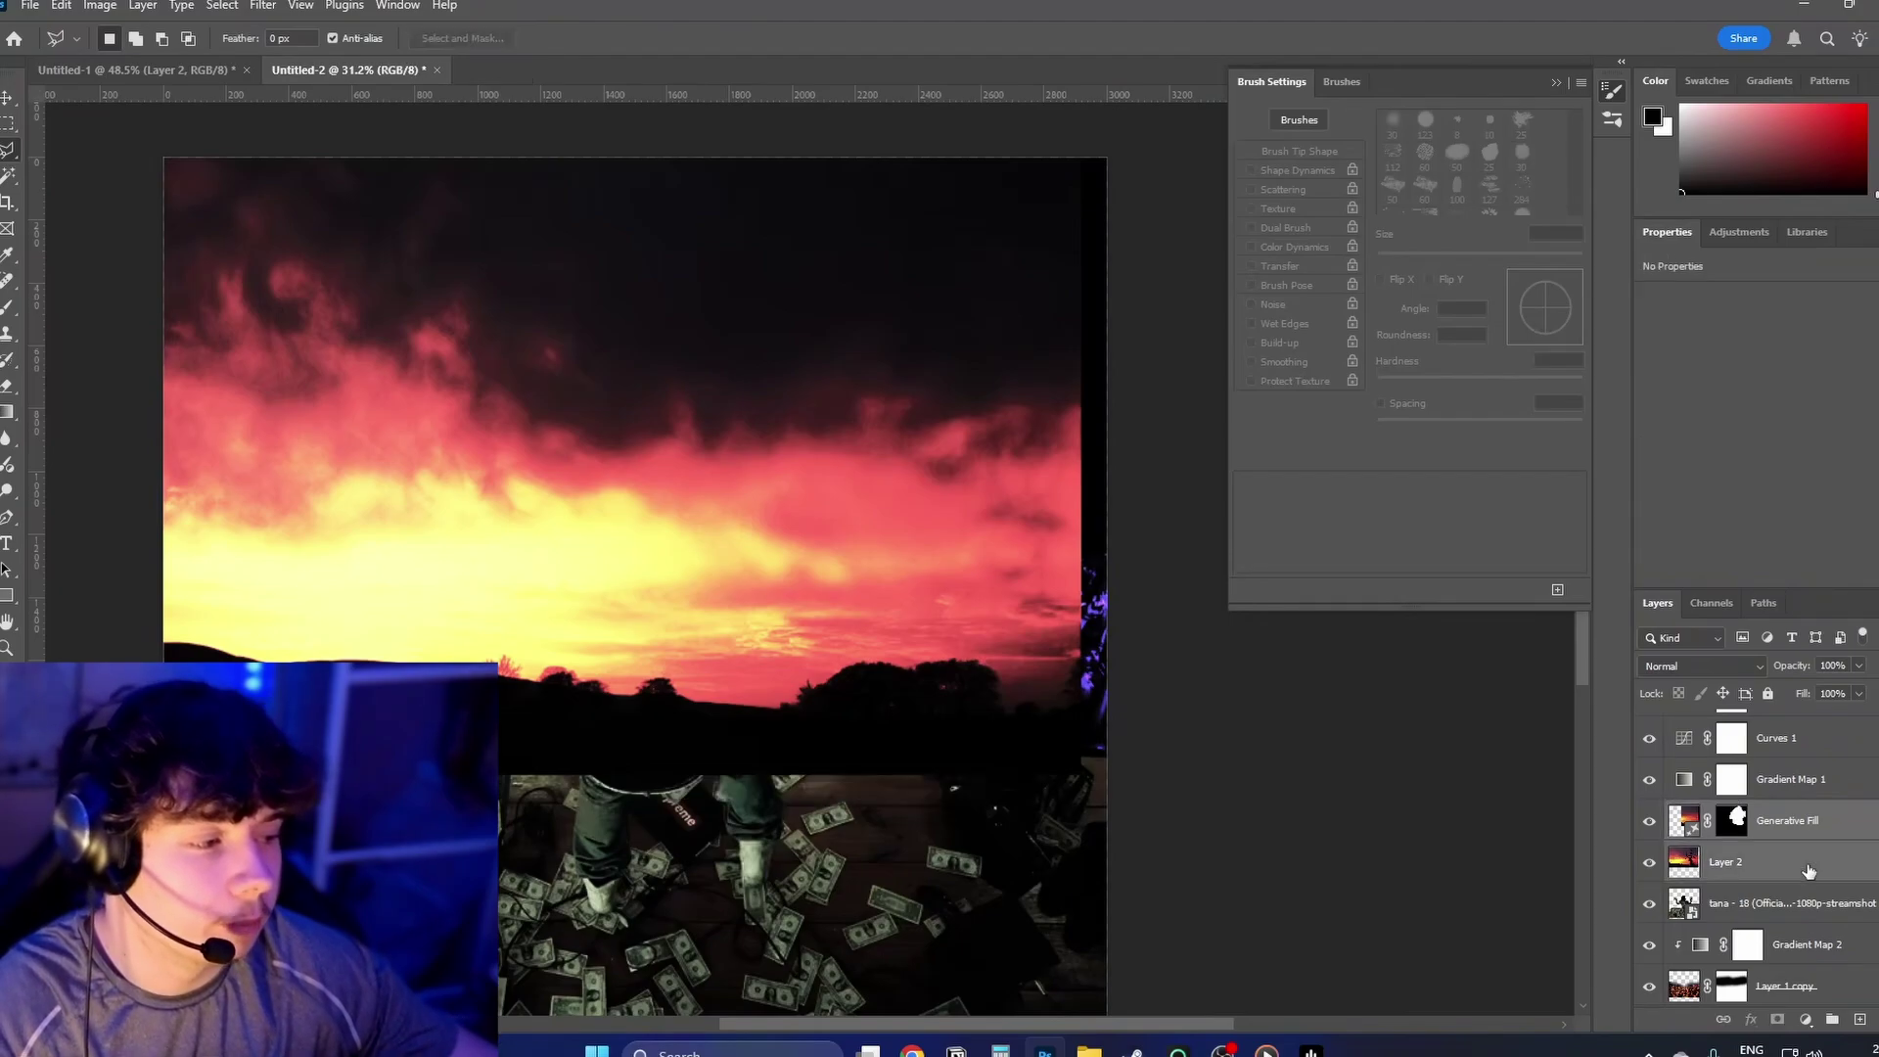
key("ctrl+e")
left_click_drag(1790, 820, 1792, 966)
Step: Scale the merged sky layer proportionally to about 106.5% so it extends beyond the canvas edges
key("ctrl+t")
left_click_drag(889, 394, 983, 406)
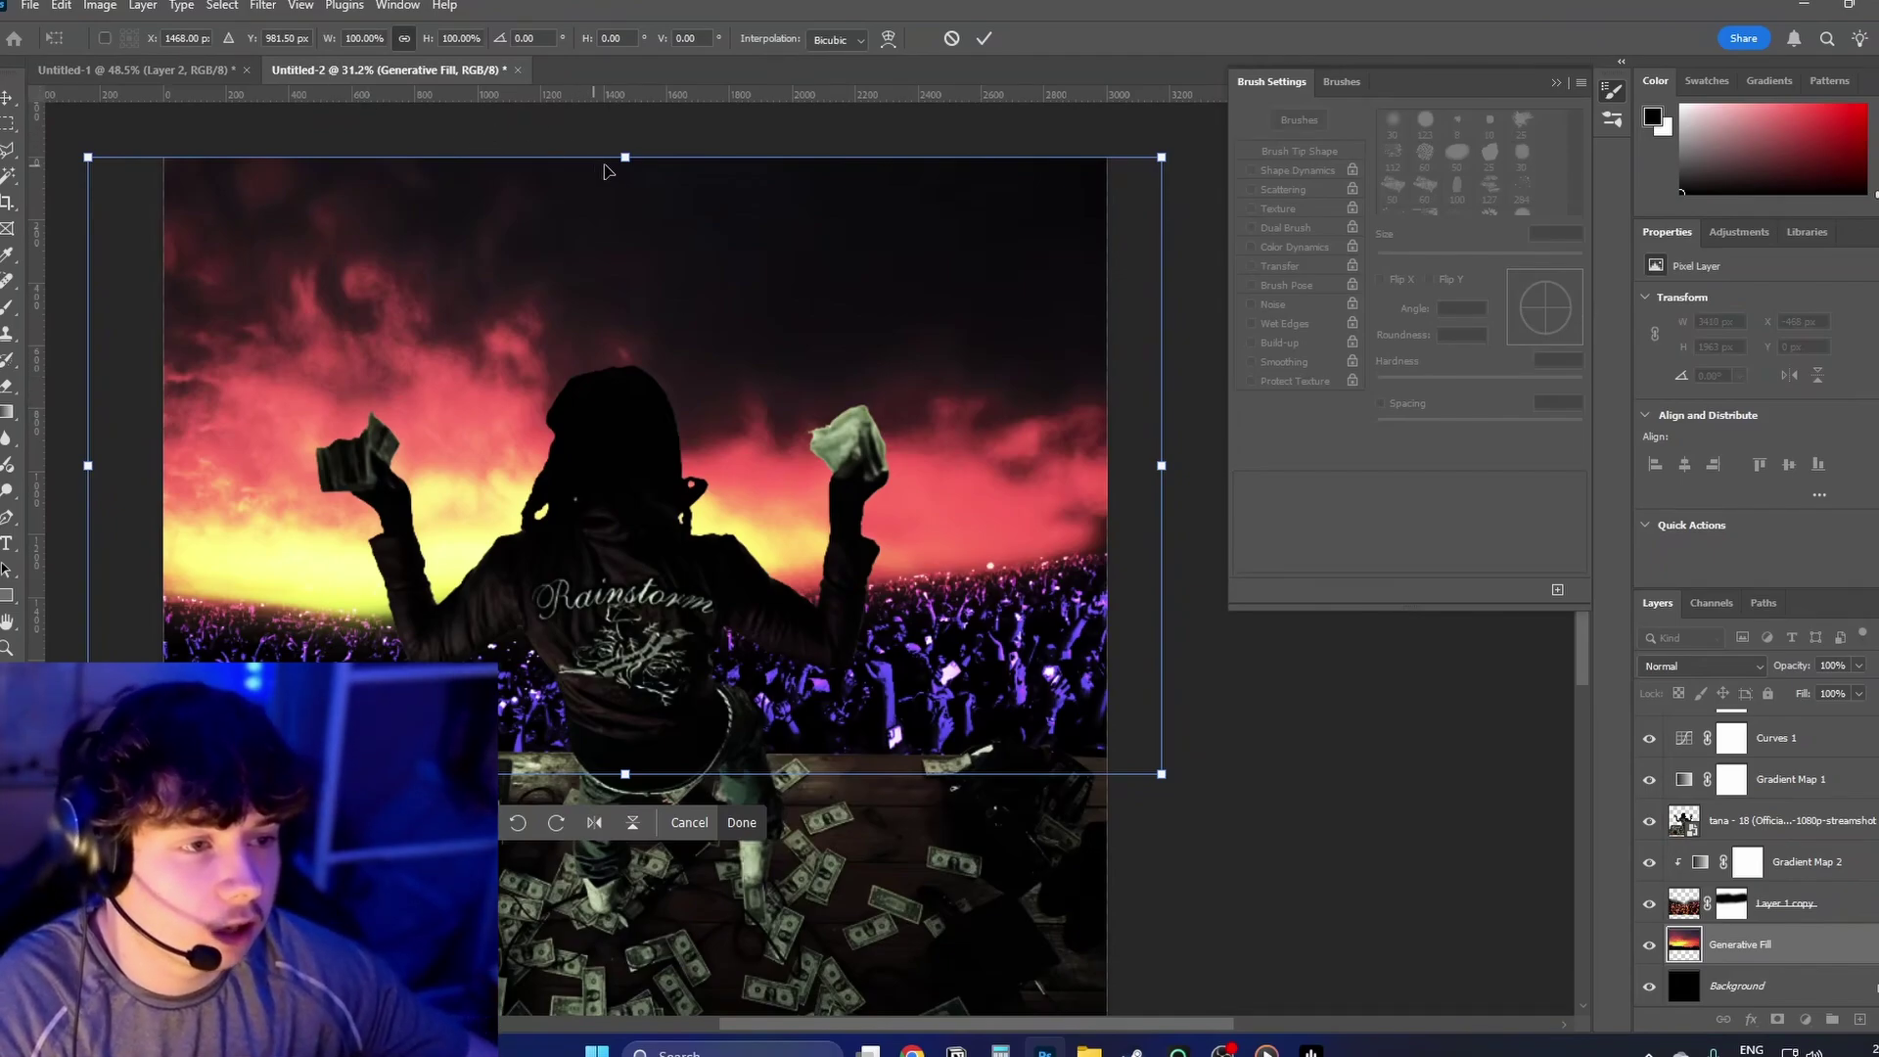
left_click_drag(625, 157, 658, 94)
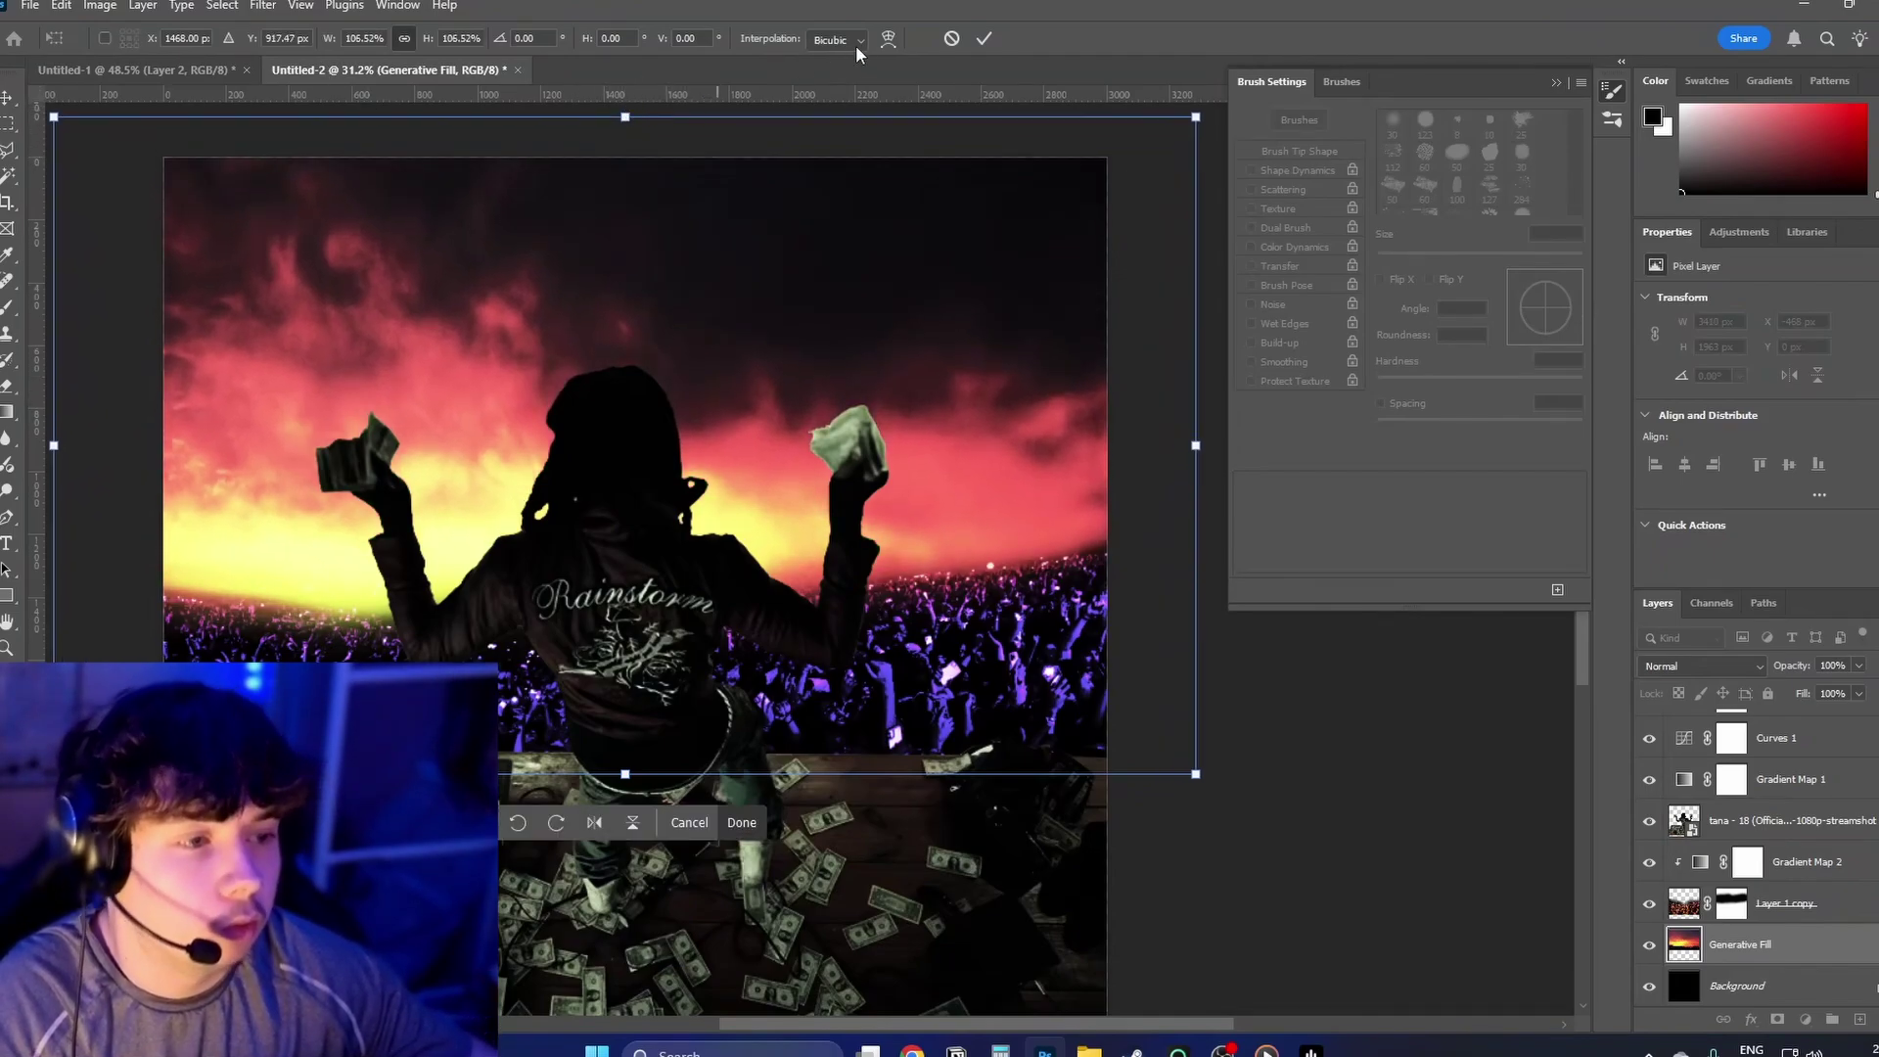
left_click(988, 38)
left_click_drag(946, 475, 1024, 482)
left_click(1291, 744)
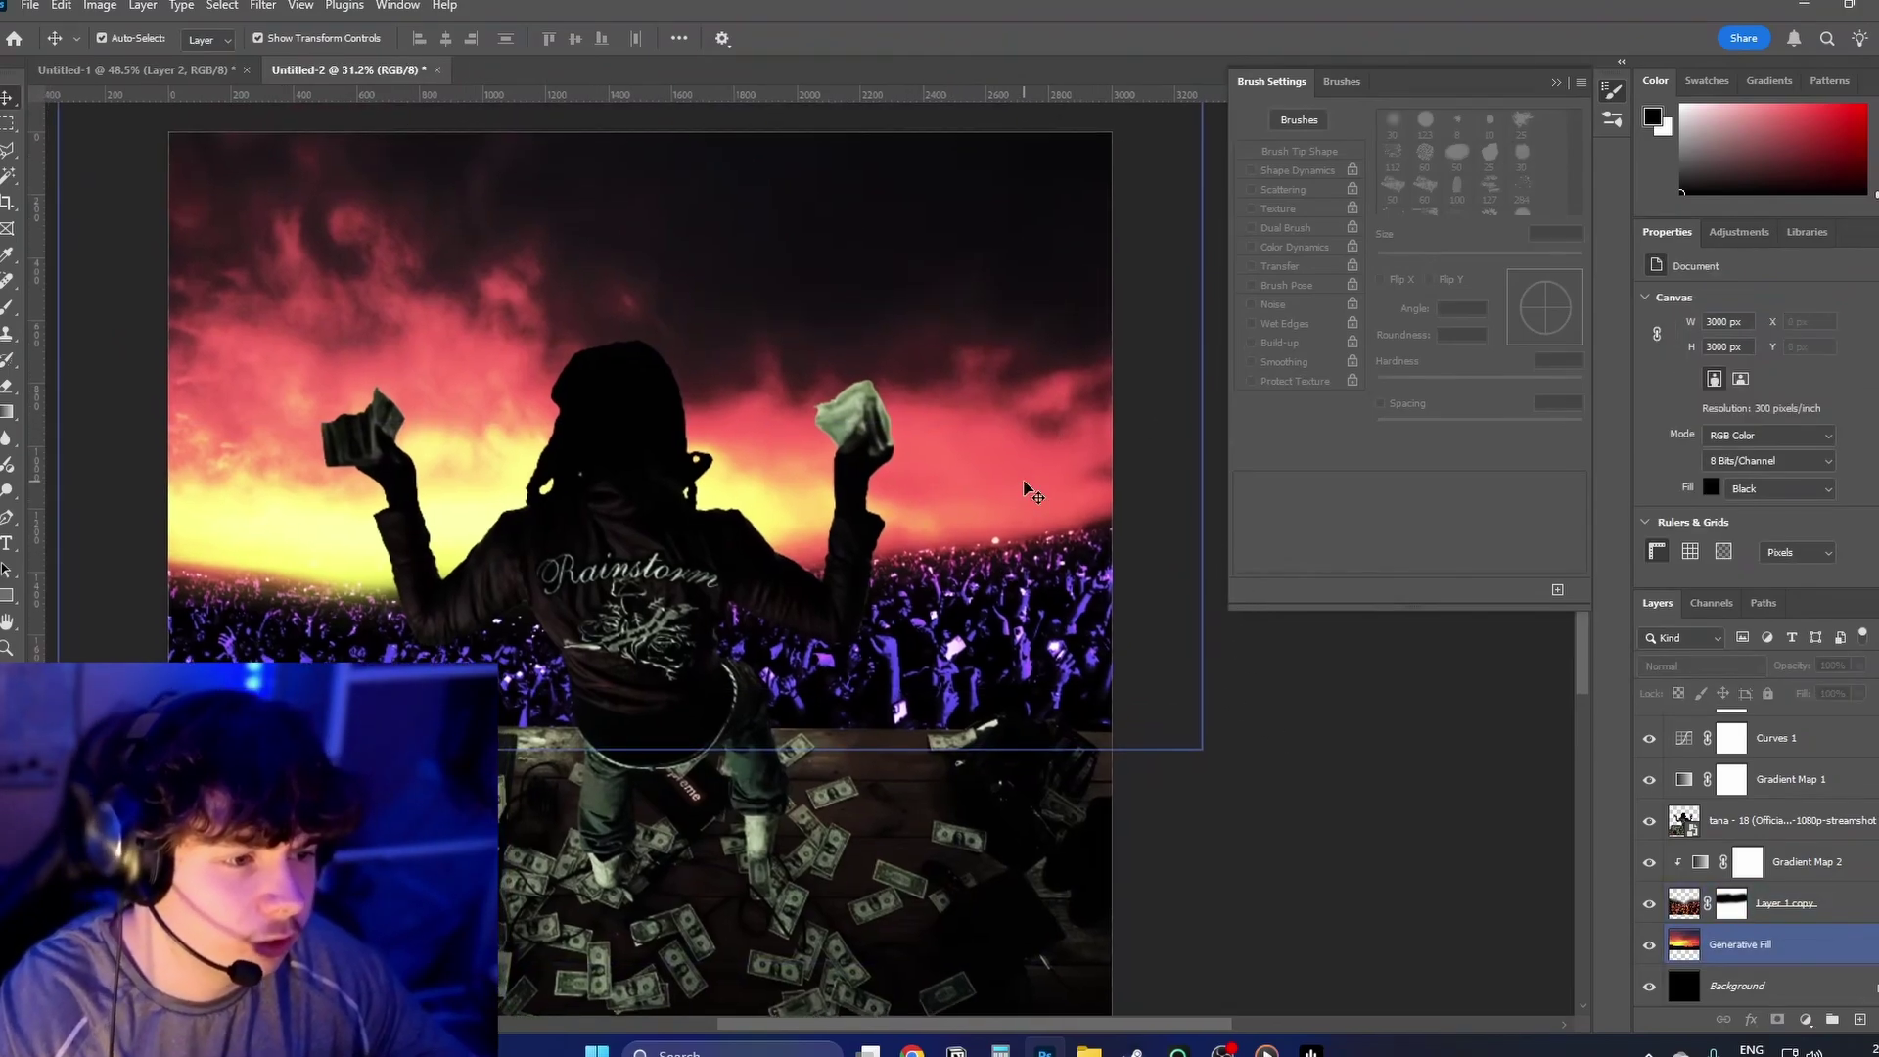
left_click(859, 406)
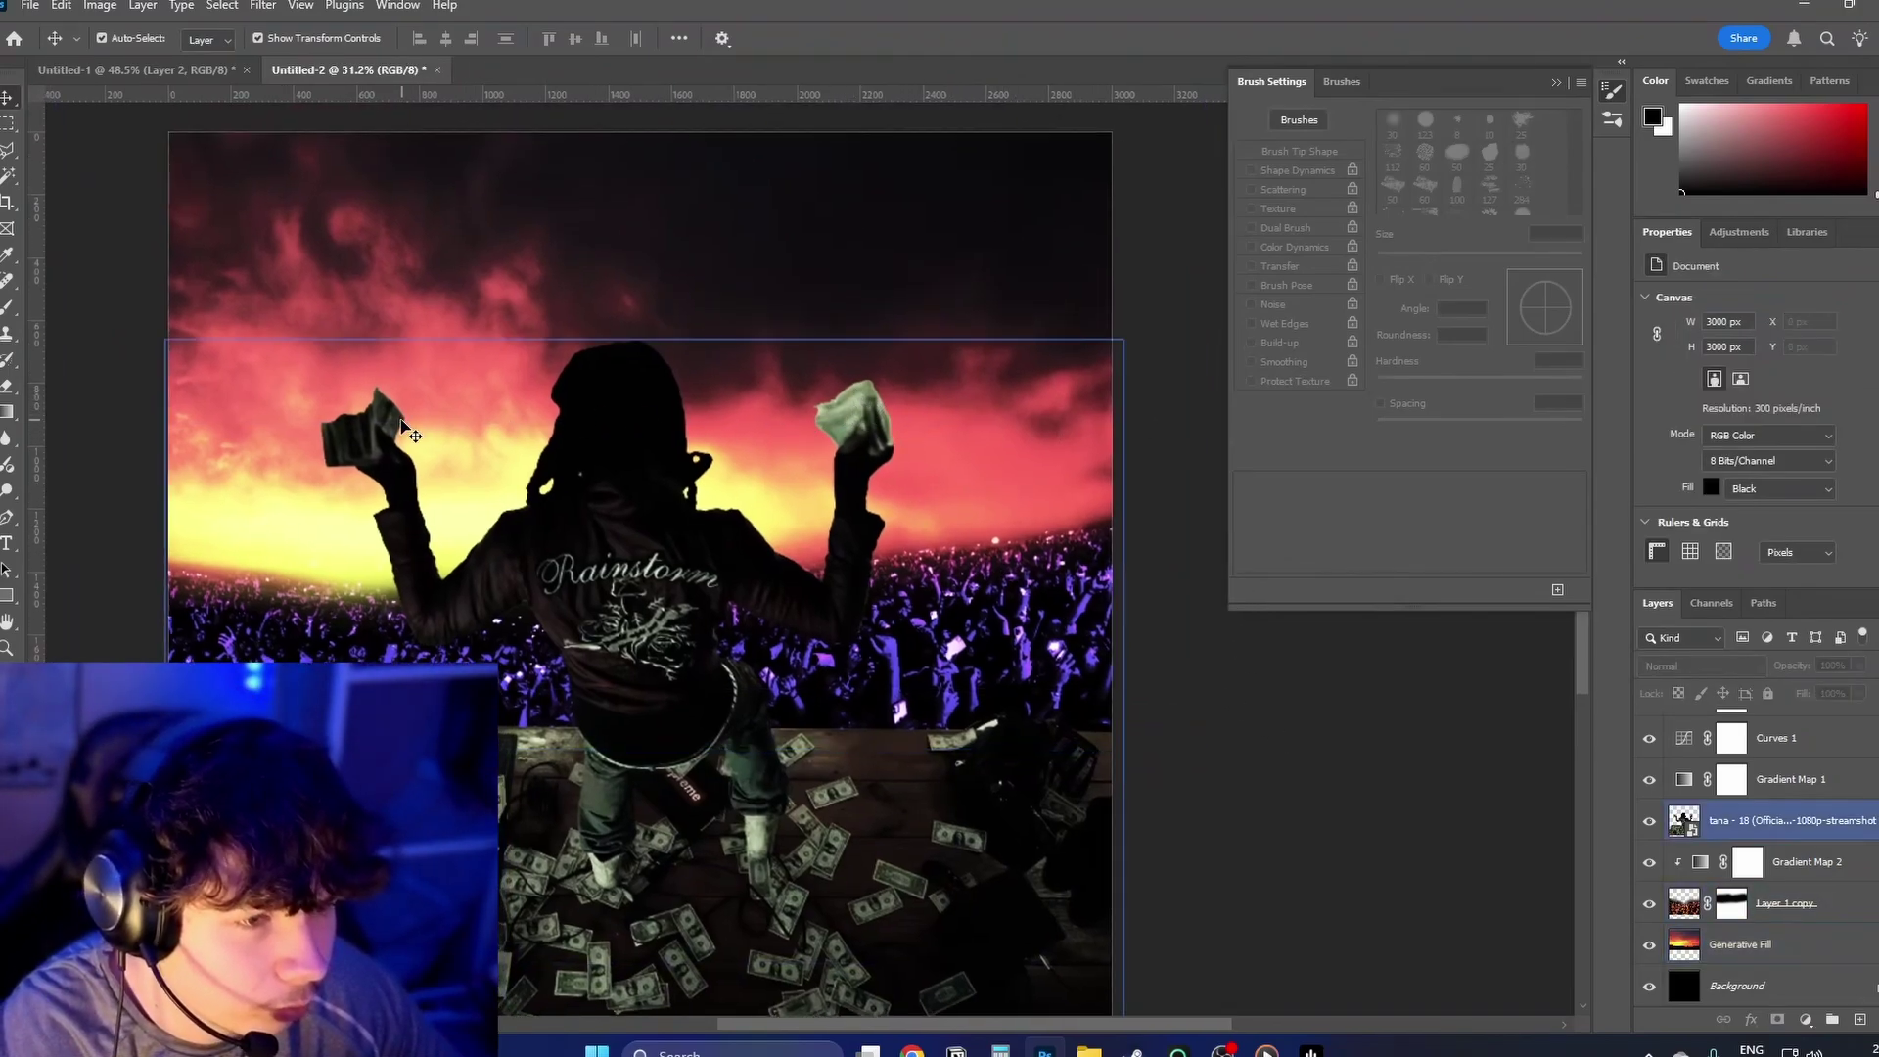
left_click_drag(623, 578, 645, 500)
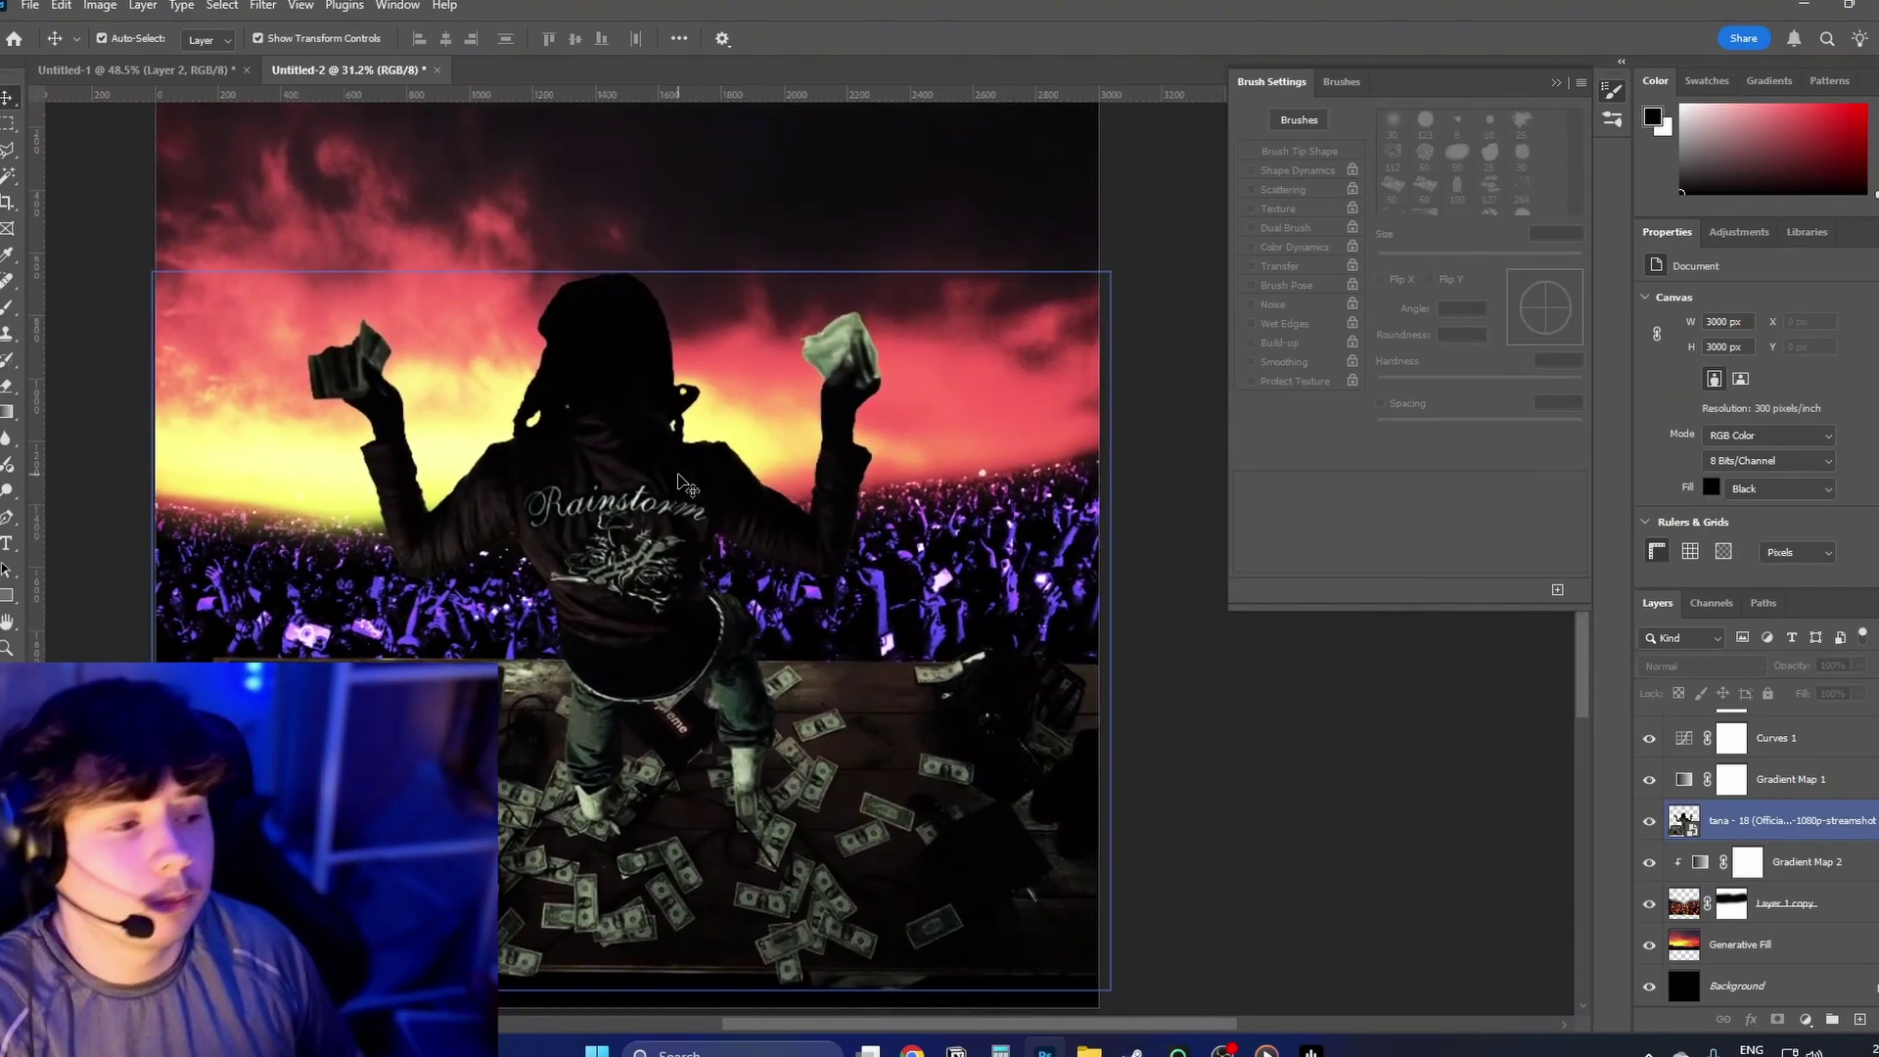
left_click(1197, 559)
left_click(1025, 578)
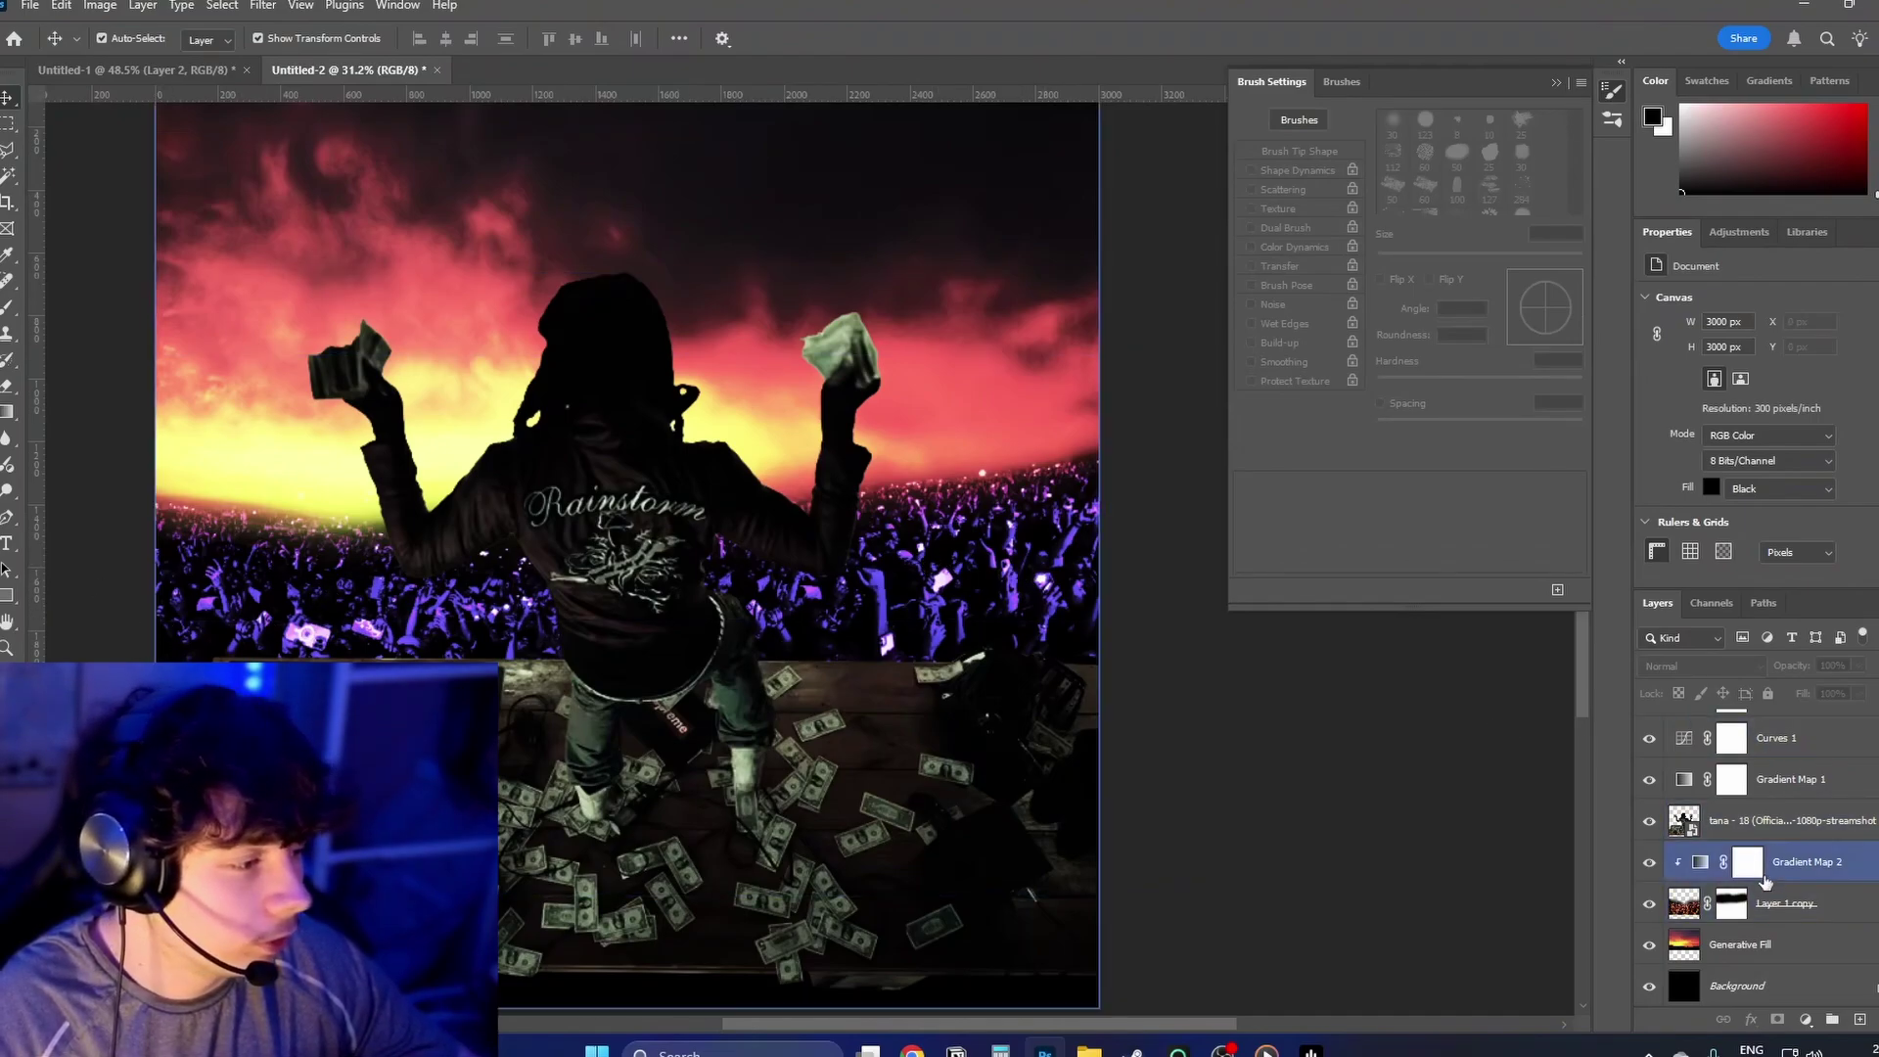
Step: Add a new empty layer directly above the figure layer, keeping the figure layer, and activate the Brush tool
left_click(1788, 864)
left_click(1795, 832)
left_click_drag(1864, 990, 1861, 1018)
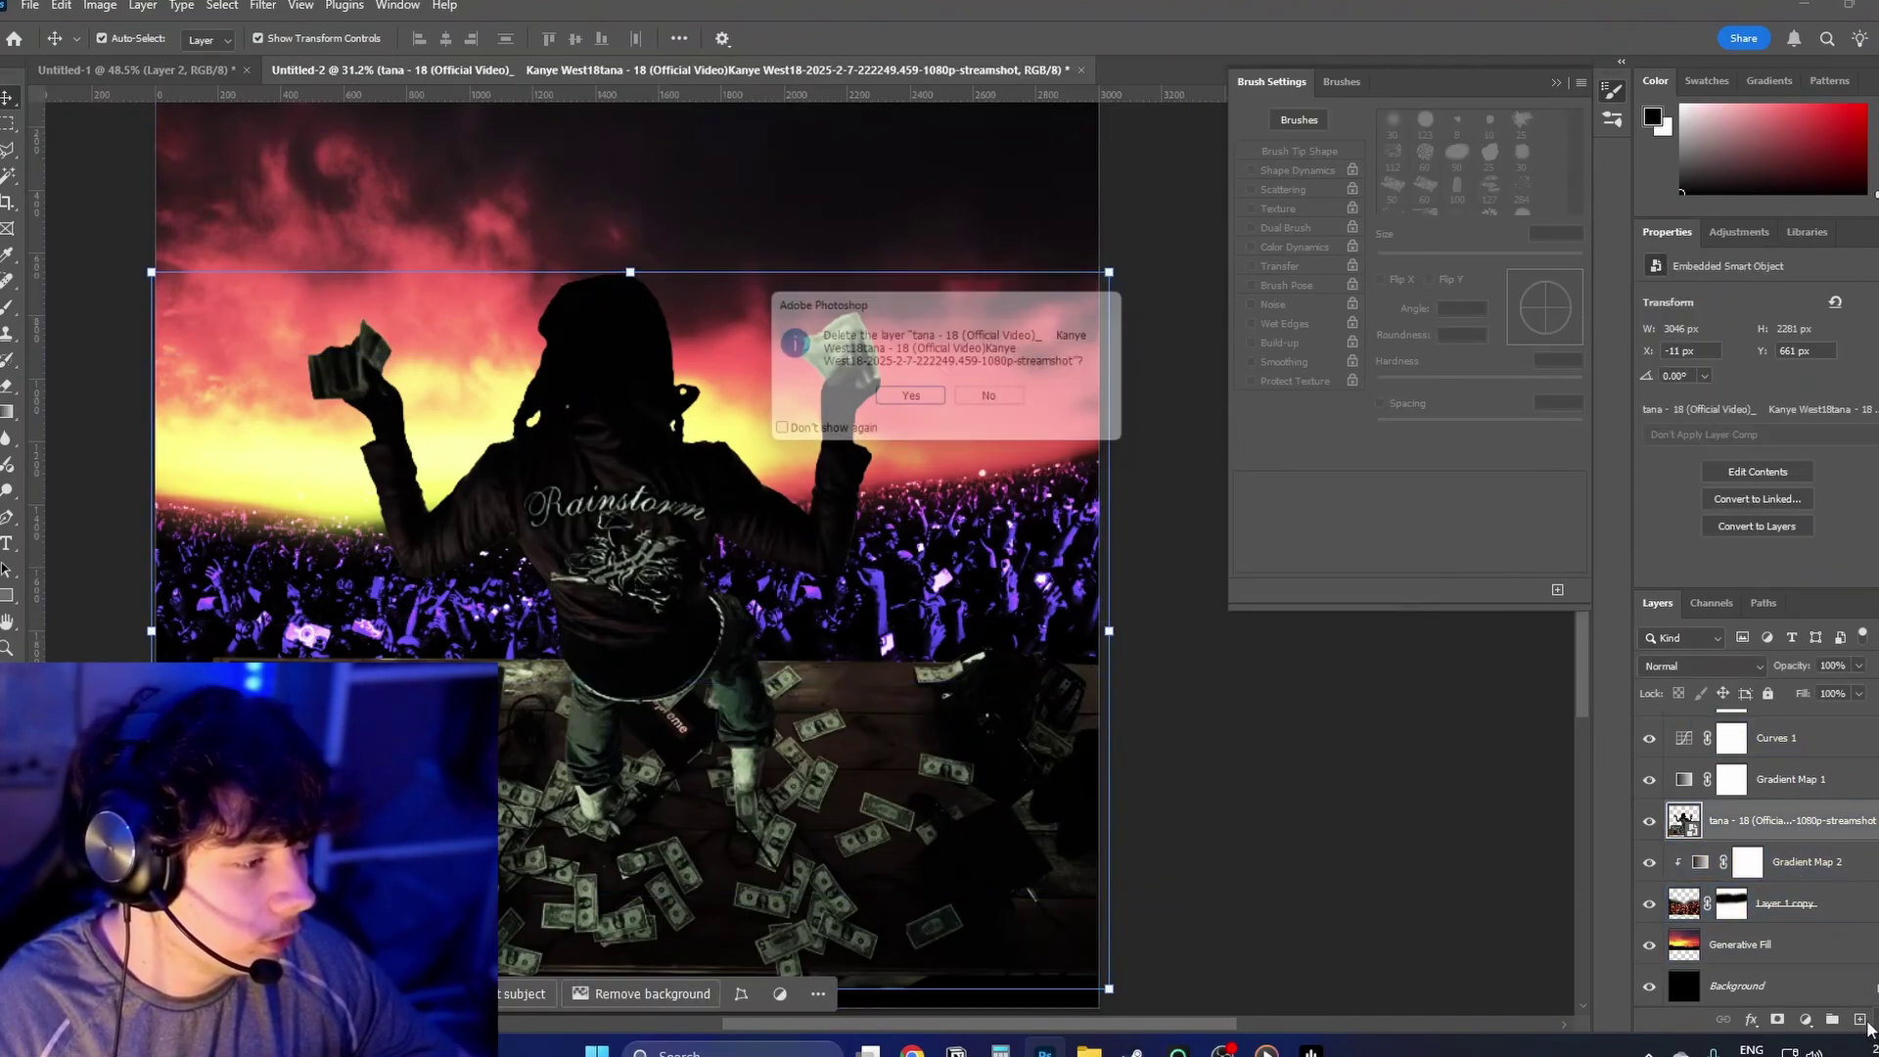
left_click(1003, 408)
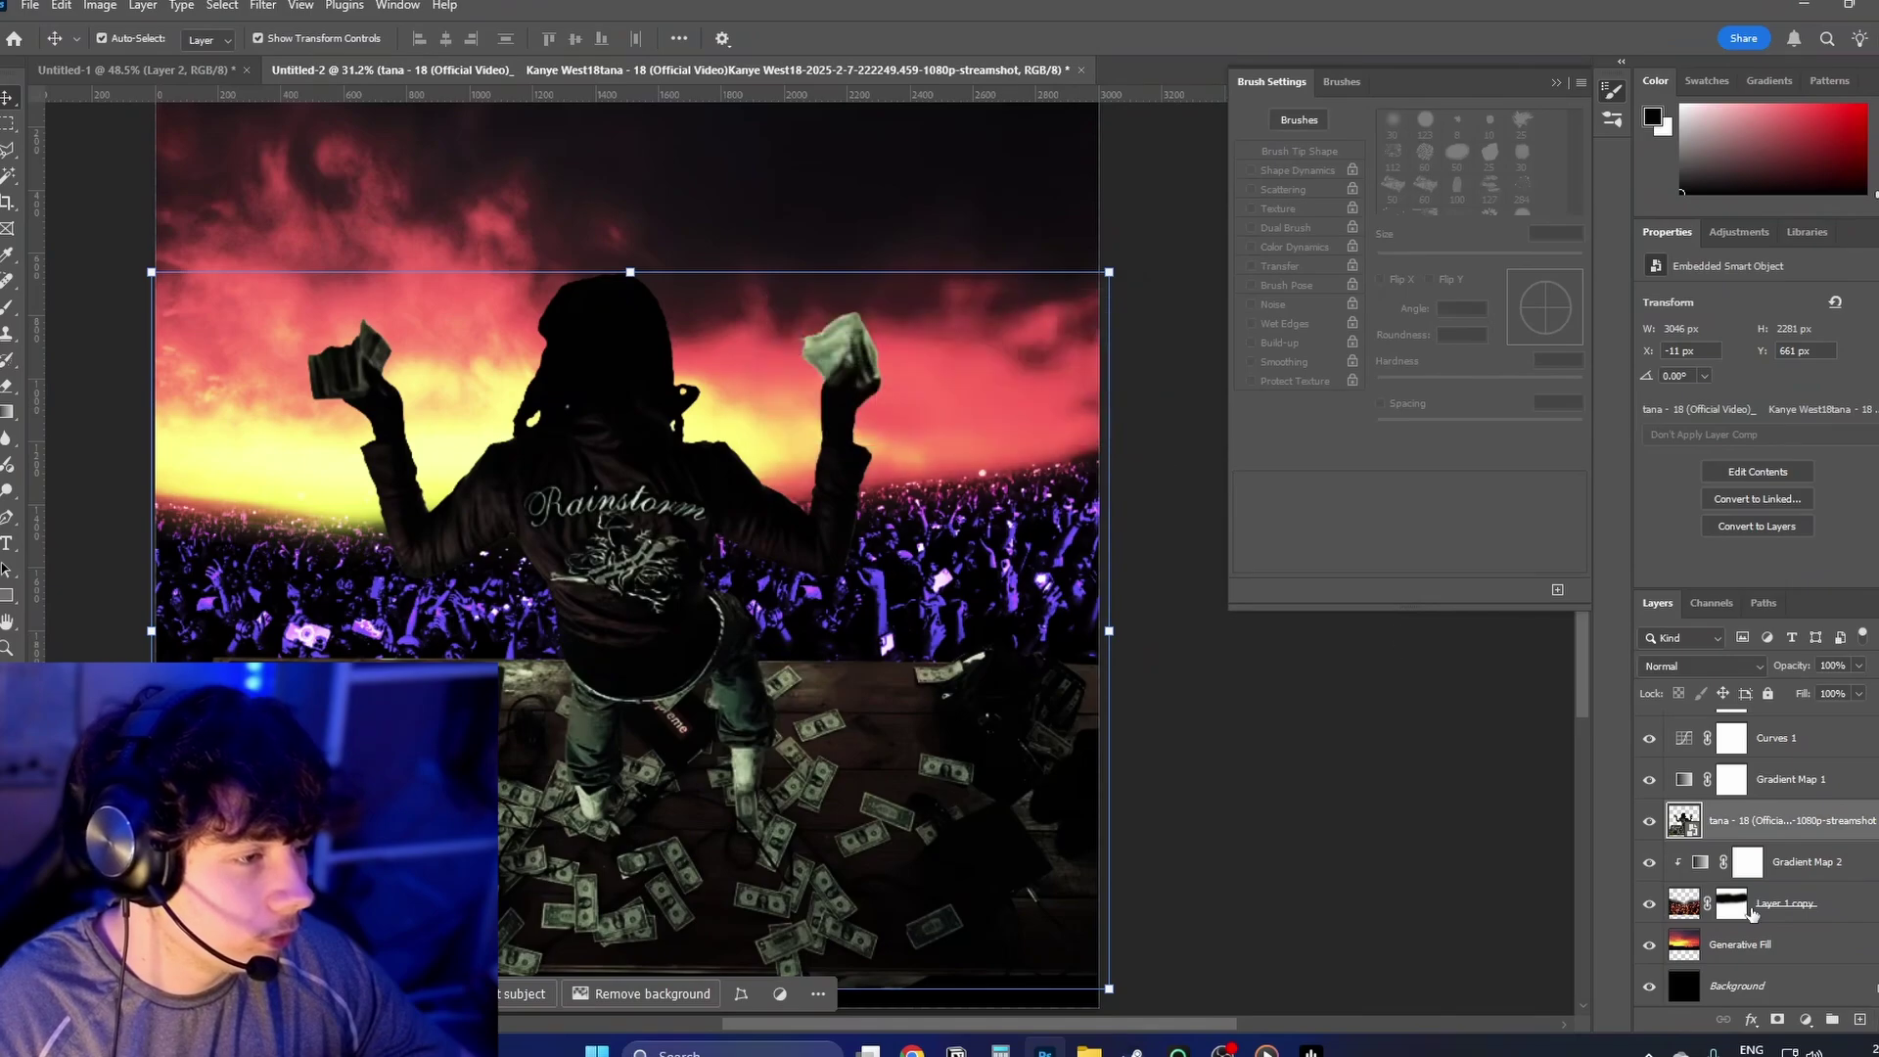
left_click(1861, 1019)
key("b")
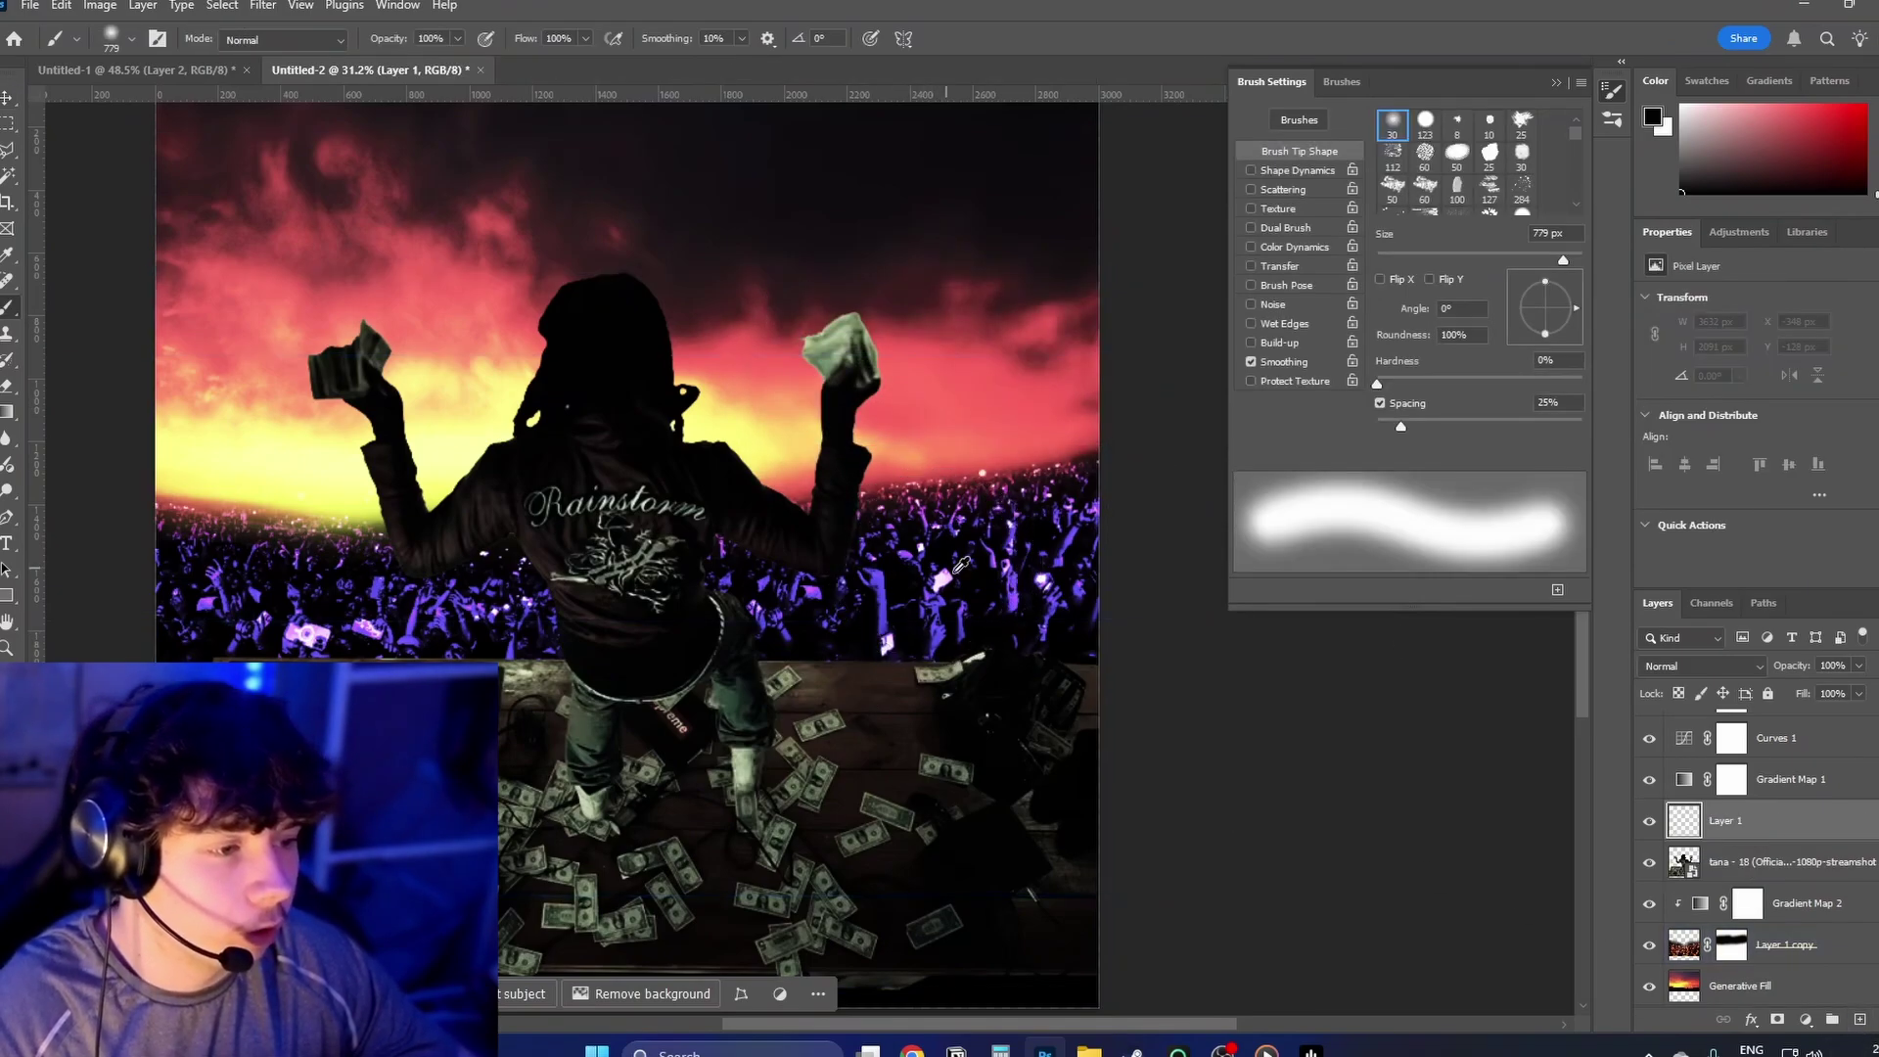
Step: Clip the new layer to the figure and try soft 779 px brush dabs in purple sampled from the crowd, undoing them
left_click(939, 625, "alt")
left_click(1072, 631)
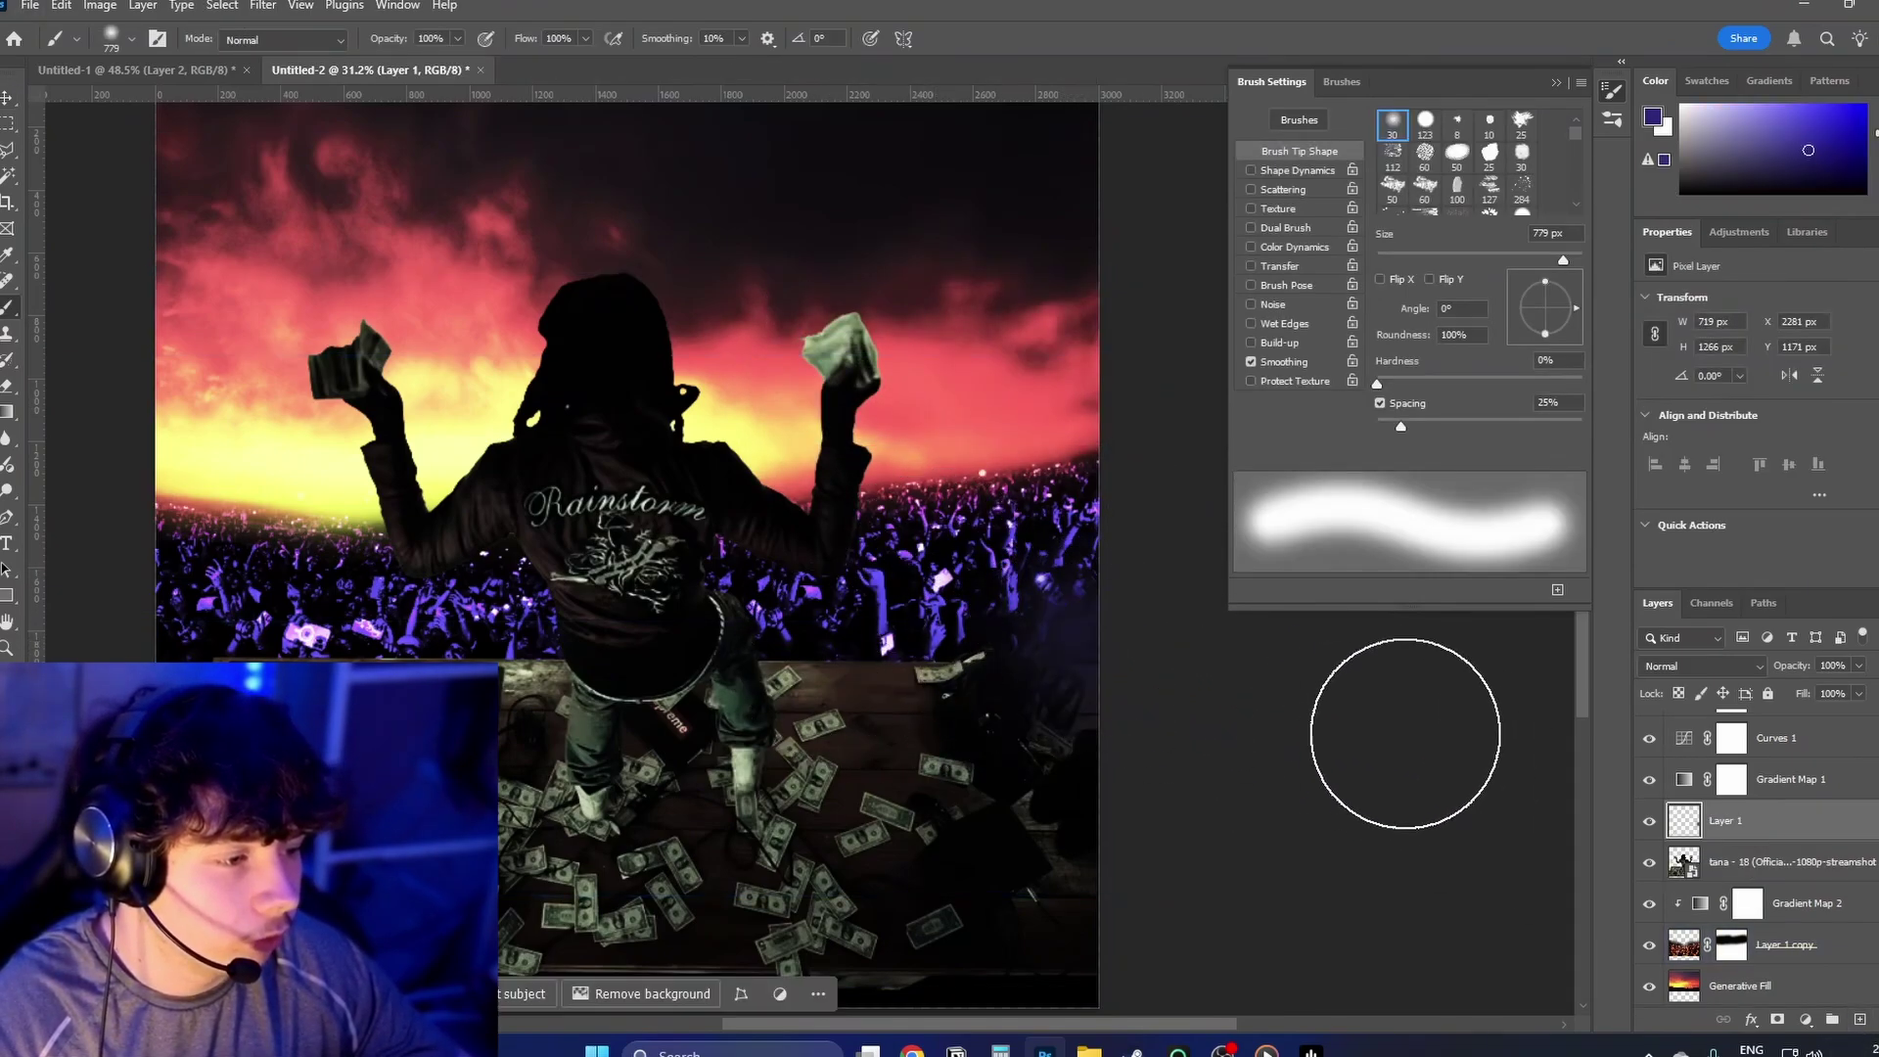
key("ctrl+z")
left_click(1094, 637)
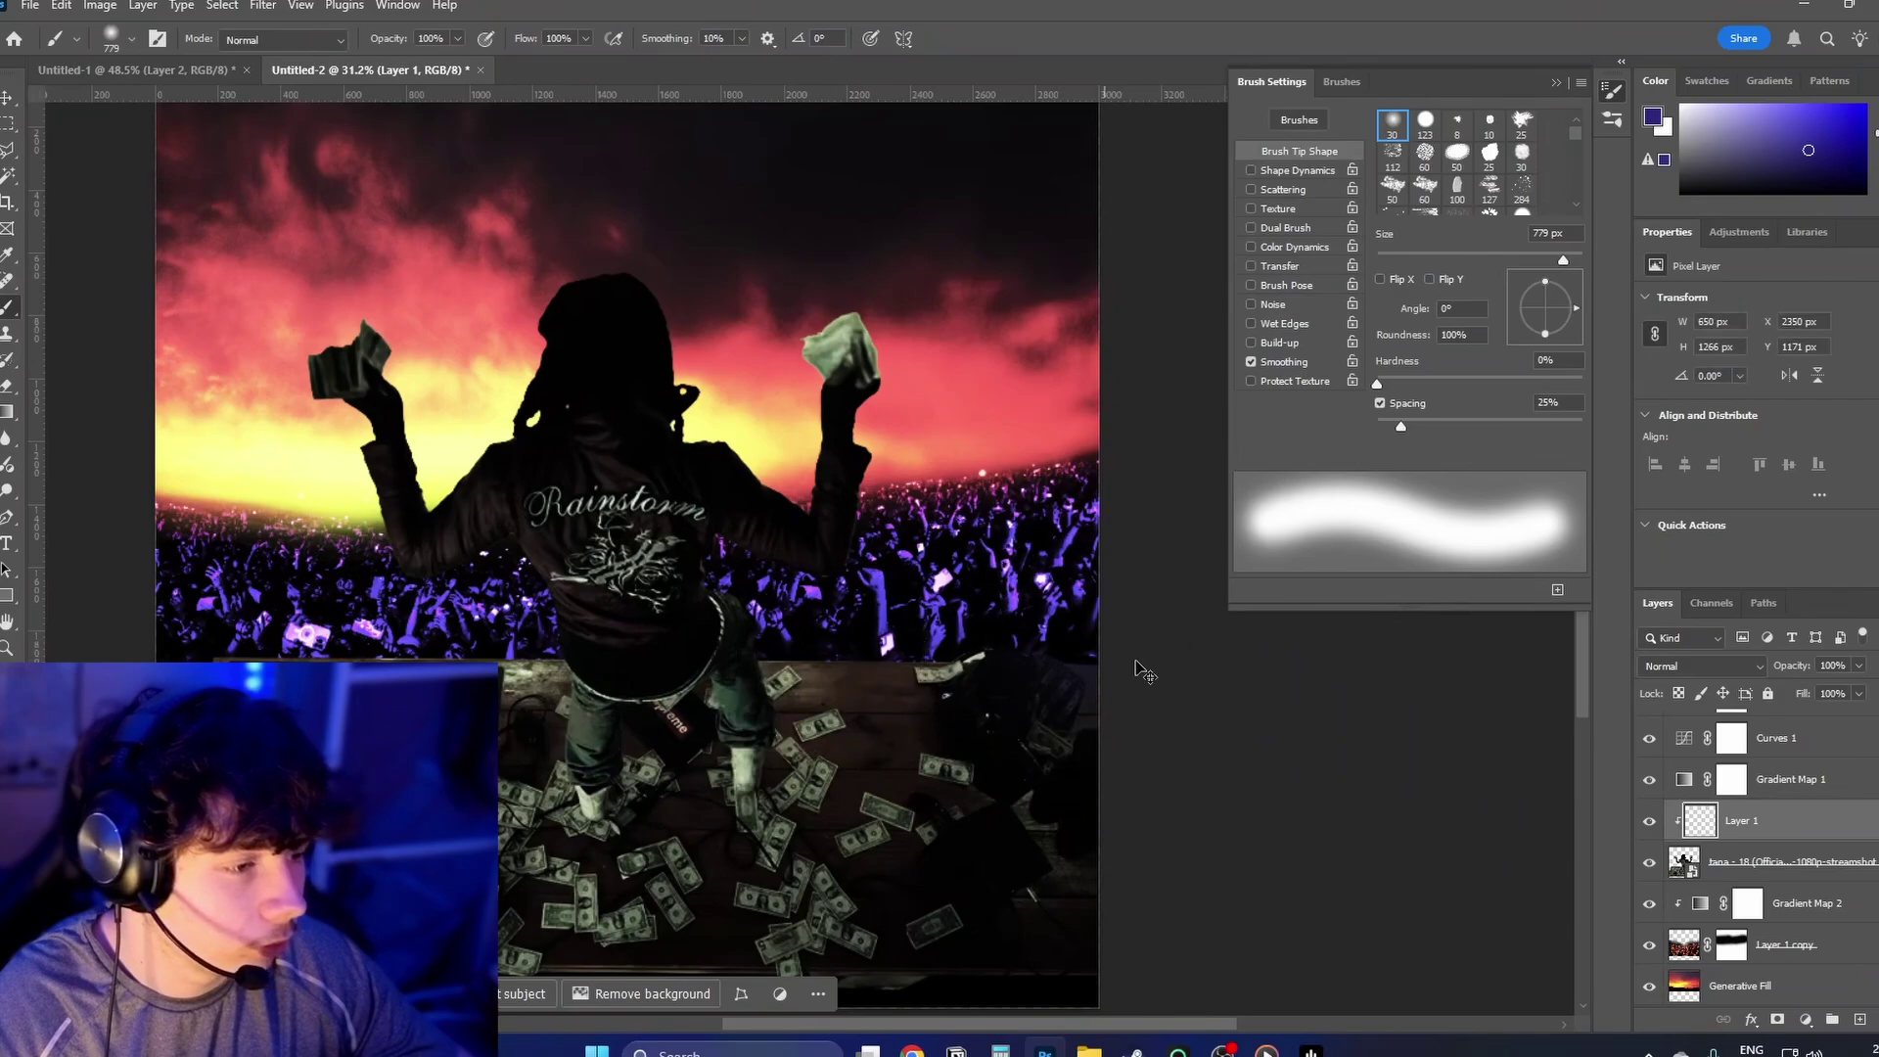
key("ctrl+z")
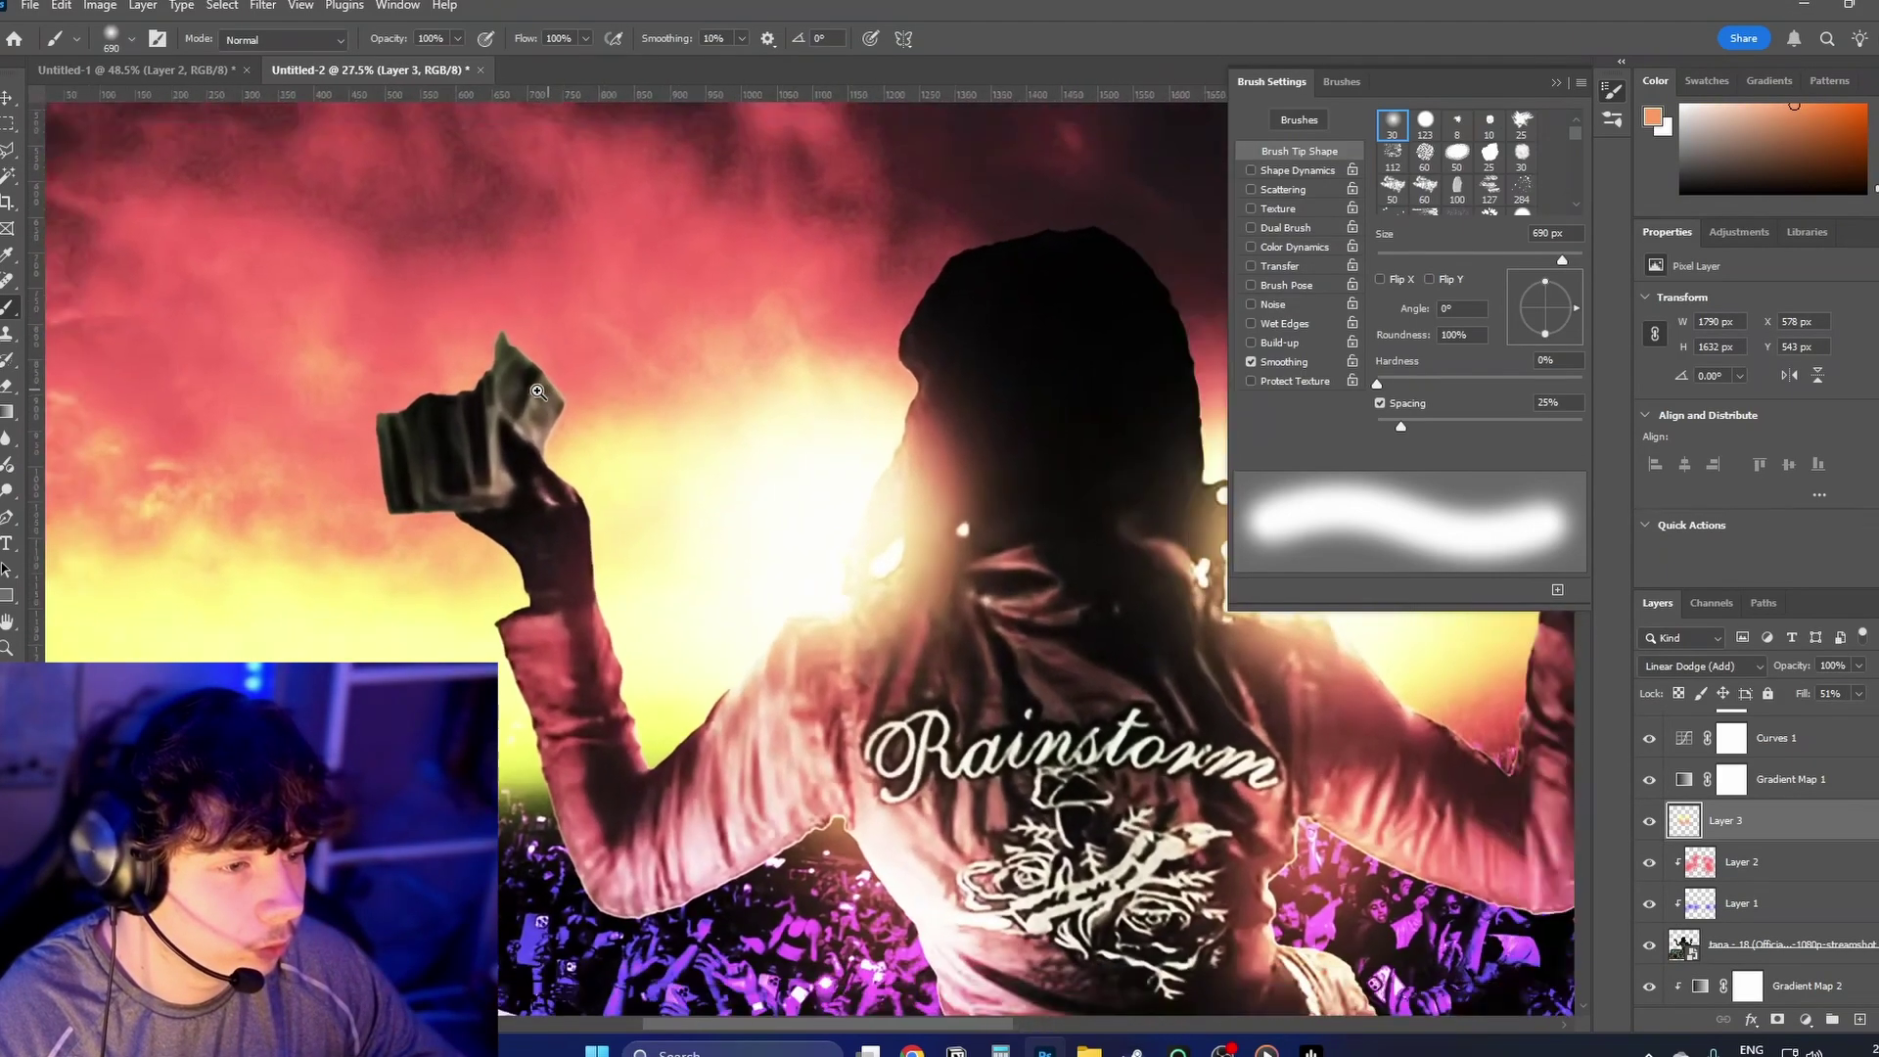
scroll(487, 402, "down", 2)
scroll(487, 402, "down", 1)
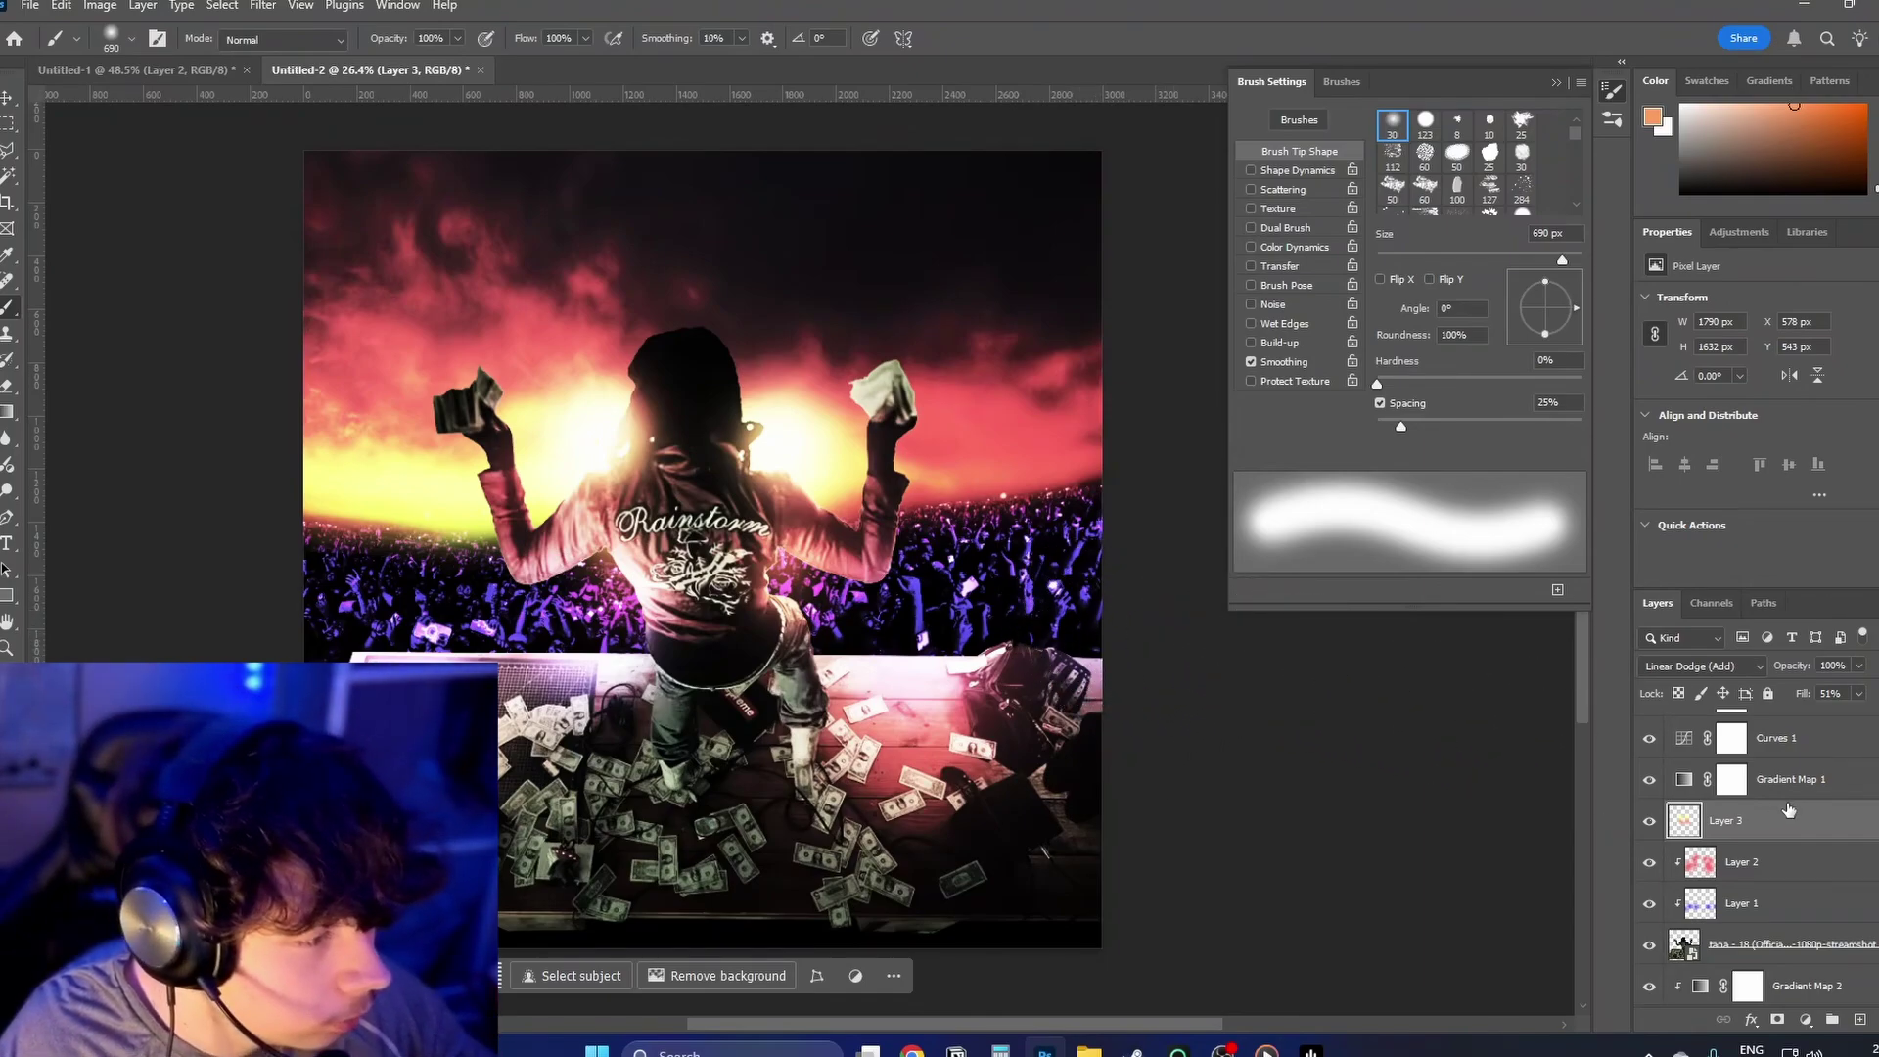
scroll(1785, 805, "up", 2)
left_click(1789, 741)
scroll(1787, 795, "down", 4)
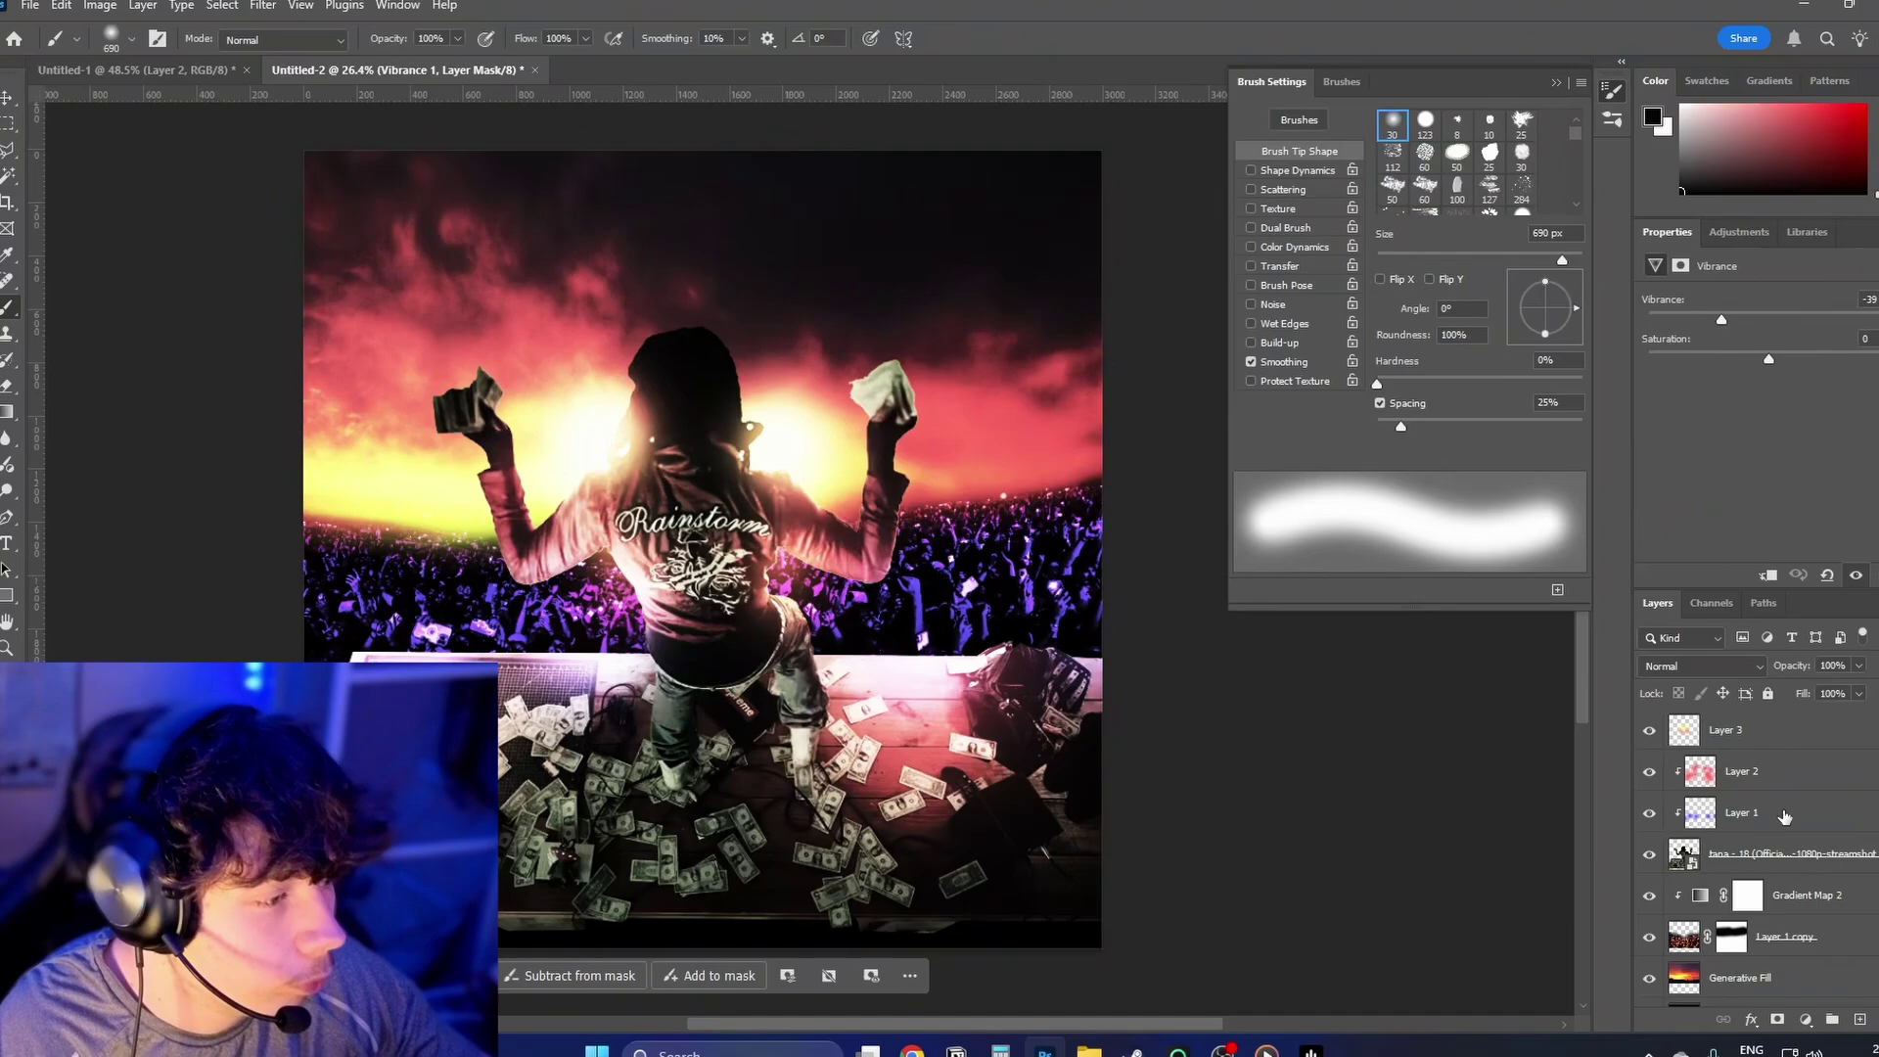
scroll(1768, 783, "up", 1)
left_click(1769, 774)
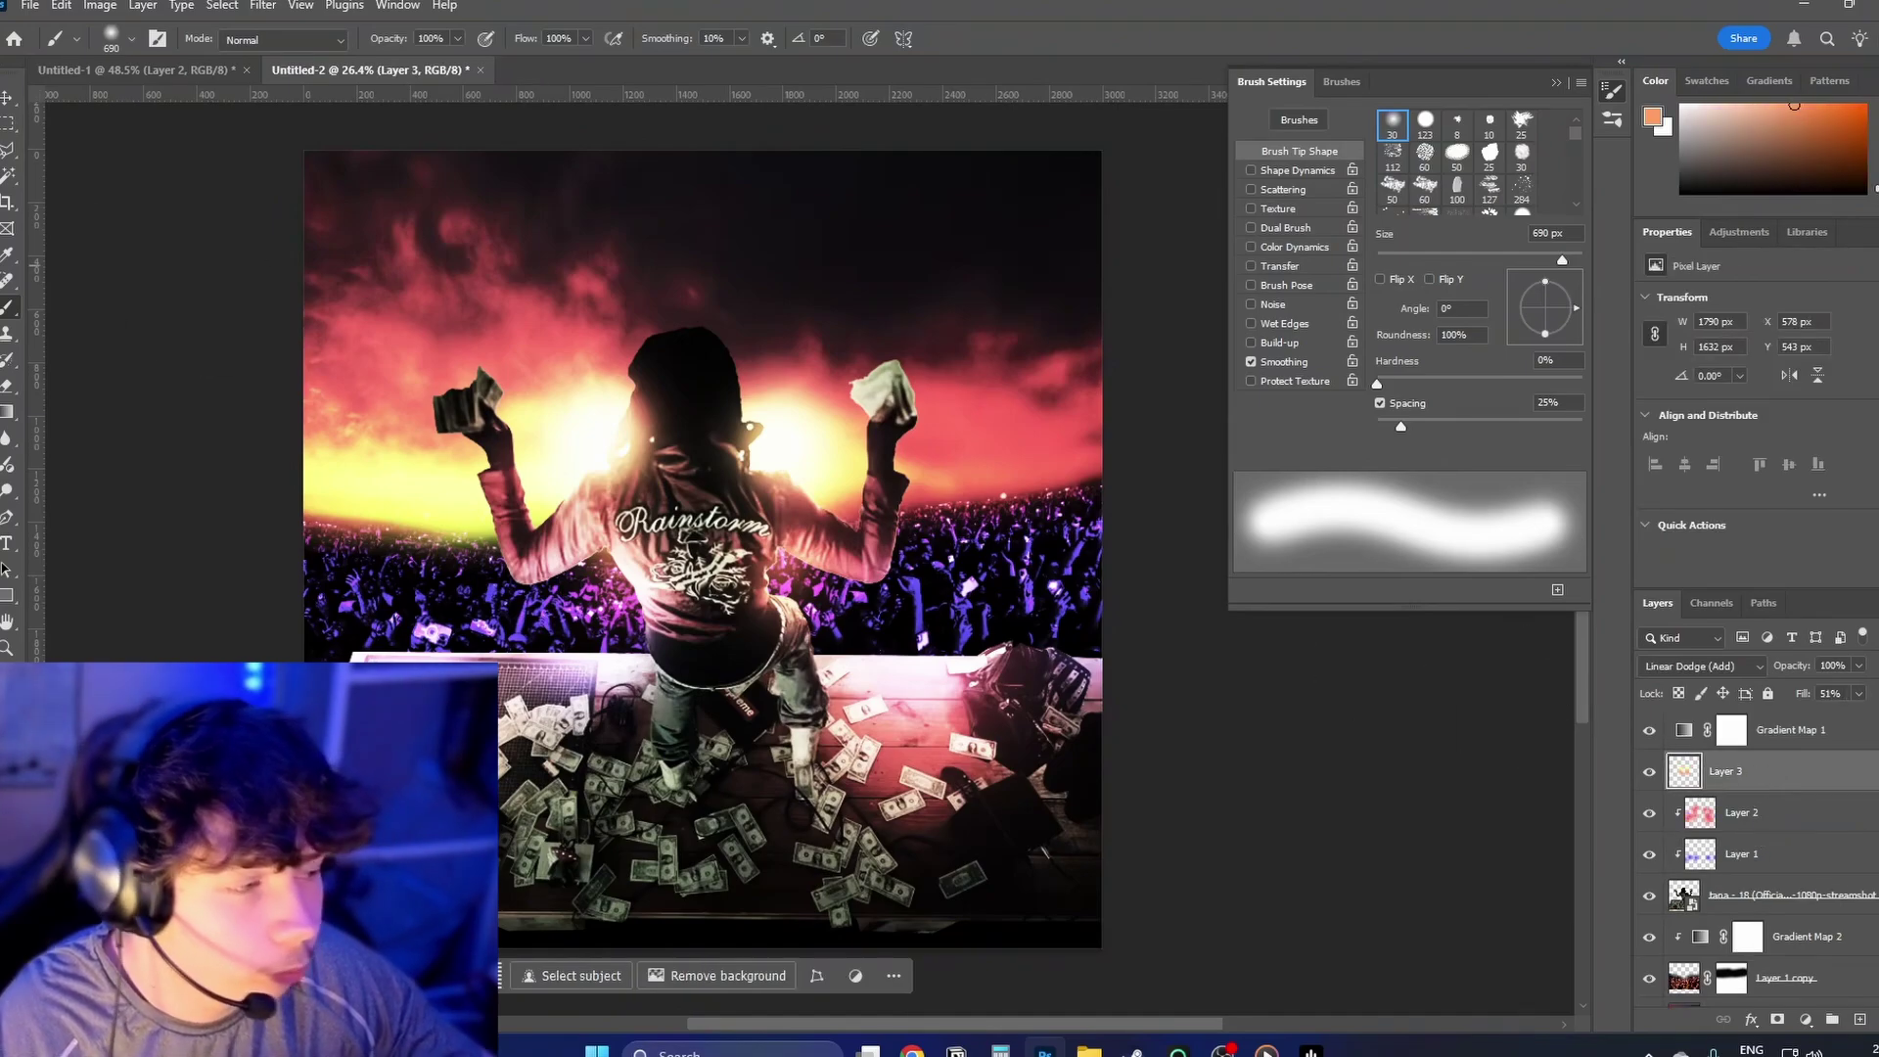
Step: Switch to Chrome, open texturelabs.org and browse both pages of recommended textures for an overlay
key("alt+Tab")
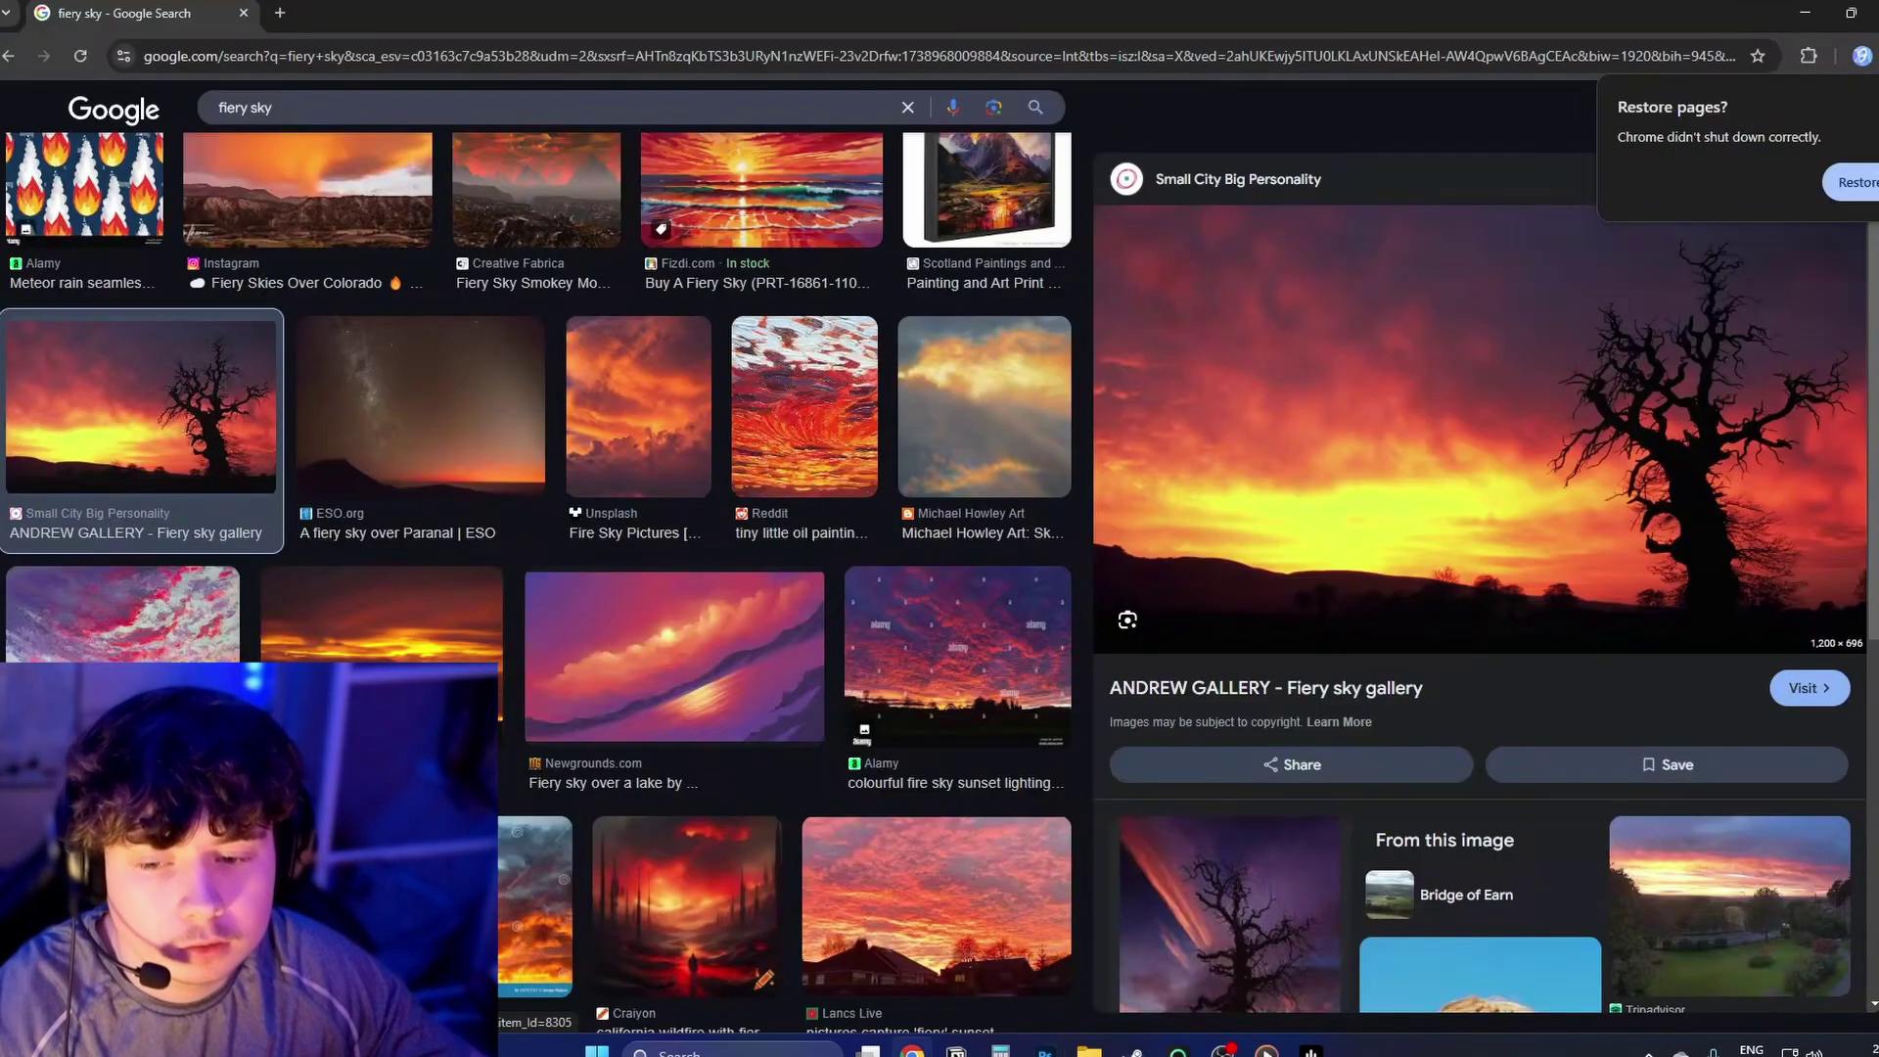
left_click(418, 49)
type("texturelabs.org")
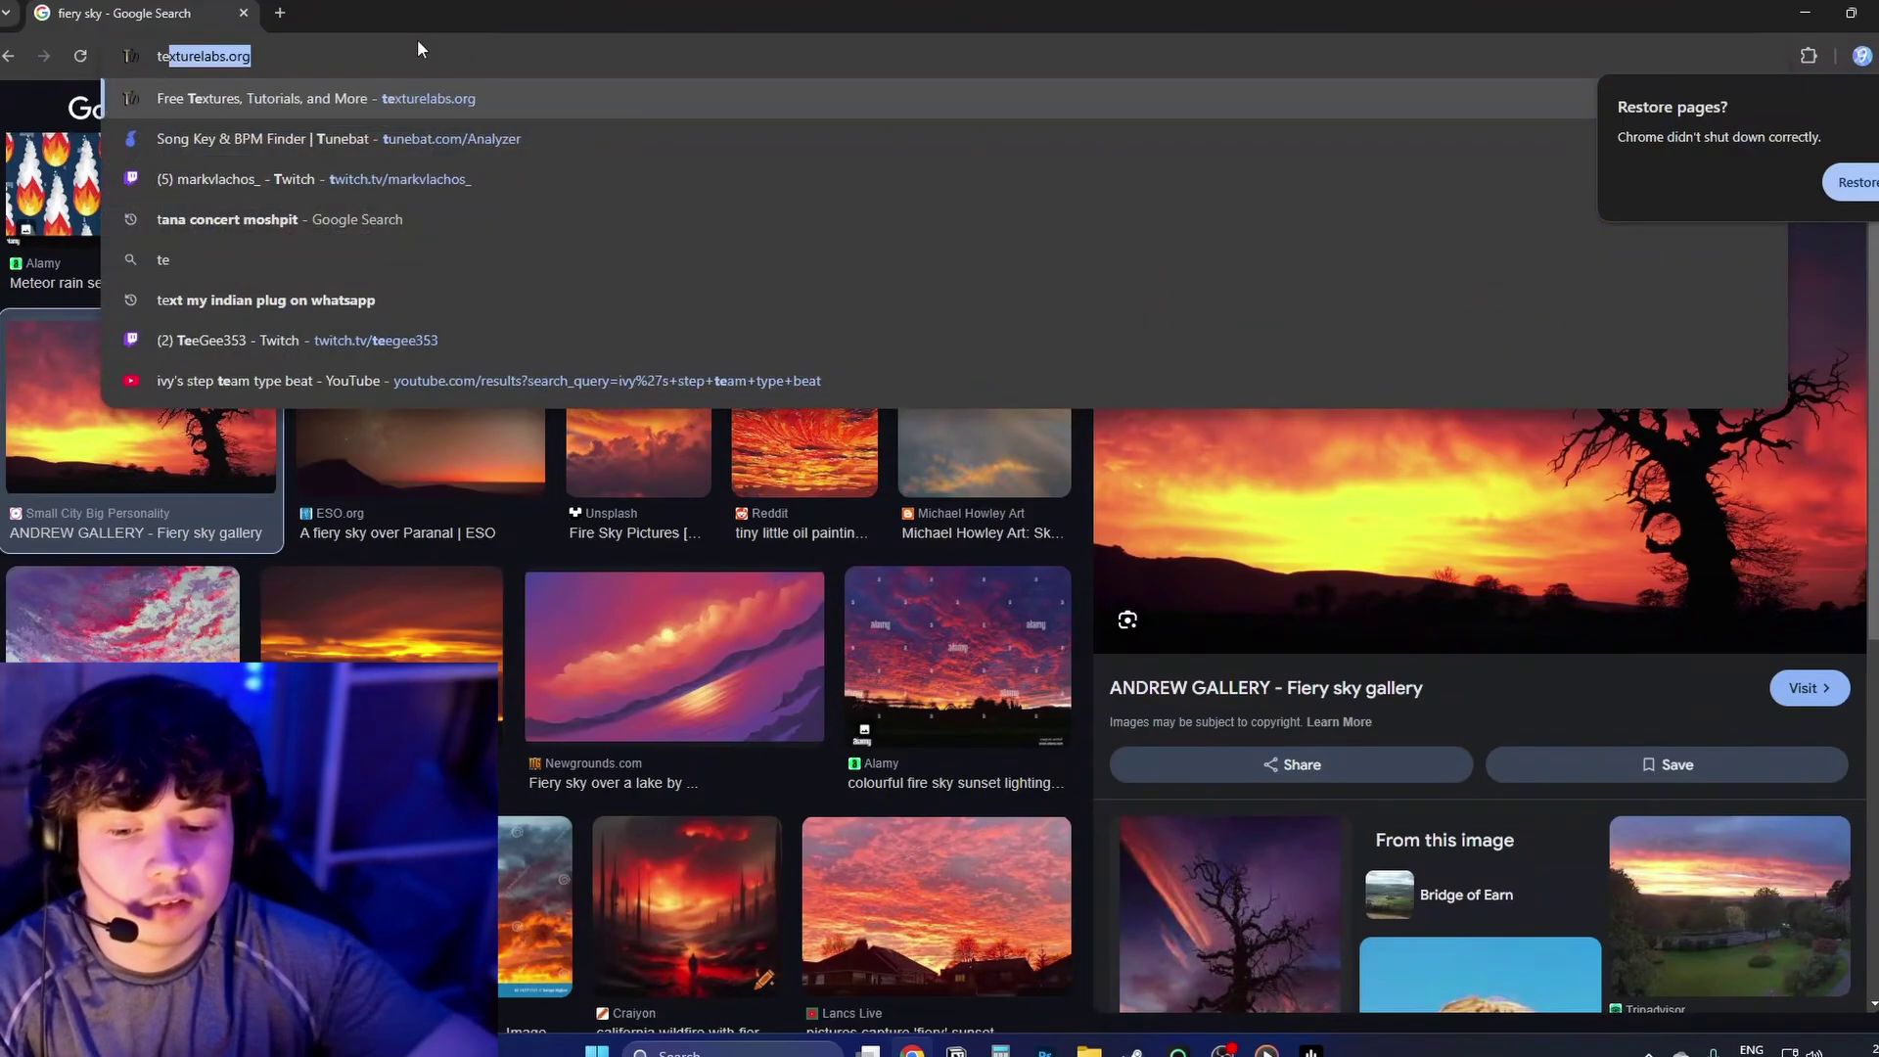
key("Return")
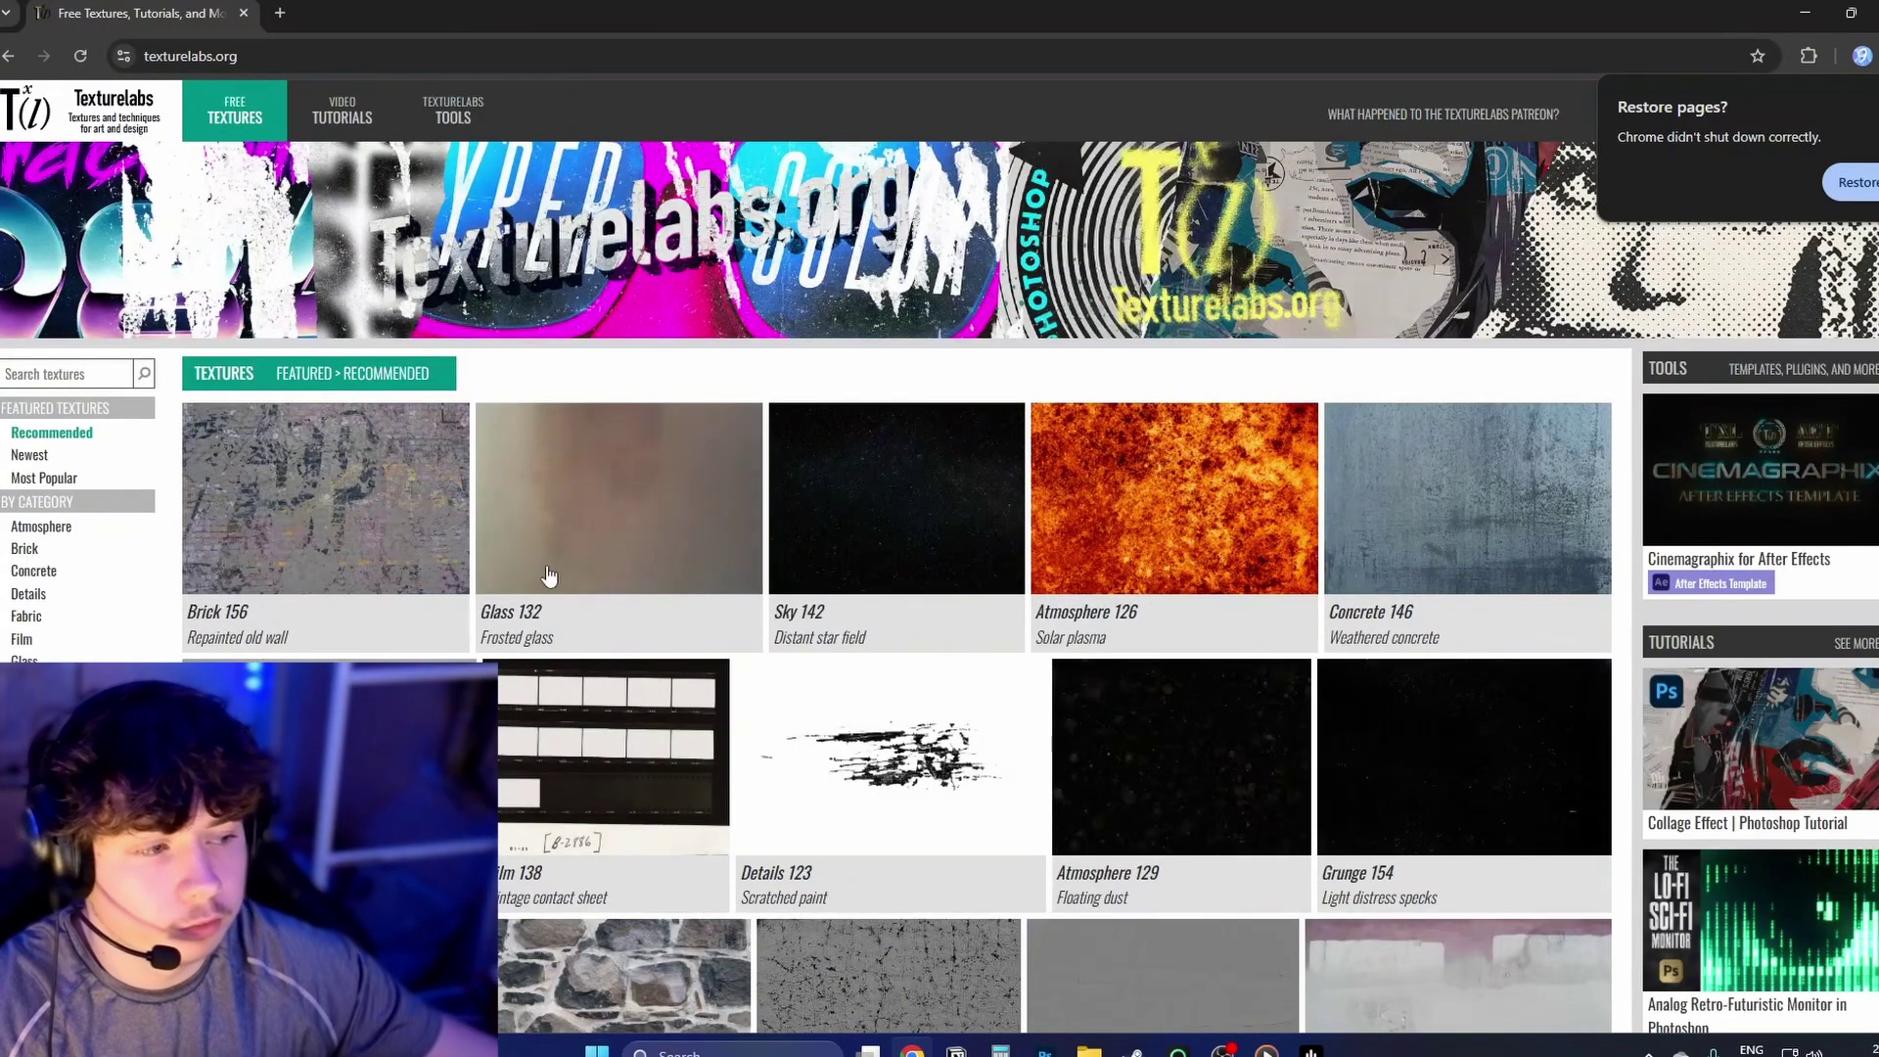
scroll(646, 712, "down", 4)
scroll(646, 711, "down", 15)
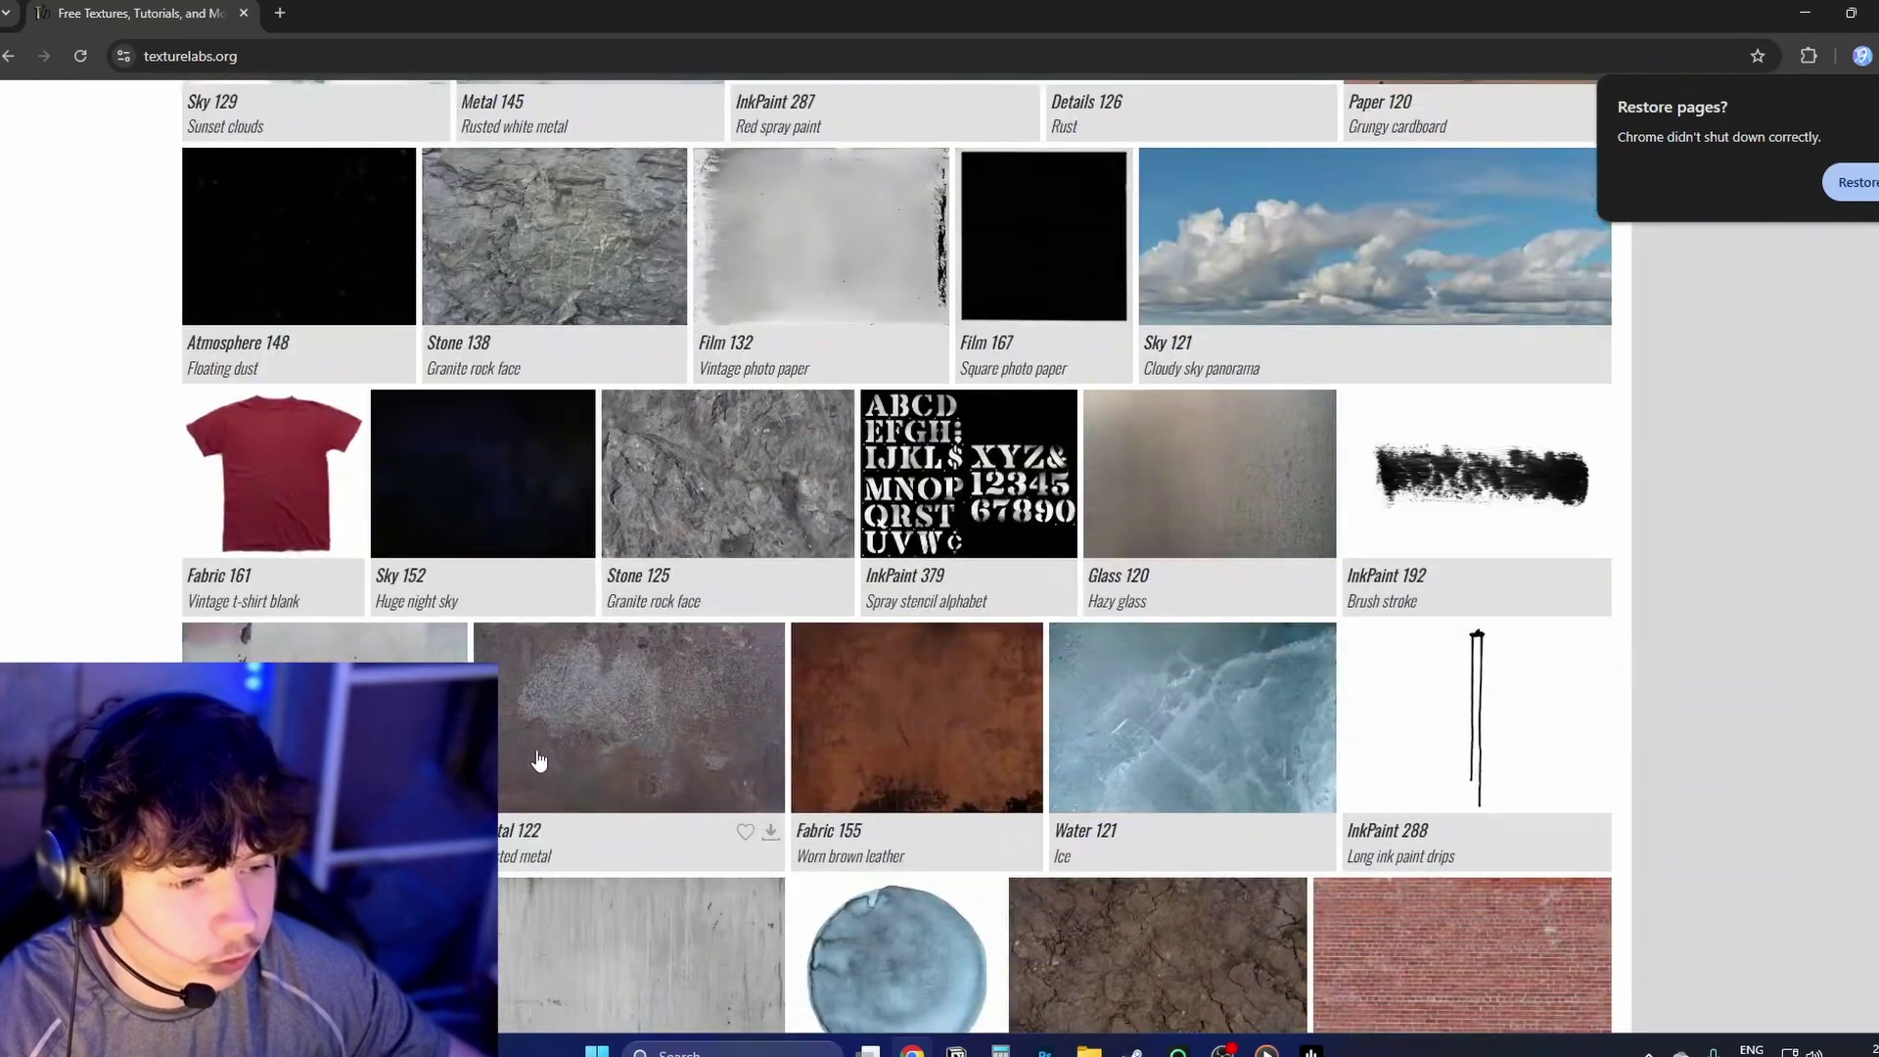
scroll(690, 765, "down", 13)
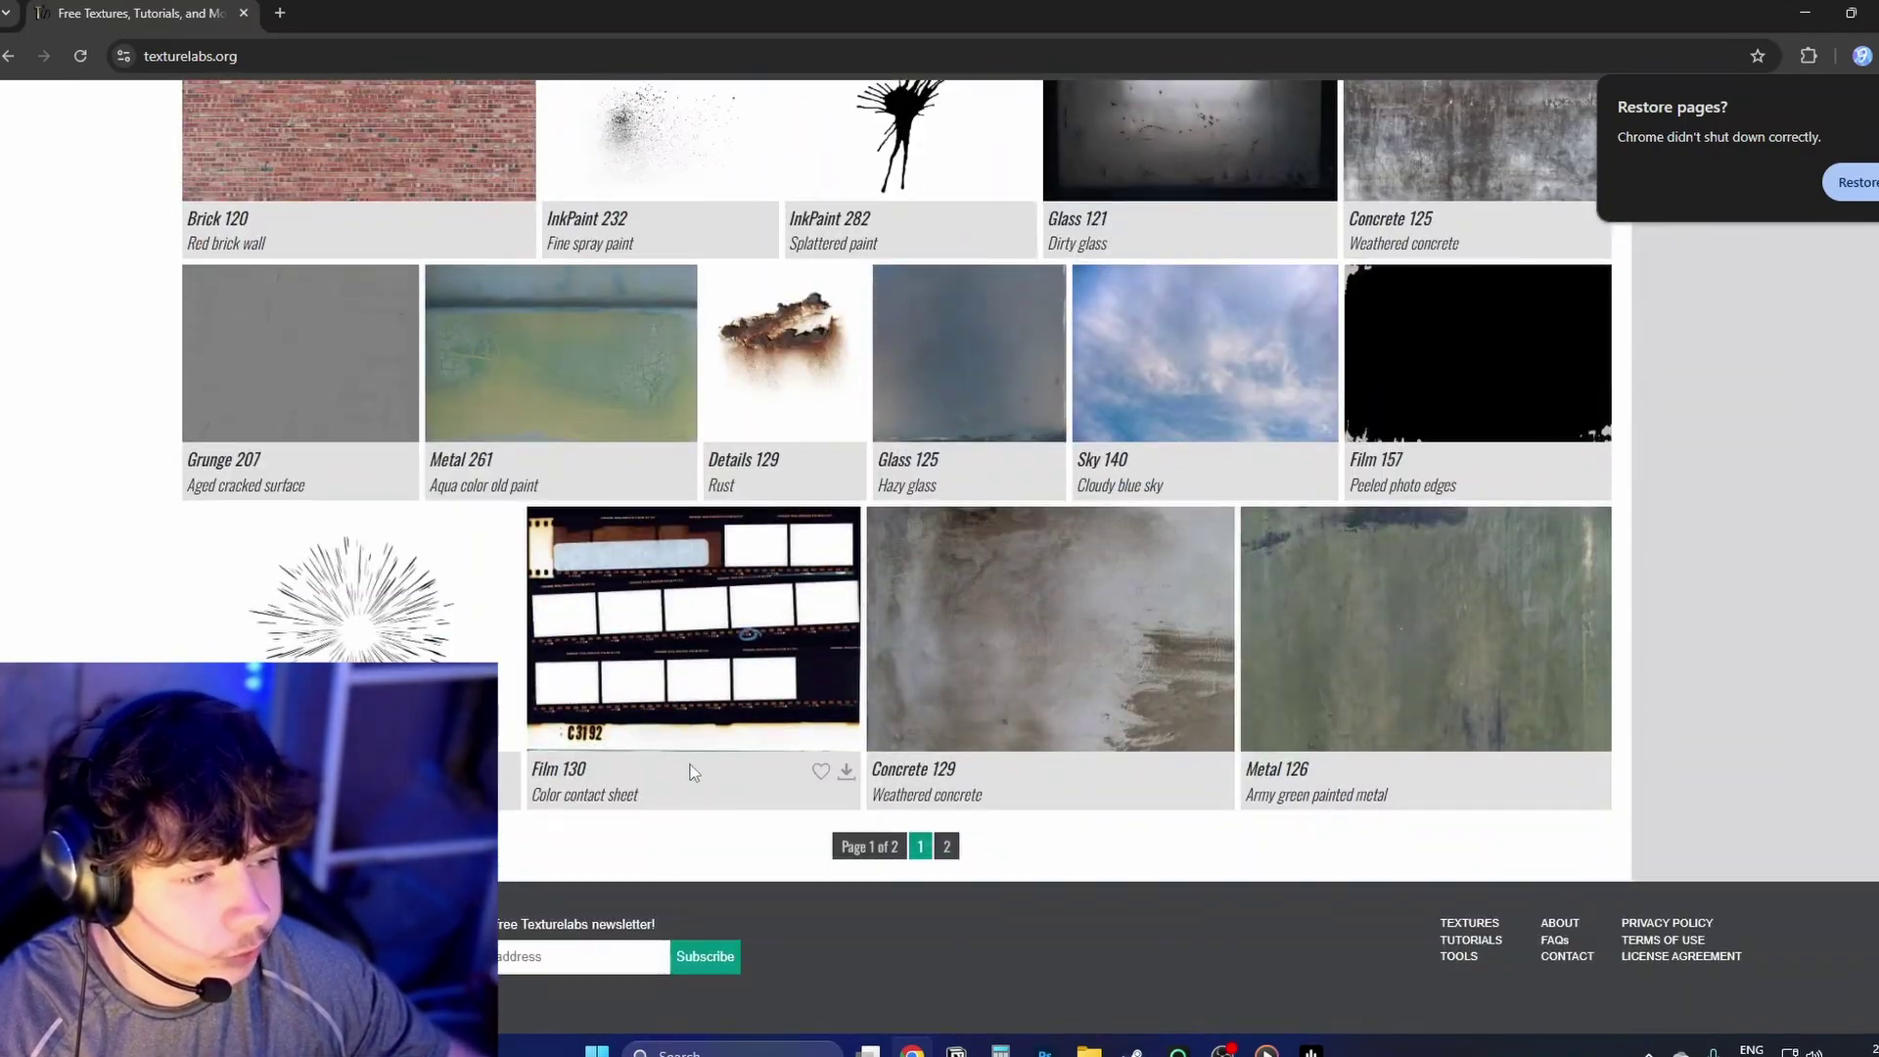
scroll(532, 780, "down", 12)
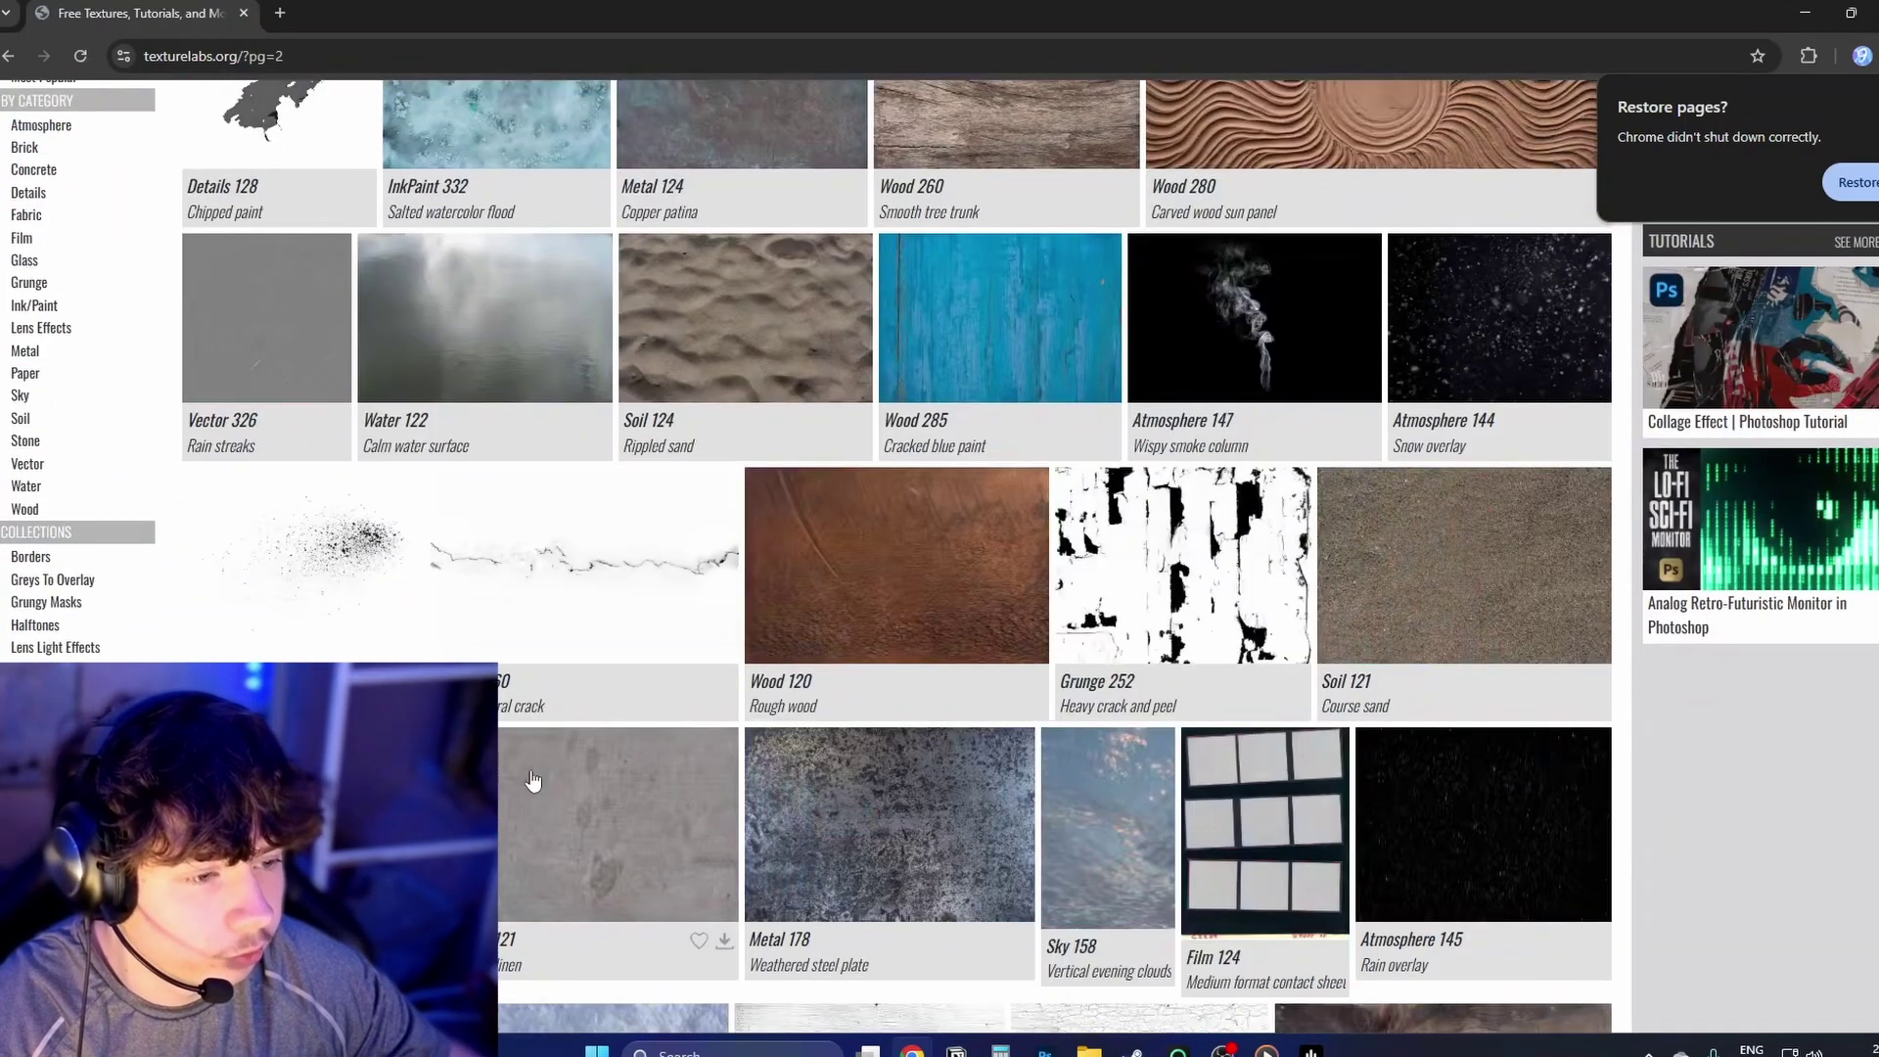
scroll(546, 810, "up", 12)
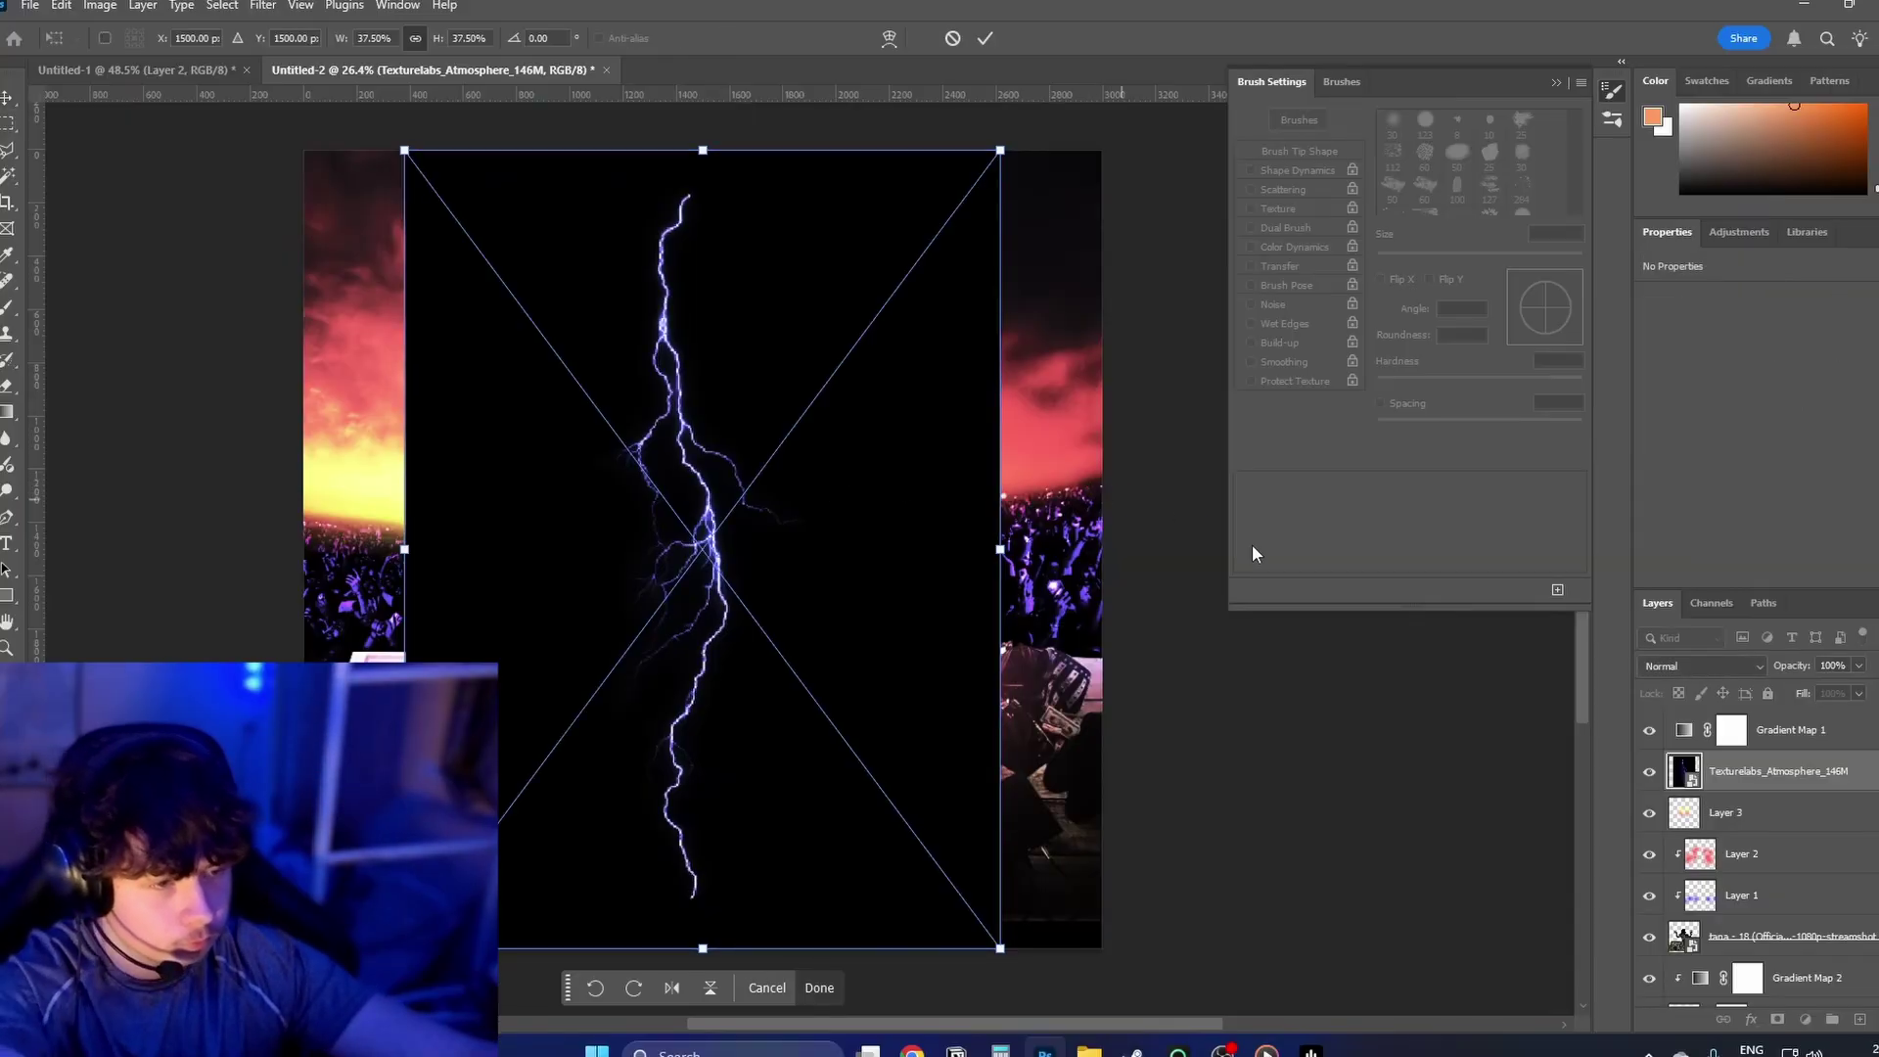
Step: Place the Texturelabs_Atmosphere_146M lightning image above Layer 3 and set its blend mode to Linear Dodge (Add)
key("Return")
left_click(1708, 666)
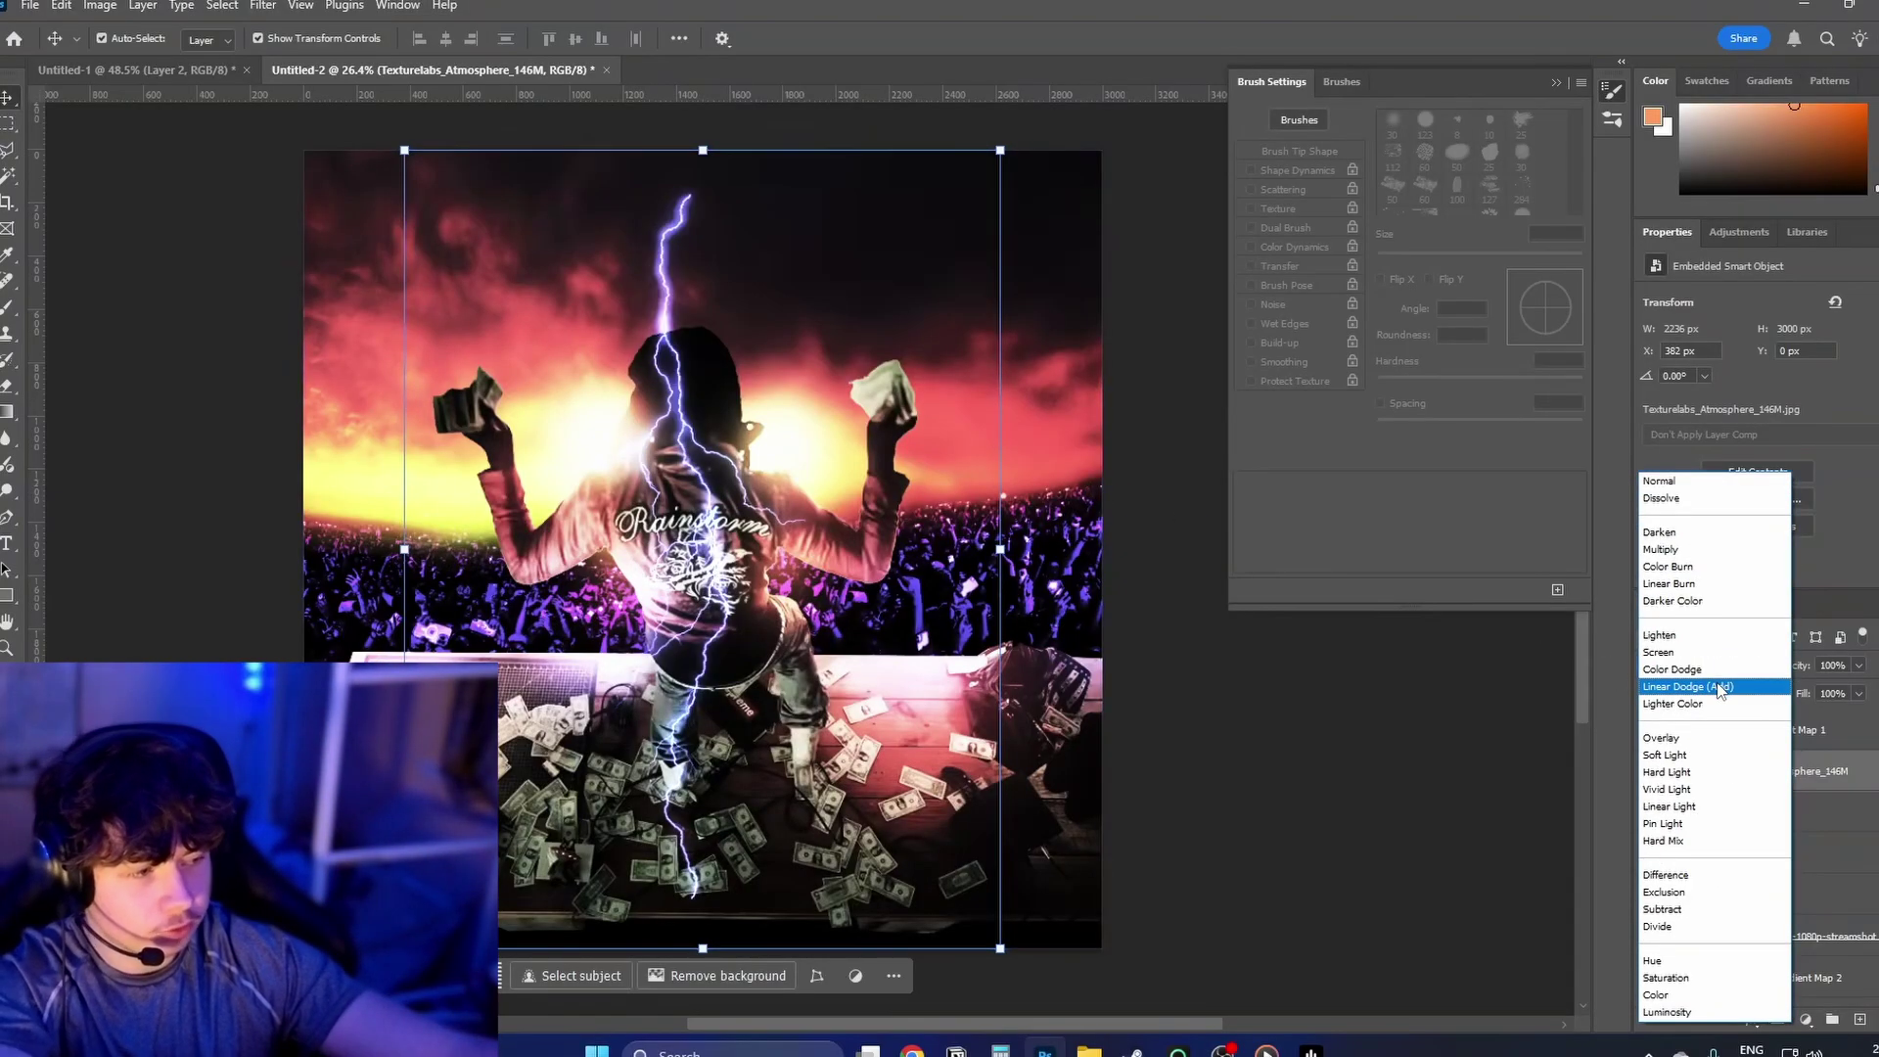
left_click(1719, 687)
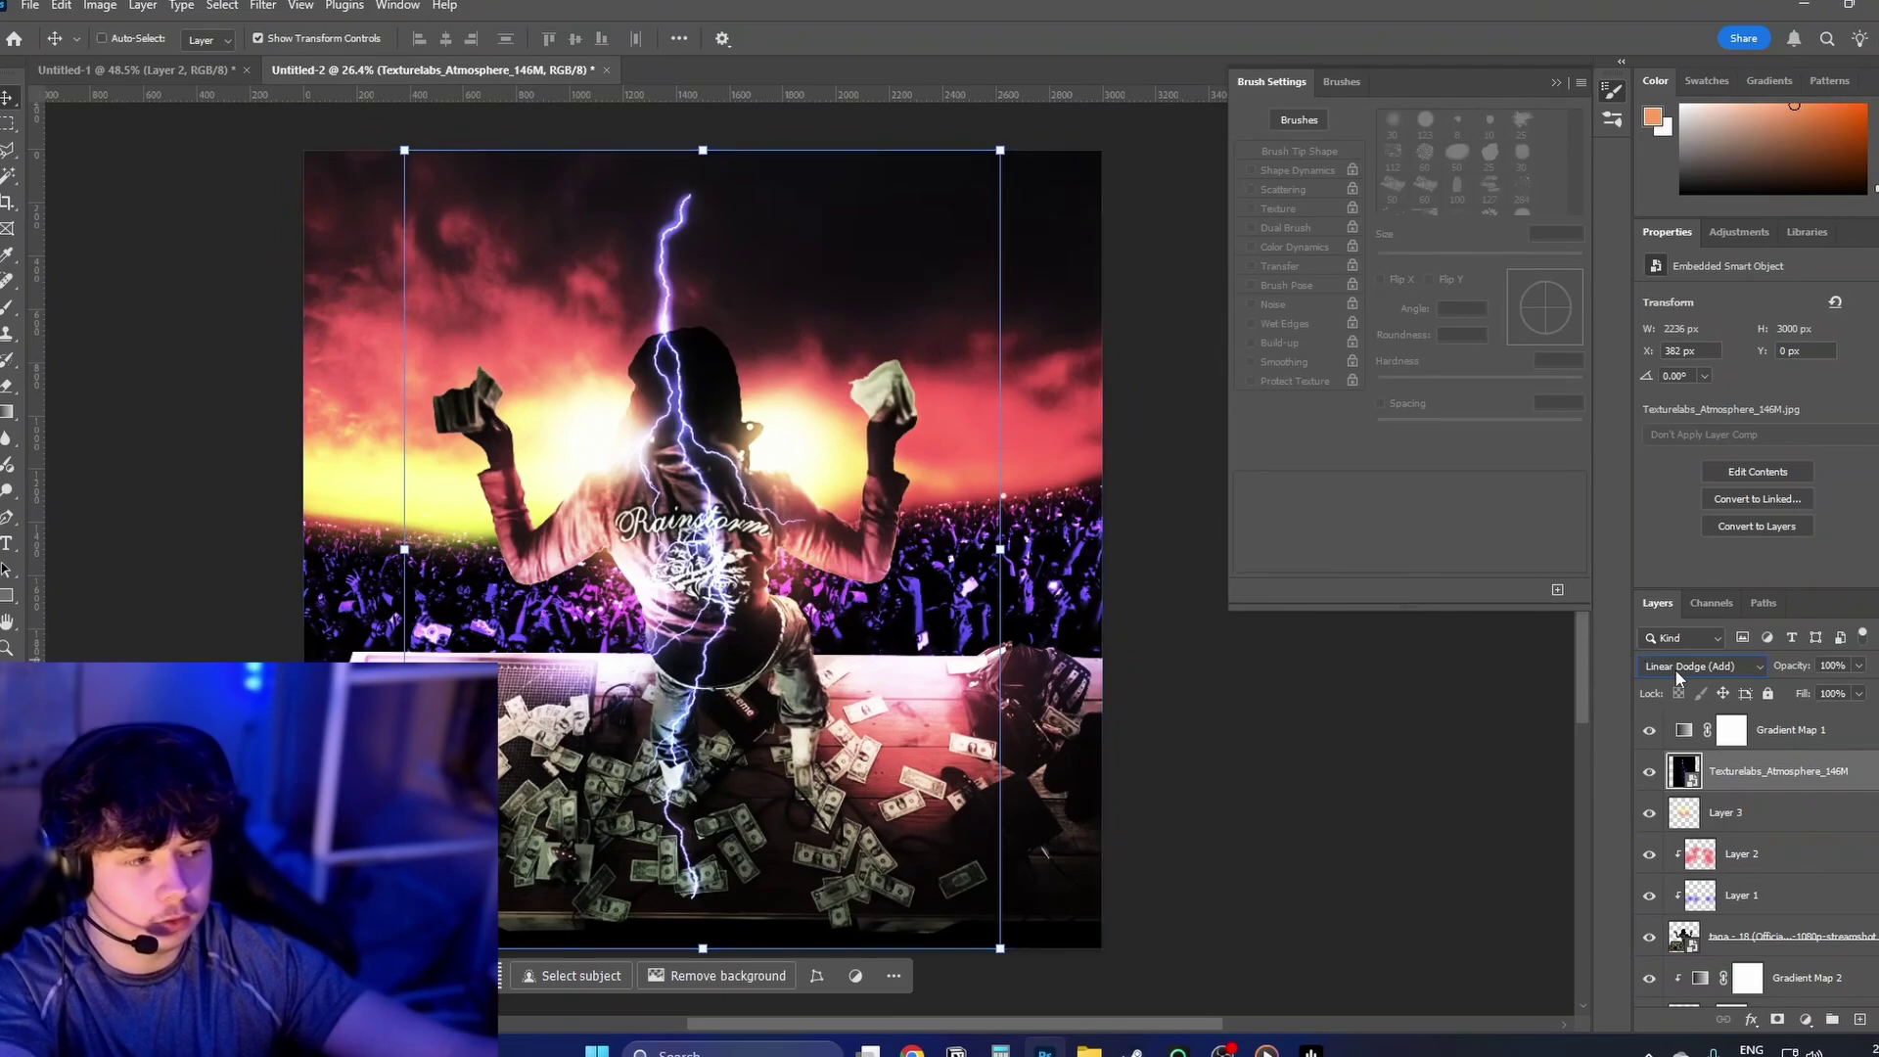
Step: Reposition and perspective-distort the lightning, widening it to about 131.6%, so the bolt strikes the money in the figure's left-hand side fist
key("ctrl+t")
left_click_drag(759, 485, 554, 447)
right_click(554, 449)
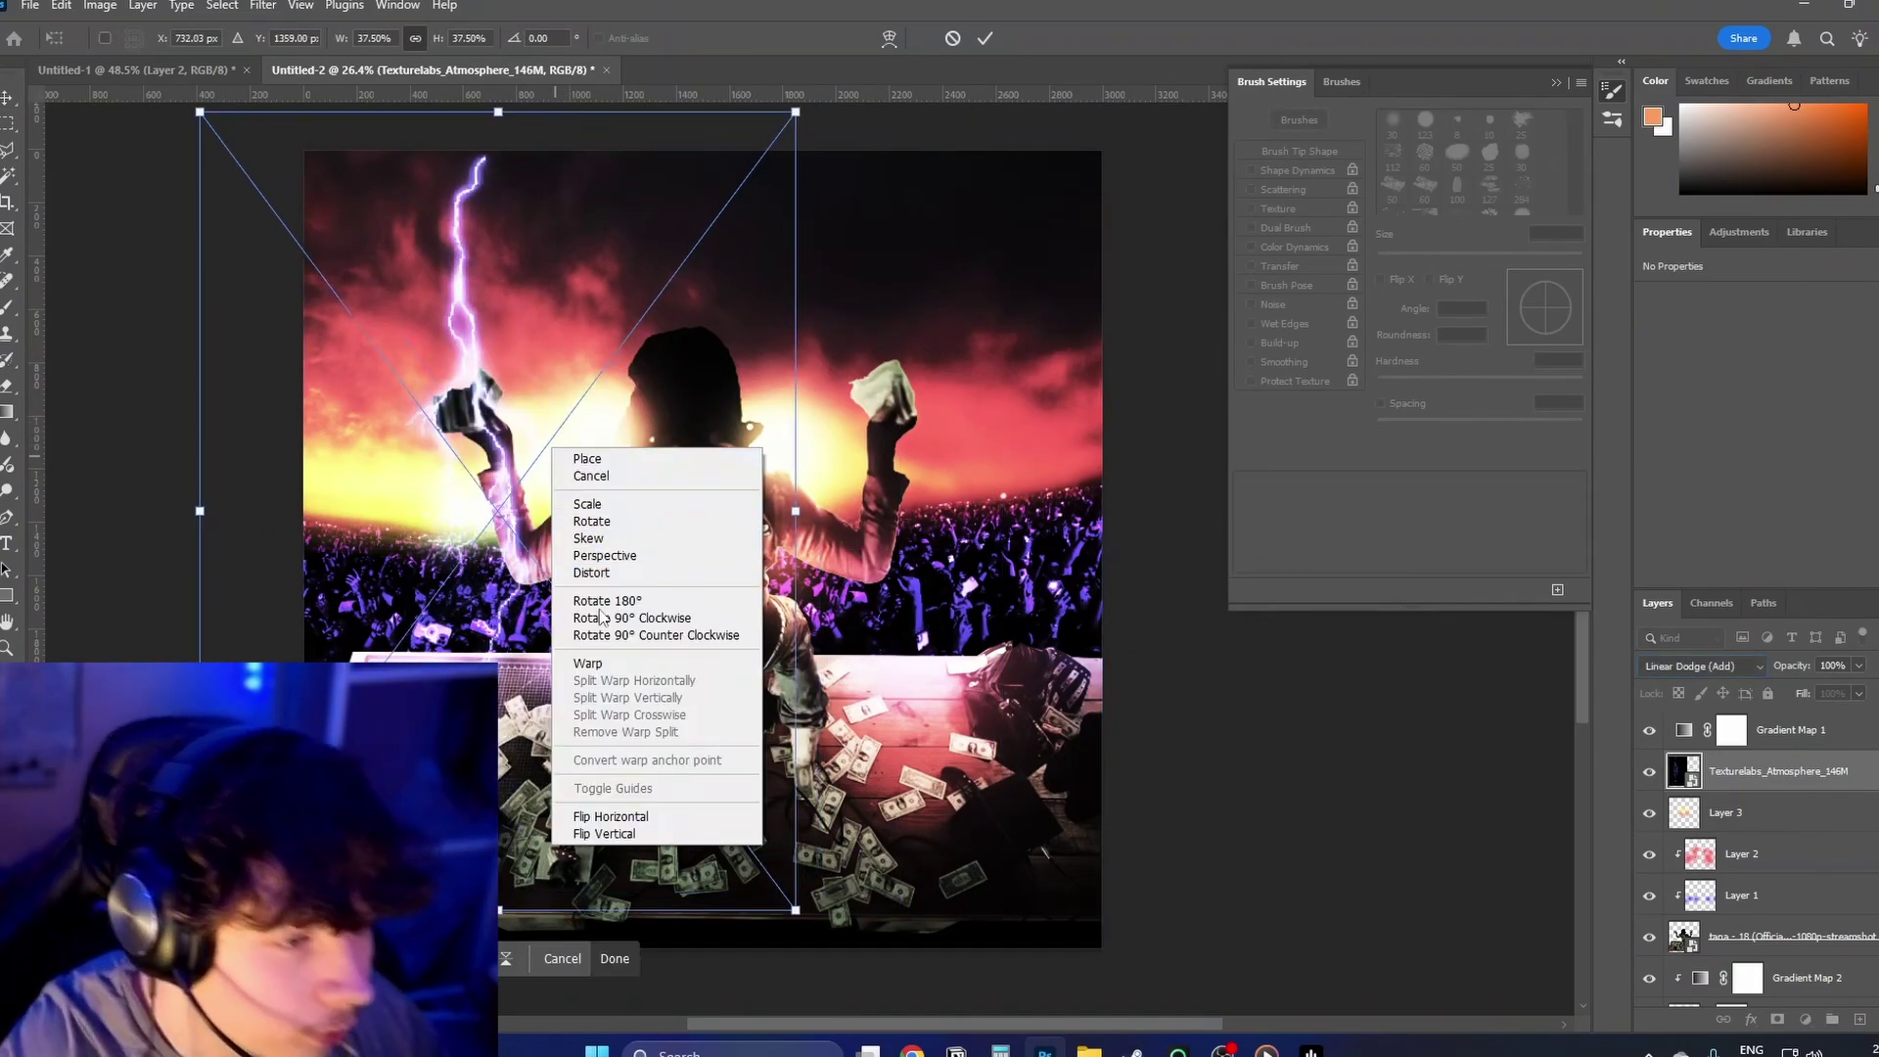
left_click(605, 555)
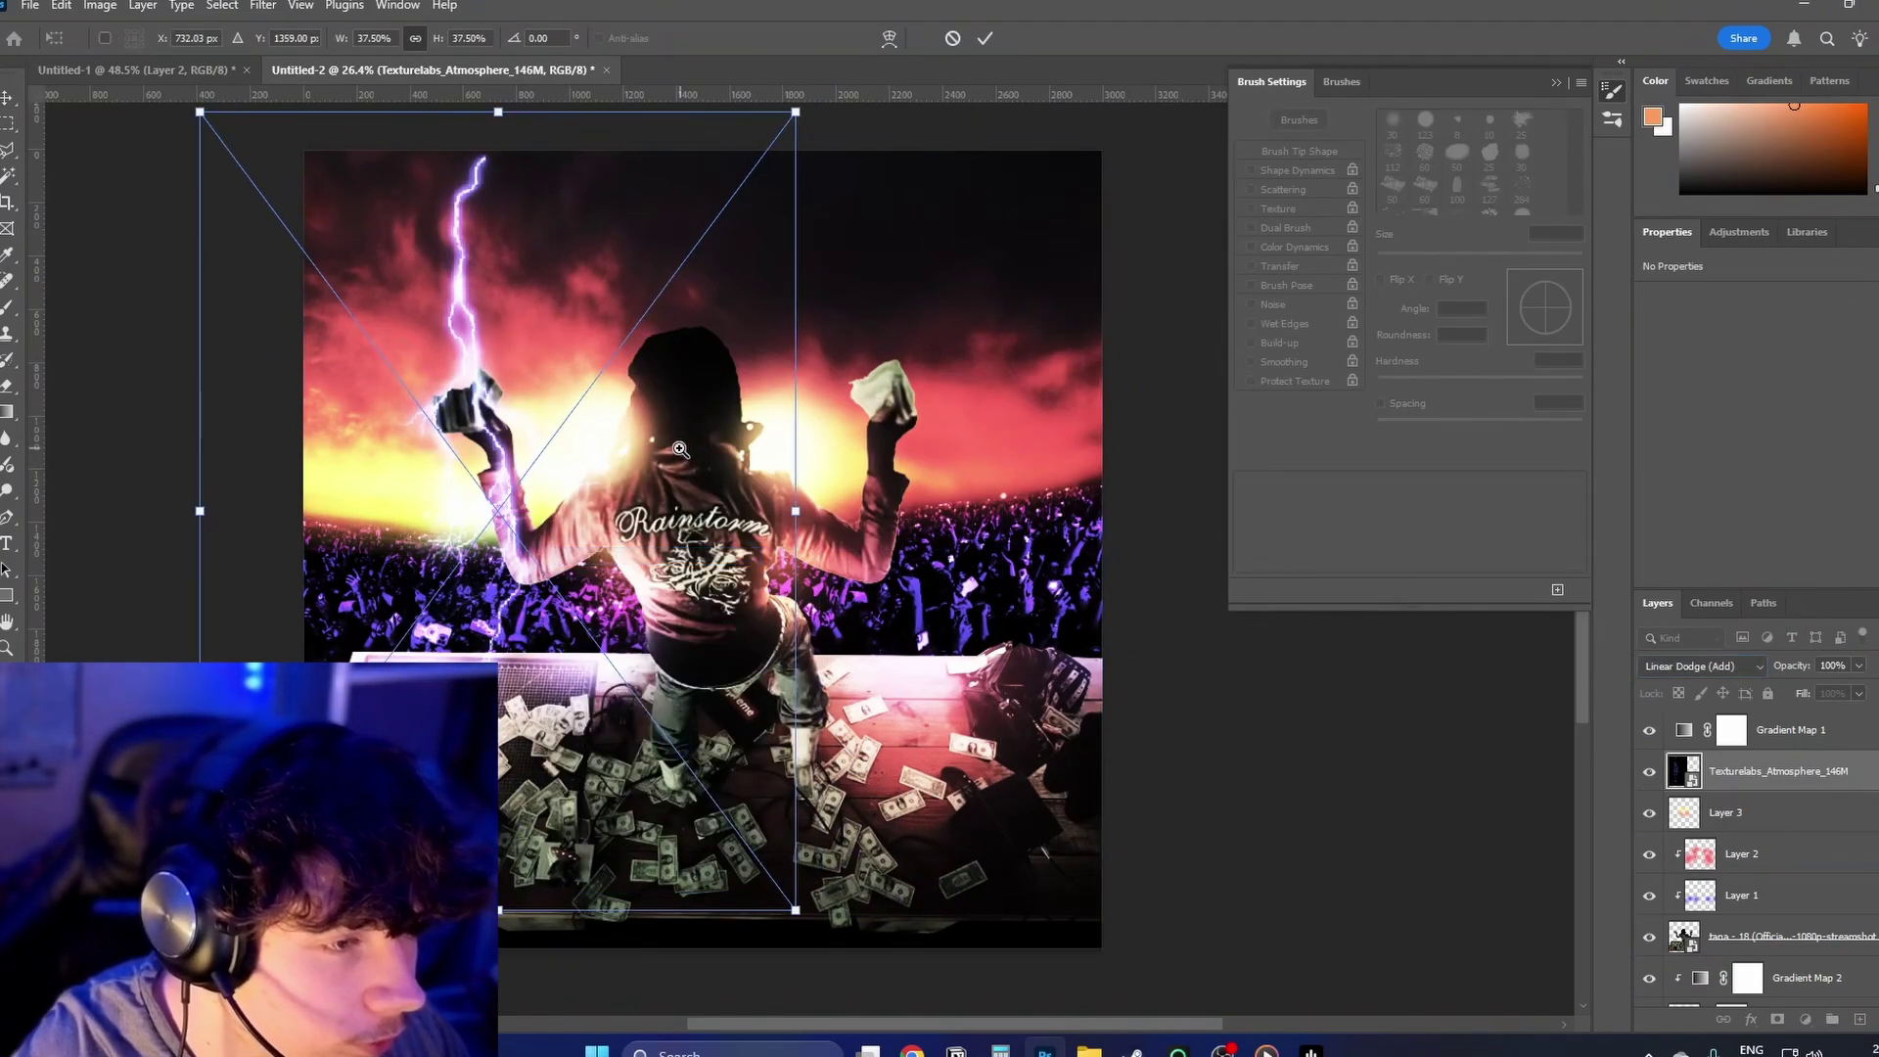
scroll(587, 490, "down", 2)
left_click_drag(587, 490, 543, 536)
left_click_drag(698, 275, 1221, 342)
left_click_drag(731, 499, 717, 333)
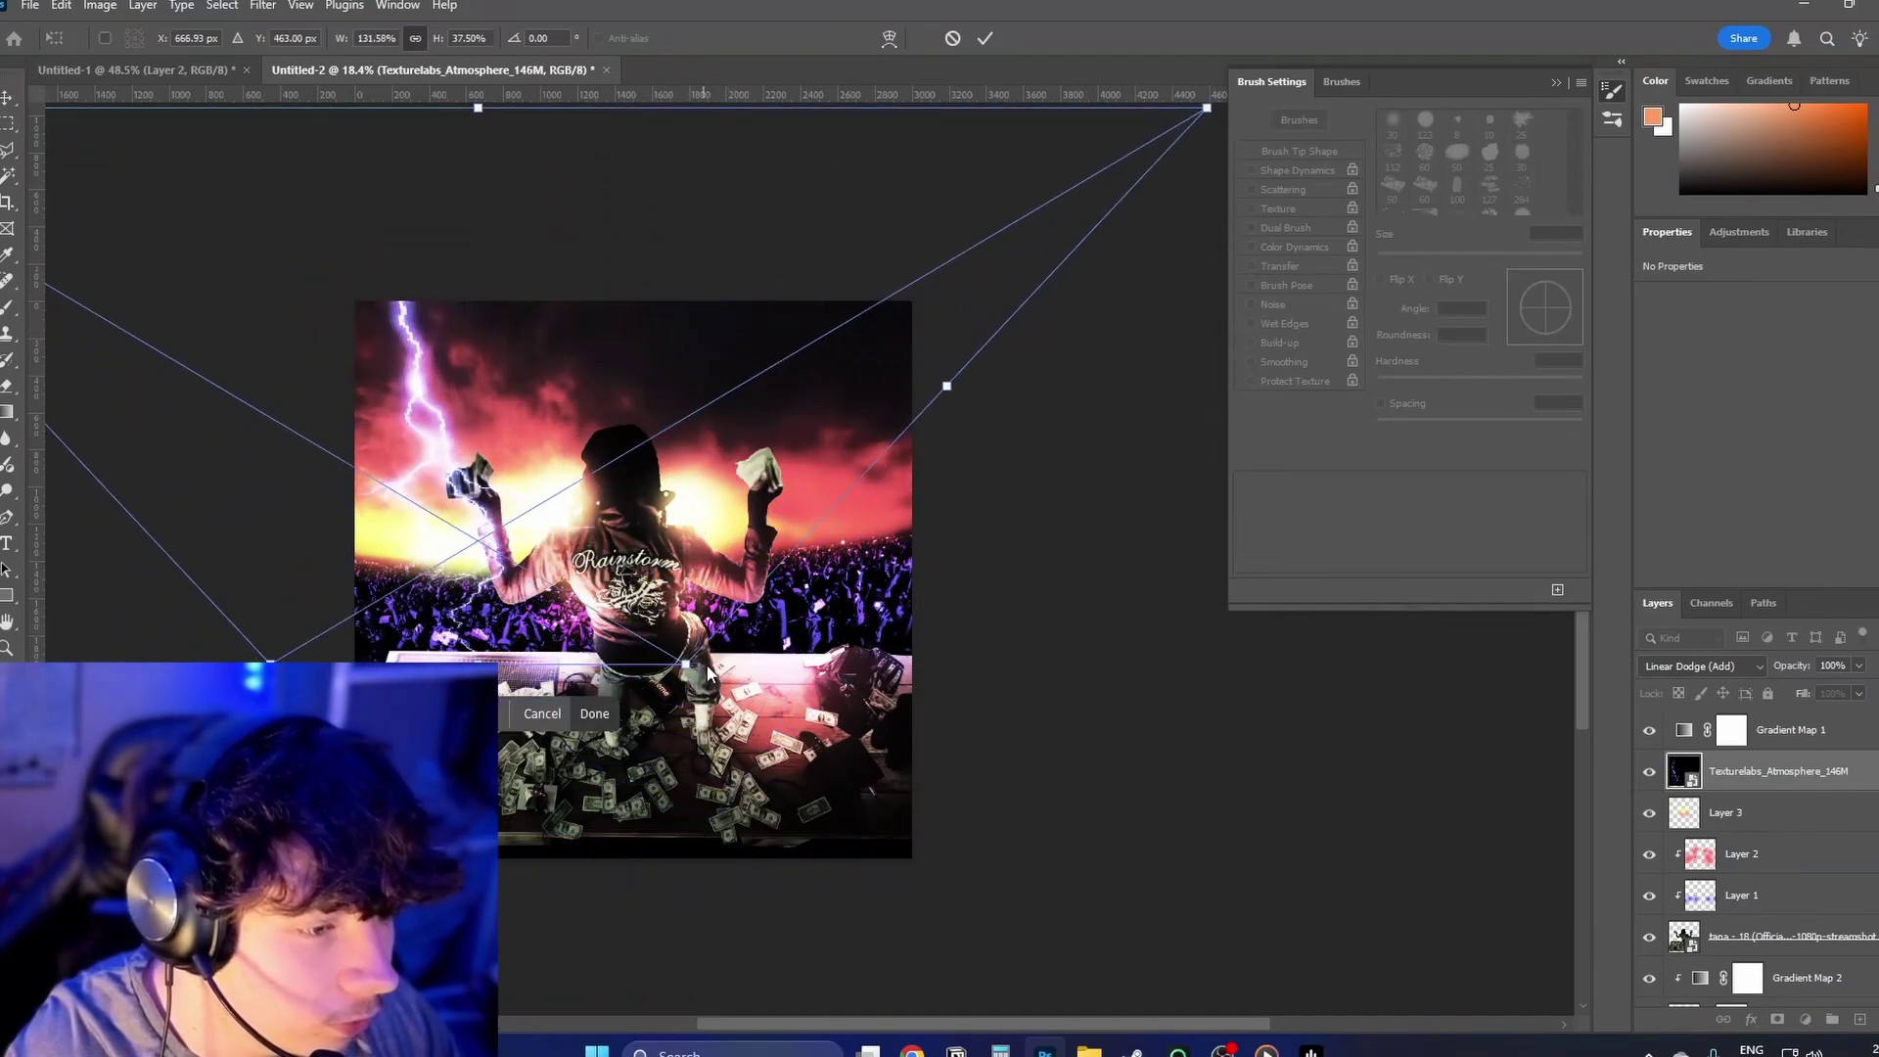
left_click_drag(710, 673, 539, 546)
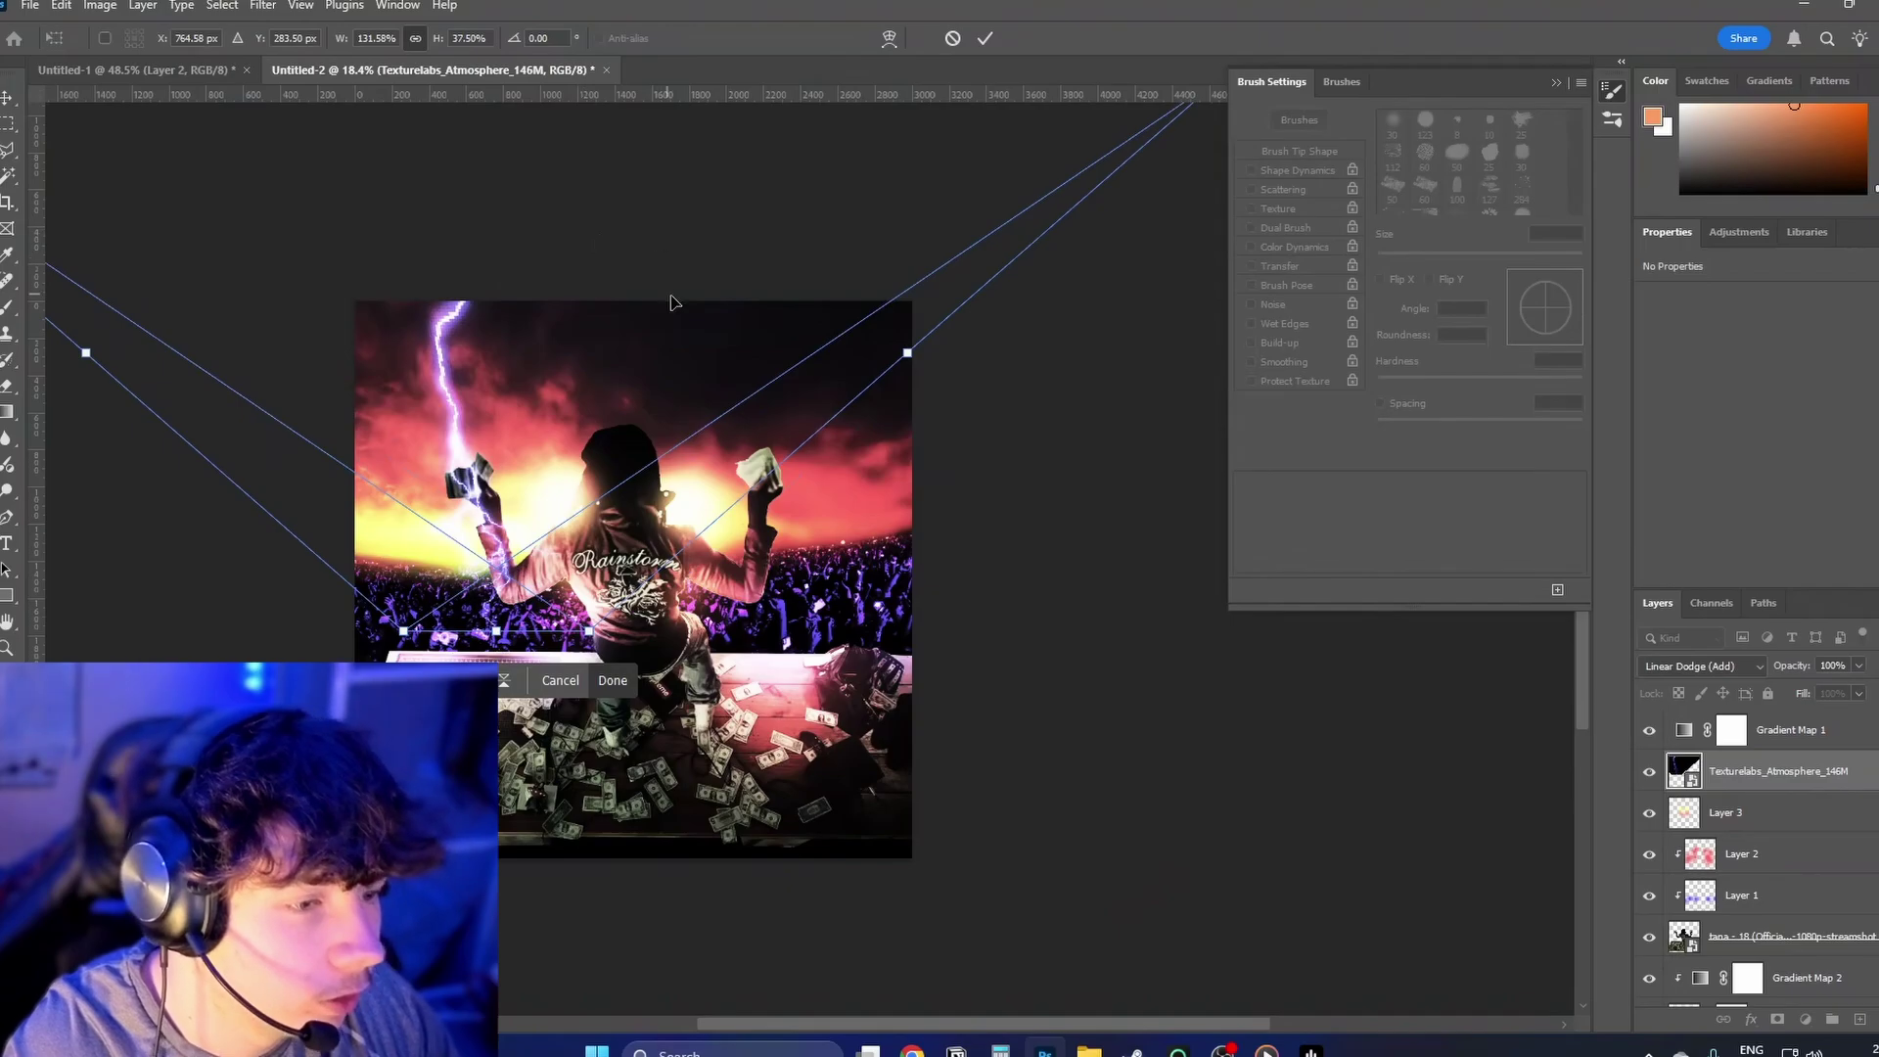
left_click_drag(644, 244, 642, 244)
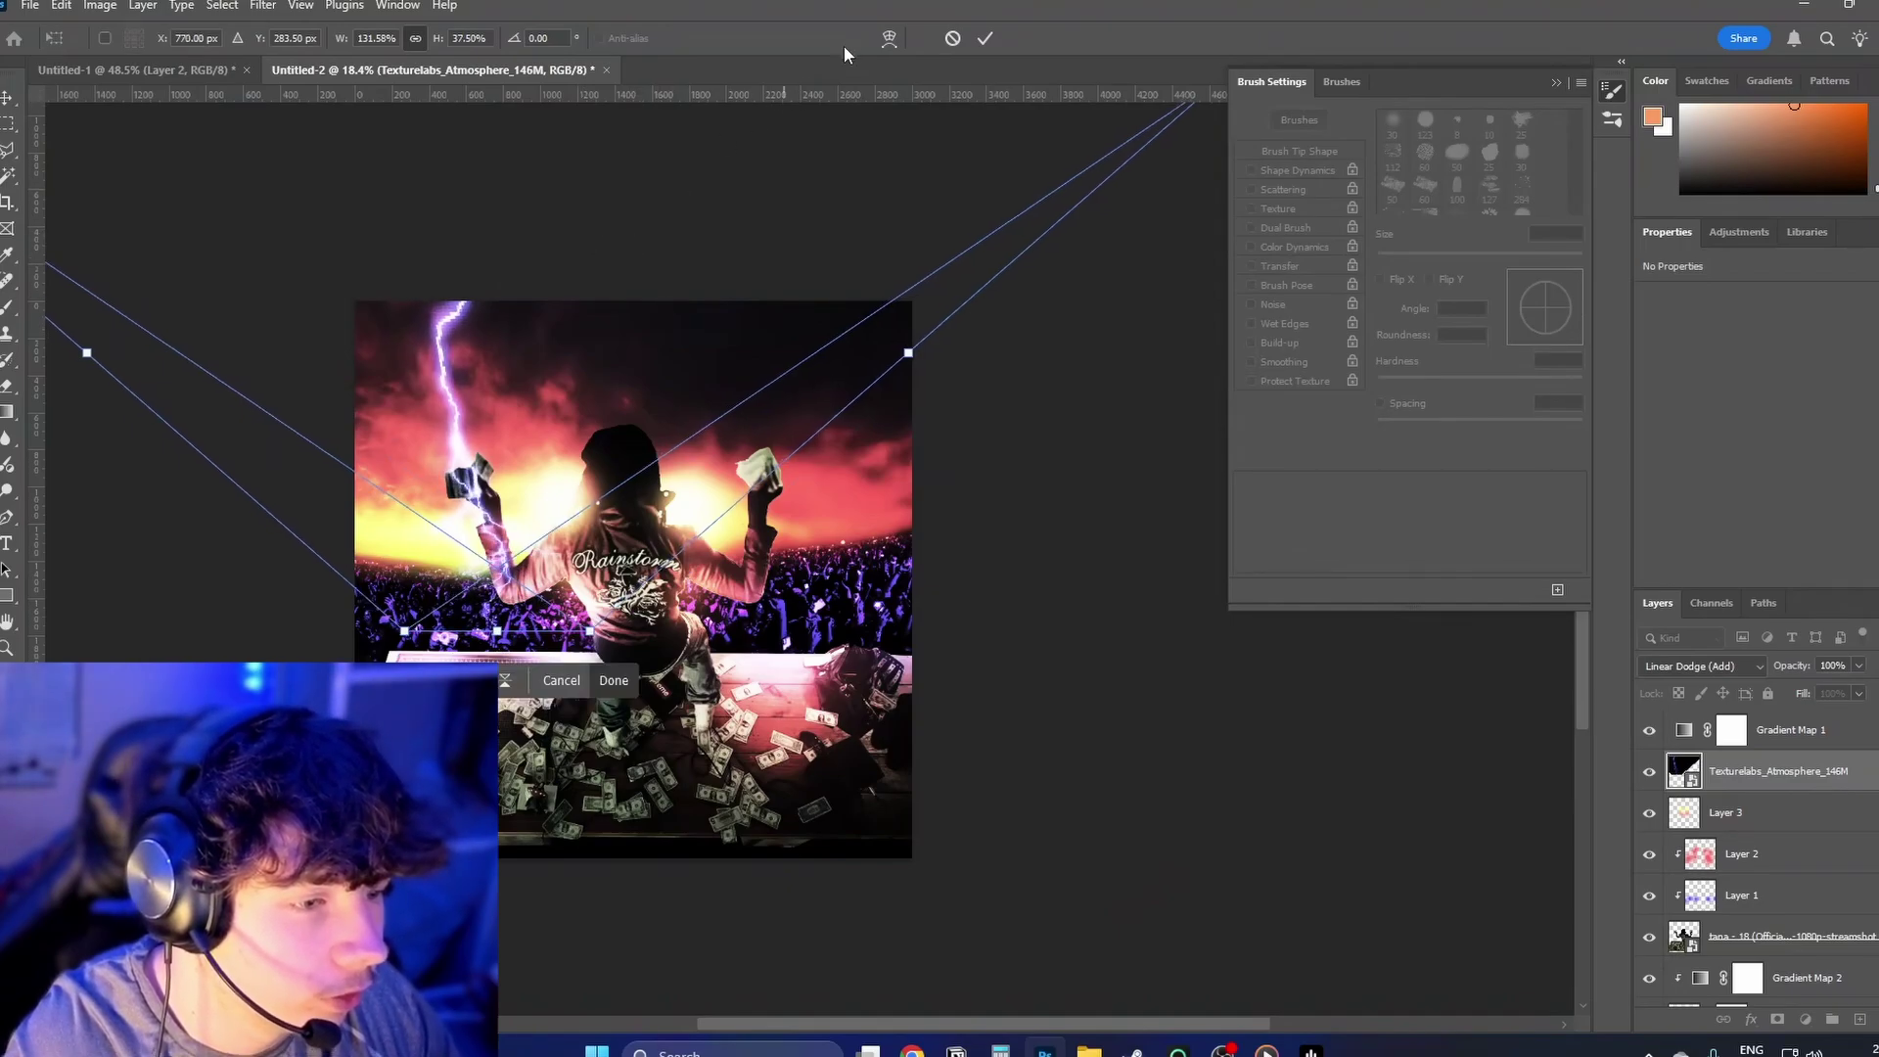
left_click(986, 41)
scroll(622, 396, "up", 5)
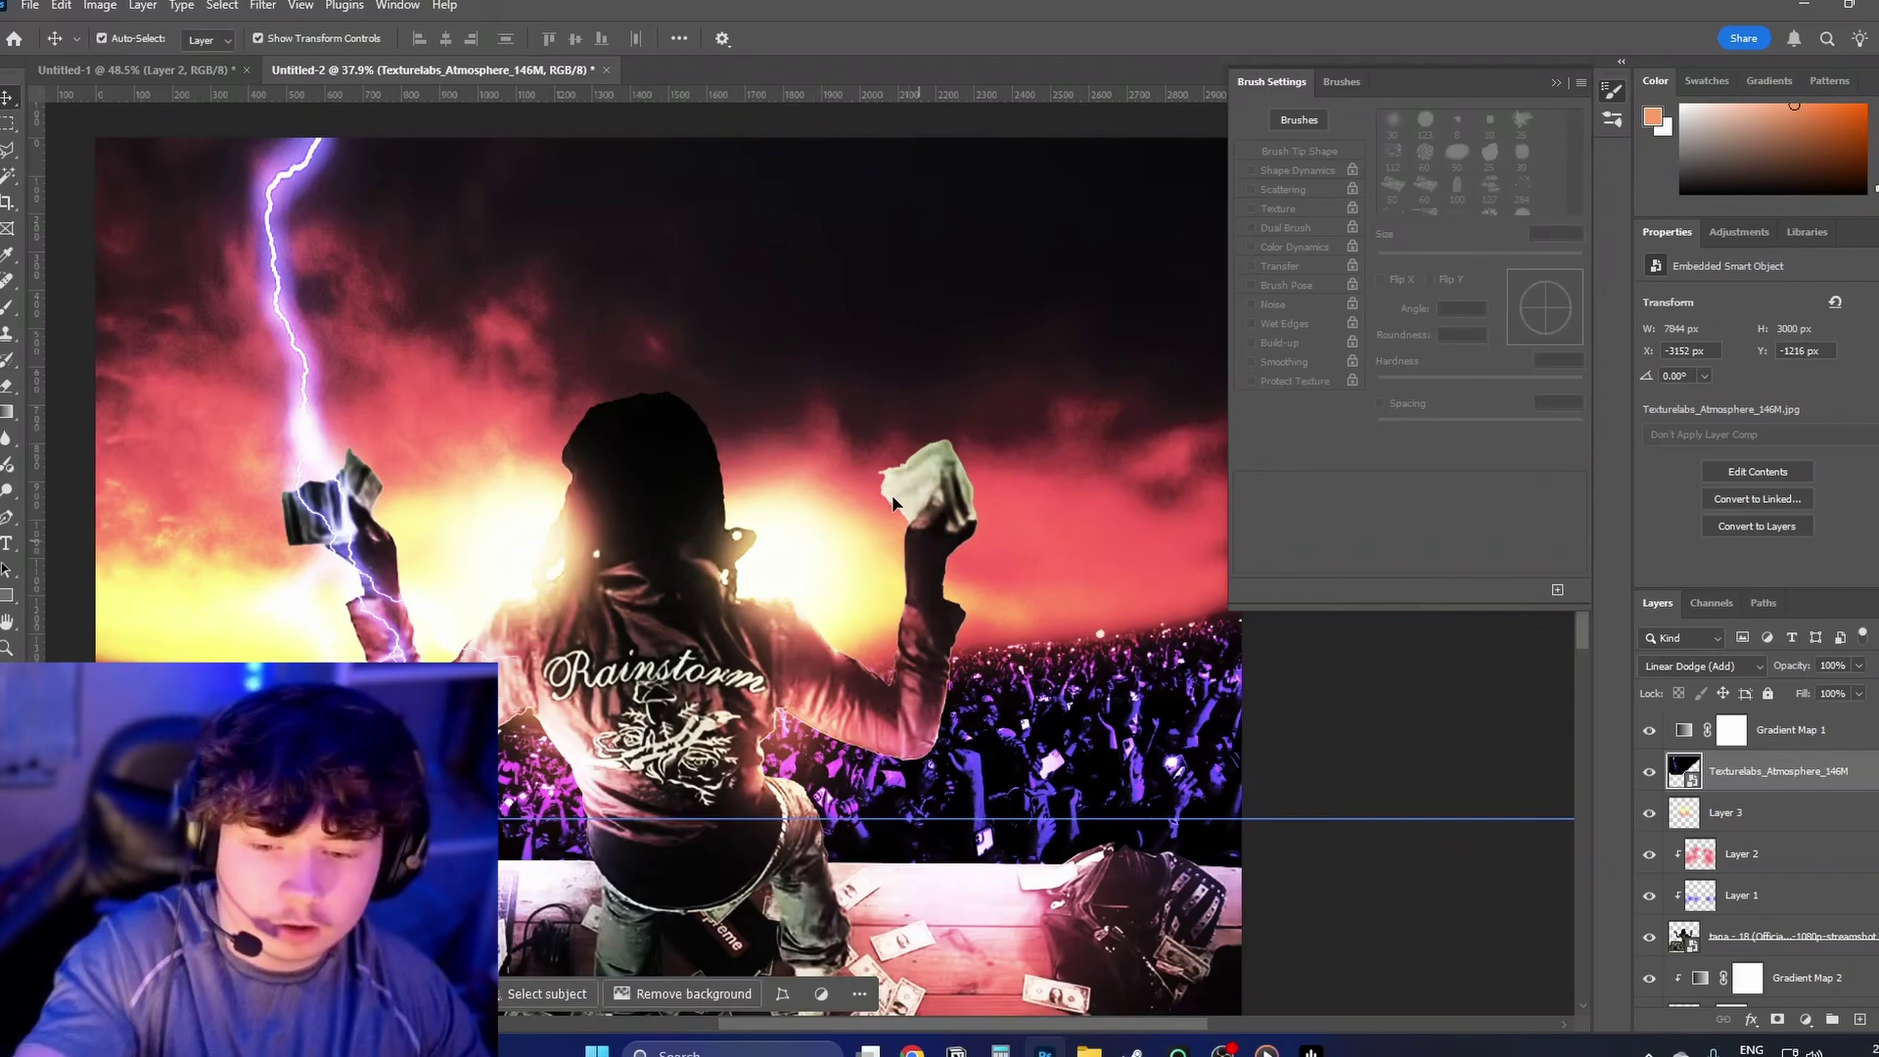
Step: Duplicate the lightning layer, flip the copy horizontally and position it striking the money in the figure's other hand
key("ctrl+j")
key("ctrl+t")
left_click_drag(494, 431, 1131, 436)
right_click(1055, 478)
left_click(1125, 837)
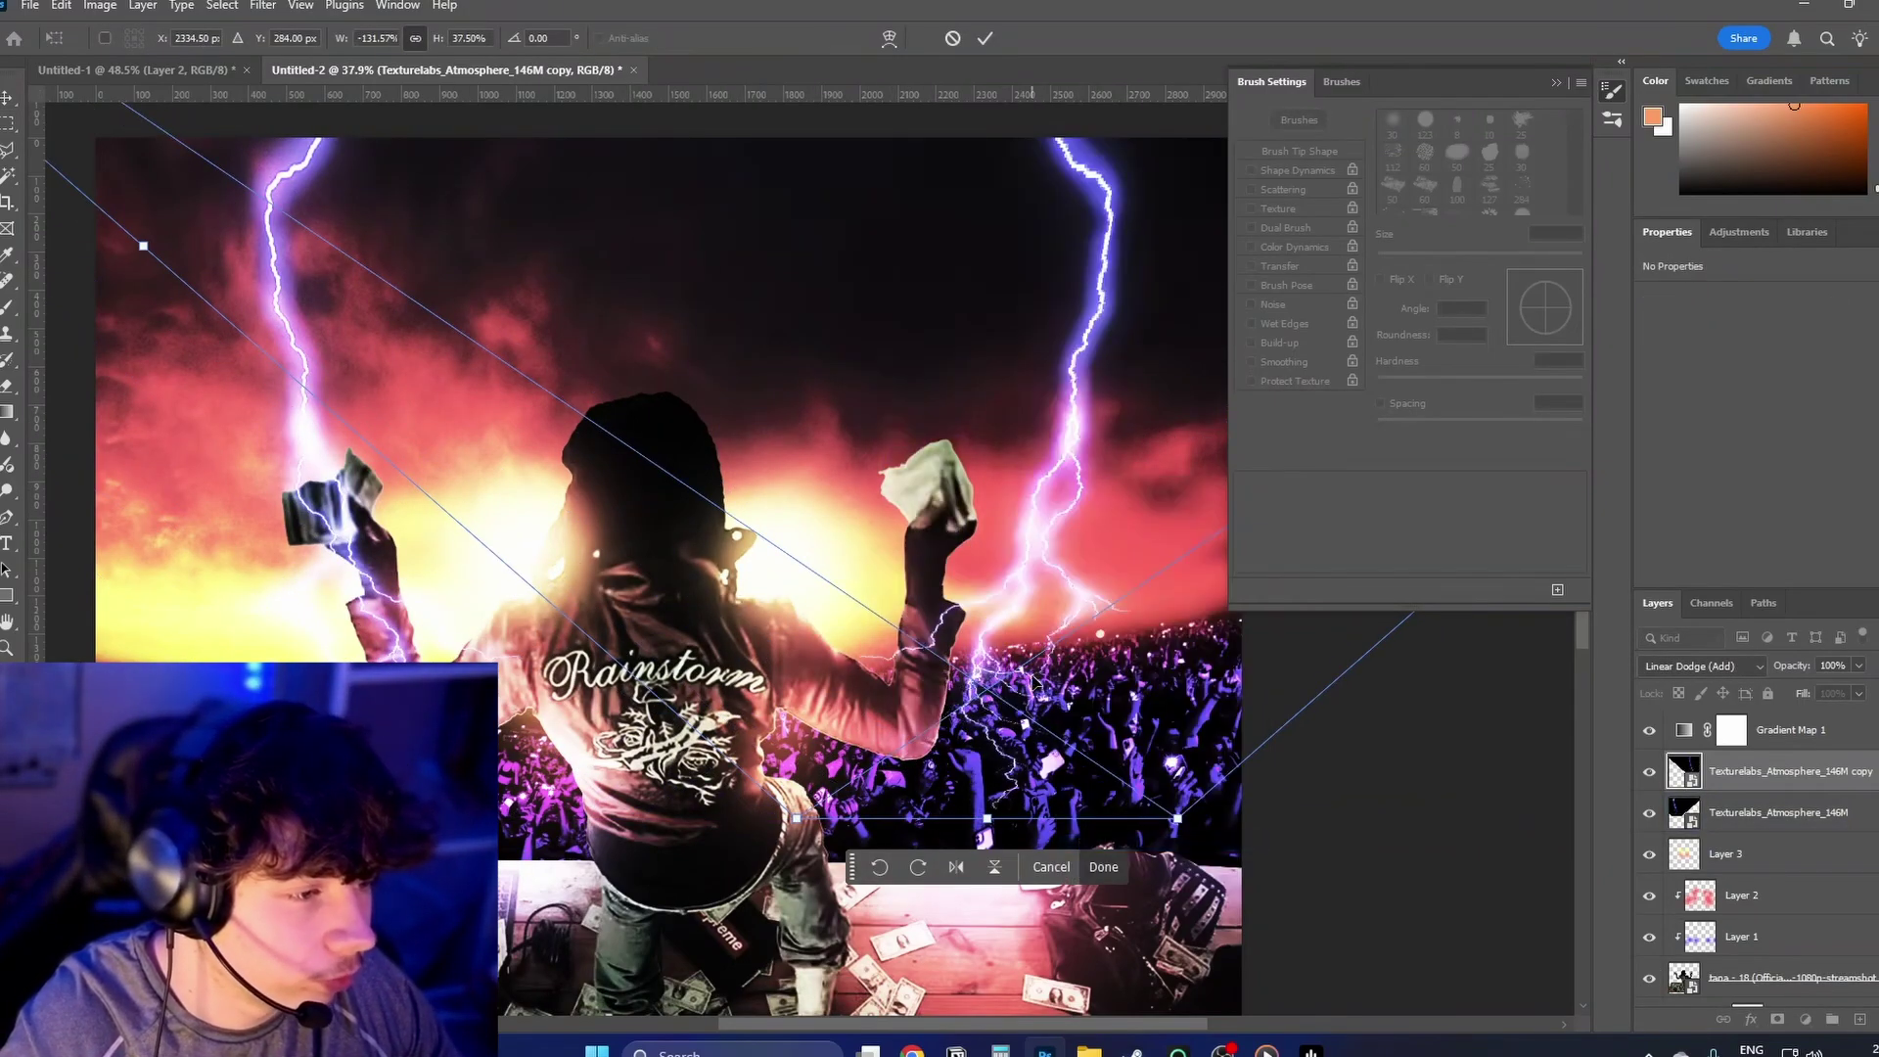
left_click_drag(1033, 680, 952, 651)
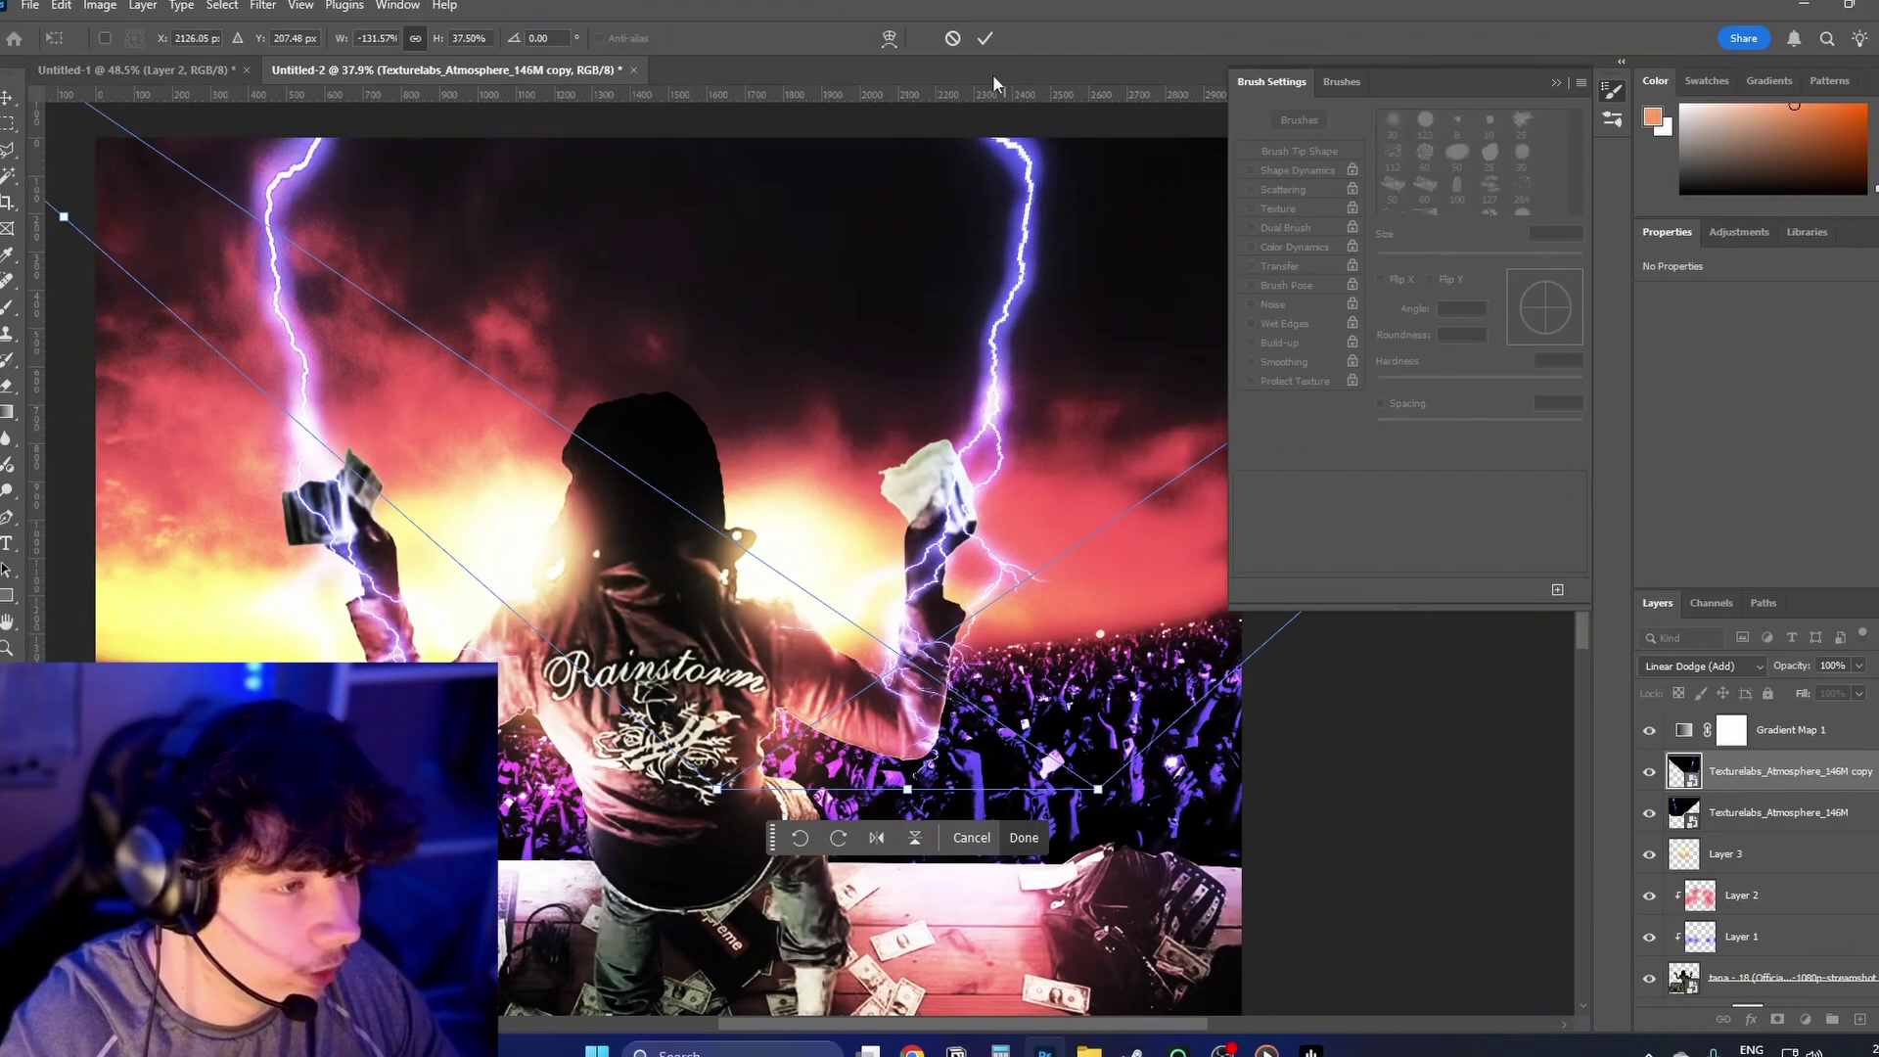
left_click(986, 38)
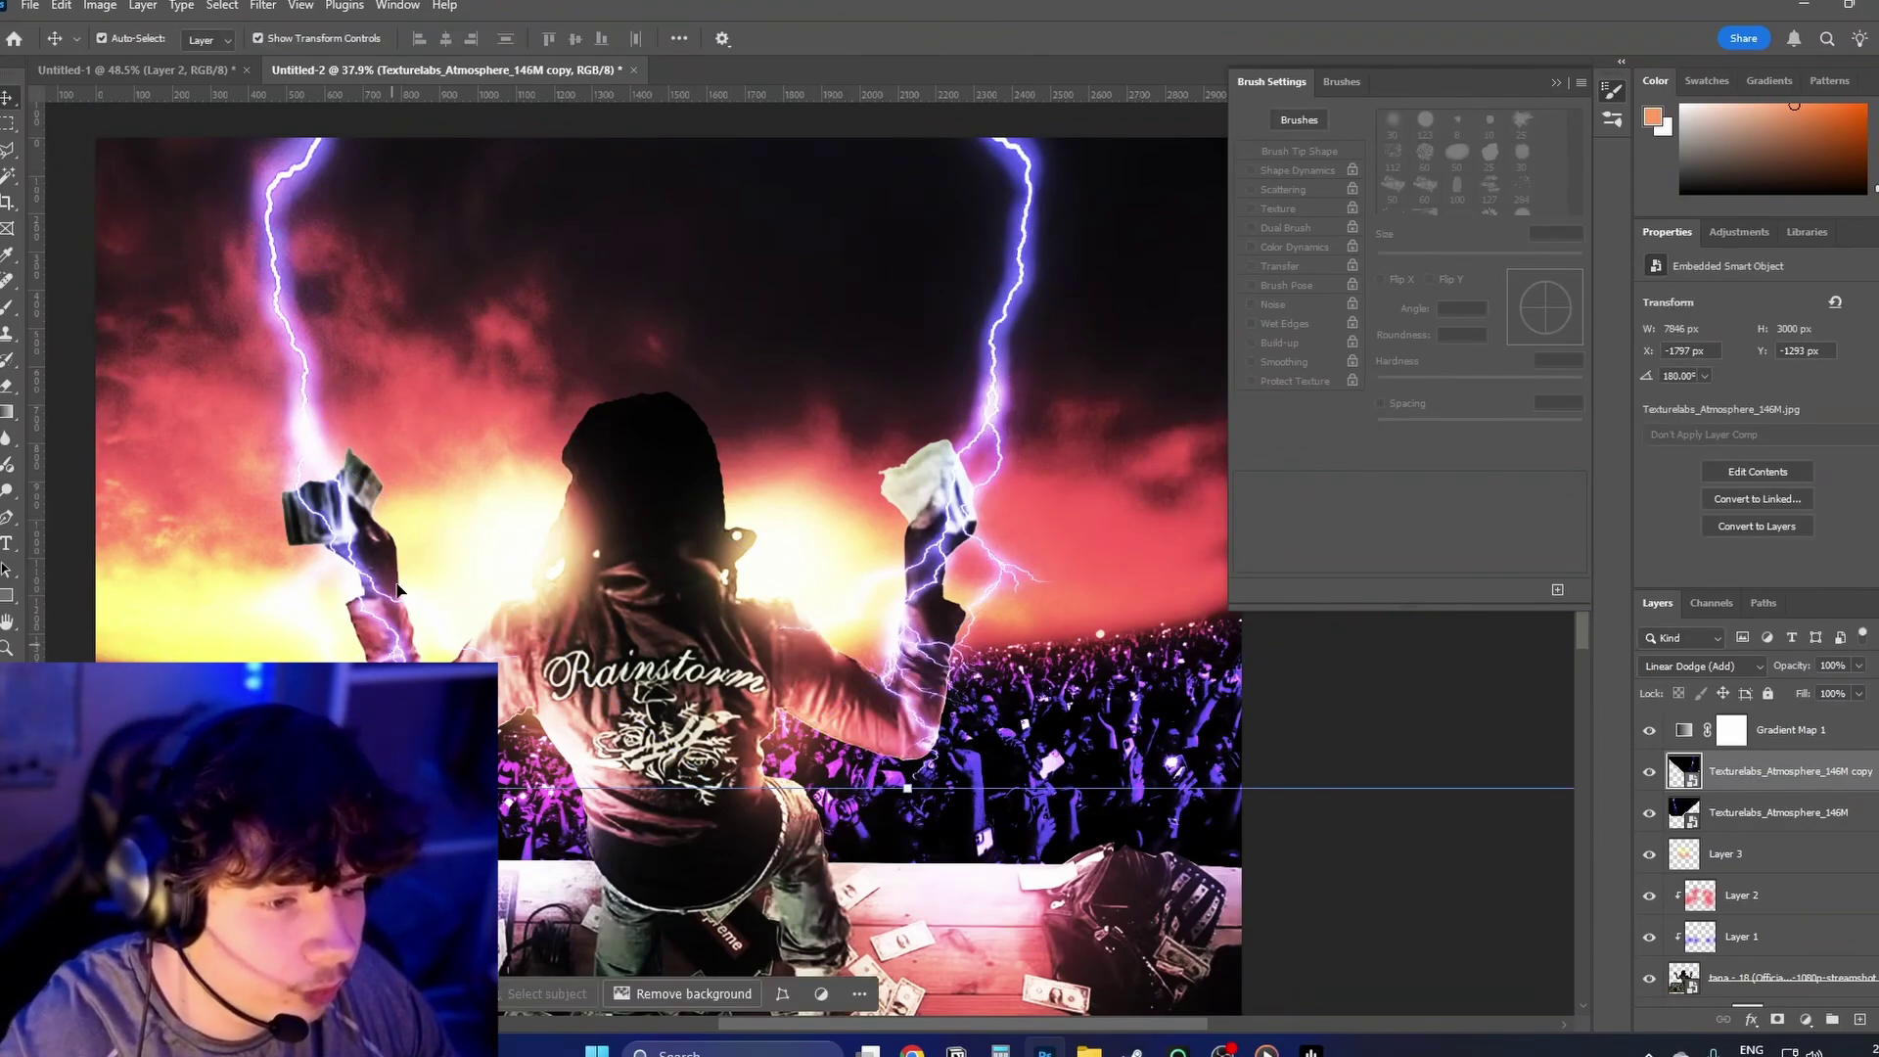
Step: Merge the two lightning layers into one and set the merged layer's blend mode to Linear Dodge (Add)
key("b")
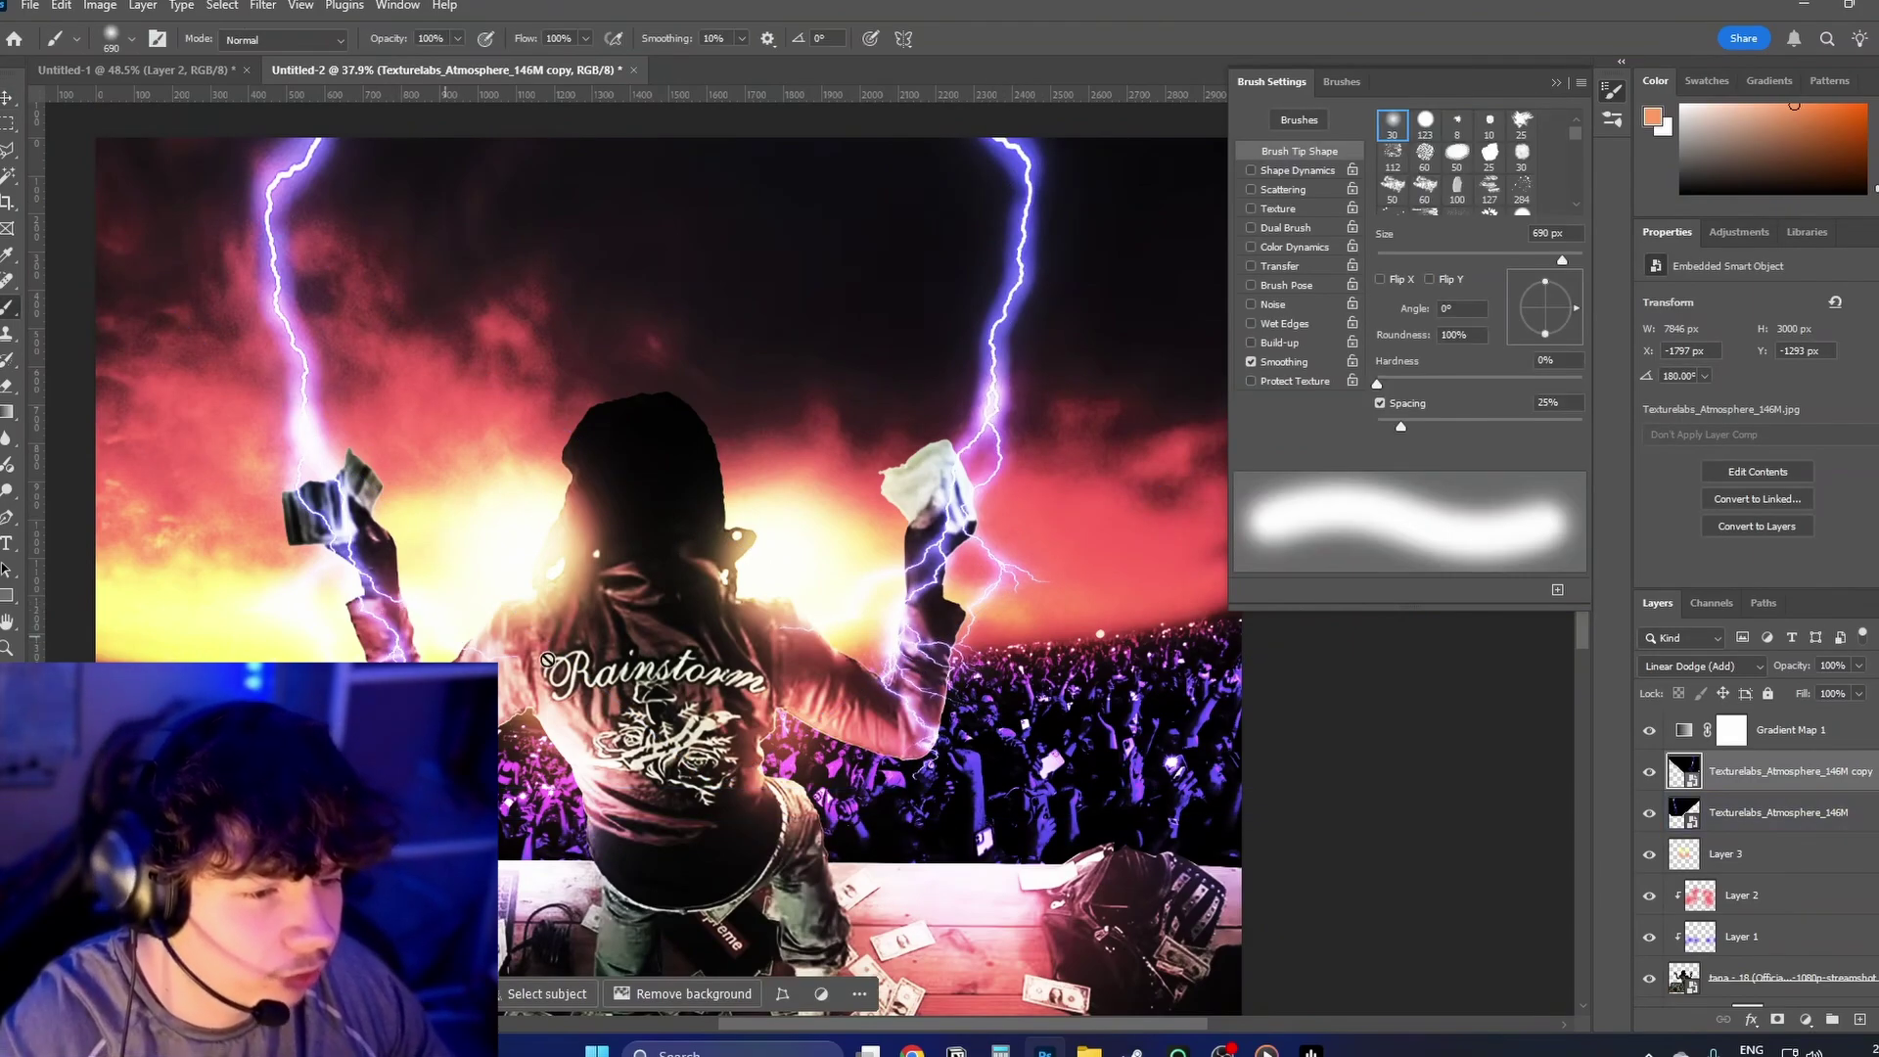
left_click(1725, 822, "ctrl")
key("ctrl+e")
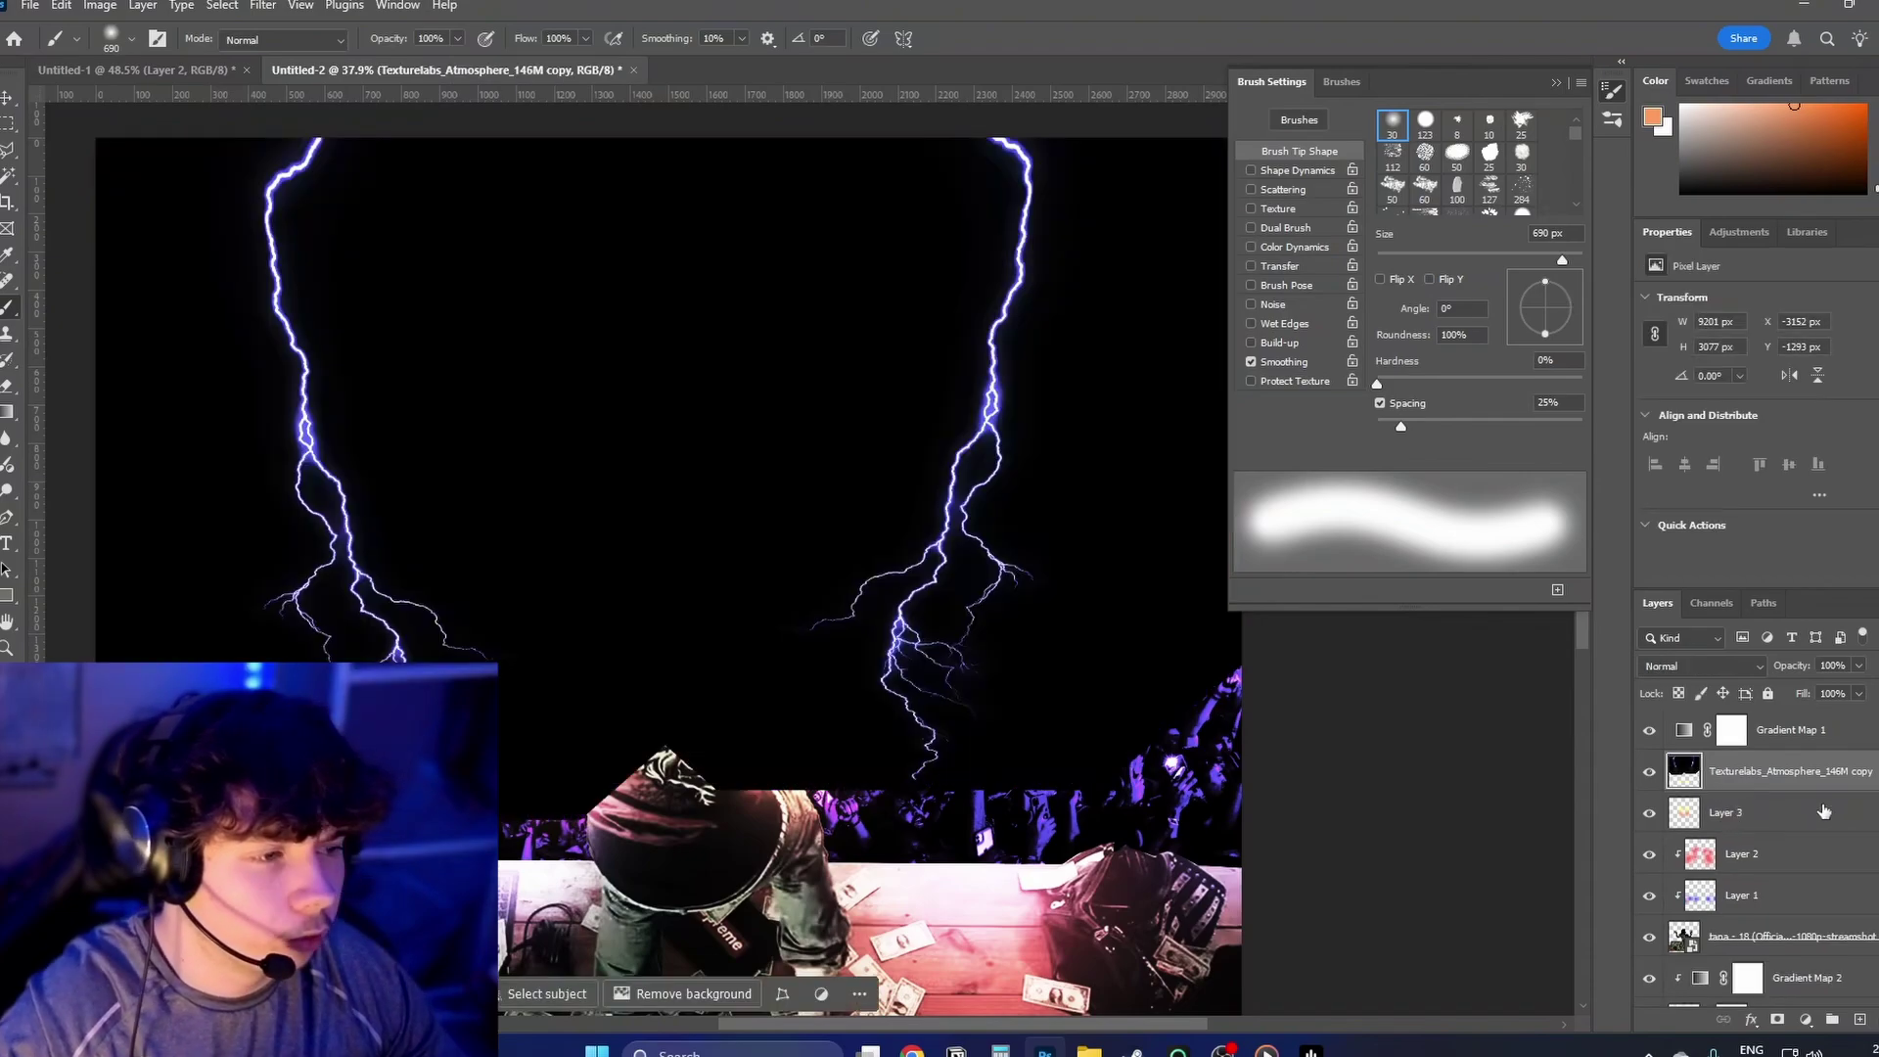
key("ctrl+z")
key("ctrl+e")
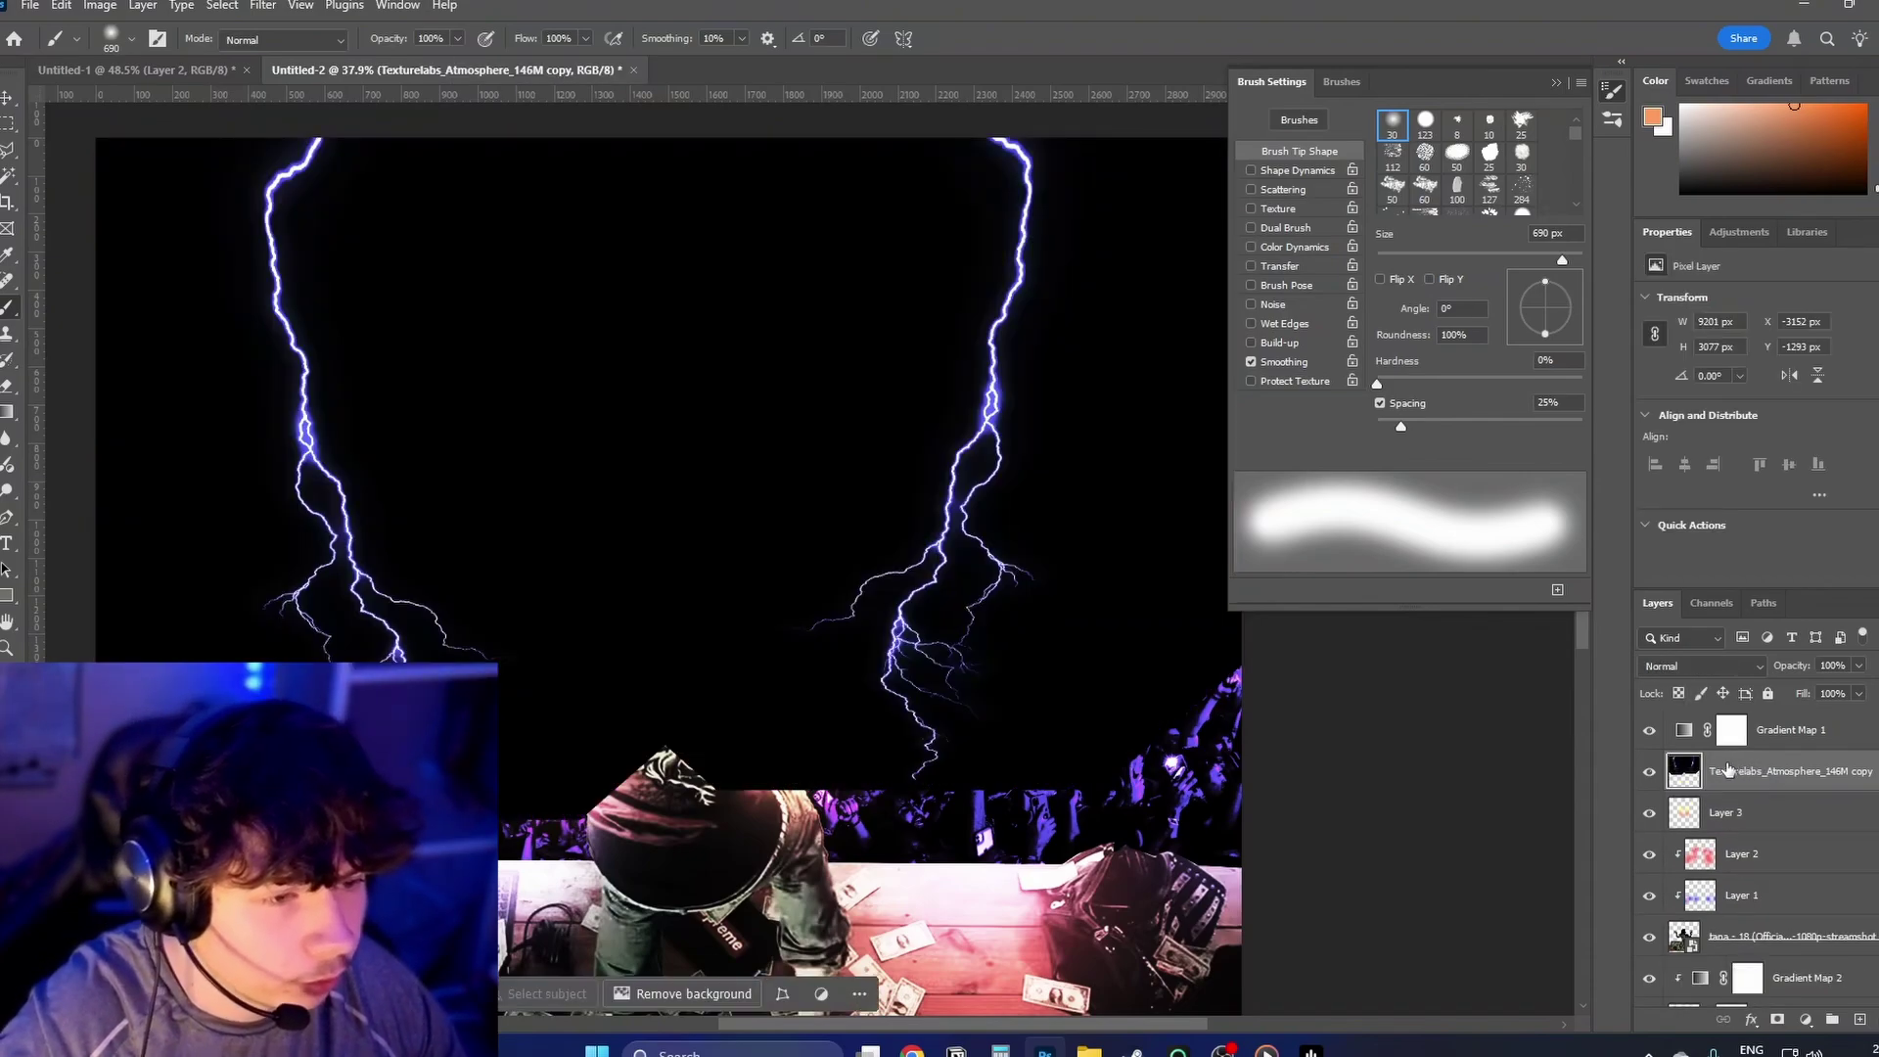
left_click(1700, 666)
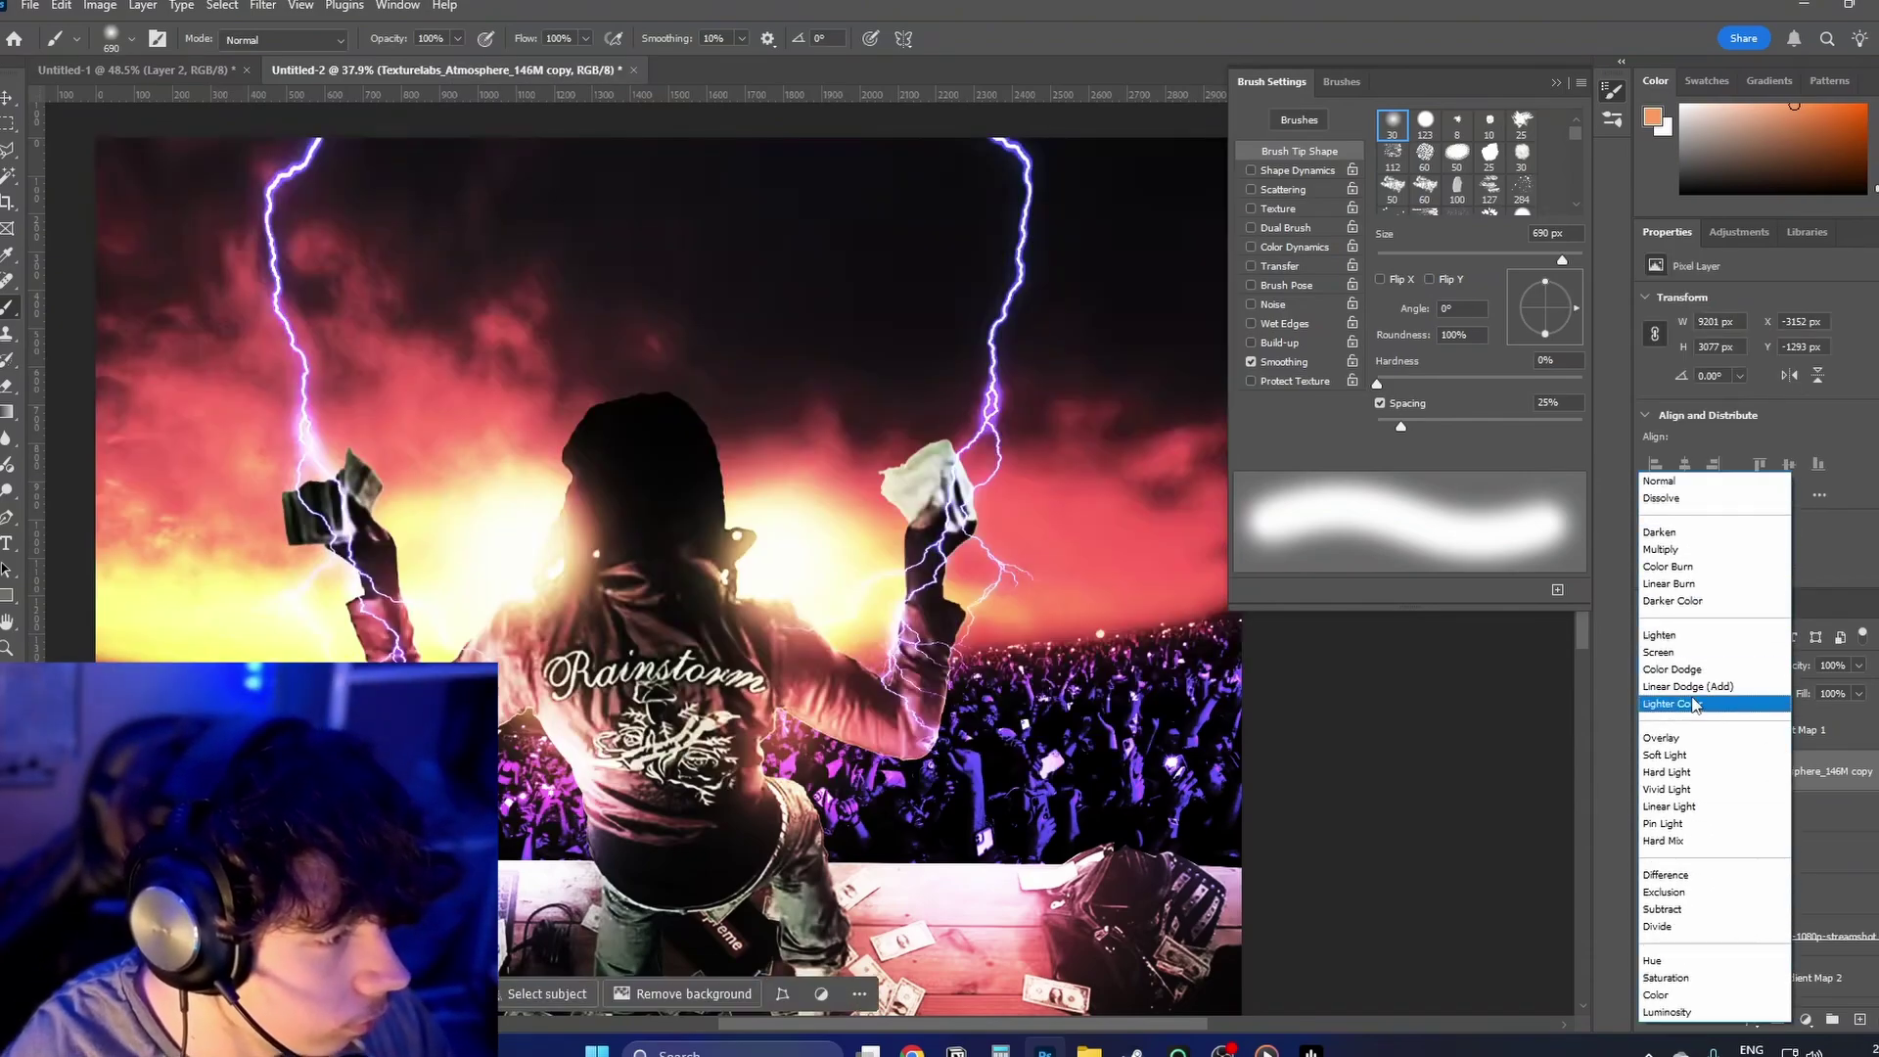
left_click(1703, 686)
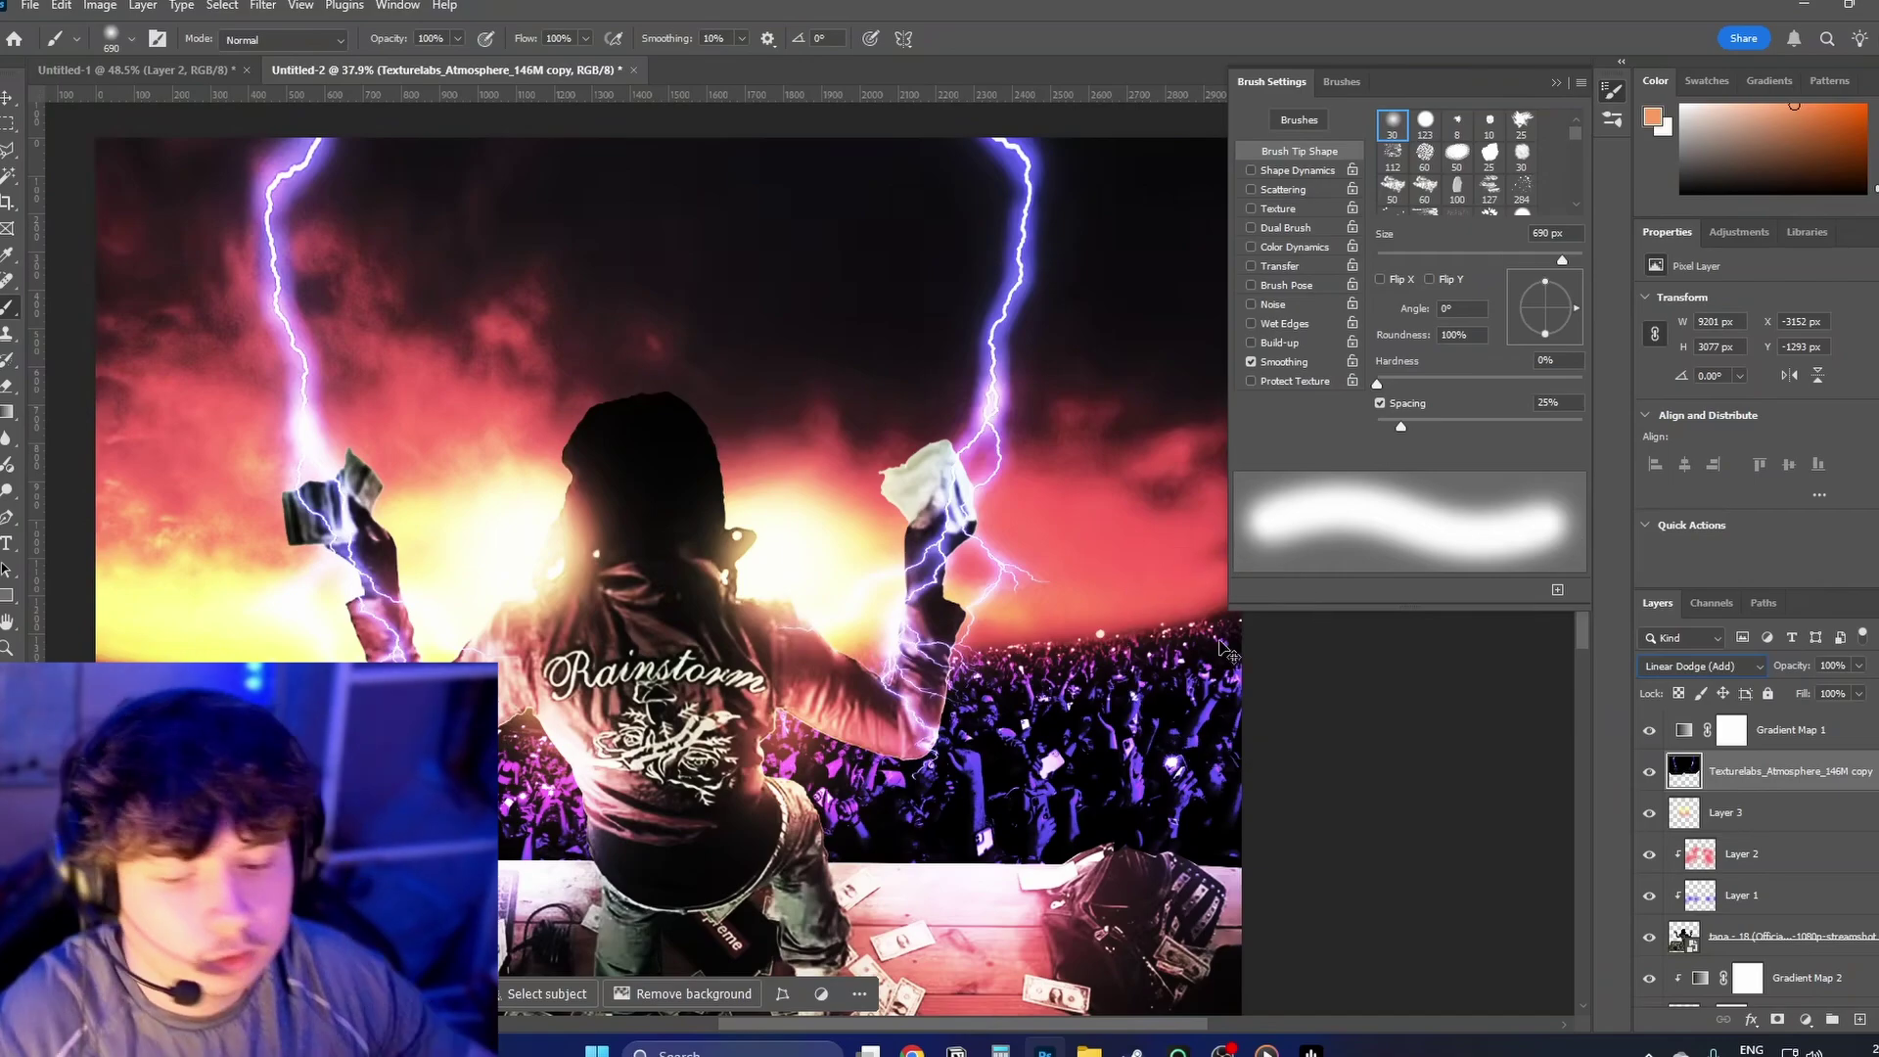
Step: Recolour the merged lightning to a fiery orange with Hue/Saturation, setting the hue to +170
key("ctrl+u")
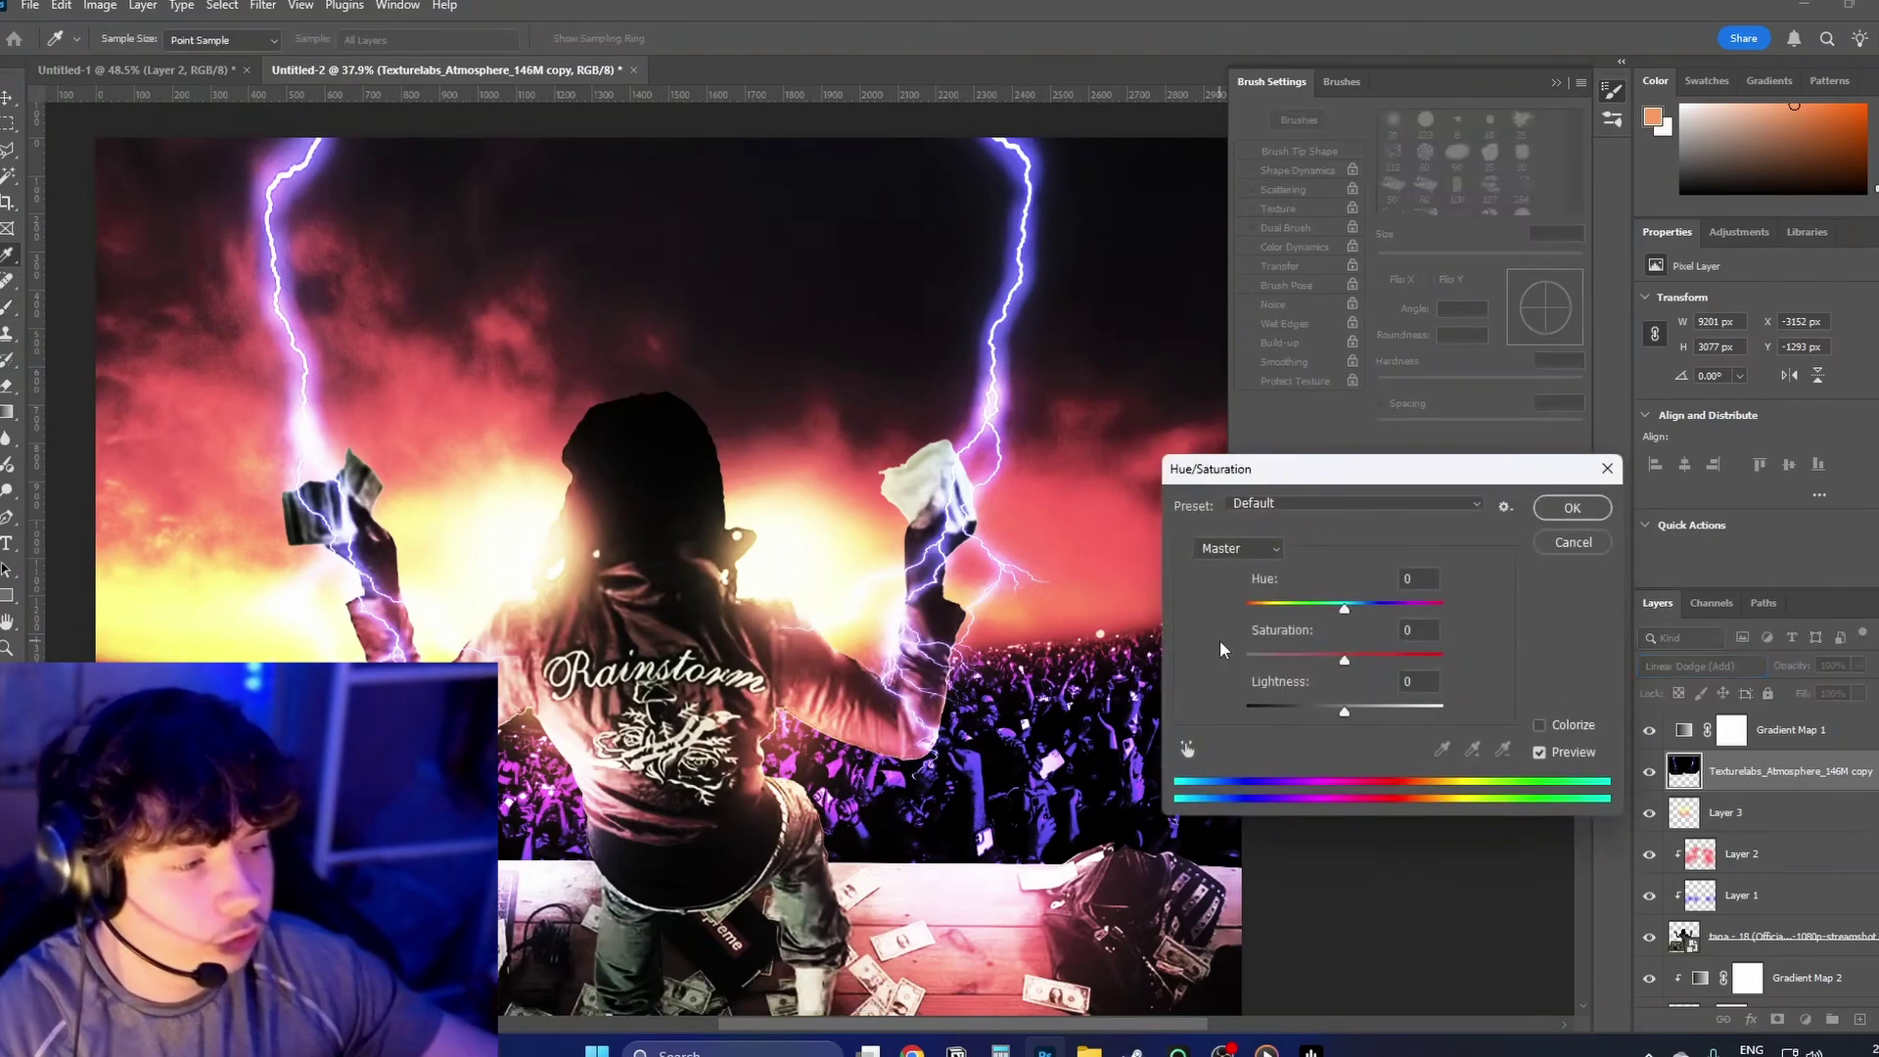
left_click_drag(1341, 602, 1443, 610)
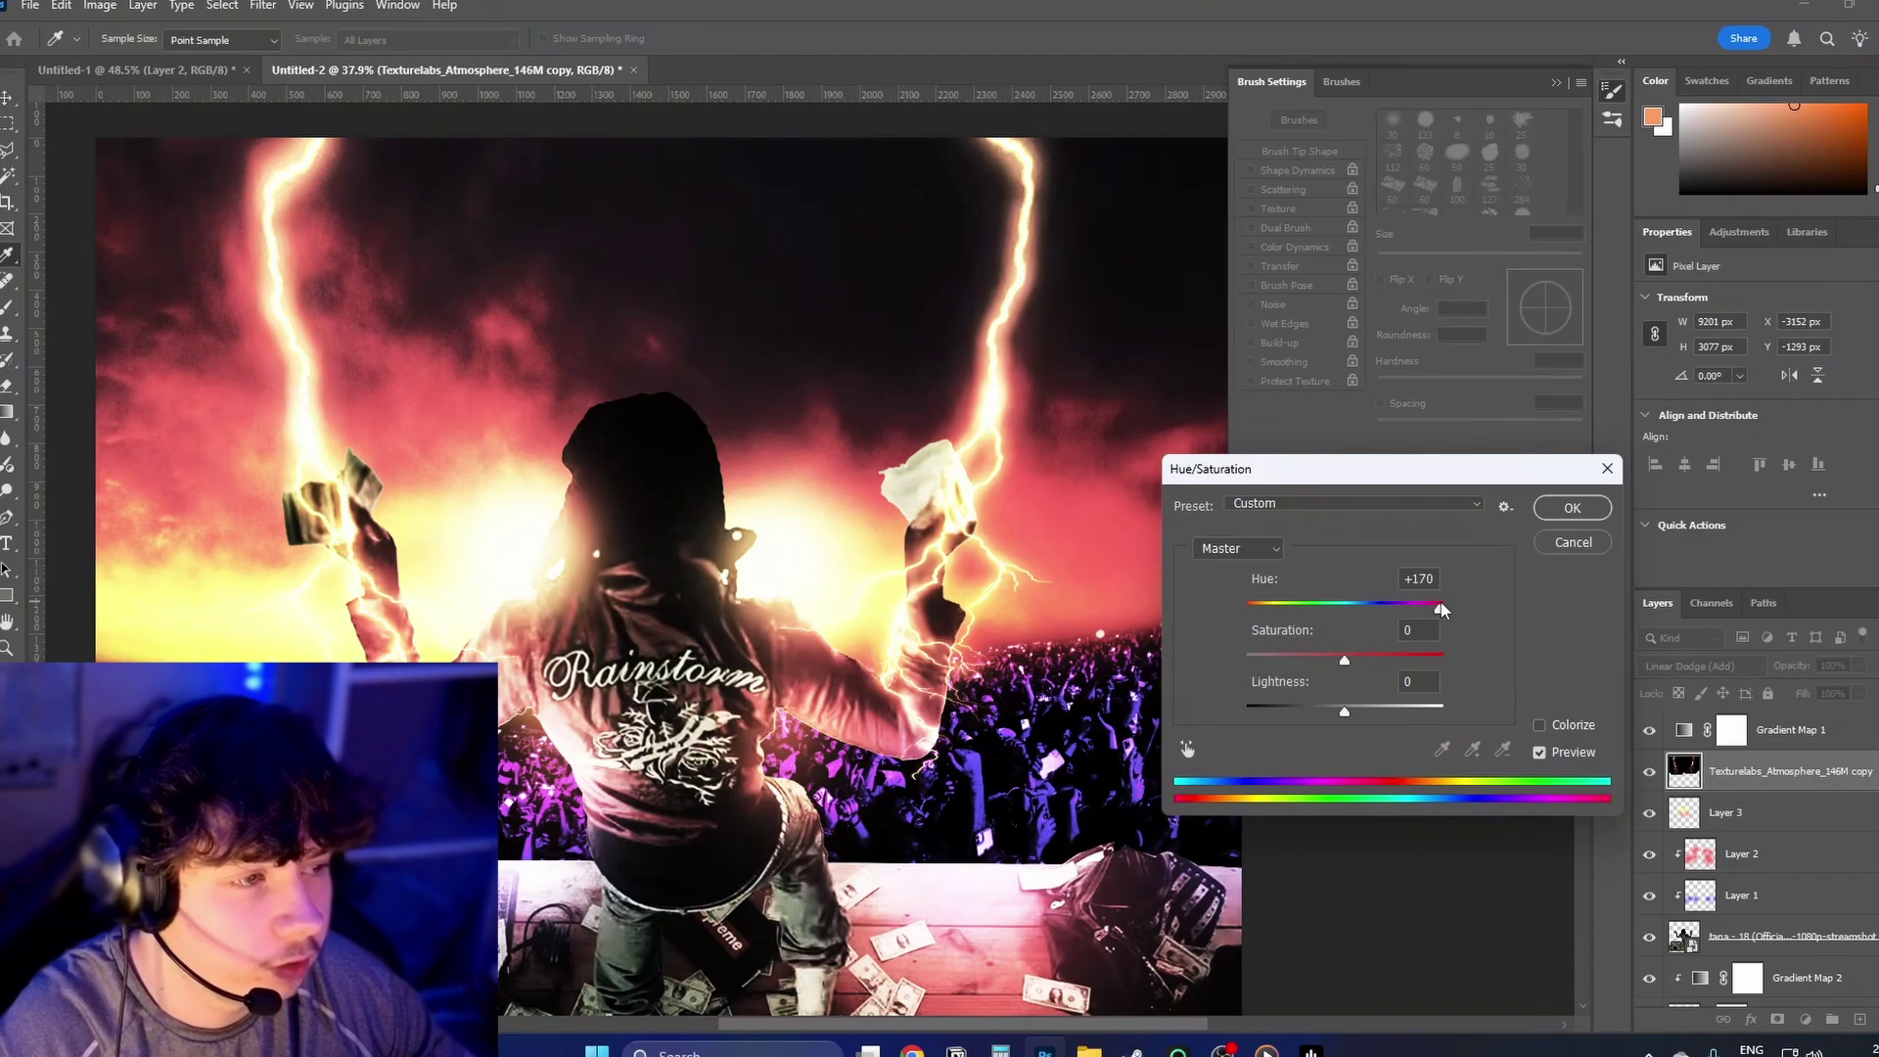
left_click(1580, 517)
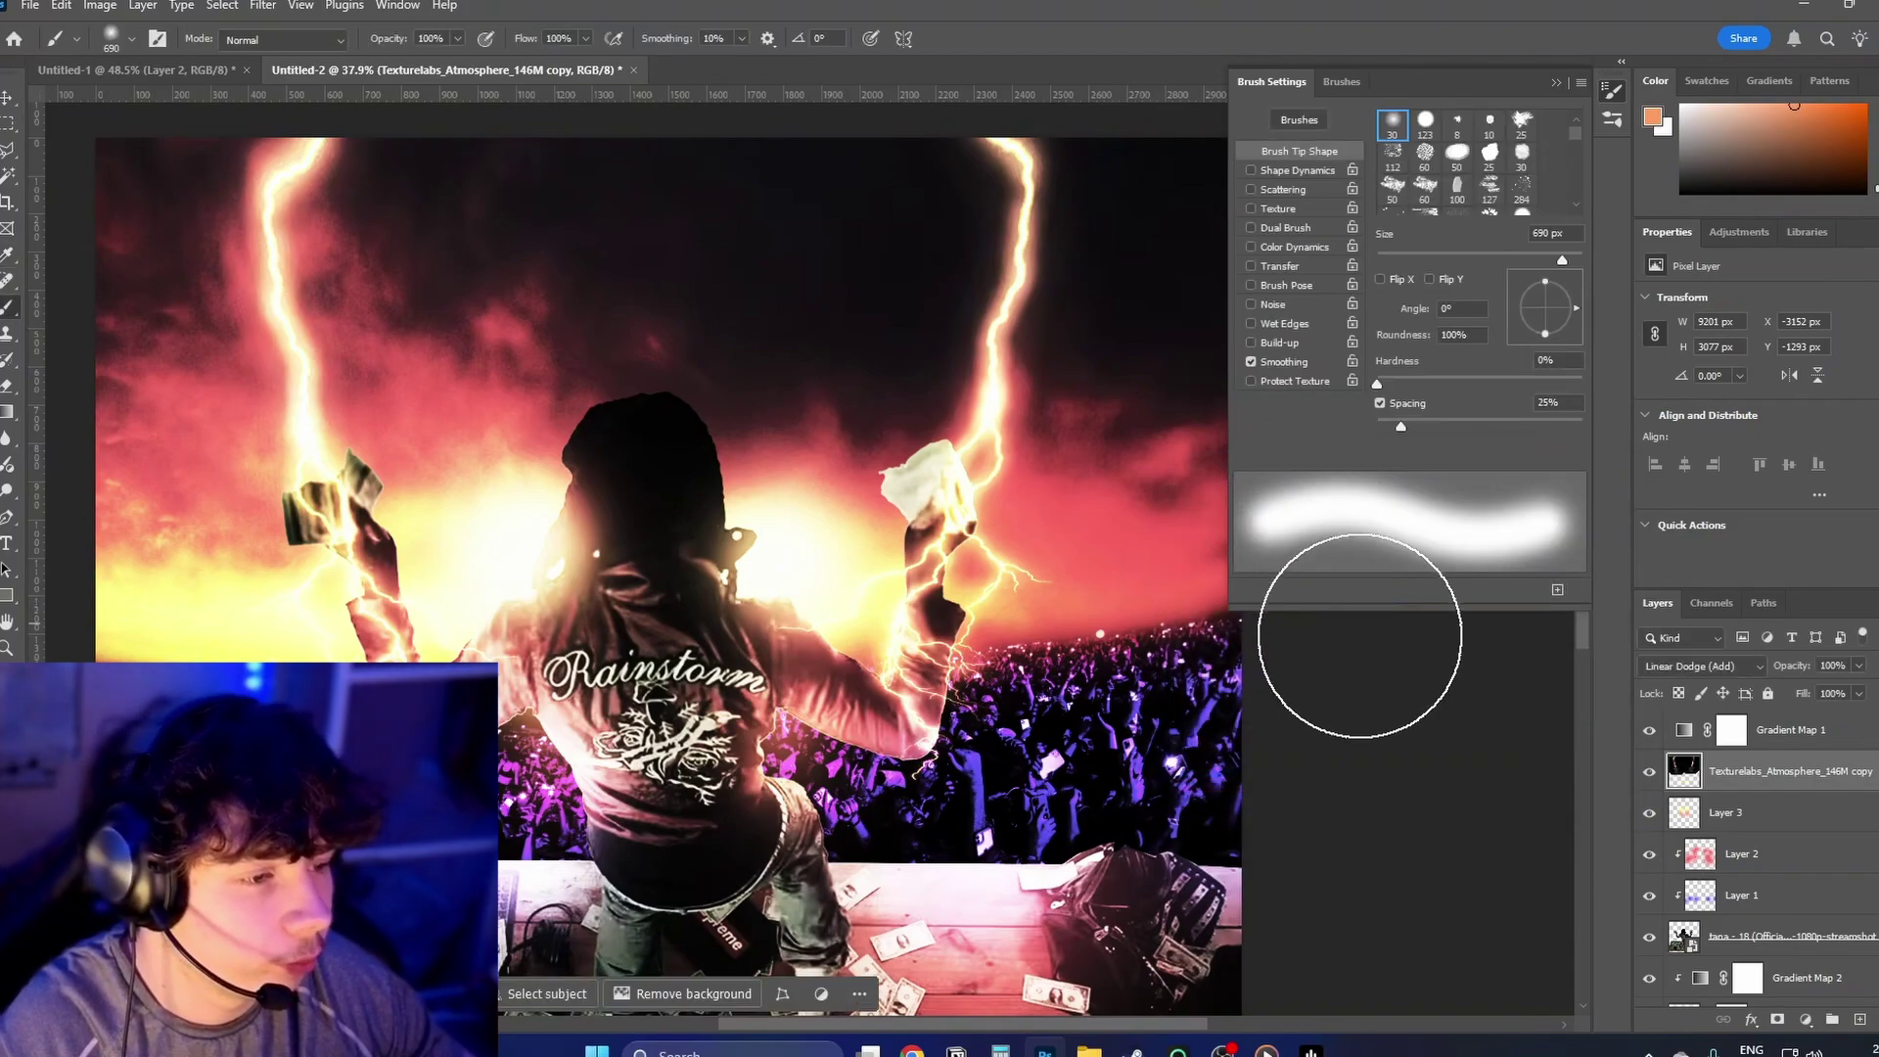
Step: Create a new layer above the lightning and paint soft orange glows over both of the figure's forearms with an 816 px brush
left_click(1742, 813)
left_click(1784, 768)
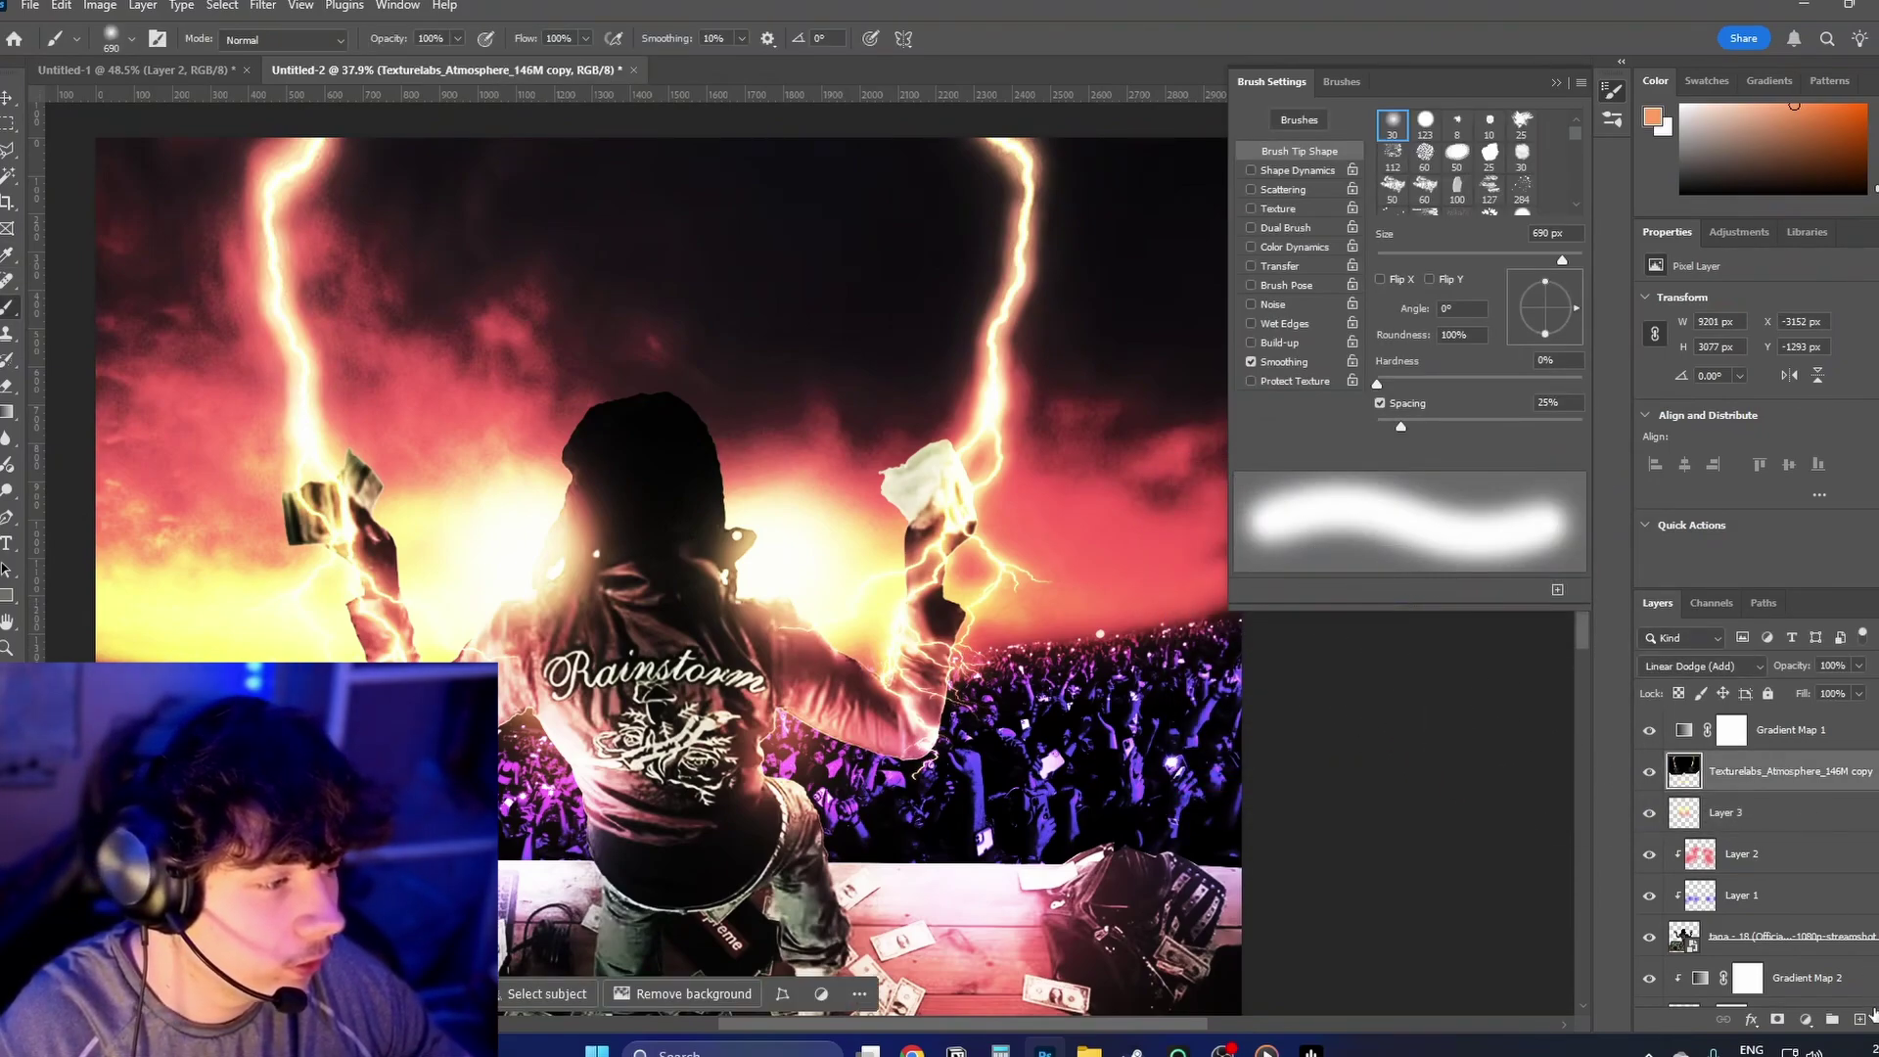
left_click(1860, 1020)
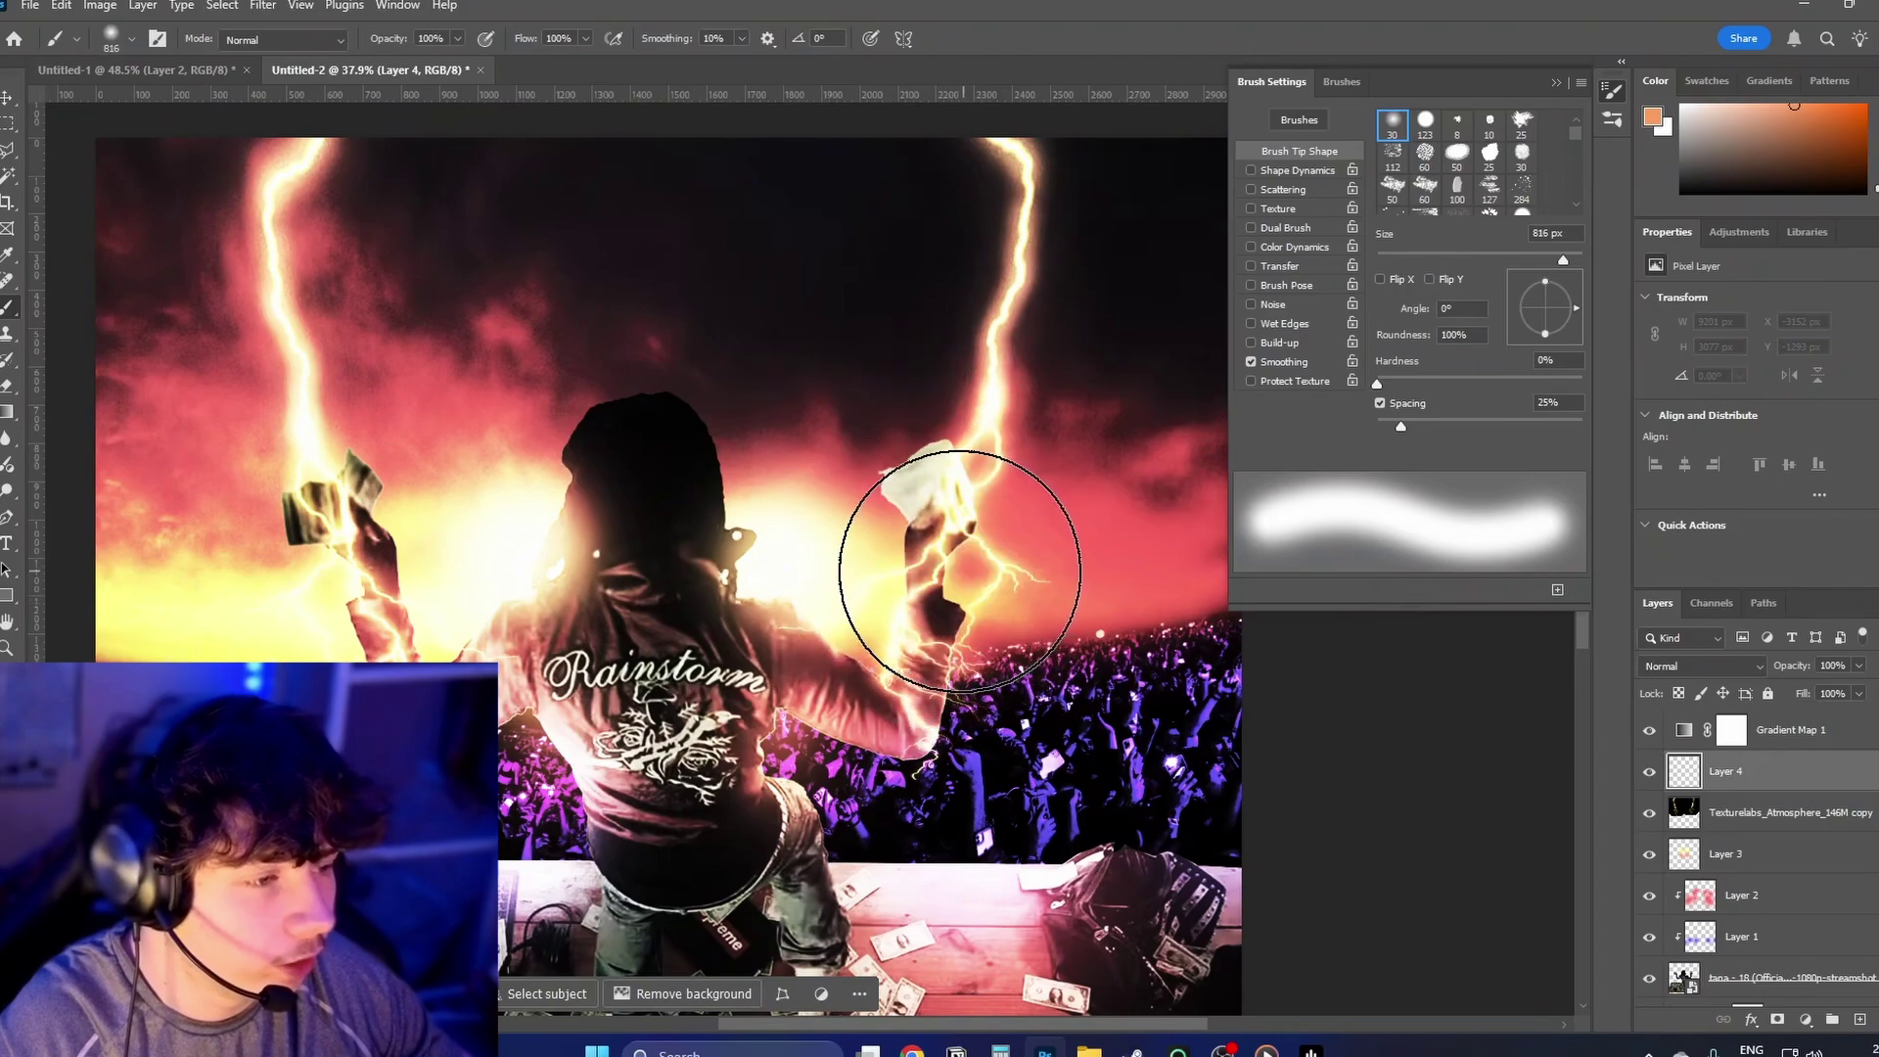
left_click(947, 573)
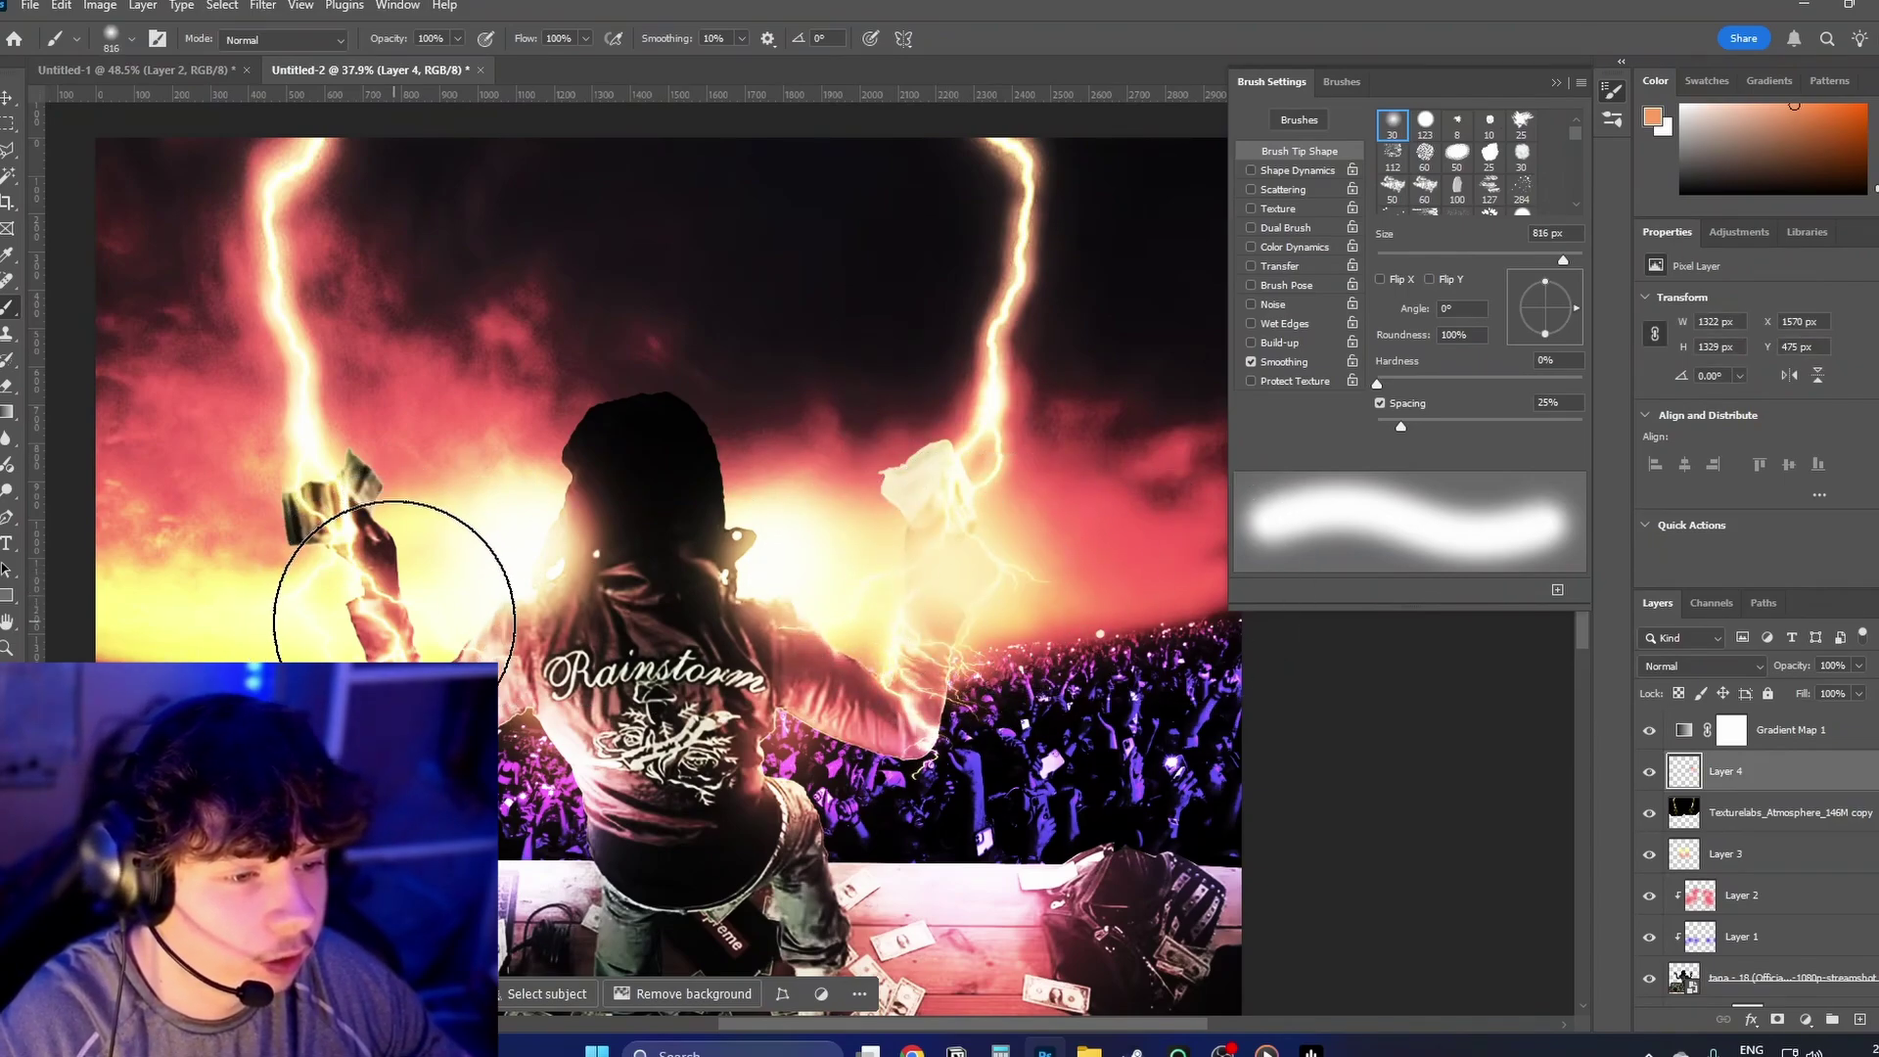
left_click(395, 620)
Step: Set the arm-glow layer's blend mode to Linear Dodge (Add) and reduce its fill to 6%
left_click(1681, 664)
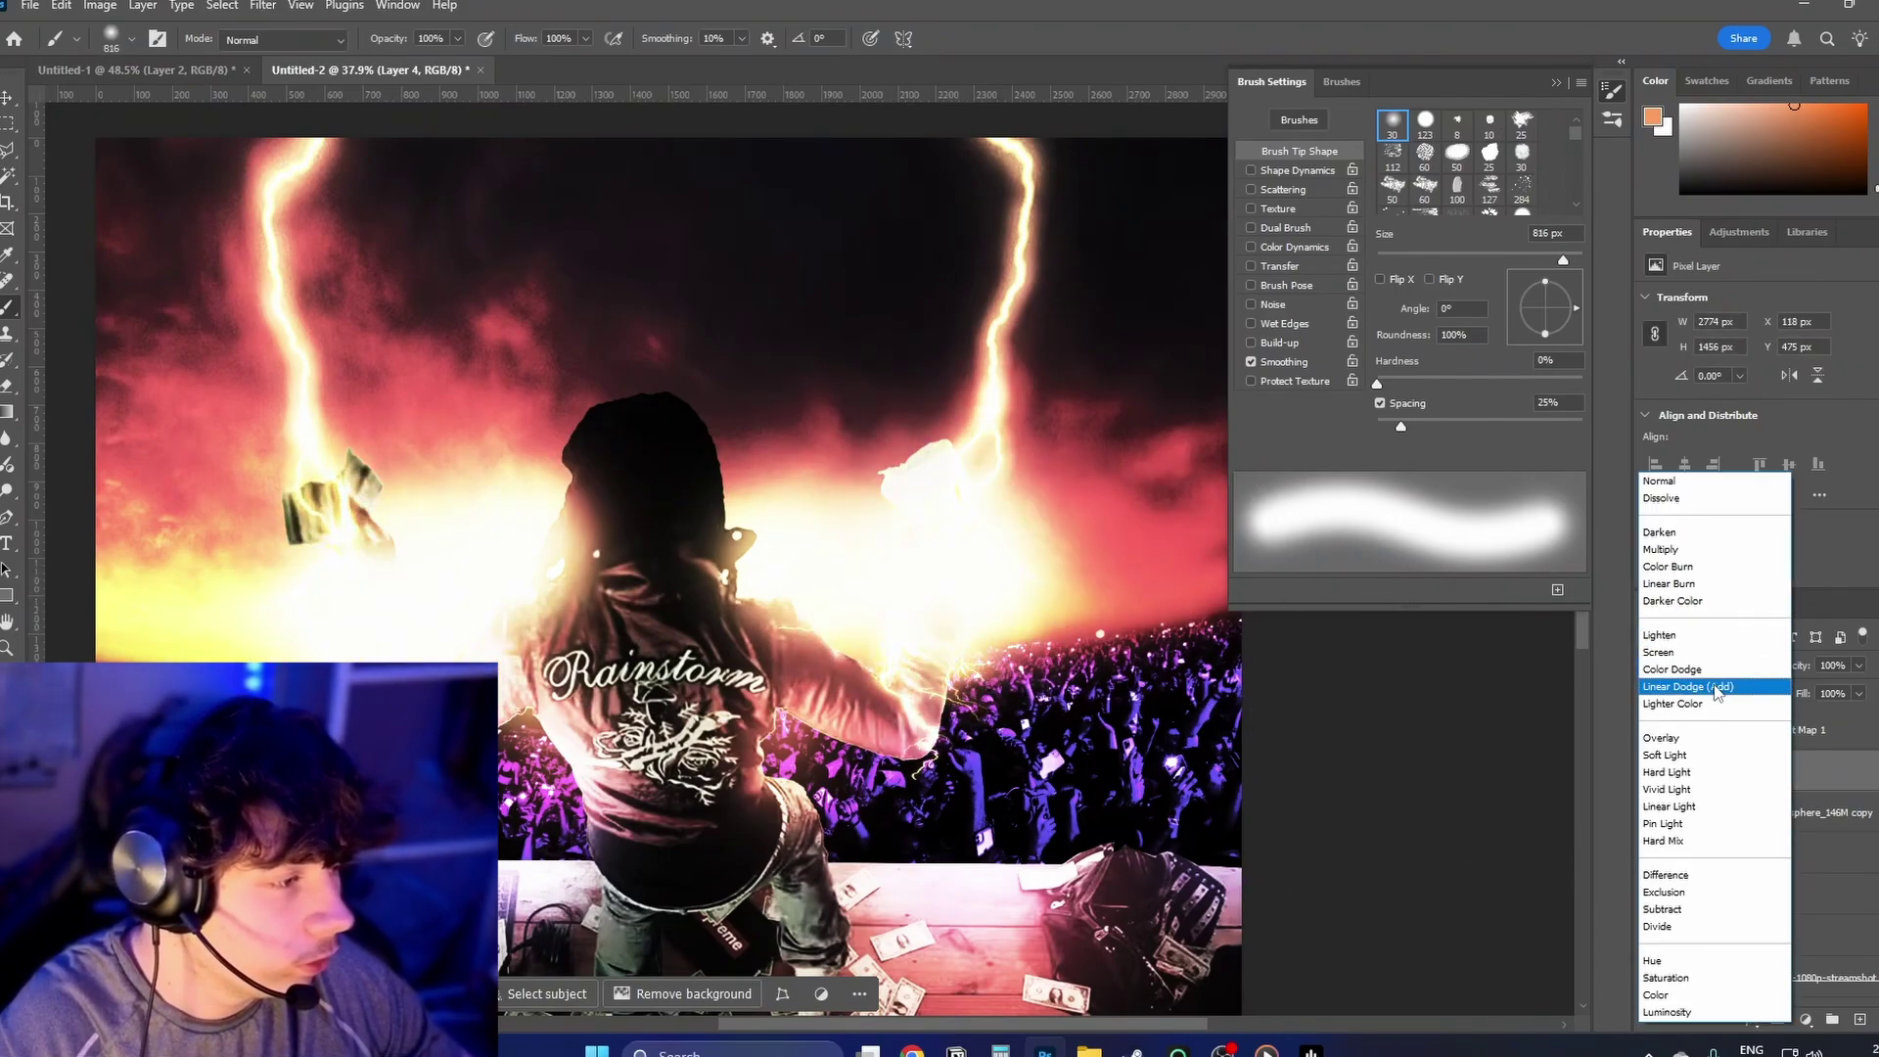
left_click(1701, 684)
left_click_drag(1804, 694, 1683, 671)
left_click_drag(1291, 709, 1263, 587)
left_click_drag(1229, 655, 1204, 654)
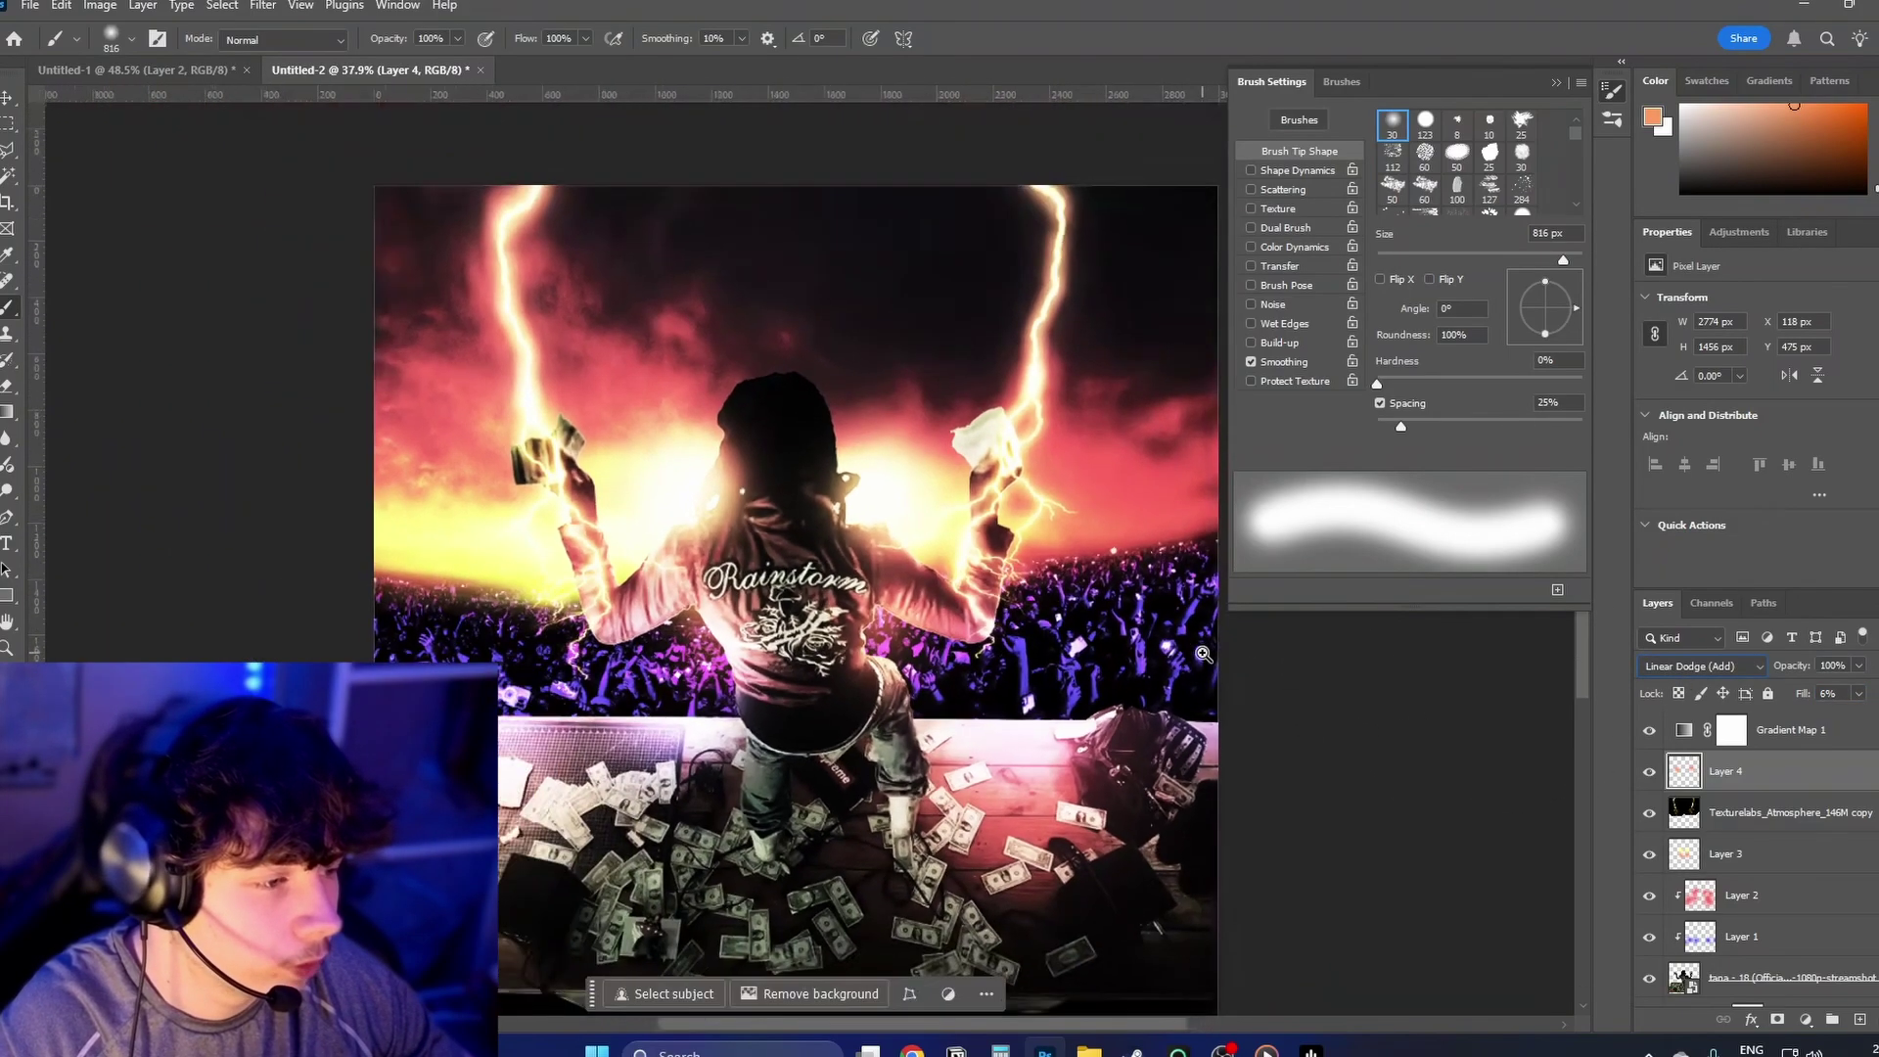
scroll(1203, 653, "down", 2)
scroll(1806, 982, "down", 3)
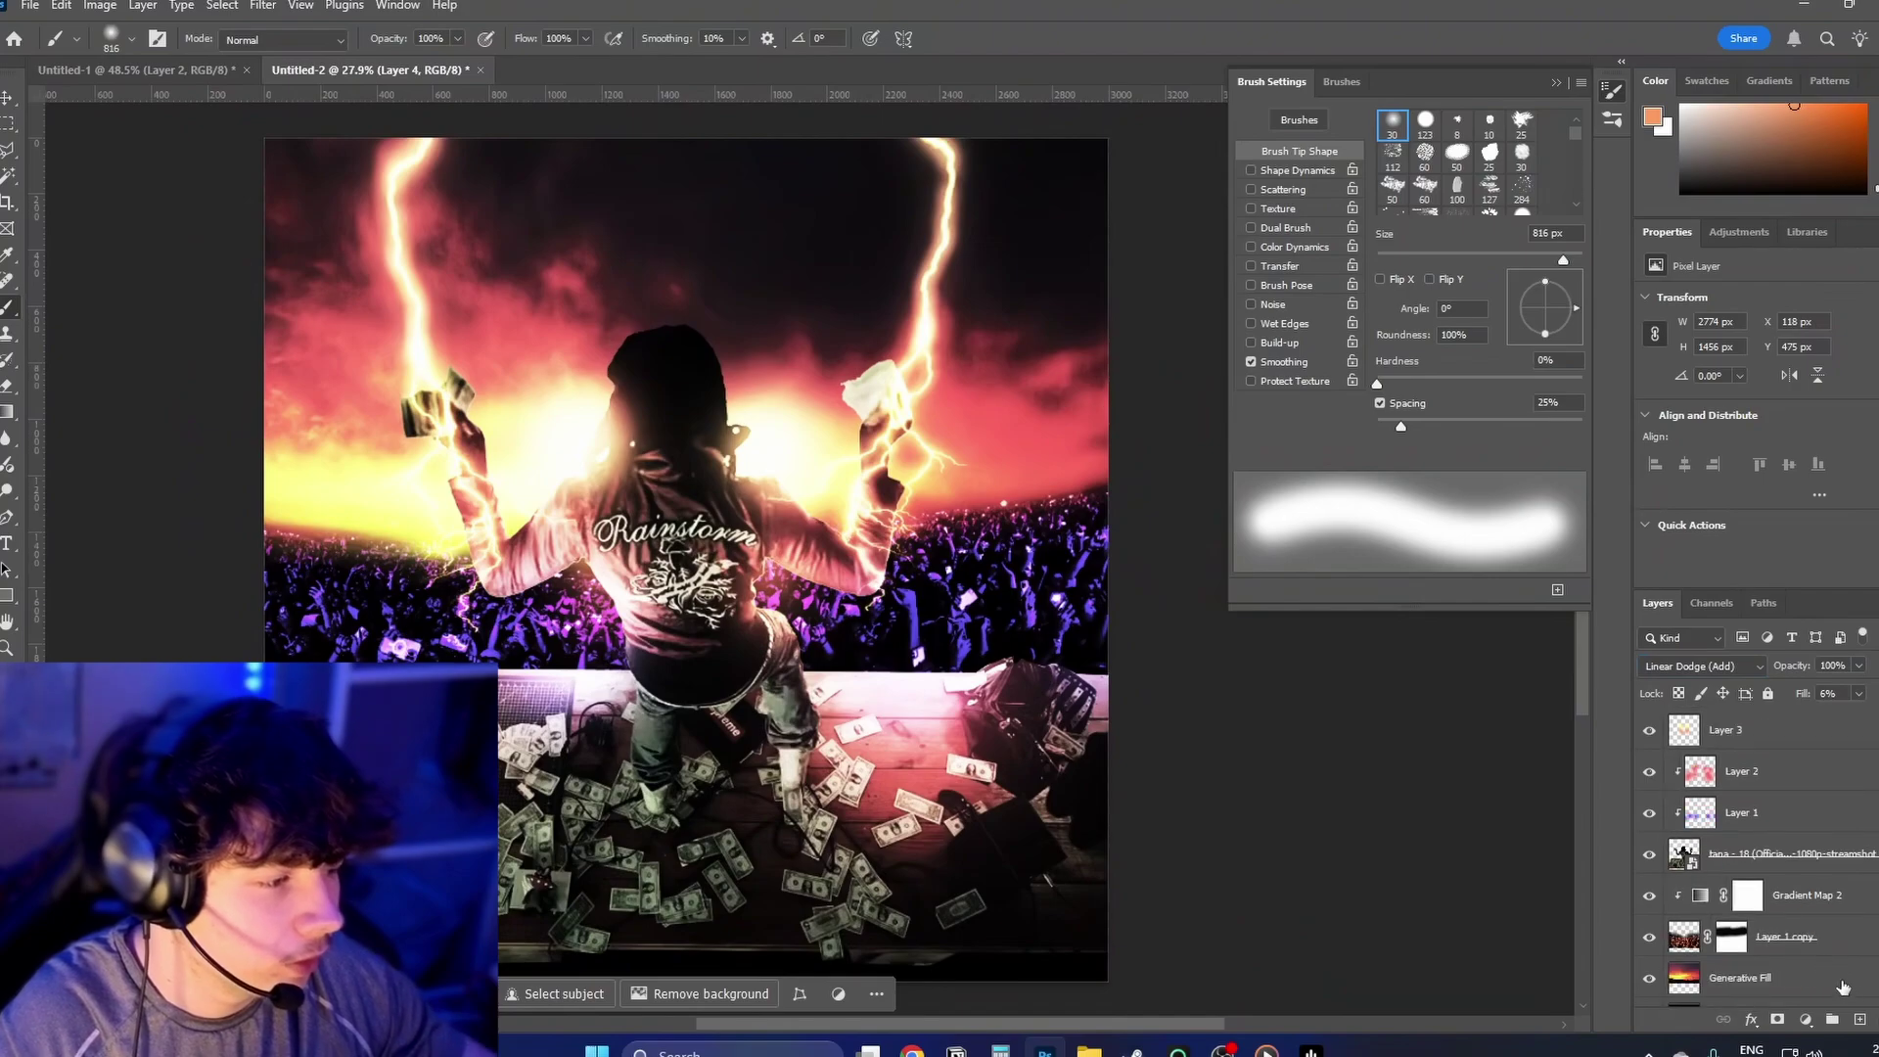
left_click(1783, 903)
key("ctrl+t")
right_click(950, 685)
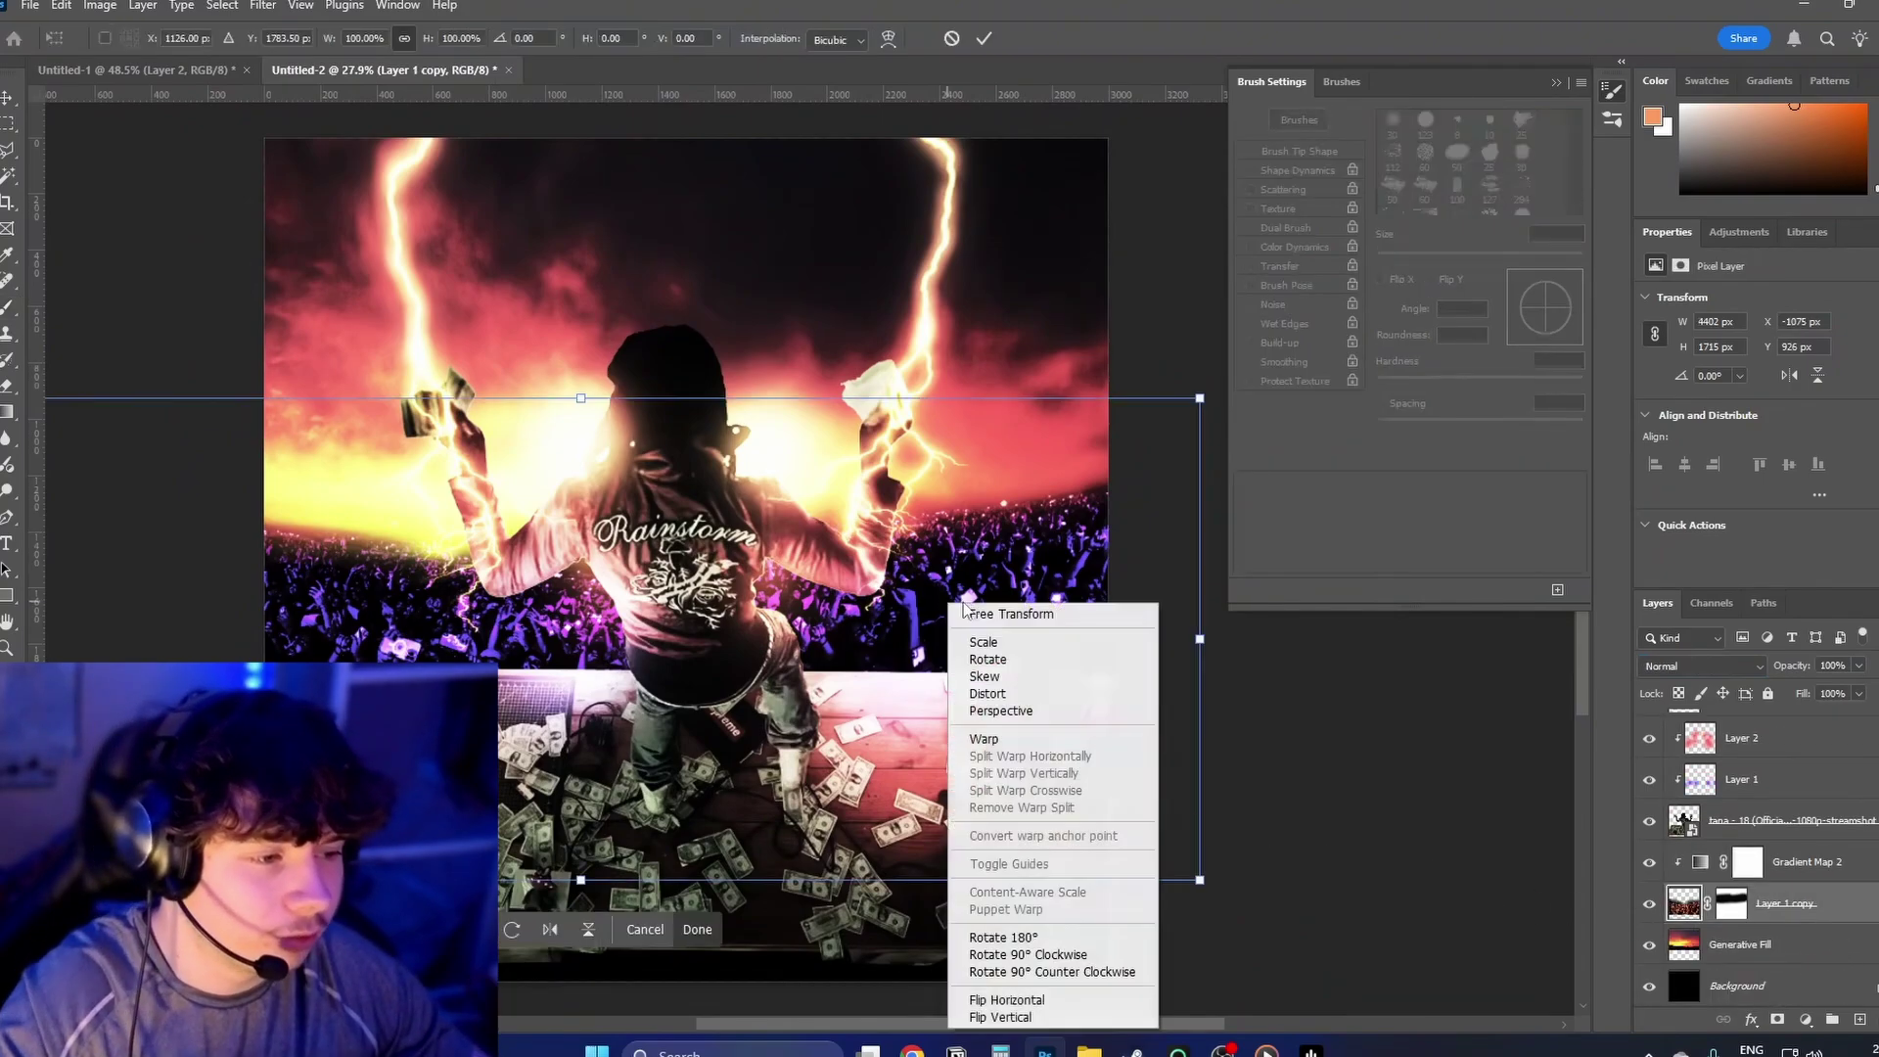
left_click(1009, 713)
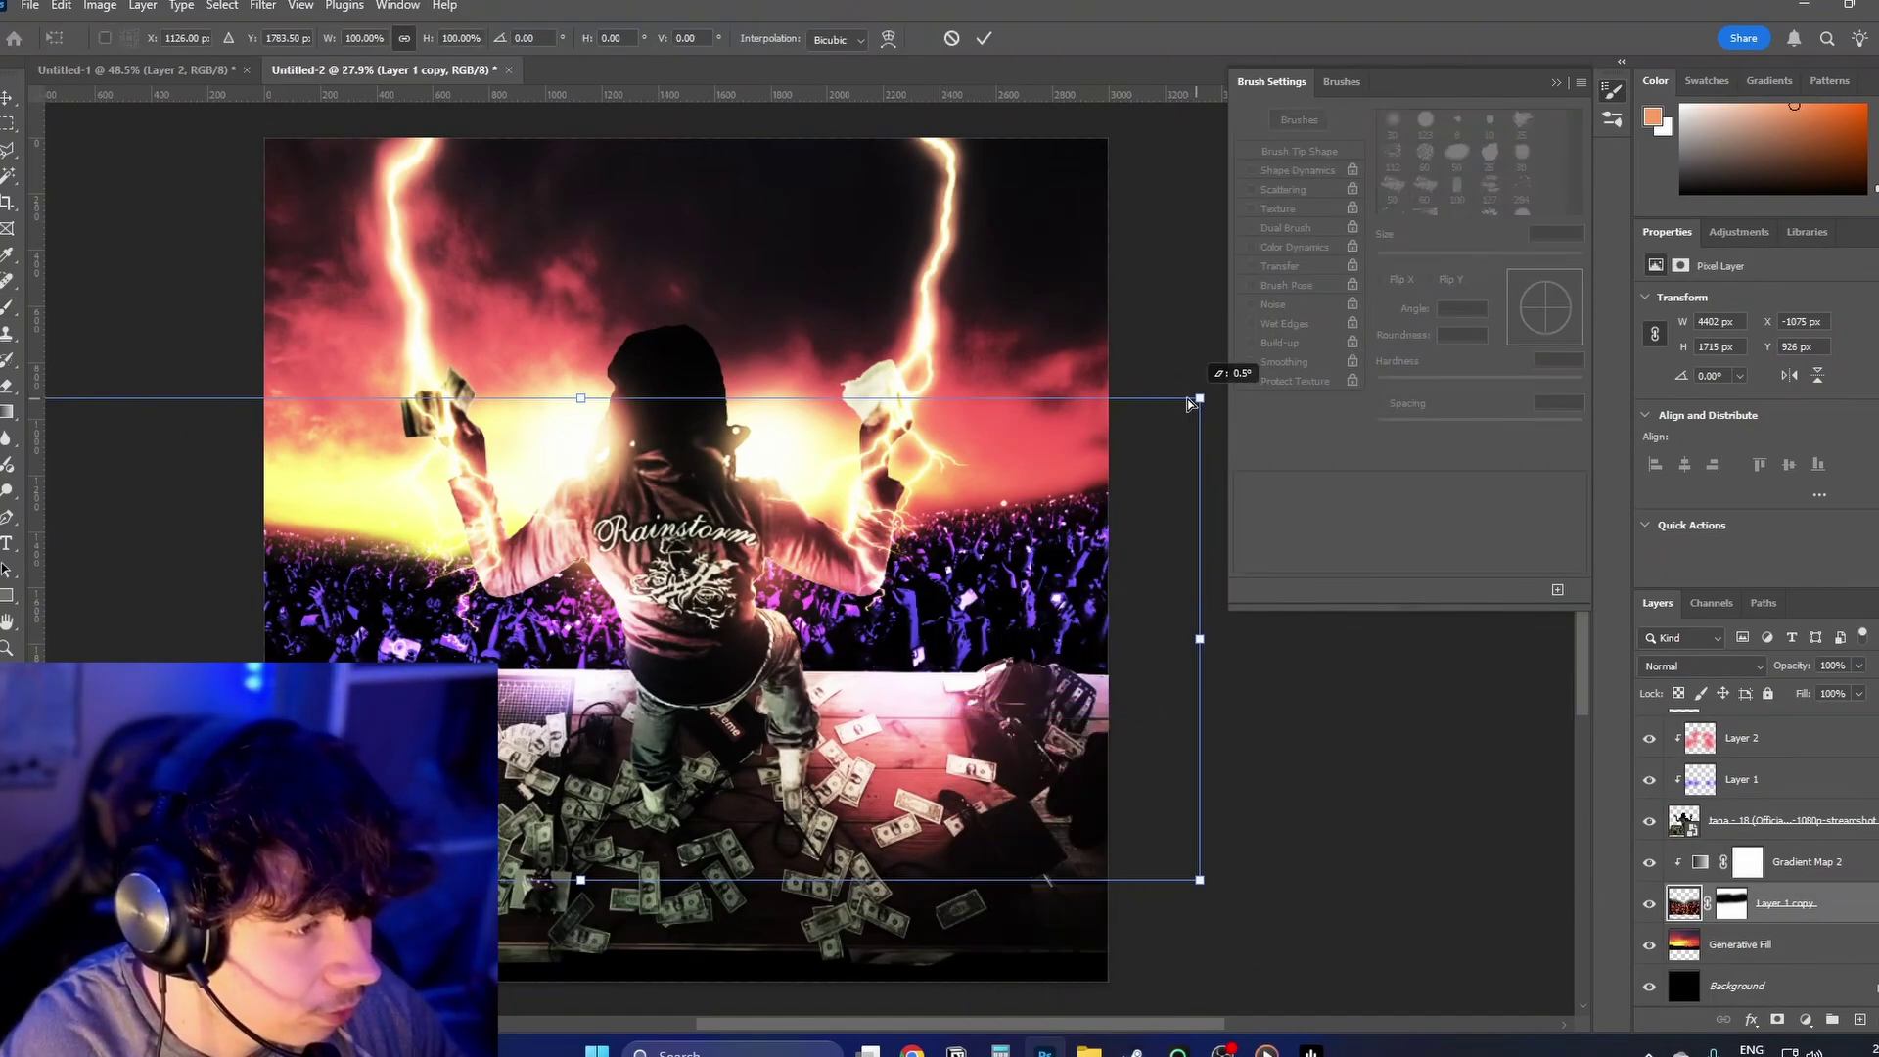
left_click_drag(1190, 404, 1078, 574)
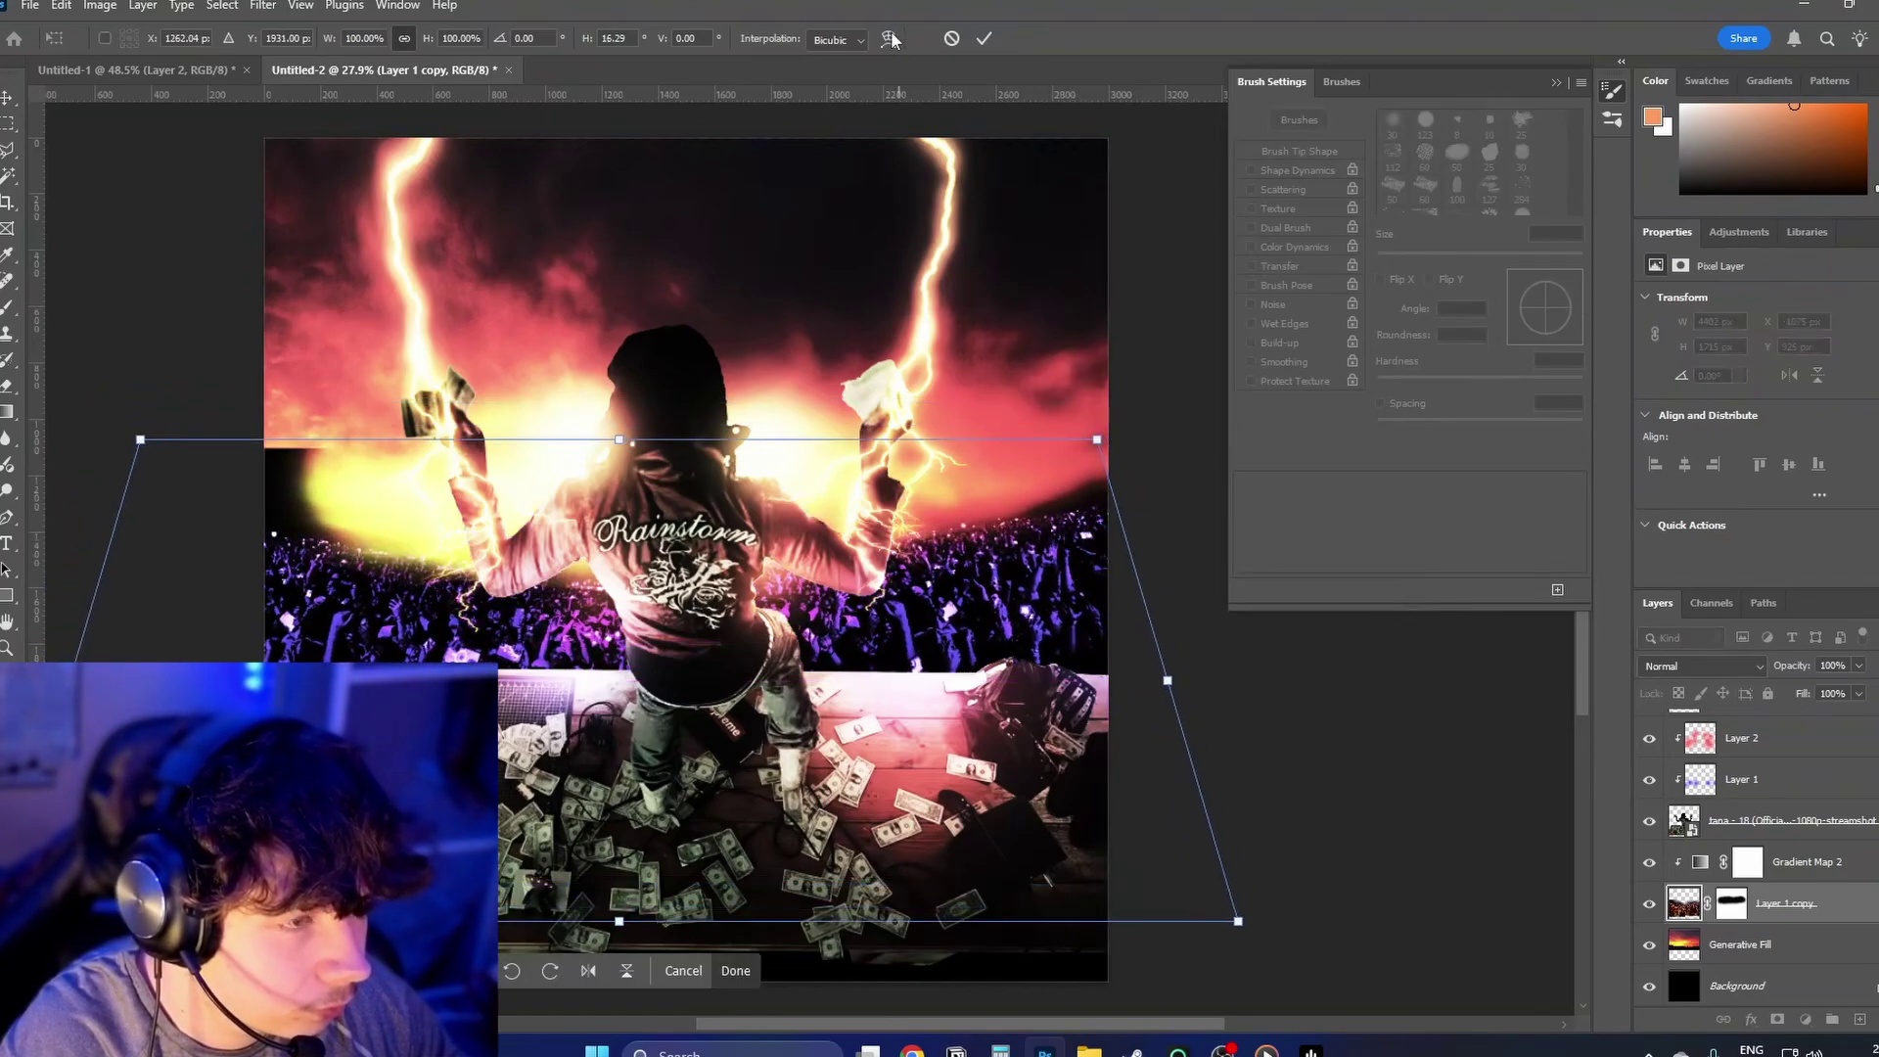
left_click(955, 38)
key("b")
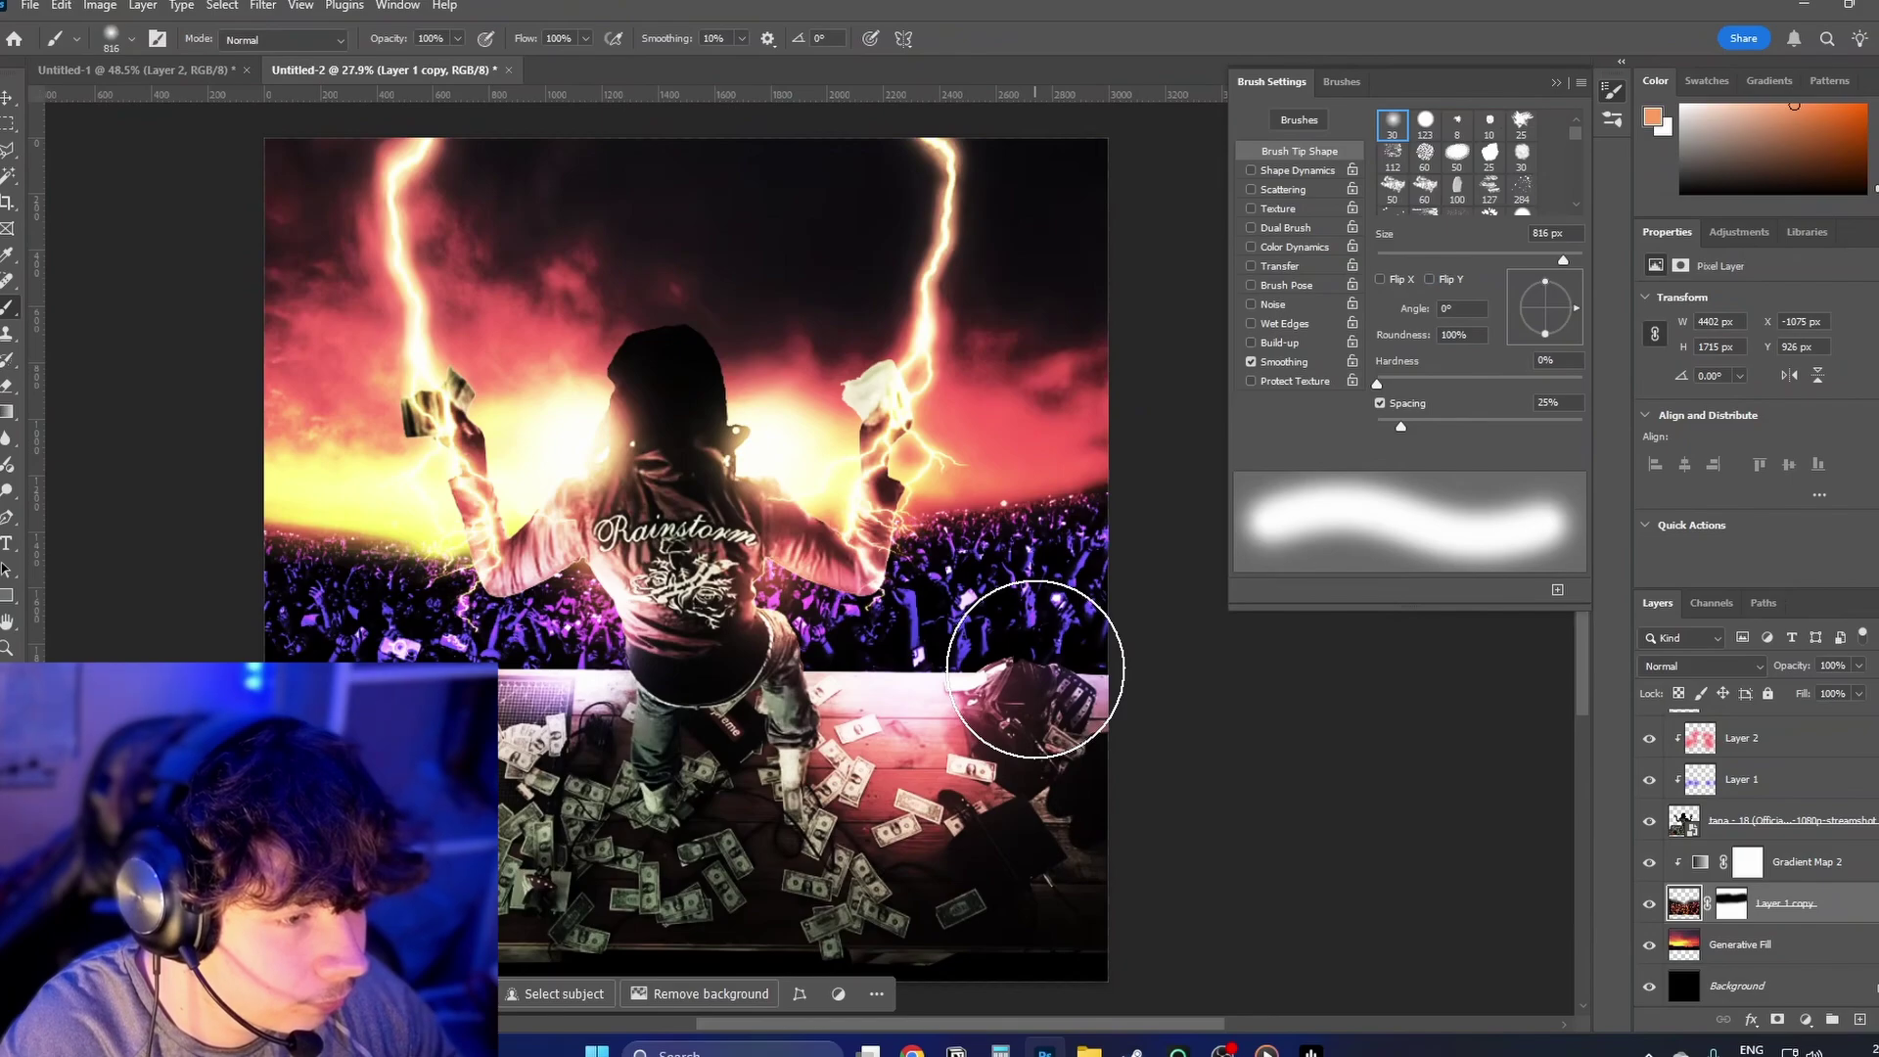
Step: Distort the crowd layer so it slopes down from the left-hand side, and raise it slightly against the sky
key("ctrl+t")
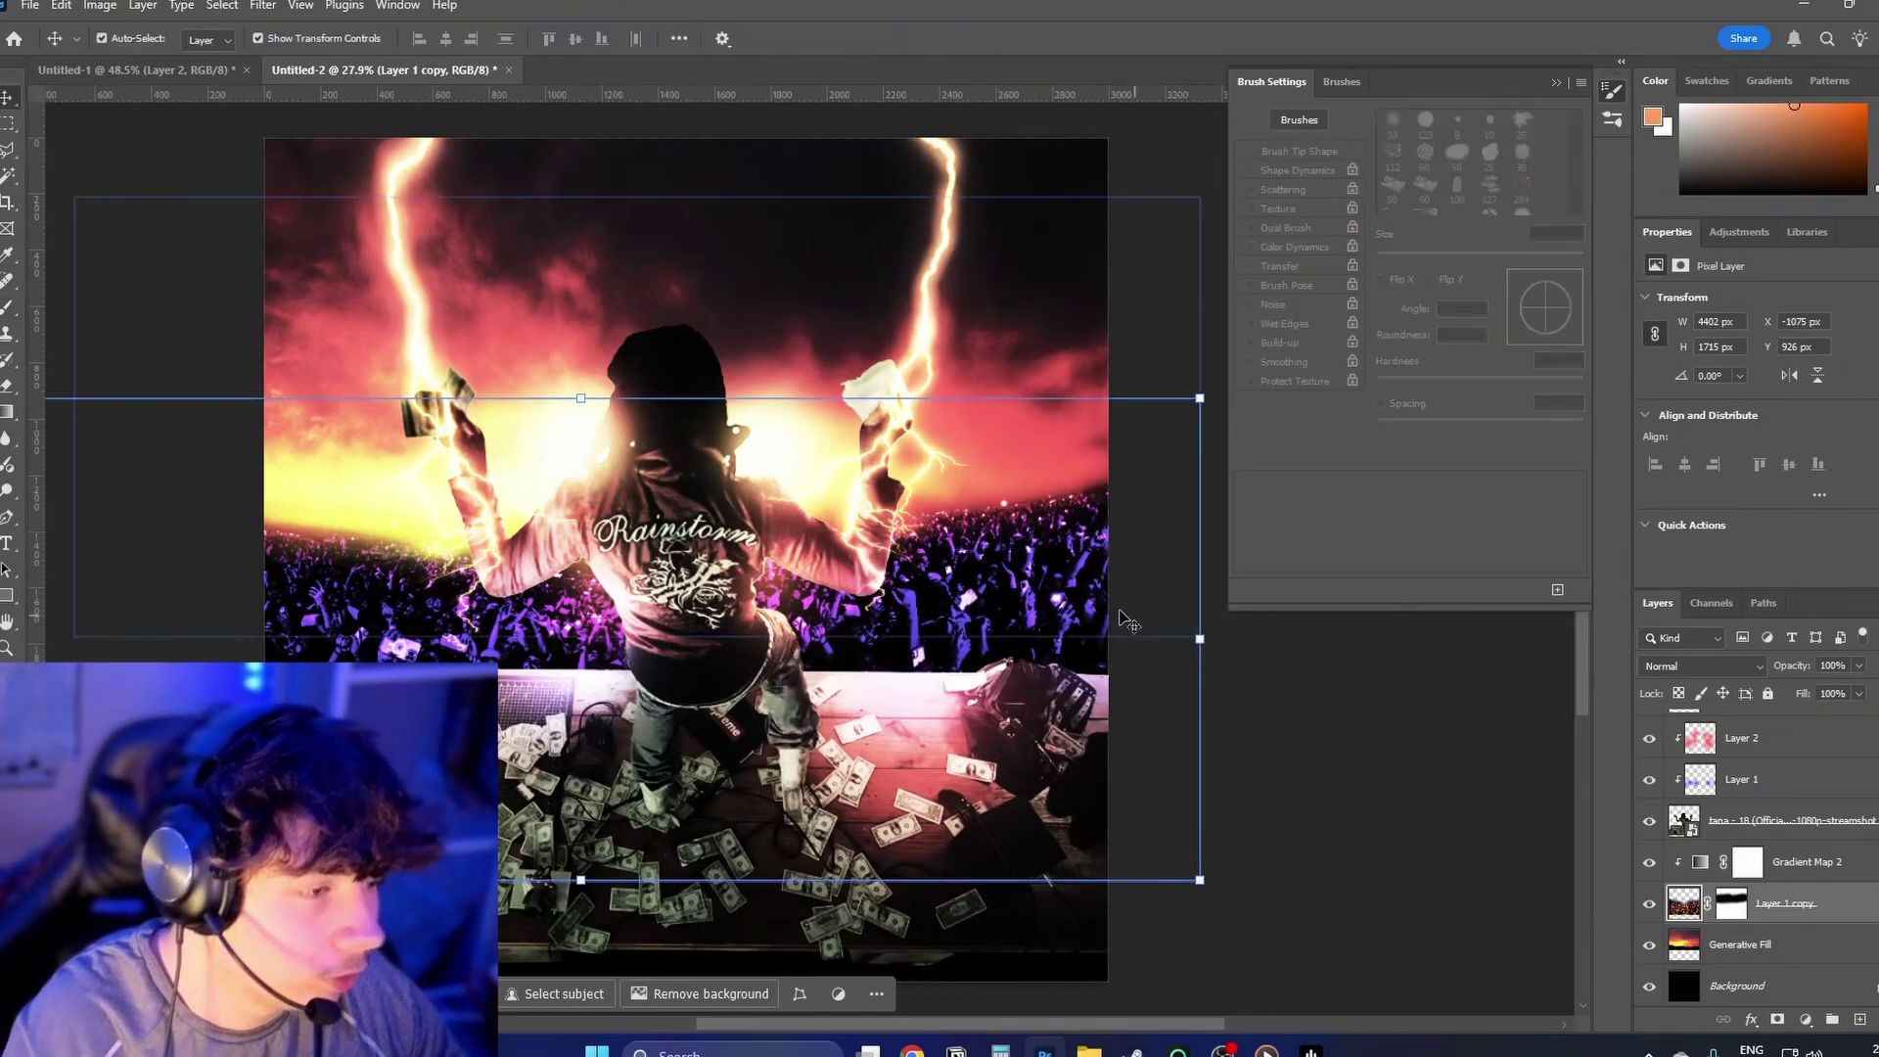
right_click(1049, 607)
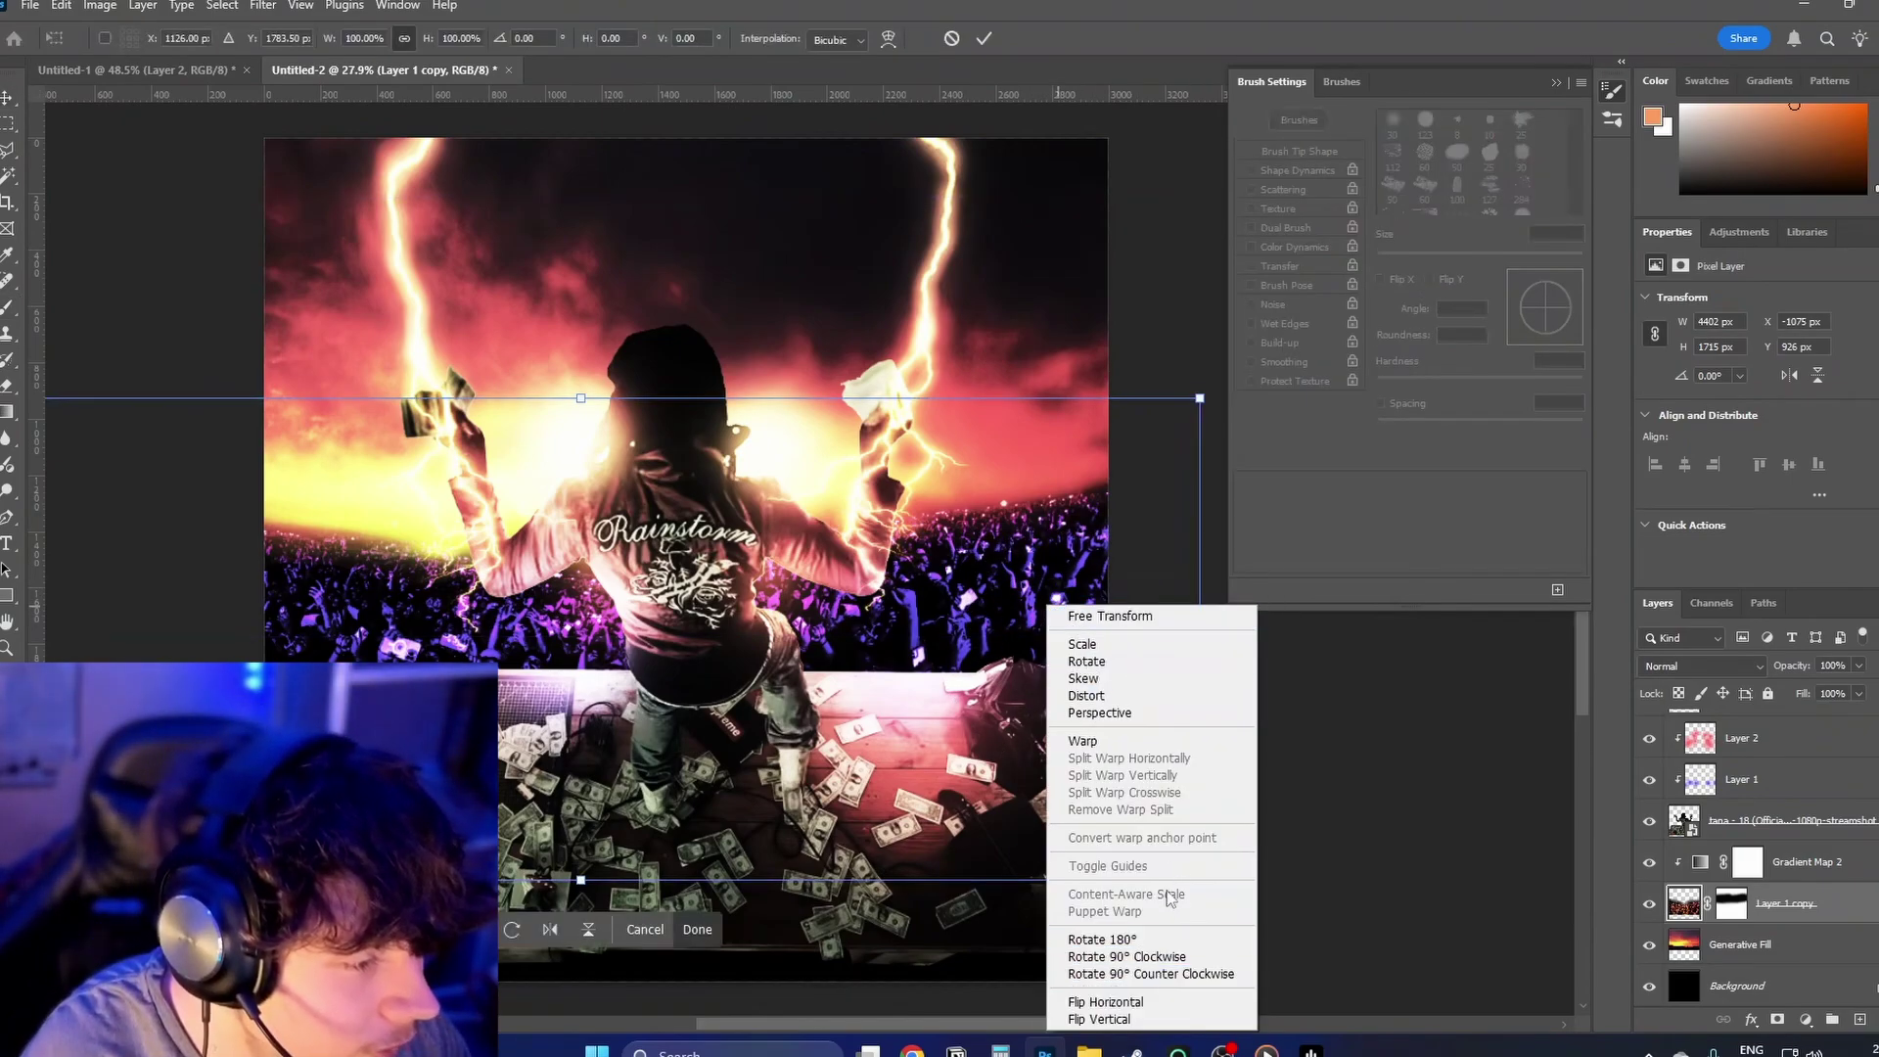
left_click(1136, 697)
left_click_drag(1211, 402, 1123, 551)
scroll(682, 582, "down", 2)
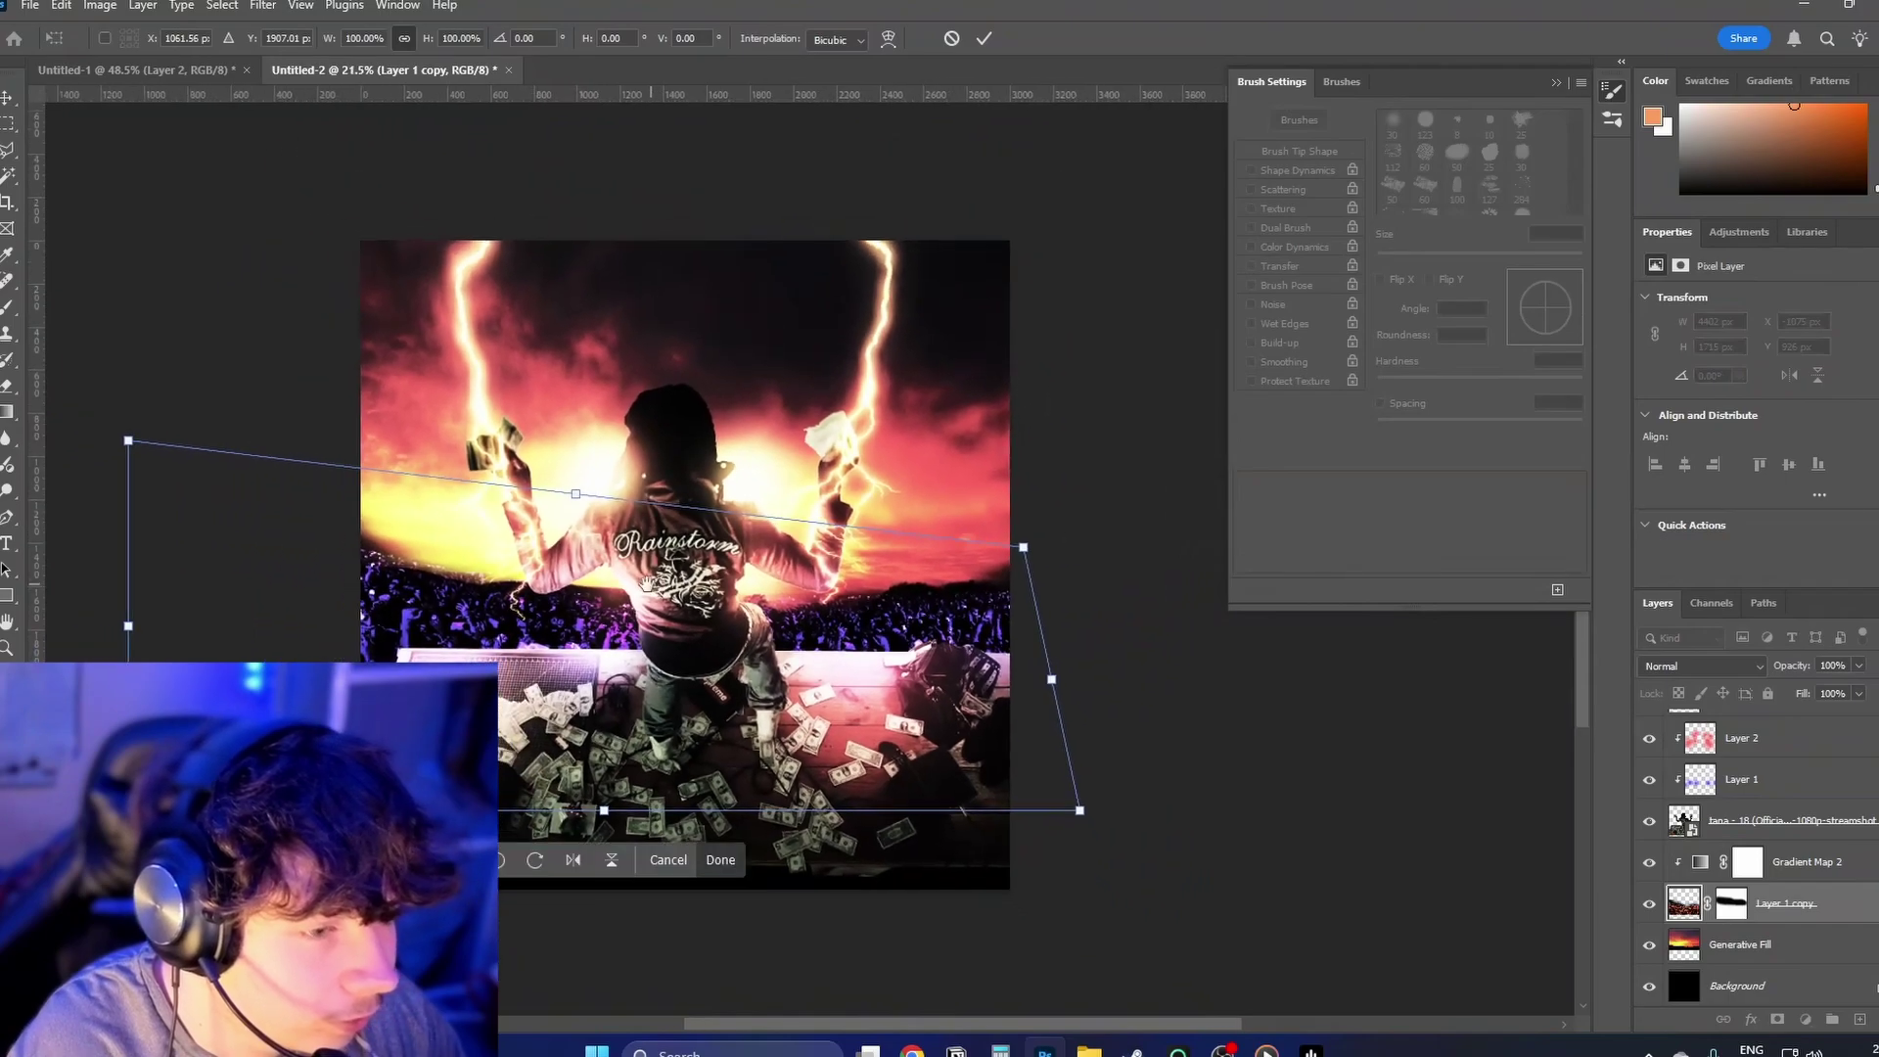
left_click_drag(130, 448, 96, 394)
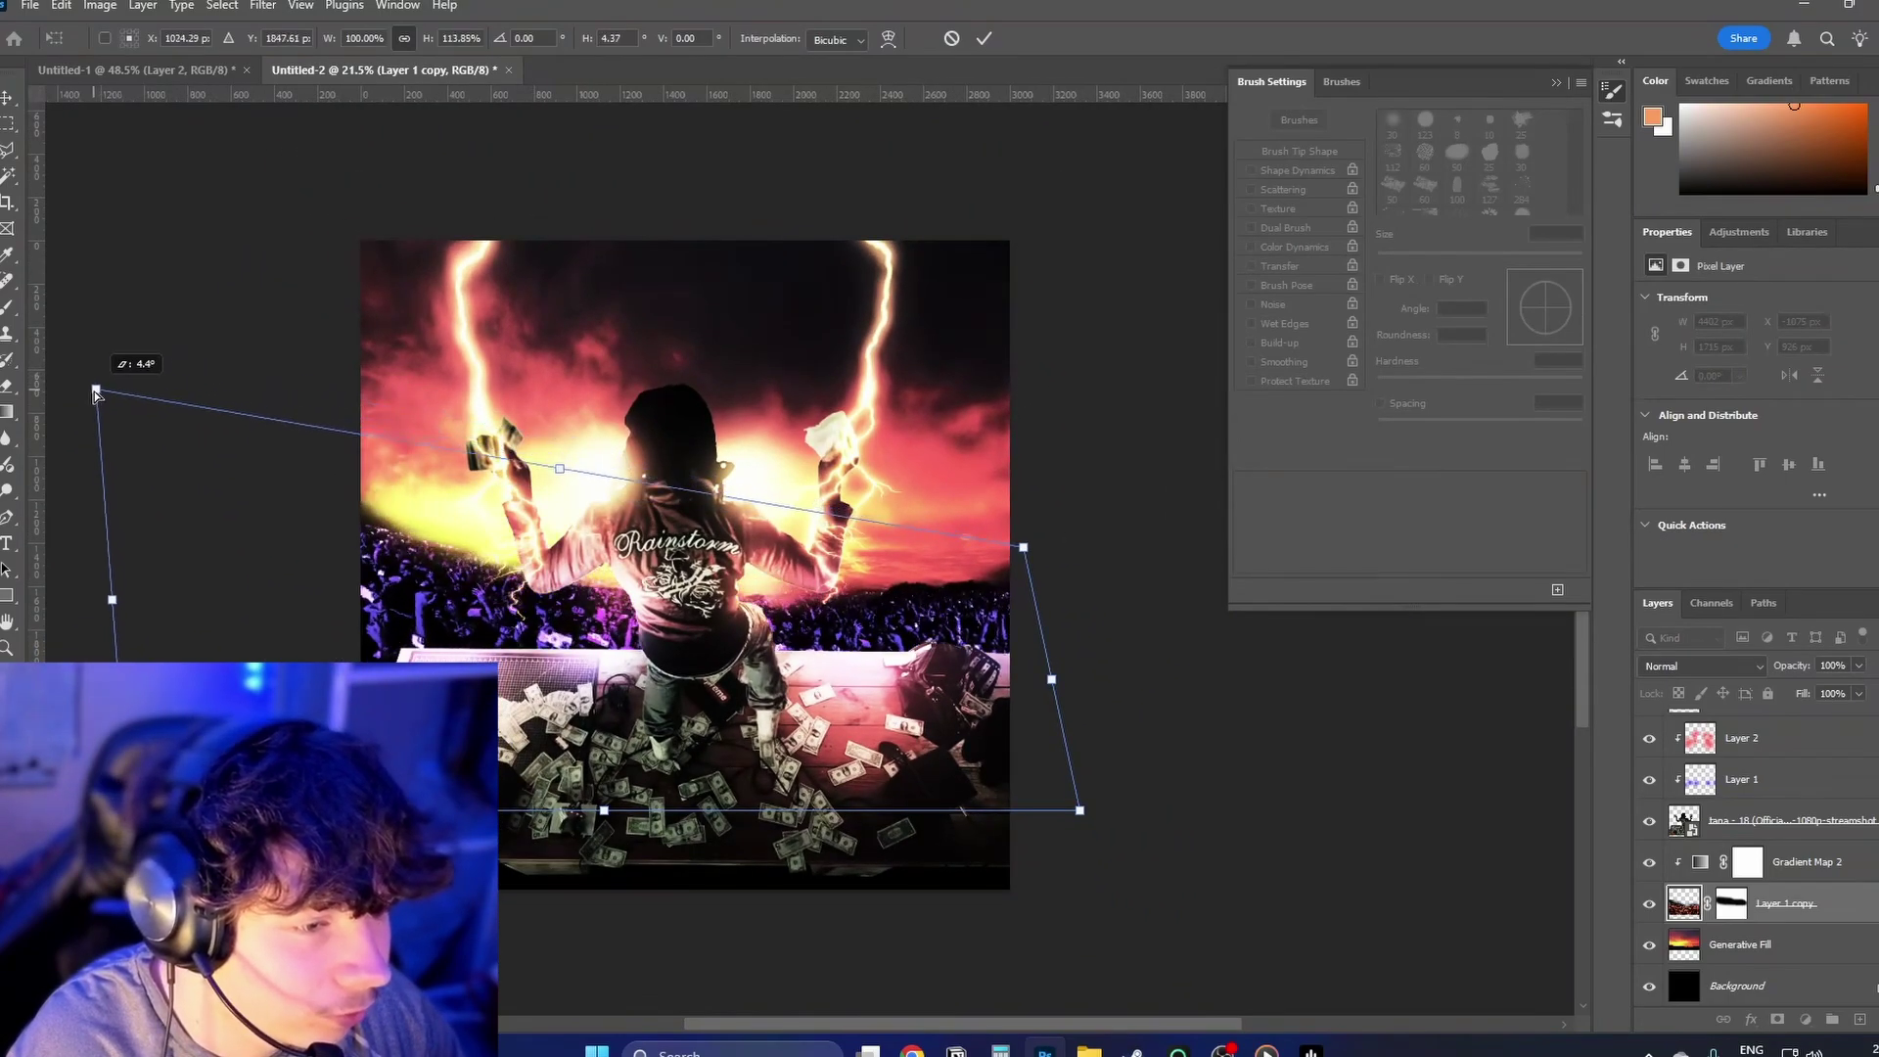
left_click_drag(127, 809, 264, 874)
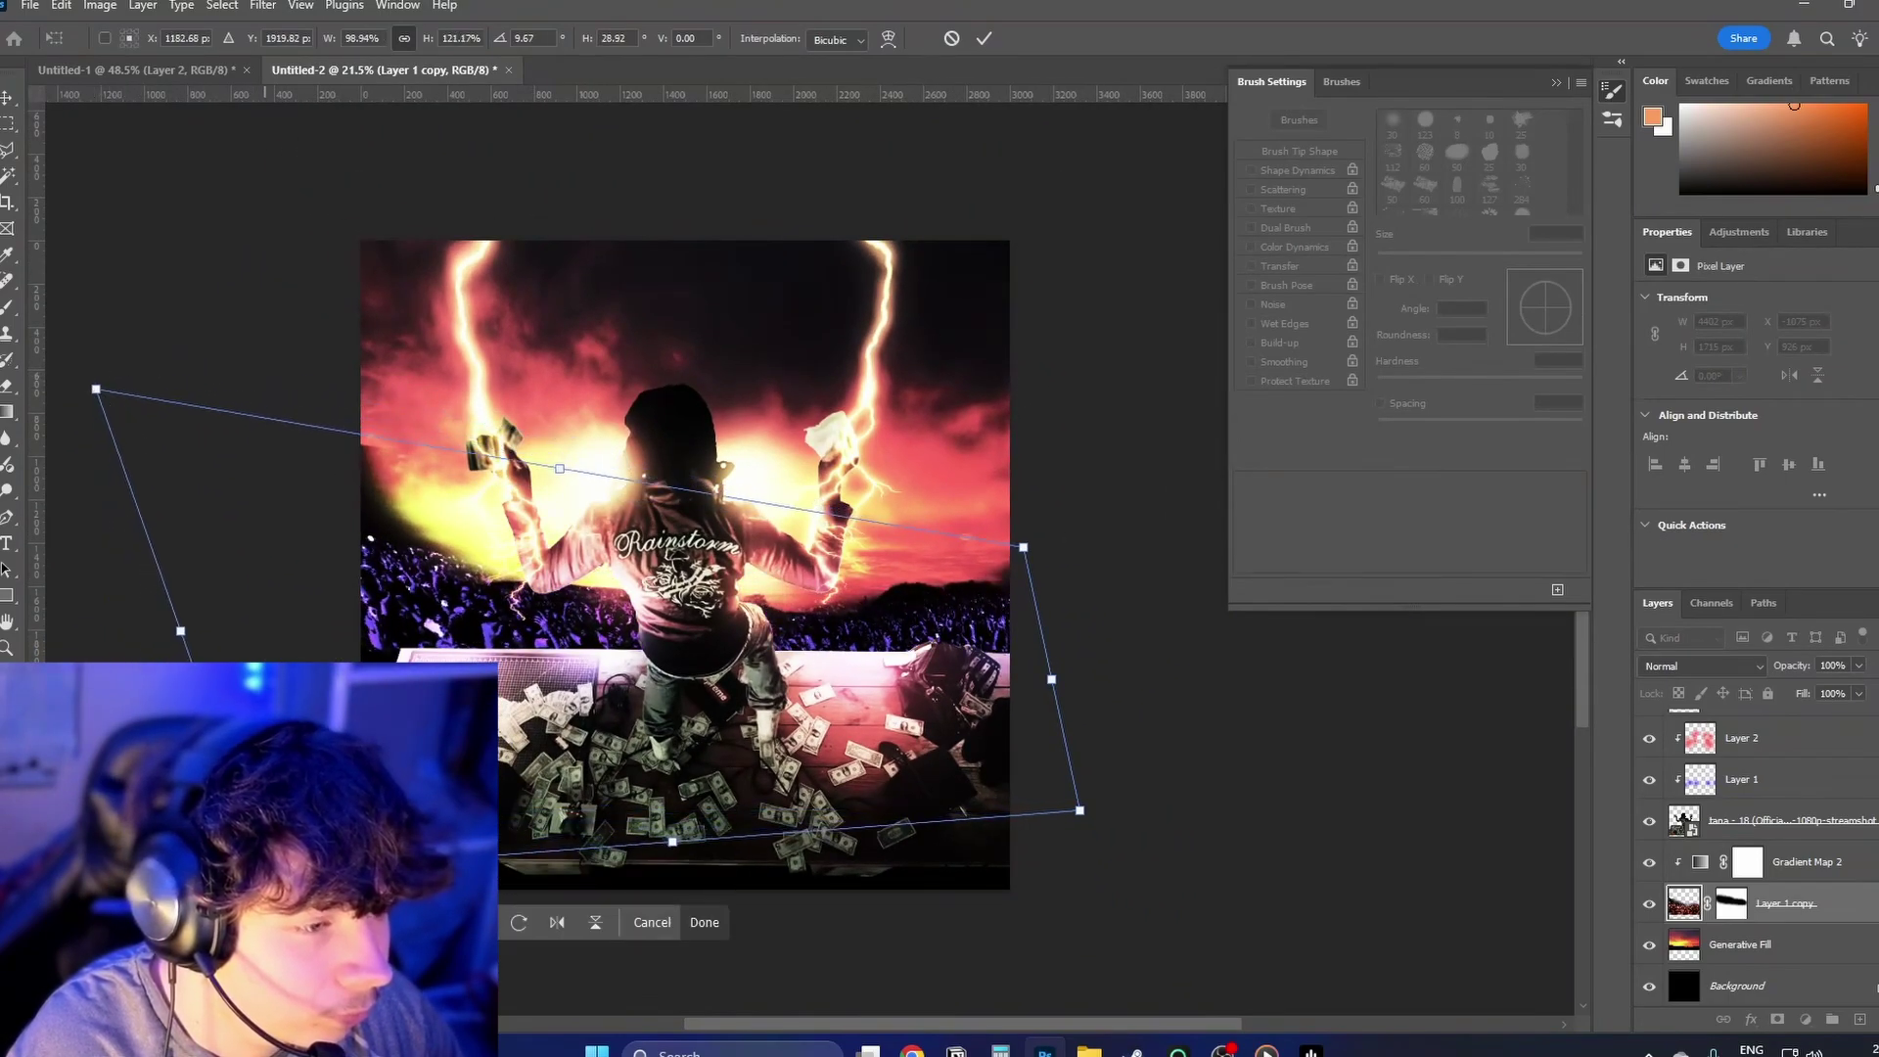
mouse_move(572, 477)
left_mouse_down()
mouse_move(533, 468)
mouse_move(580, 471)
left_mouse_up()
left_click_drag(555, 585, 540, 559)
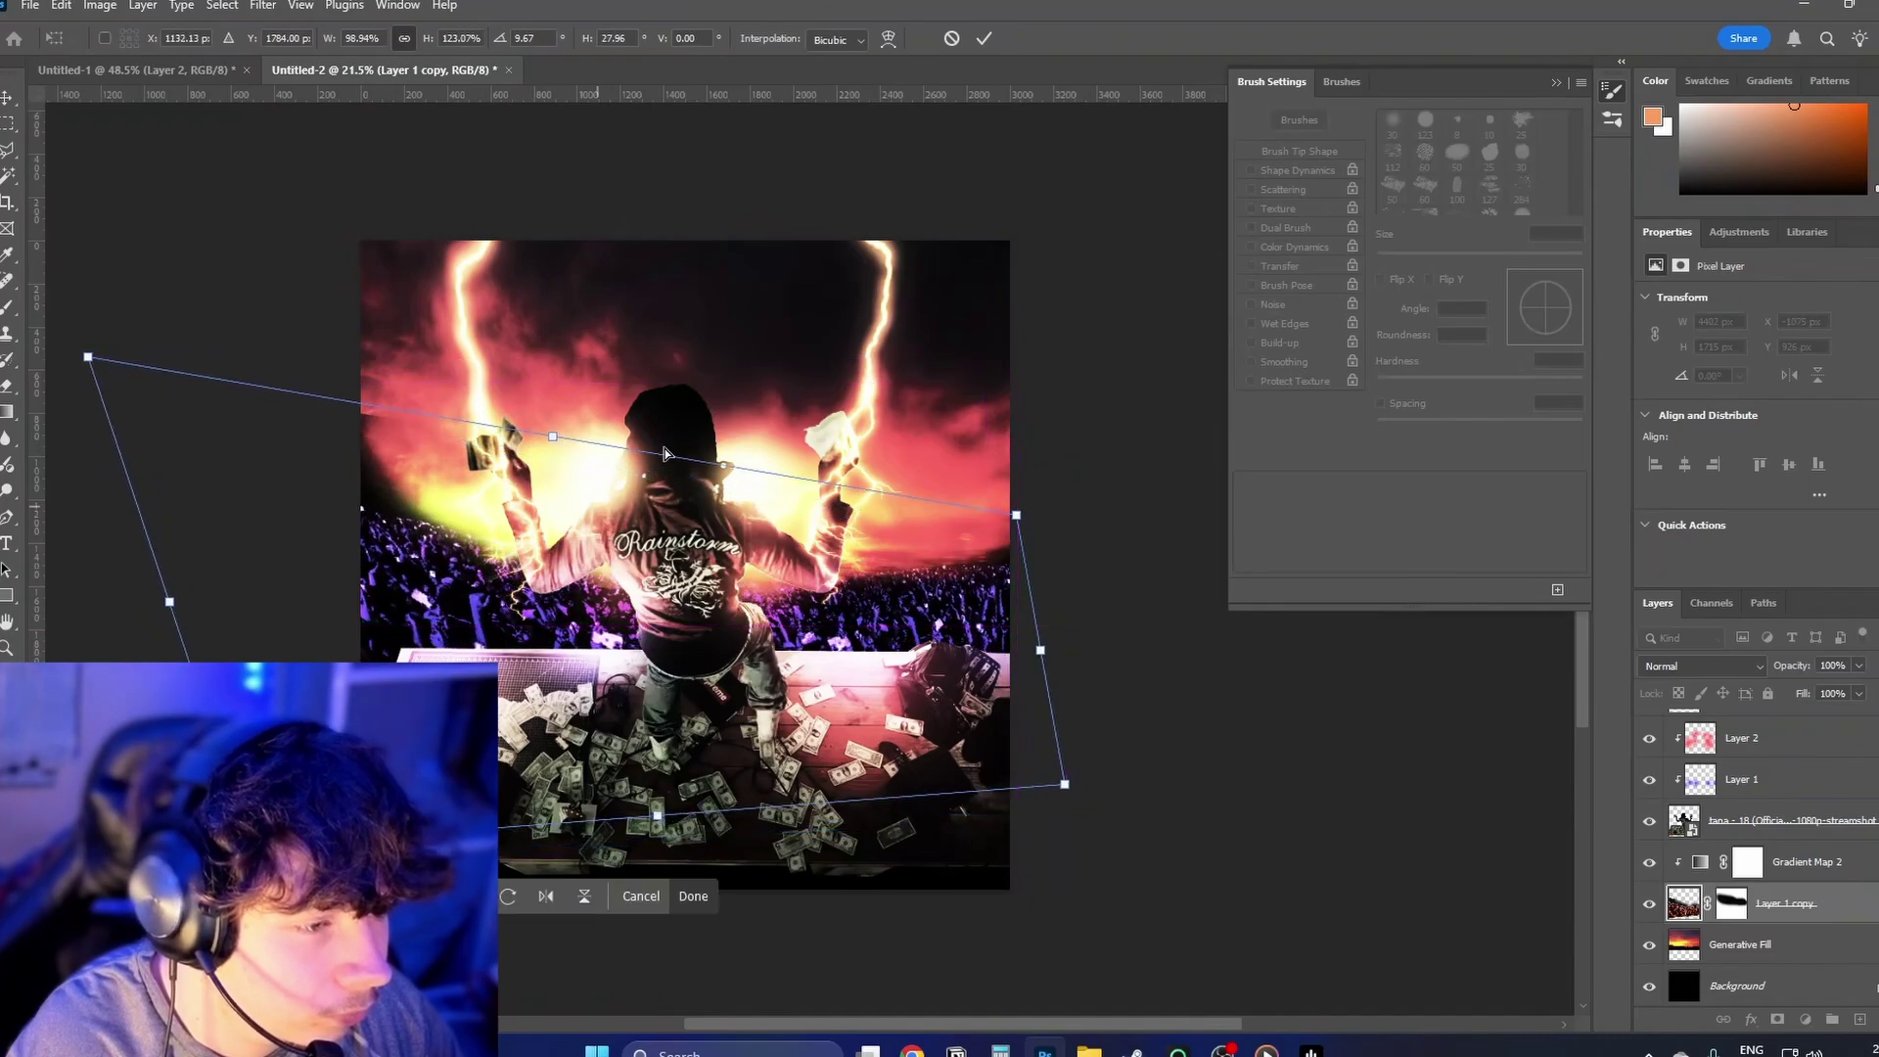
left_click(984, 38)
Step: Warp the crowd layer with the Flag style at a bend of 3.7%
scroll(931, 327, "up", 3)
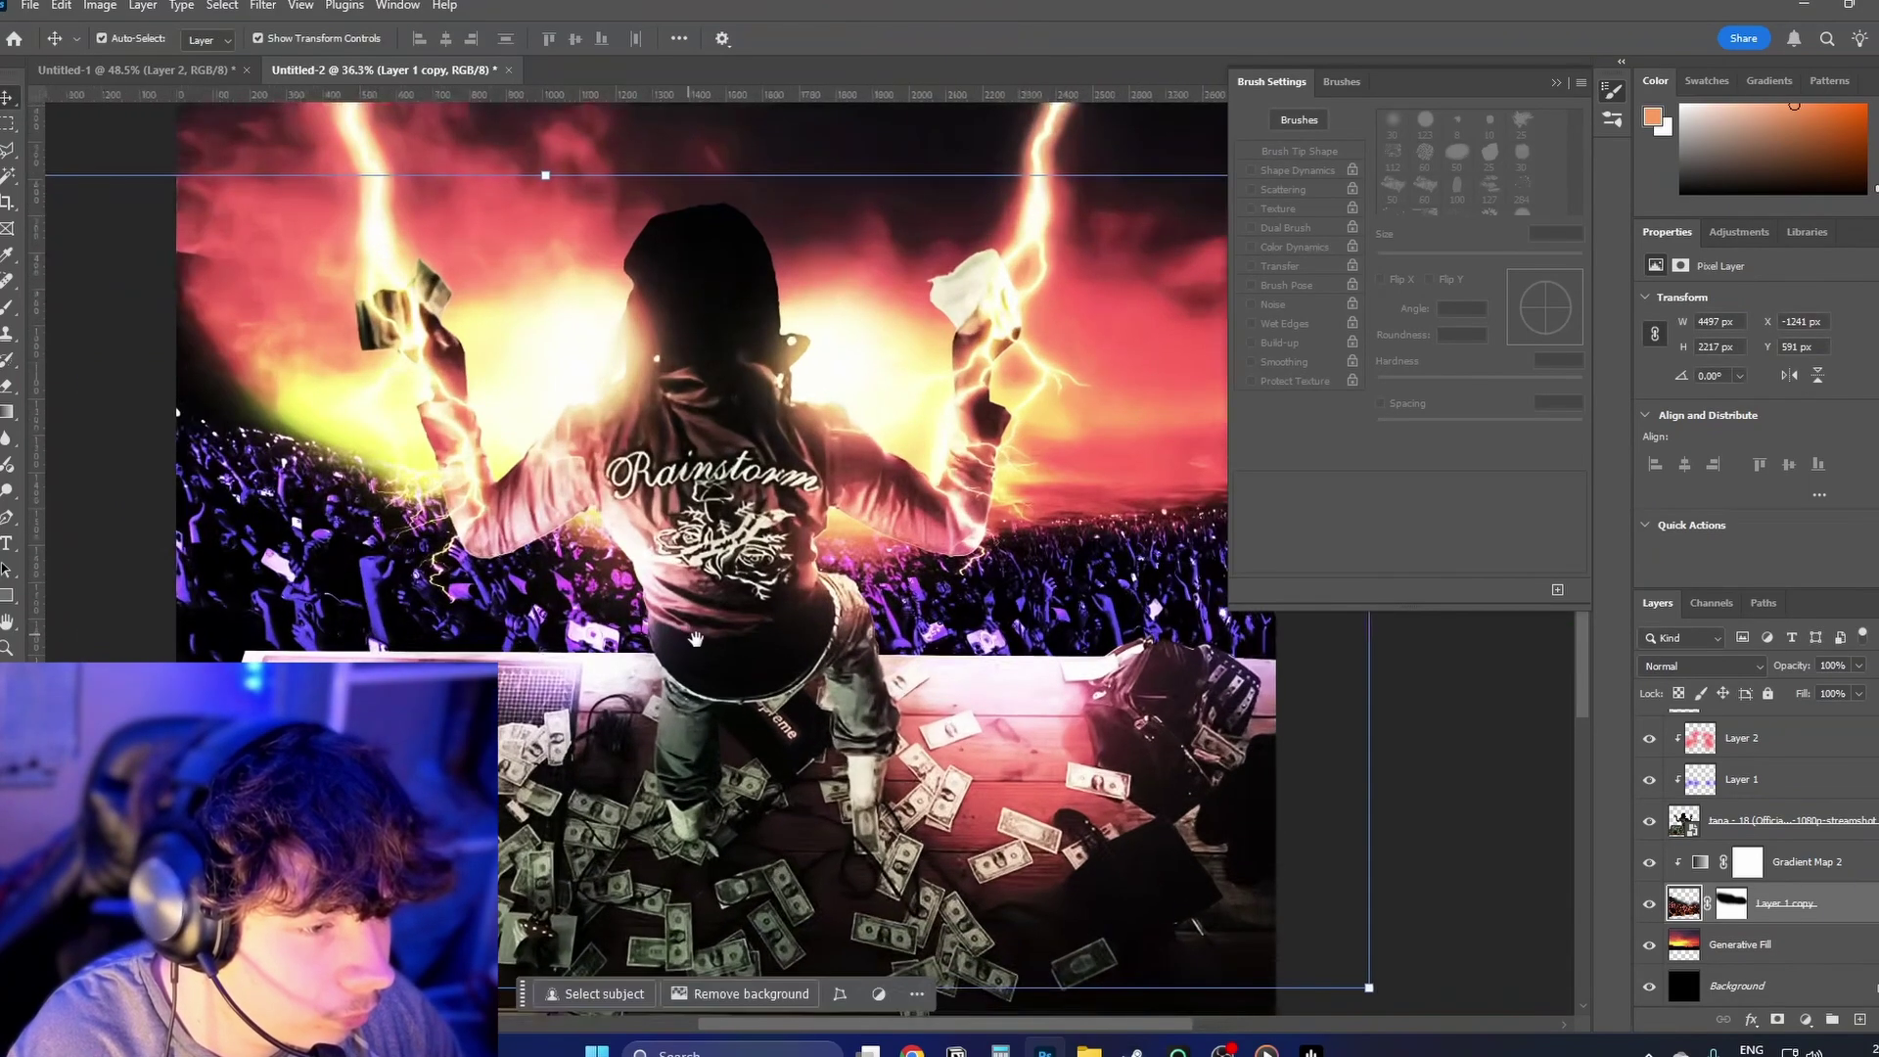
left_click_drag(697, 641, 587, 653)
scroll(783, 656, "down", 1)
key("ctrl+t")
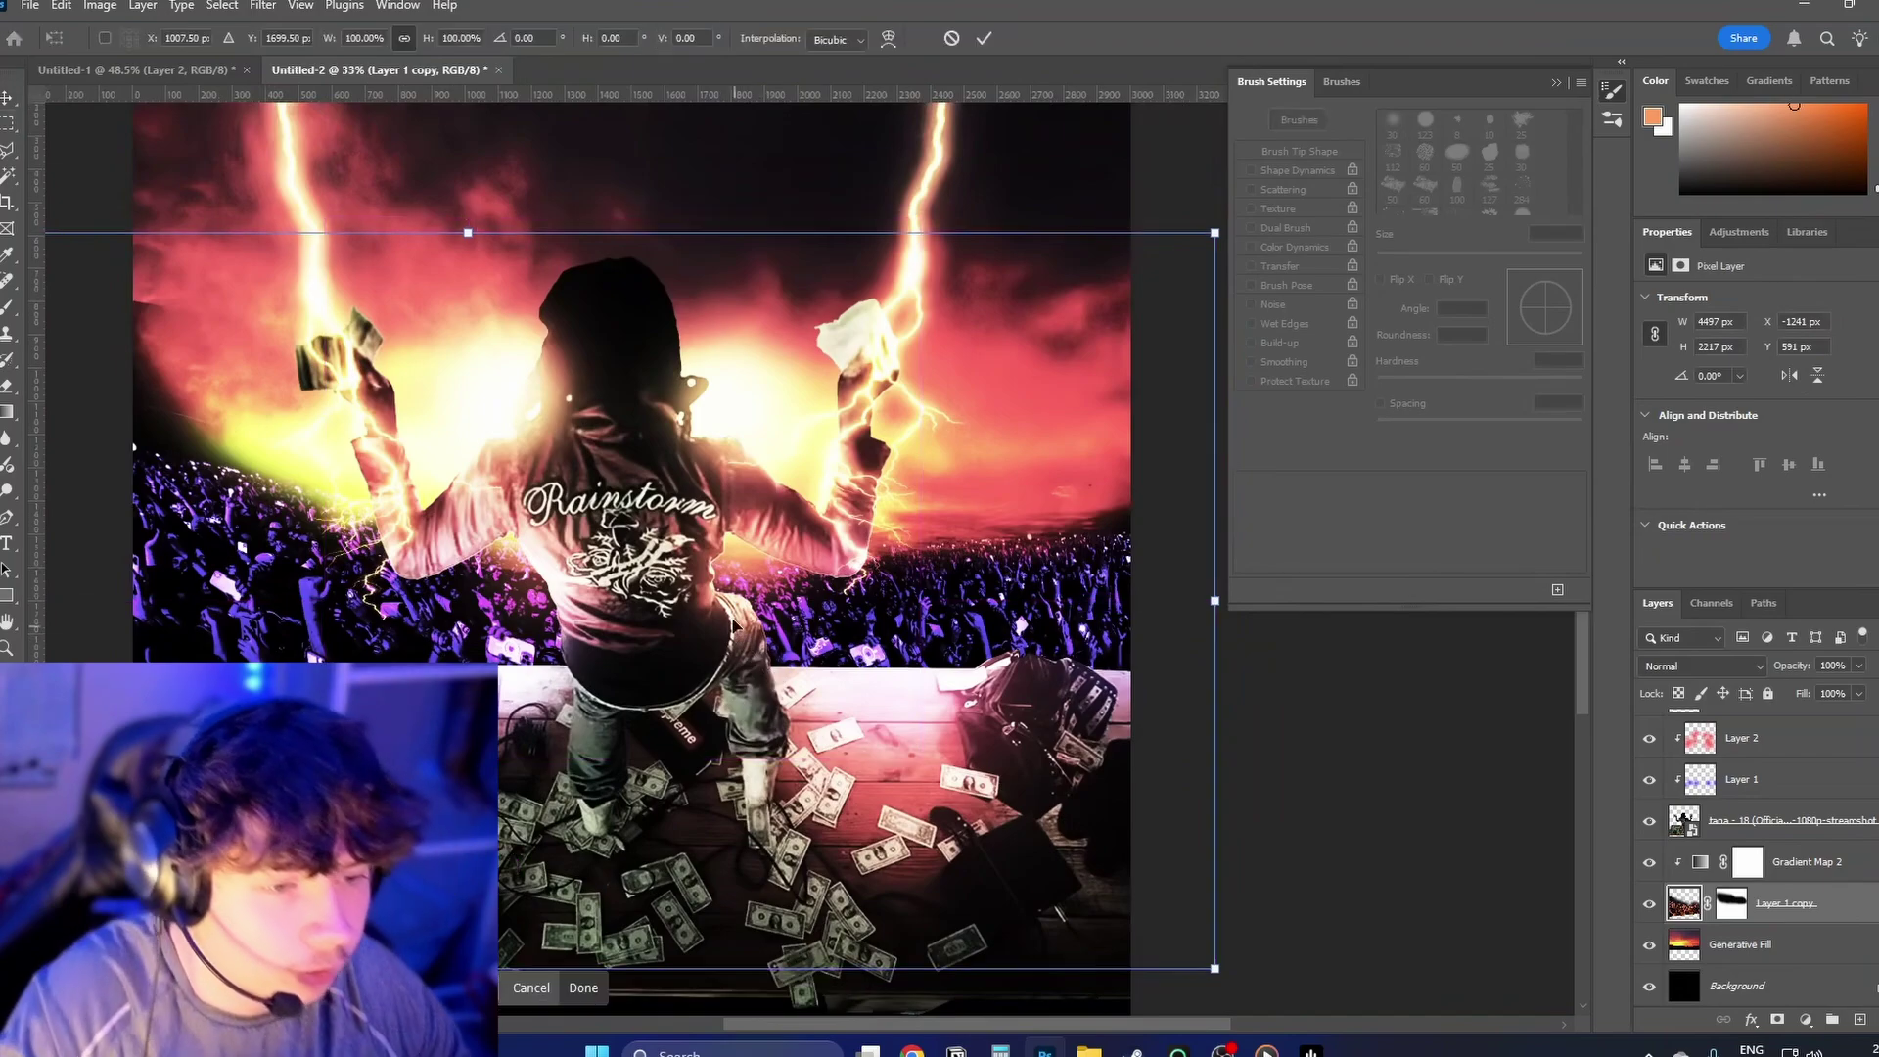
right_click(939, 616)
left_click(776, 734)
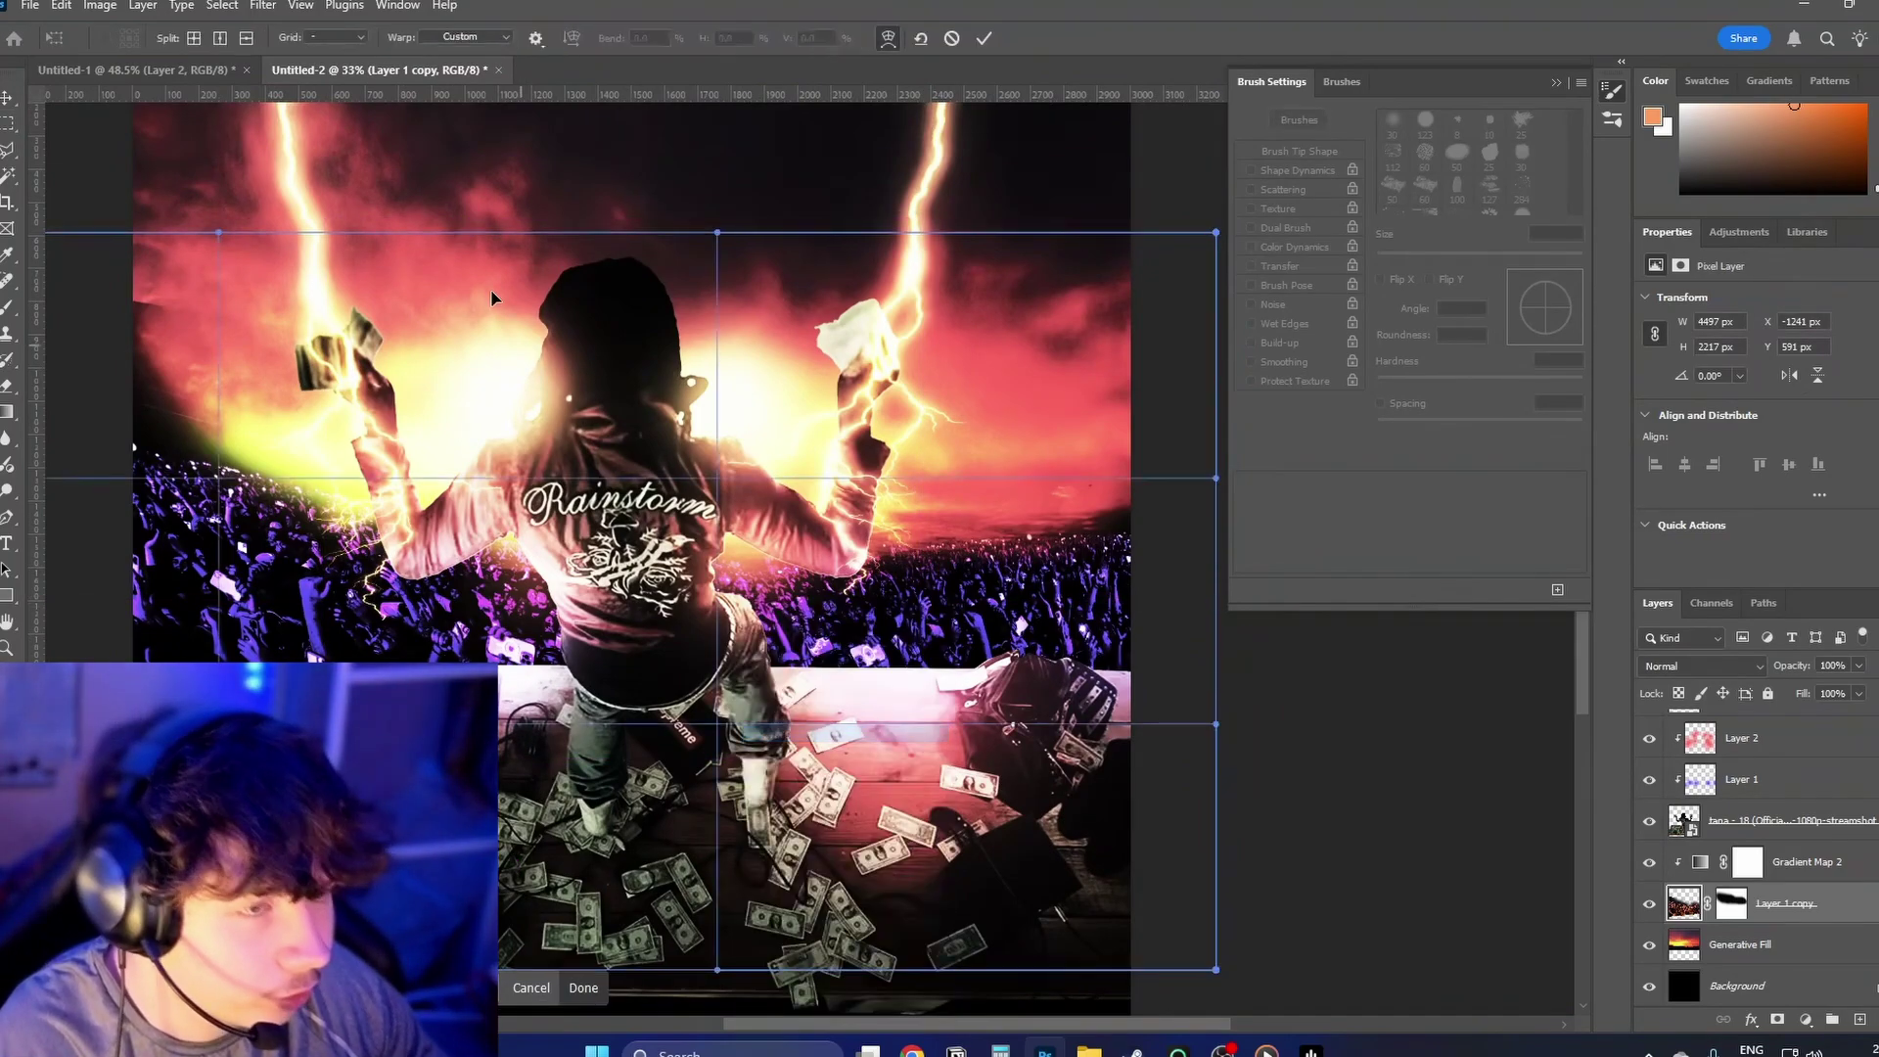
left_click(468, 38)
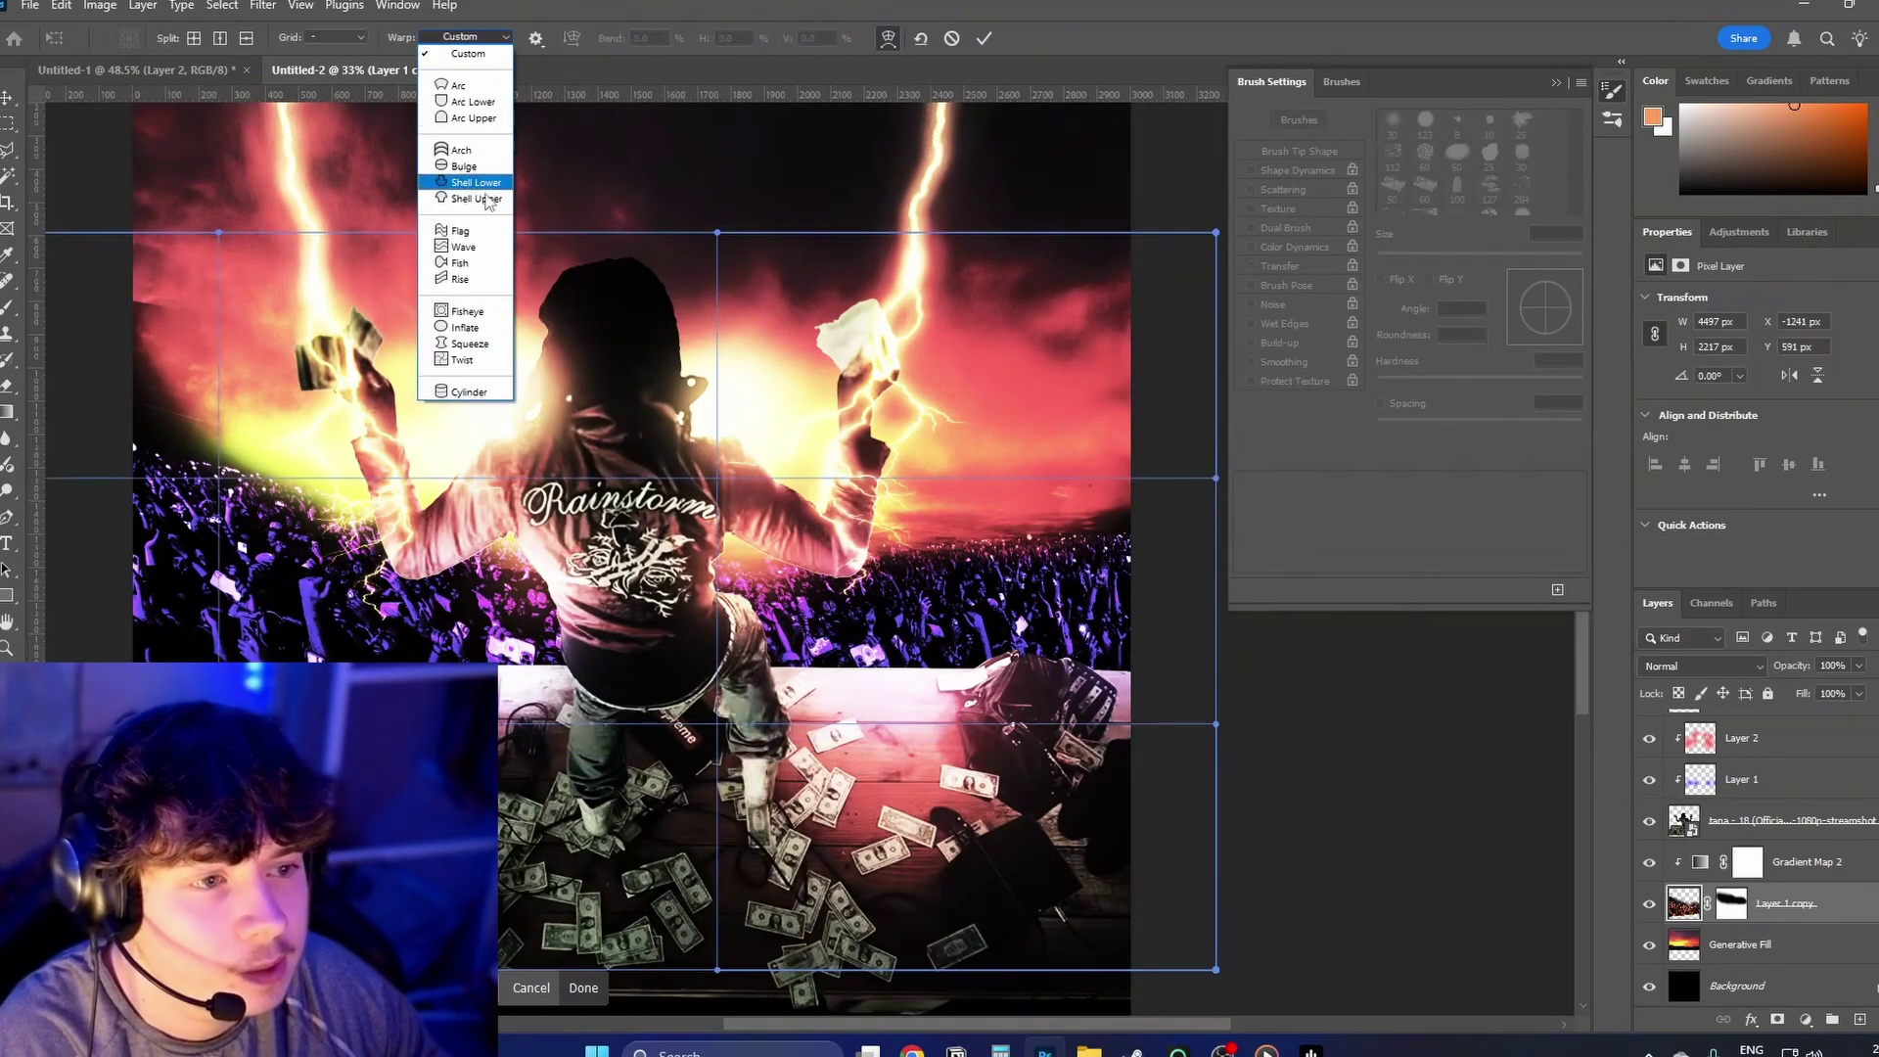
left_click(462, 232)
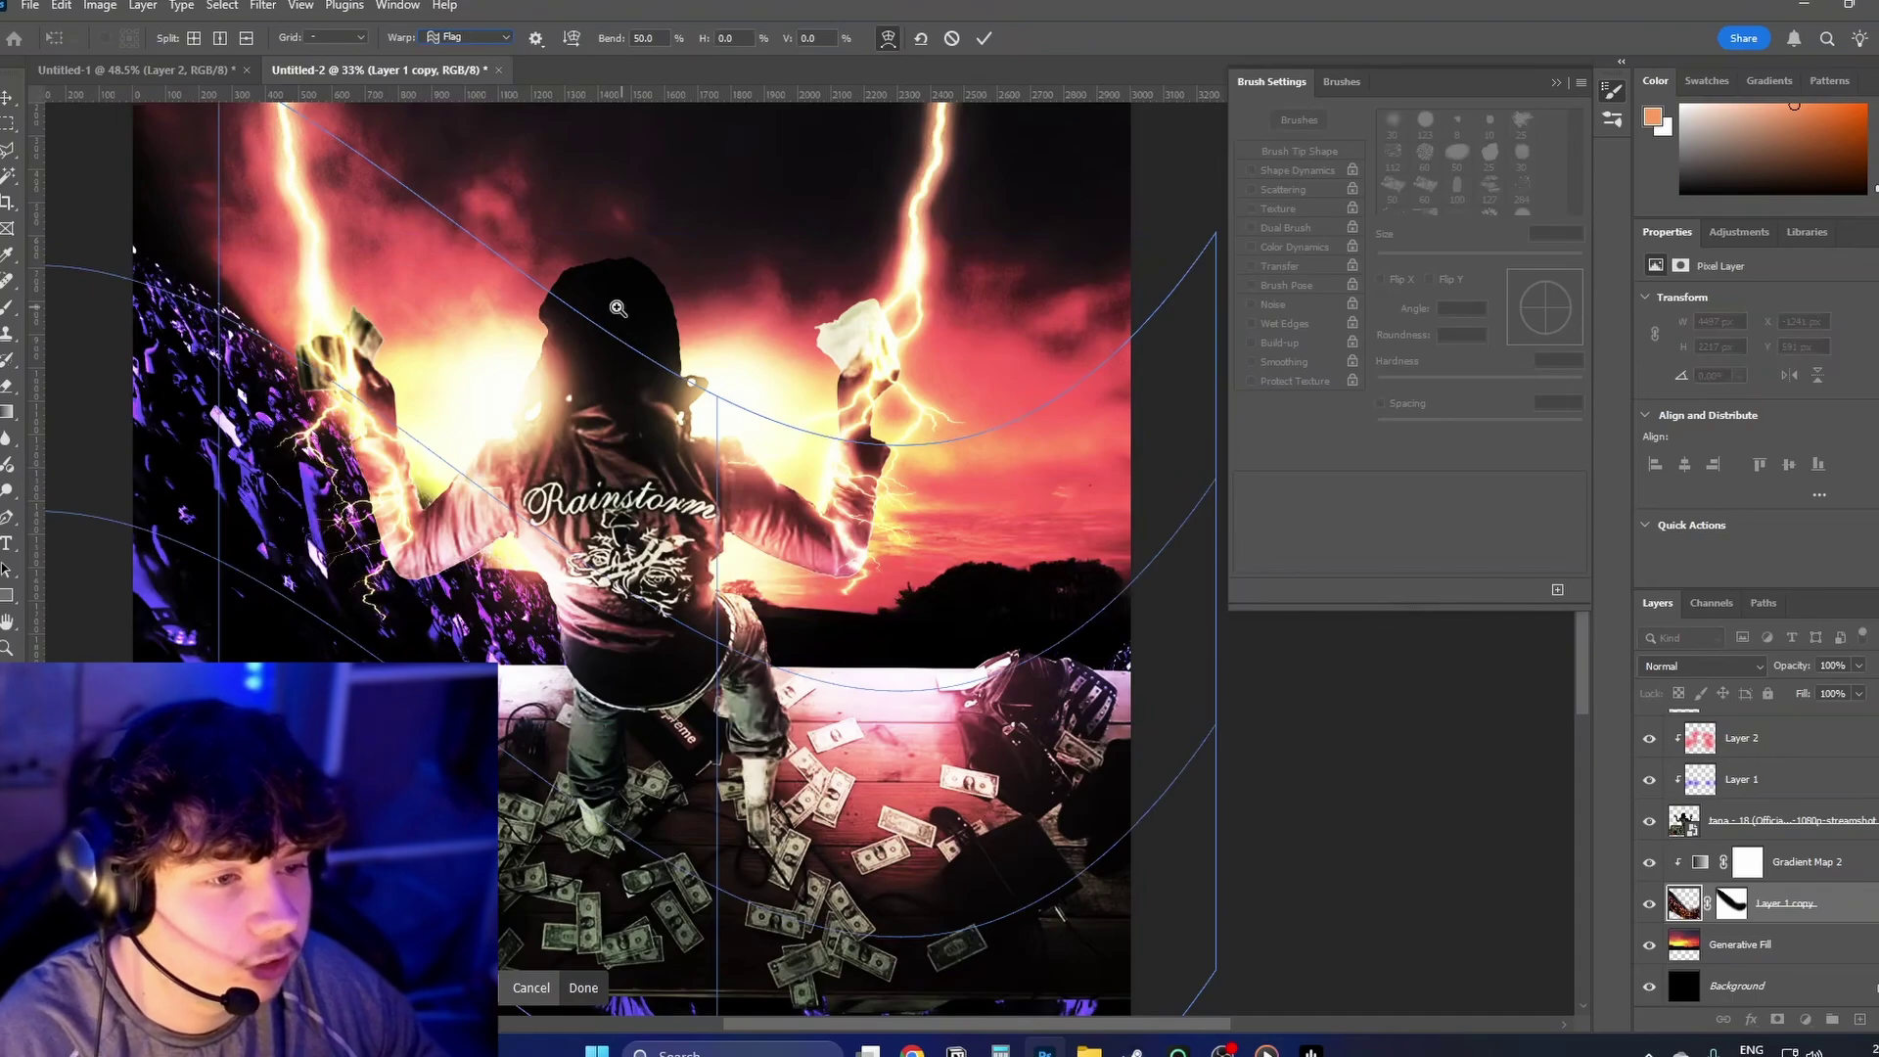
scroll(618, 307, "down", 2)
left_click_drag(370, 247, 370, 341)
left_click(985, 38)
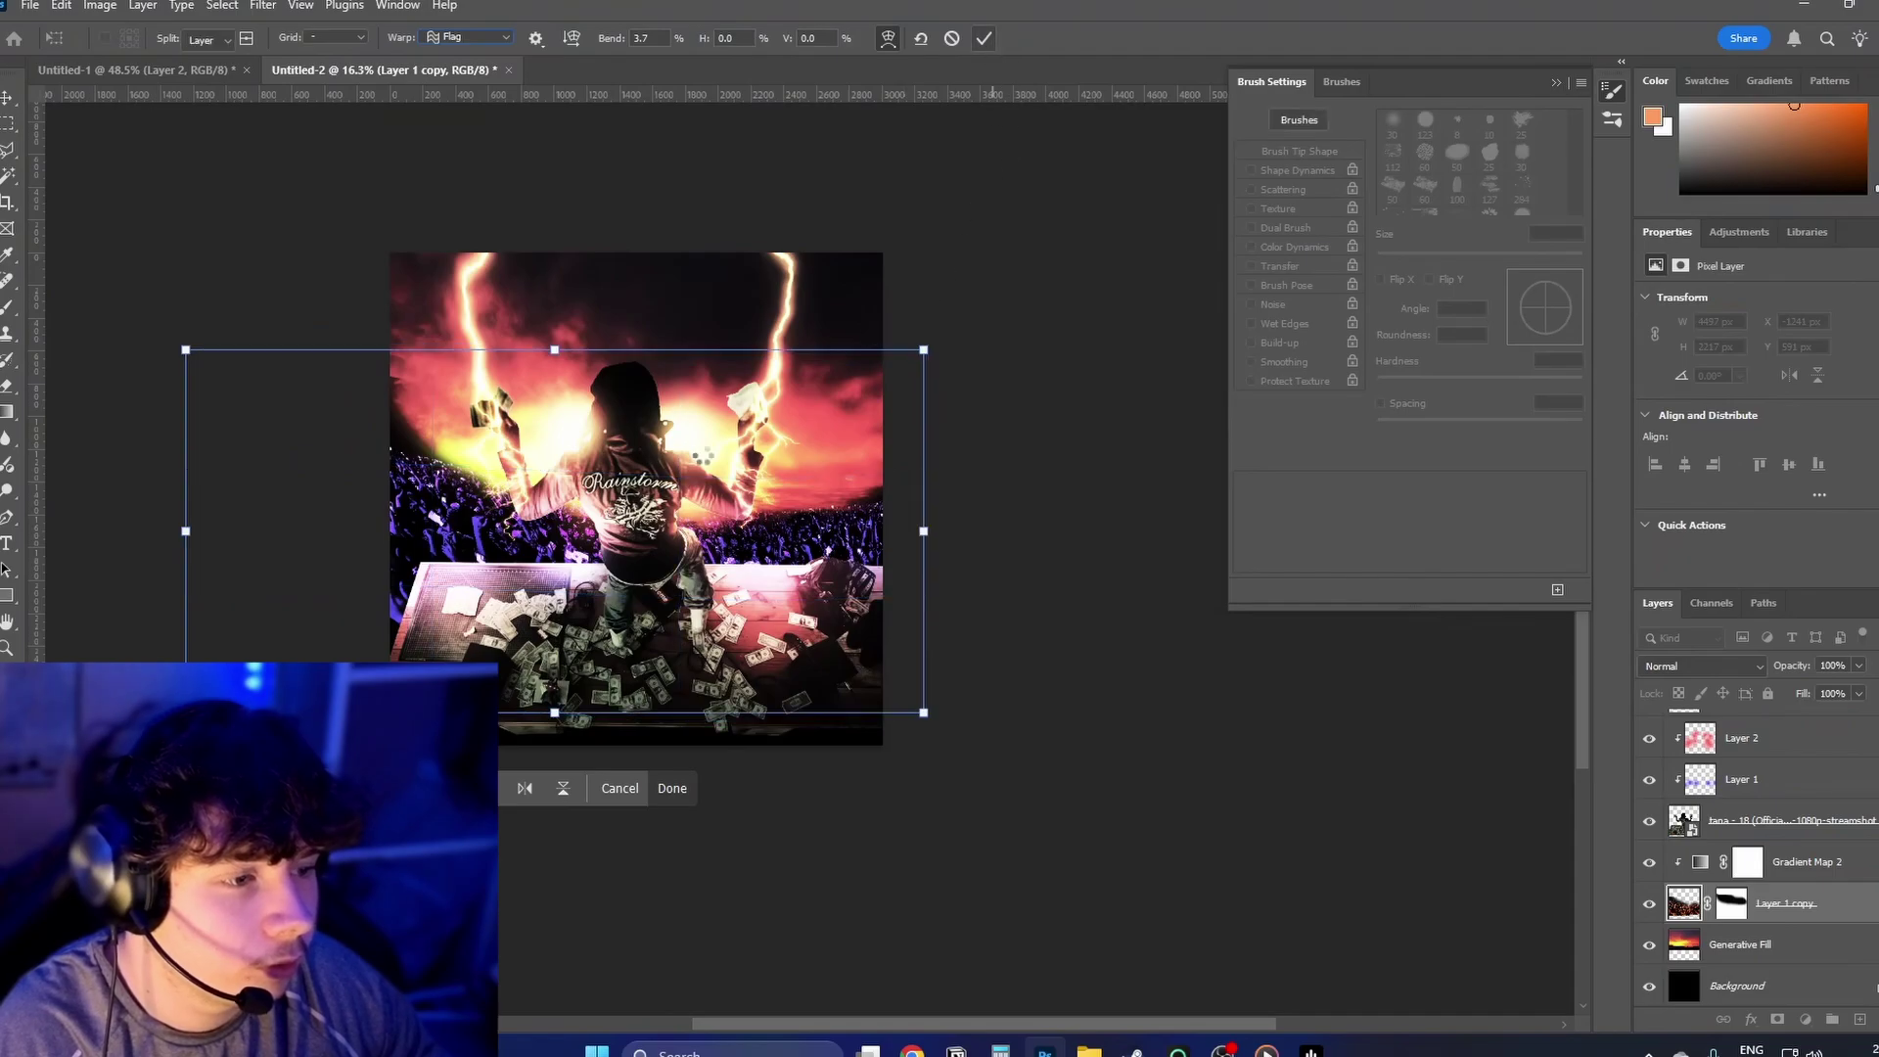
key("Return")
Step: Create a new layer above the crowd's gradient map and paint soft violet-blue and orange glows across the crowd with a 1229 px brush
scroll(621, 533, "up", 3)
left_click_drag(622, 536, 509, 577)
left_click_drag(838, 540, 992, 530)
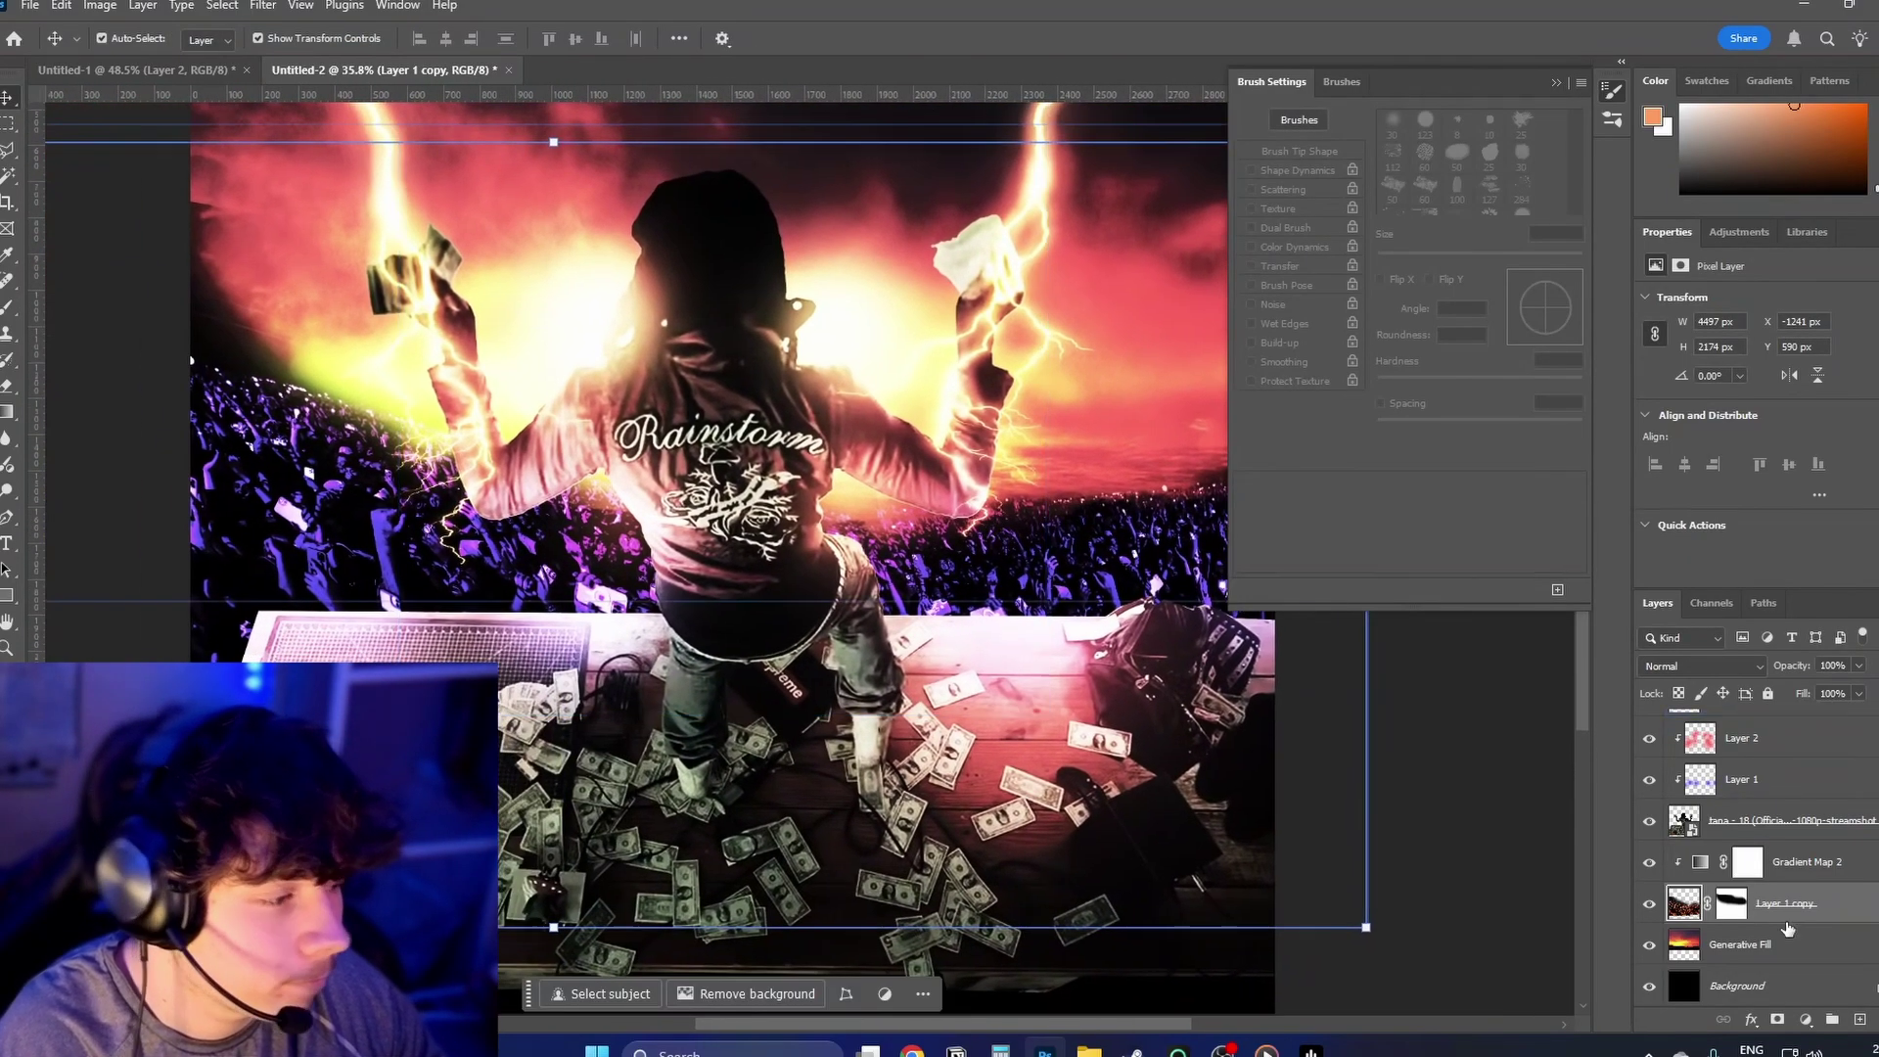
left_click(1747, 861)
left_click(1860, 1019)
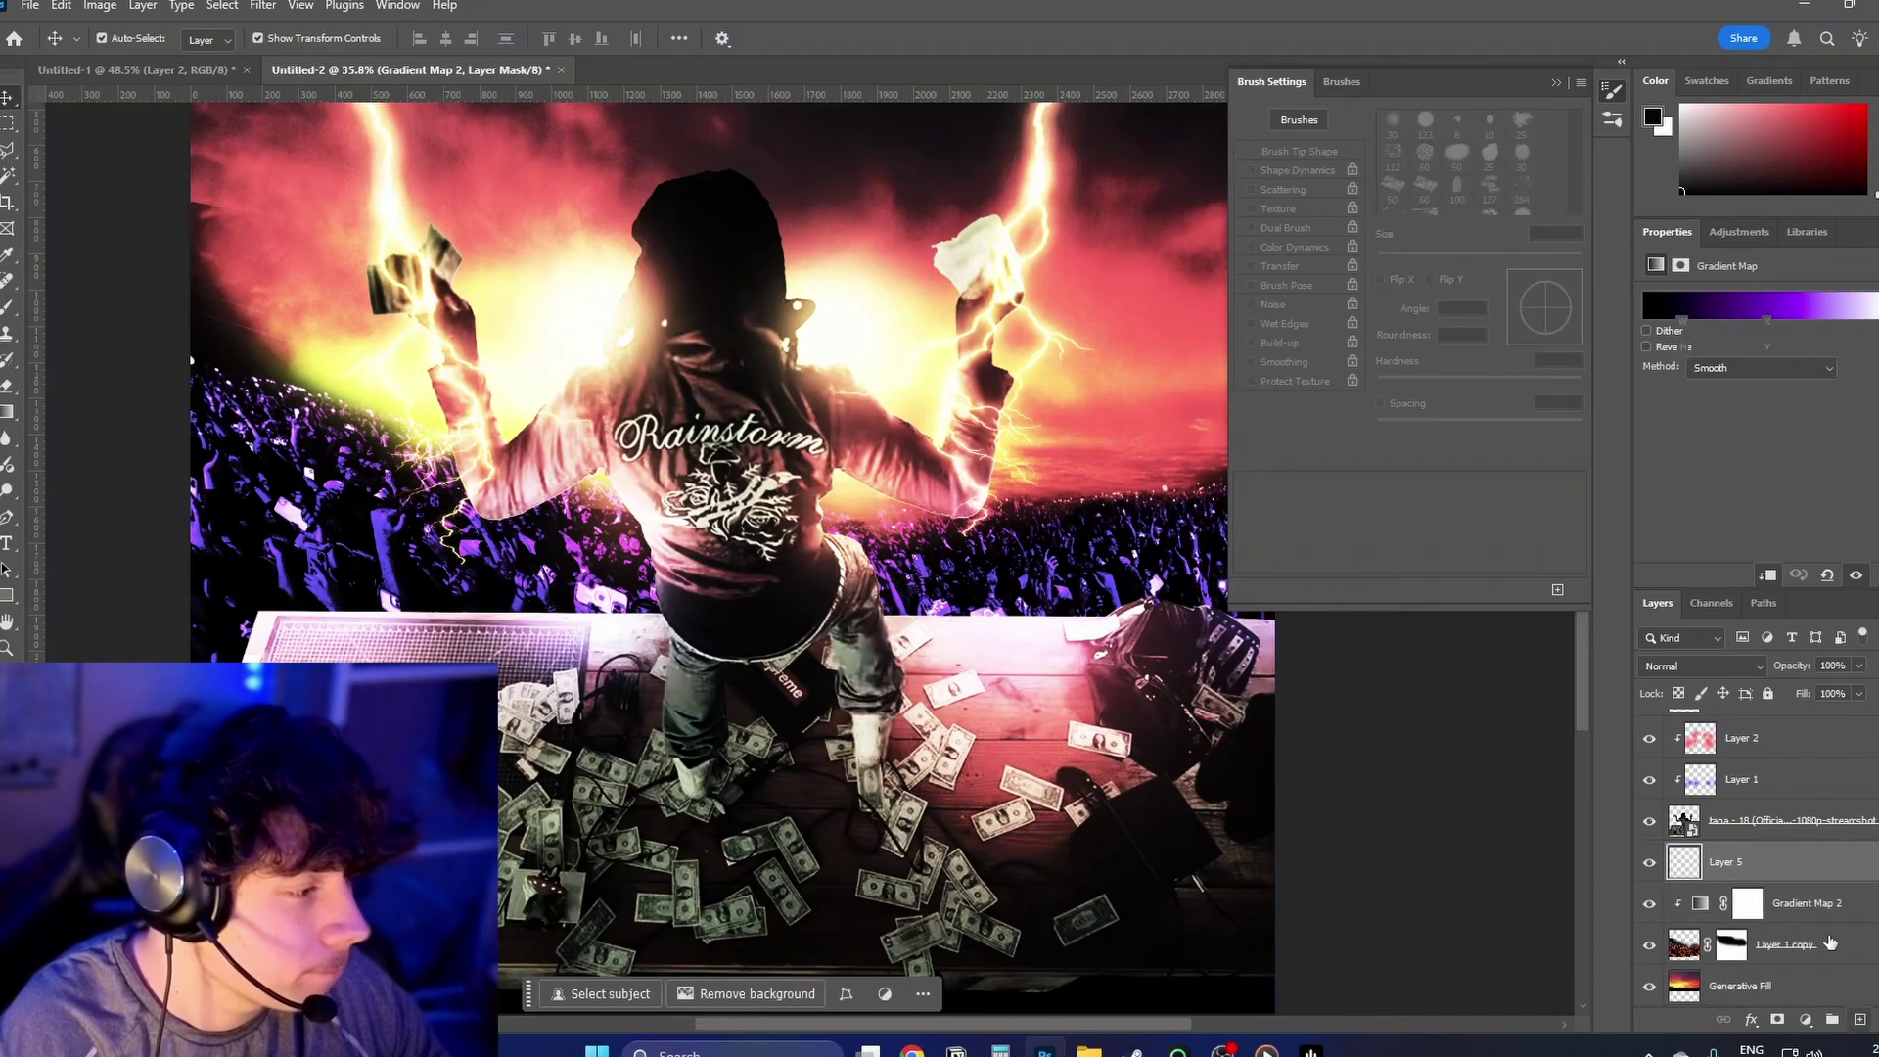
key("b")
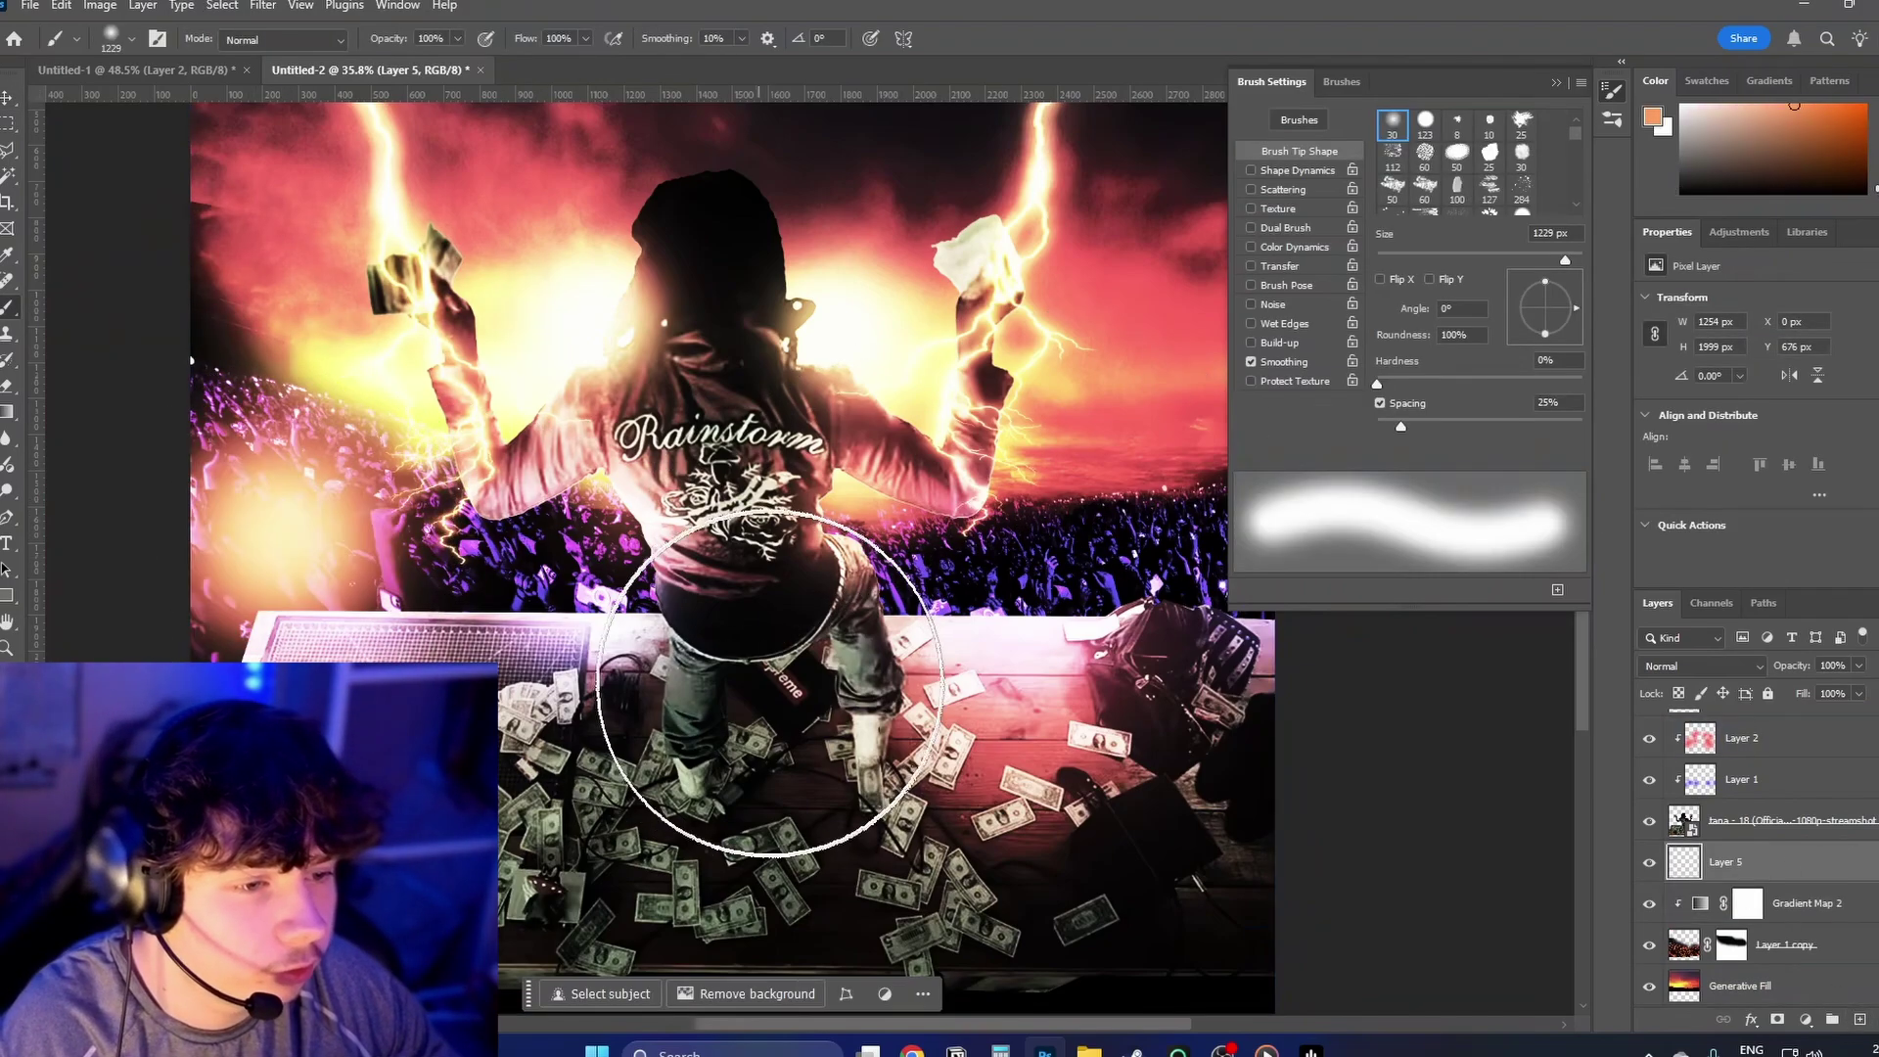
key("x")
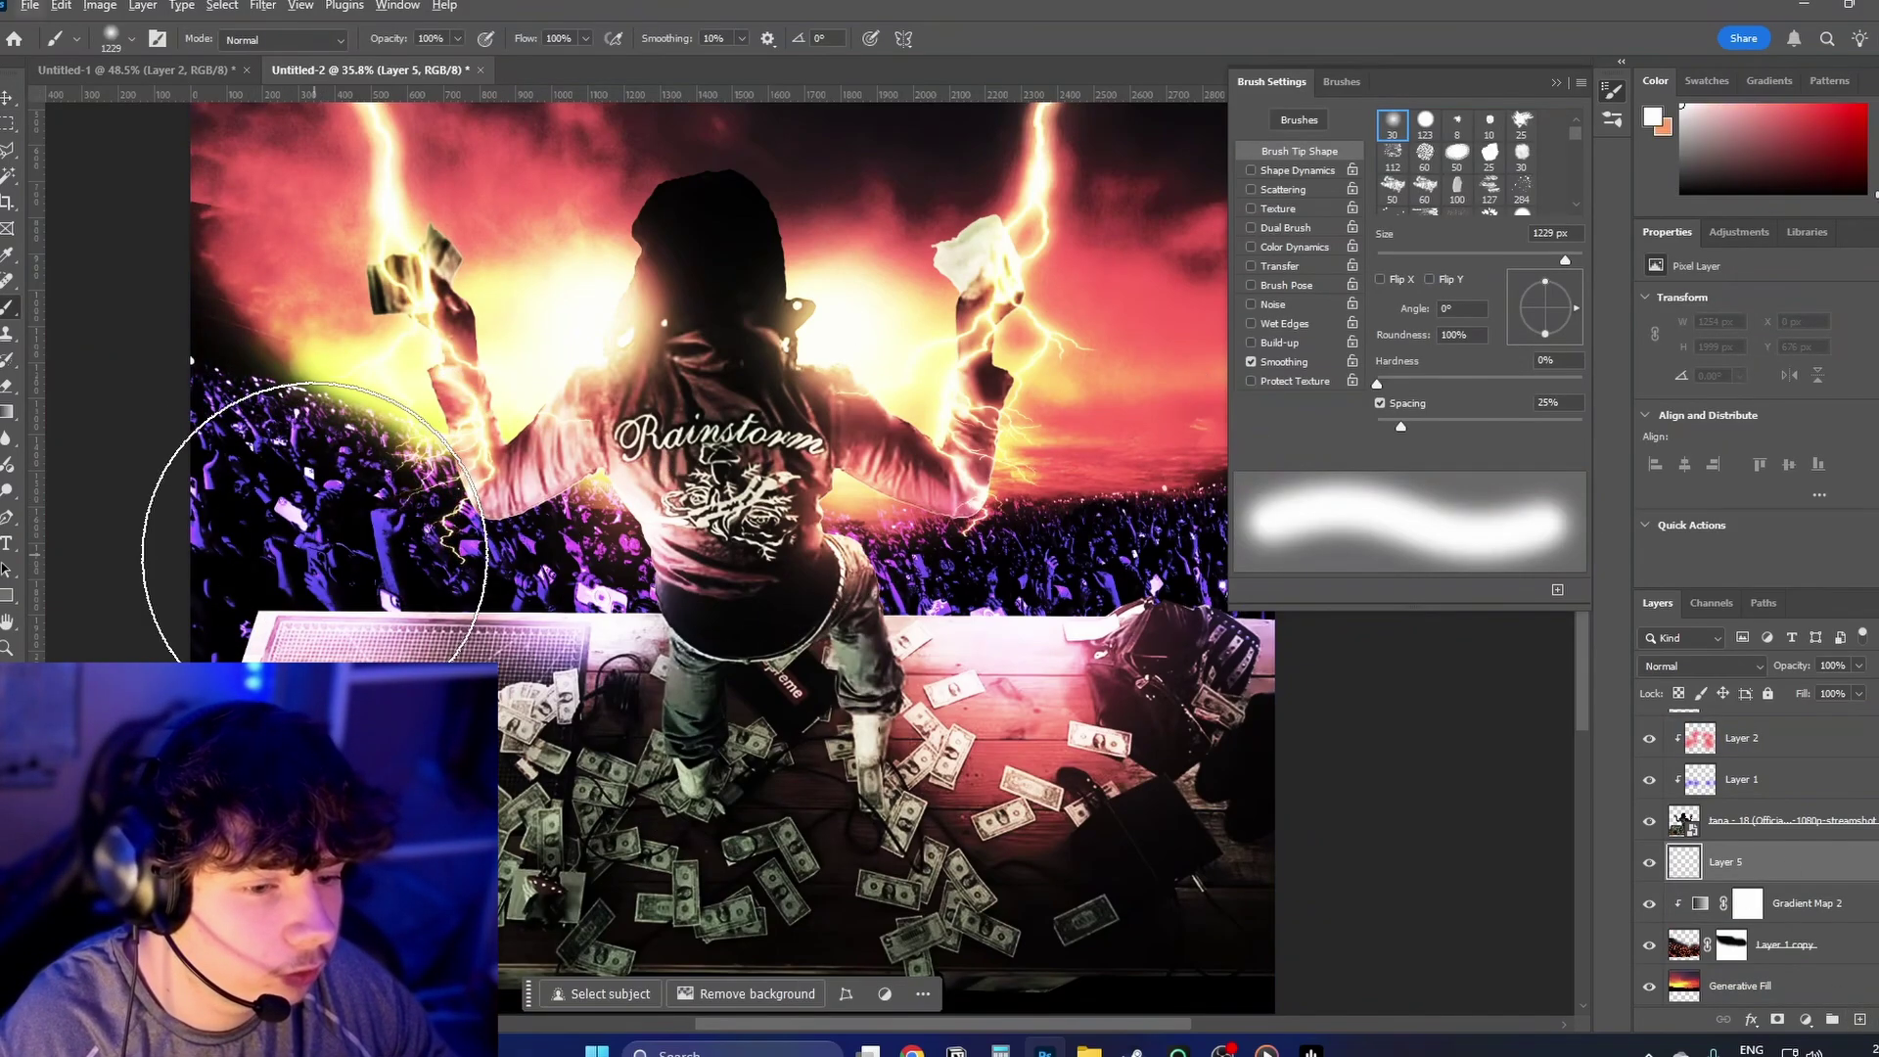
left_click(323, 545)
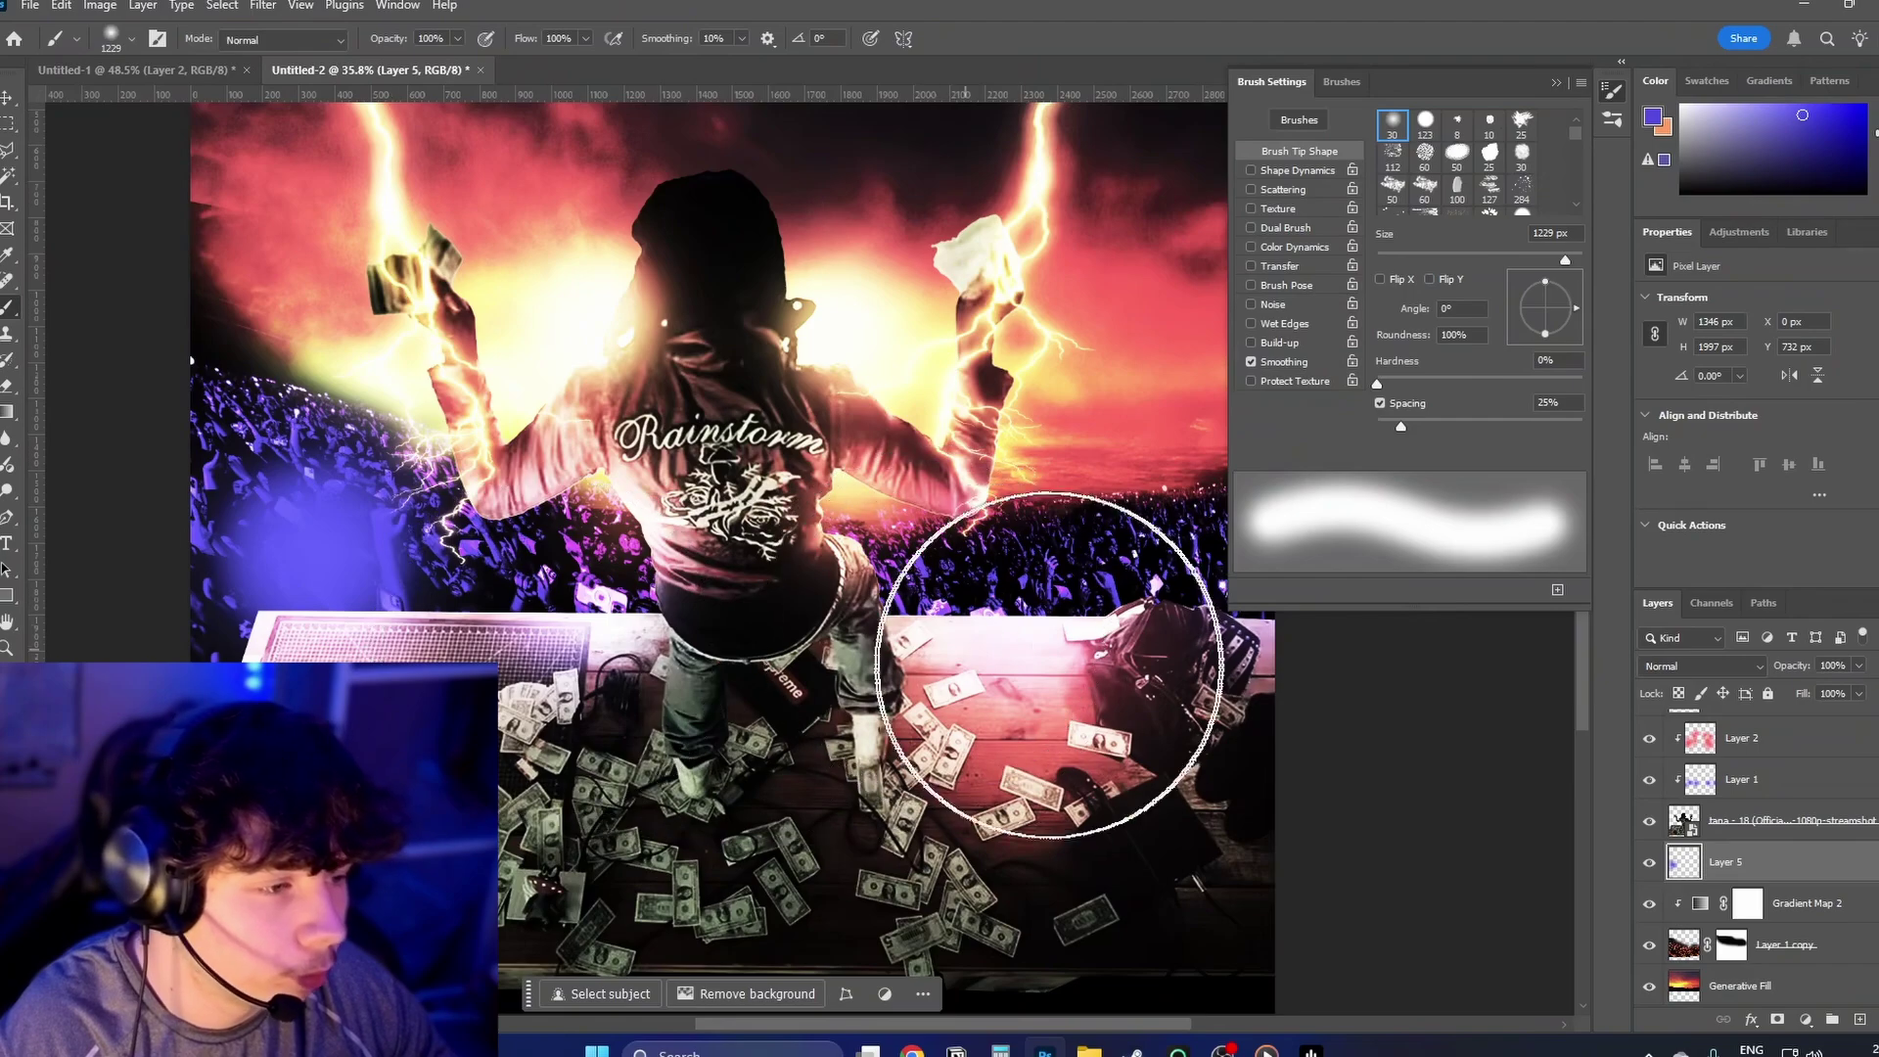
key("x")
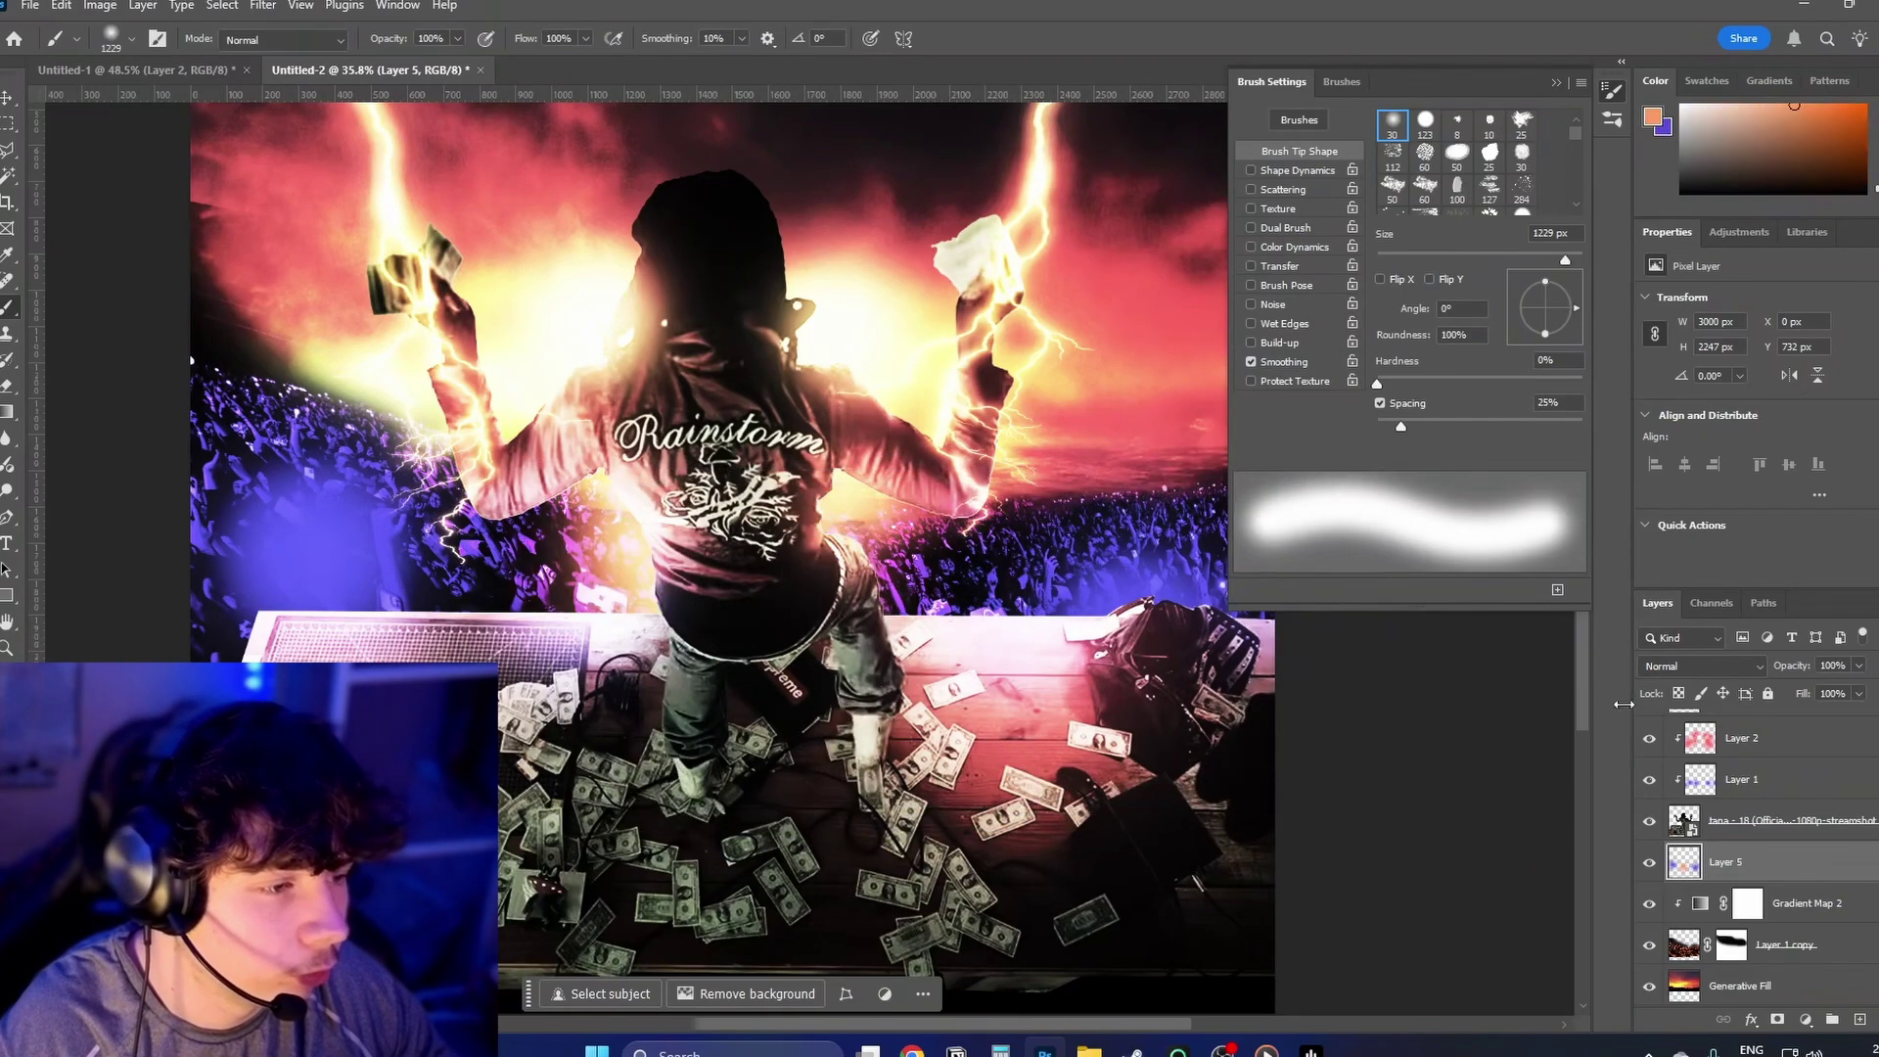
Step: Set the crowd-glow layer's blend mode to Linear Dodge (Add) and its fill to 59%
left_click(1697, 660)
left_click(1708, 685)
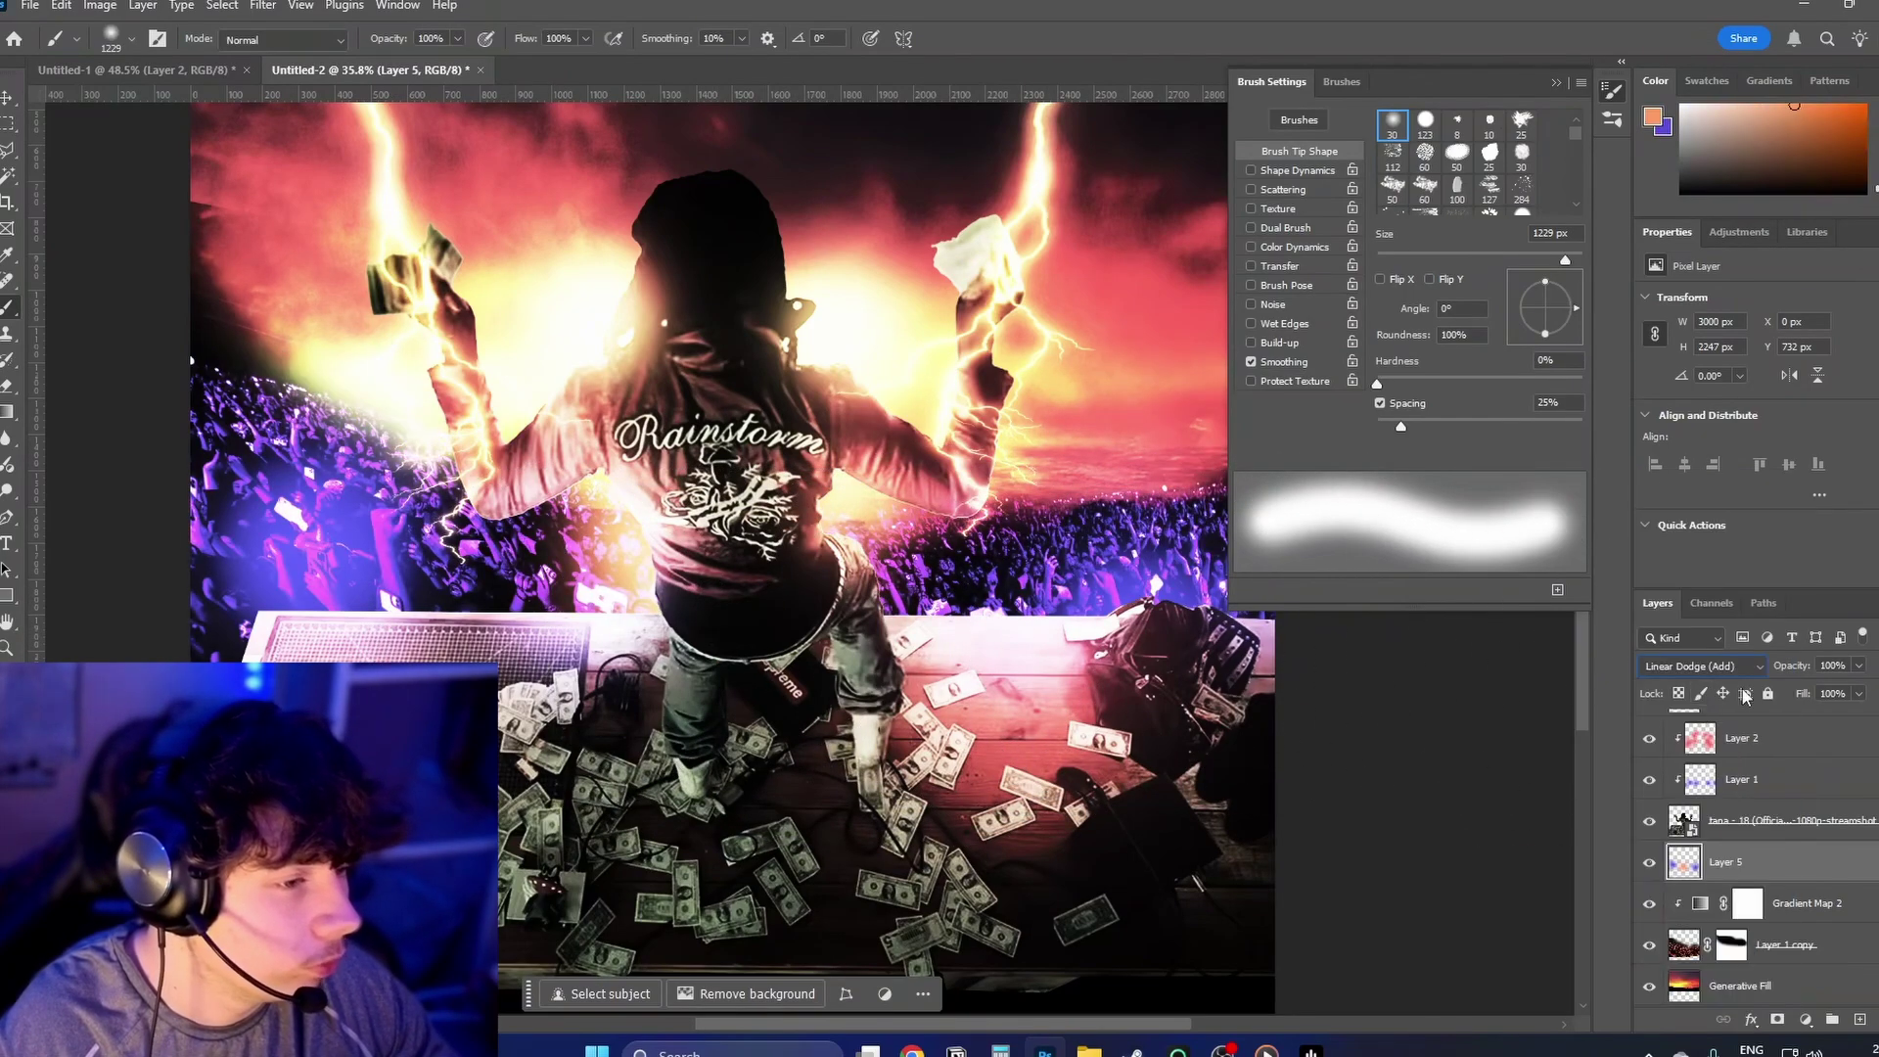
left_click_drag(1775, 697, 1752, 695)
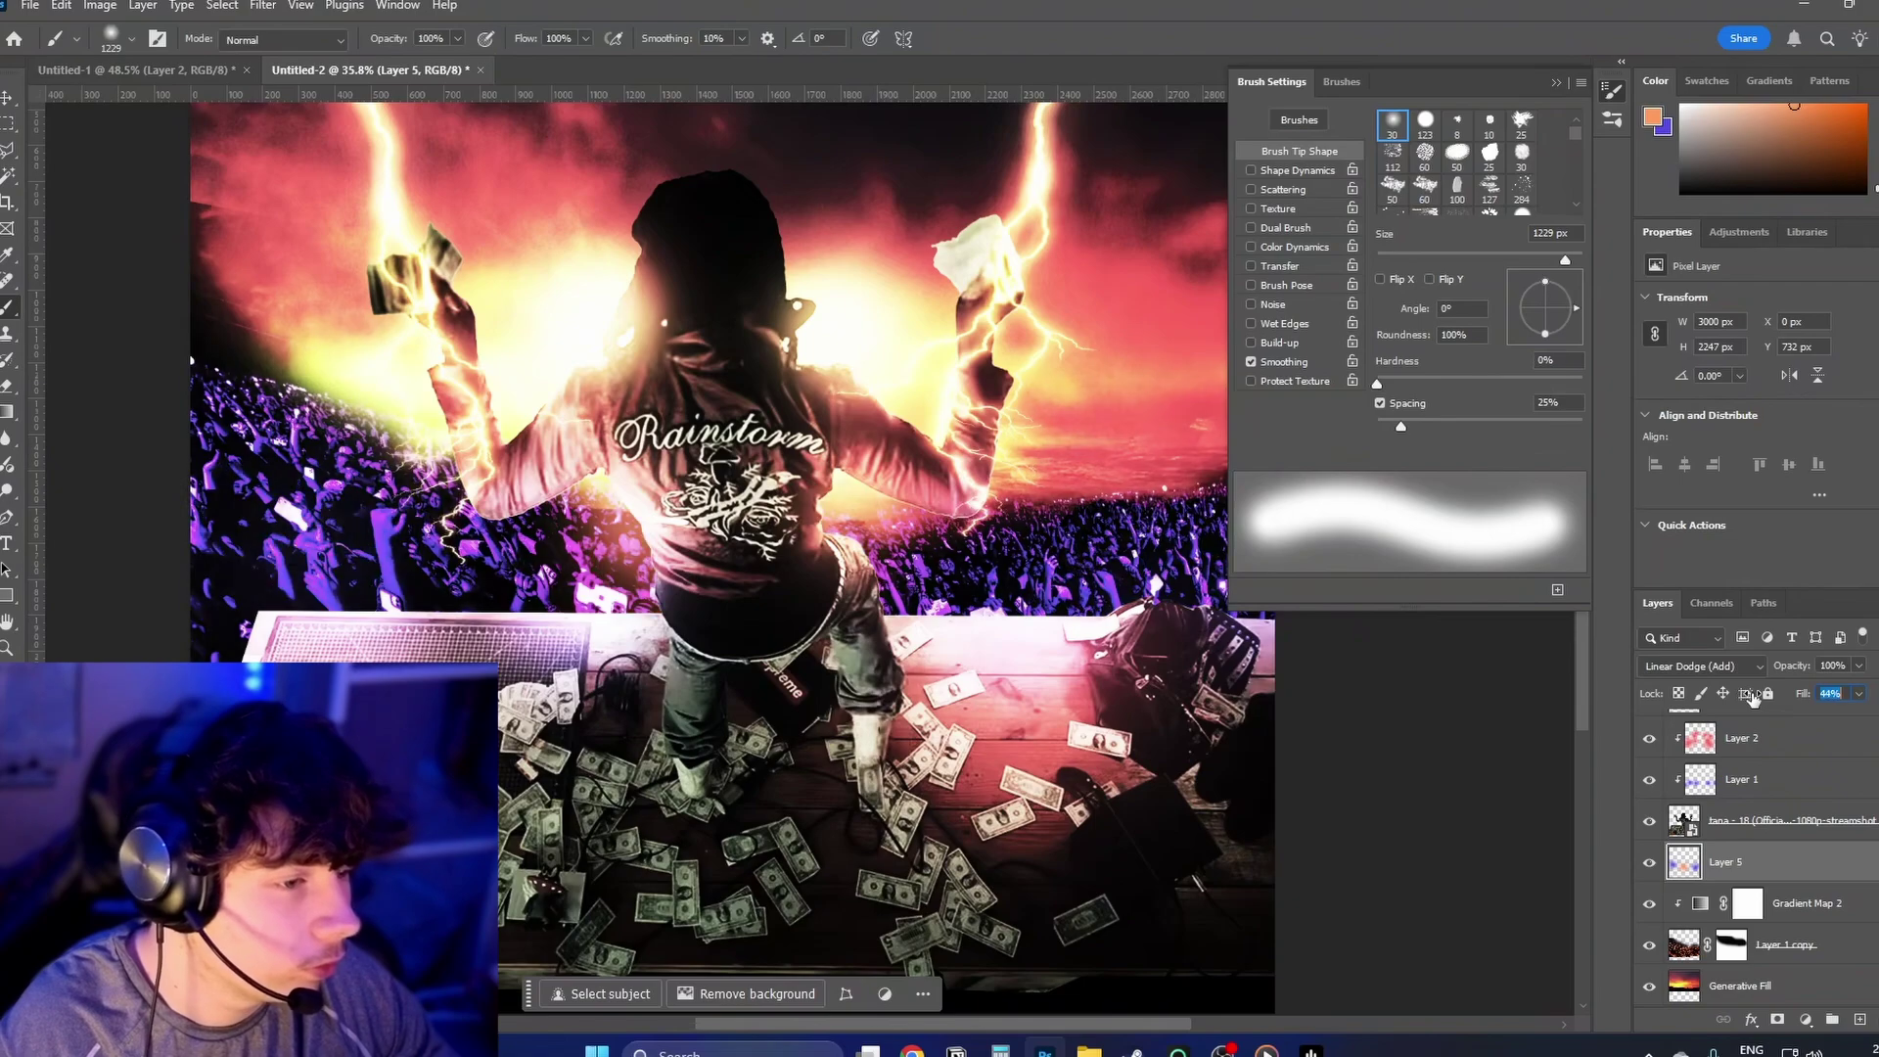
left_click_drag(1476, 658, 1171, 712)
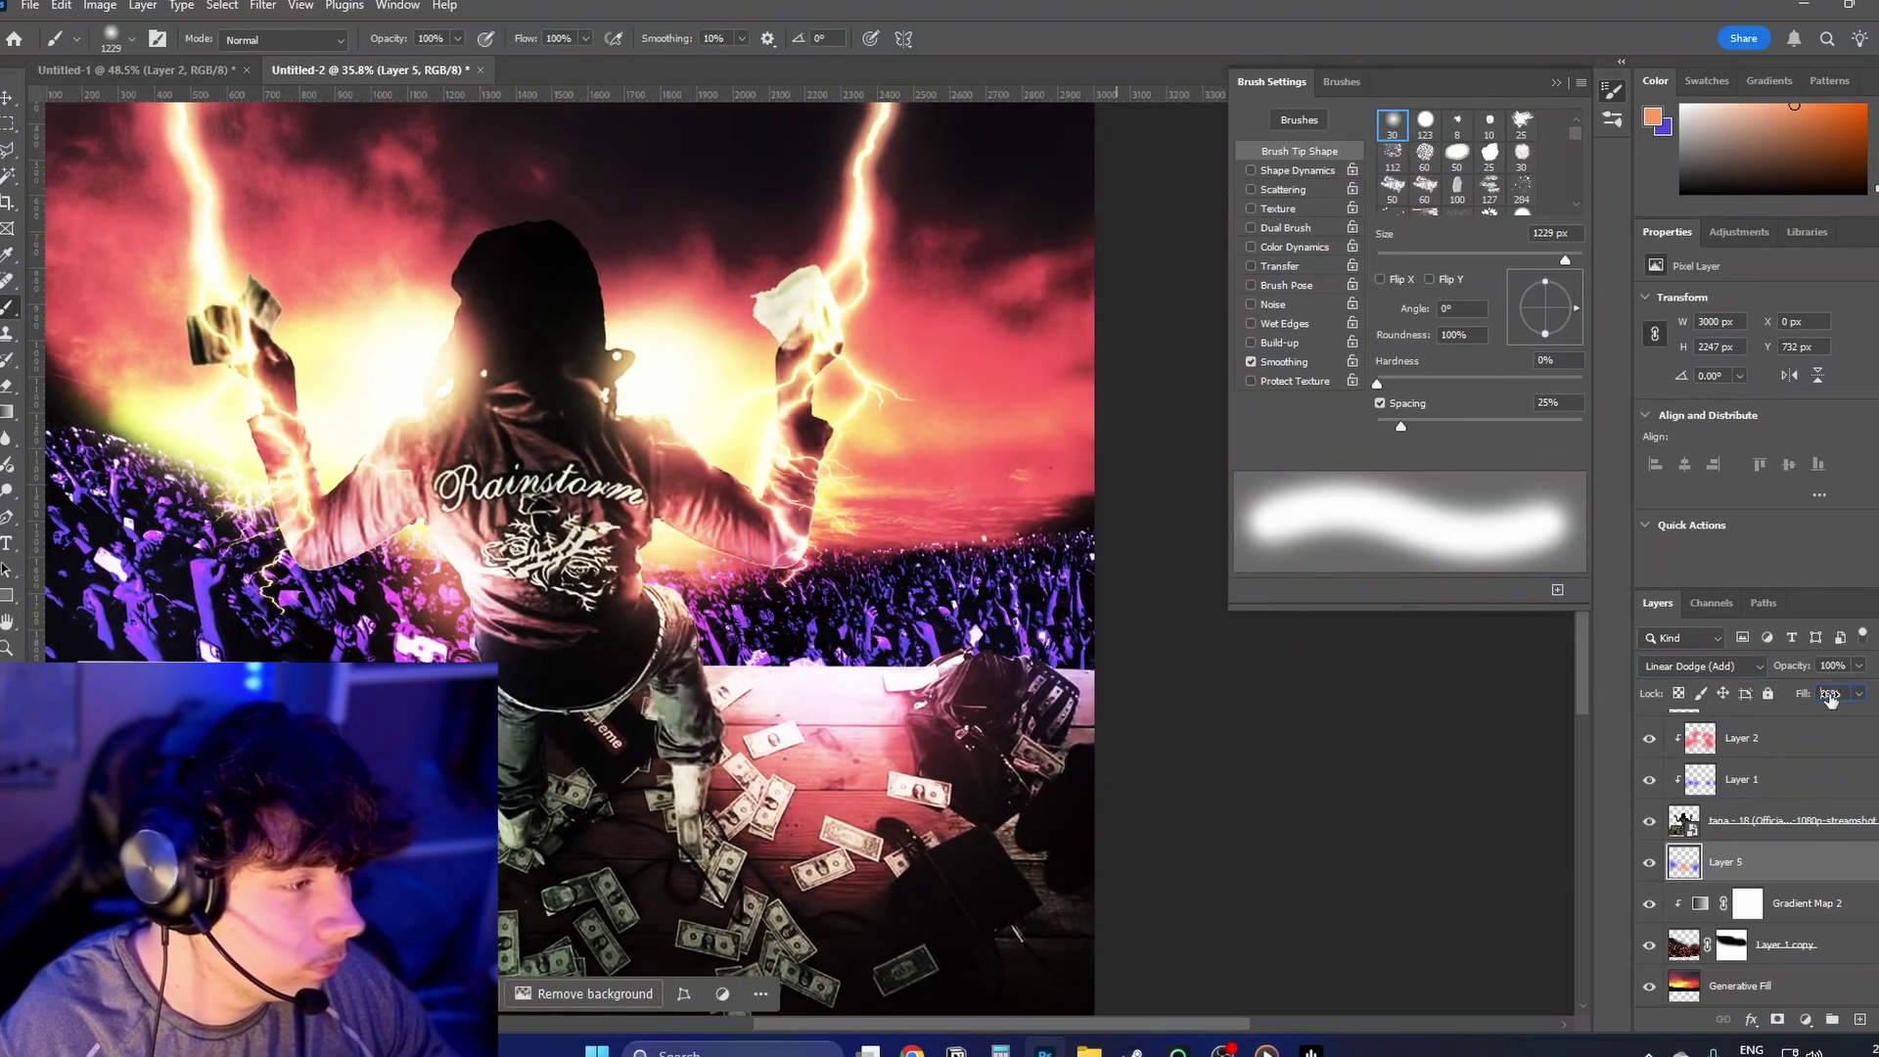
left_click_drag(1826, 696, 1829, 693)
scroll(1328, 732, "down", 3)
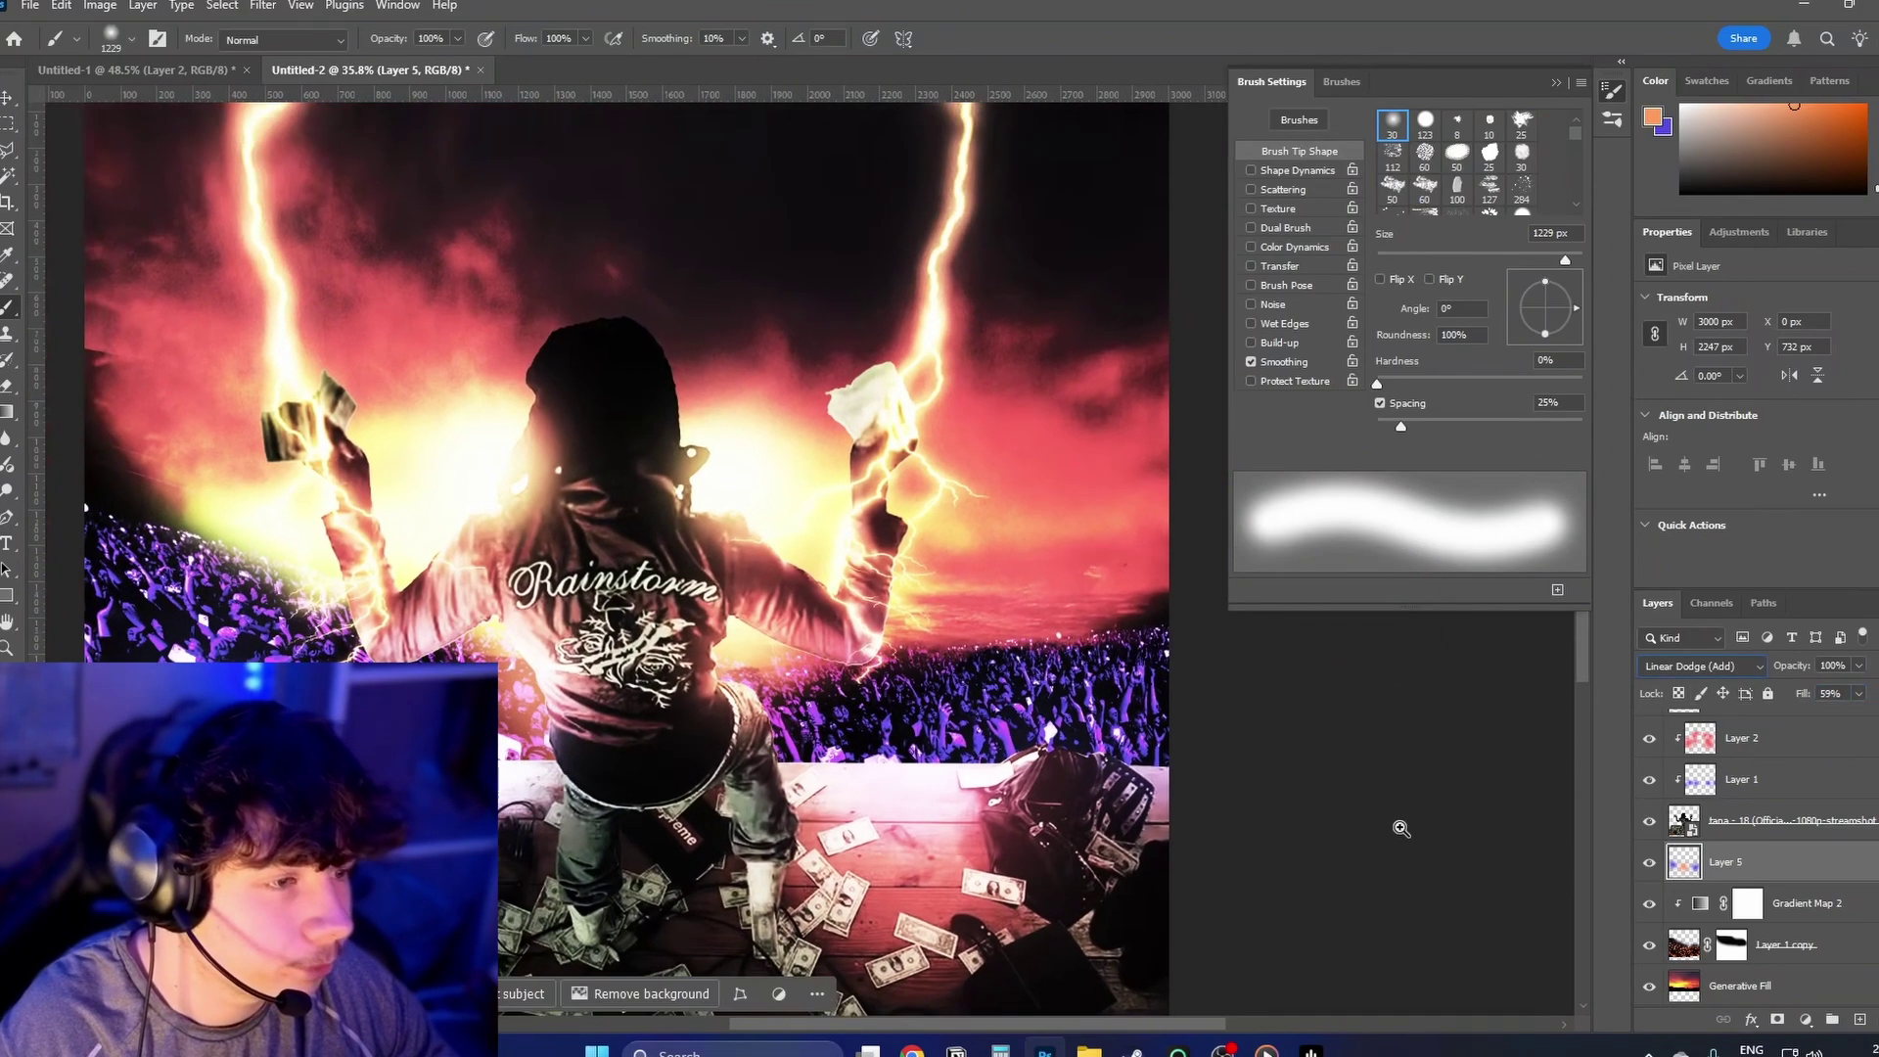
scroll(1174, 700, "up", 1)
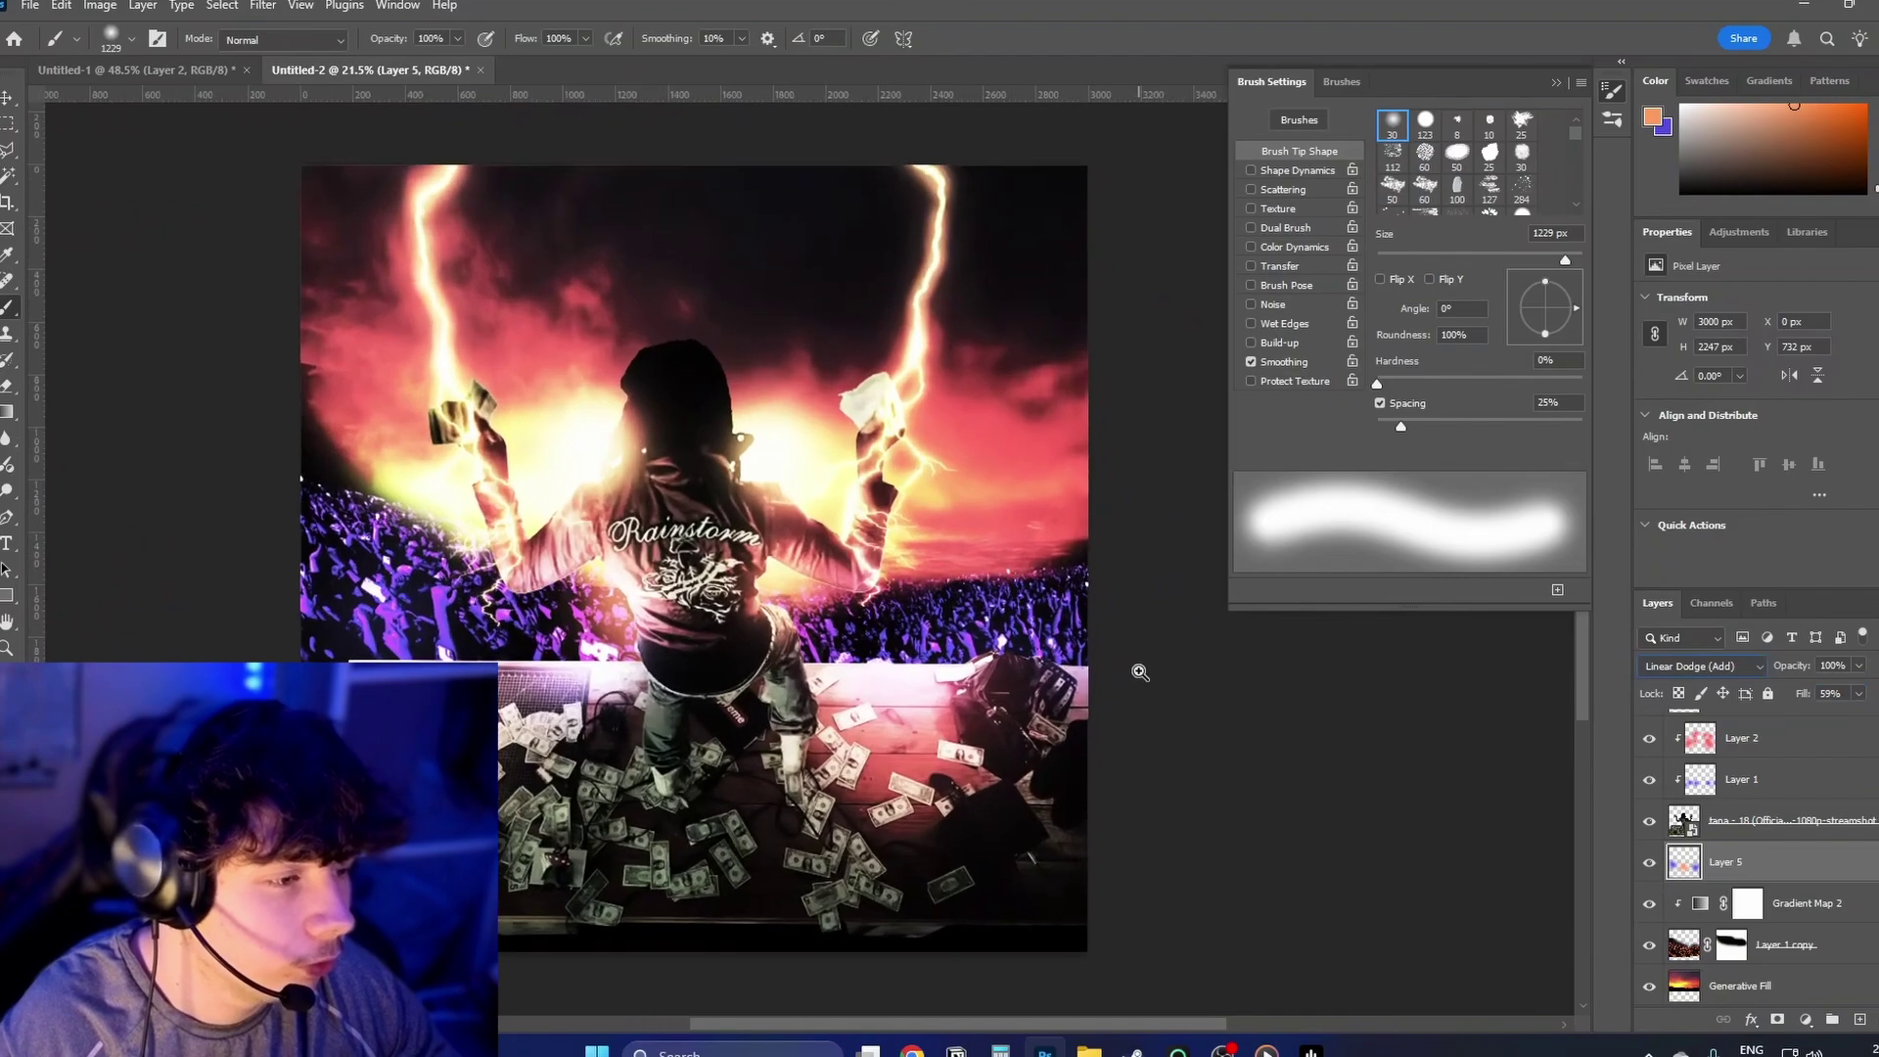
scroll(1789, 908, "down", 1)
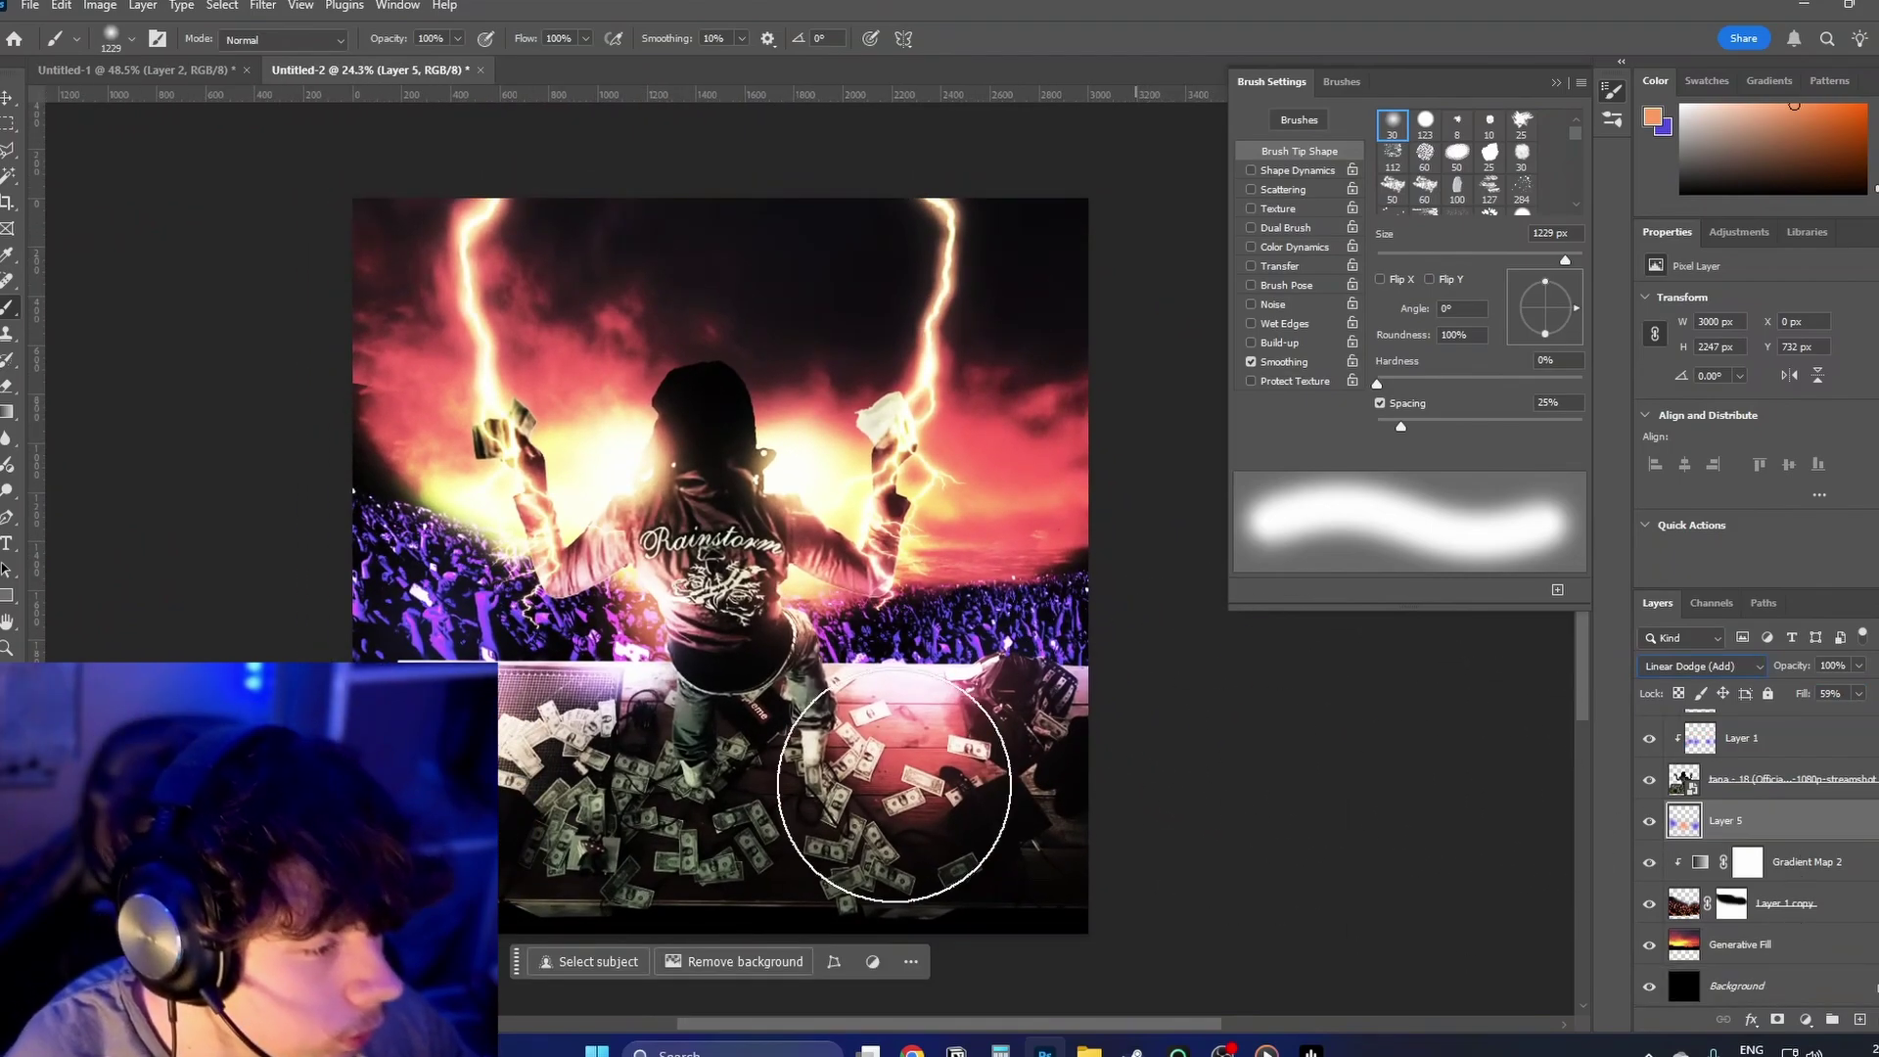
Step: Switch to the Texturelabs page in the browser and search its textures for "glass"
left_click(912, 1052)
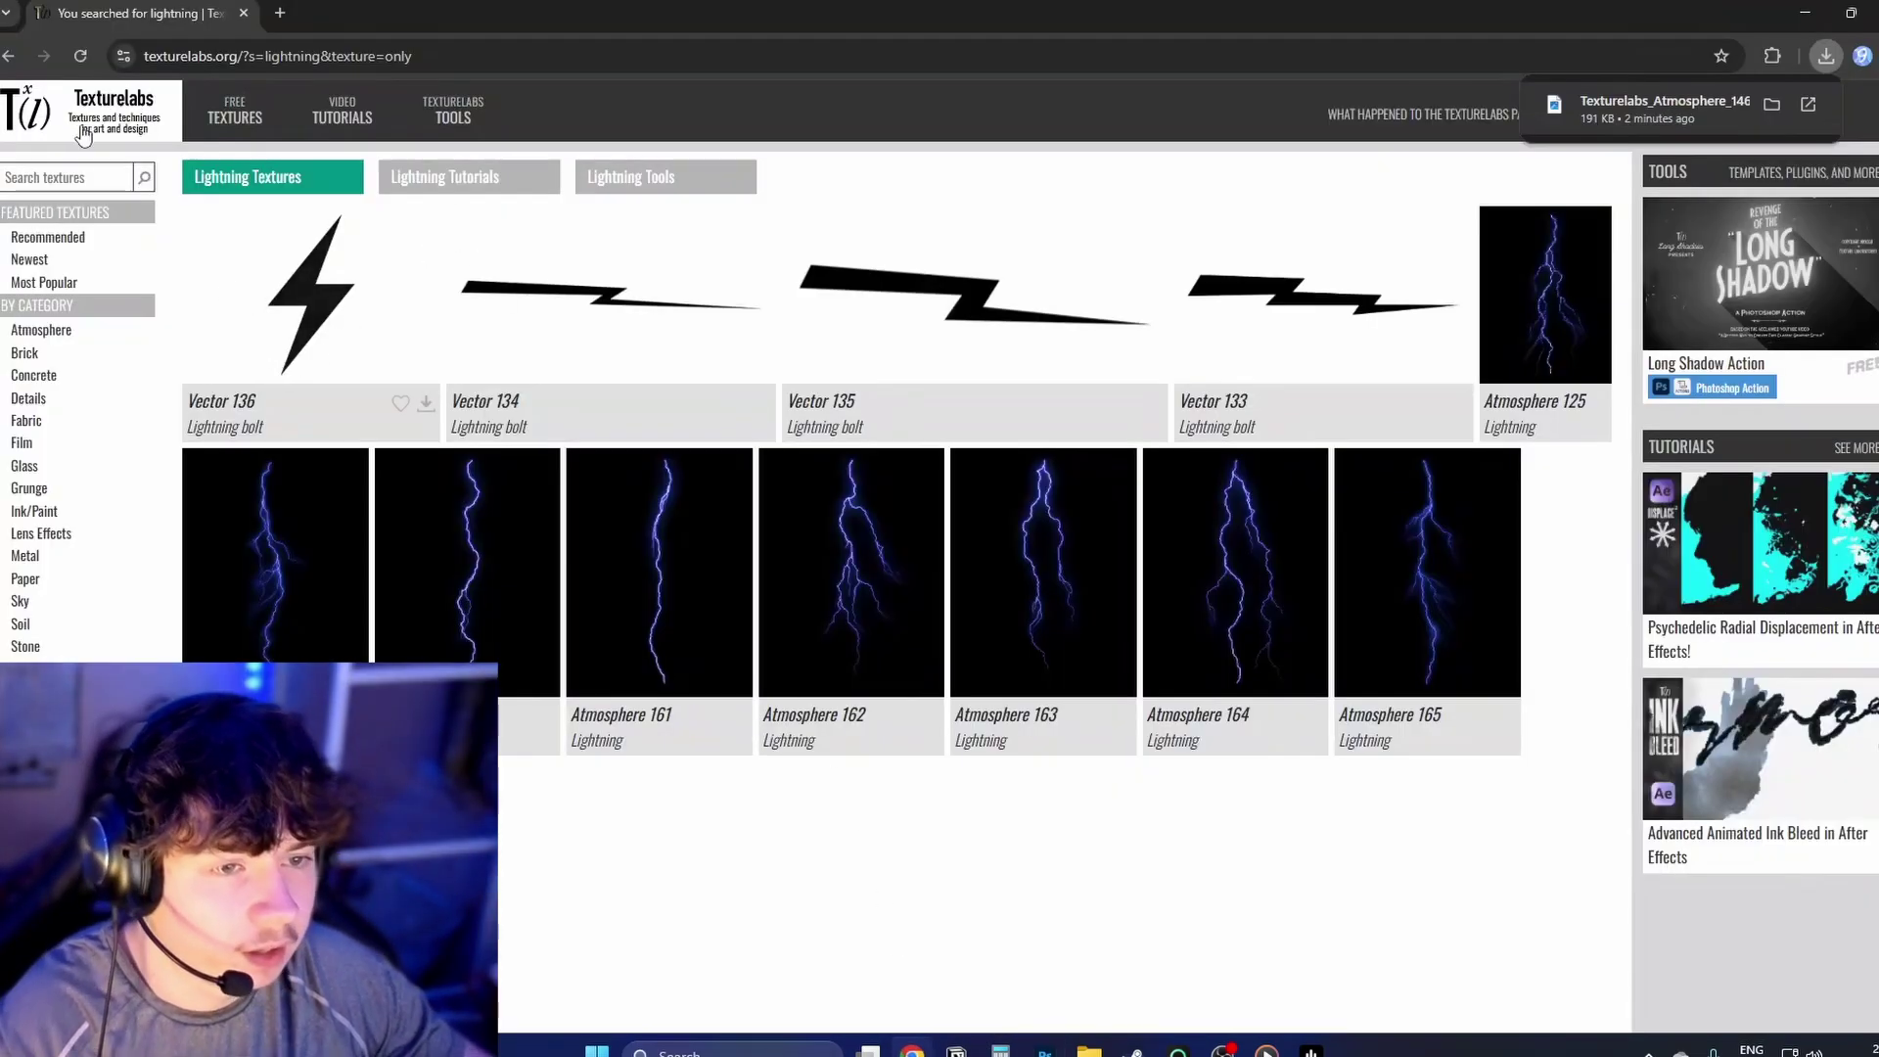
left_click(66, 177)
type("gla")
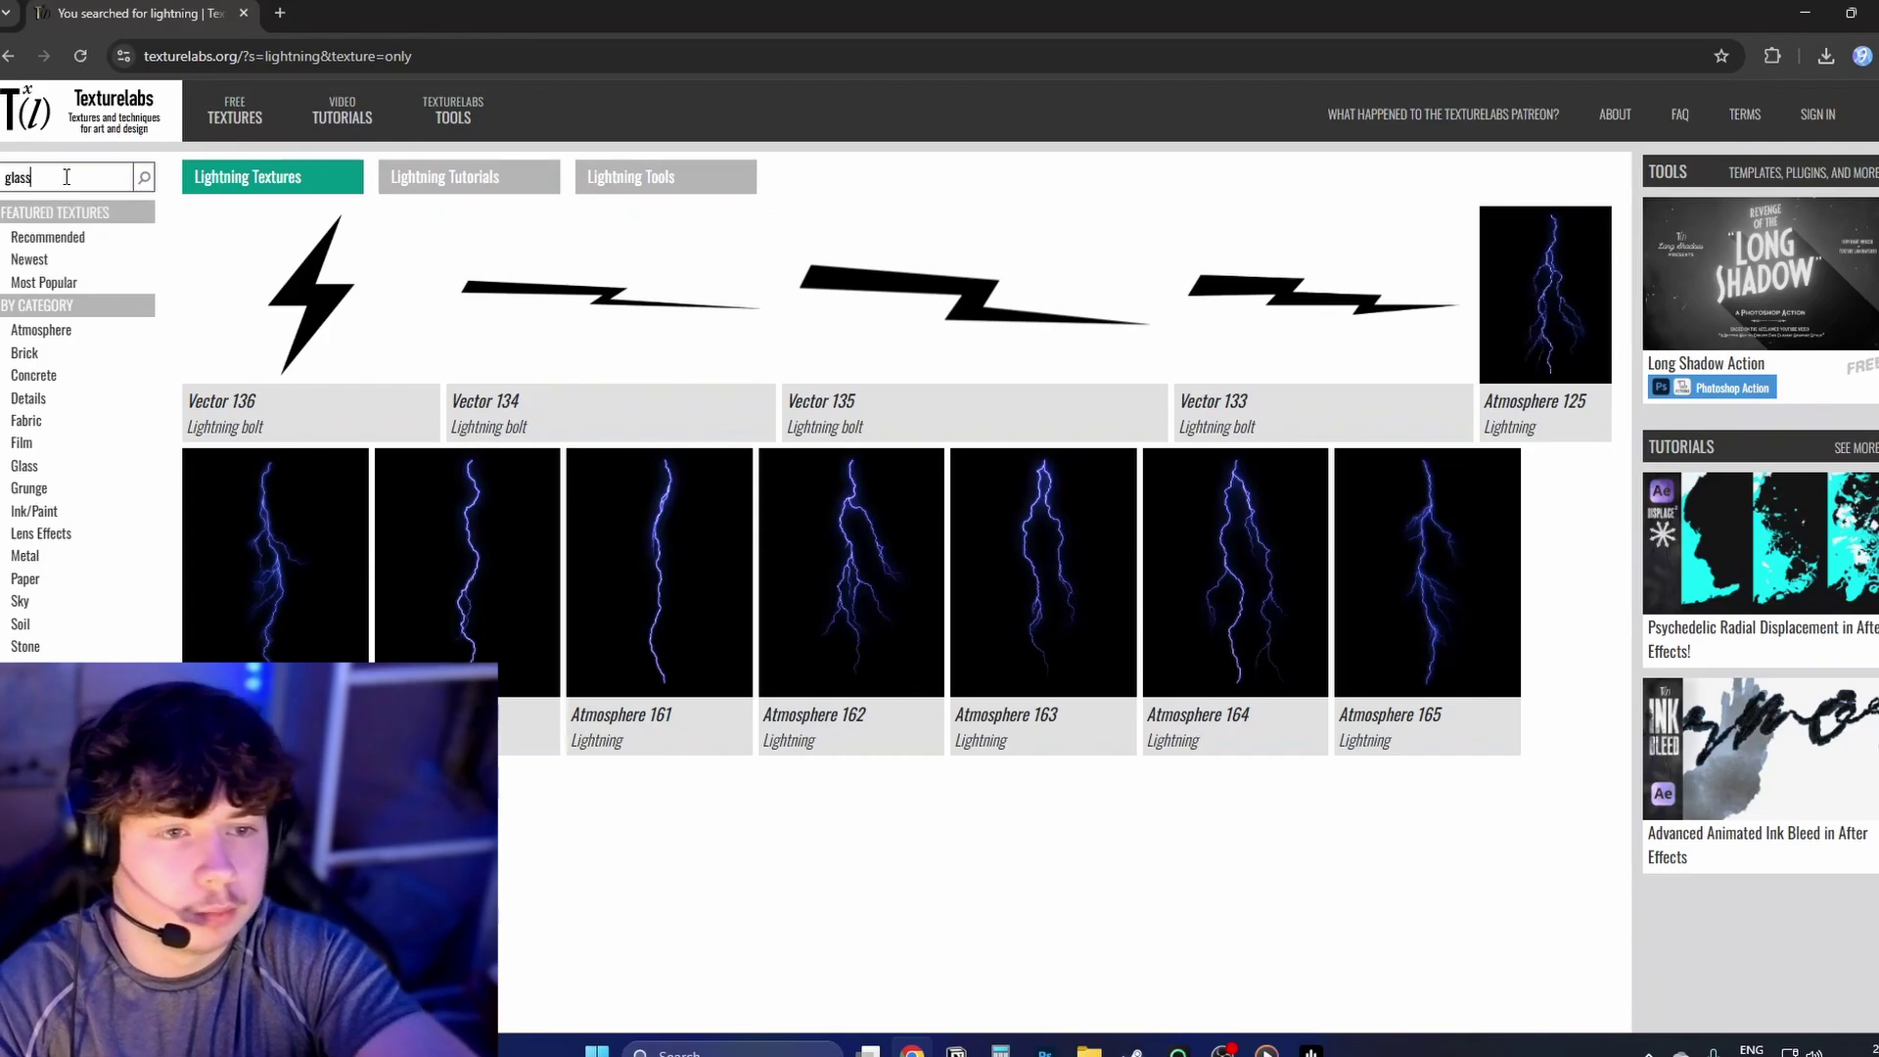
type("ss")
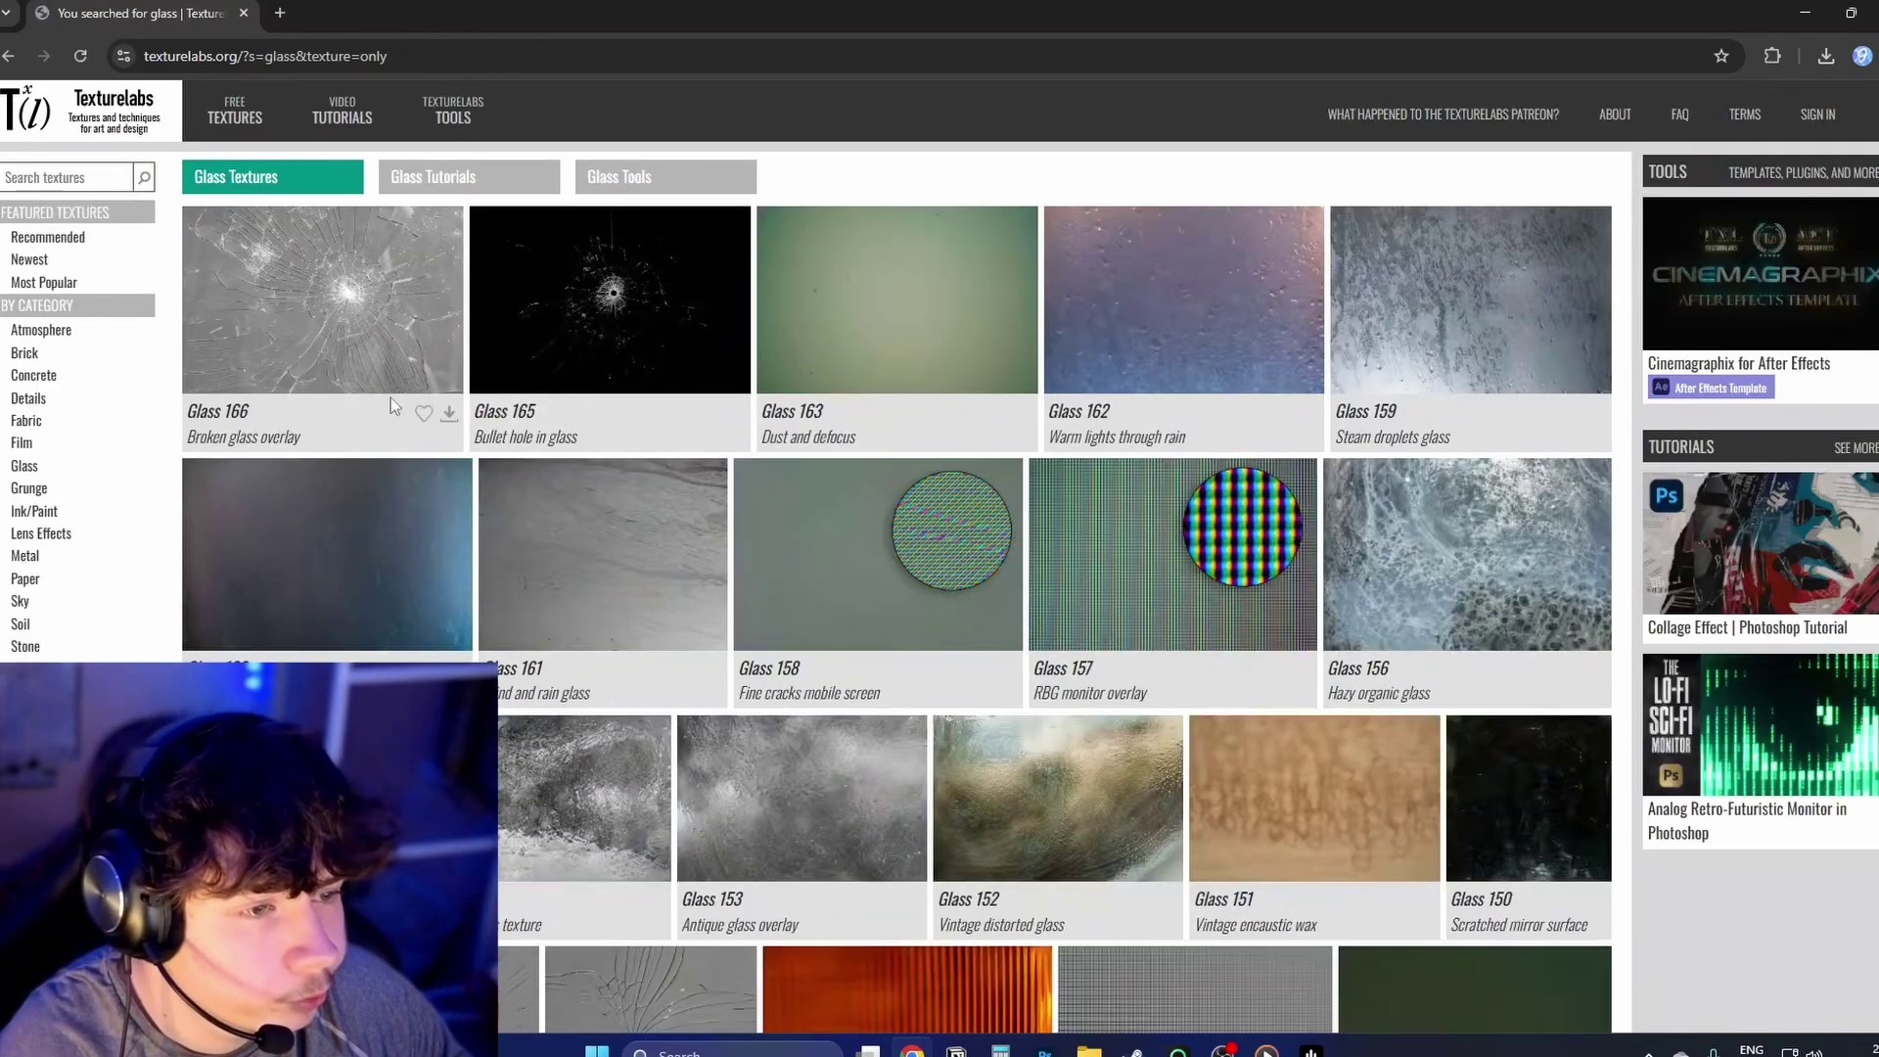
Step: Pick the Glass 165 bullet-hole texture from the results and place it in the Photoshop artwork
scroll(594, 452, "down", 4)
scroll(593, 452, "down", 5)
scroll(578, 460, "up", 5)
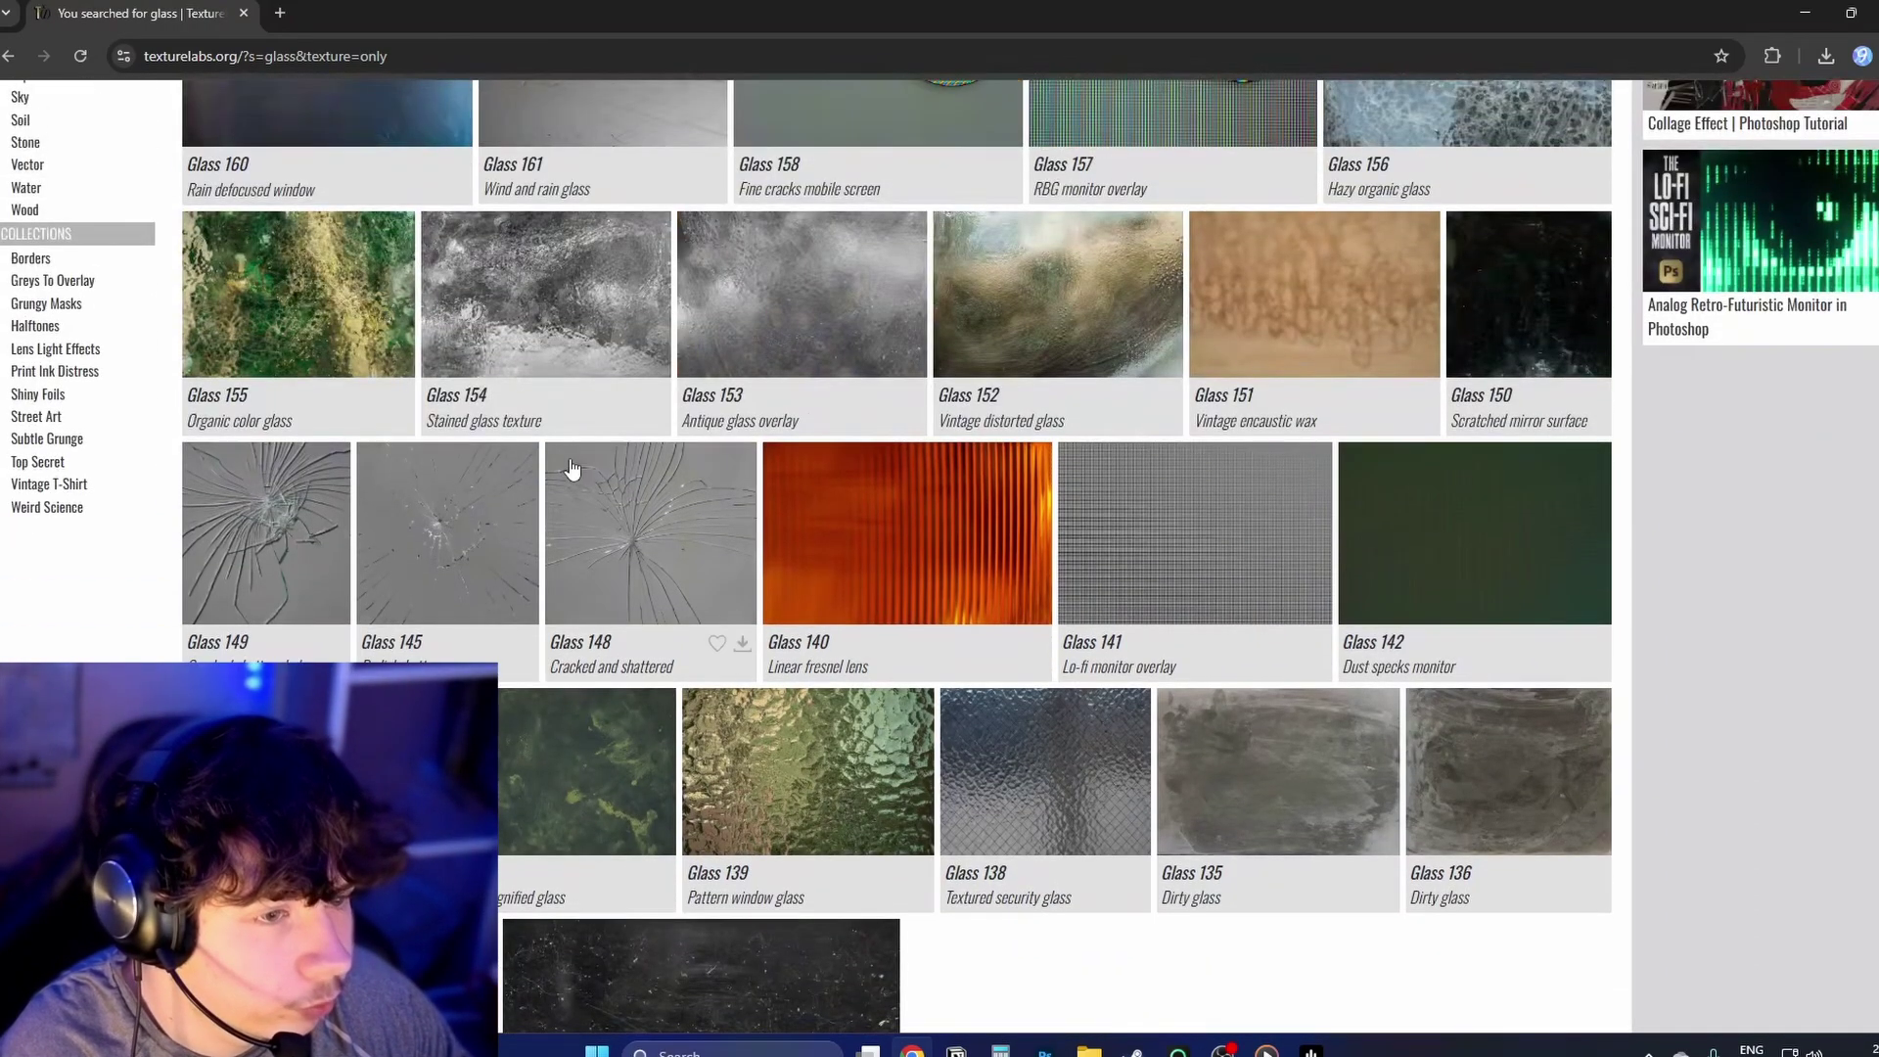
scroll(562, 475, "down", 2)
scroll(531, 538, "down", 3)
scroll(512, 537, "up", 9)
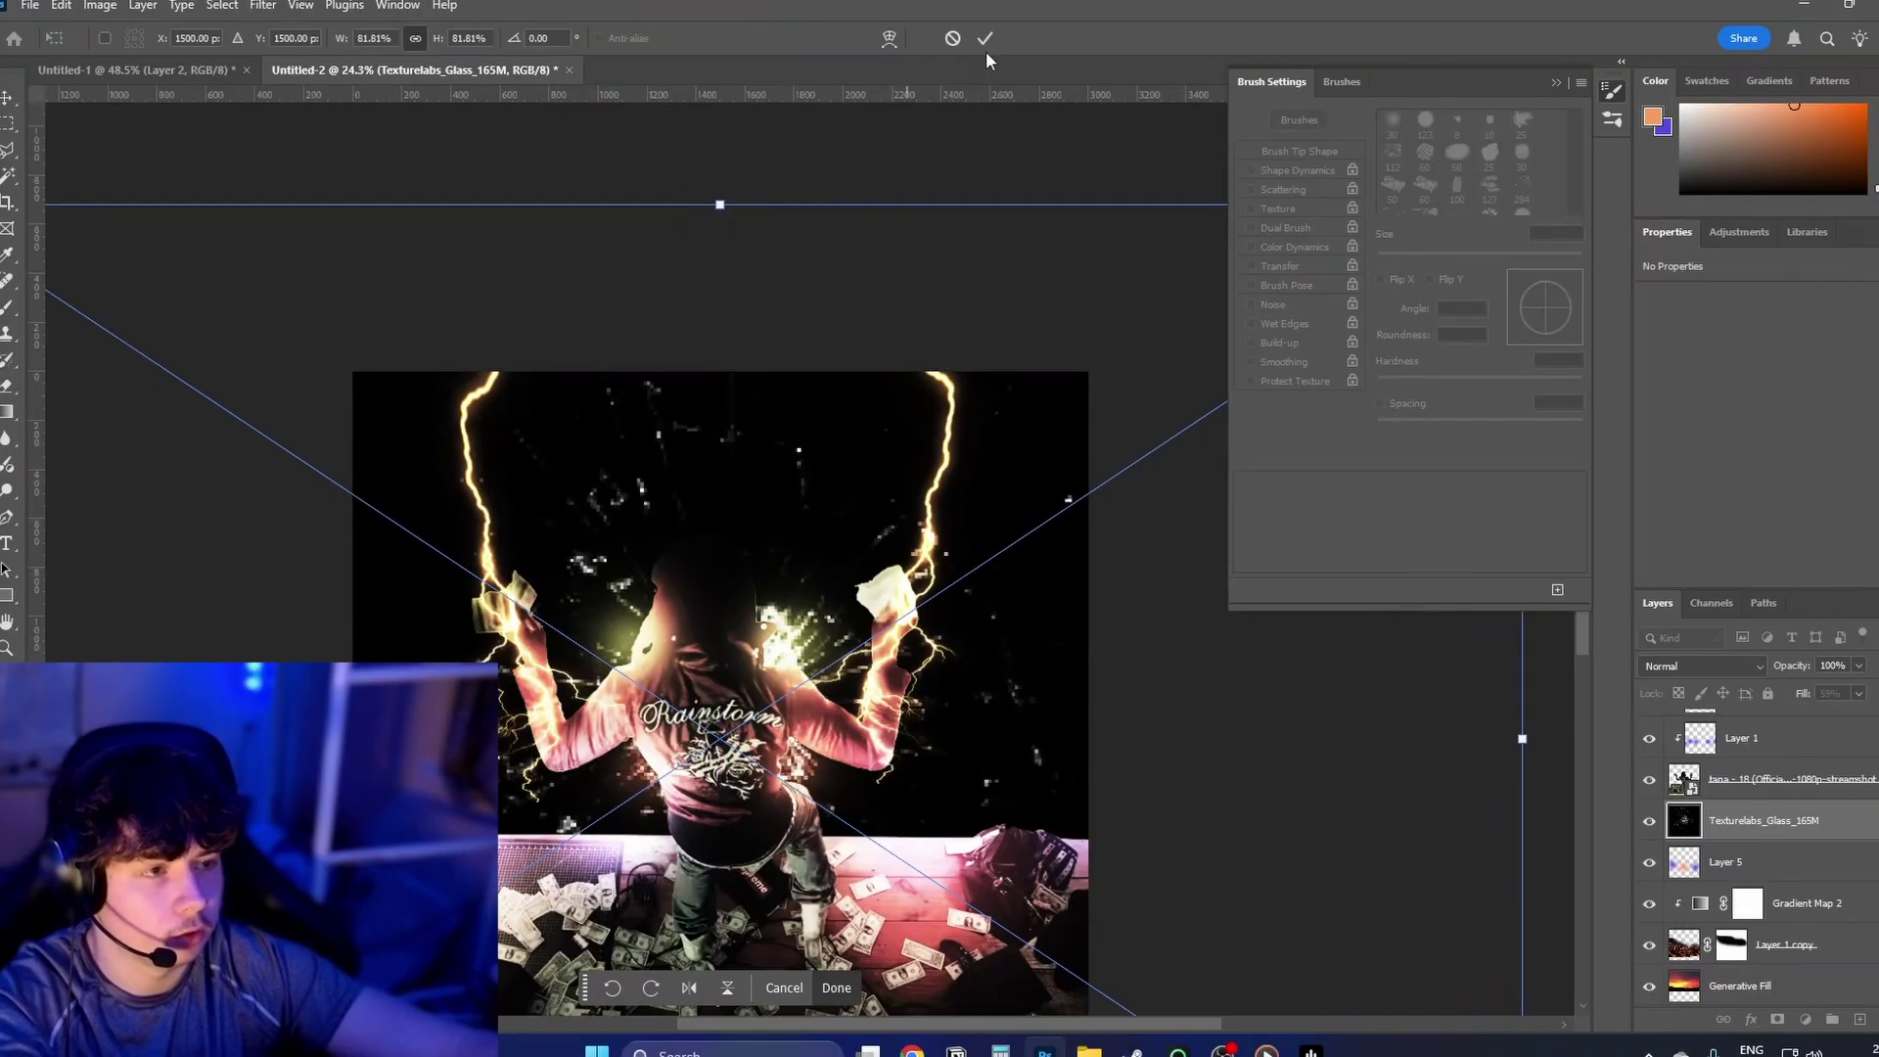
left_click(984, 39)
Step: Move the glass texture above Layer 4, set it to Linear Dodge (Add) at 58% fill, and enlarge it with the bullet hole over the floor
left_click_drag(1759, 823, 1731, 791)
left_click(1693, 673)
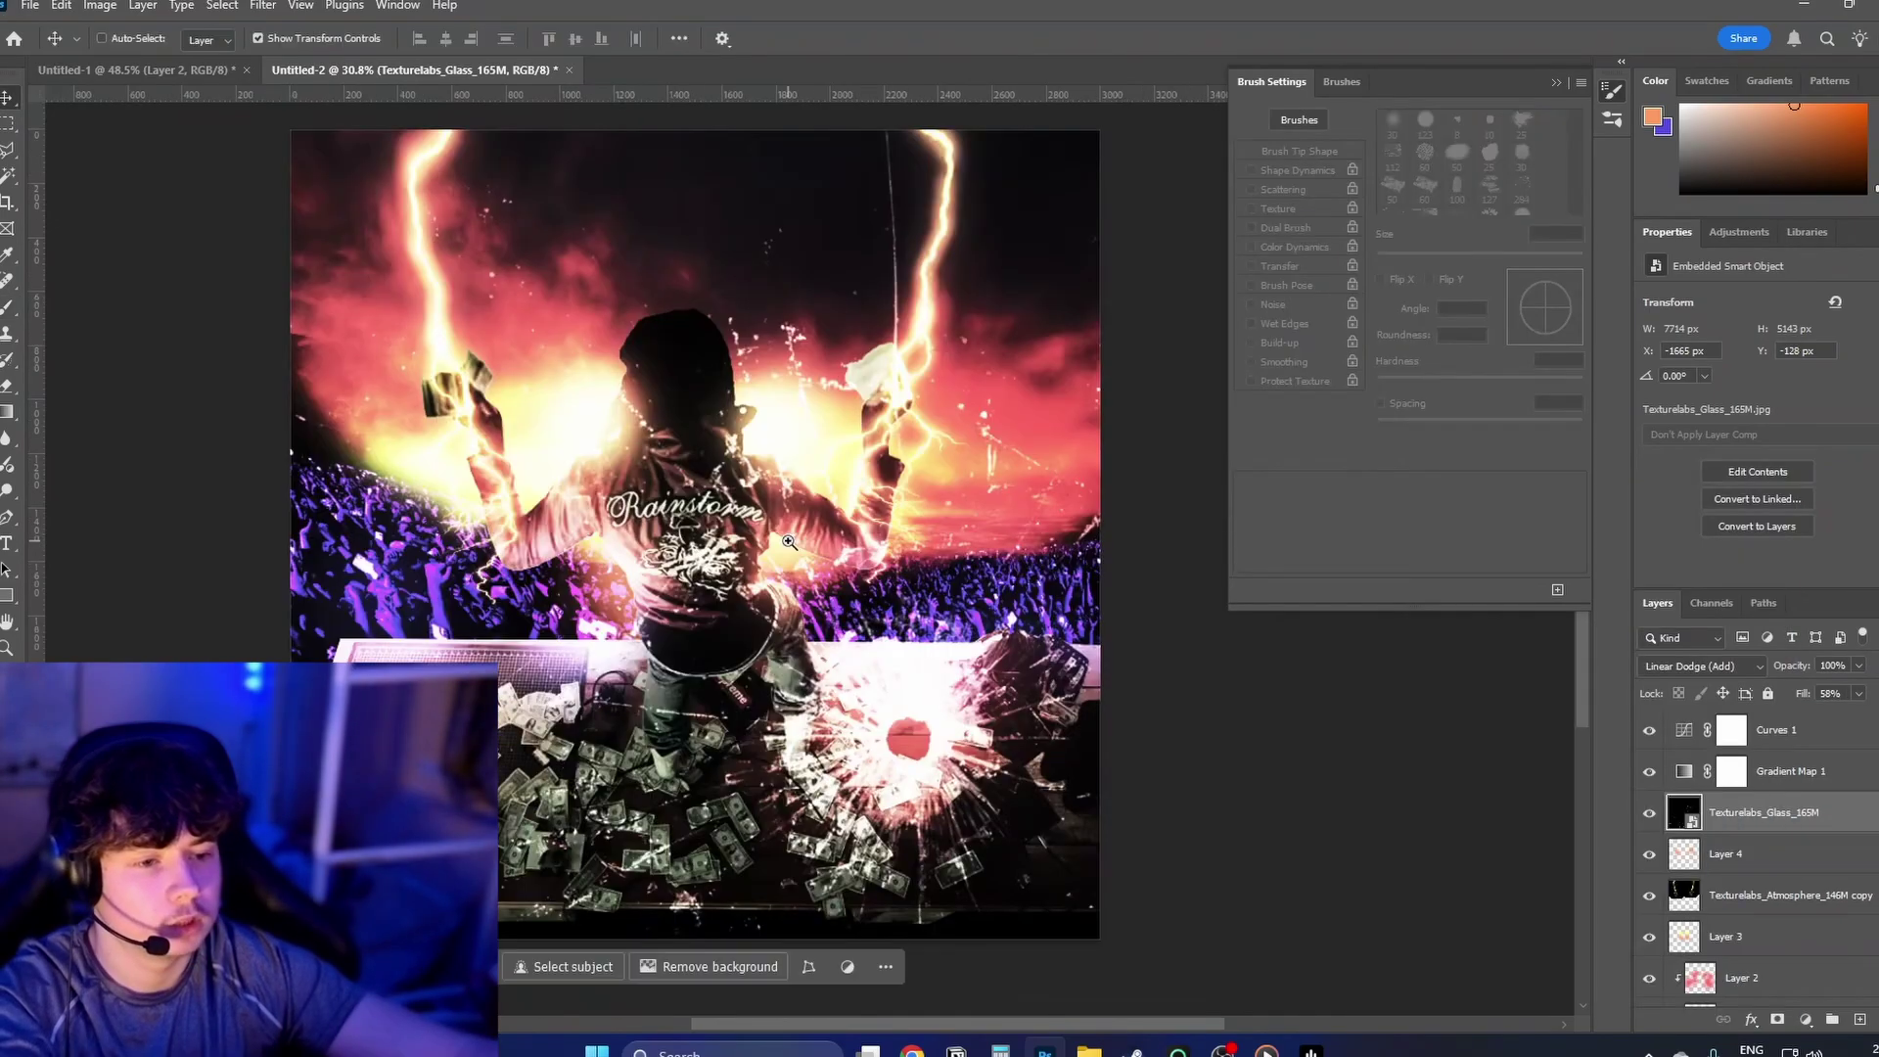
Step: Add a mid-grey Solid Color fill layer above the glass texture
scroll(869, 594, "up", 1)
left_click(1806, 1019)
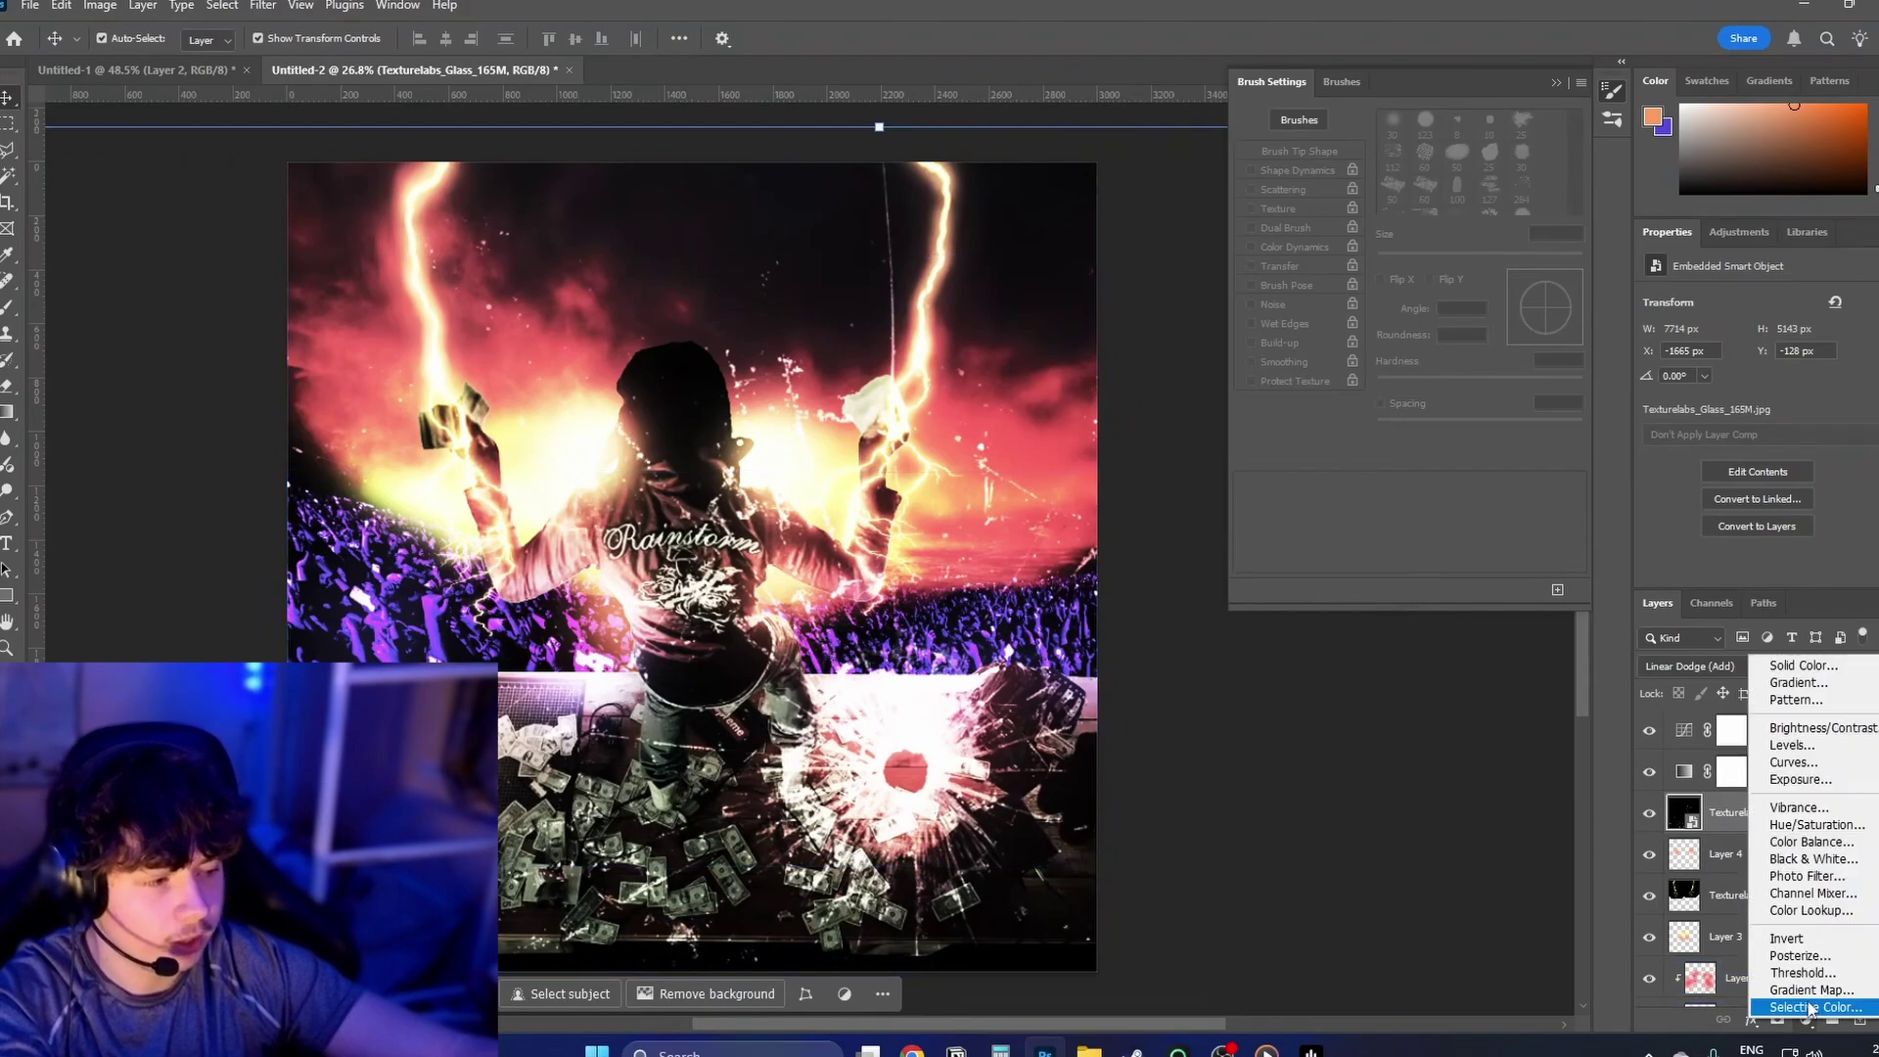
left_click(1791, 667)
left_click_drag(1190, 588, 1009, 613)
left_click(1547, 465)
Step: Convert the grey fill to a smart object and apply Add Noise at 9.29%, Gaussian and Monochromatic
left_click(262, 4)
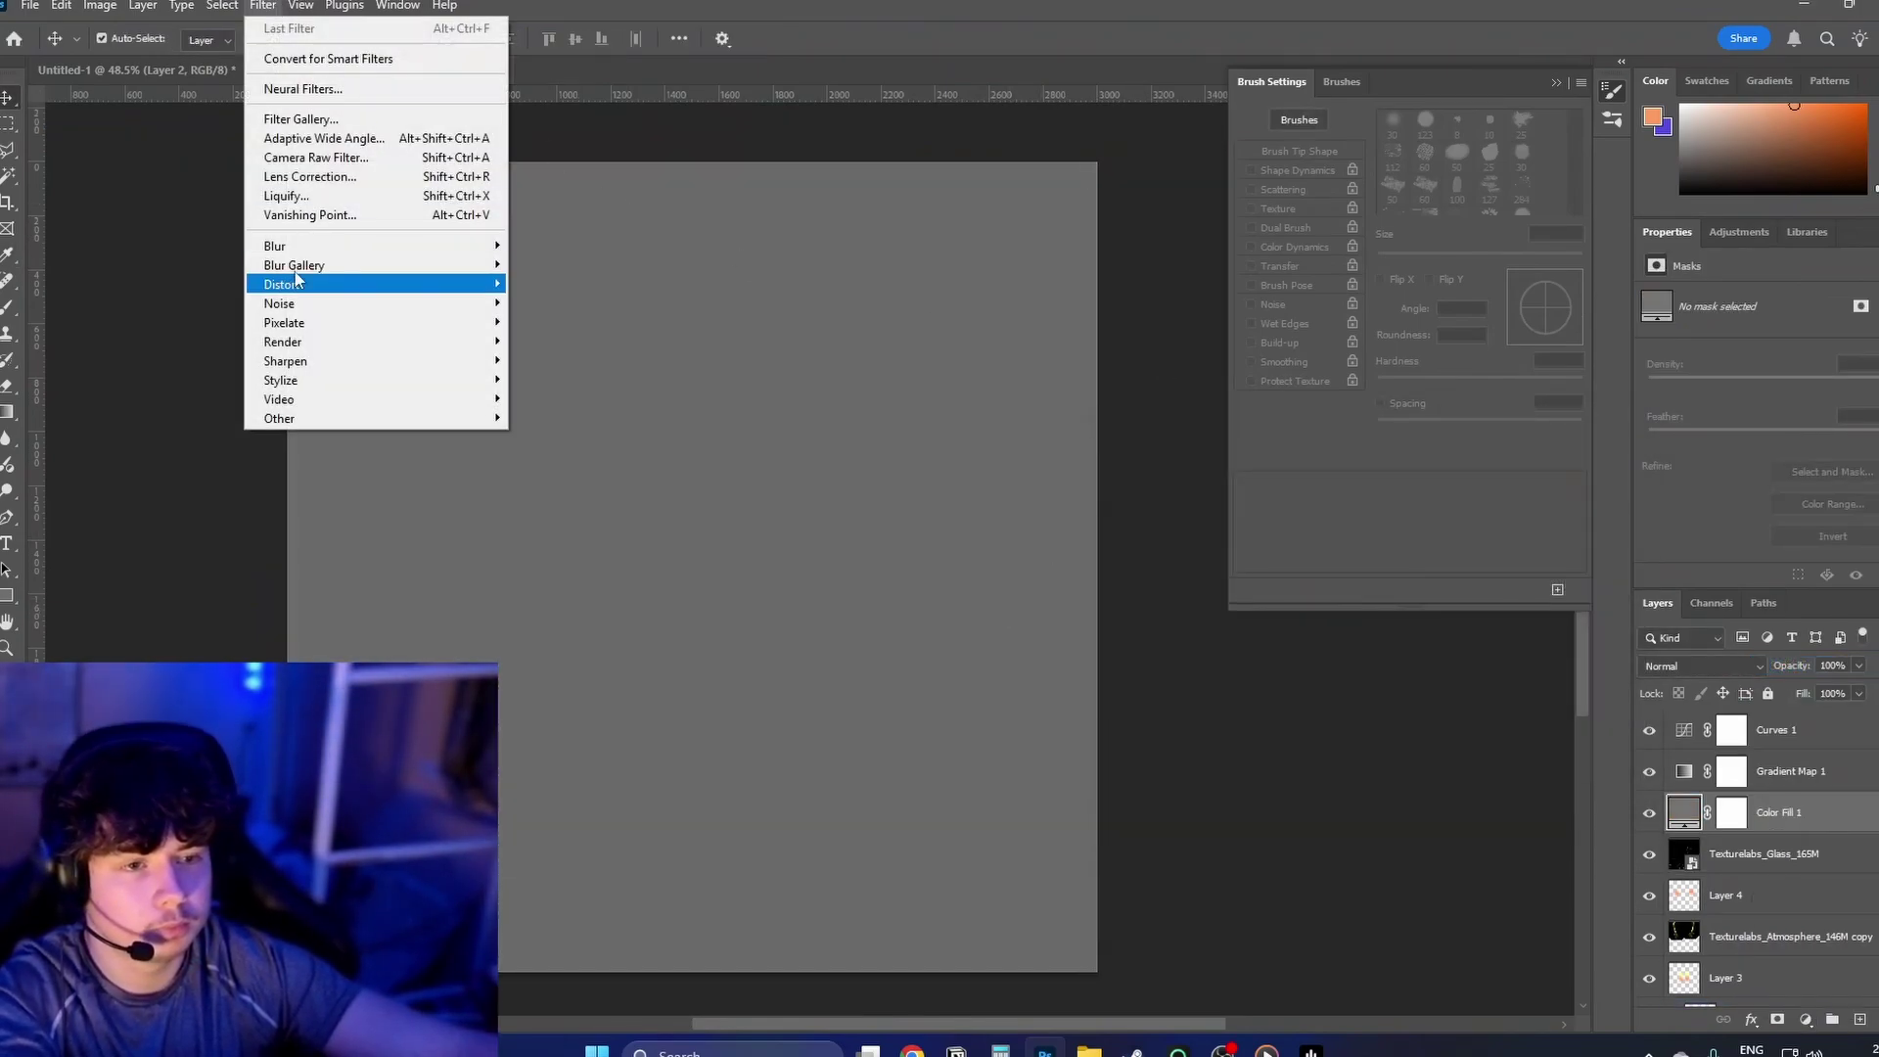
left_click(548, 304)
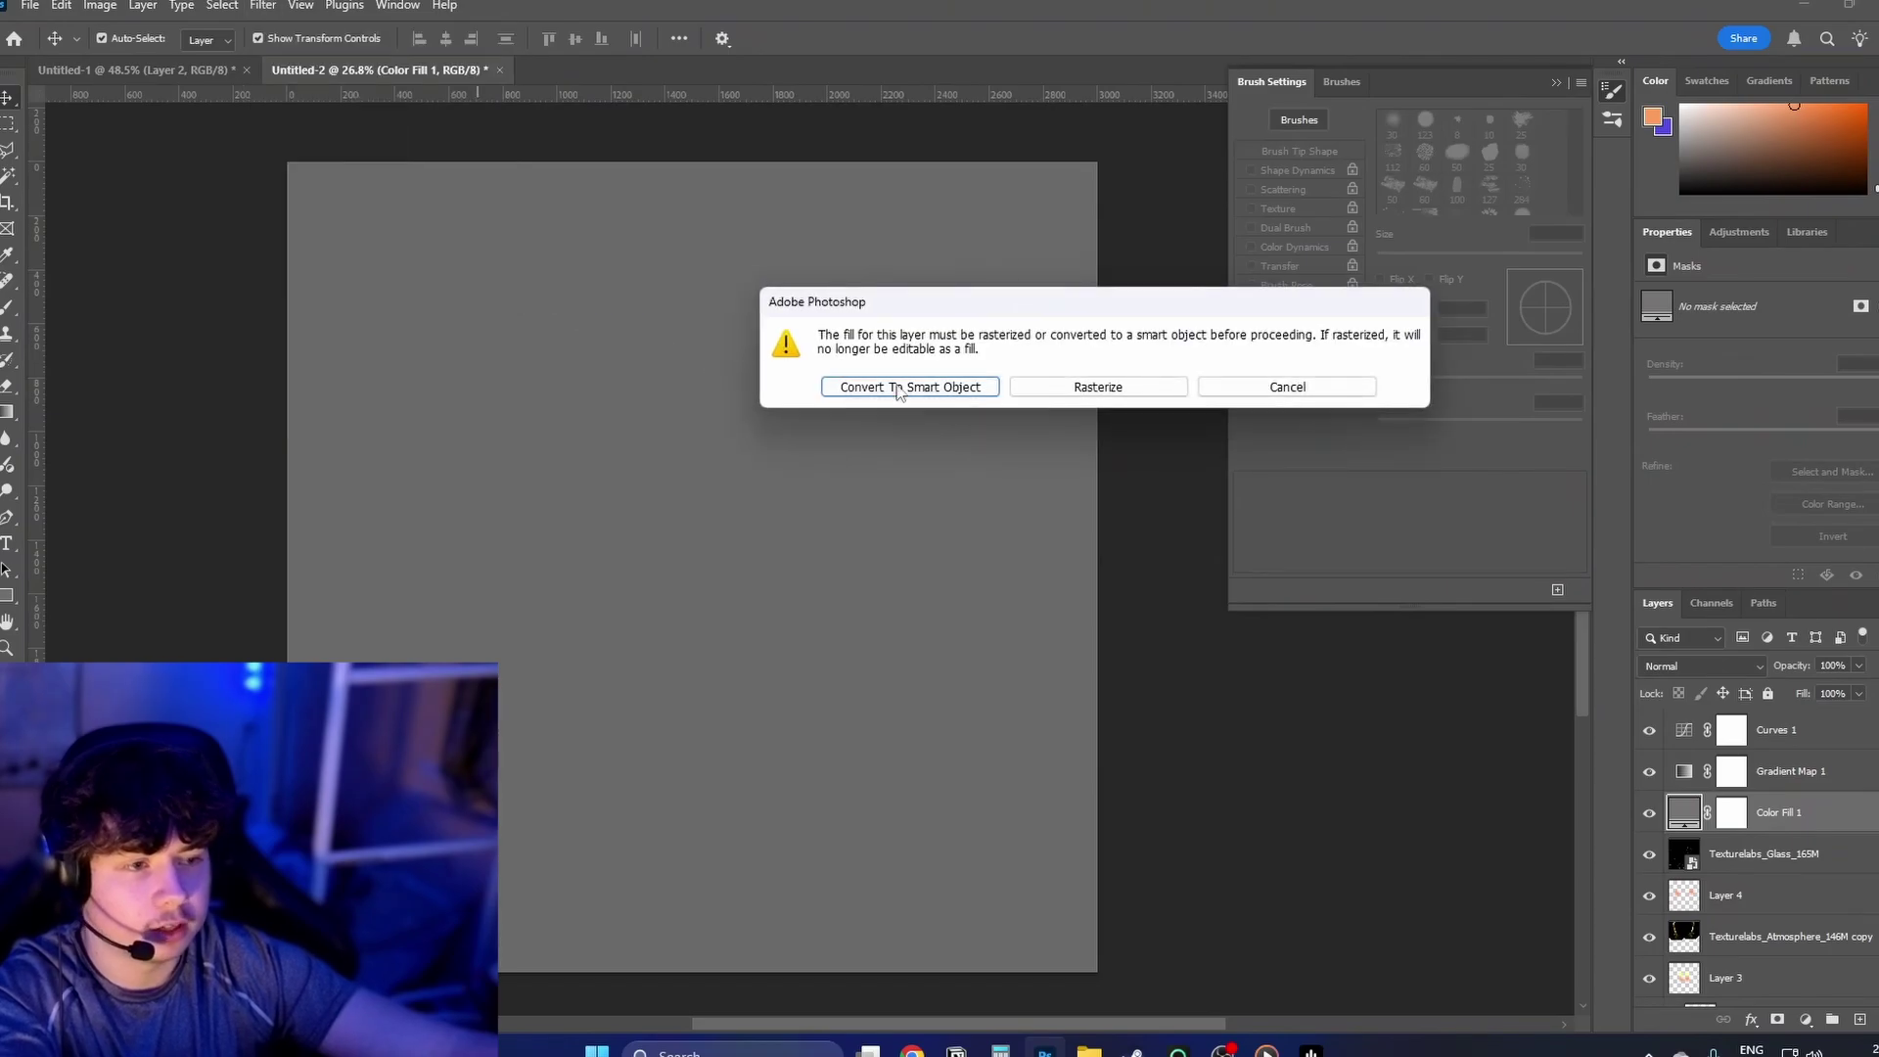
left_click(969, 390)
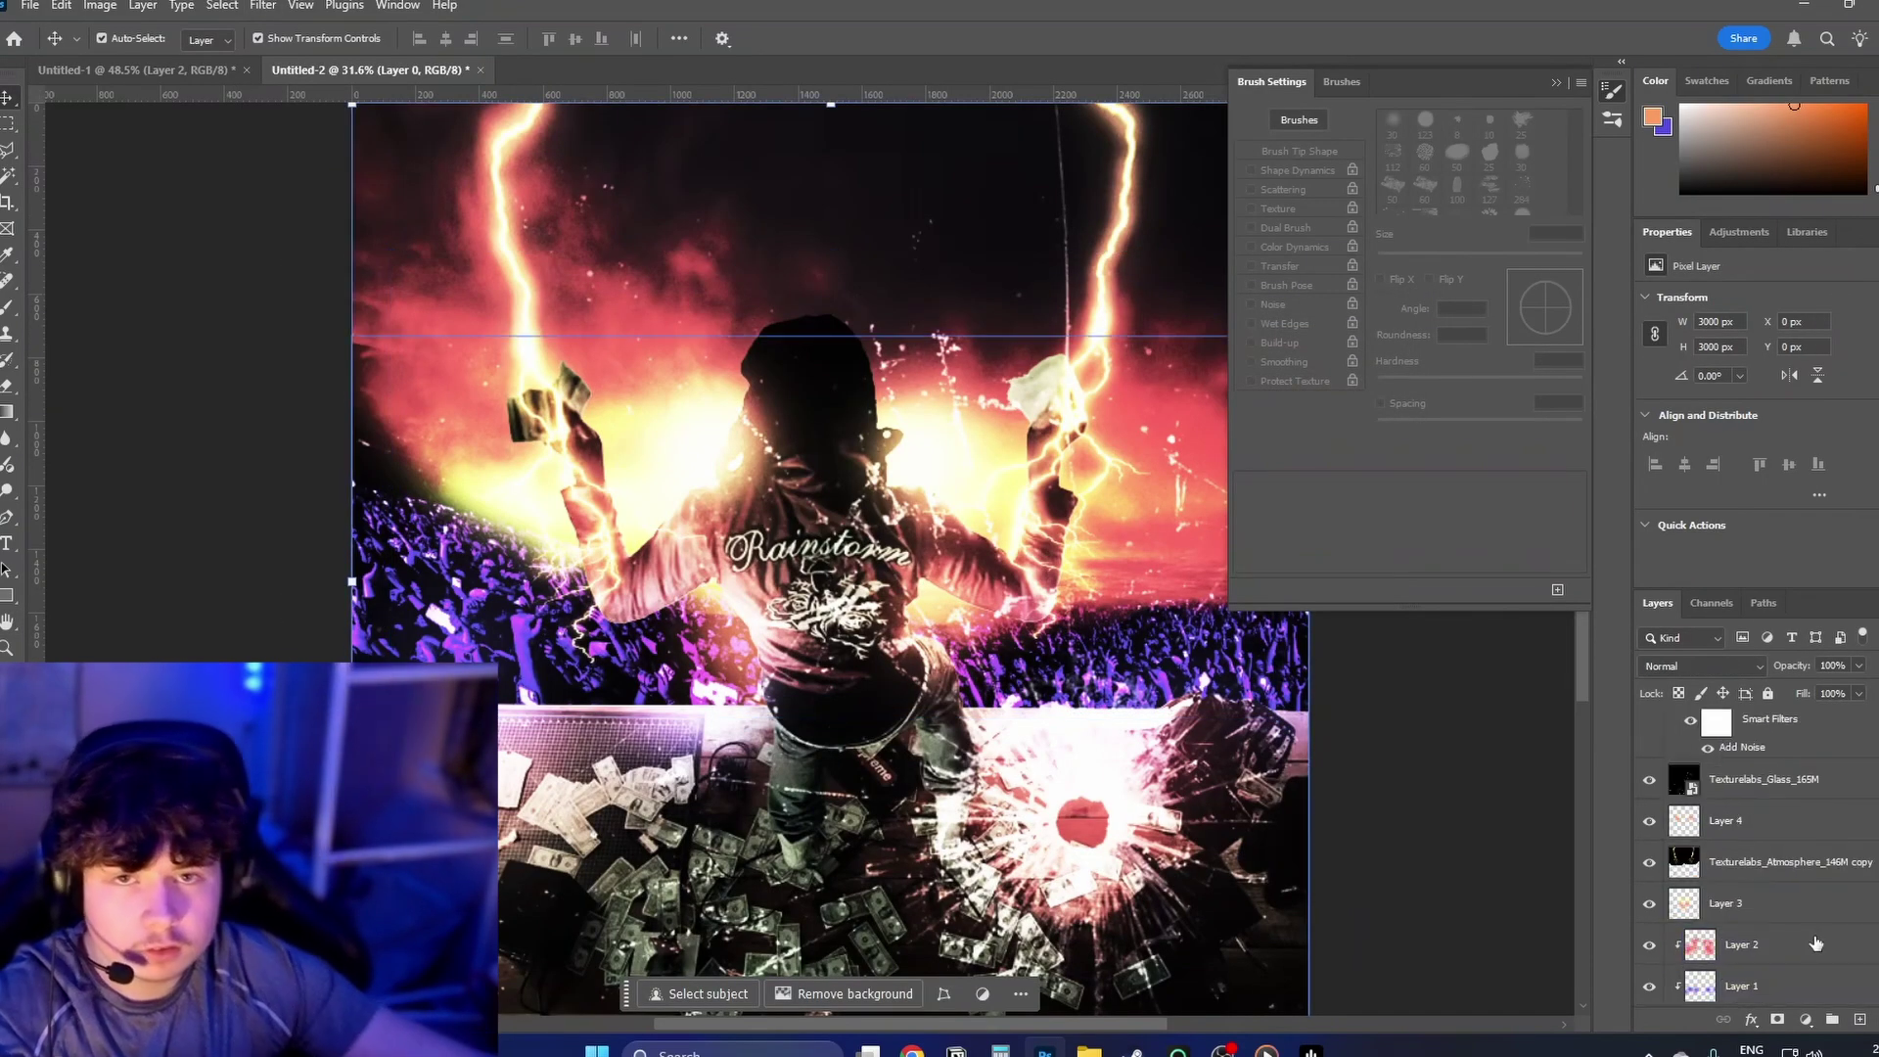
Step: Group all layers from Layer 4 down to Layer 0, and merge a duplicate of the group into a single layer
left_click(1810, 941)
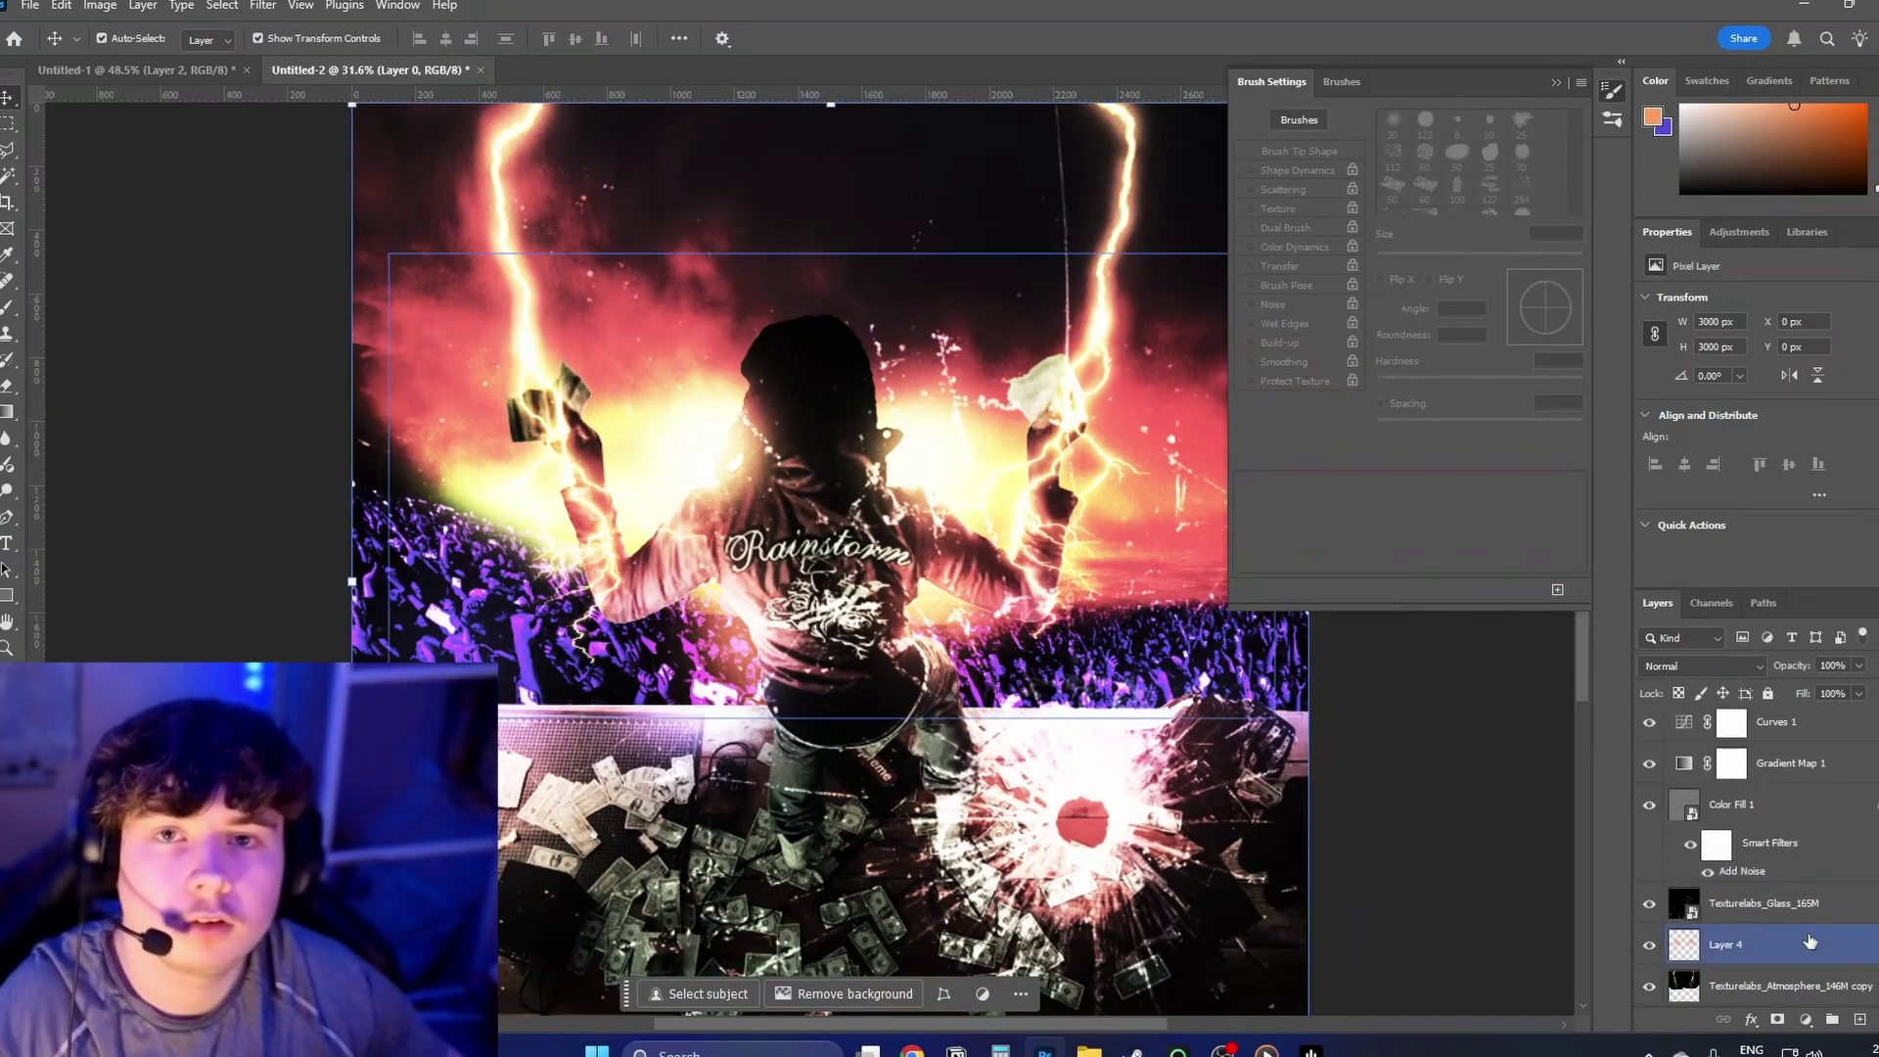
scroll(1811, 942, "up", 2)
scroll(1818, 915, "down", 2)
left_click(1797, 963)
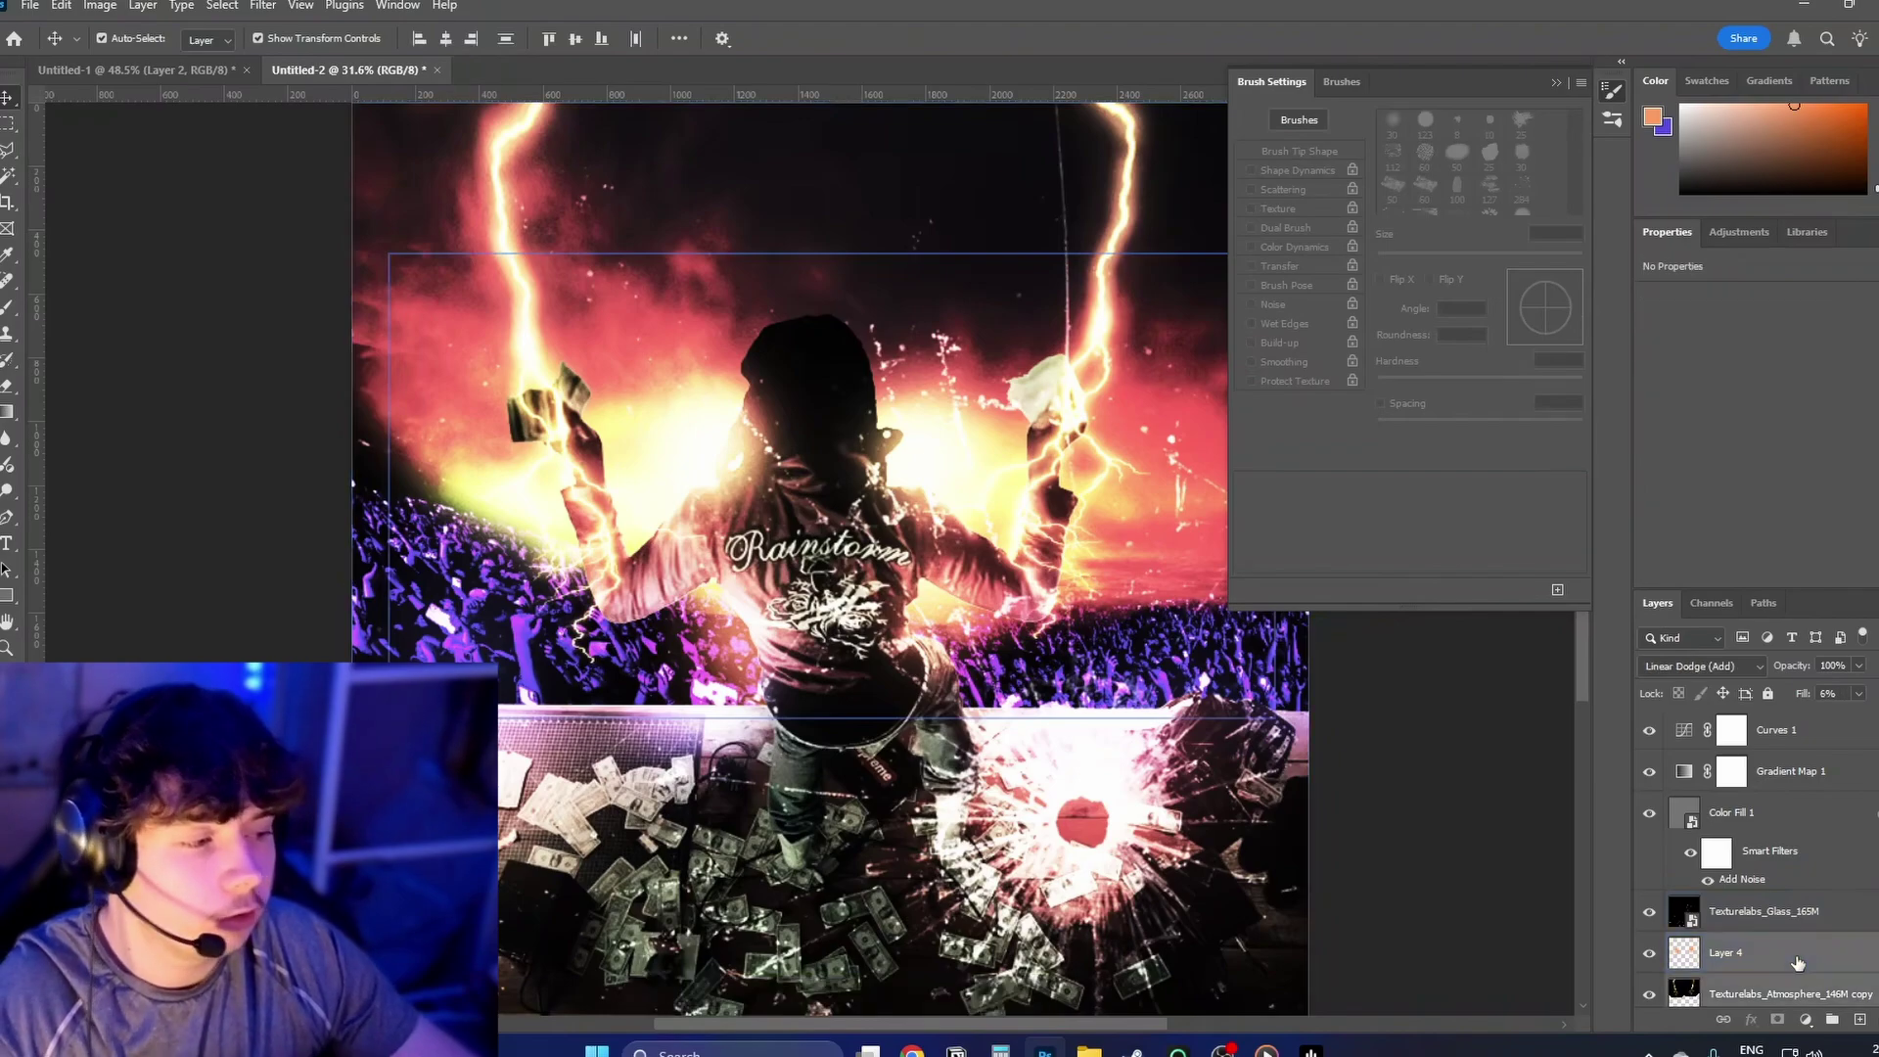
left_click(1801, 952)
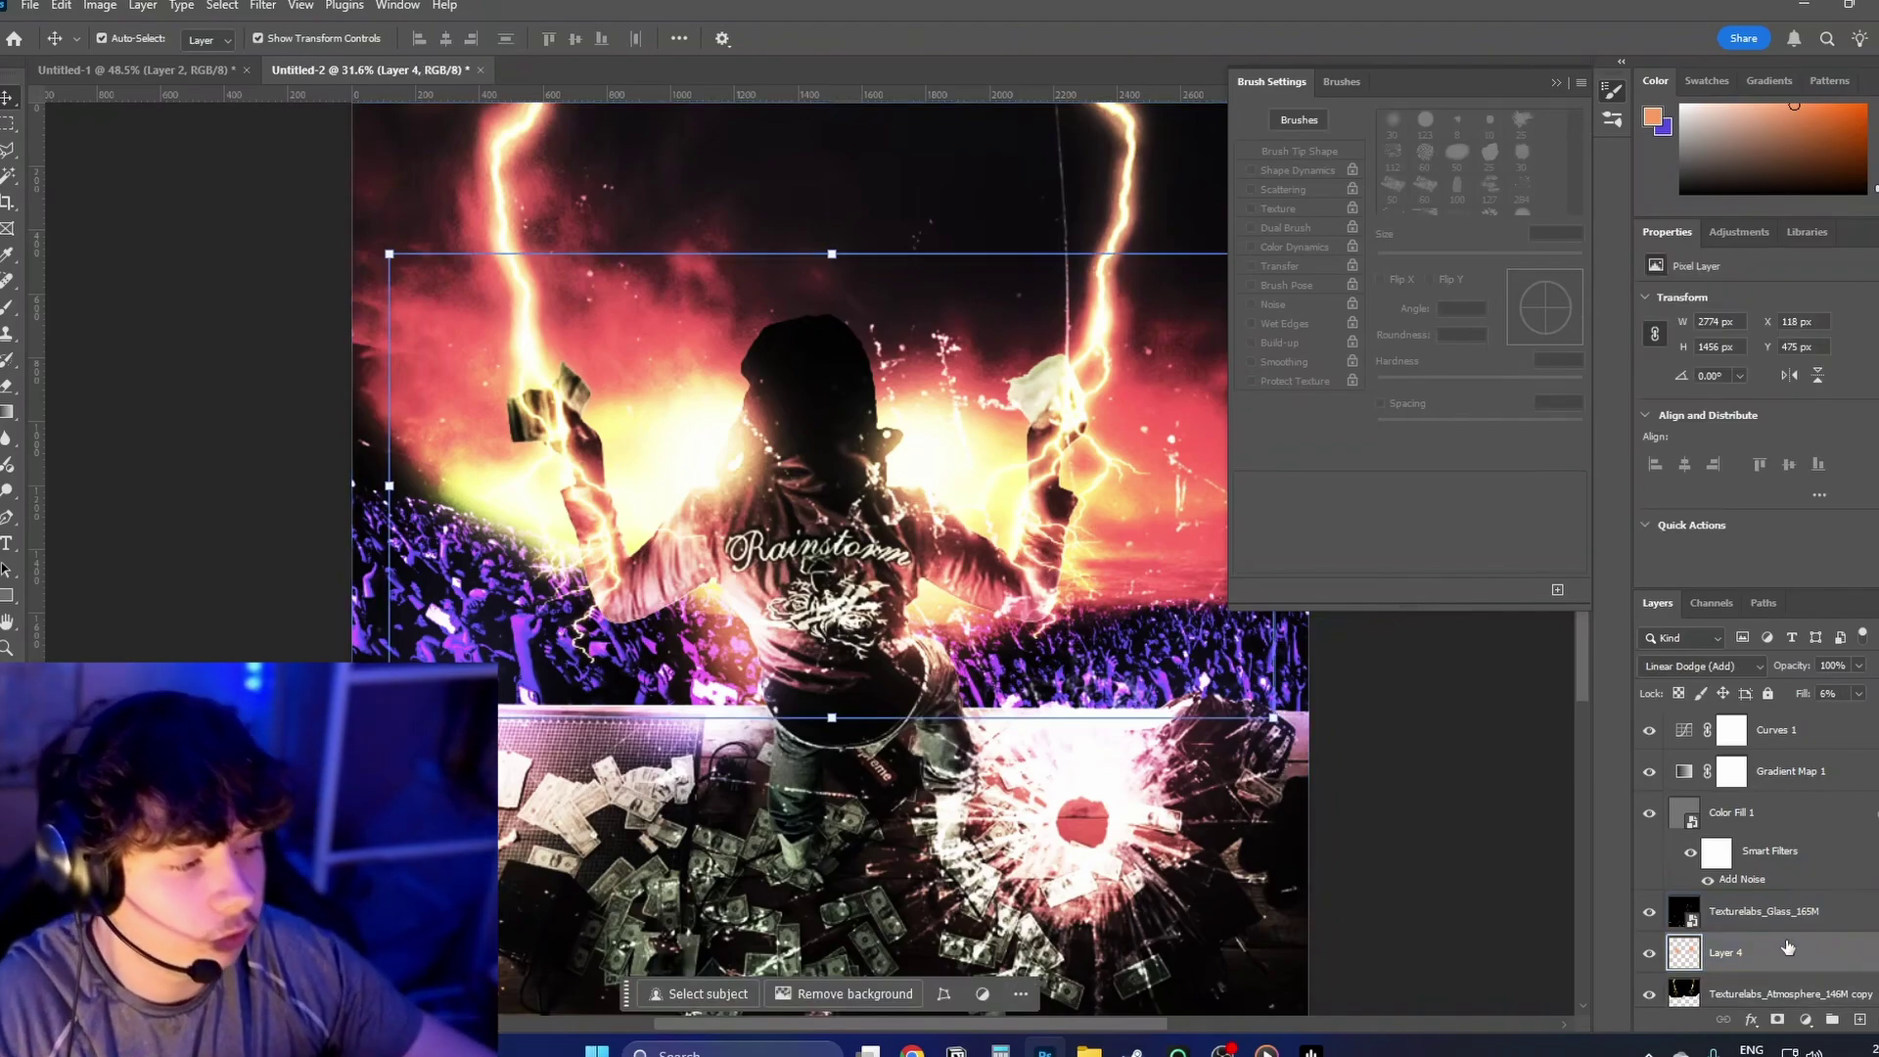
scroll(1752, 732, "down", 2)
scroll(1772, 810, "down", 3)
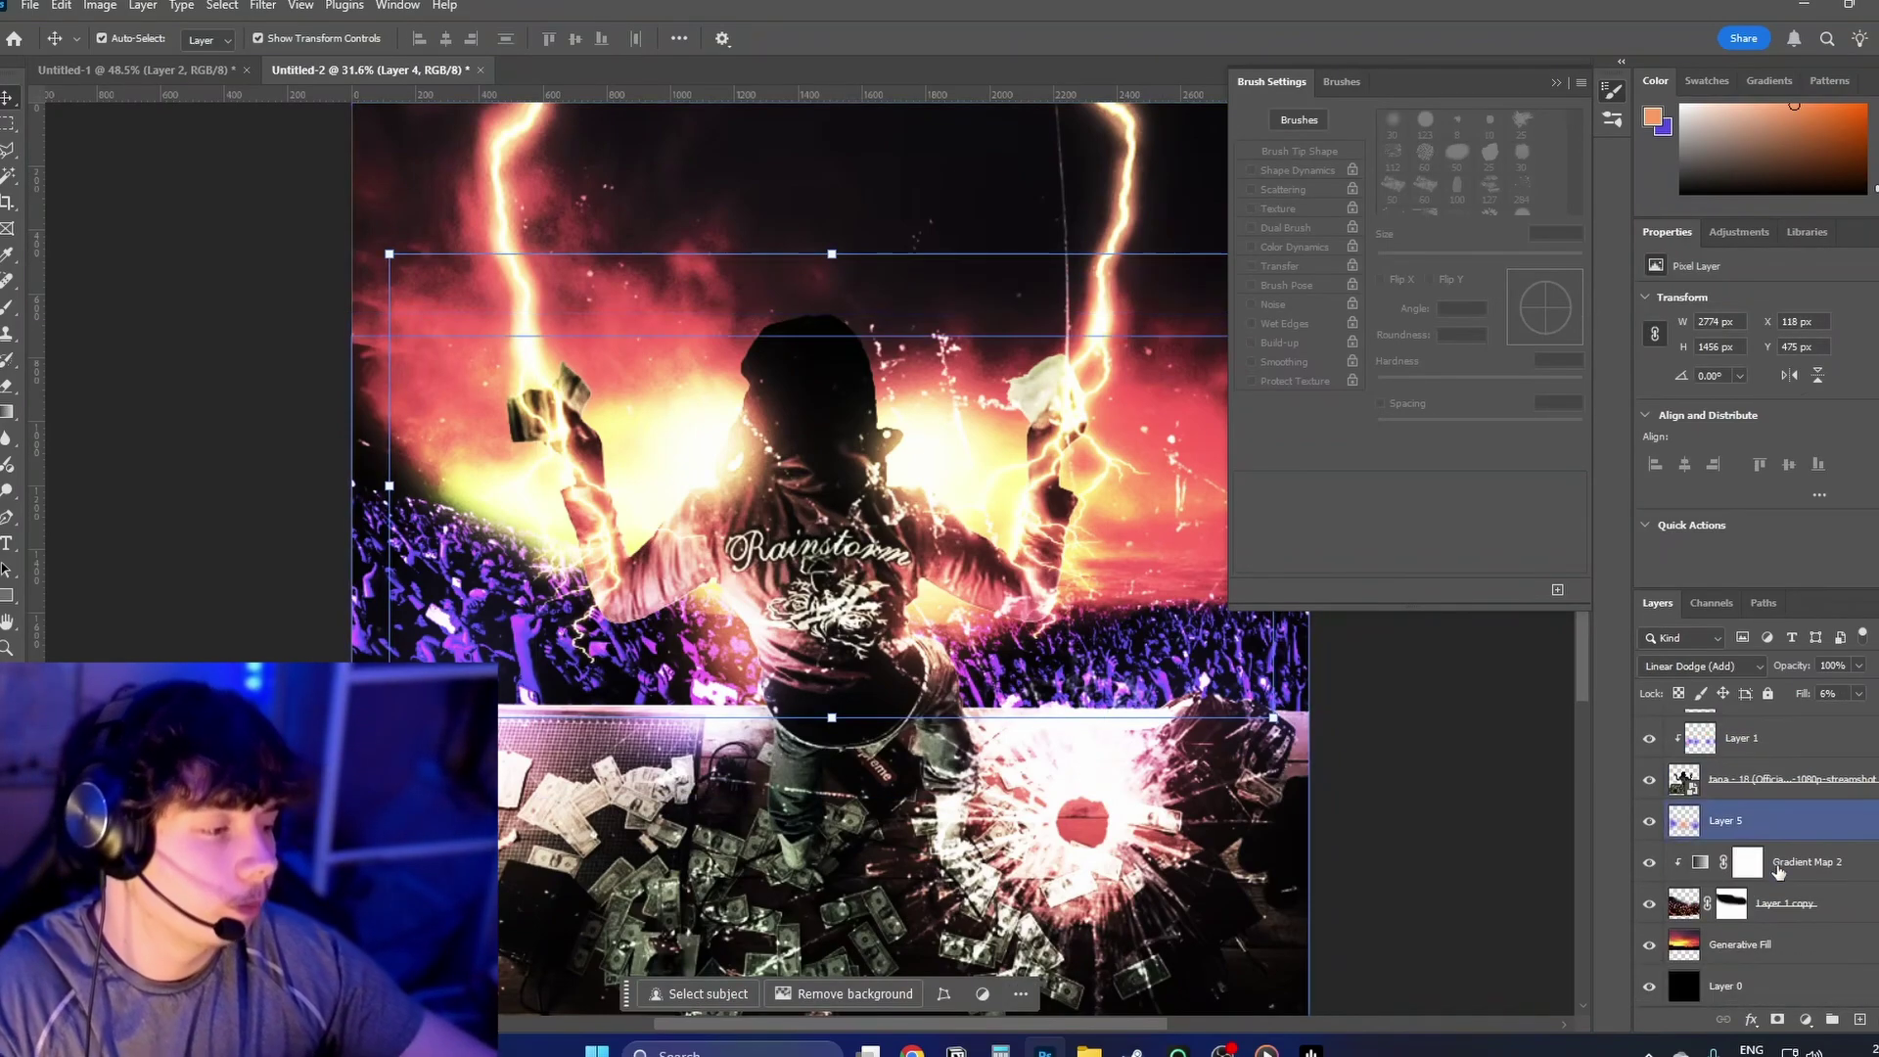
left_click(1833, 987, "ctrl")
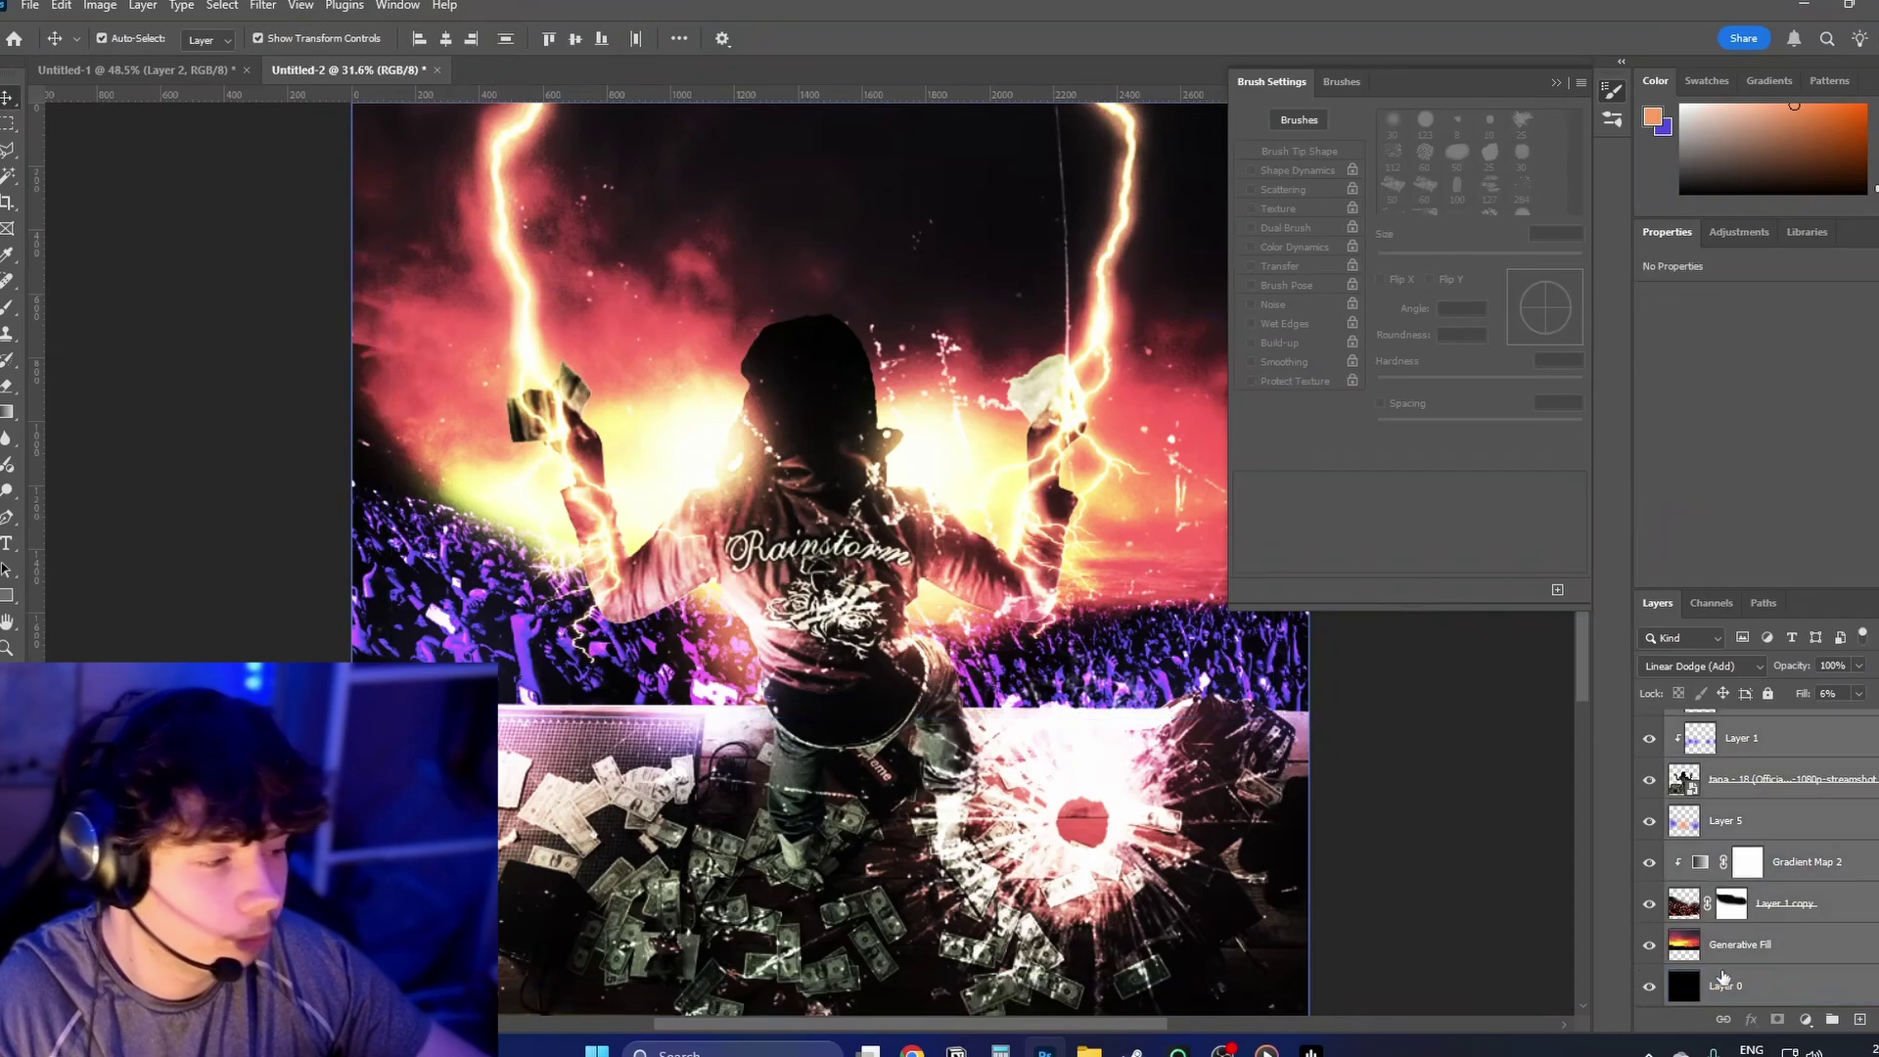
key("ctrl+g")
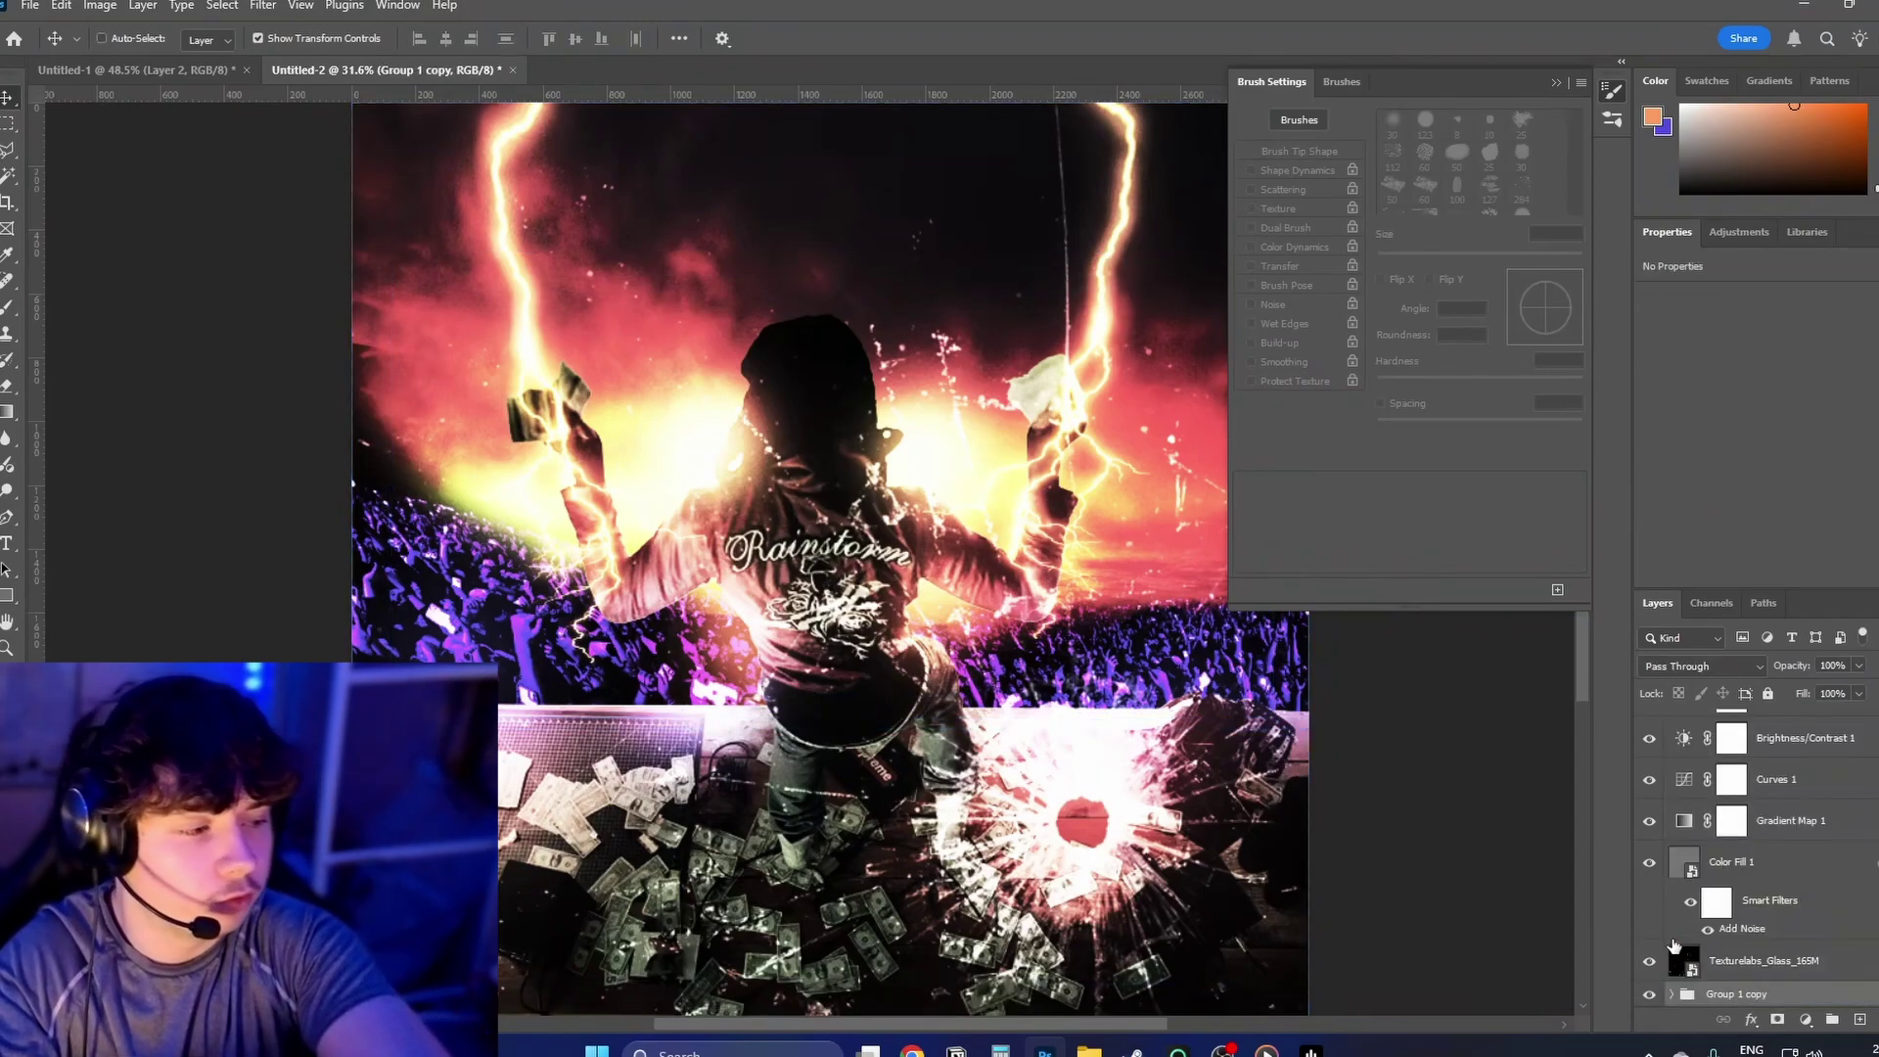
key("ctrl+e")
key("ctrl+shift+alt+e")
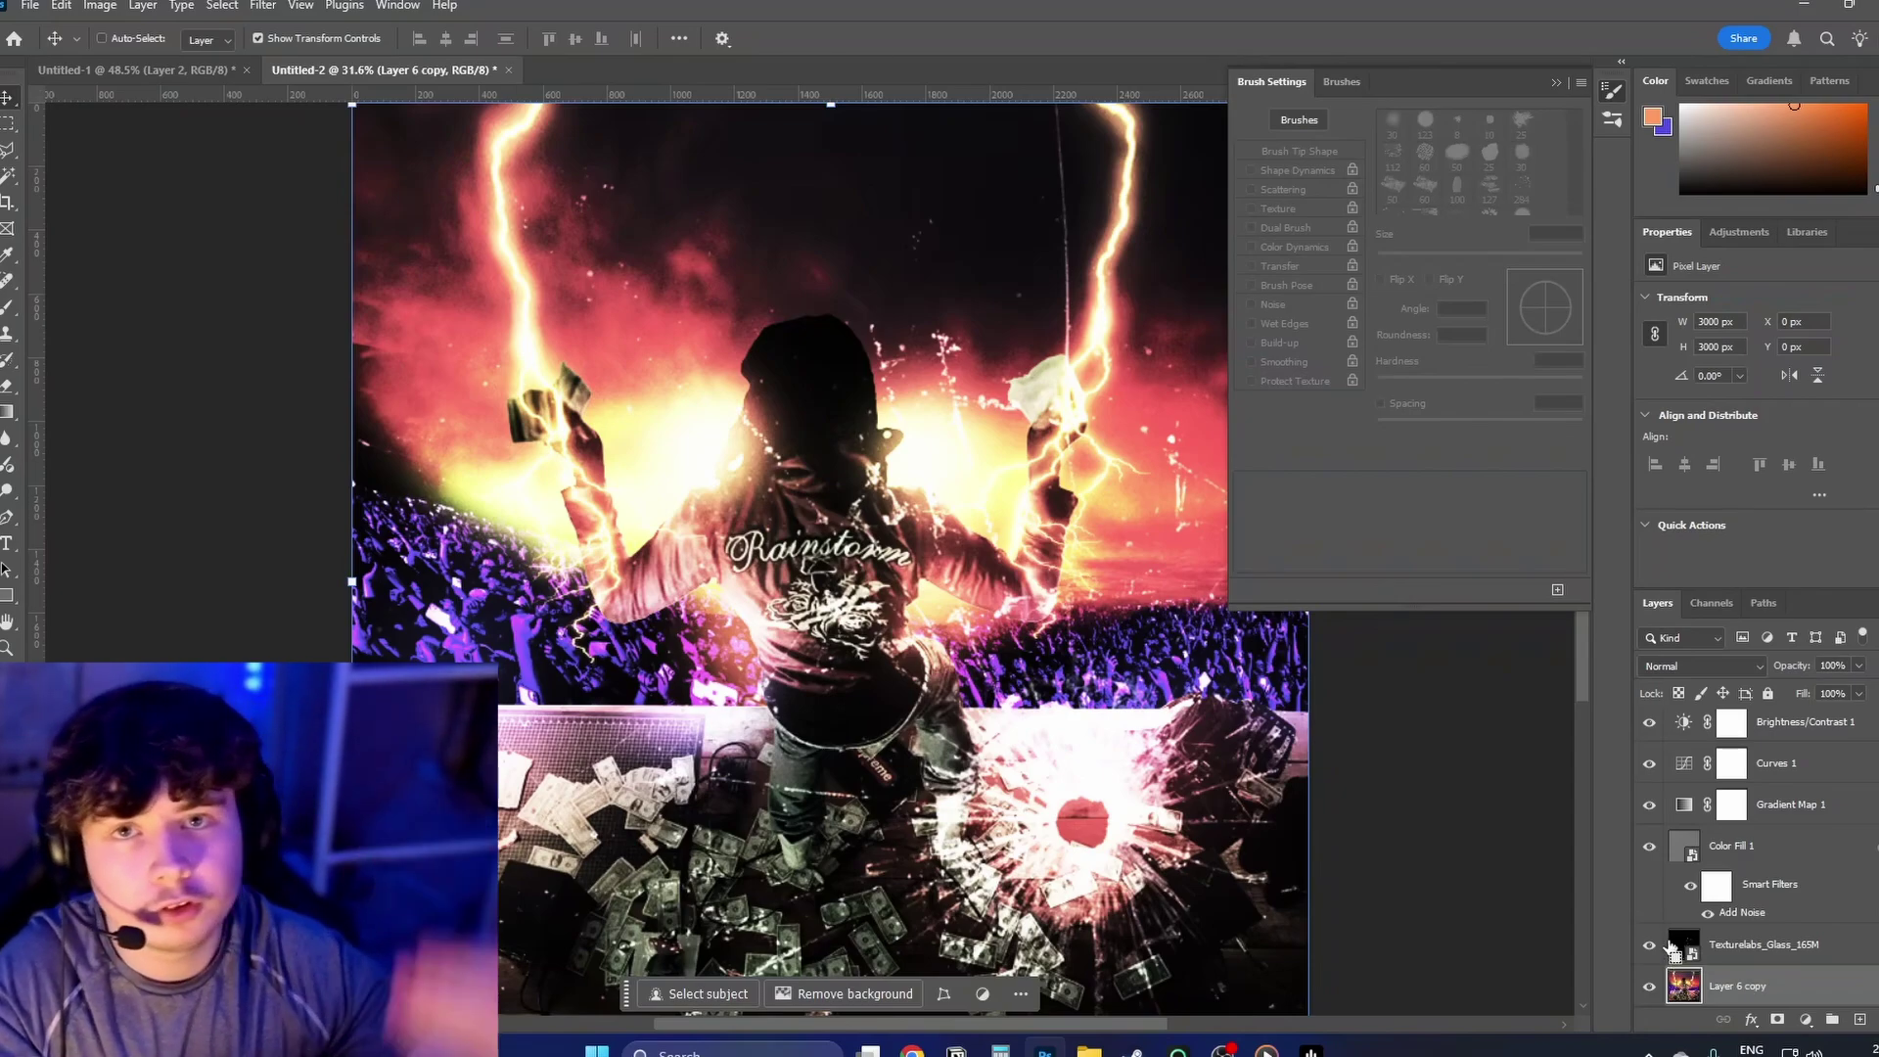
Step: Flip the merged copy of the artwork vertically and enlarge it around its centre to about 4532 px wide
key("ctrl+t")
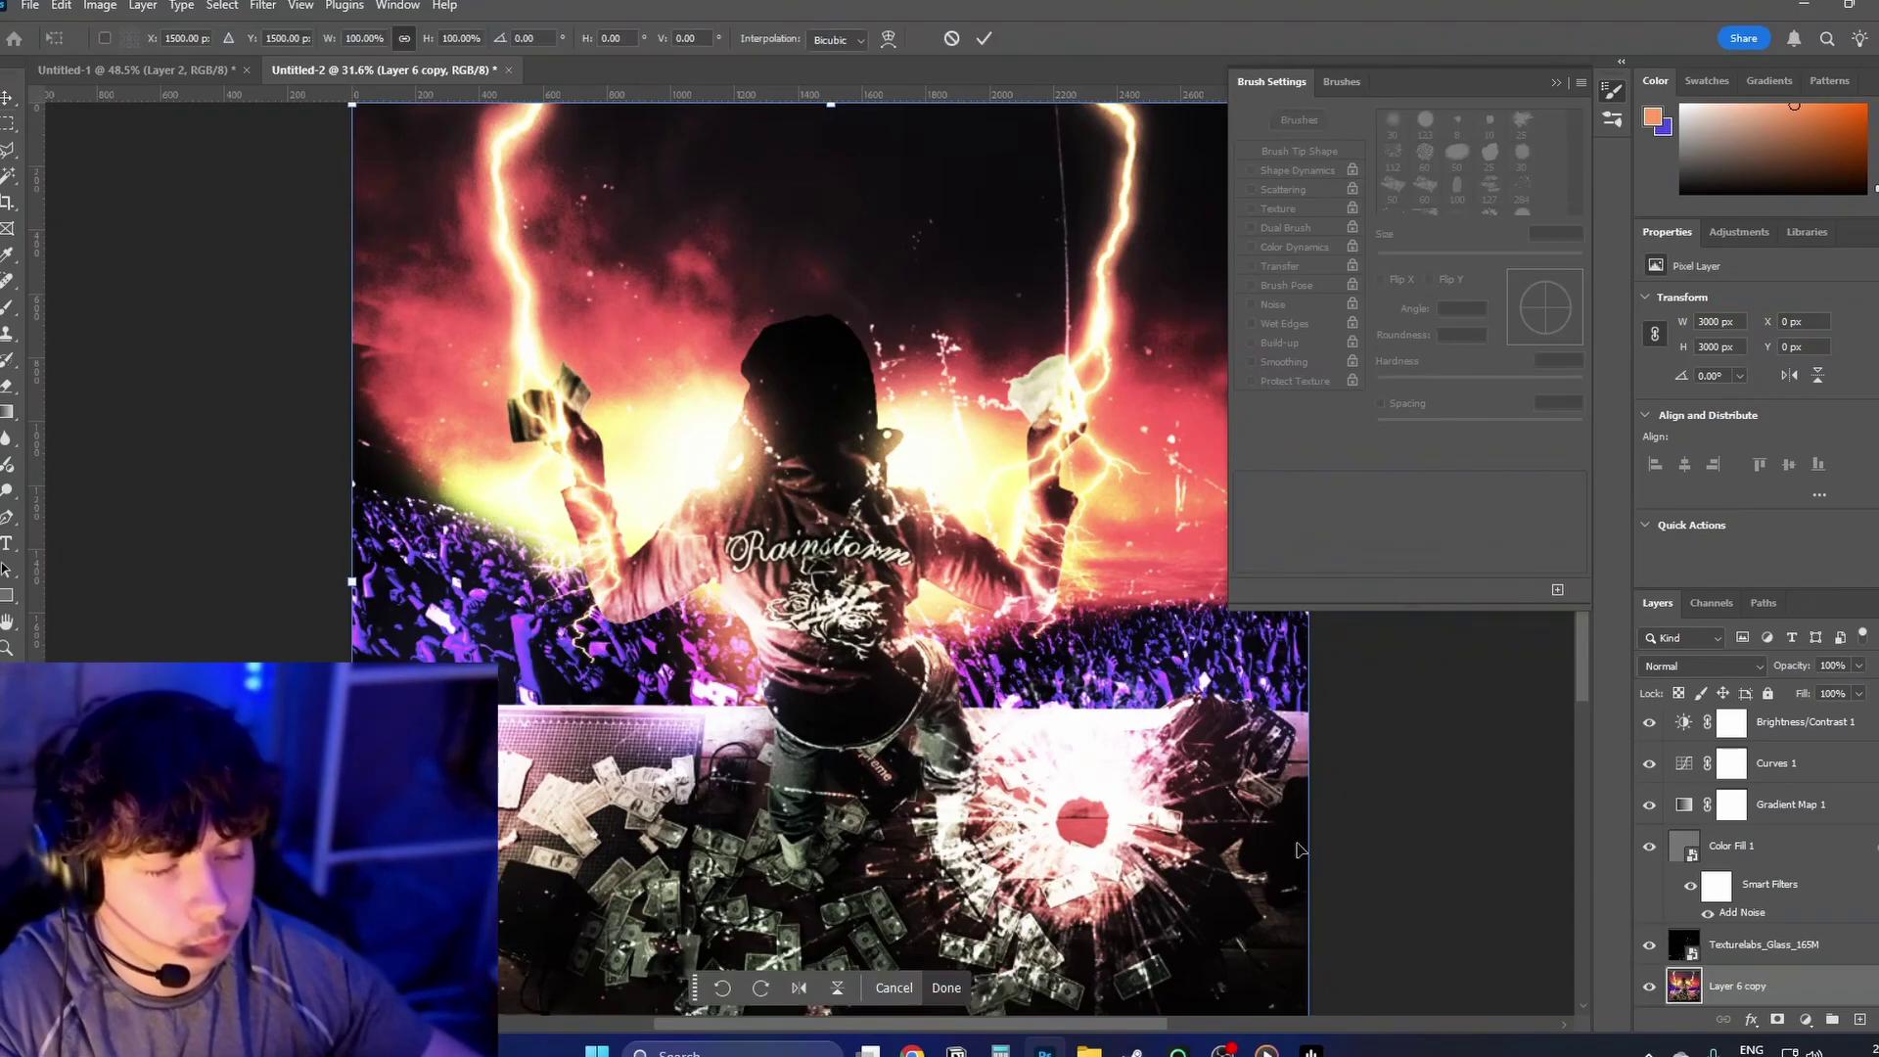
right_click(1137, 260)
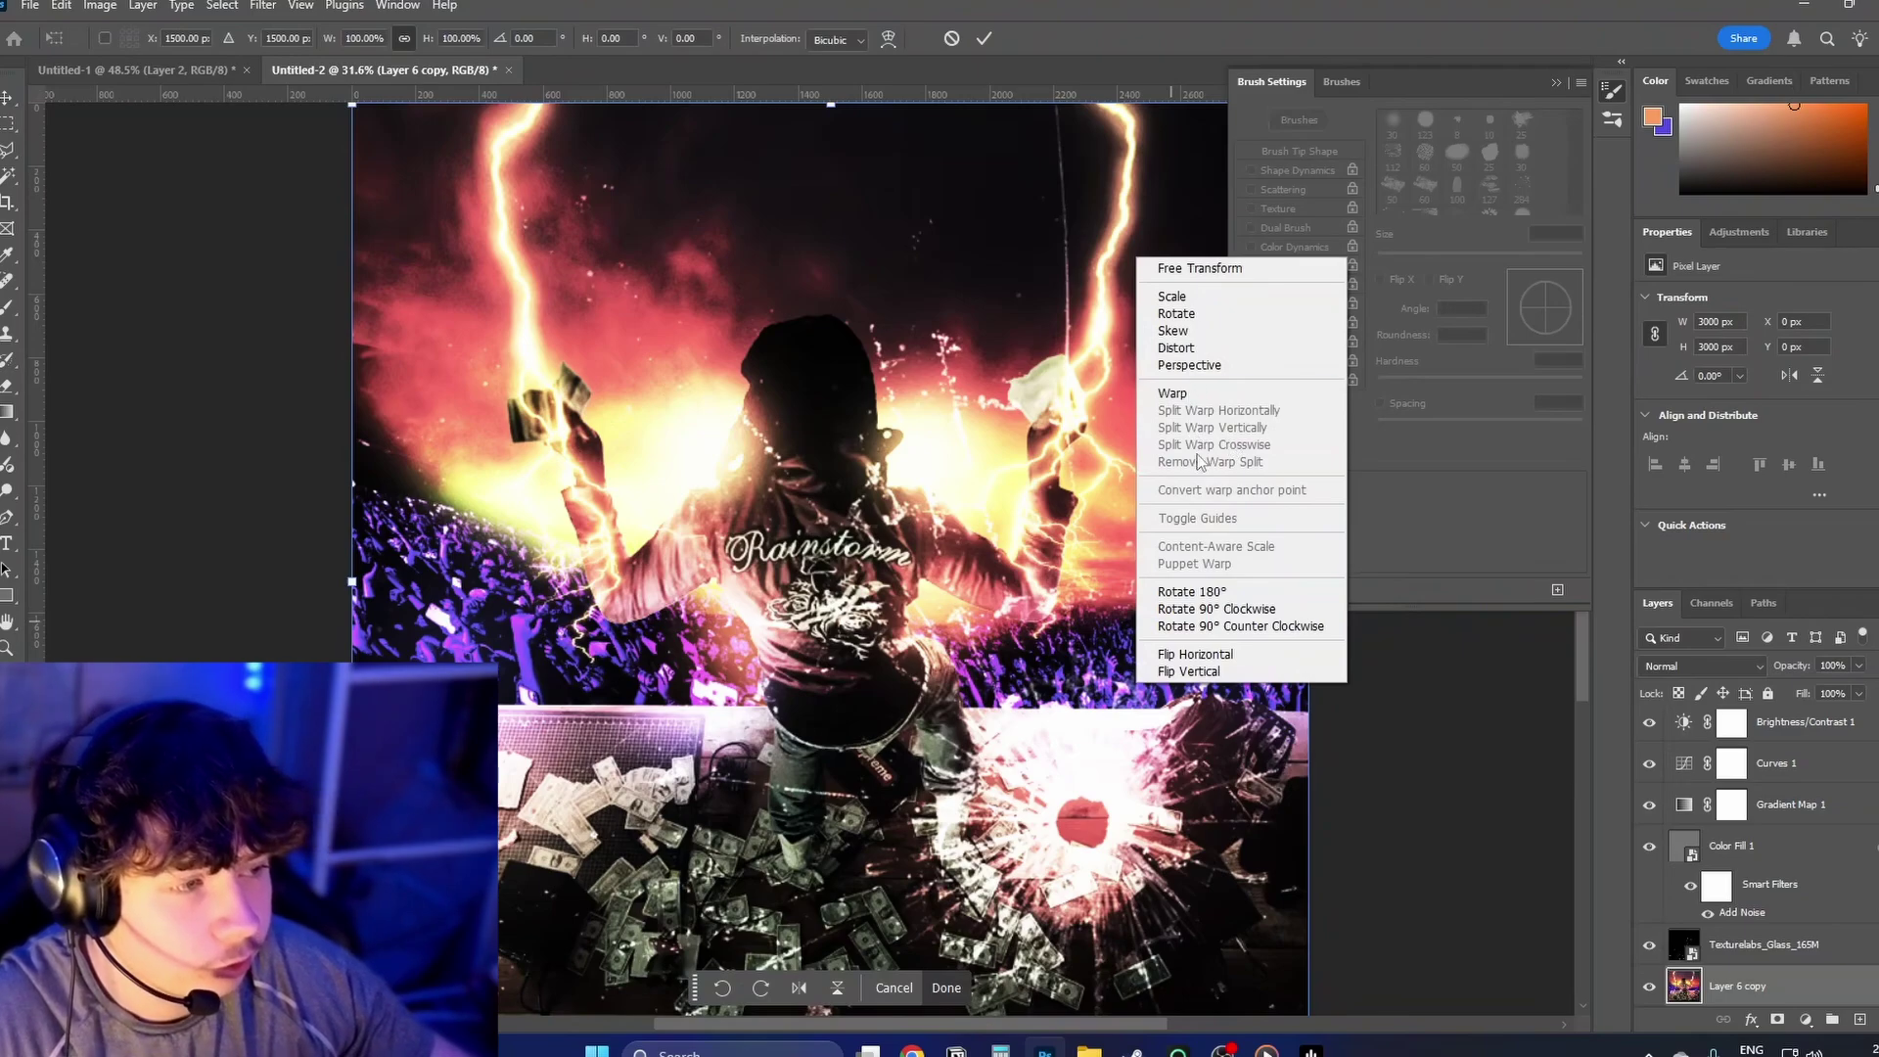
left_click(1204, 671)
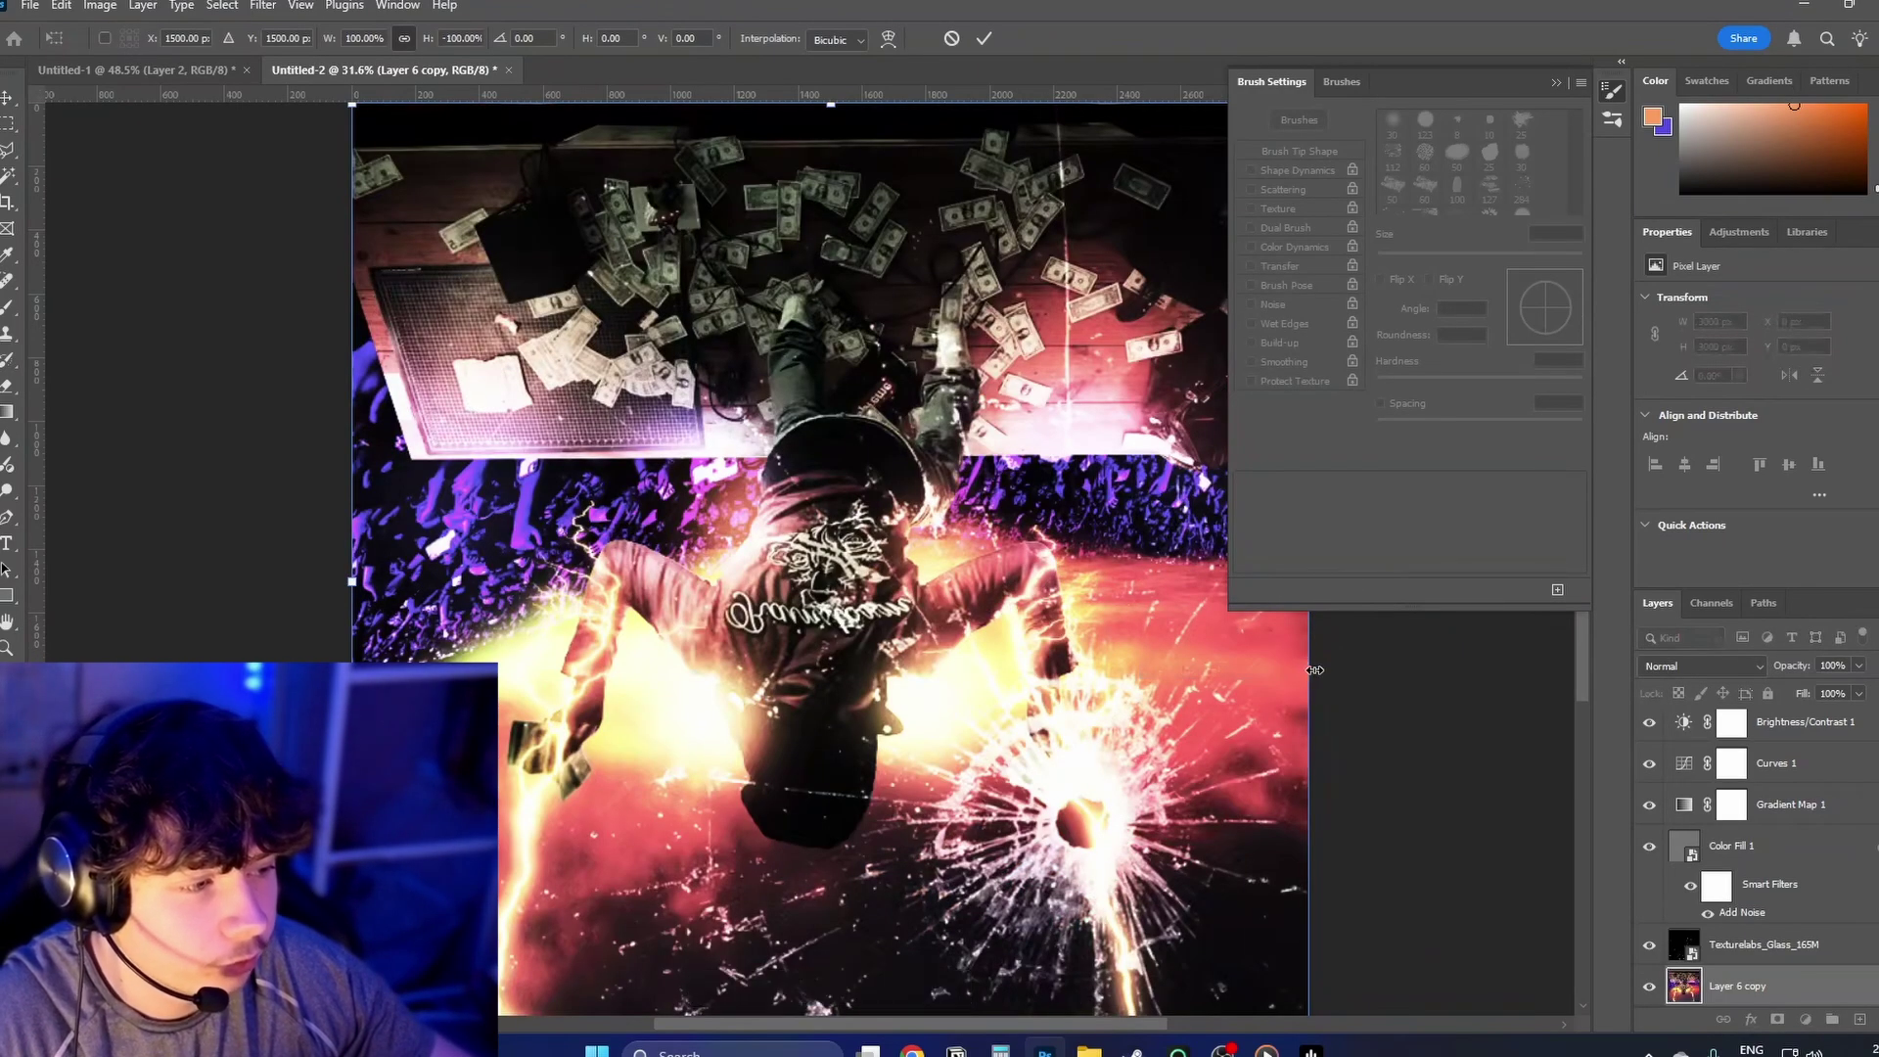
left_click_drag(1315, 670, 1560, 709)
key("Return")
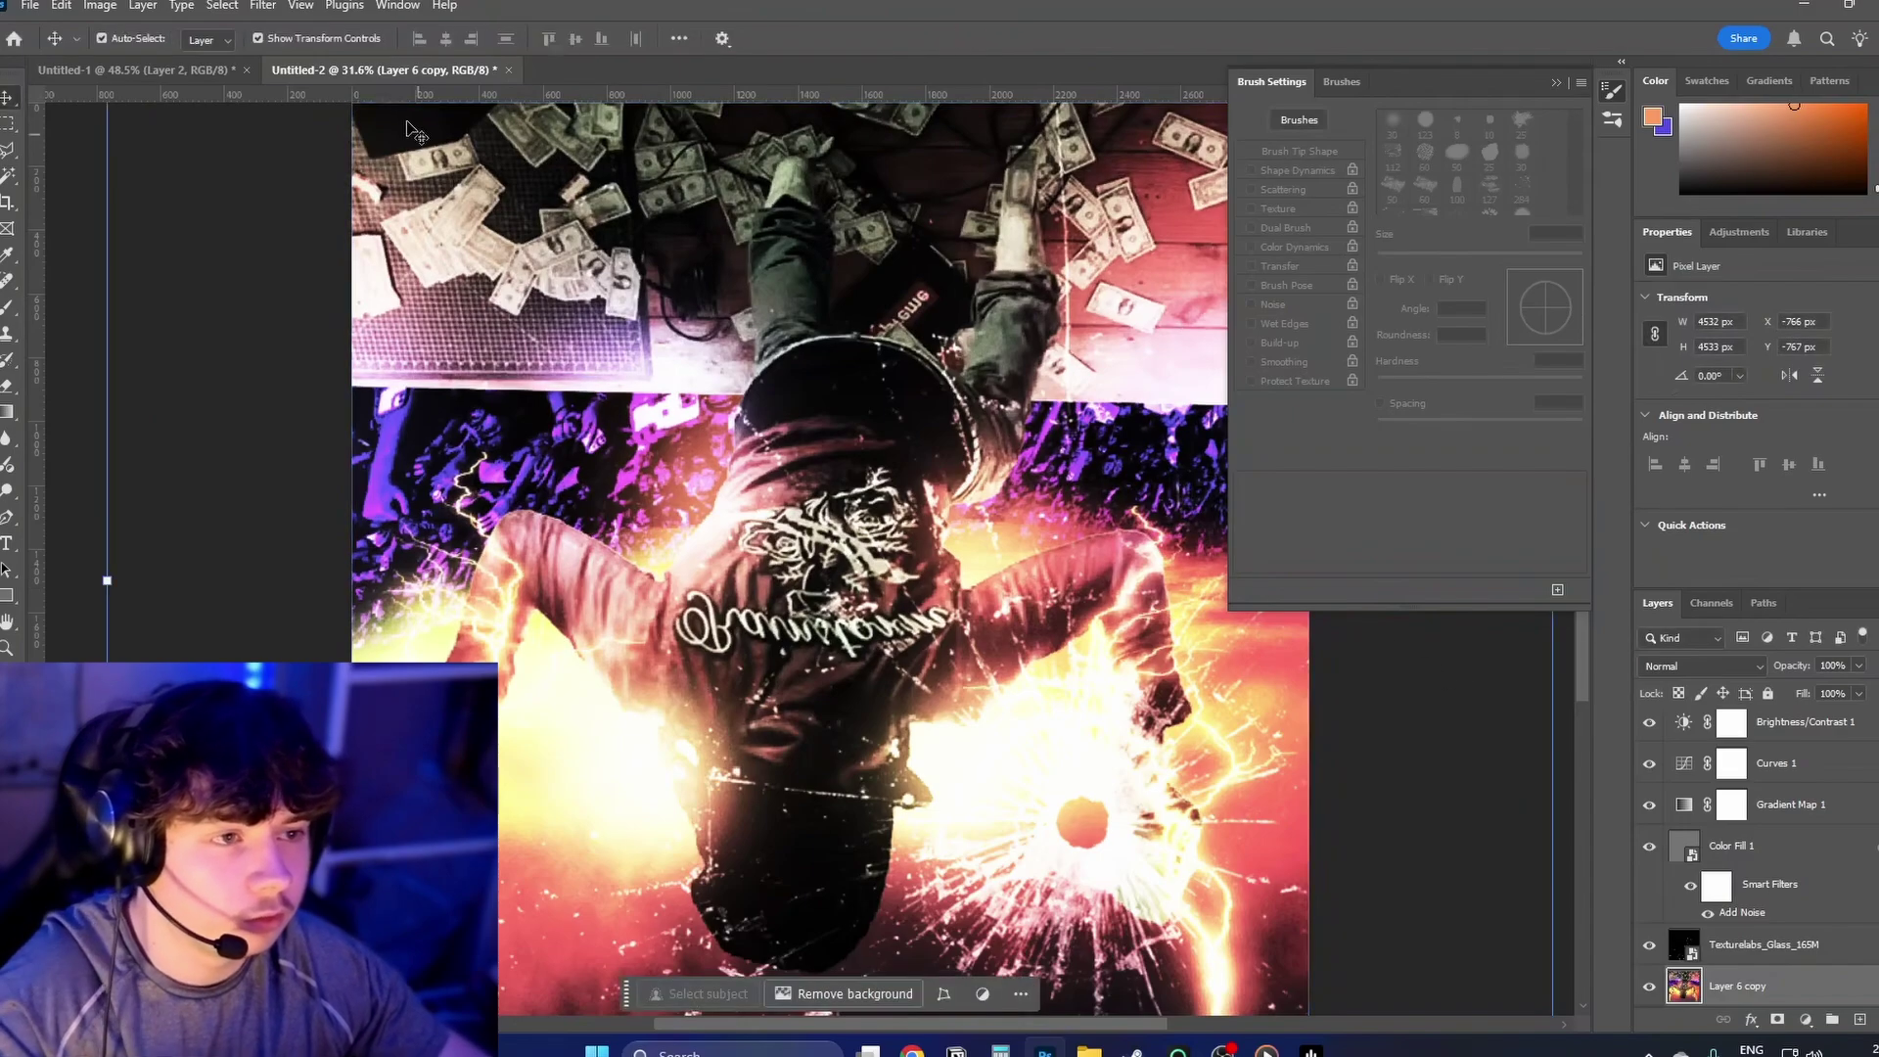
Step: Apply a Gaussian Blur with a 6.0-pixel radius to the flipped copy
left_click(263, 5)
mouse_move(354, 250)
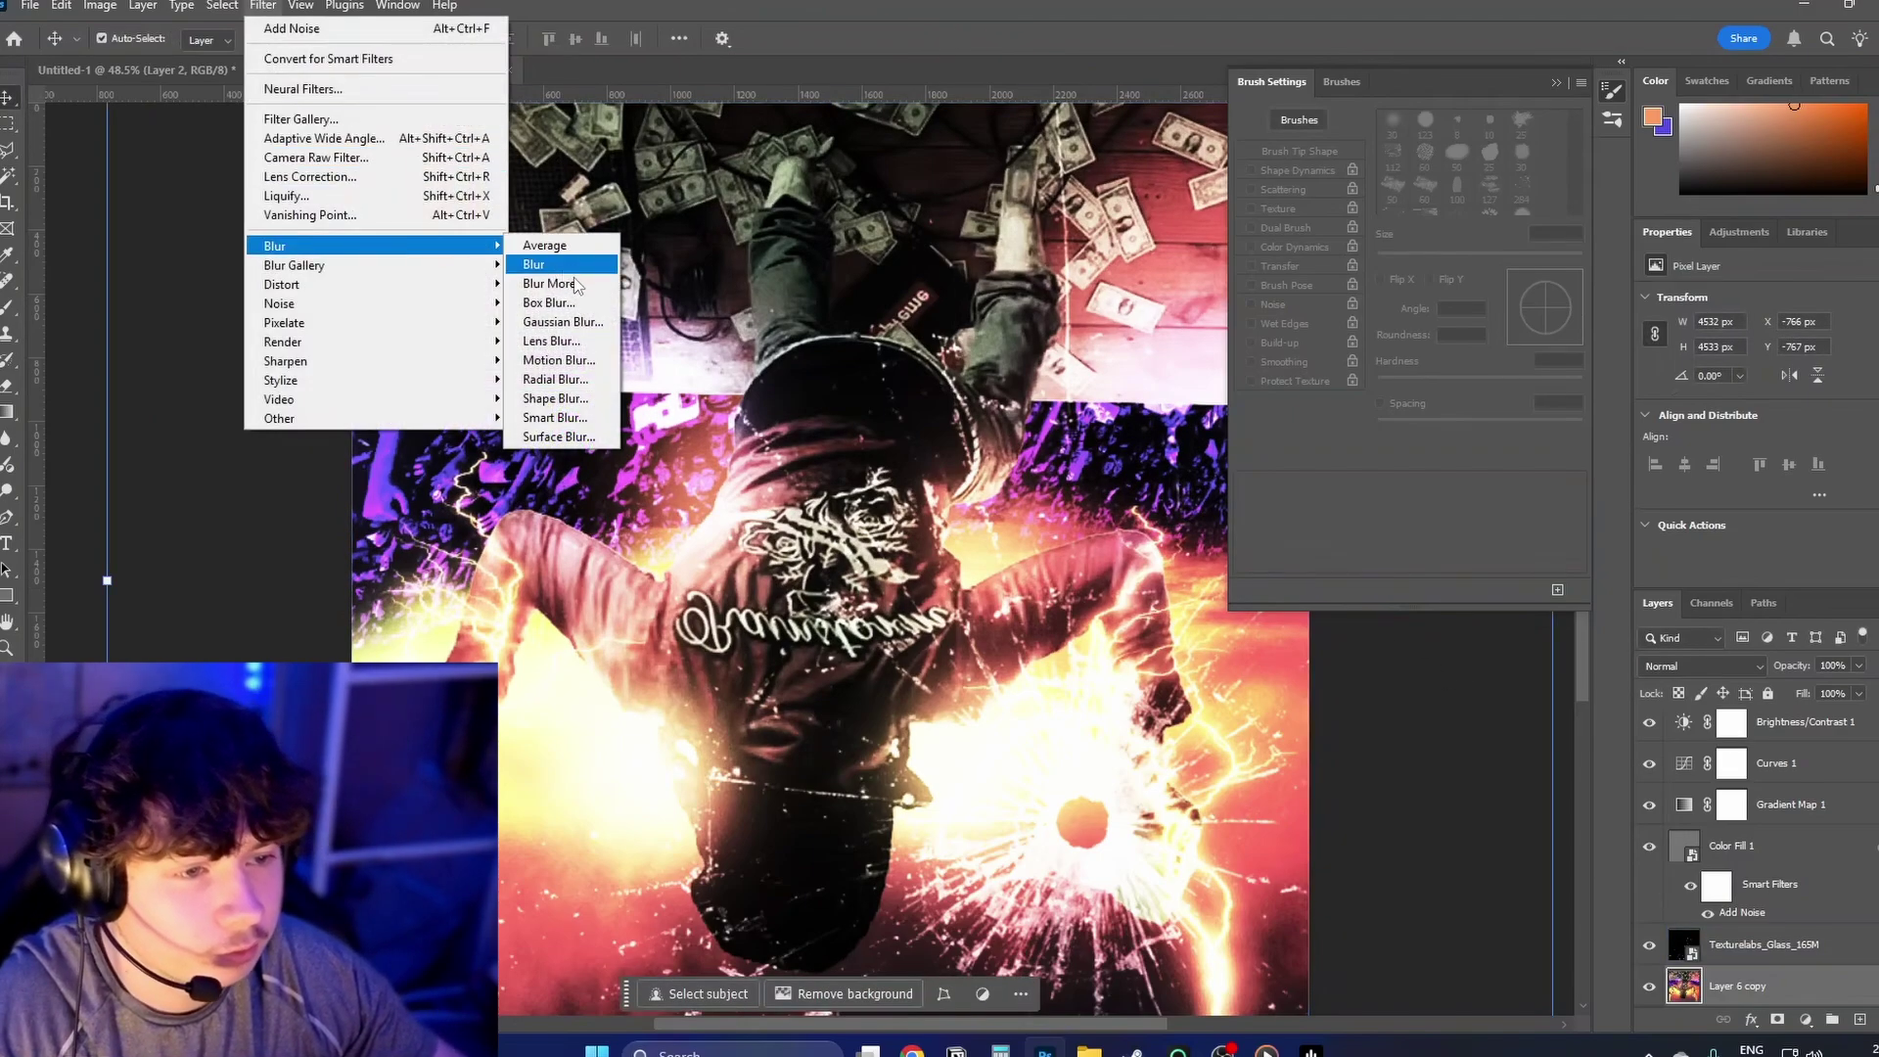
left_click(578, 331)
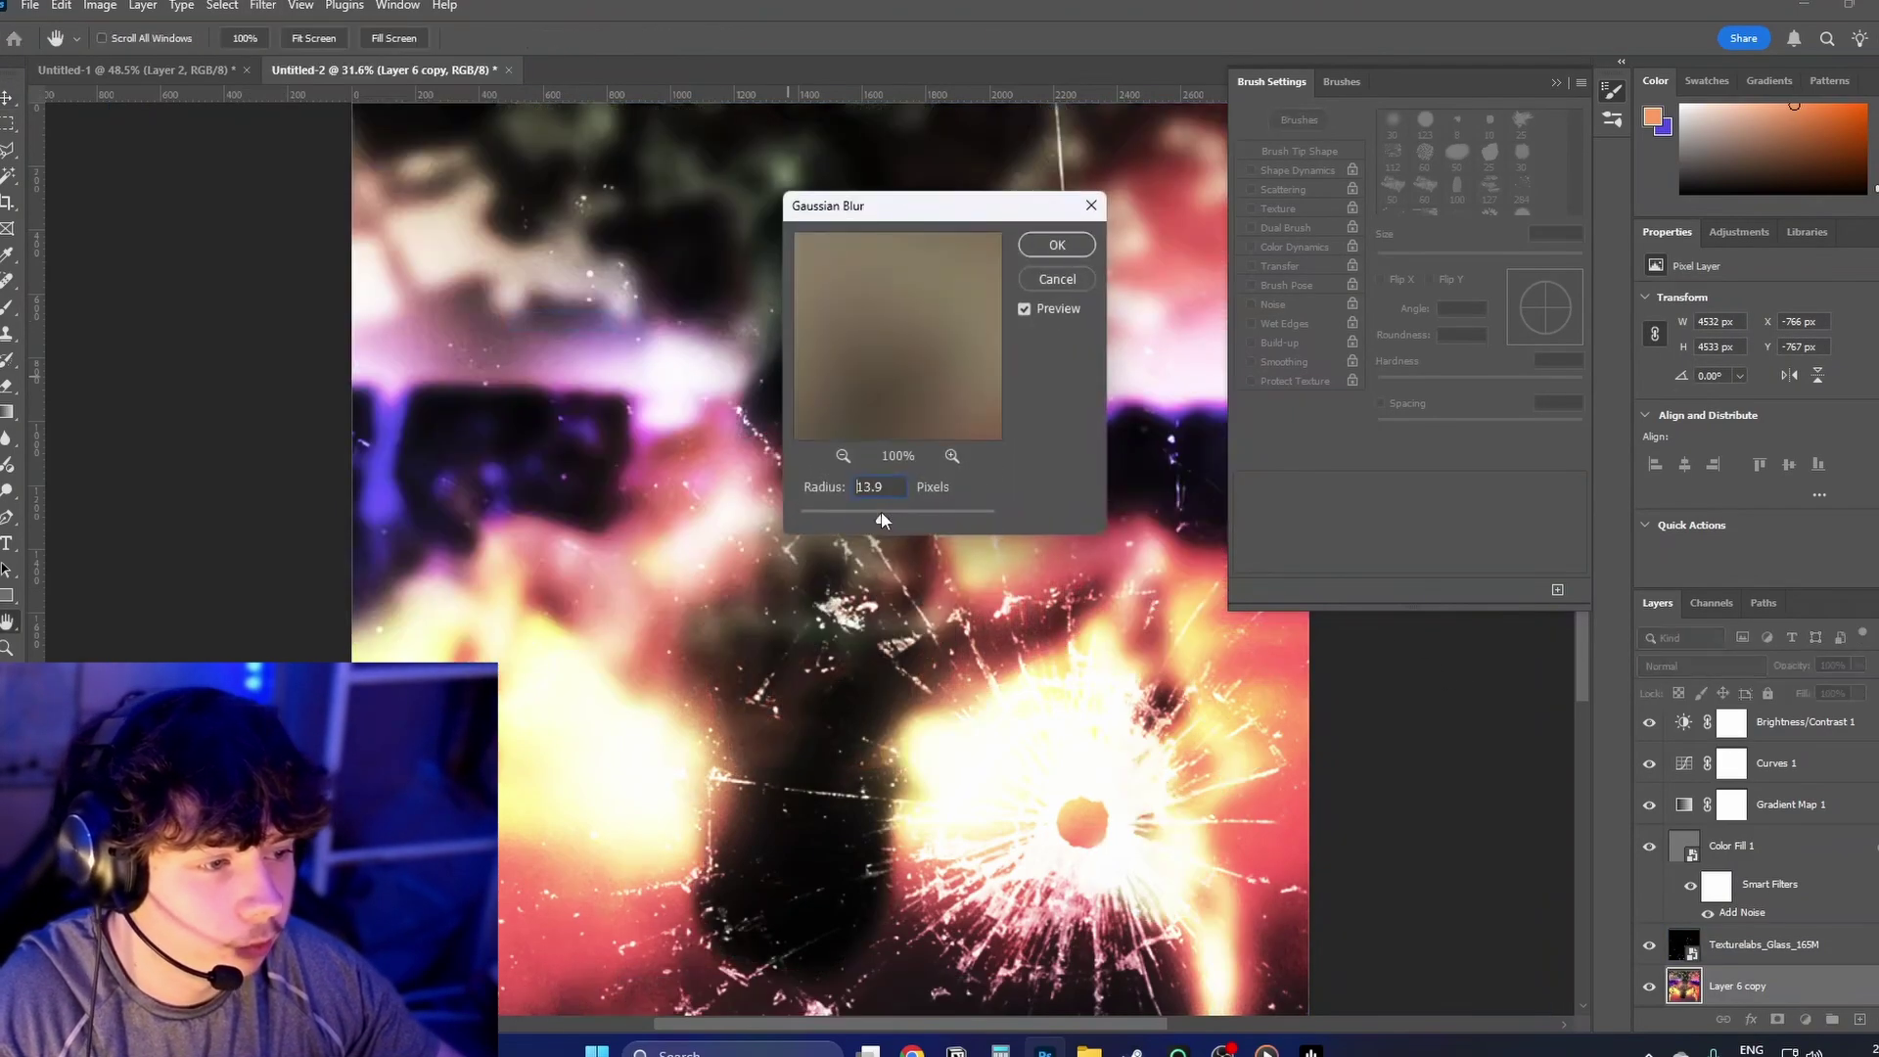
mouse_move(881, 511)
left_mouse_down()
mouse_move(837, 513)
mouse_move(867, 513)
left_mouse_up()
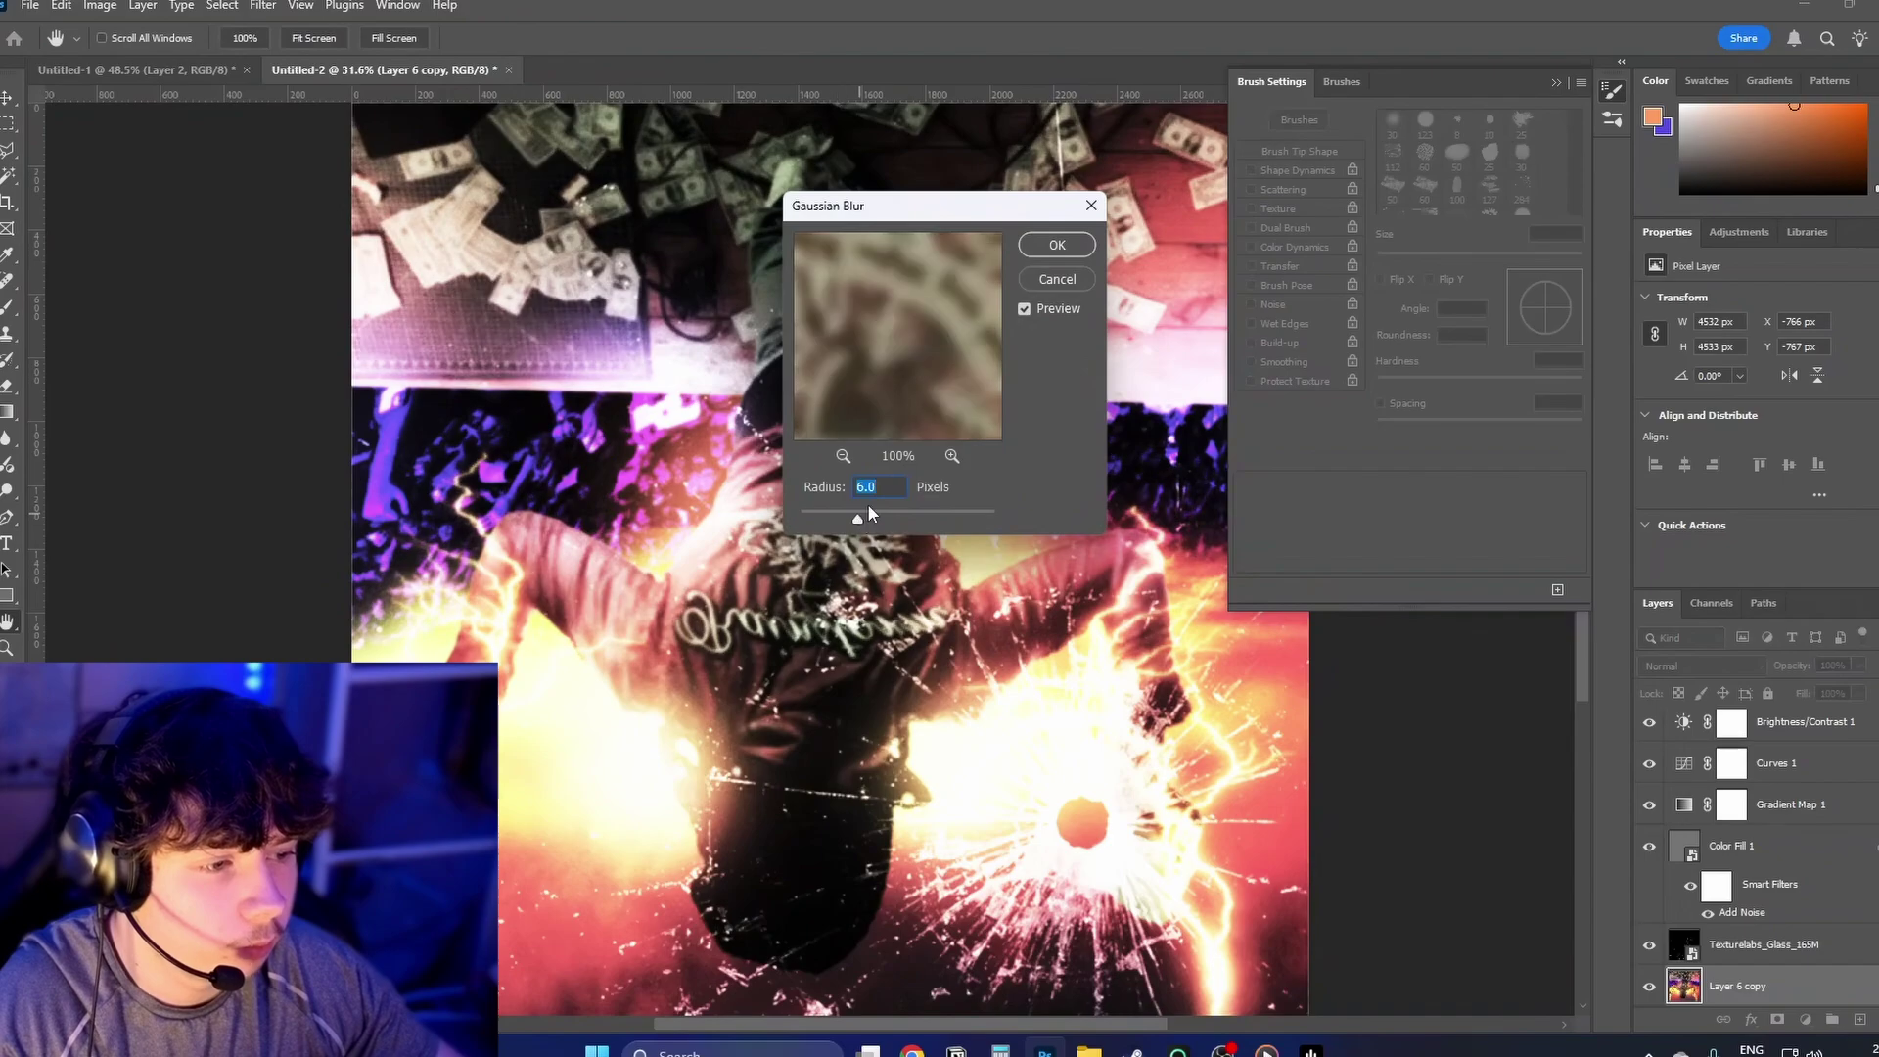
left_click(1070, 252)
Step: Set the flipped copy's blend mode to Color Dodge and add a layer mask to it
left_click(1684, 668)
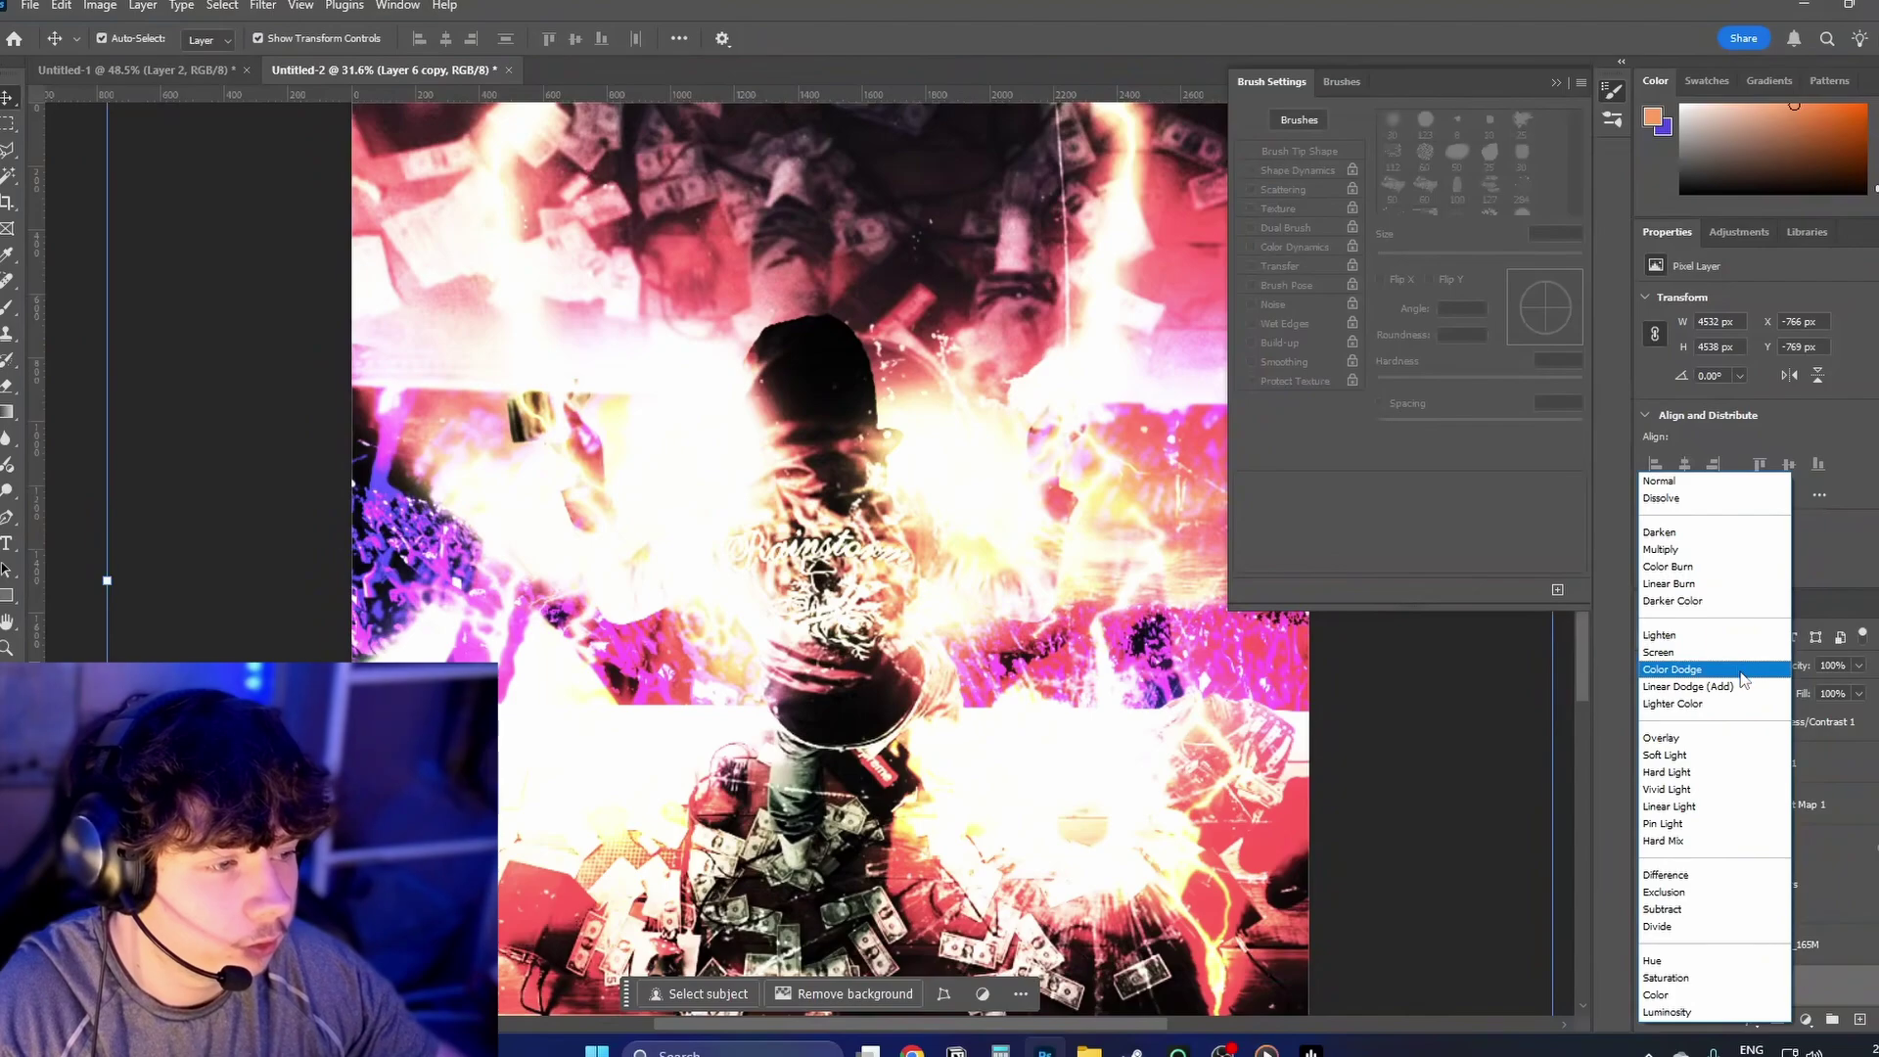
left_click(1740, 671)
left_click(1778, 1020)
Step: Paint the mask with a soft brush enlarged to 2089 px to hide the flipped copy over the figure and sky, undoing the last strokes
key("b")
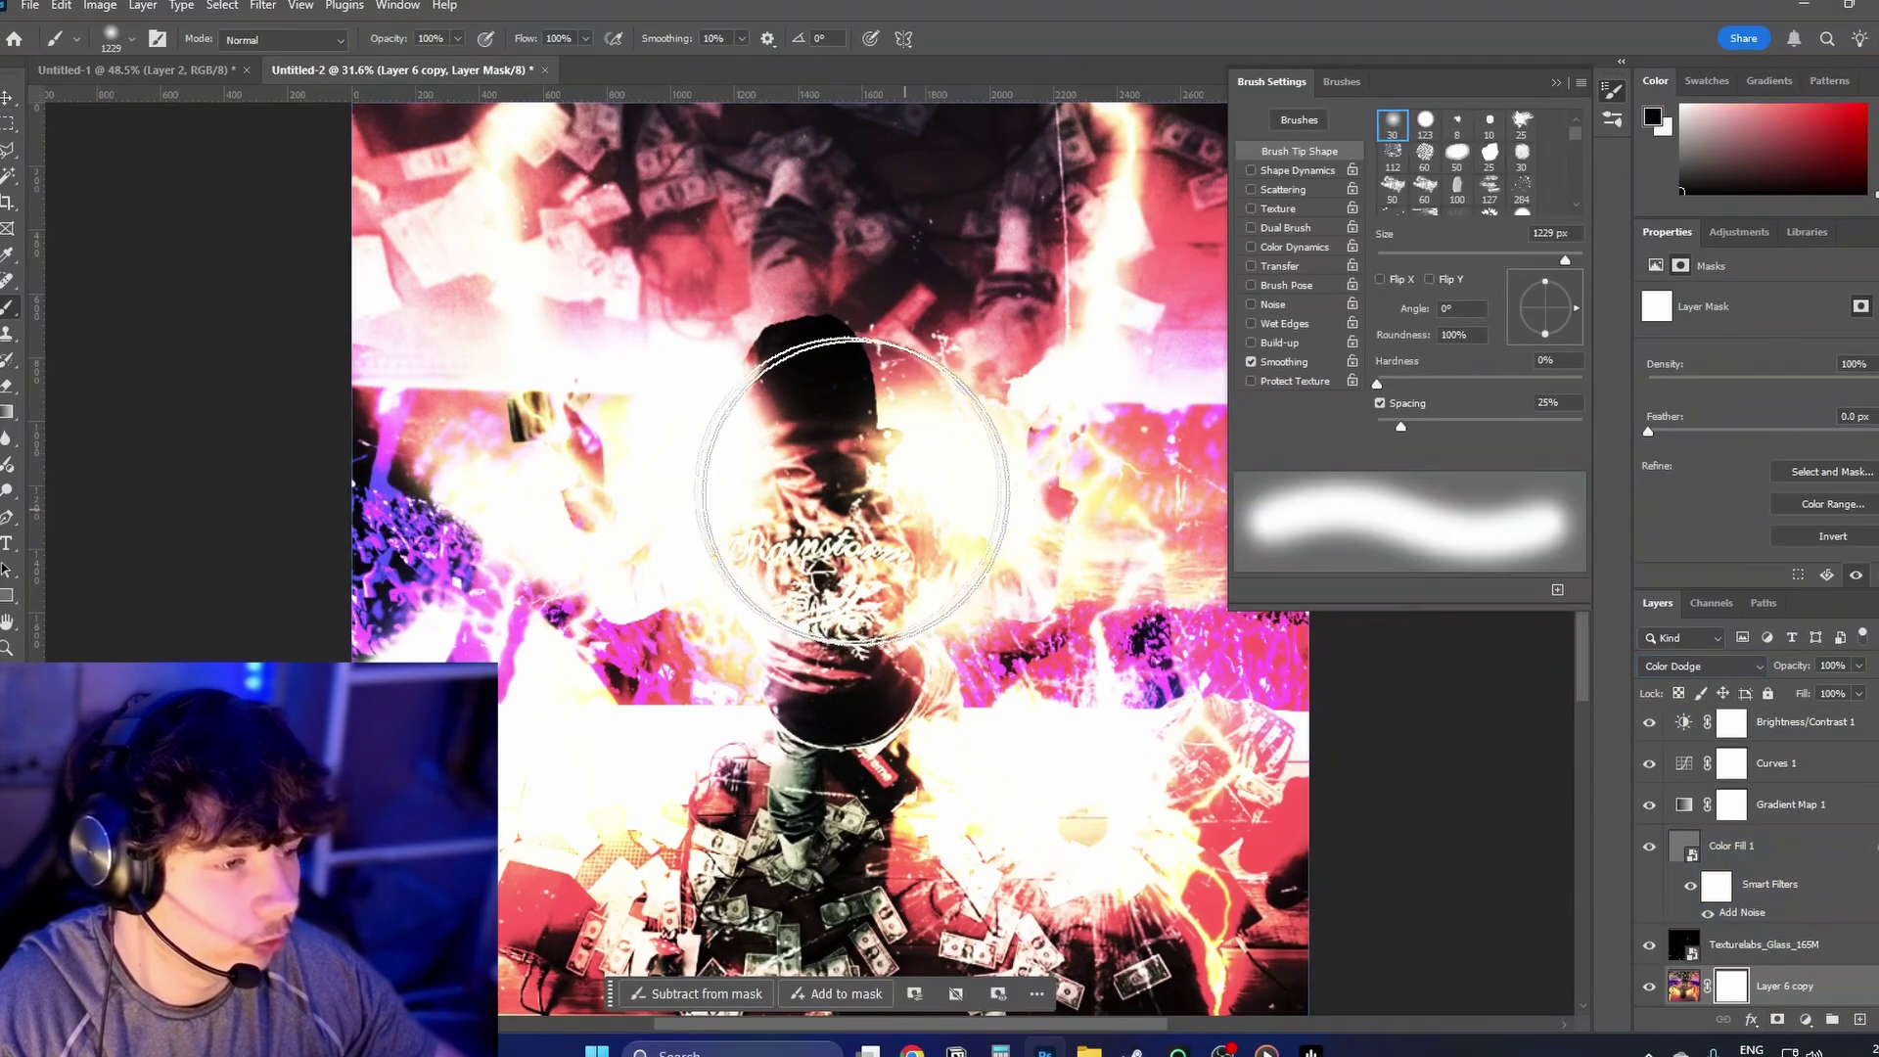
left_click(846, 489)
left_click(732, 283)
right_click(725, 244, "alt")
mouse_move(853, 233)
left_mouse_down()
mouse_move(510, 216)
mouse_move(549, 233)
mouse_move(1088, 224)
mouse_move(653, 229)
mouse_move(978, 267)
mouse_move(727, 460)
mouse_move(757, 485)
mouse_move(609, 515)
mouse_move(816, 544)
mouse_move(920, 589)
mouse_move(1172, 604)
mouse_move(1107, 501)
mouse_move(951, 448)
mouse_move(716, 442)
mouse_move(802, 636)
mouse_move(790, 681)
mouse_move(671, 775)
mouse_move(514, 795)
mouse_move(292, 893)
left_mouse_up()
left_click_drag(475, 886, 483, 741)
left_click(391, 867)
left_click_drag(1182, 757, 1267, 763)
key("ctrl+z")
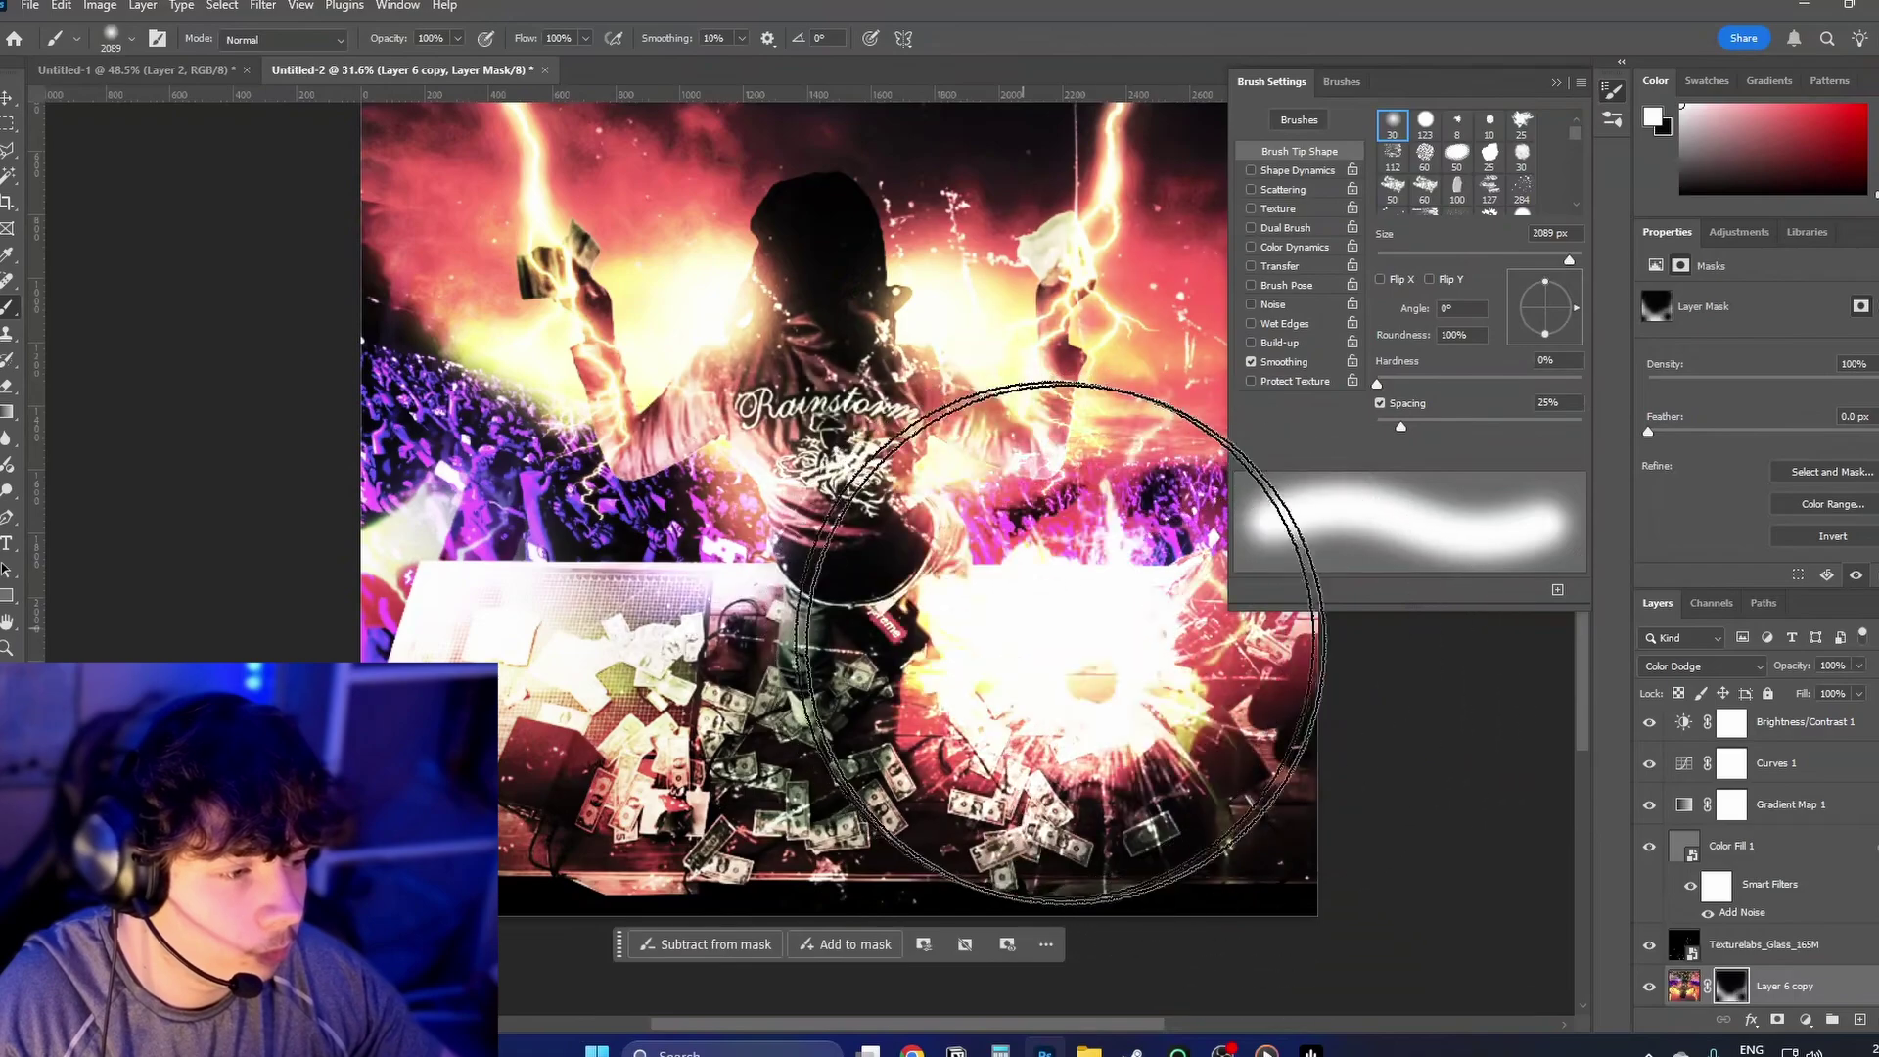
key("ctrl+z")
Step: Refine the mask around the figure and the left side of the crowd with alternating black and white soft strokes, reducing the brush to 1318 px
left_click(553, 492)
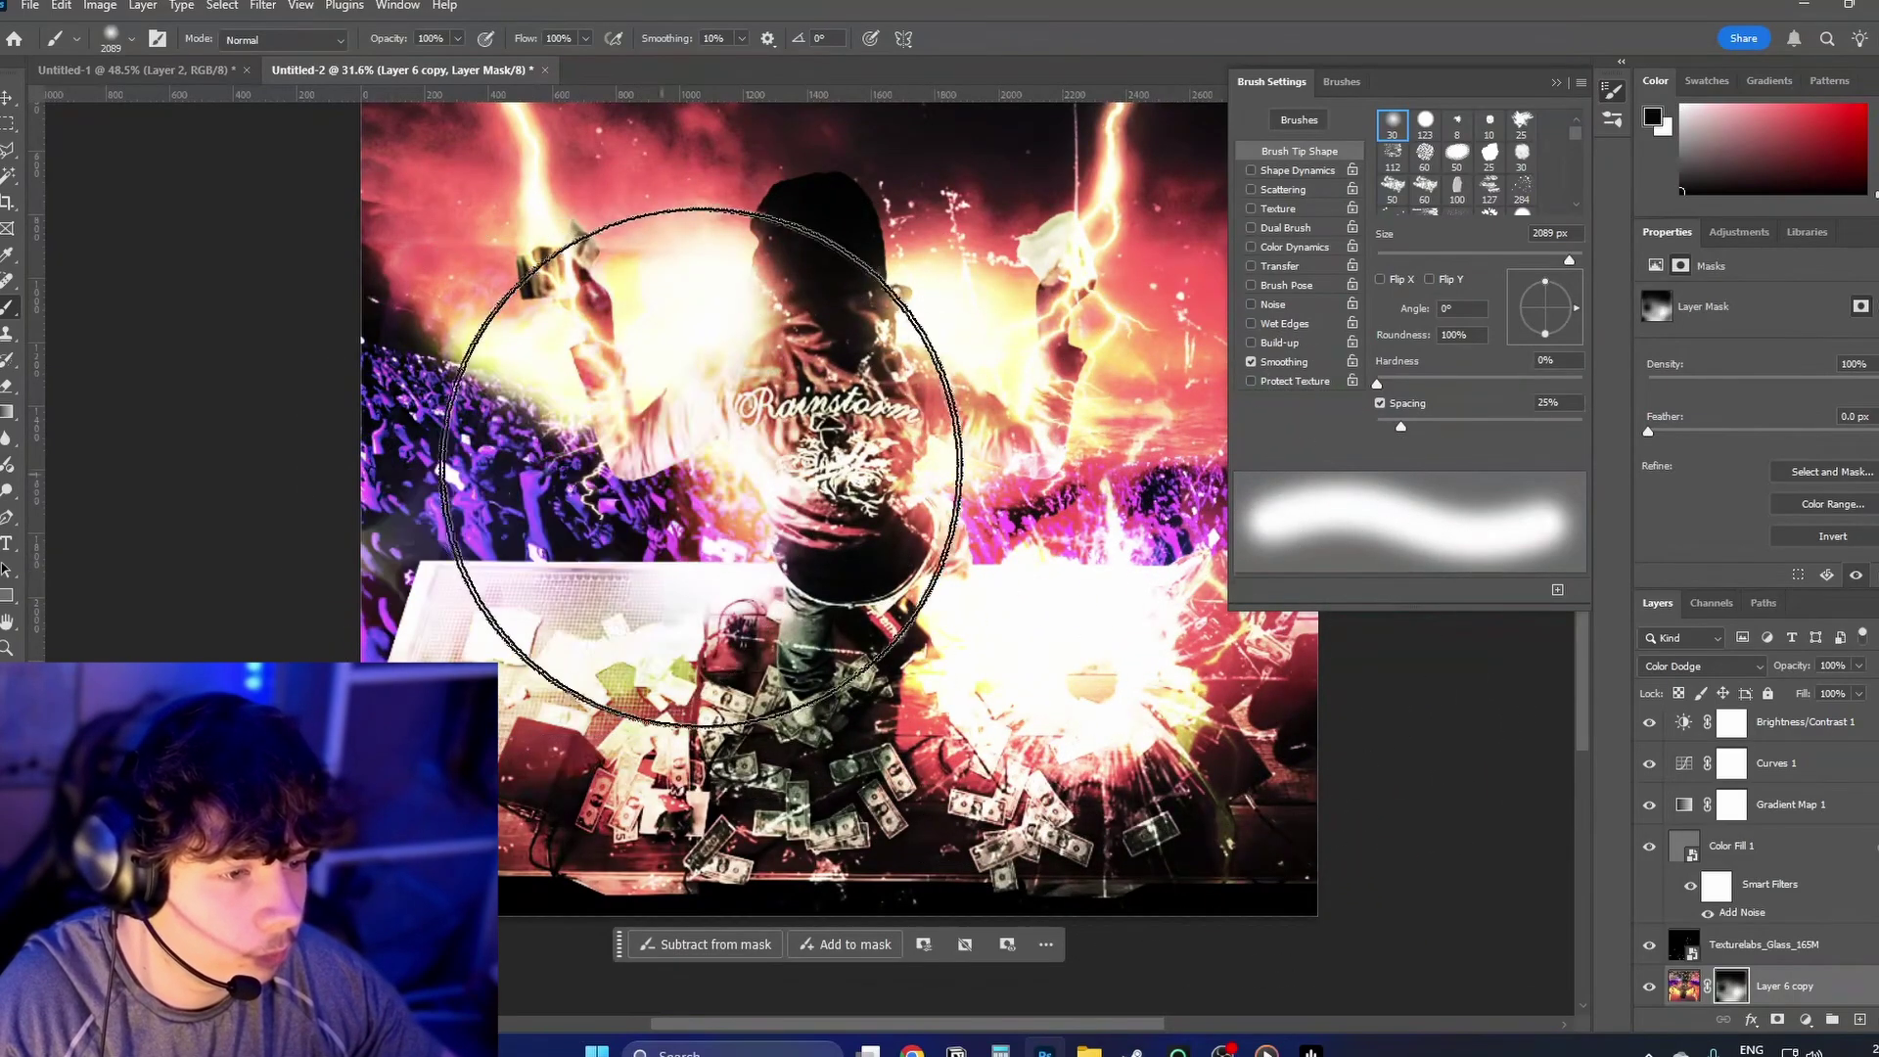
key("x")
left_click(612, 462)
key("x")
left_click_drag(632, 470, 532, 468)
left_click(543, 484)
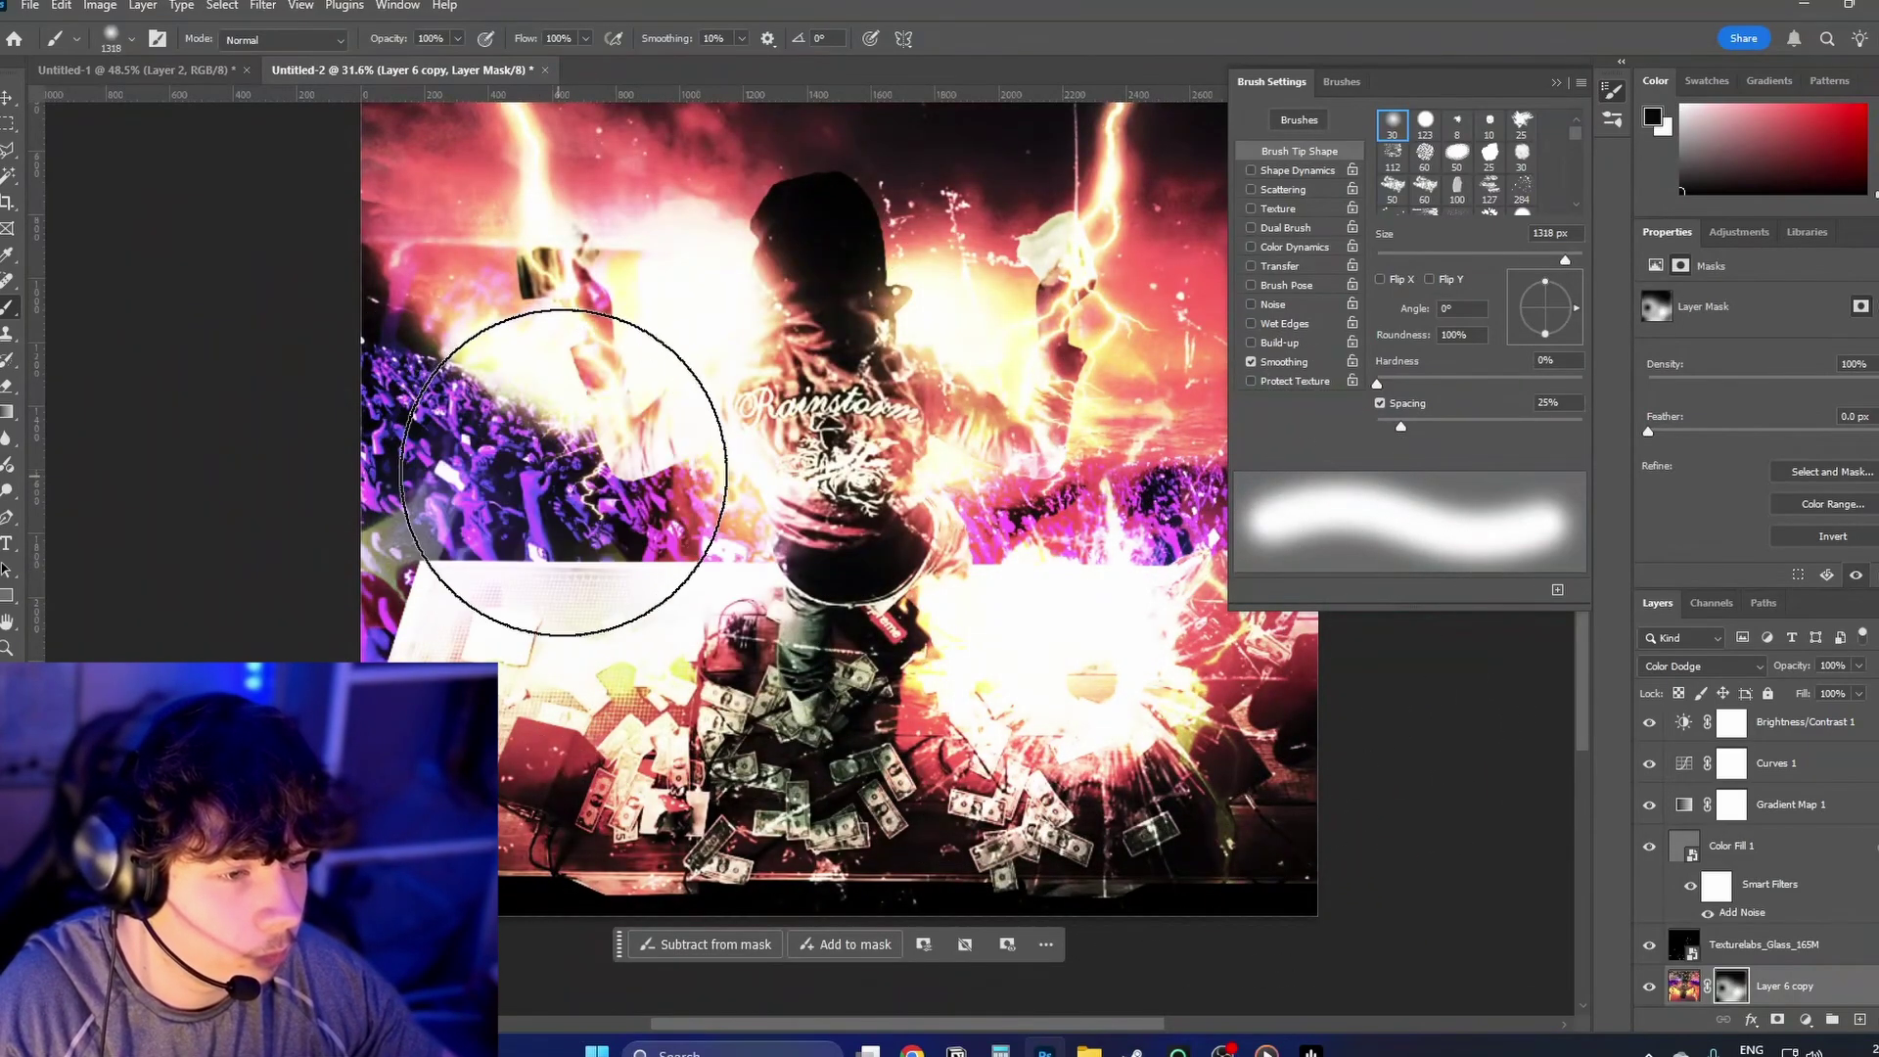
key("x")
left_click(463, 470)
key("x")
left_click(595, 486)
key("x")
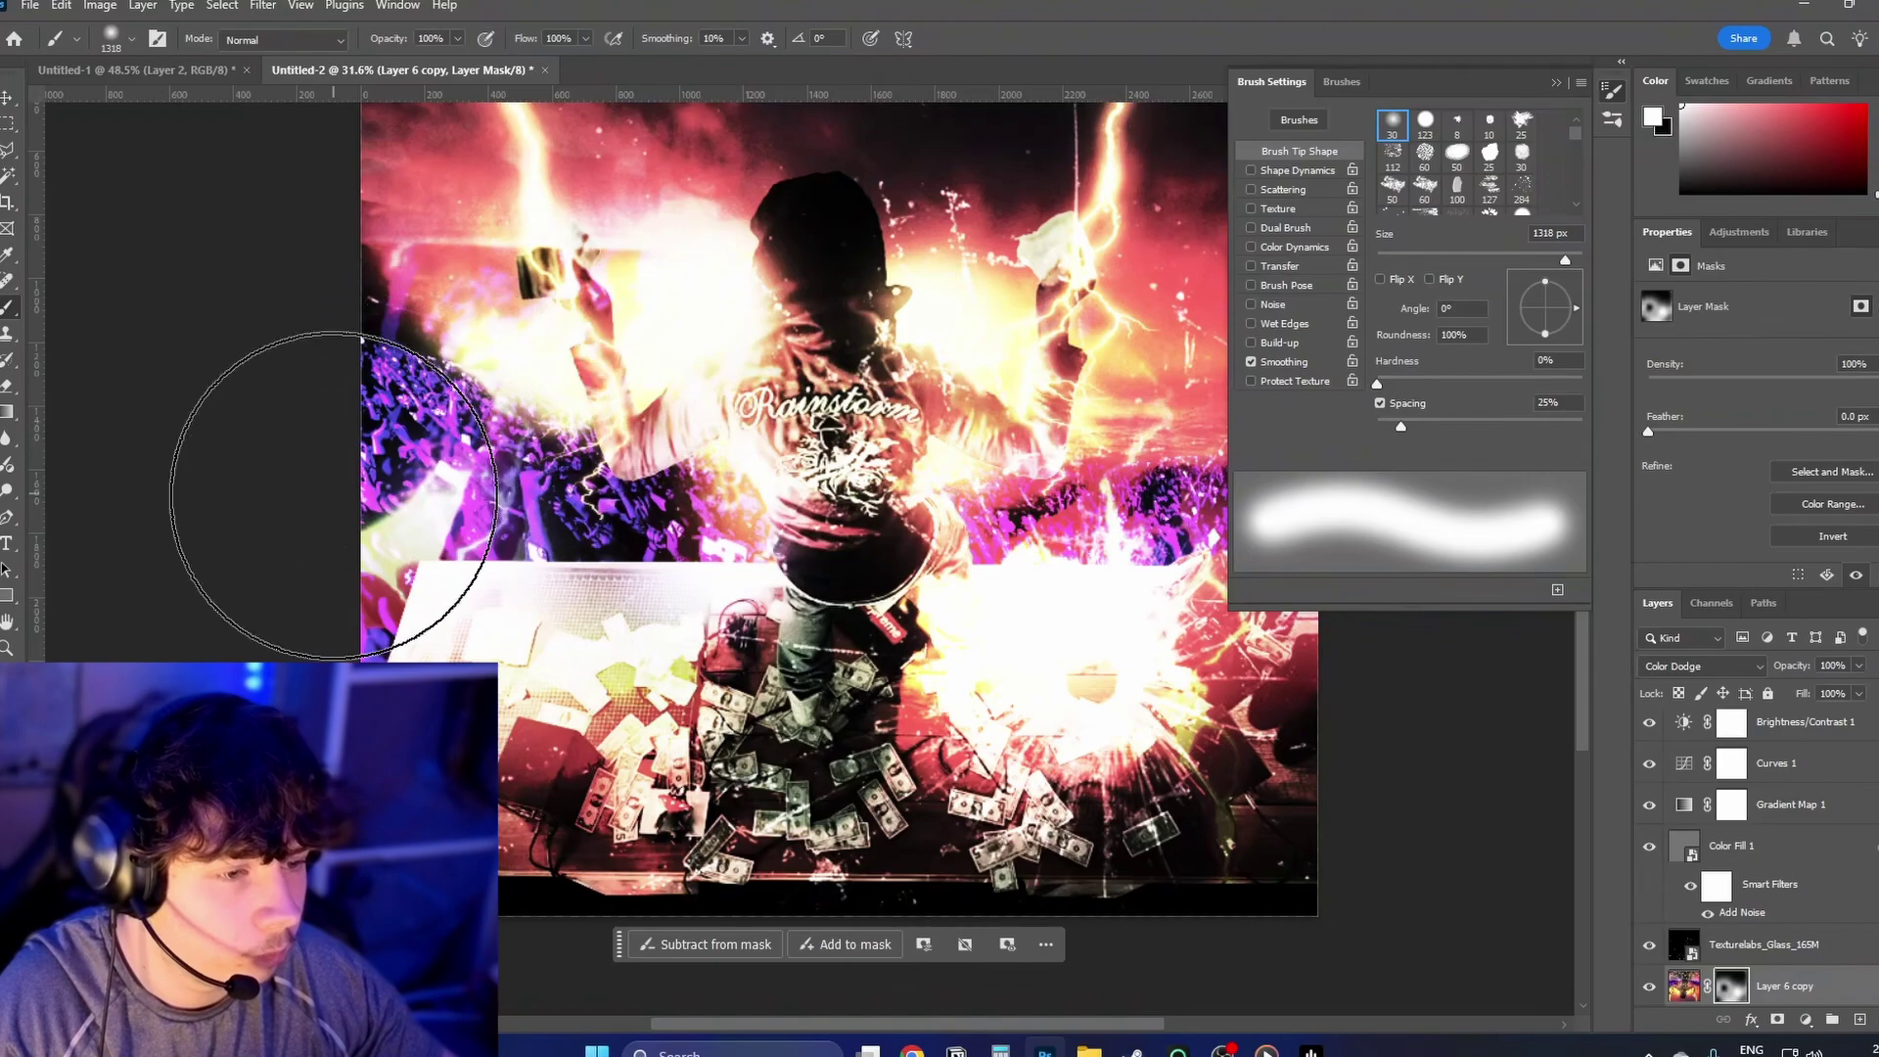
left_click_drag(708, 334, 537, 452)
mouse_move(570, 404)
left_mouse_down()
mouse_move(688, 389)
mouse_move(879, 407)
left_mouse_up()
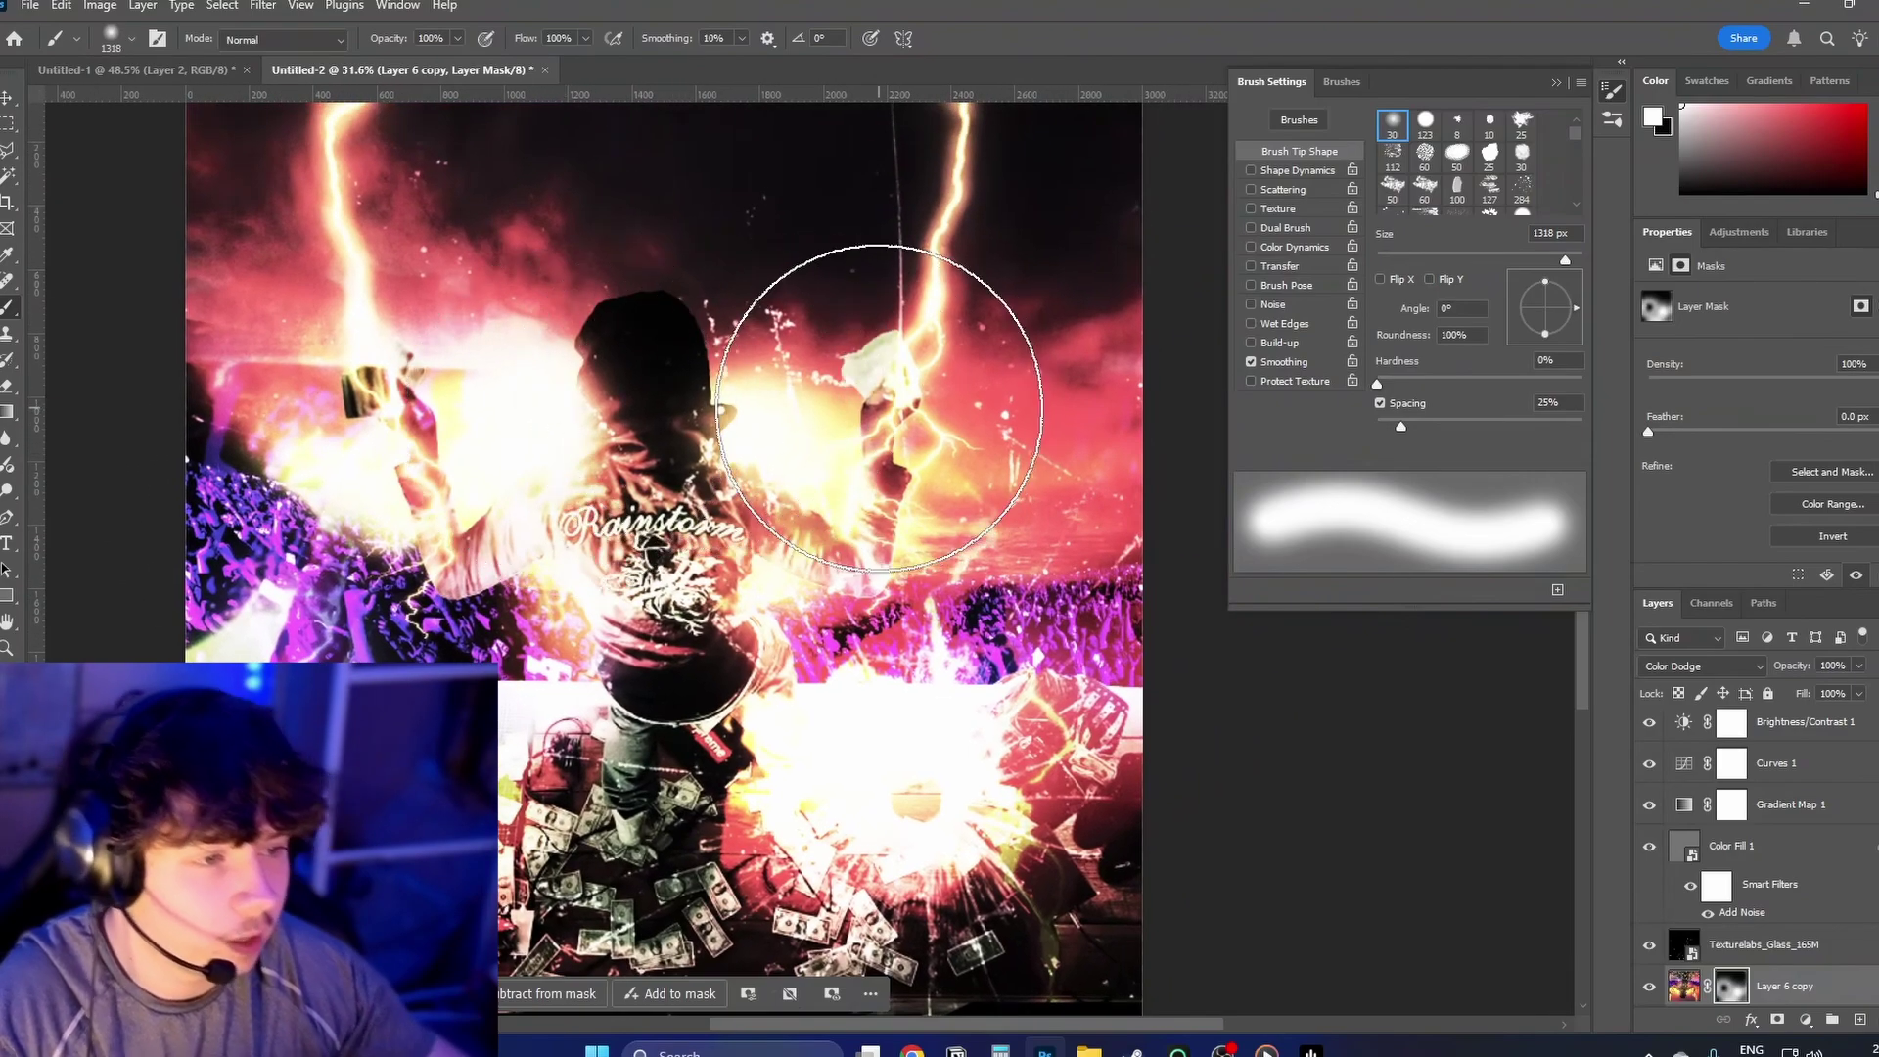
Step: Mask out the flipped copy around the raised left hand with a 1318 px black brush, comparing the artwork with the layer hidden and shown
left_click(1651, 987)
left_click(1651, 987)
left_click(1652, 989)
left_click(1653, 990)
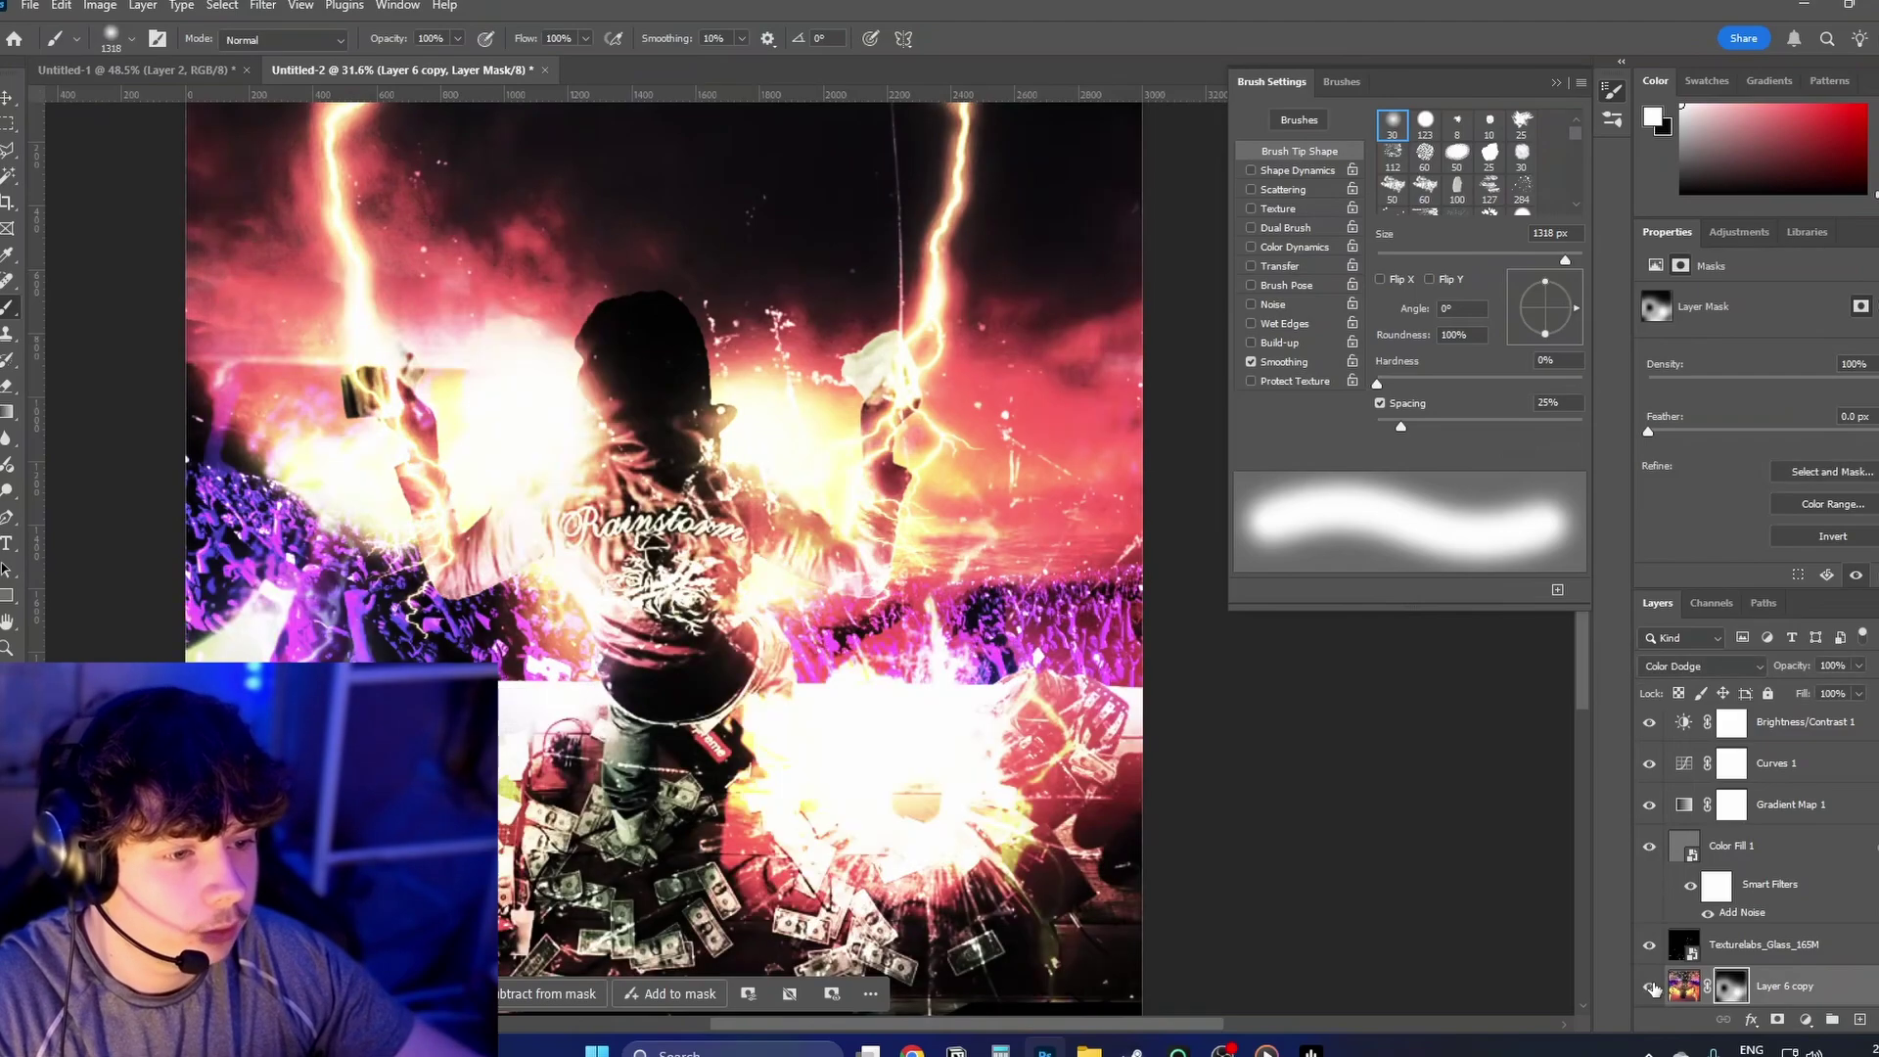
key("x")
mouse_move(340, 326)
left_mouse_down()
mouse_move(440, 298)
mouse_move(468, 325)
left_mouse_up()
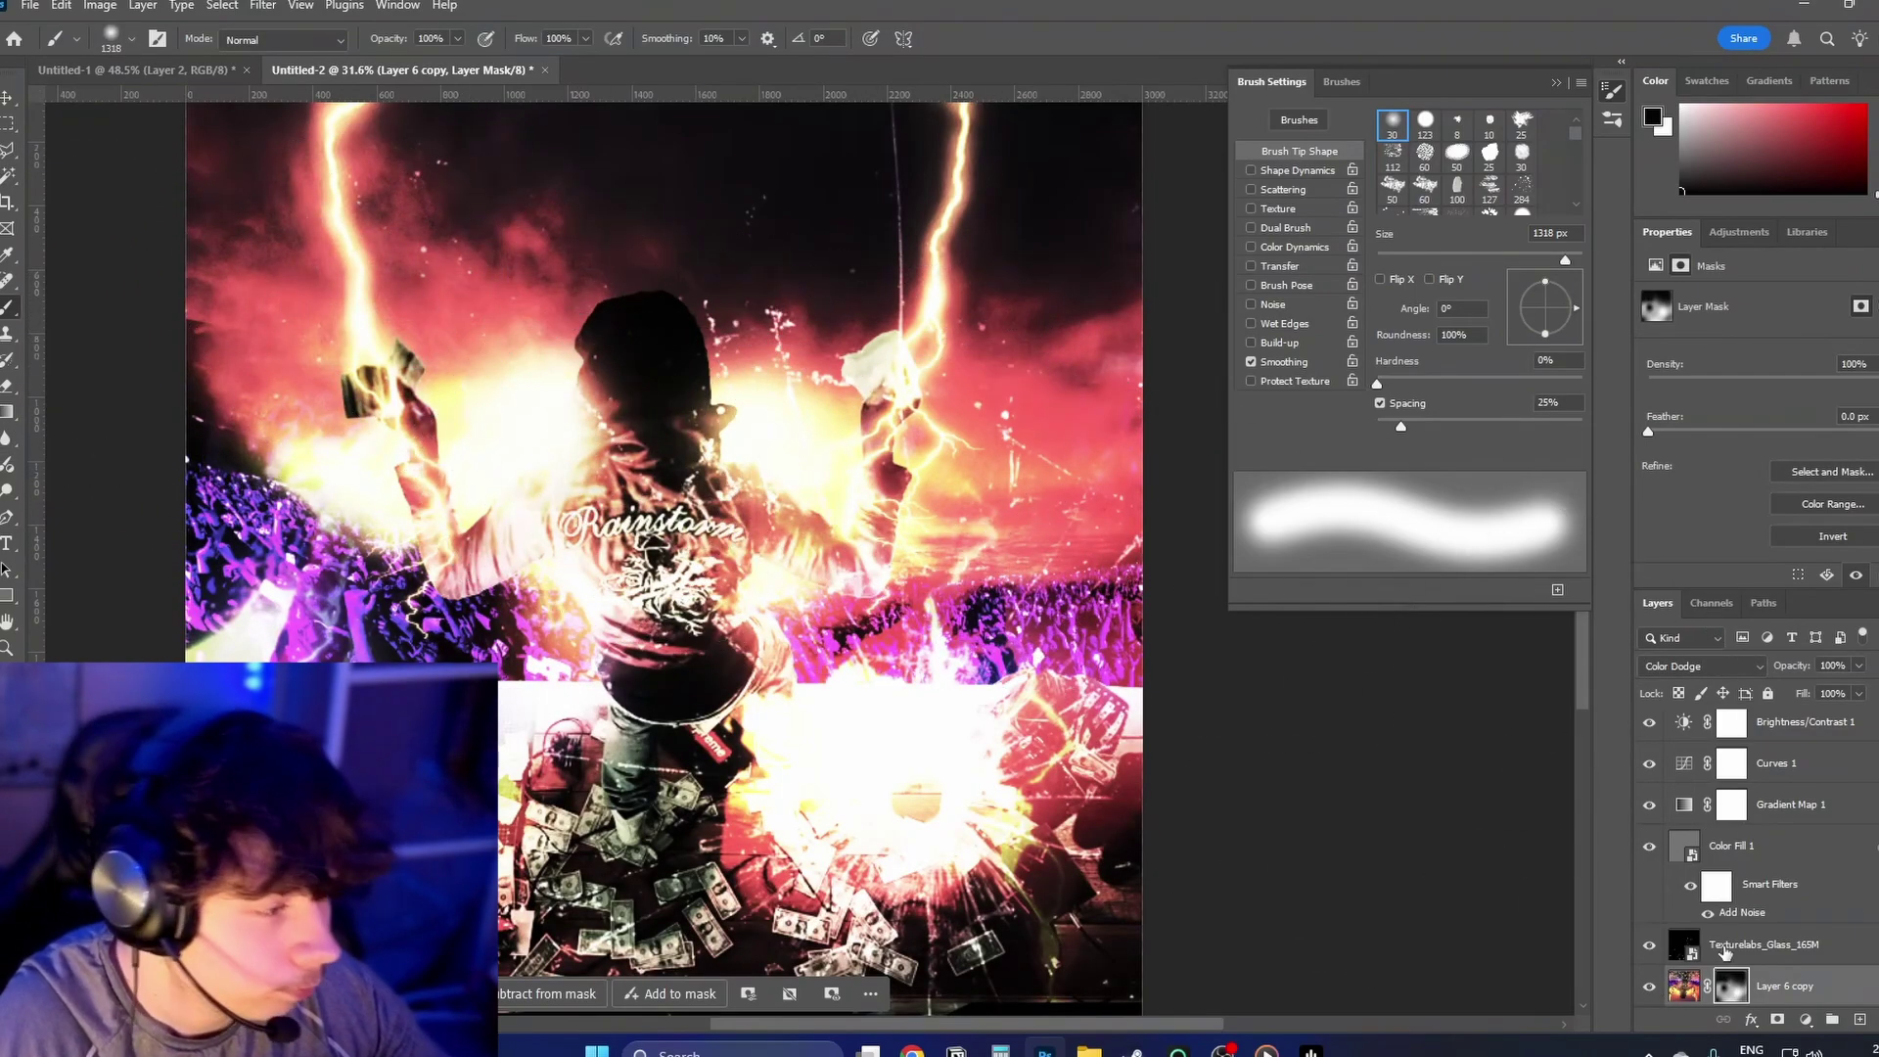
left_click(1651, 988)
left_click(1652, 988)
Step: Duplicate the Layer 6 copy, Layer 6 and Group 1 copy layers and merge the duplicates into a single layer
scroll(1686, 971, "down", 2)
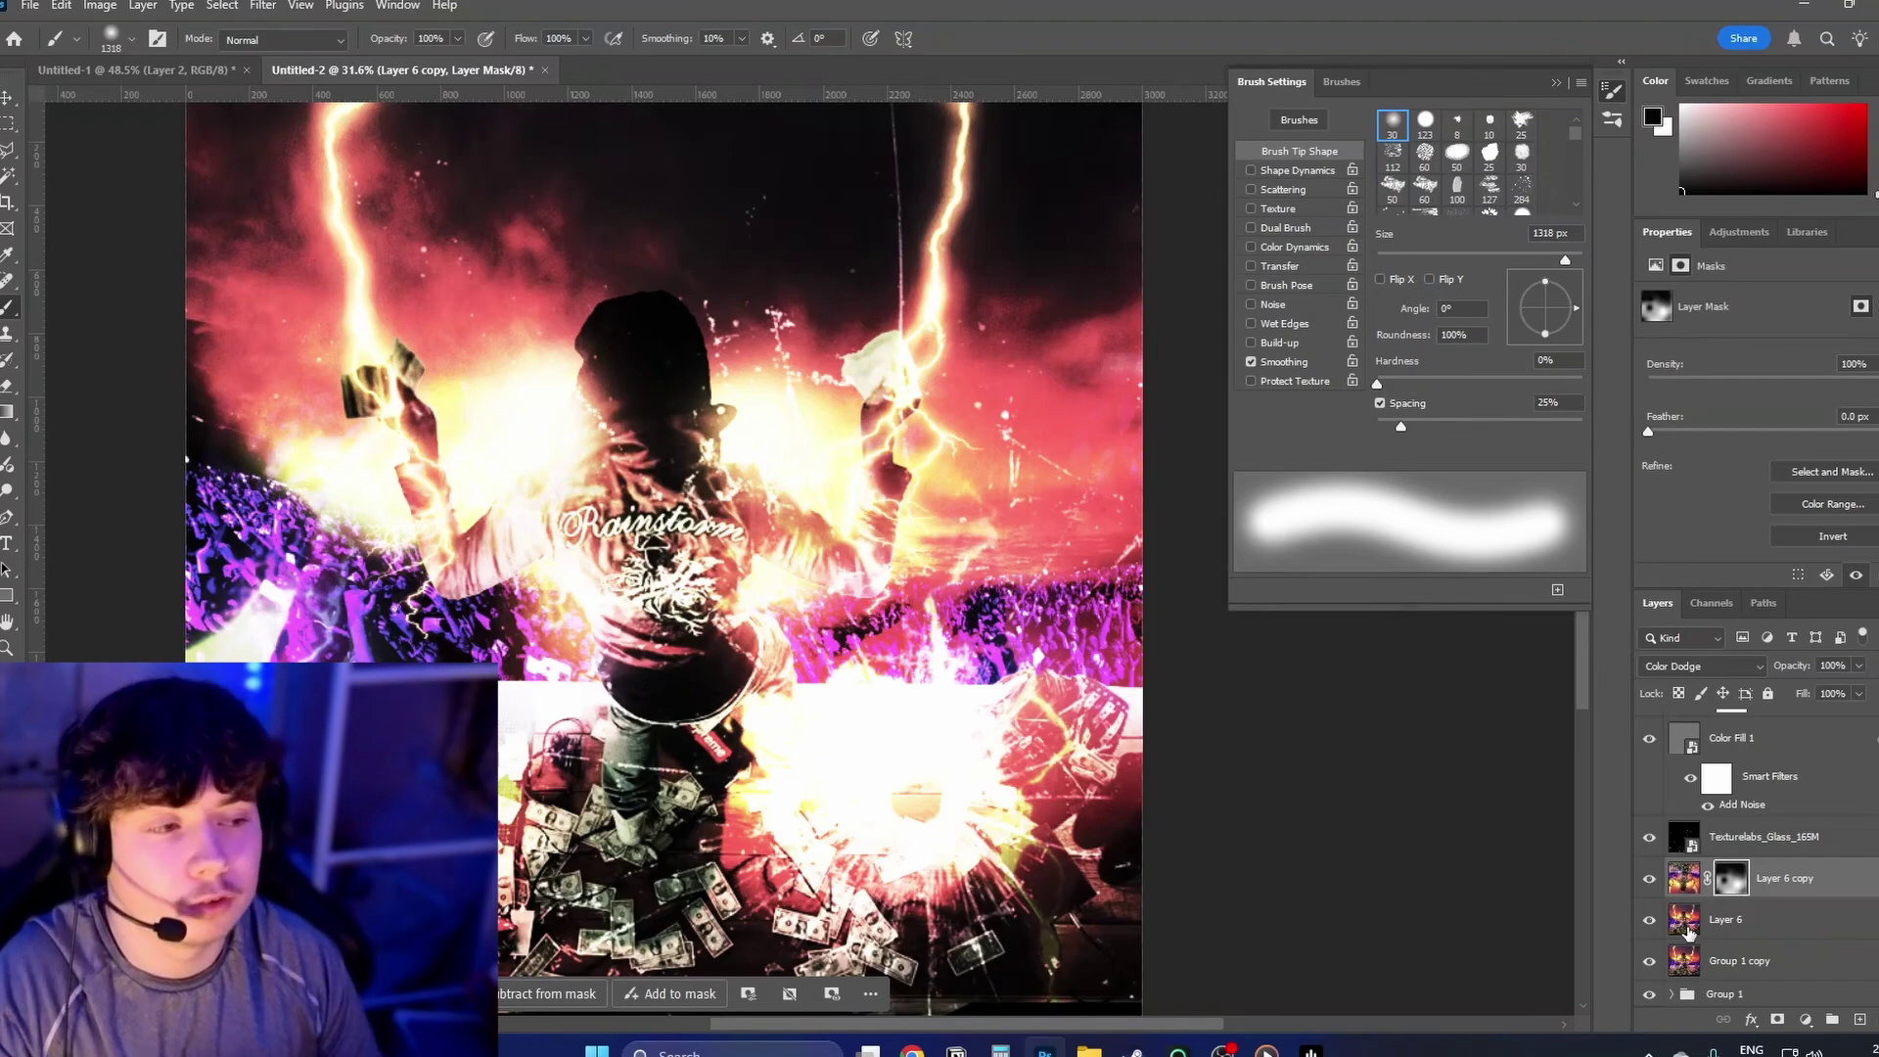
left_click(1693, 925)
key("v")
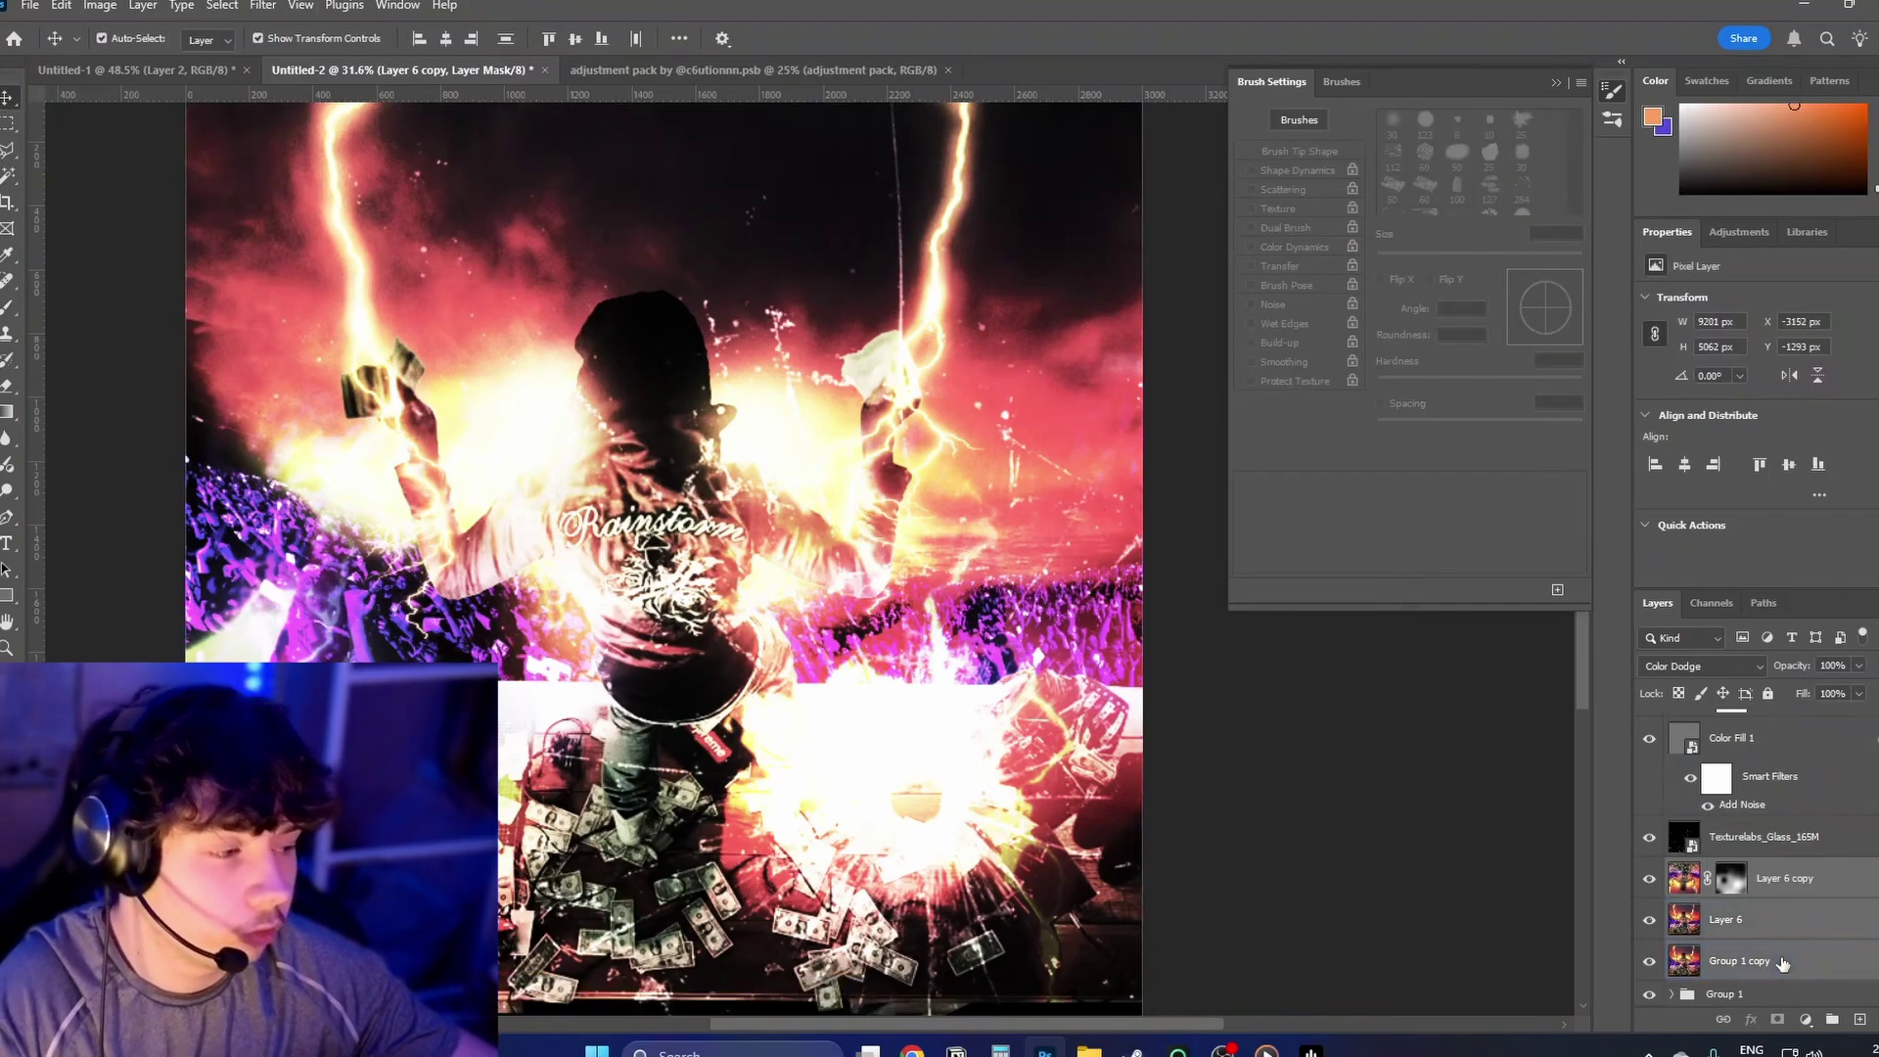
key("ctrl+j")
key("ctrl+e")
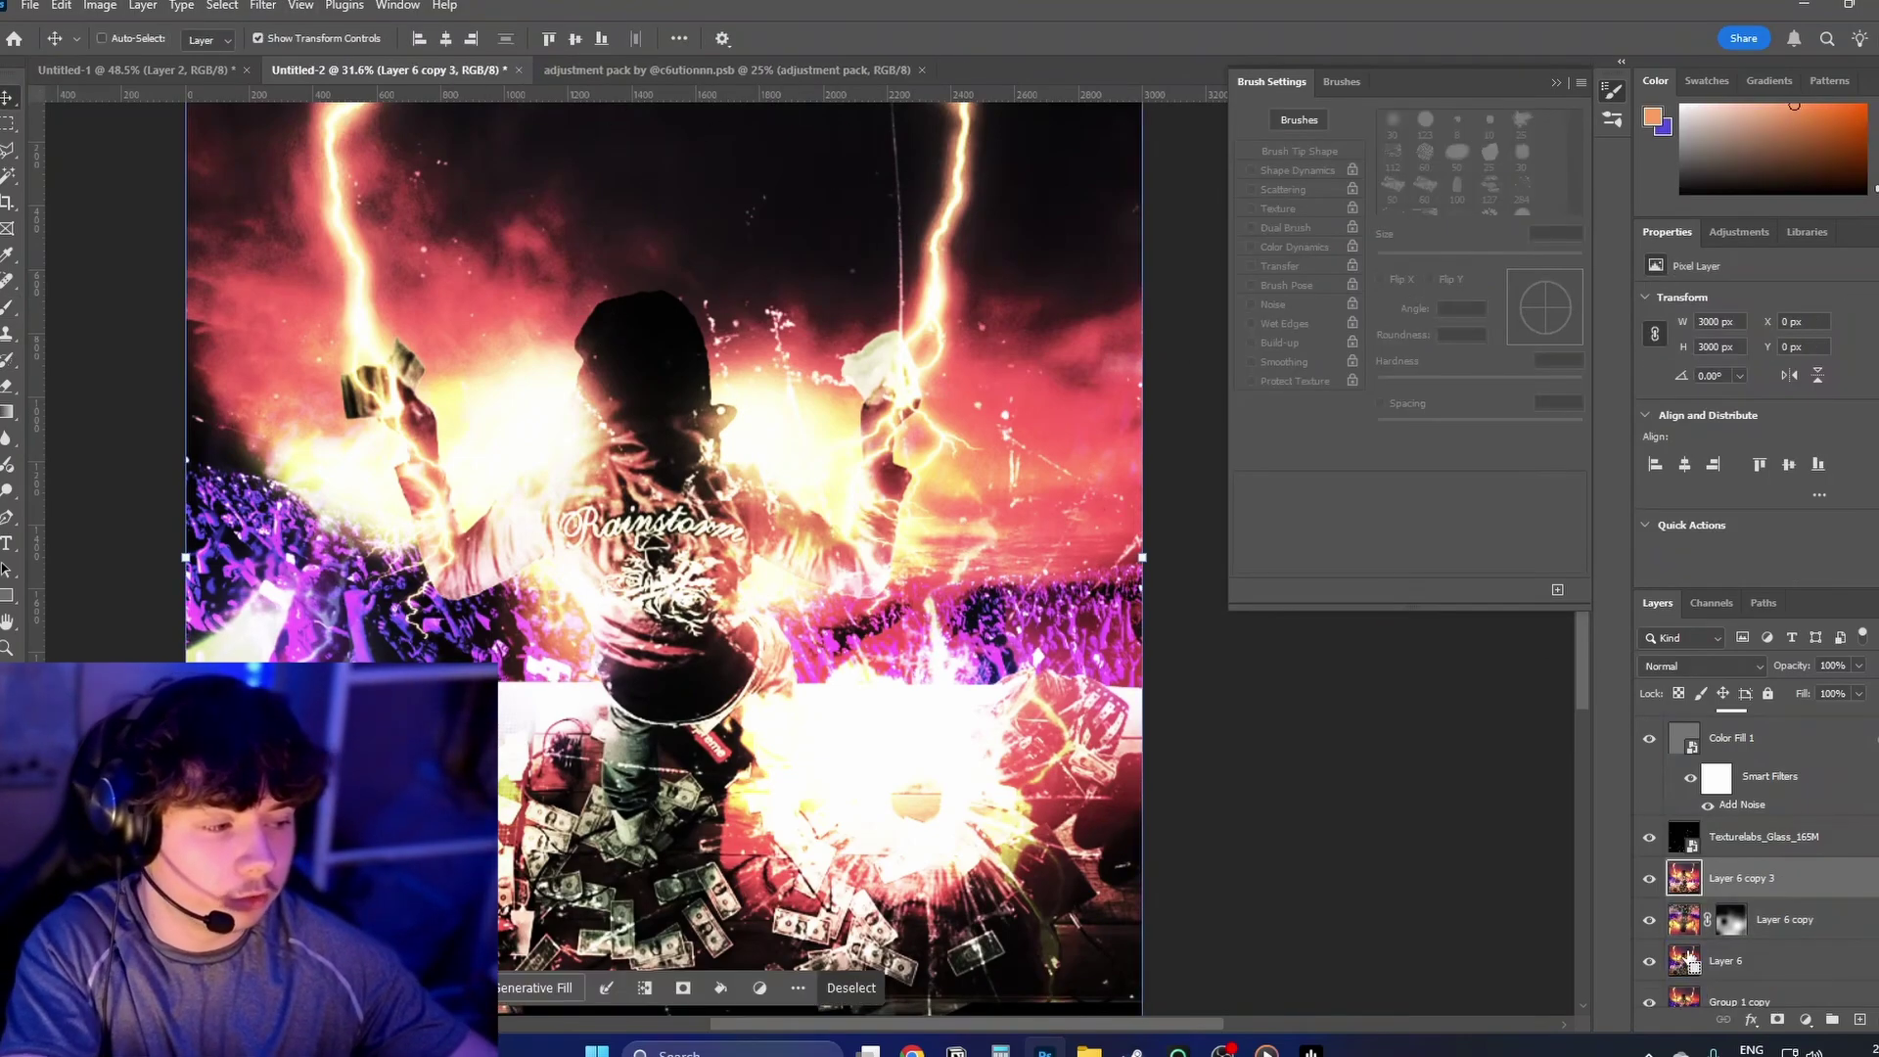
Step: Stamp all visible layers into a new layer and place a copy of it among the adjustment pack document's test images
key("ctrl+alt+shift+e")
left_click_drag(762, 526, 828, 548)
left_click_drag(1706, 771, 1764, 887)
Step: Expand the ccs group in the adjustment pack and preview its c6 colour presets one at a time on the cover image
left_click(1673, 805)
left_click(1649, 729)
left_click(1689, 855)
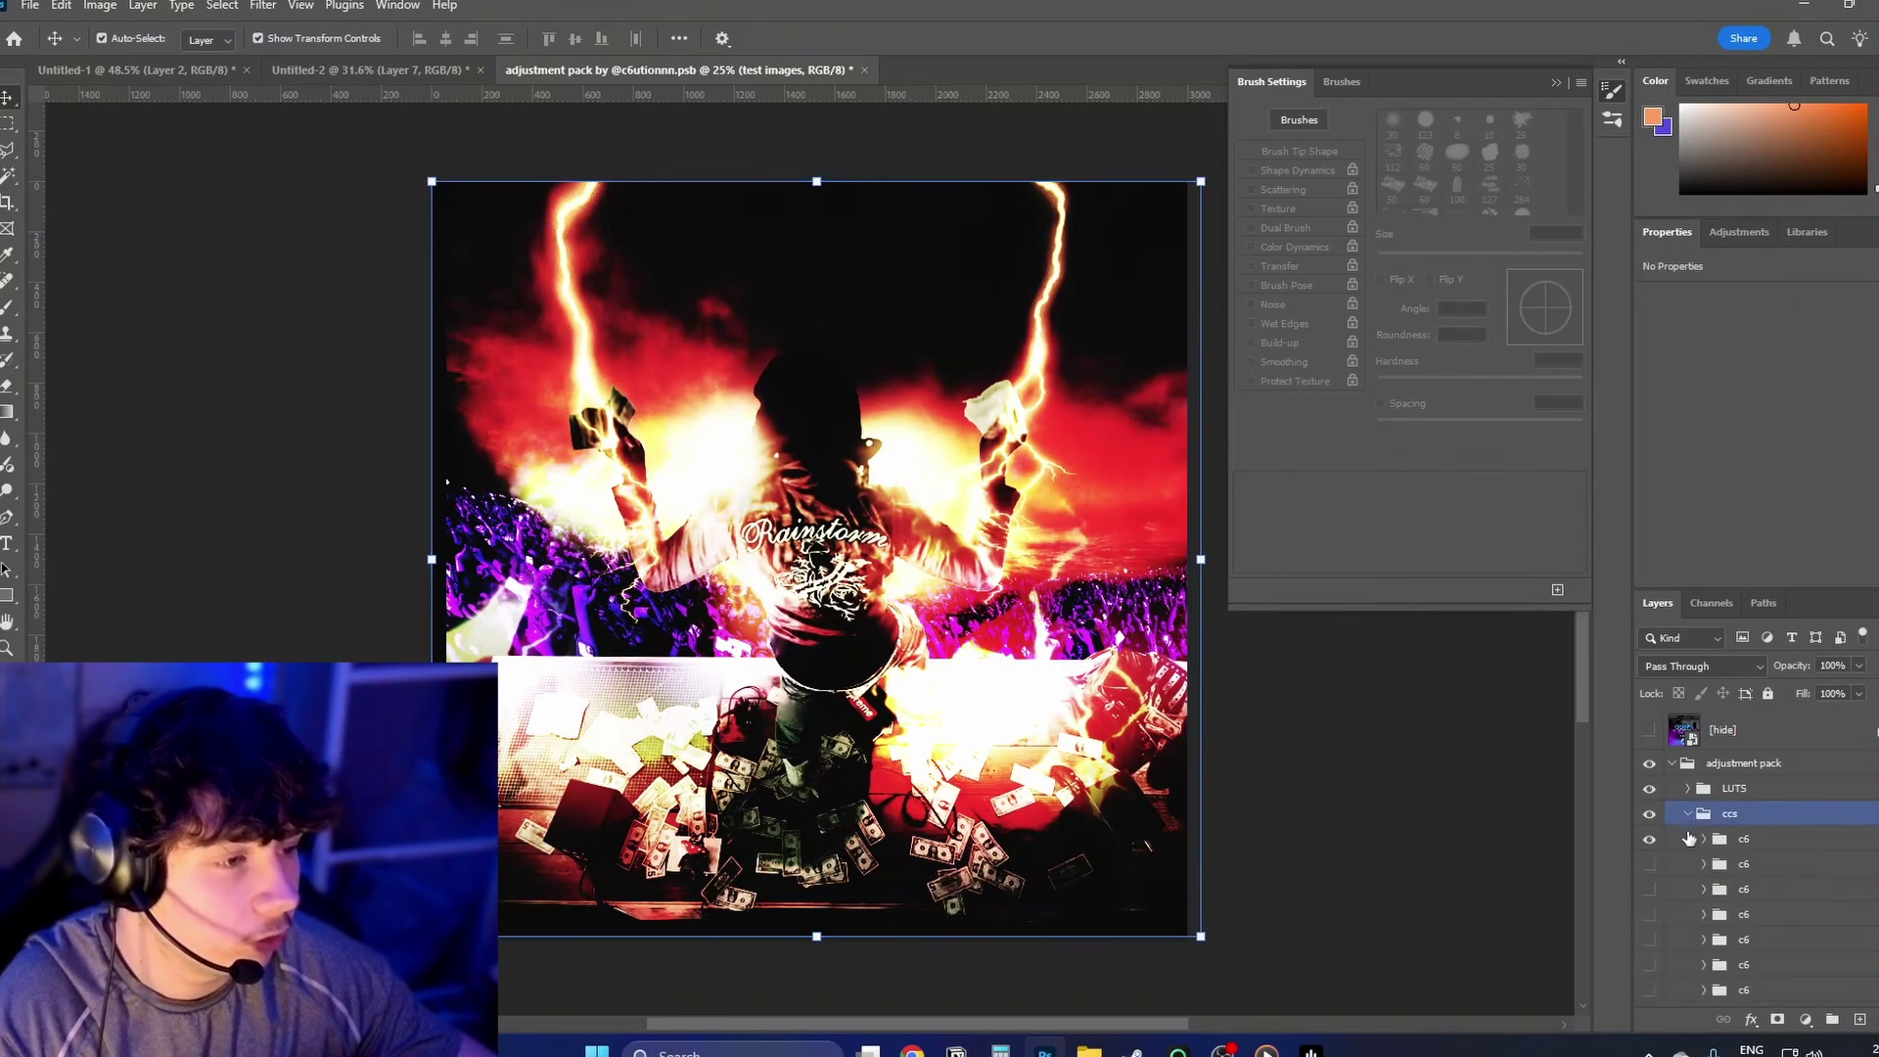
left_click(1651, 880)
left_click(1652, 864)
left_click(1652, 864)
left_click(1652, 889)
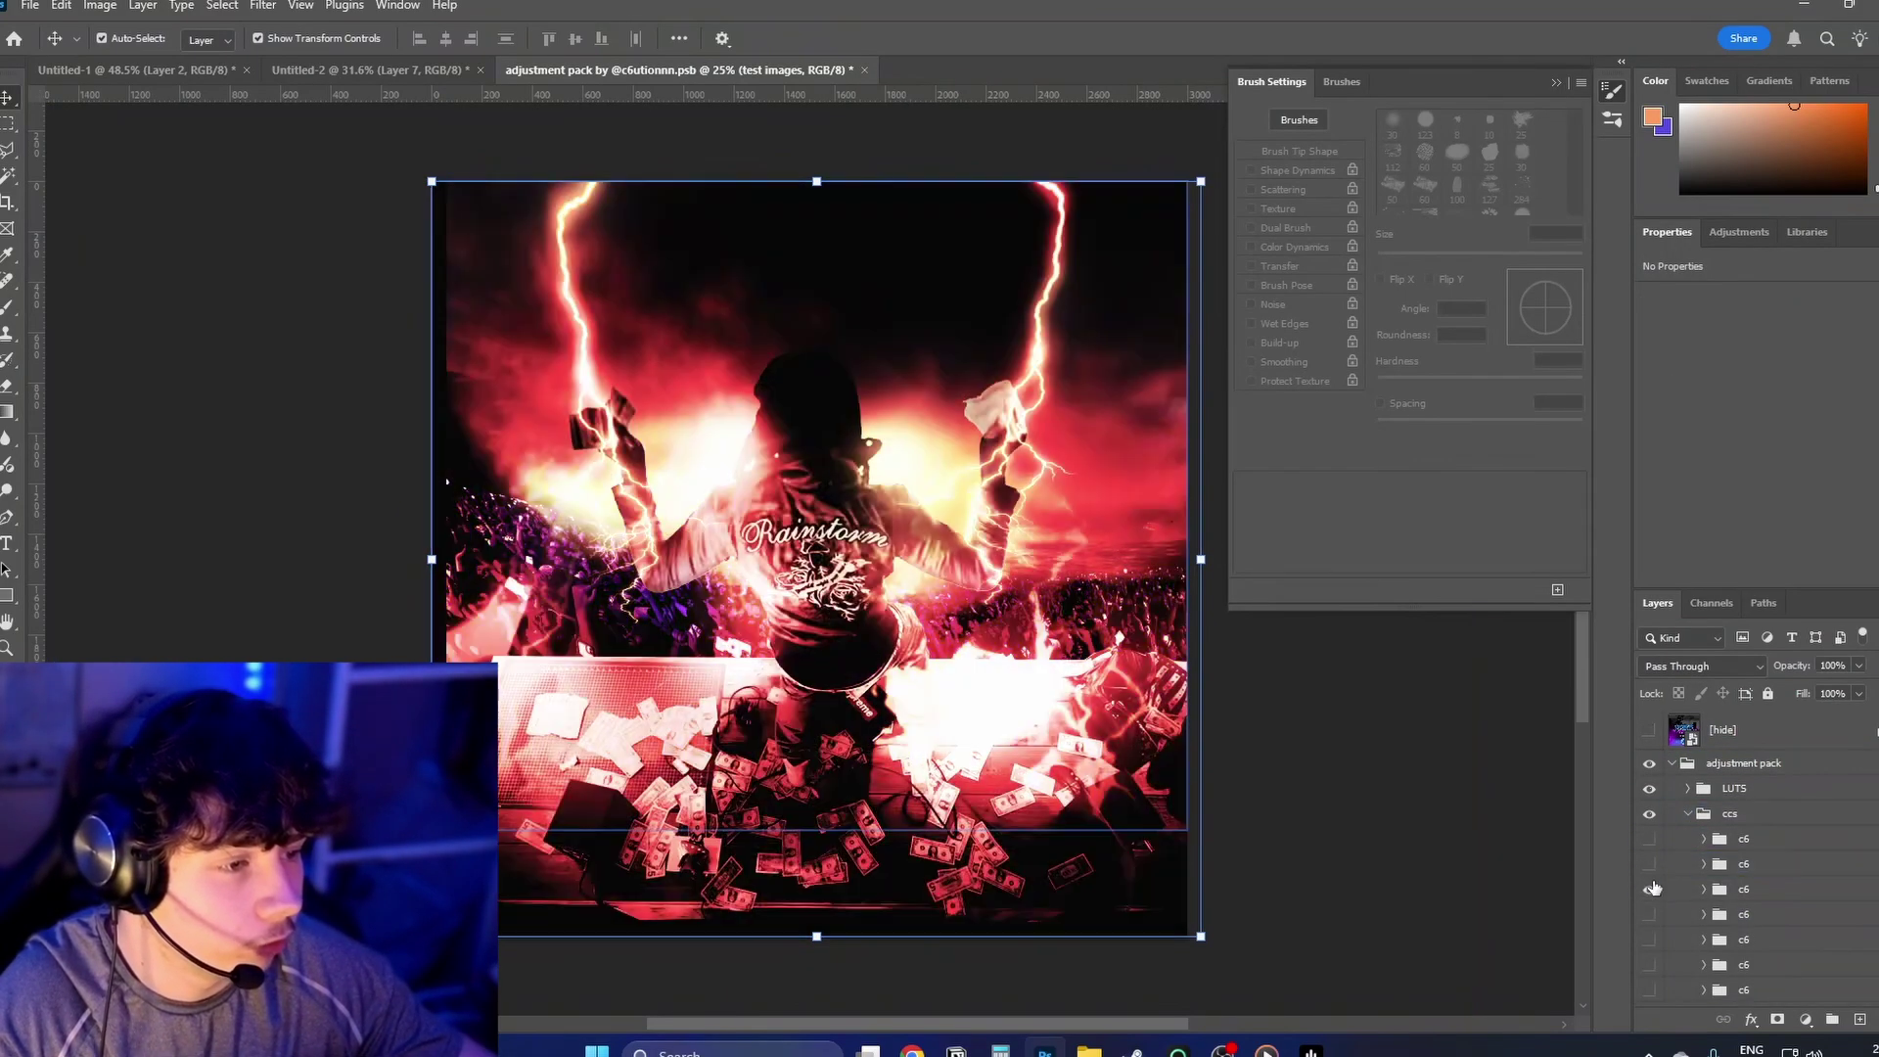
Step: Bring a c6 preset group from the pack into the Untitled-2 cover above Color Fill 1, and hide the cover's existing adjustment layers
scroll(1673, 862, "down", 3)
left_click(1663, 811)
left_click(1653, 808)
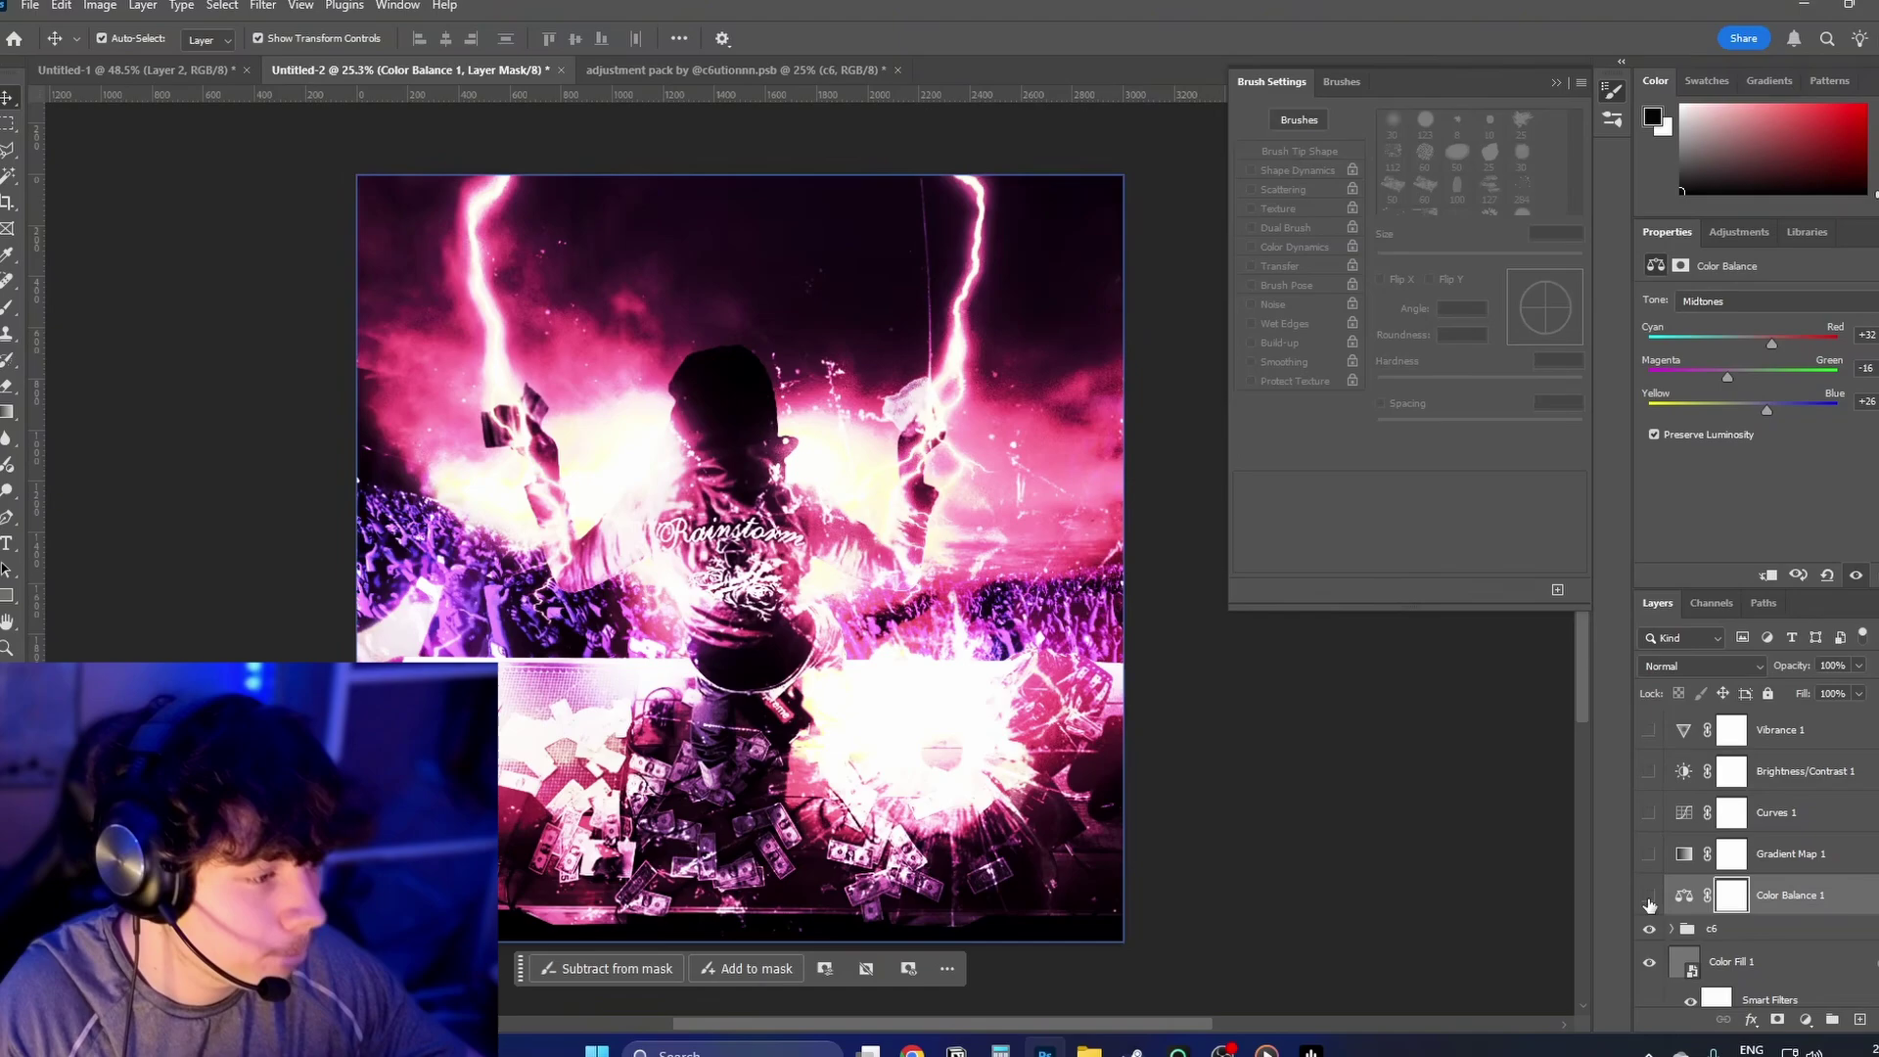
left_click(1650, 897)
left_click(1676, 929)
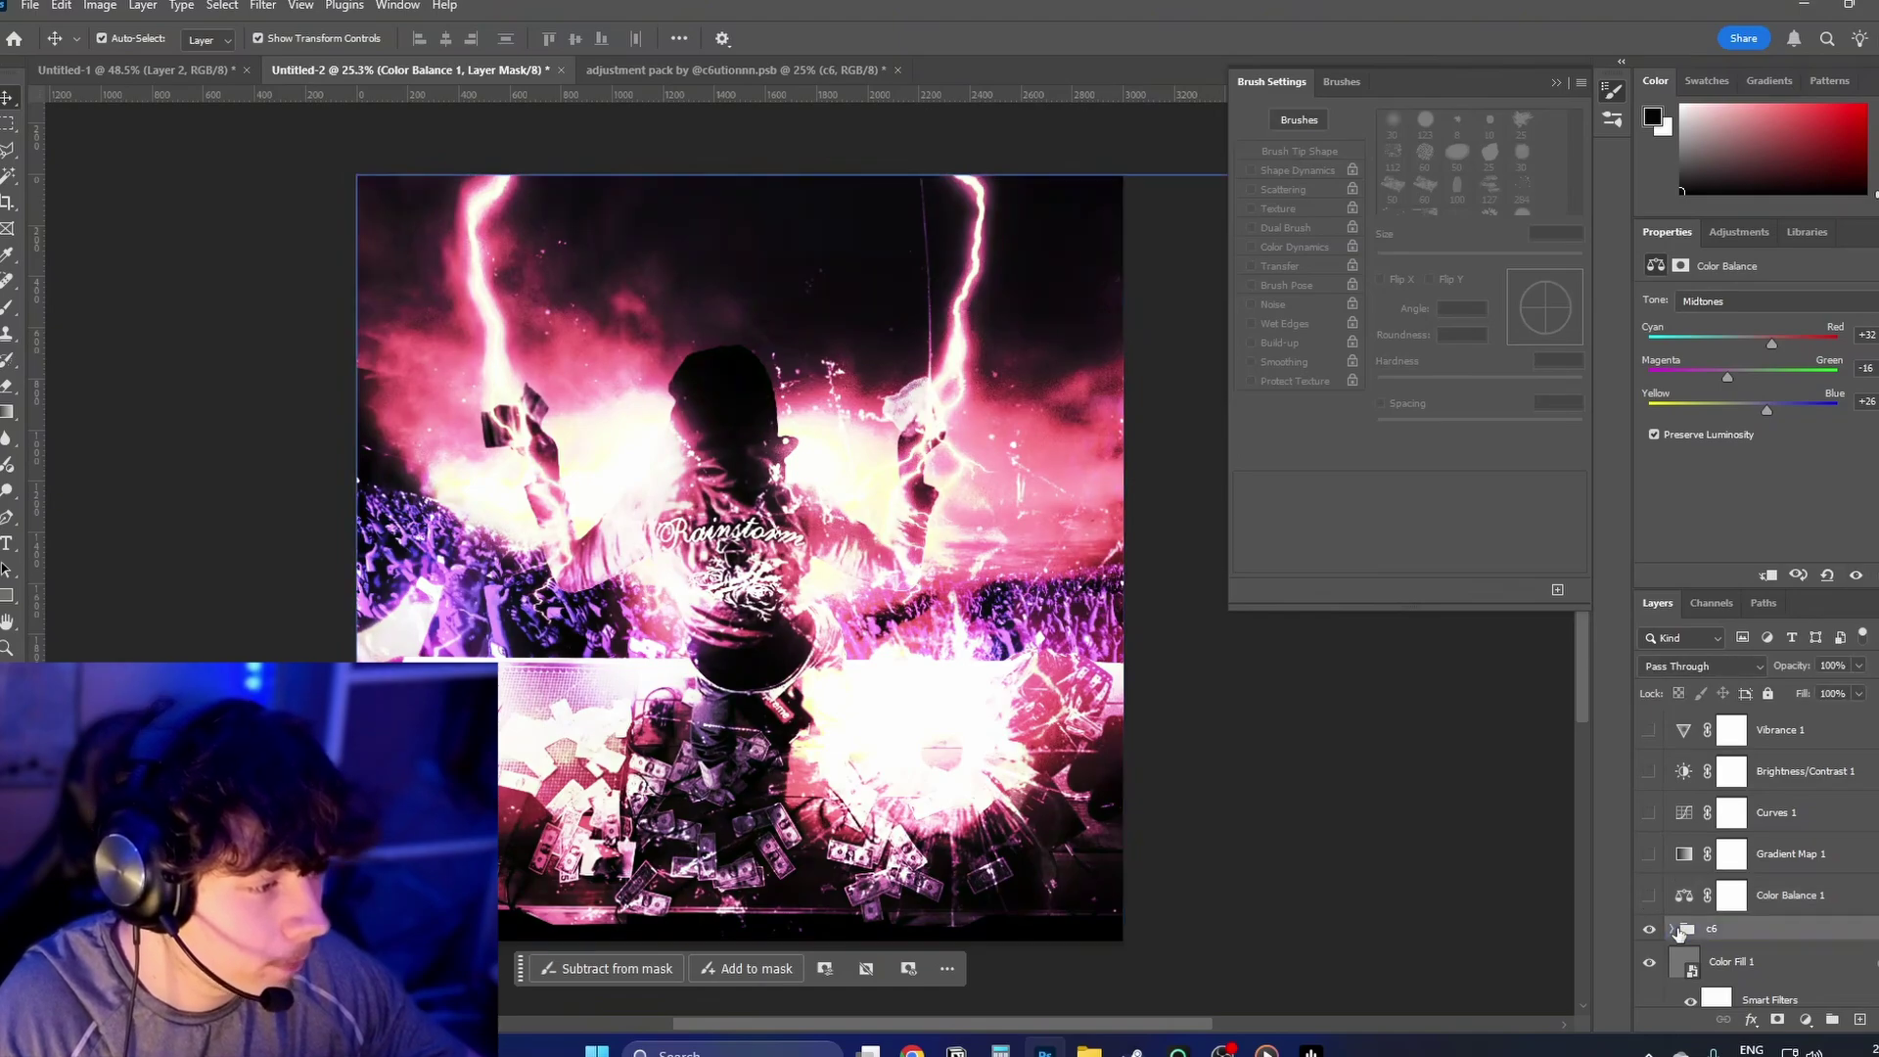
Step: Show the Black & White 1 adjustment inside the c6 group and paint its mask with a soft 1318 px black brush
left_click(1672, 930)
scroll(1678, 881, "down", 2)
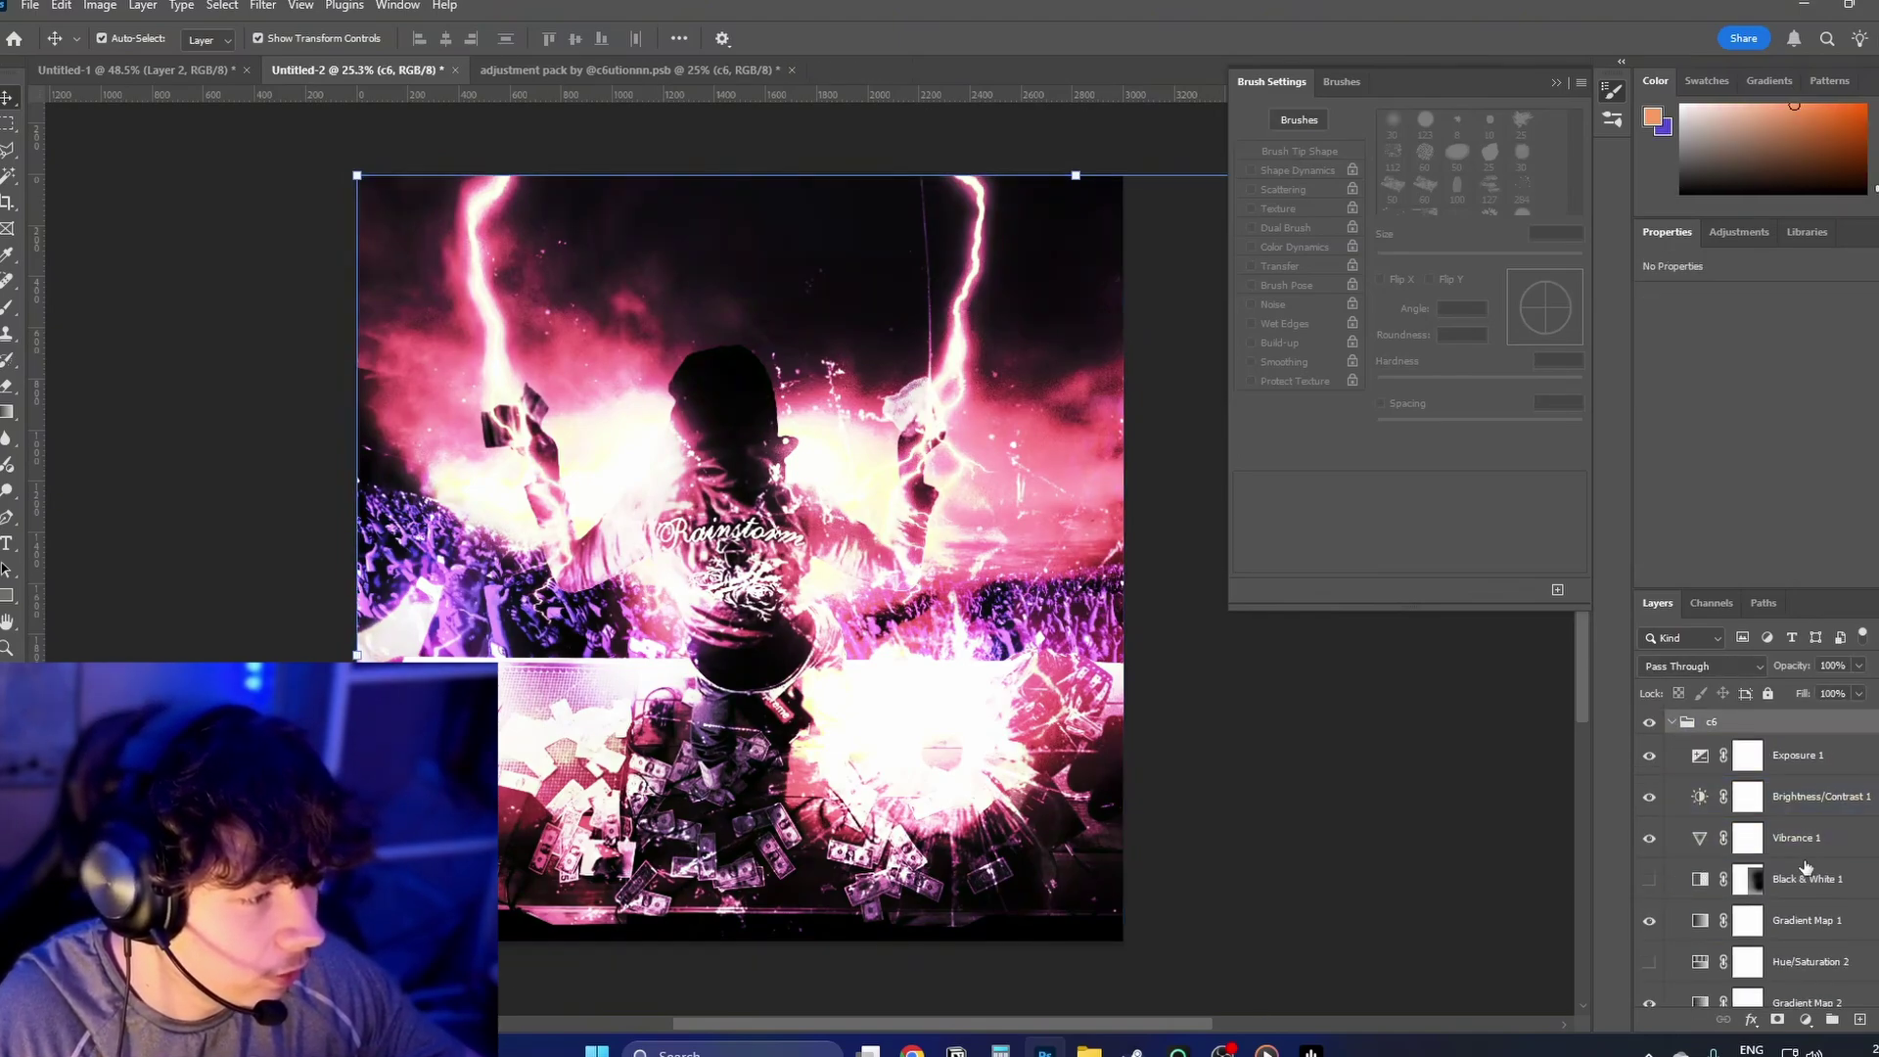
mouse_move(1183, 810)
left_mouse_down()
mouse_move(1089, 732)
mouse_move(1077, 783)
left_mouse_up()
left_click(1649, 879)
left_click(1749, 879)
key("b")
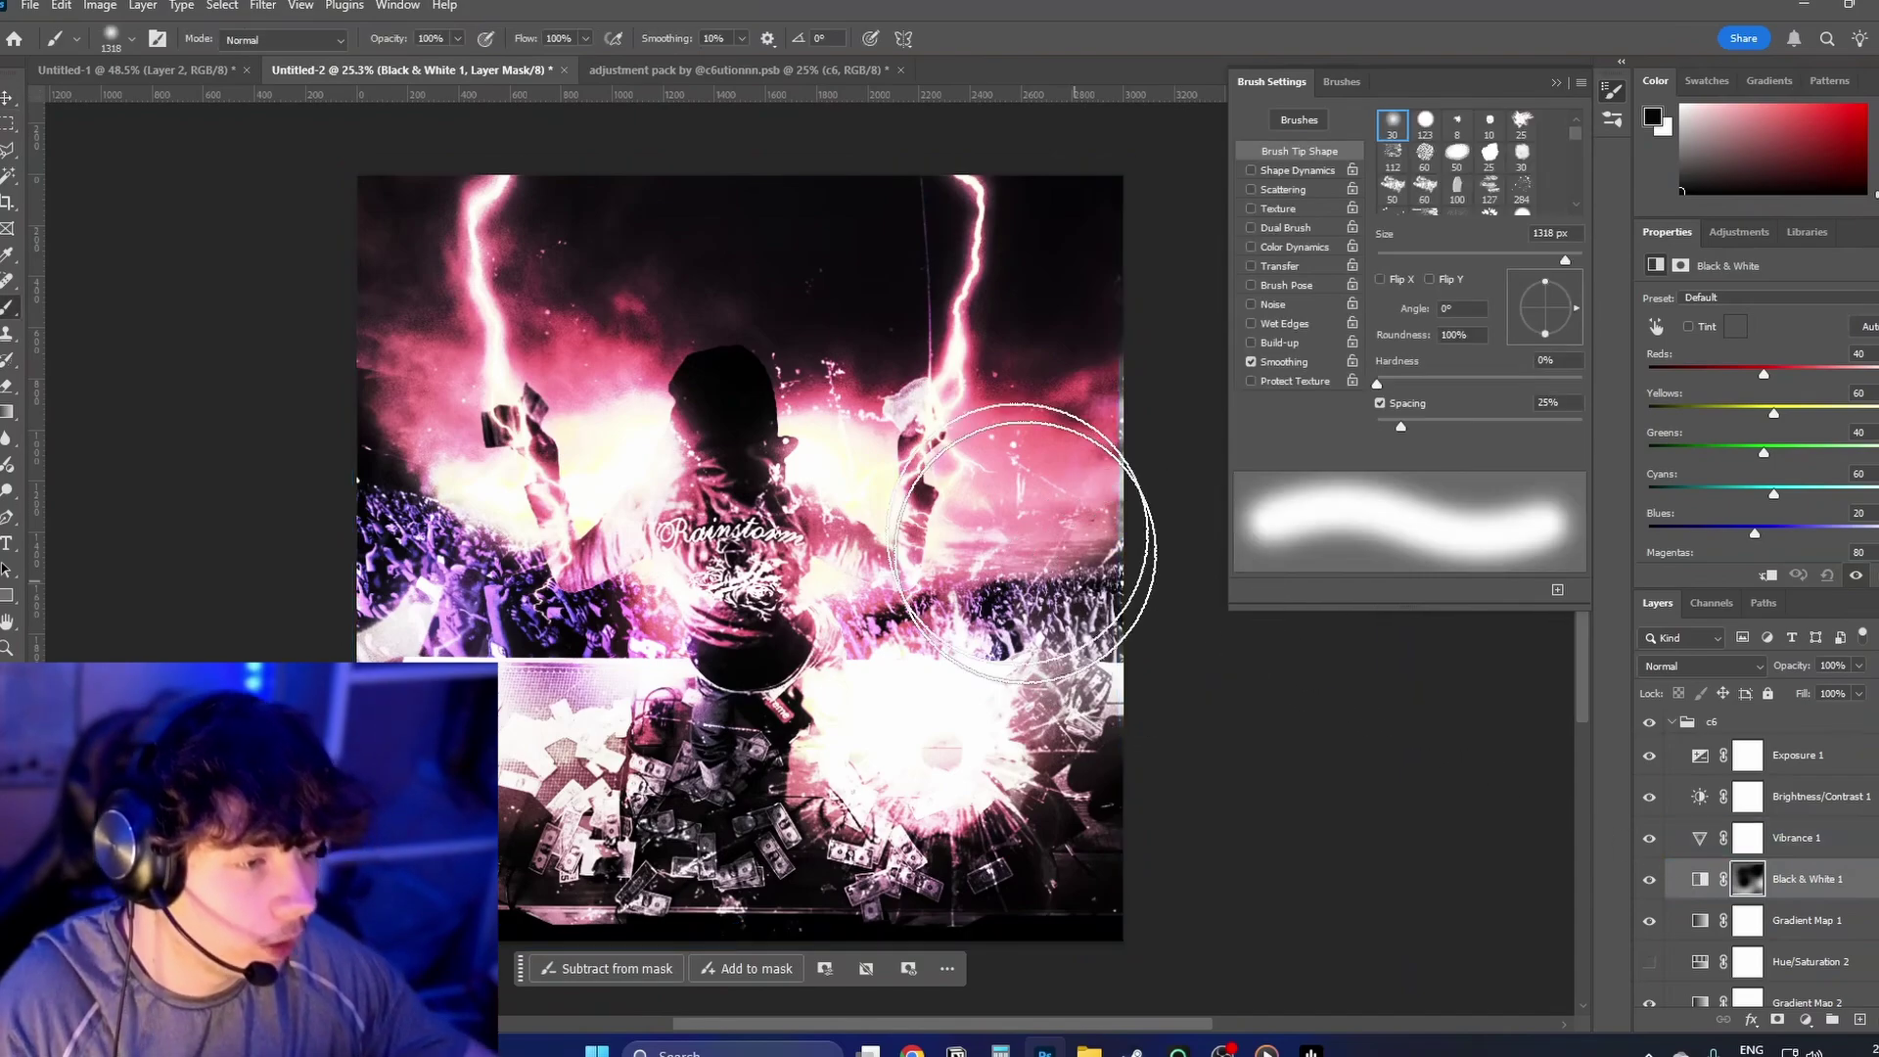
Step: Refine the Black & White 1 mask around the figure and sky with white and black soft strokes, enlarging the brush to 1633 and 2028 px
key("bracketright")
key("x")
left_click(876, 489)
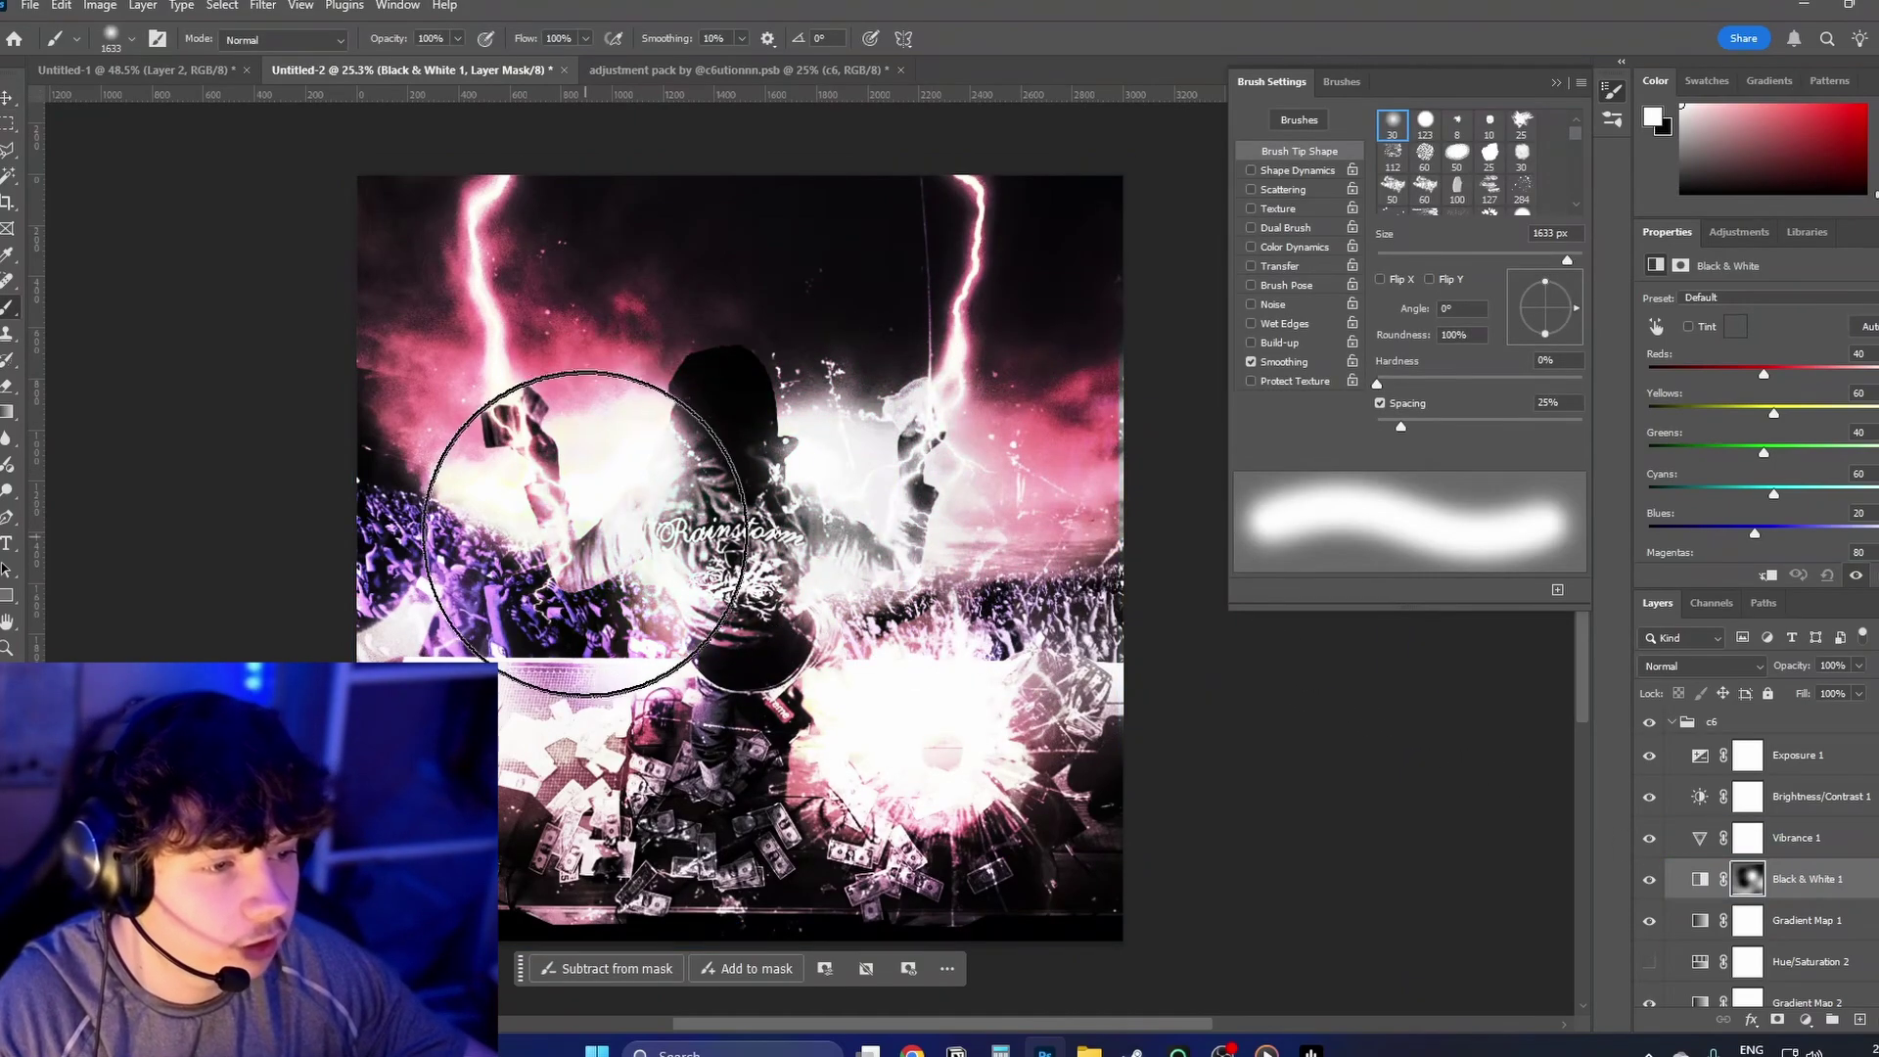
mouse_move(585, 533)
left_mouse_down()
mouse_move(548, 285)
mouse_move(912, 680)
mouse_move(710, 713)
mouse_move(992, 460)
mouse_move(1253, 682)
mouse_move(493, 911)
mouse_move(300, 750)
mouse_move(526, 829)
mouse_move(454, 859)
mouse_move(550, 817)
mouse_move(513, 809)
mouse_move(480, 839)
mouse_move(1111, 692)
mouse_move(1167, 748)
mouse_move(1014, 793)
mouse_move(1034, 646)
mouse_move(695, 489)
mouse_move(1065, 566)
mouse_move(341, 412)
mouse_move(426, 278)
mouse_move(1151, 358)
mouse_move(957, 316)
mouse_move(1033, 345)
mouse_move(1045, 431)
left_mouse_up()
key("bracketright")
key("x")
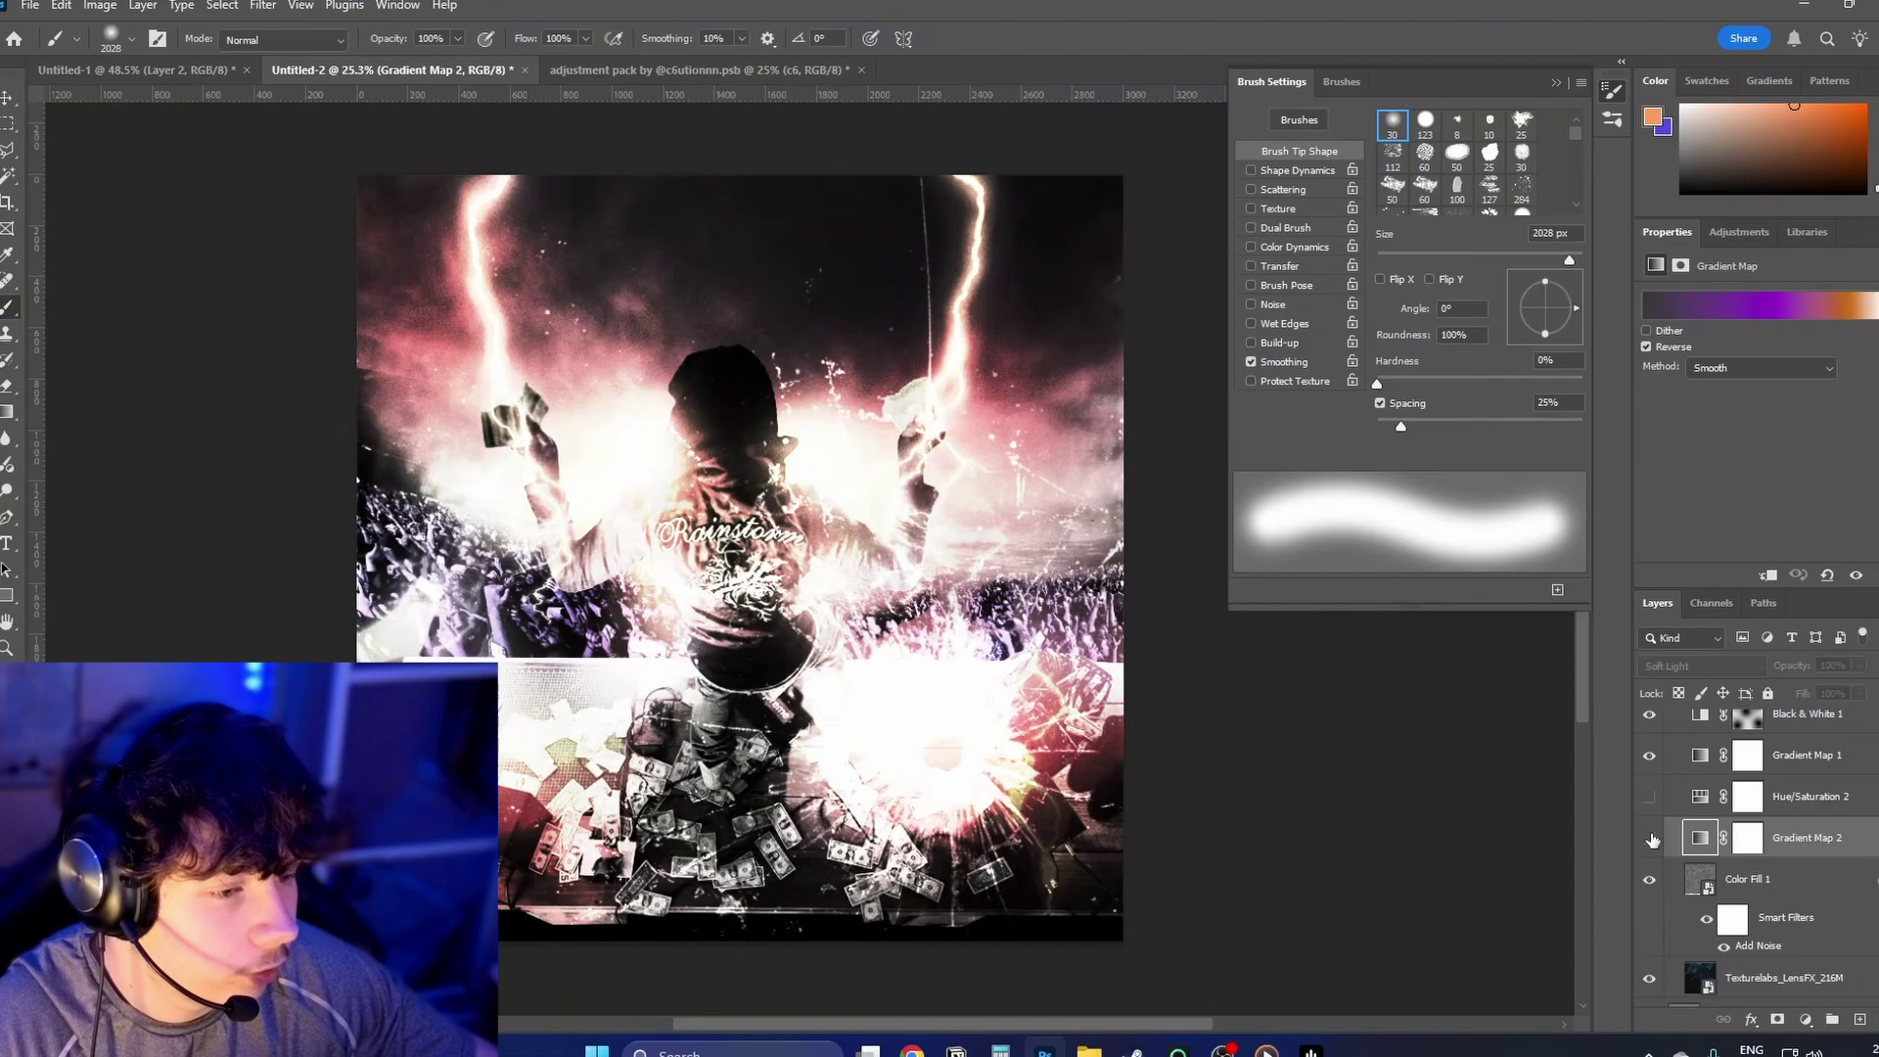
Step: Compare the artwork with the c6 group's Gradient Map 2 adjustment hidden and shown
scroll(1652, 840, "up", 2)
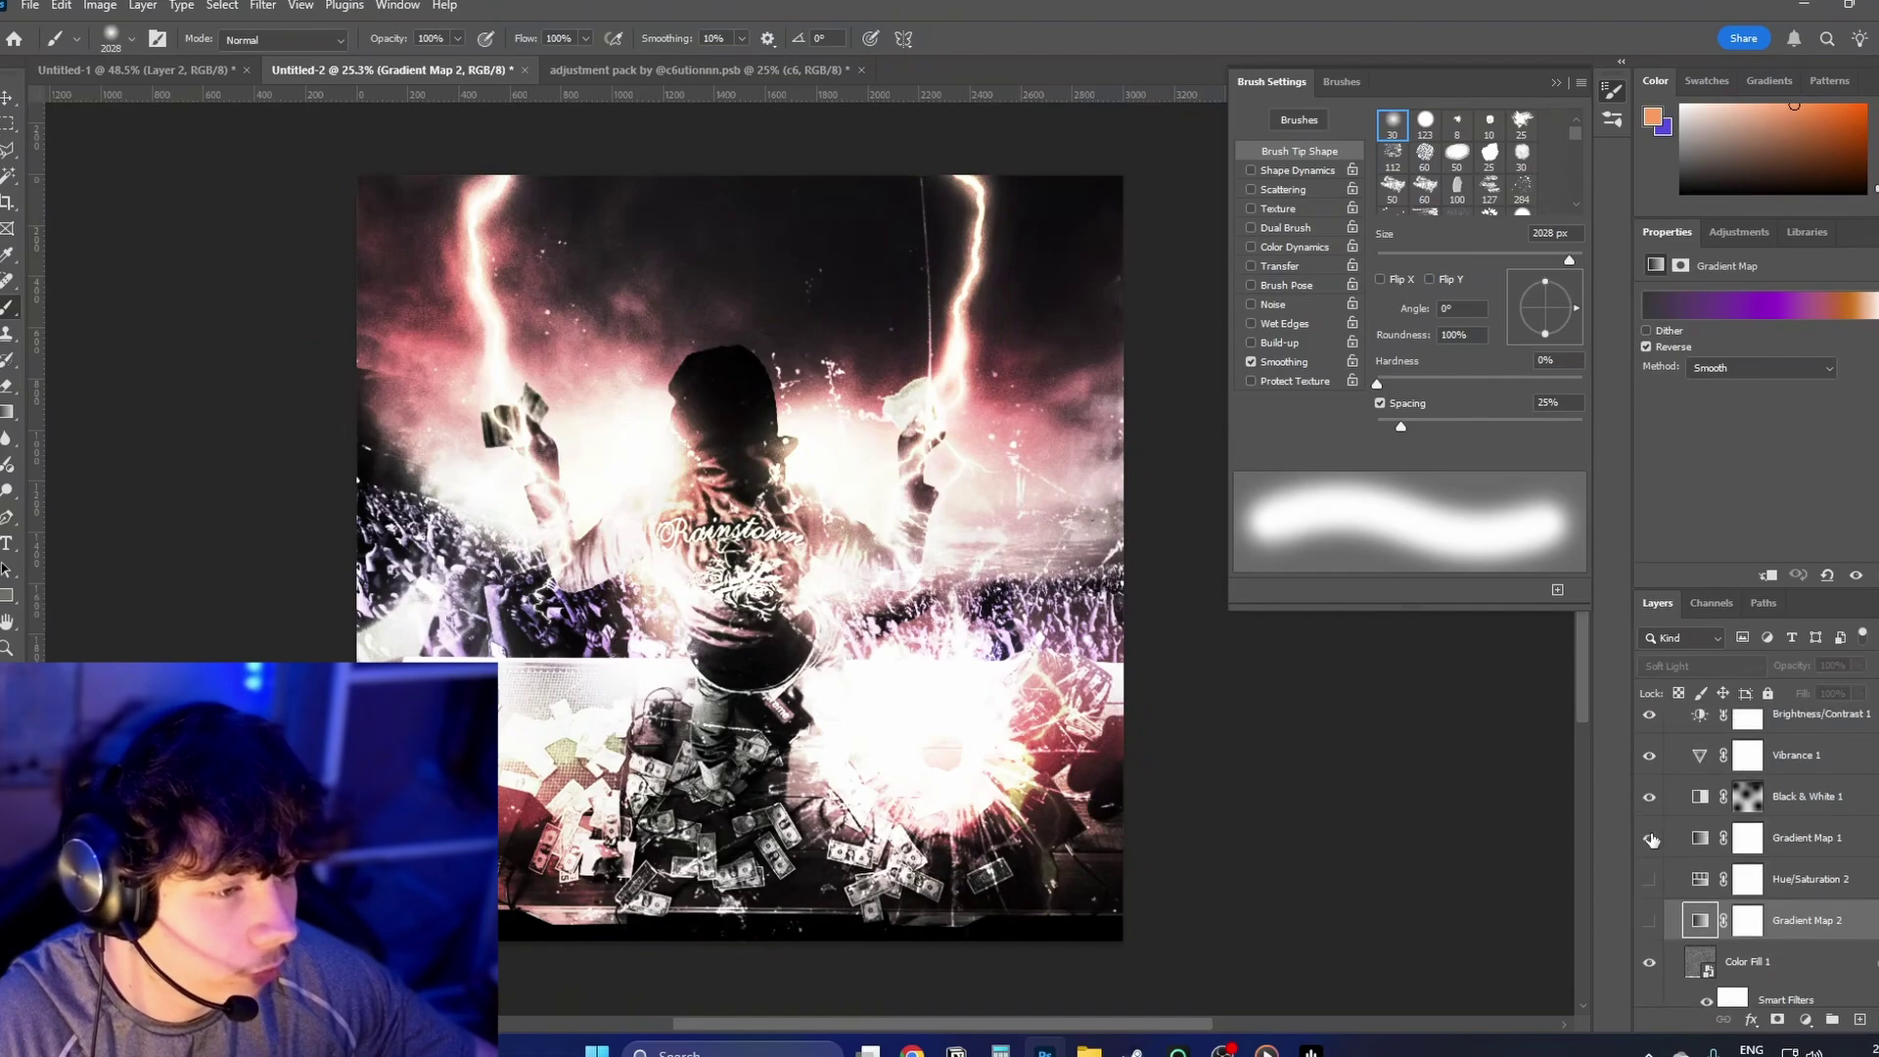
scroll(1649, 889, "down", 1)
left_click(1651, 880)
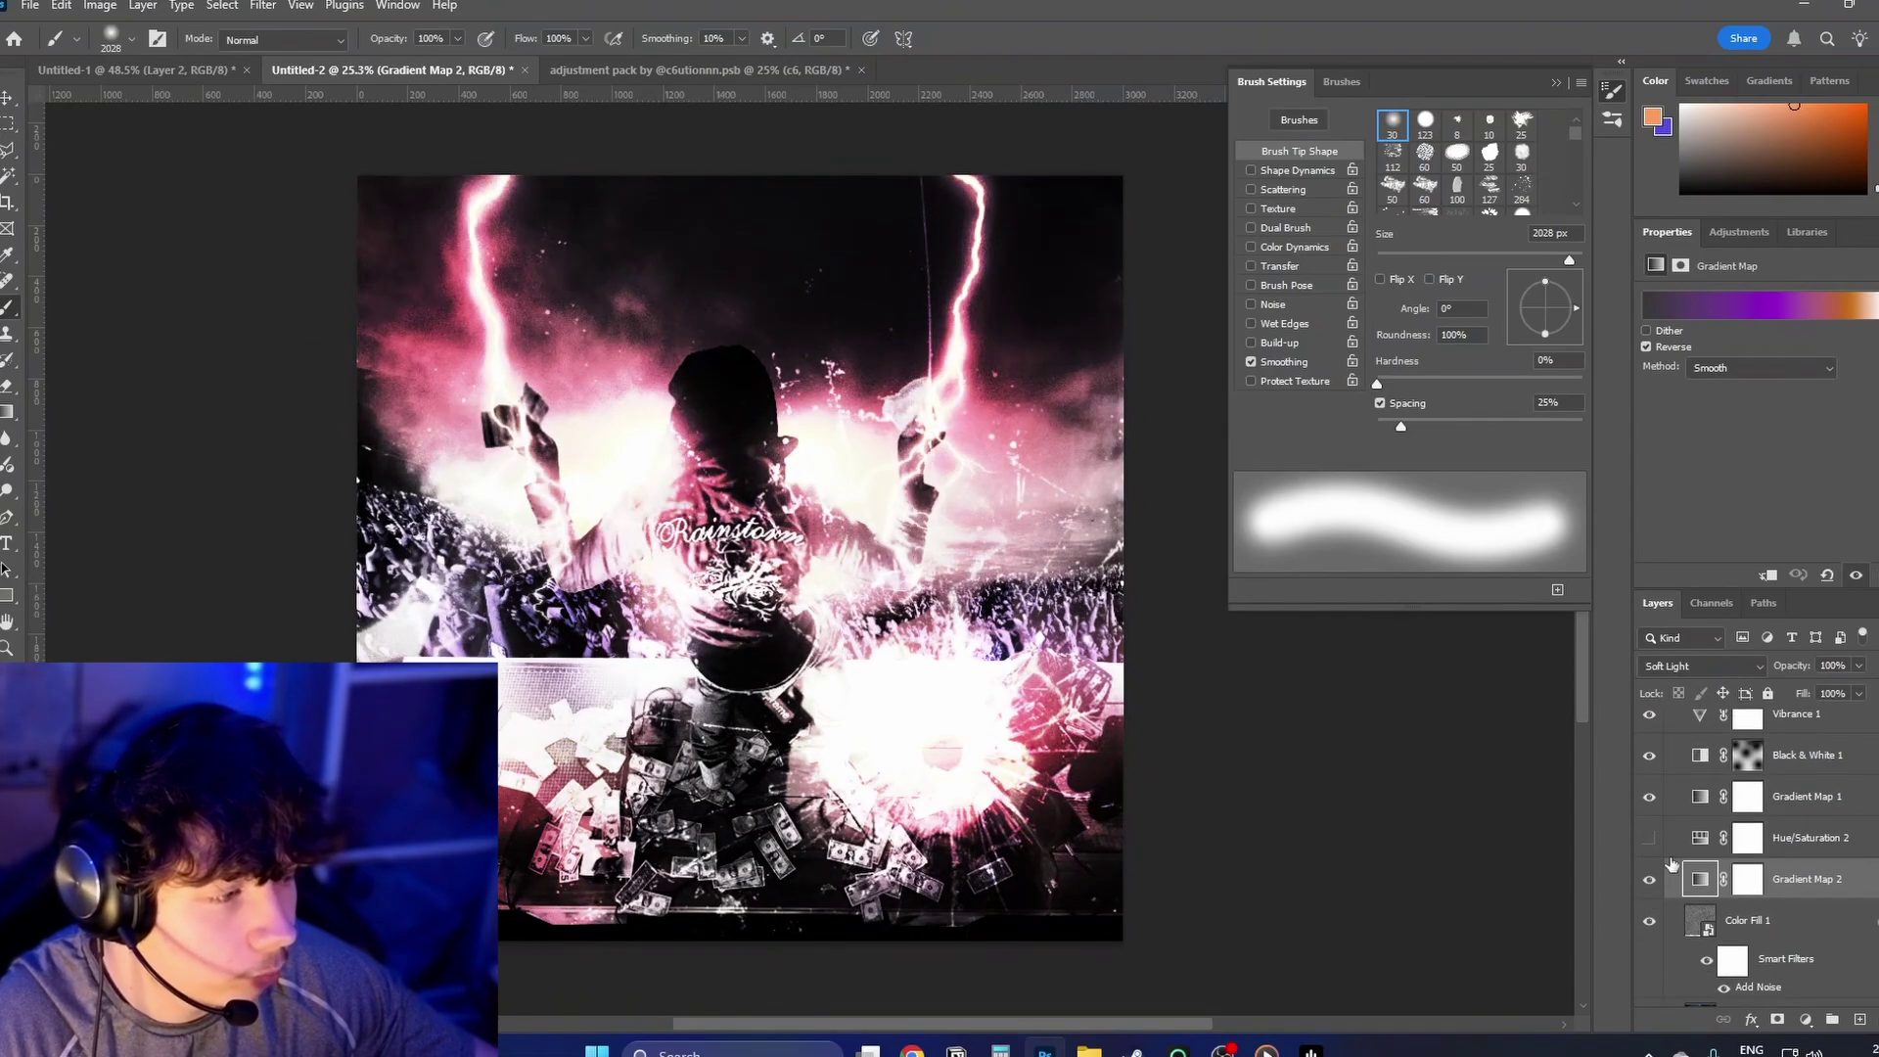
scroll(1671, 861, "up", 3)
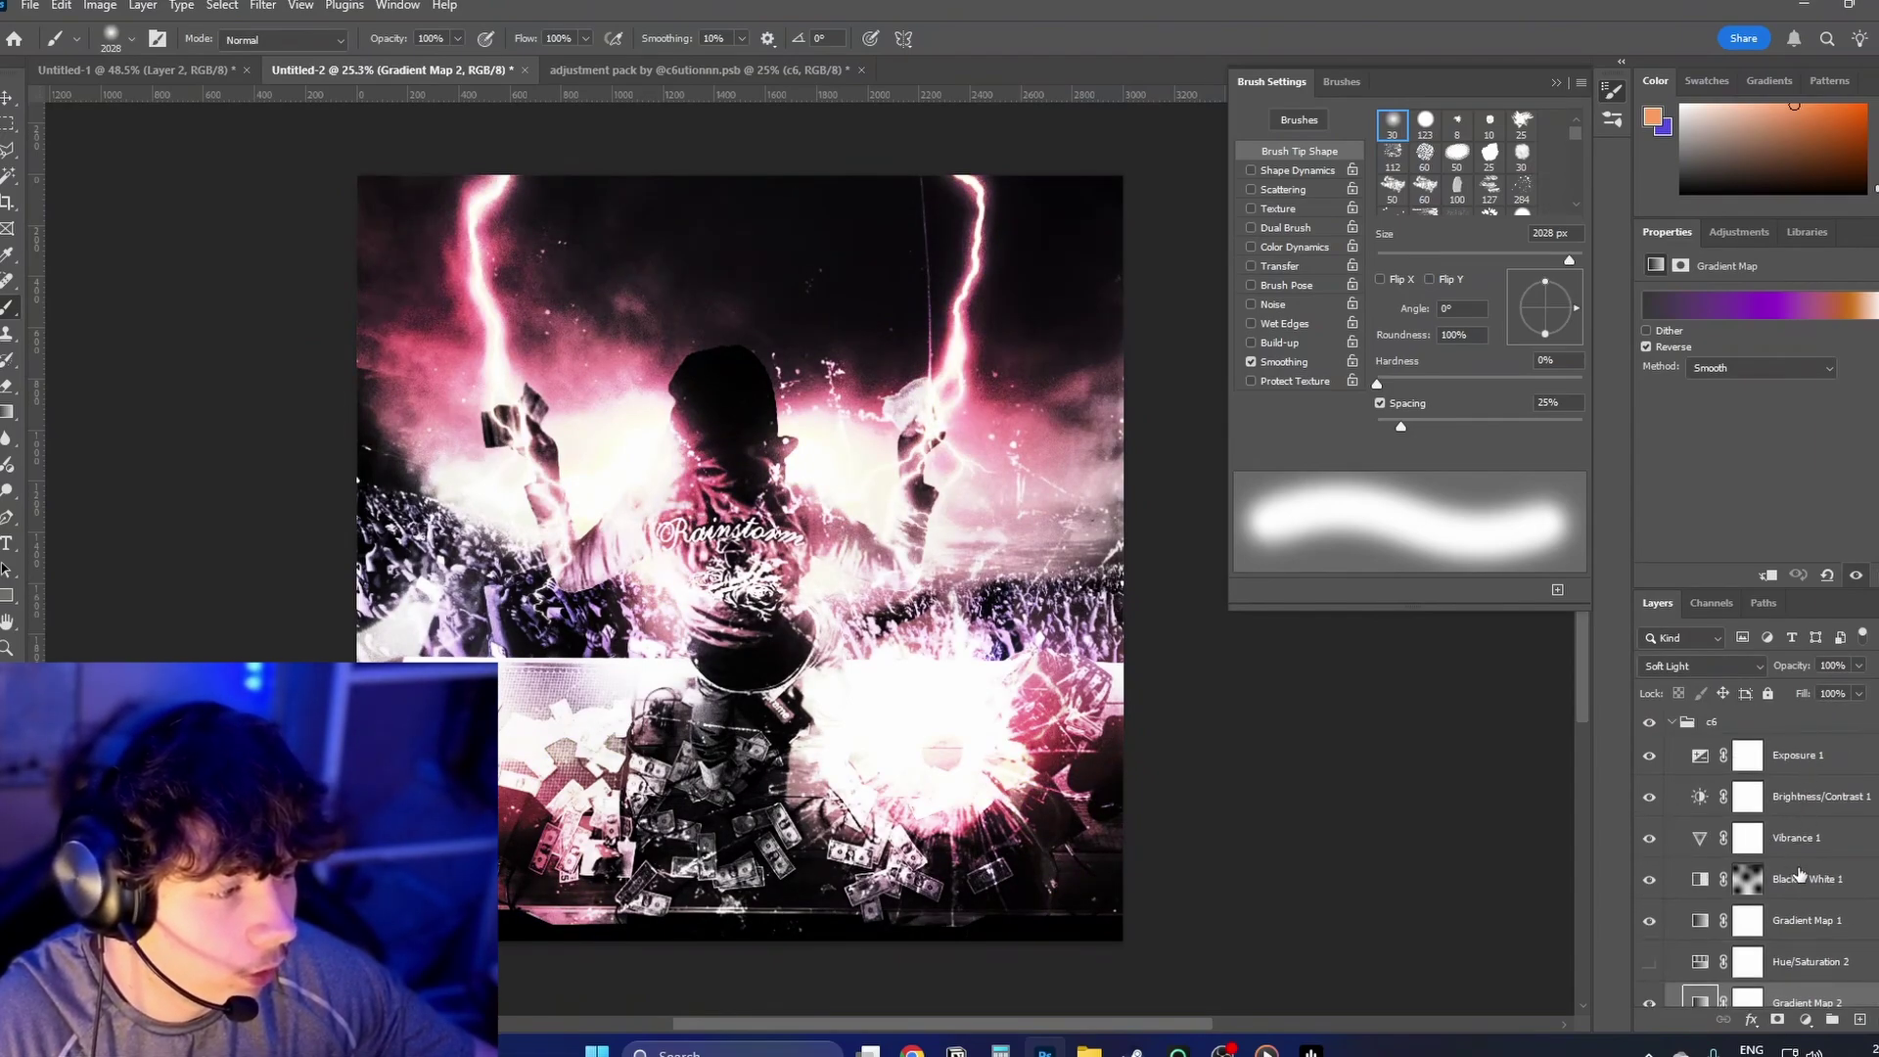
Step: Show the c6 group's Hue/Saturation 2 adjustment, turn off Colorize and set its hue to -33
left_click(1651, 962)
left_click(1809, 961)
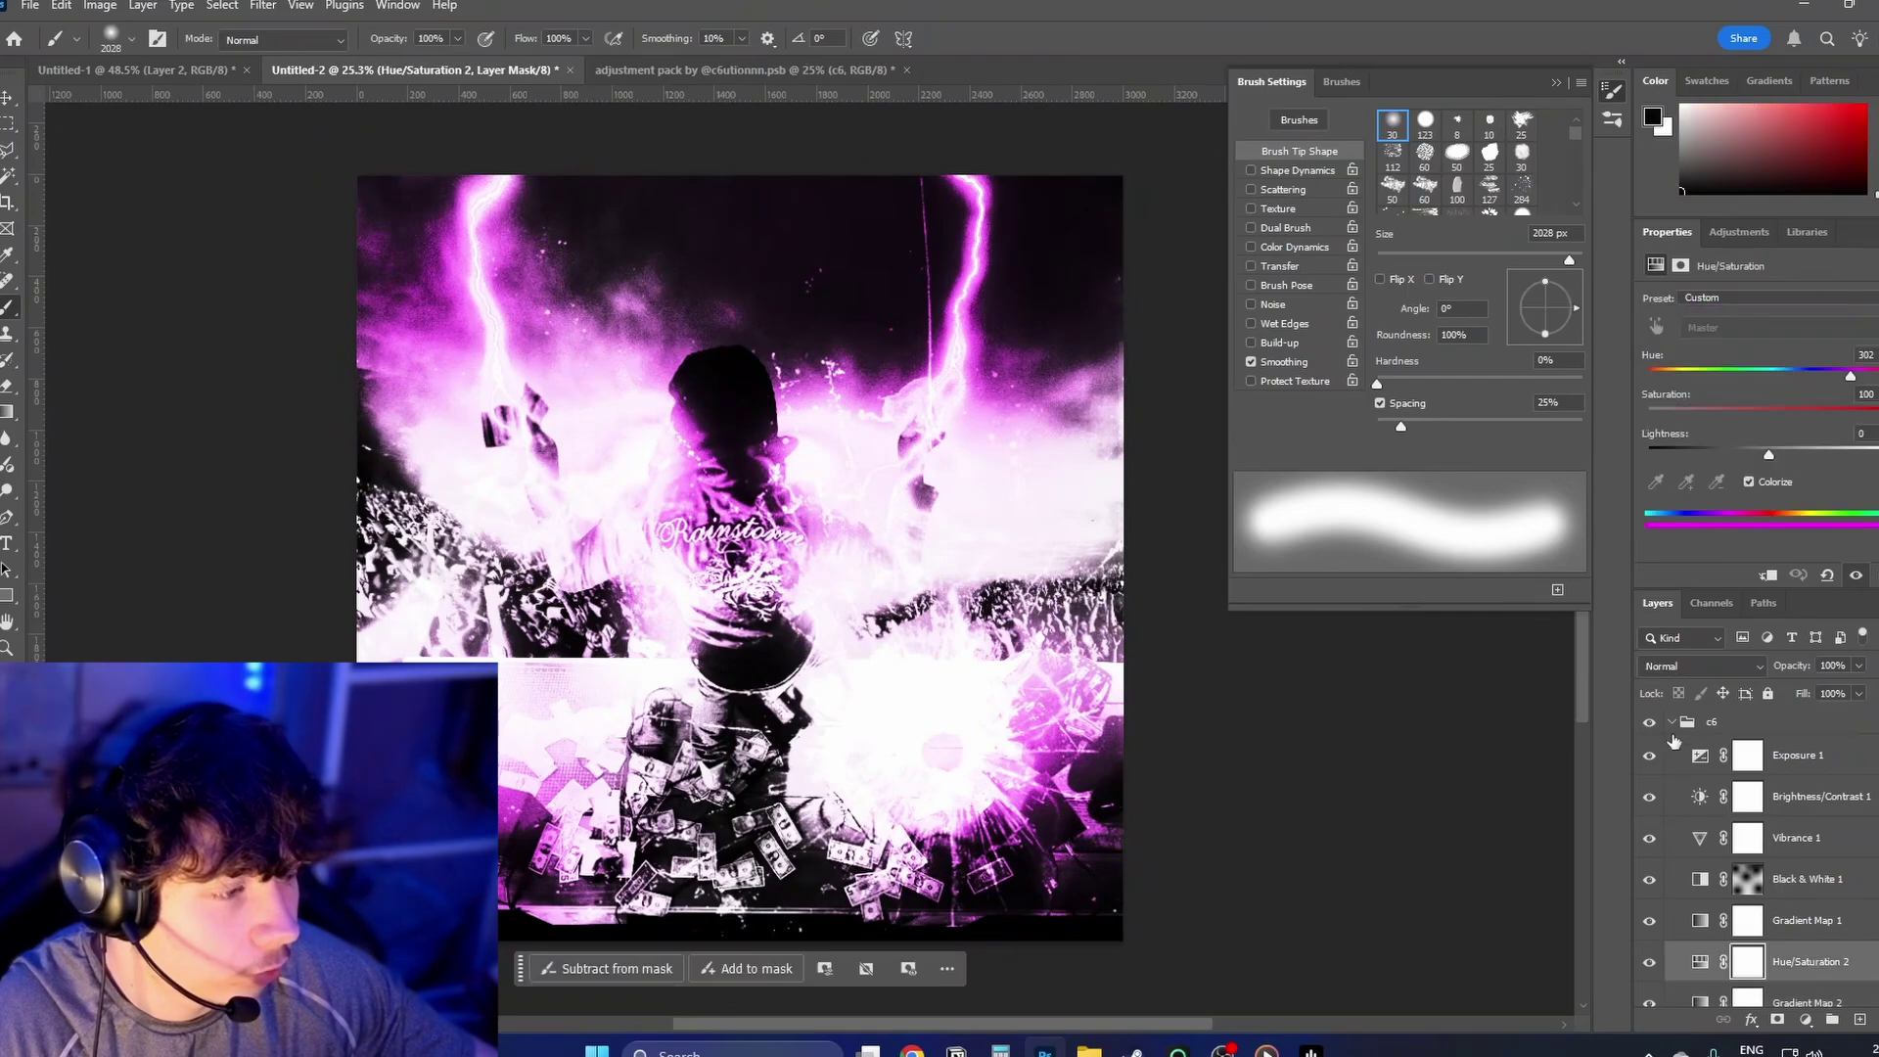
left_click(1774, 482)
left_click_drag(1769, 376, 1711, 372)
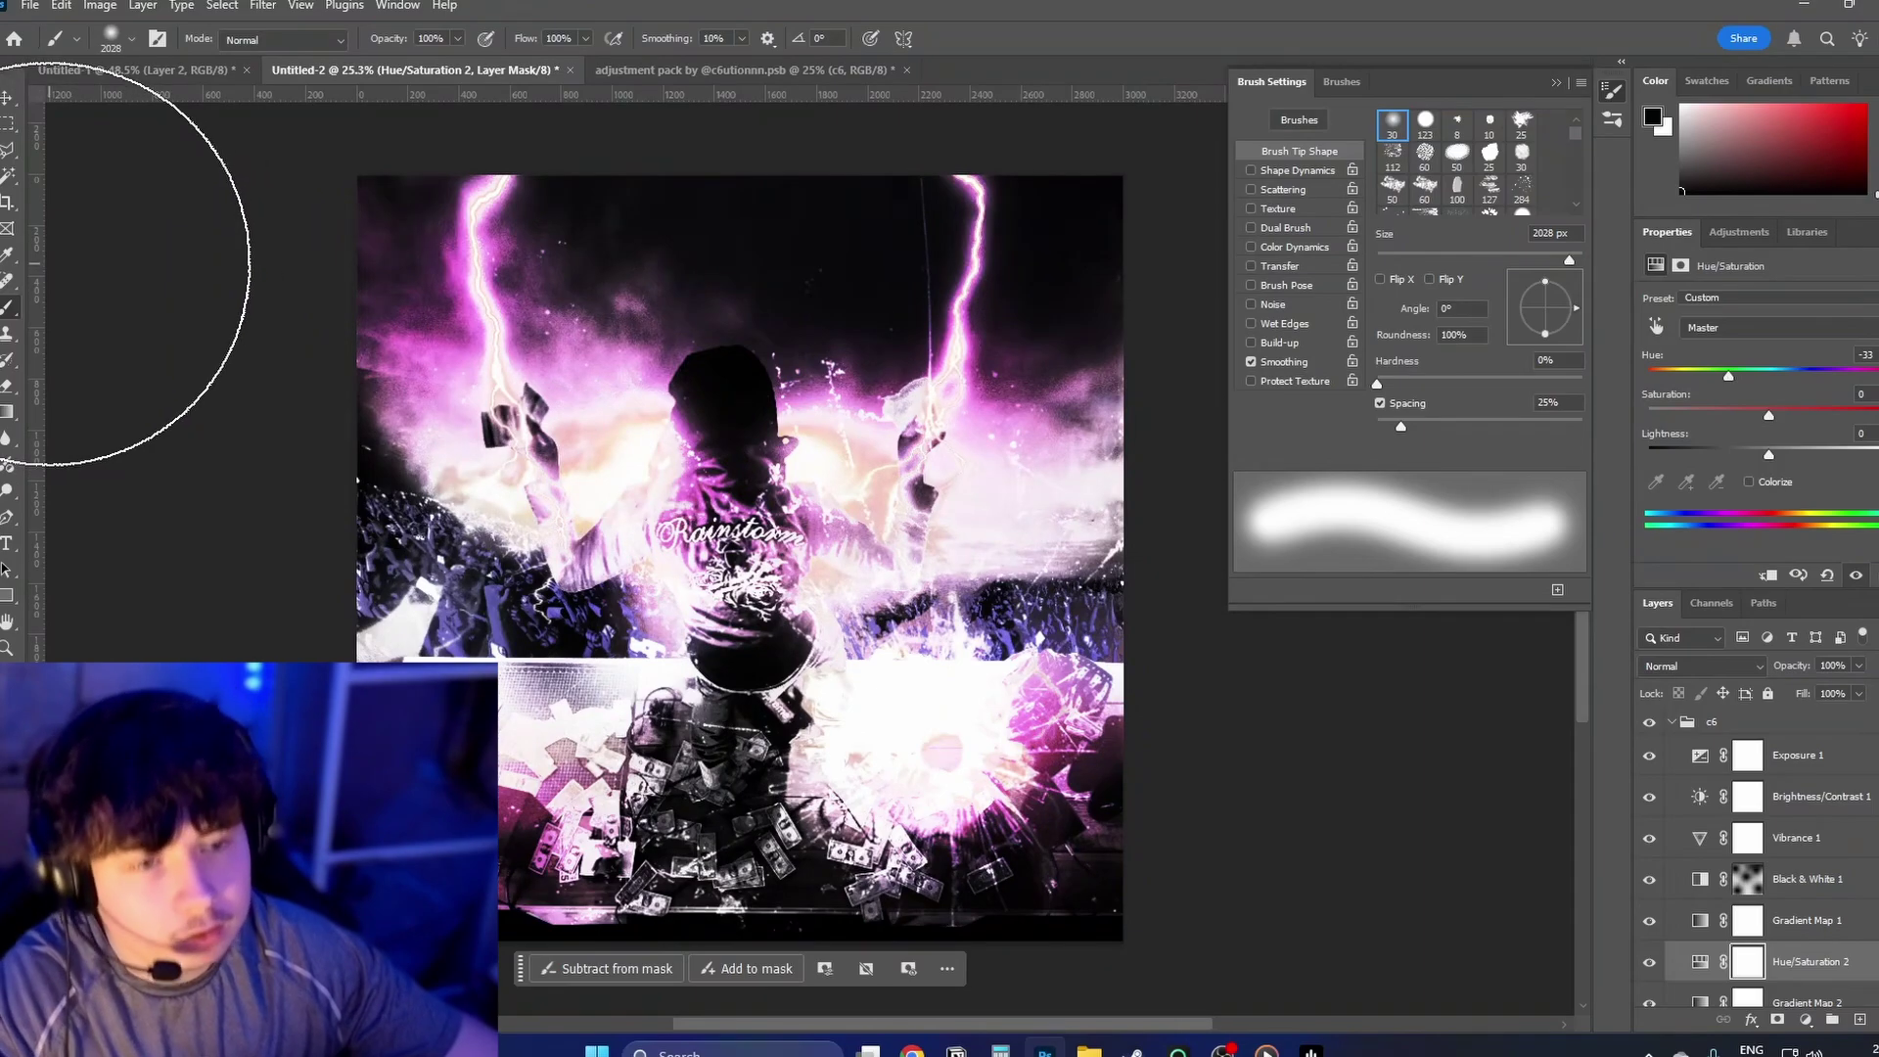
Step: Add a vertical and a horizontal guide about 100 px inside the canvas's right and bottom edges
key("v")
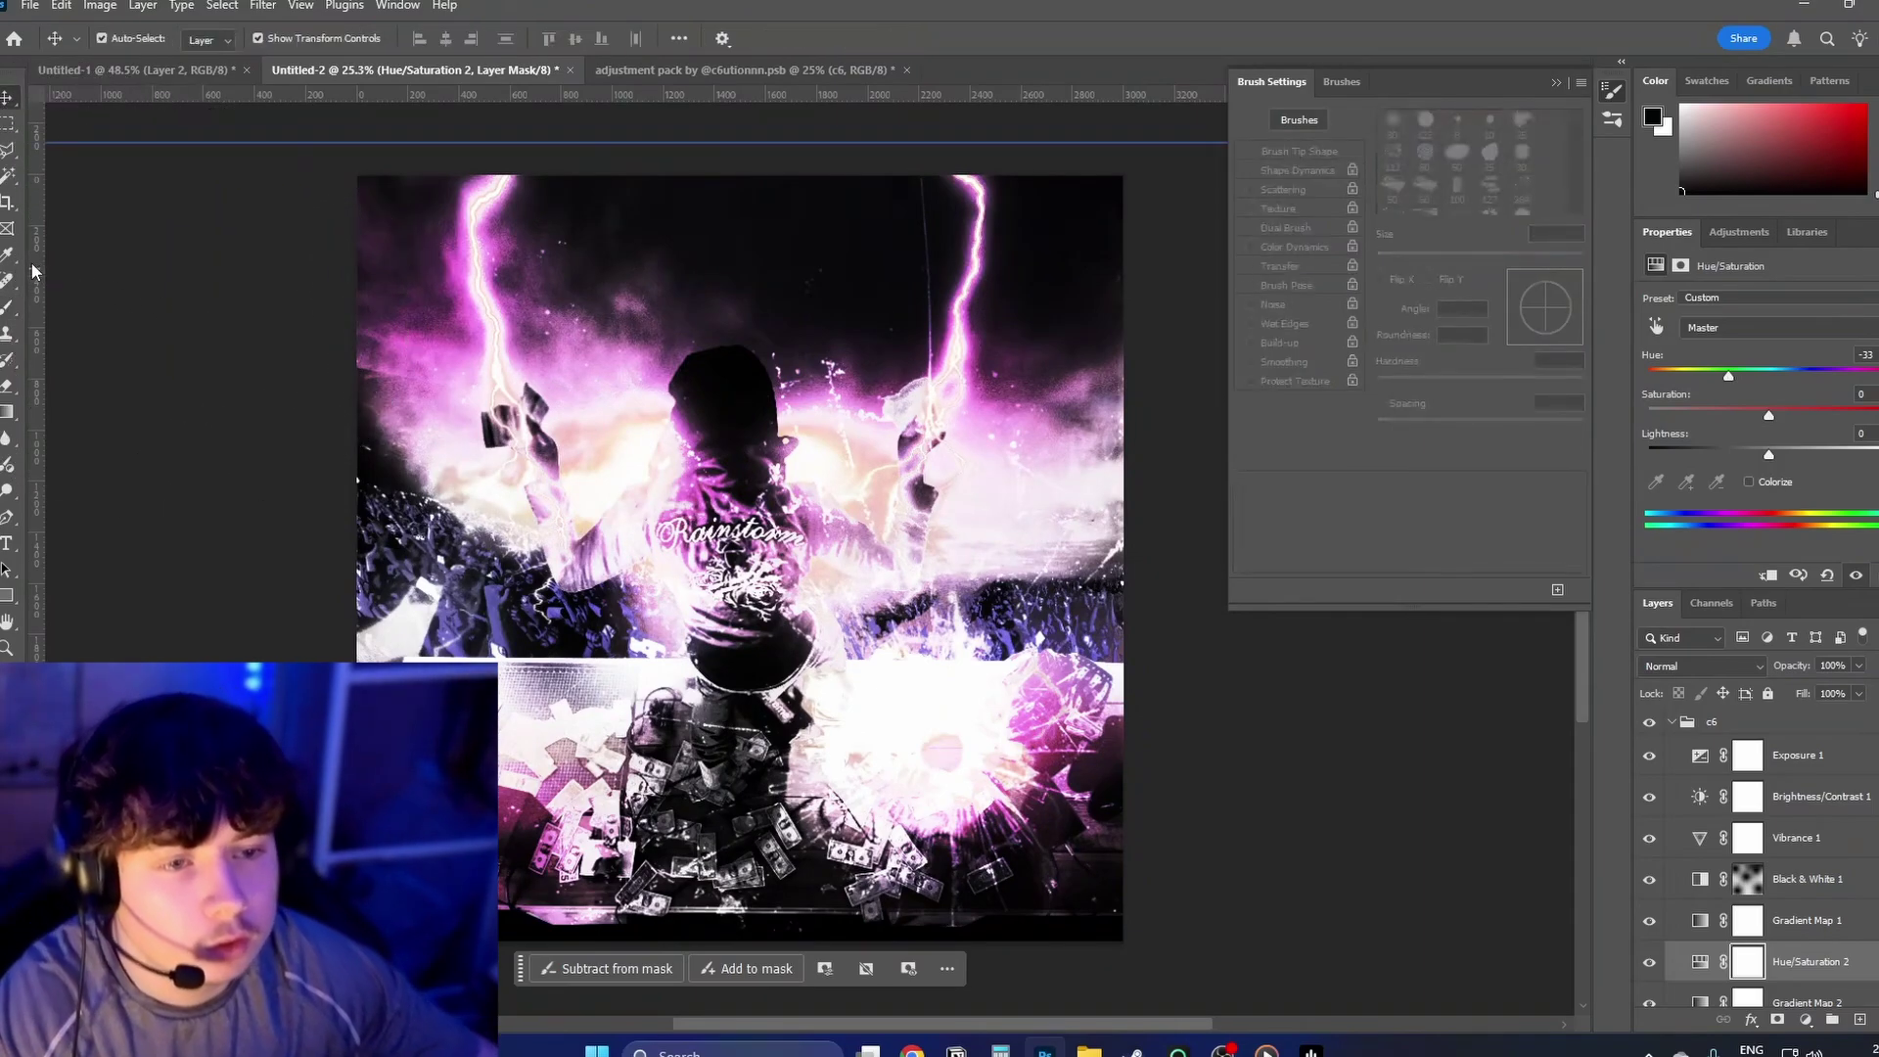
left_click_drag(39, 271, 1073, 492)
left_click_drag(871, 95, 984, 917)
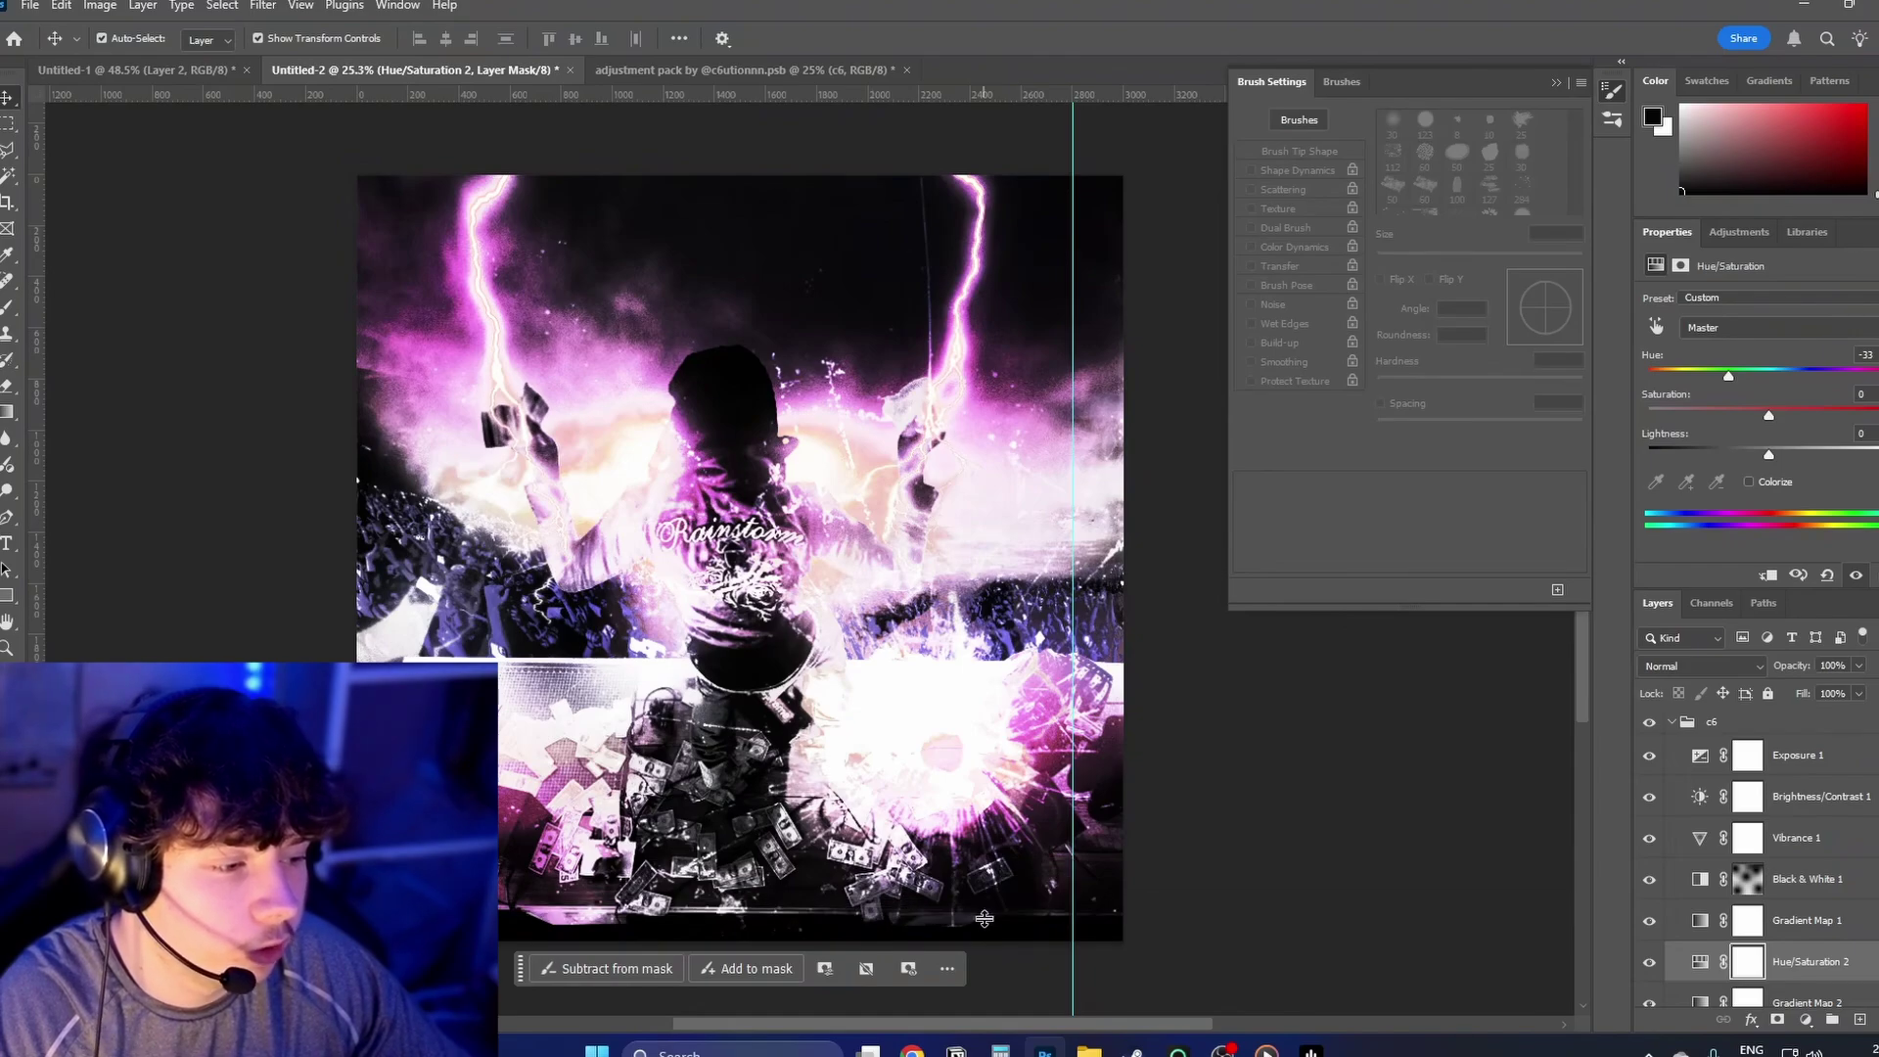
left_click(1096, 863)
left_click_drag(1072, 850, 1097, 854)
left_click(1080, 988)
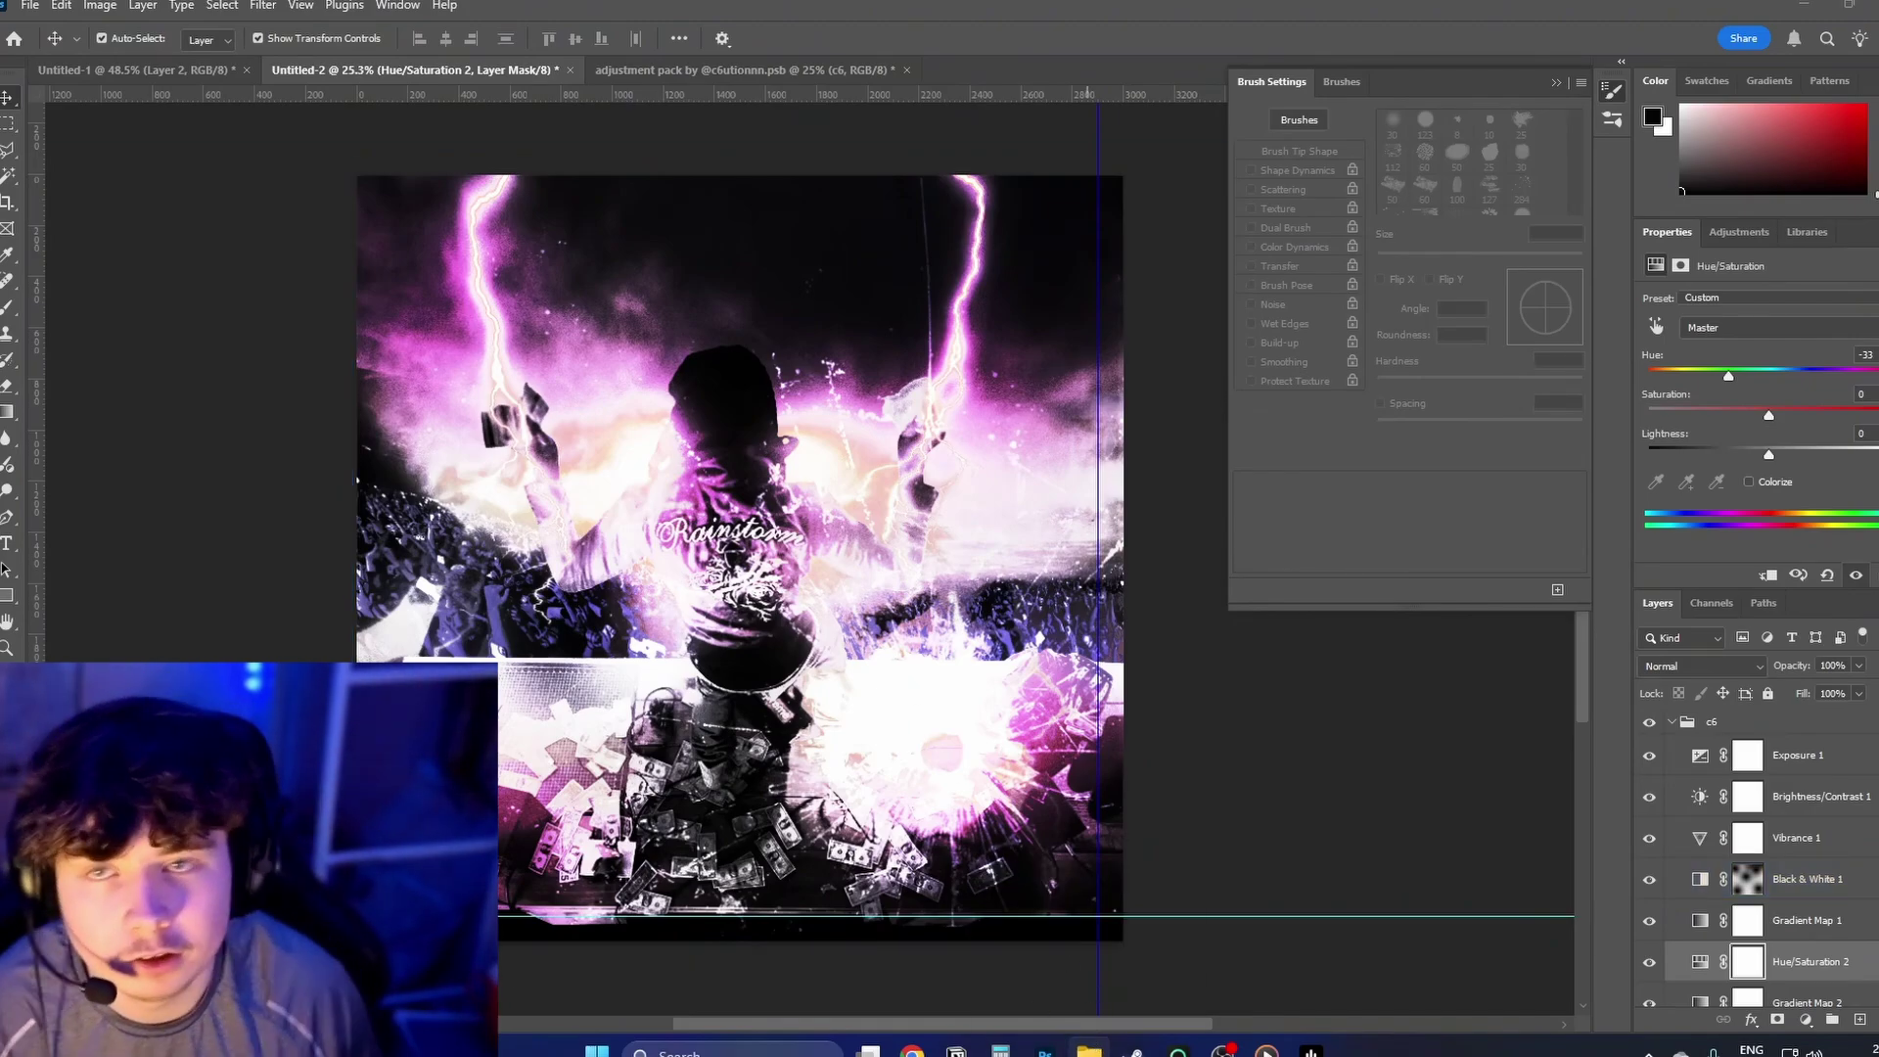
Step: Place the Parental_Advisory_label.svg image at 278 × 174 px in the canvas's bottom-right corner, aligned to the guides
left_click_drag(1001, 857, 1030, 875)
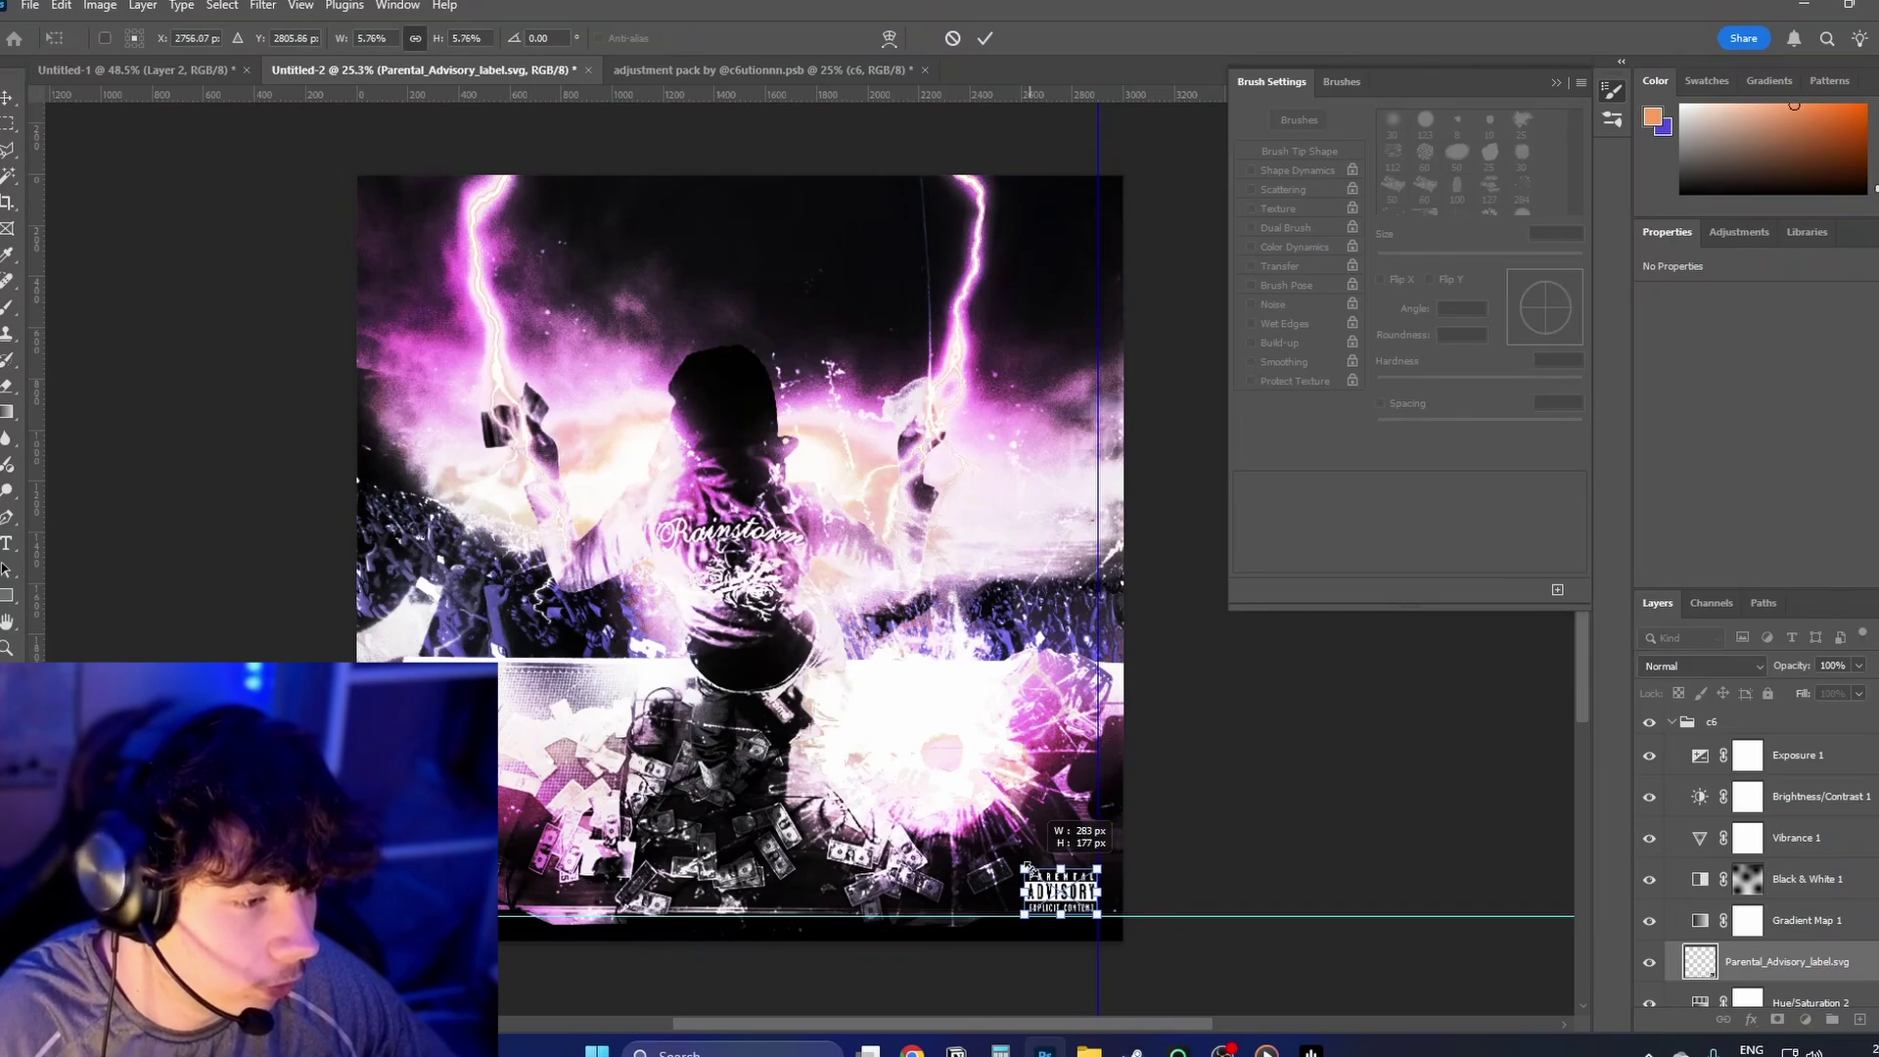
key("Return")
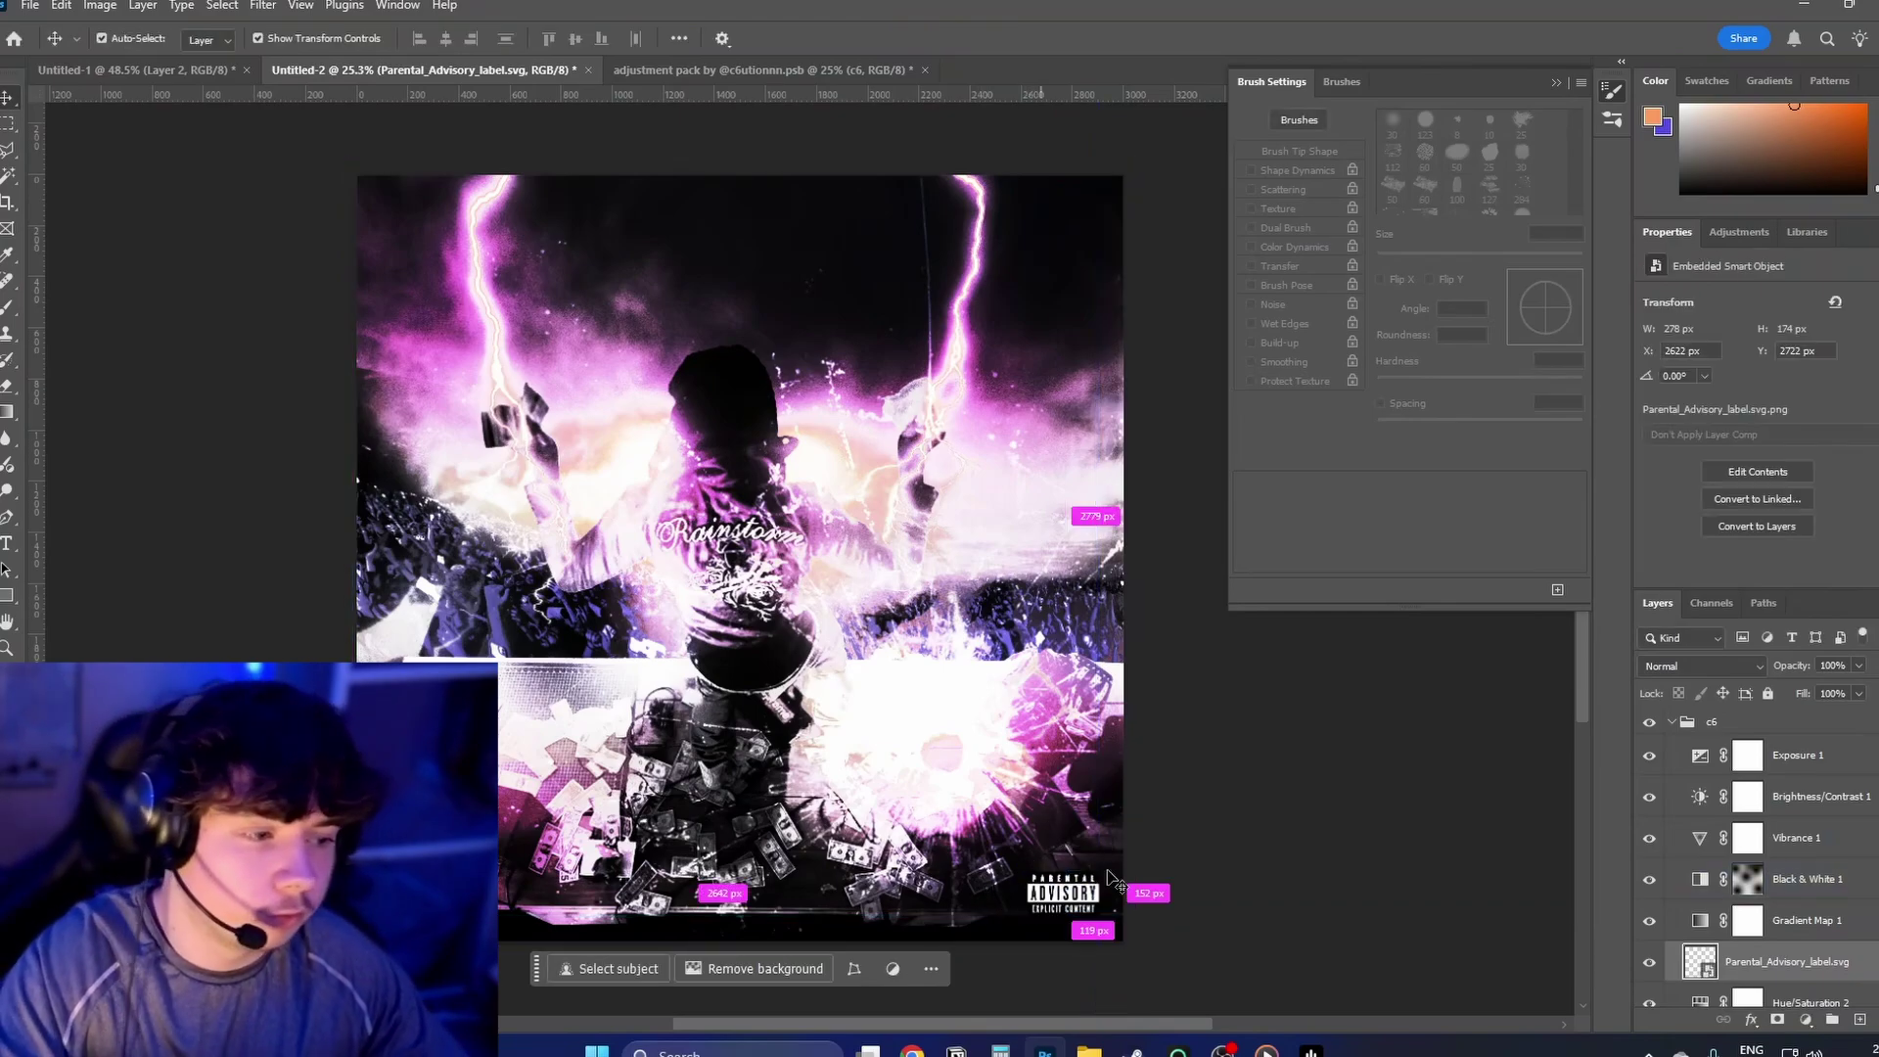
left_click(1341, 864)
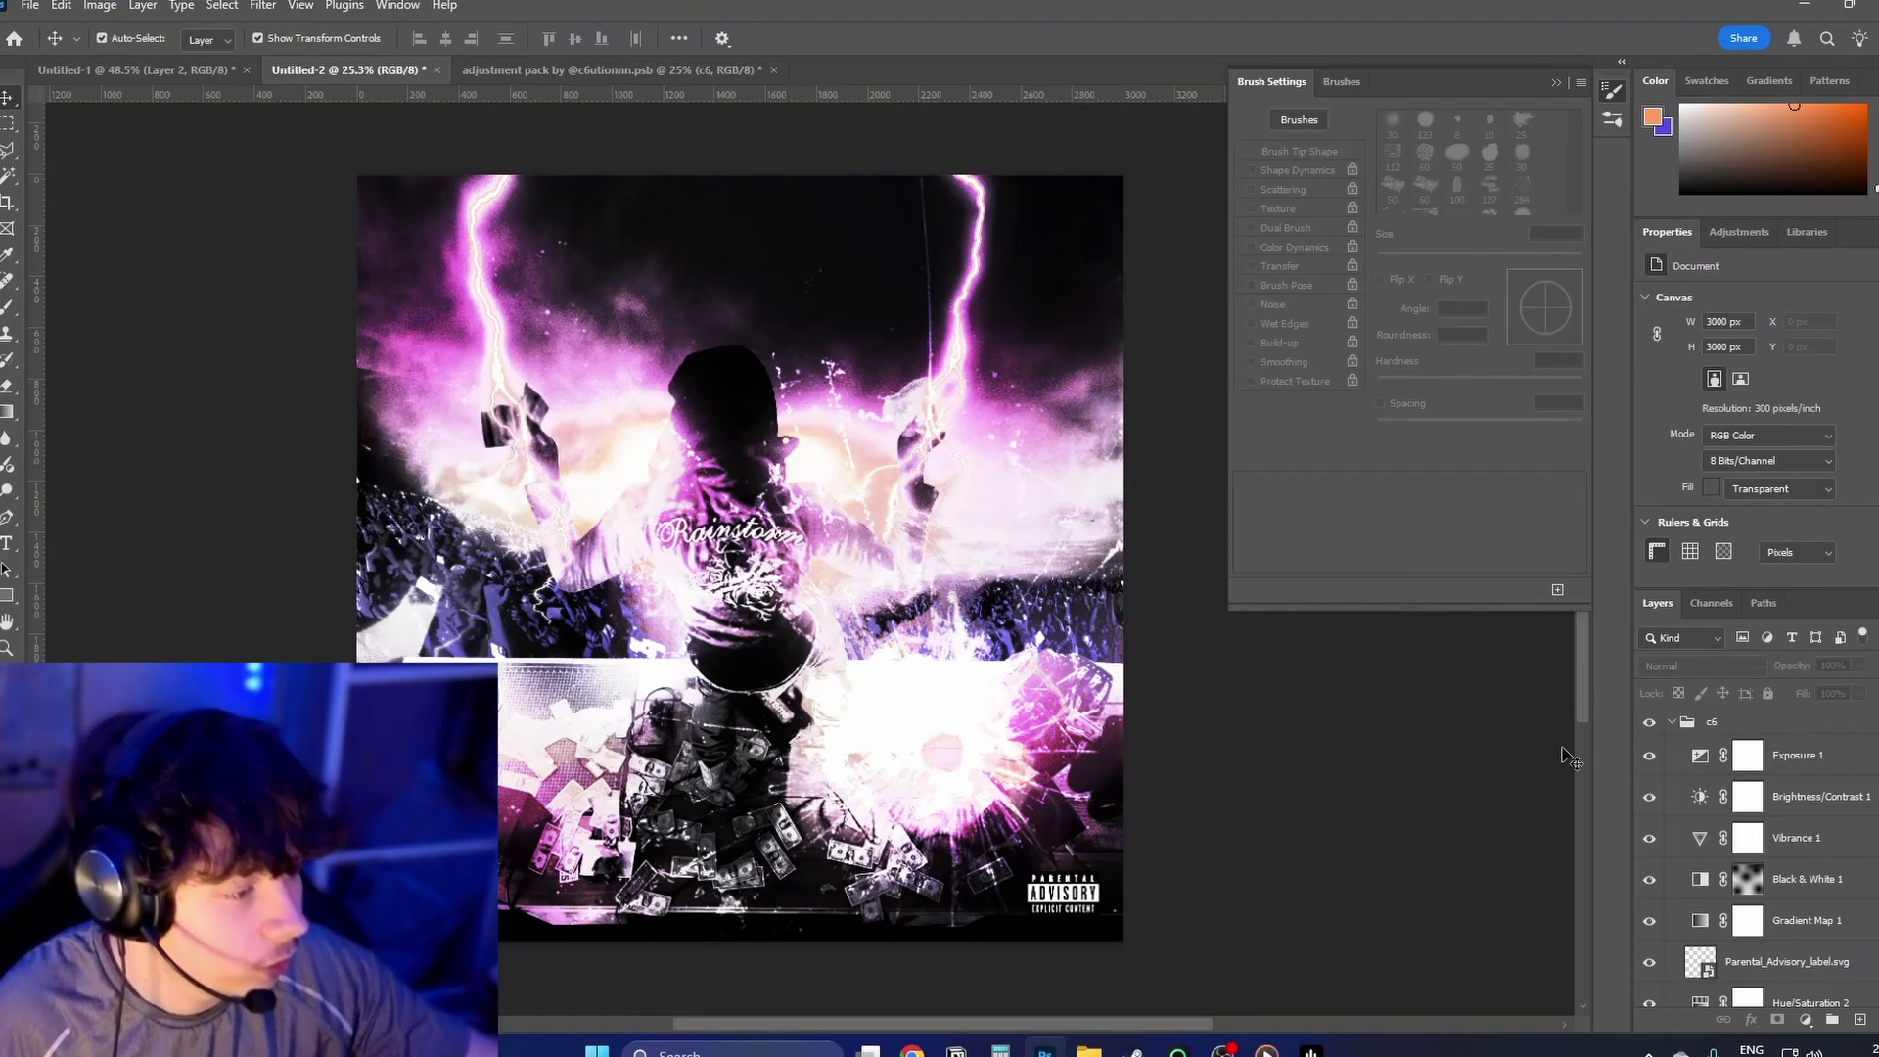
Step: Toggle the Hue/Saturation 2 adjustment's visibility to compare the artwork's colours
scroll(1667, 883, "down", 5)
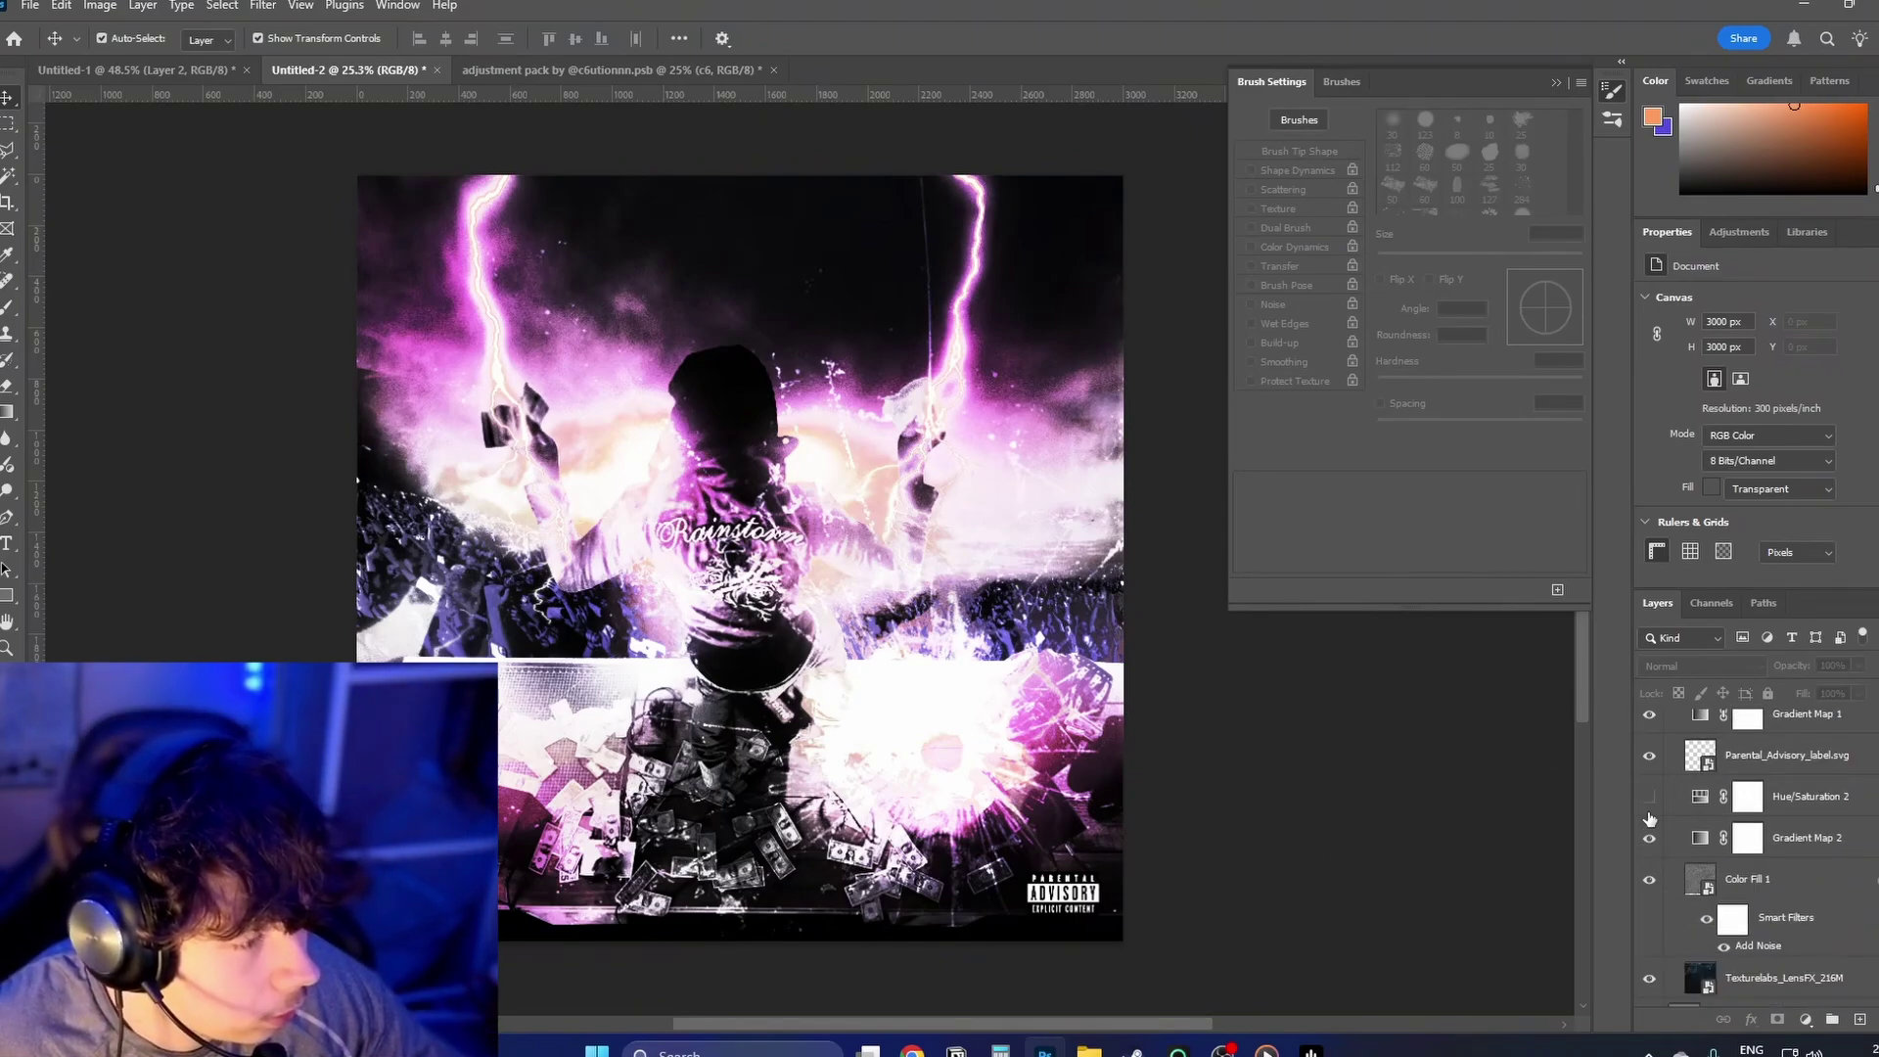
left_click(1650, 801)
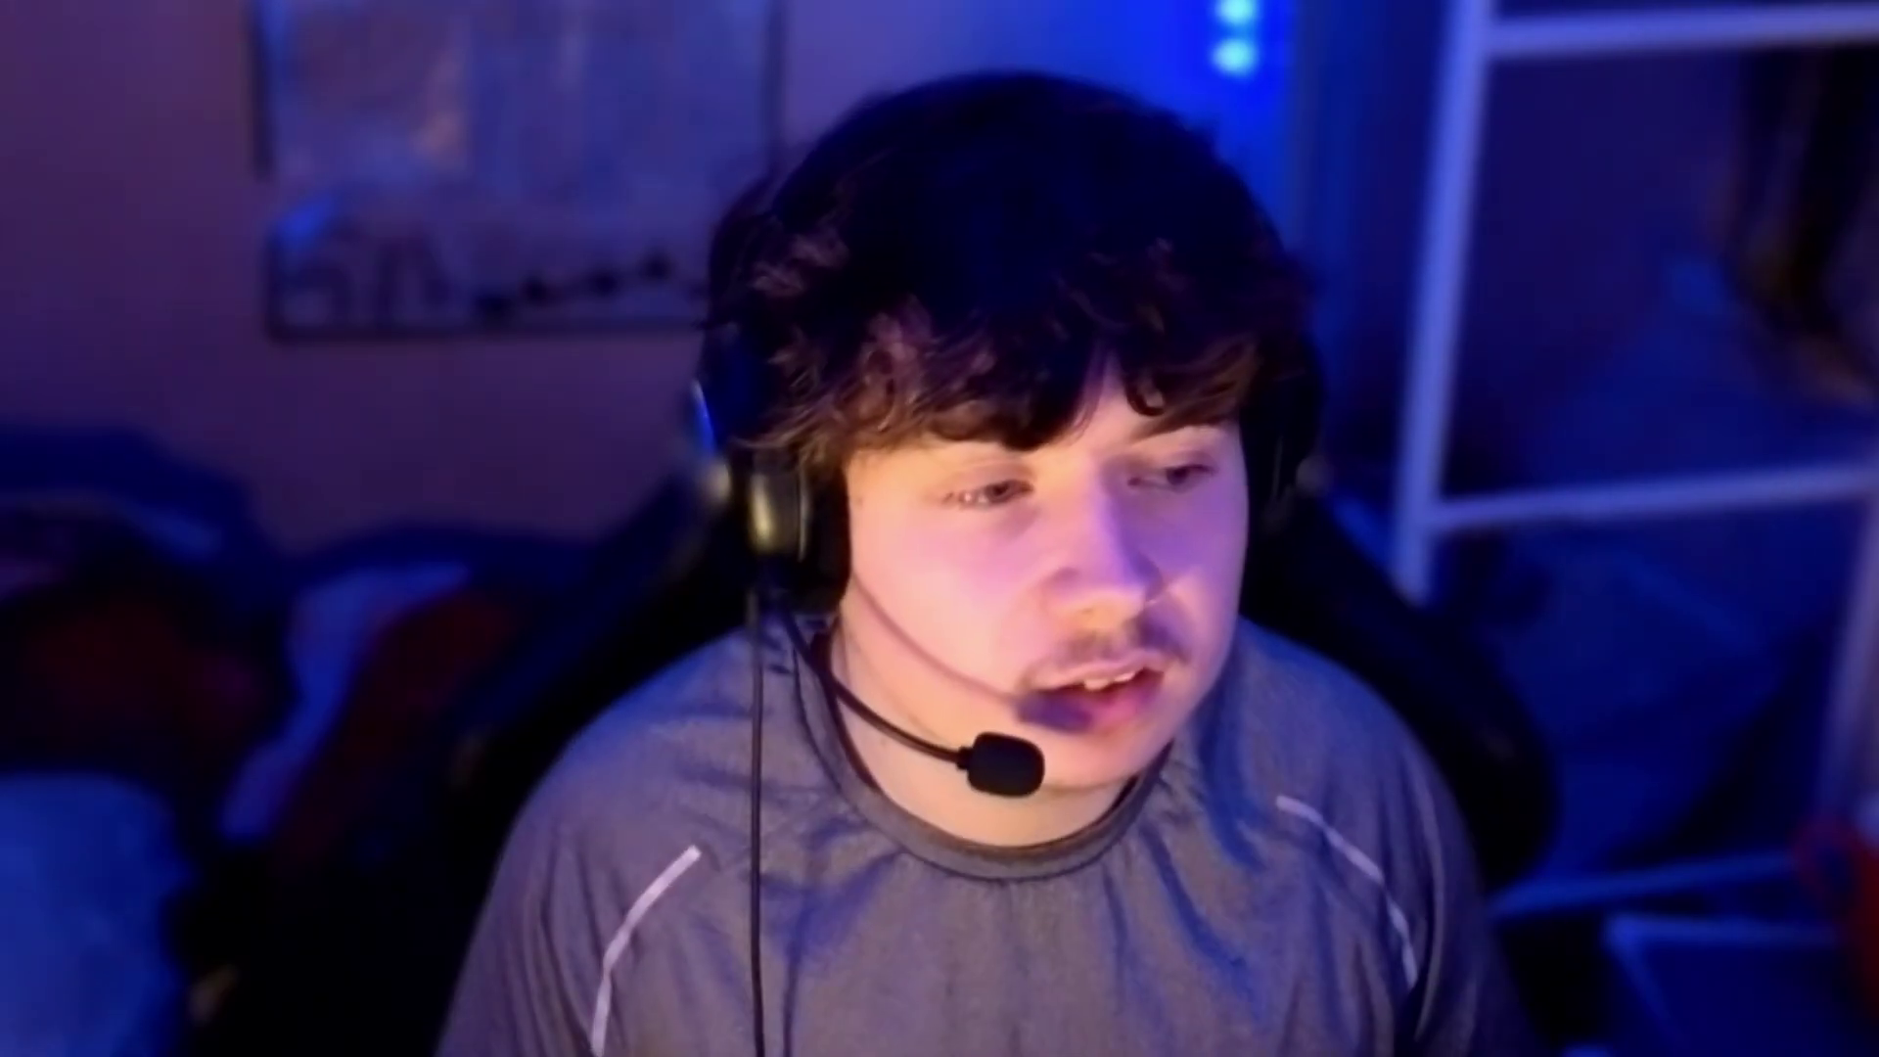